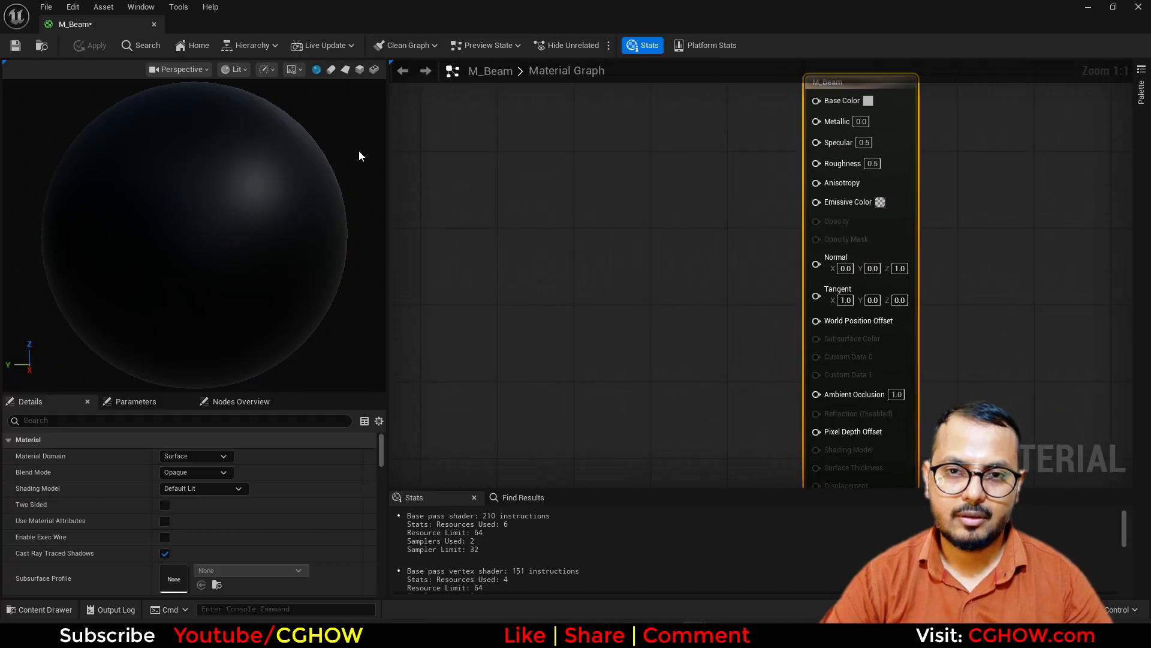
Preview the material on a plane and set it to Unlit shading, Translucent blending and Two Sided.
{"action": "left_click", "coordinate": [345, 70]}
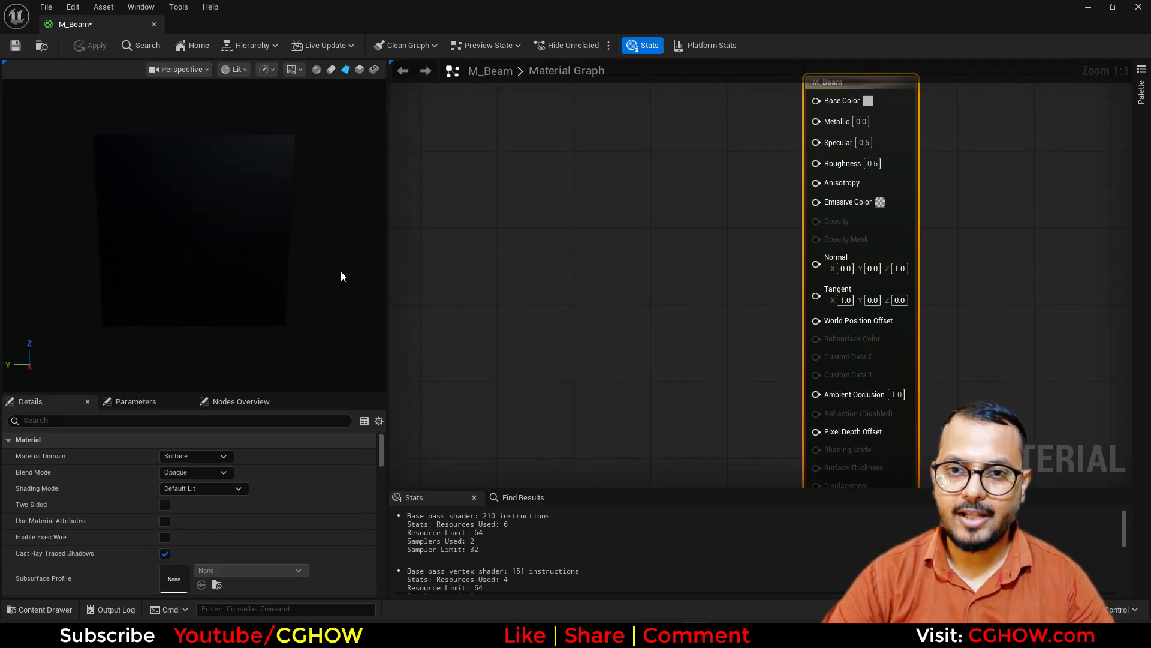
{"action": "left_click", "coordinate": [181, 488]}
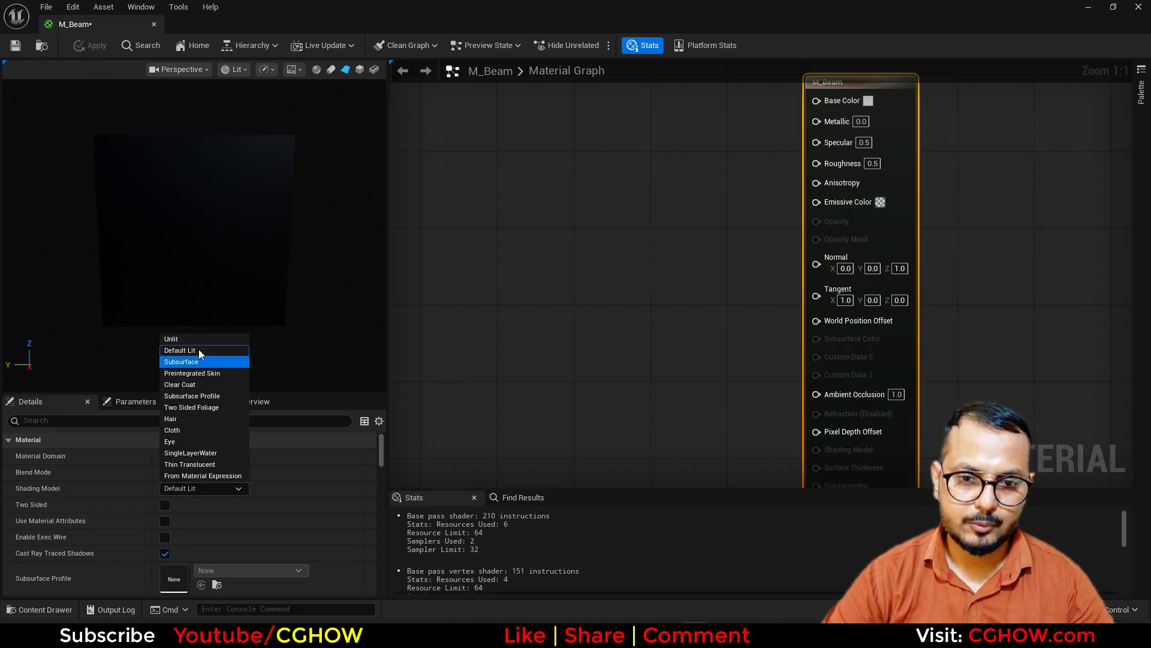
{"action": "left_click", "coordinate": [179, 341]}
{"action": "left_click", "coordinate": [180, 472]}
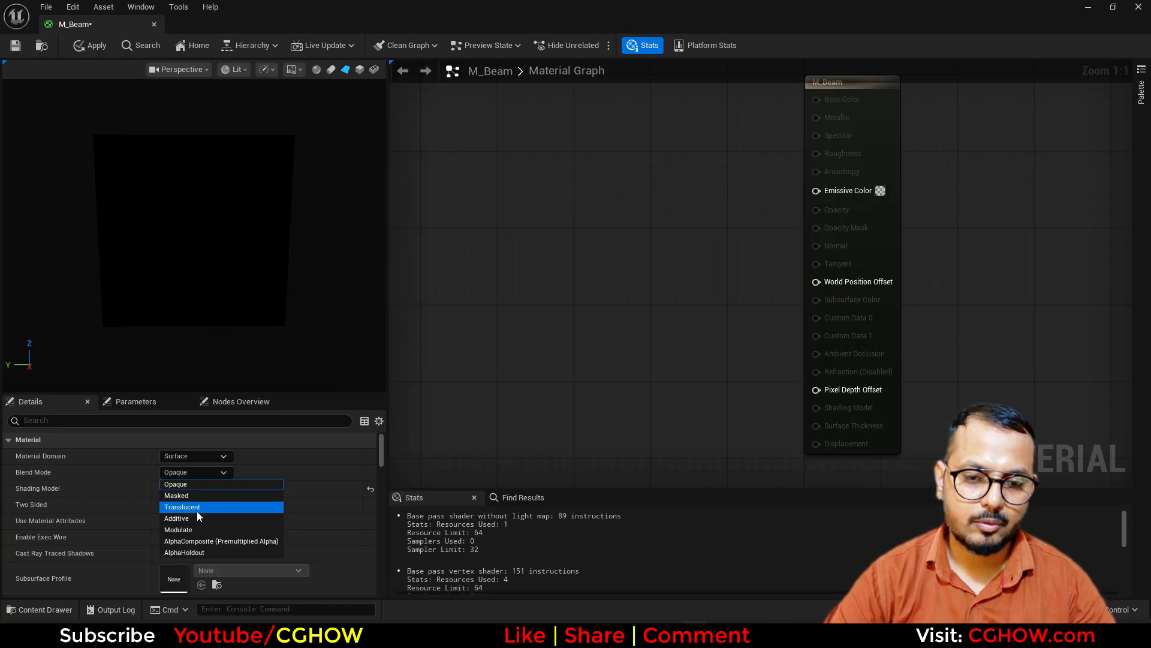
{"action": "left_click", "coordinate": [196, 509]}
{"action": "left_click", "coordinate": [165, 504]}
{"action": "left_click_drag", "start_coordinate": [190, 288], "coordinate": [233, 289]}
Add a texture coordinate node in the empty graph area beside the M_Beam result node.
{"action": "right_click_drag", "start_coordinate": [573, 274], "coordinate": [597, 301]}
{"action": "right_click_drag", "start_coordinate": [524, 279], "coordinate": [615, 267]}
{"action": "key", "text": "u"}
{"action": "left_click", "coordinate": [483, 205]}
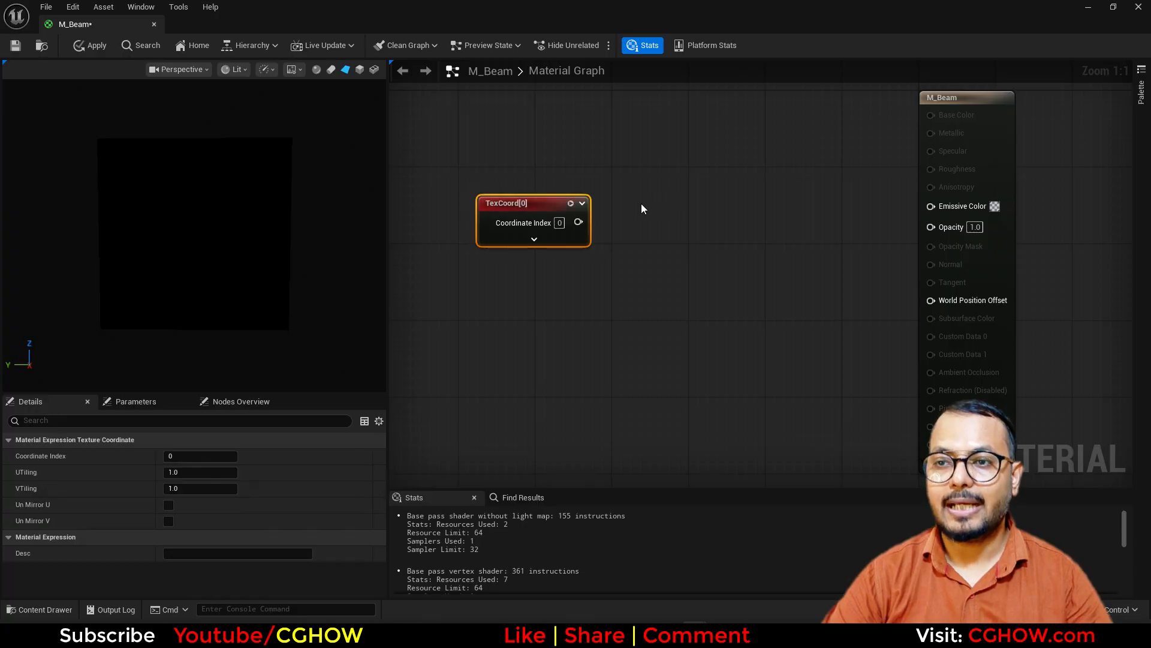
{"action": "right_click_drag", "start_coordinate": [624, 217], "coordinate": [590, 235]}
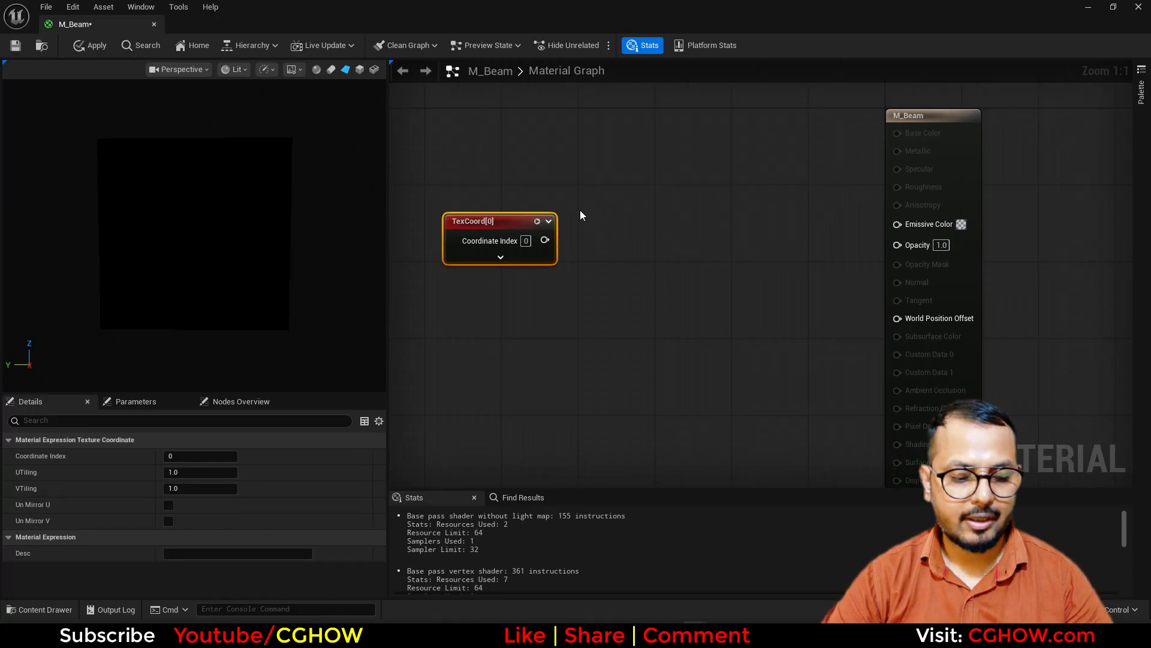
Insert a component mask limited to the R channel between the texture coordinates and Emissive Color.
{"action": "left_click", "coordinate": [580, 211]}
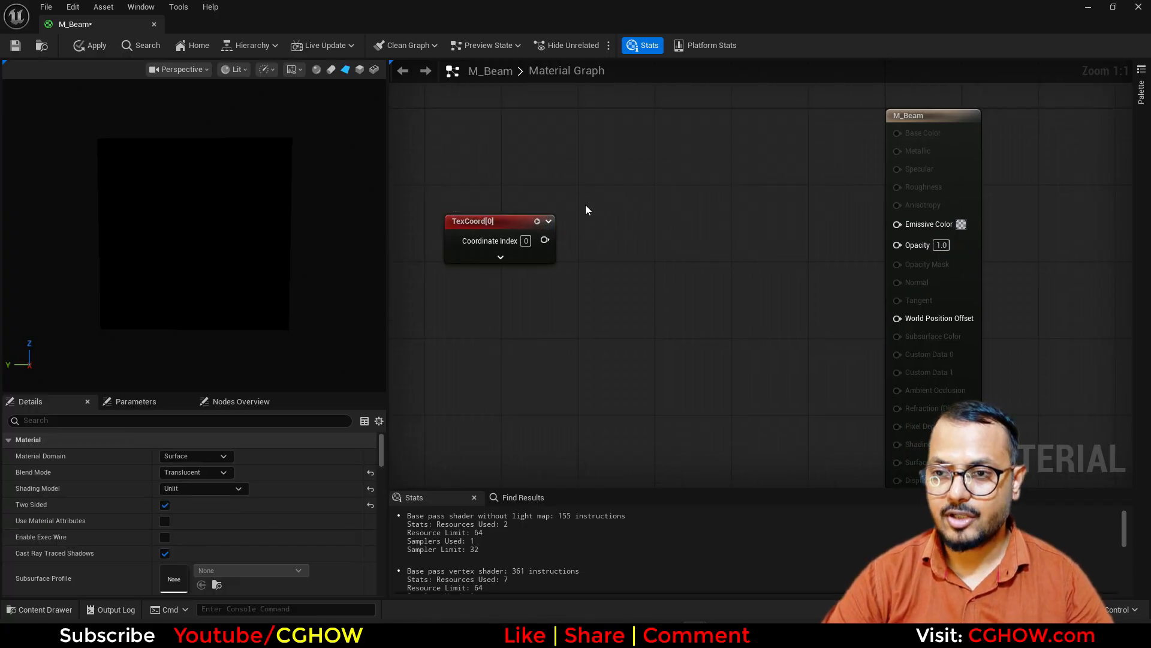
{"action": "key", "text": "shift+c"}
{"action": "left_click", "coordinate": [586, 205], "text": "shift"}
{"action": "left_click_drag", "start_coordinate": [544, 240], "coordinate": [897, 223]}
{"action": "left_click", "coordinate": [167, 456]}
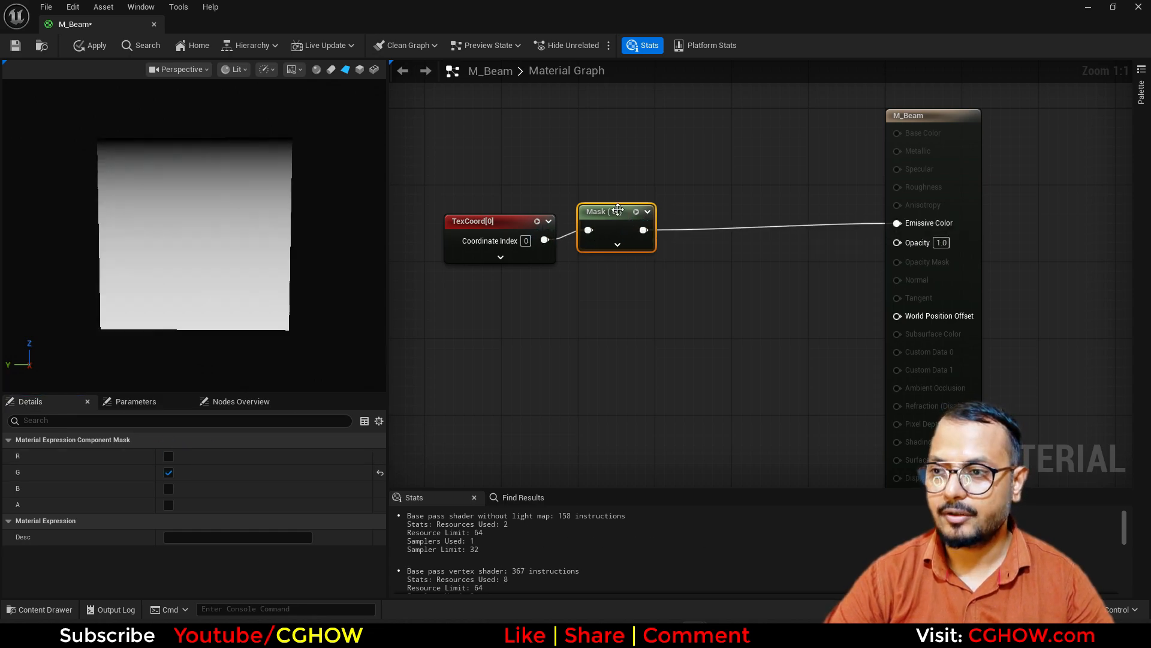
{"action": "left_click_drag", "start_coordinate": [618, 210], "coordinate": [607, 231]}
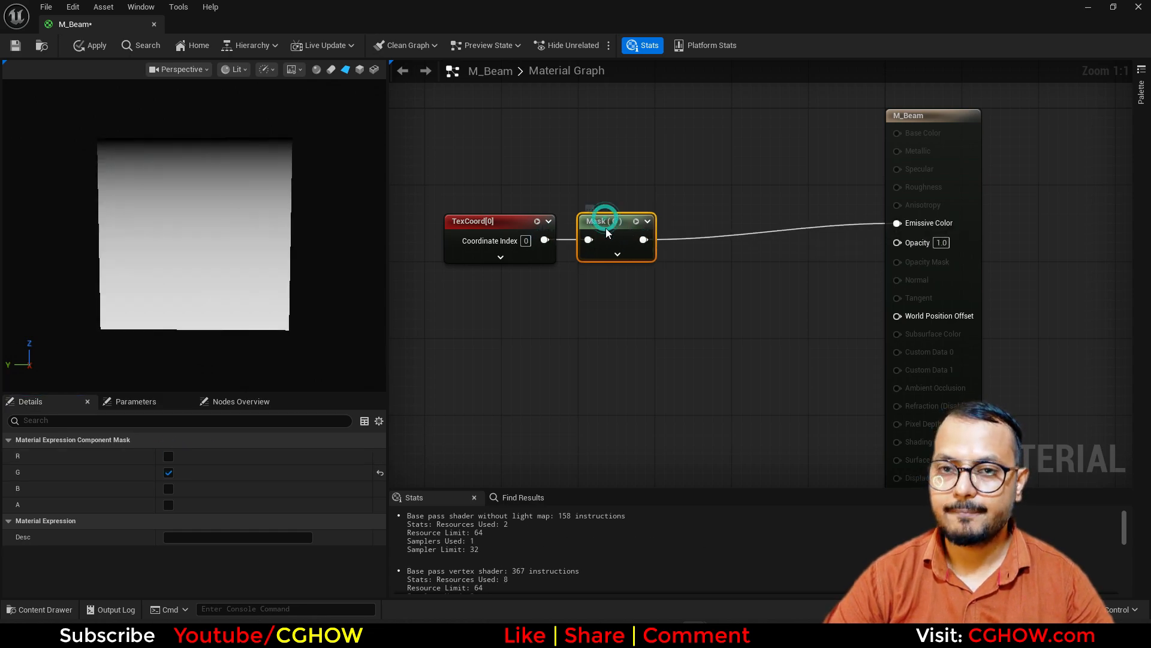
{"action": "left_click", "coordinate": [168, 456]}
{"action": "left_click", "coordinate": [168, 473]}
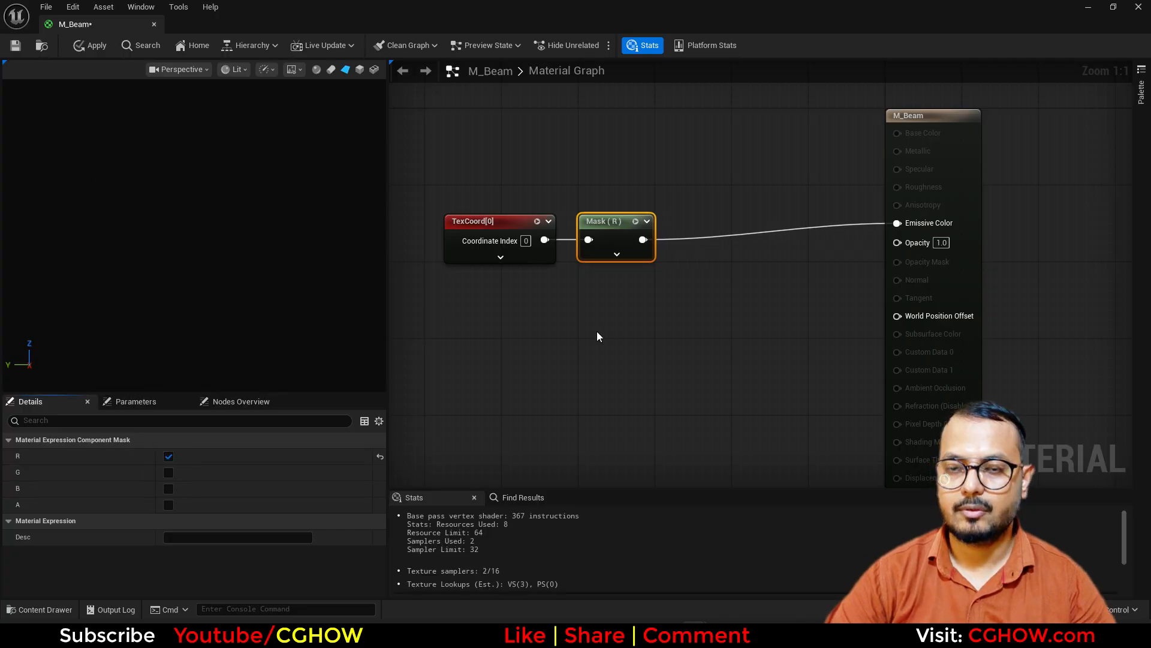
Insert a Subtract node with B set to 0.5 between the R mask and Emissive Color.
{"action": "right_click_drag", "start_coordinate": [622, 337], "coordinate": [539, 367]}
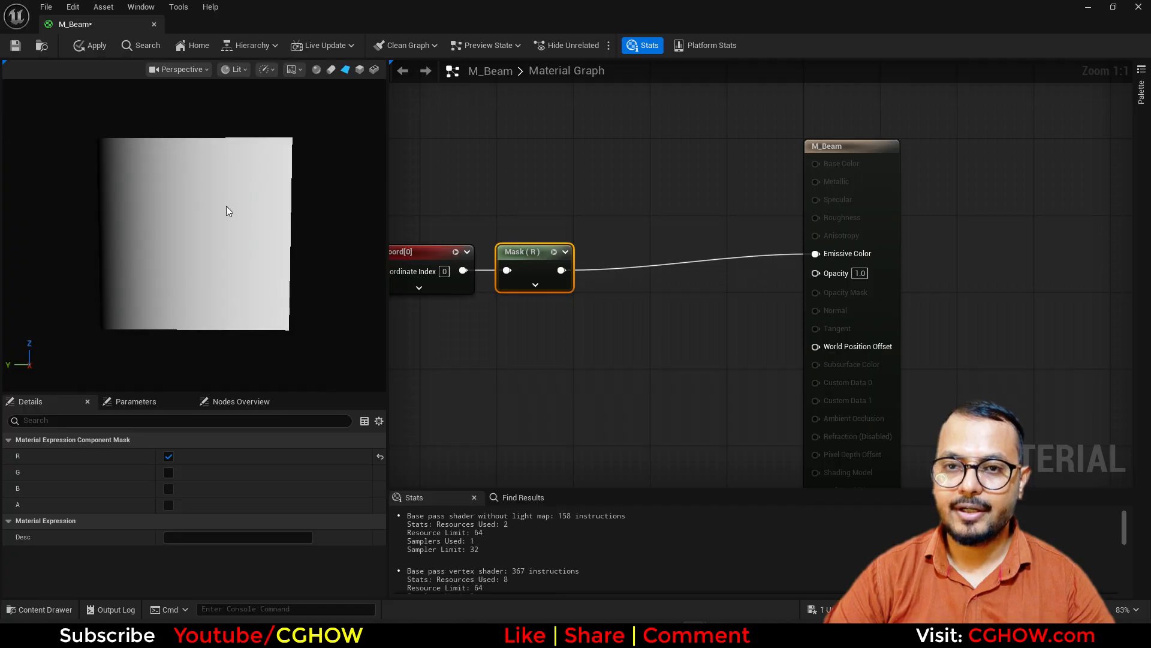
{"action": "left_click_drag", "start_coordinate": [559, 270], "coordinate": [594, 240]}
{"action": "type", "text": "sub"}
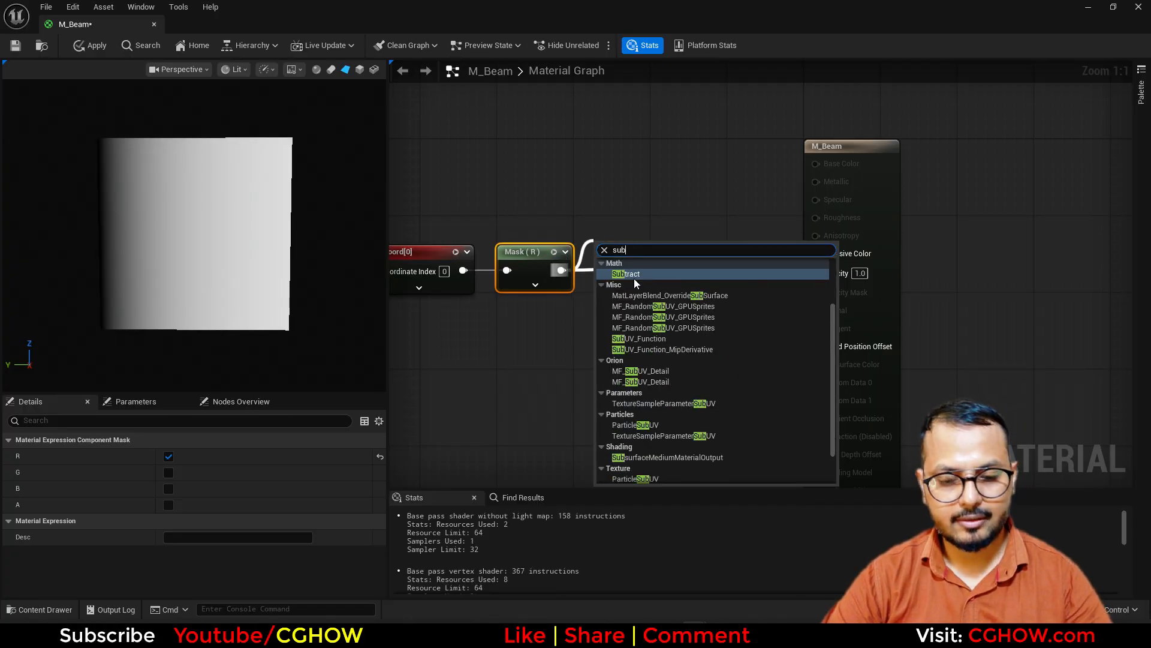
{"action": "left_click", "coordinate": [641, 272]}
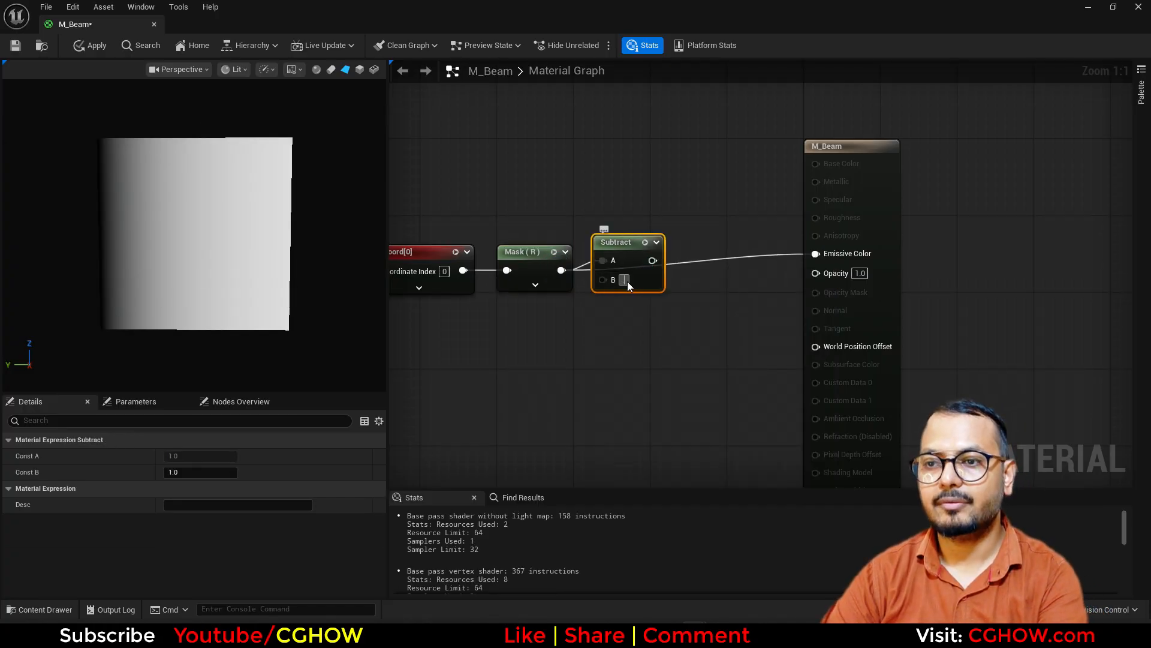
{"action": "left_click_drag", "start_coordinate": [655, 262], "coordinate": [876, 253]}
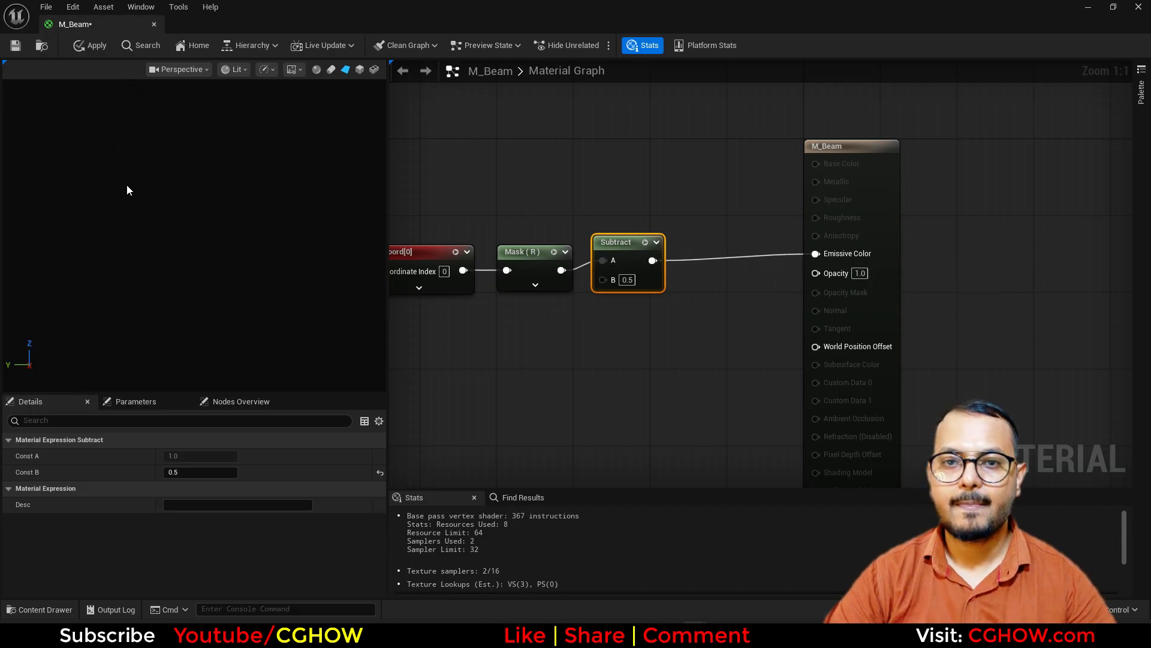
Move the M_Beam result node farther from the chain and insert an Abs node between Subtract and Emissive Color.
{"action": "right_click_drag", "start_coordinate": [756, 320], "coordinate": [651, 327]}
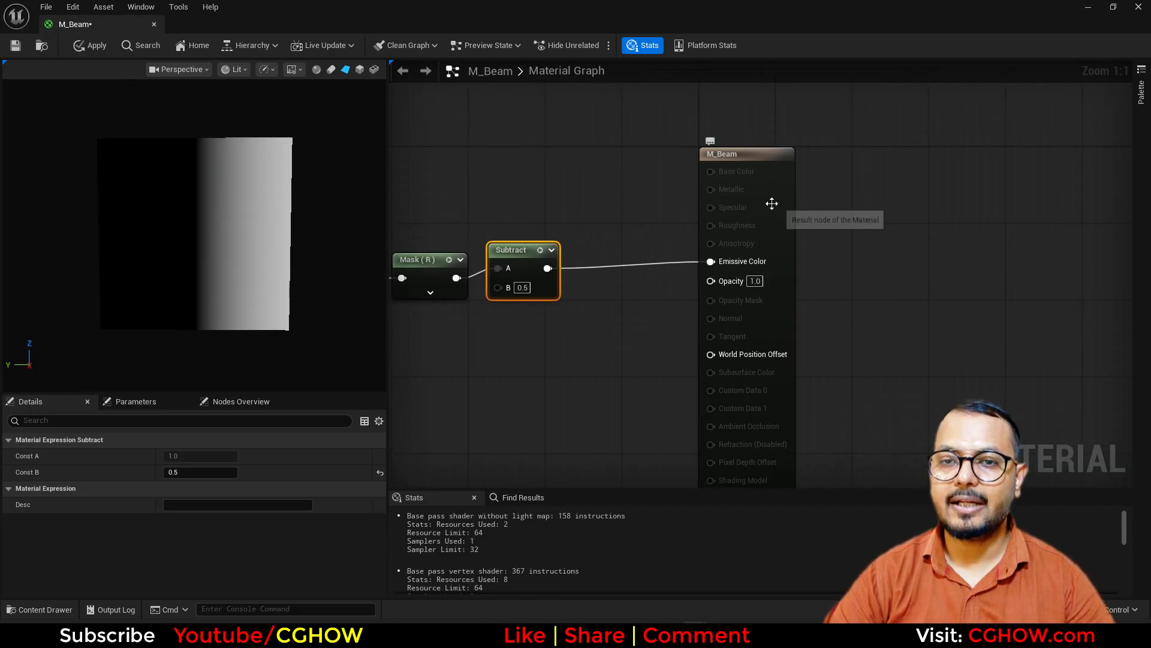
{"action": "left_click_drag", "start_coordinate": [771, 204], "coordinate": [935, 223]}
{"action": "left_click_drag", "start_coordinate": [547, 268], "coordinate": [585, 283]}
{"action": "type", "text": "abs"}
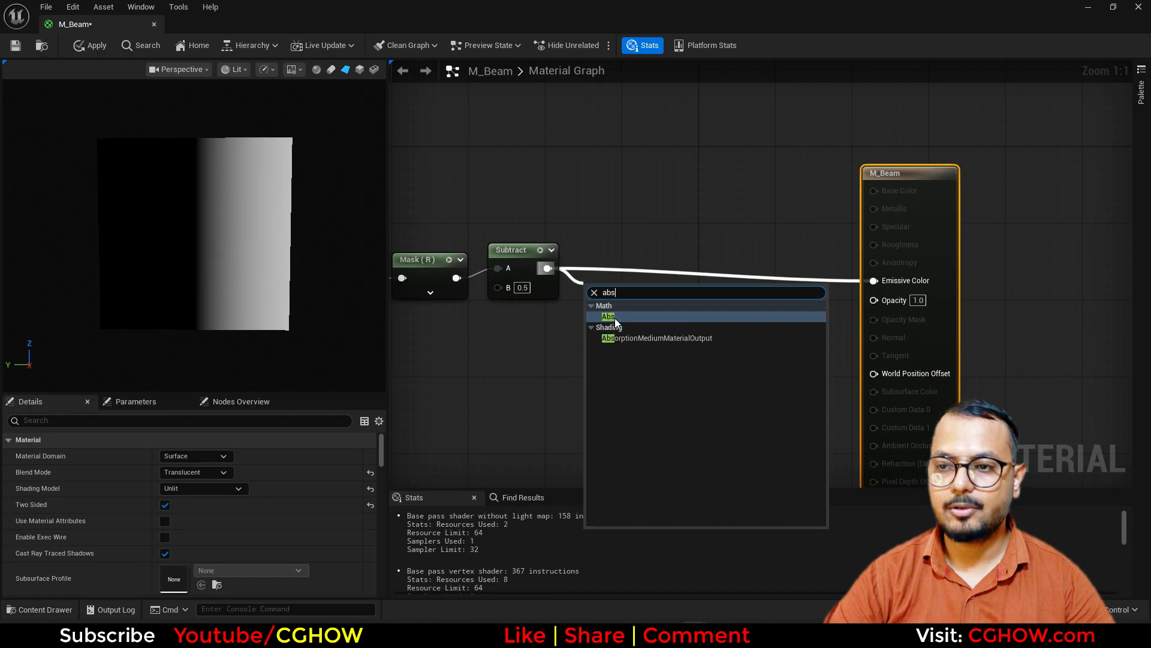
{"action": "left_click", "coordinate": [614, 316]}
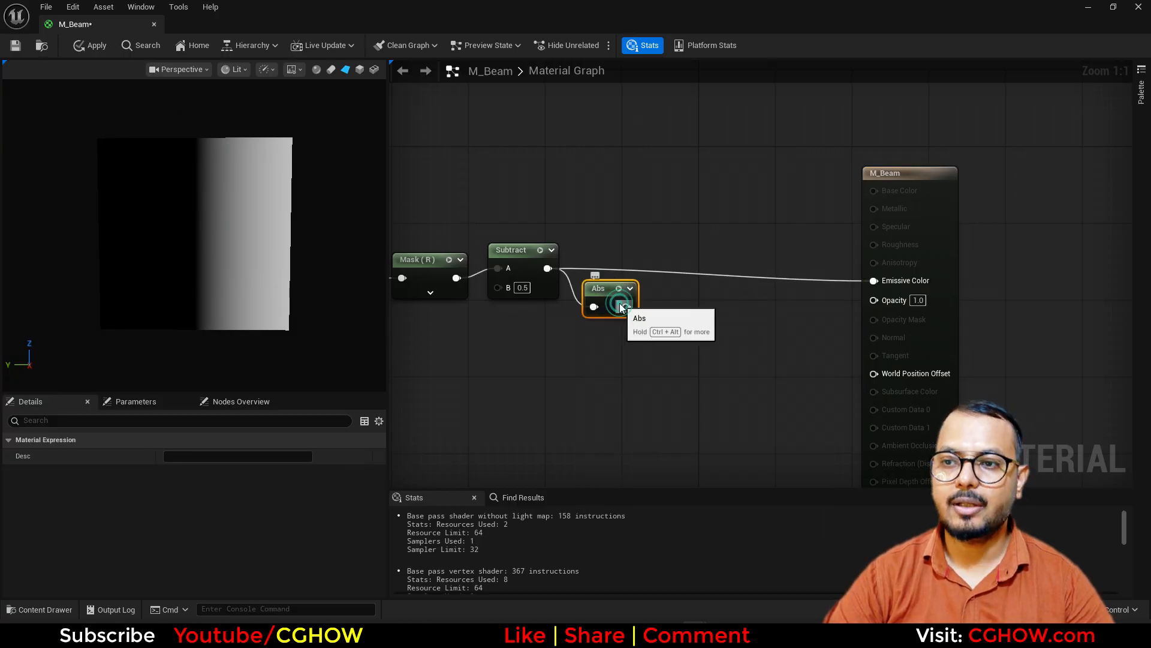
{"action": "left_click_drag", "start_coordinate": [626, 306], "coordinate": [874, 281]}
{"action": "left_click_drag", "start_coordinate": [601, 296], "coordinate": [592, 270]}
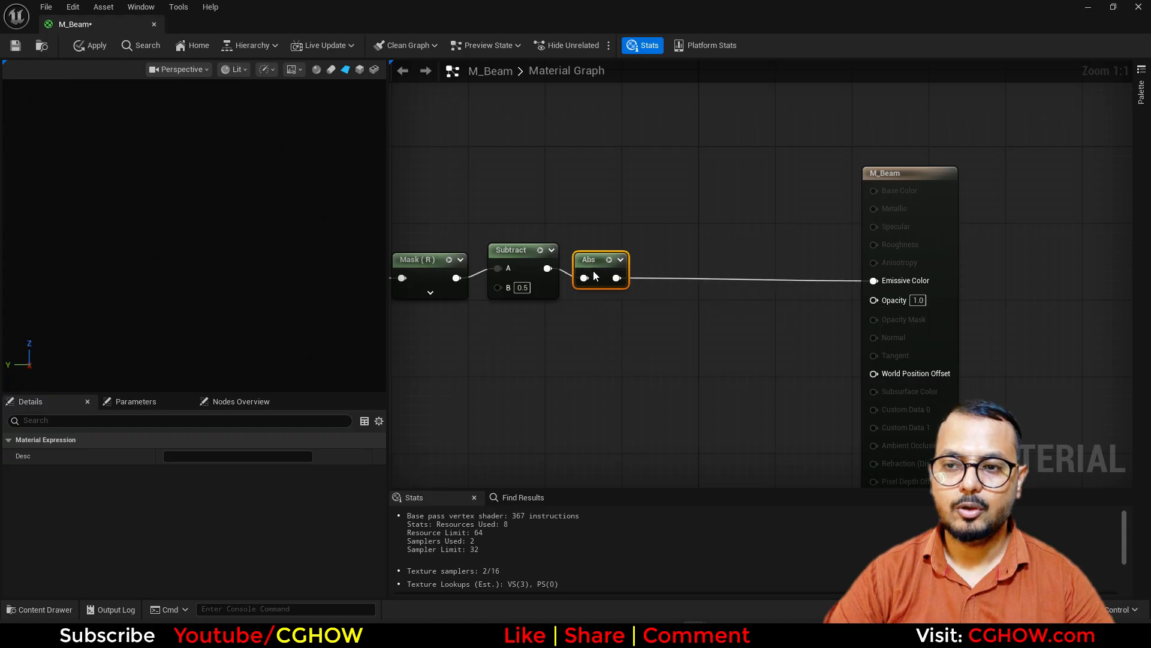
Insert a 1-x node between the Abs node and Emissive Color.
{"action": "right_click_drag", "start_coordinate": [510, 309], "coordinate": [613, 322]}
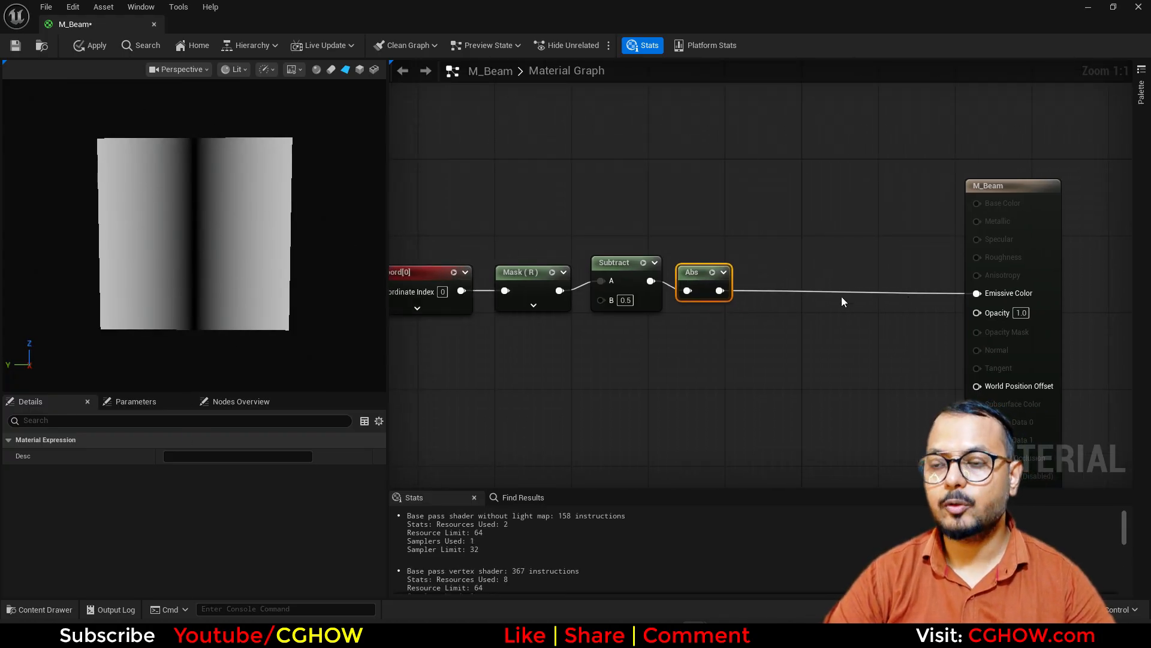
{"action": "key", "text": "o"}
{"action": "left_click", "coordinate": [751, 267]}
{"action": "left_click_drag", "start_coordinate": [719, 290], "coordinate": [962, 293]}
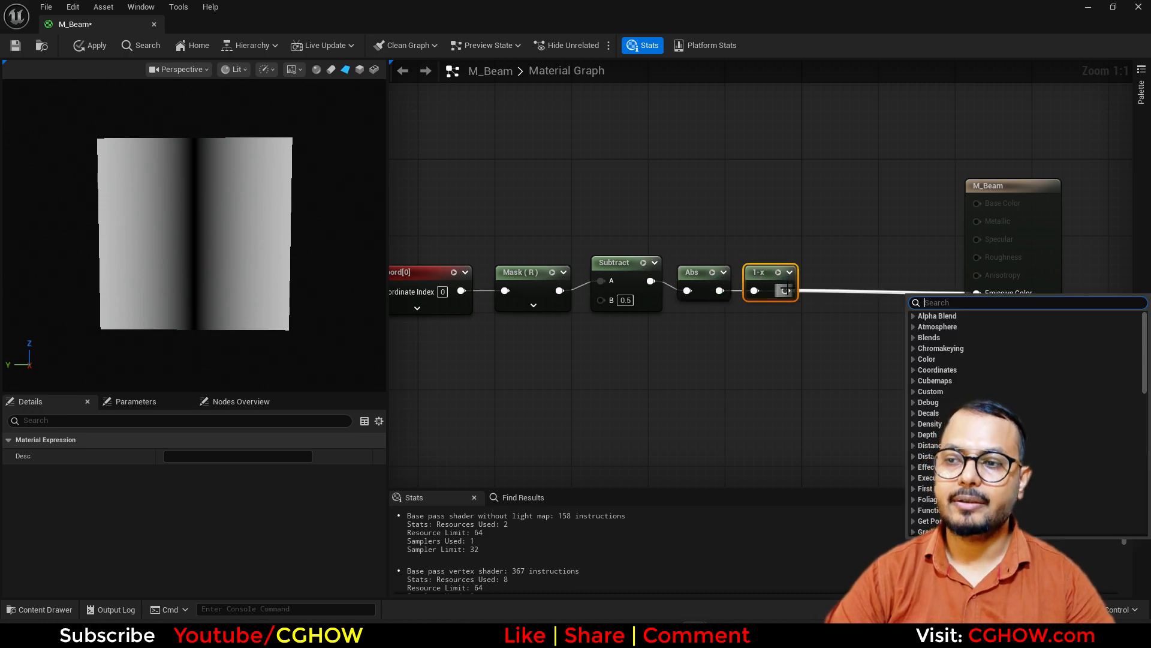
{"action": "left_click_drag", "start_coordinate": [787, 290], "coordinate": [977, 293]}
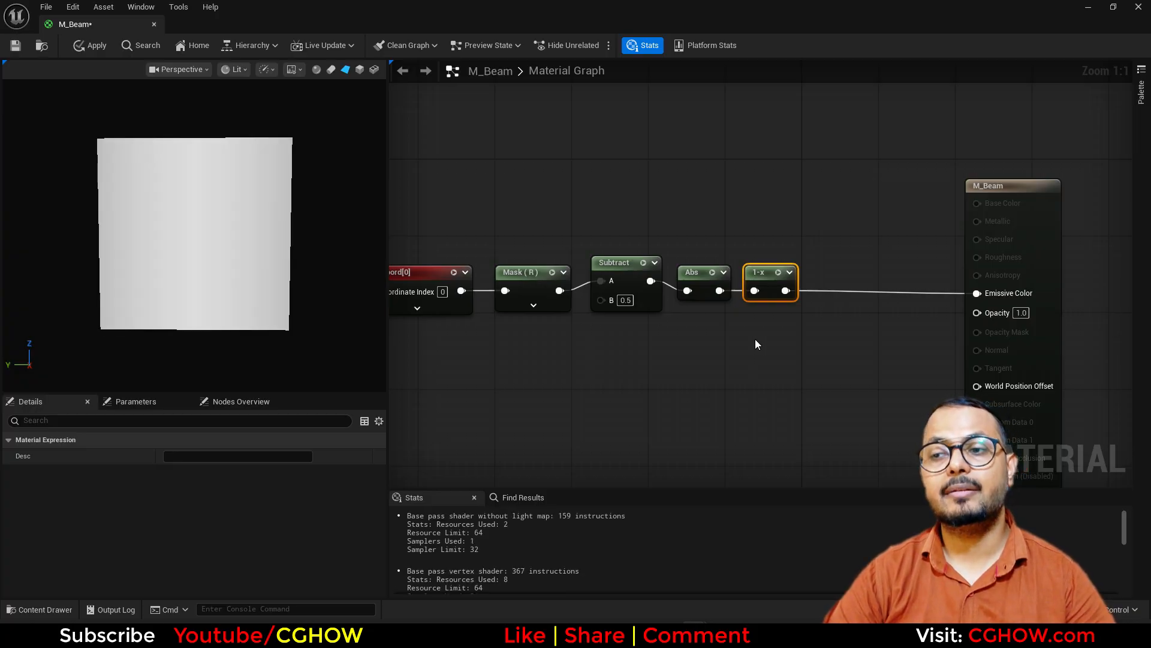
Insert a Power node between the 1-x node and Emissive Color.
{"action": "key", "text": "e"}
{"action": "left_click", "coordinate": [824, 254]}
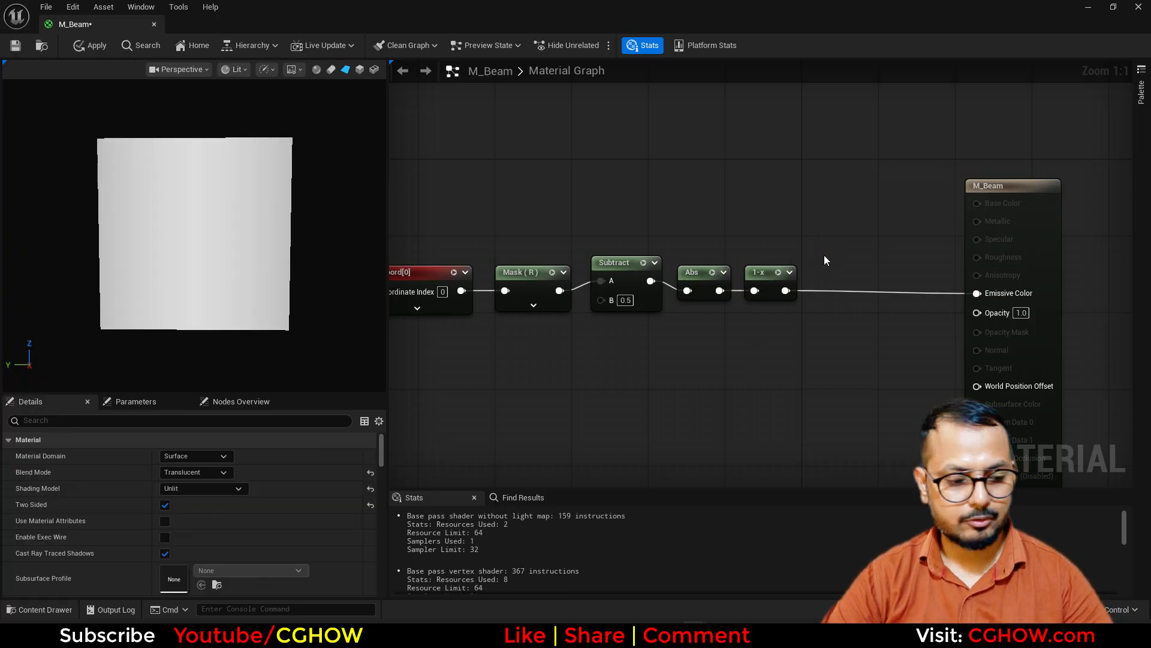
{"action": "left_click_drag", "start_coordinate": [899, 278], "coordinate": [978, 294]}
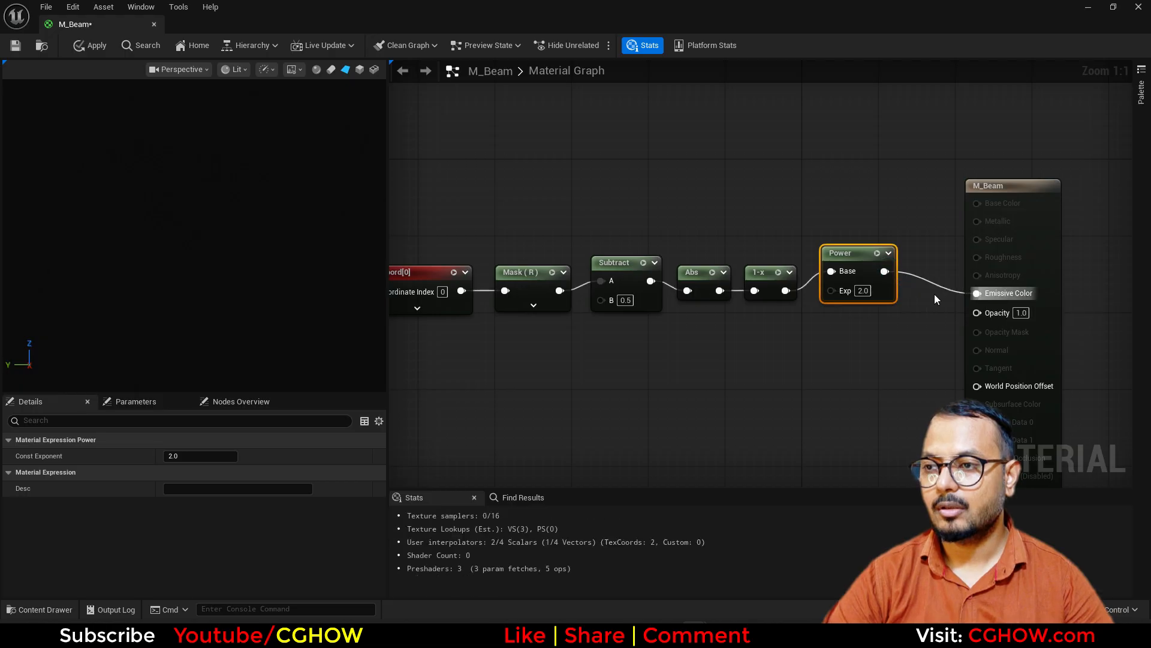
Set the Power node's exponent to 3, line the node up with the chain, and raise the exponent to 10.
{"action": "left_click", "coordinate": [862, 291]}
{"action": "type", "text": "3"}
{"action": "key", "text": "Return"}
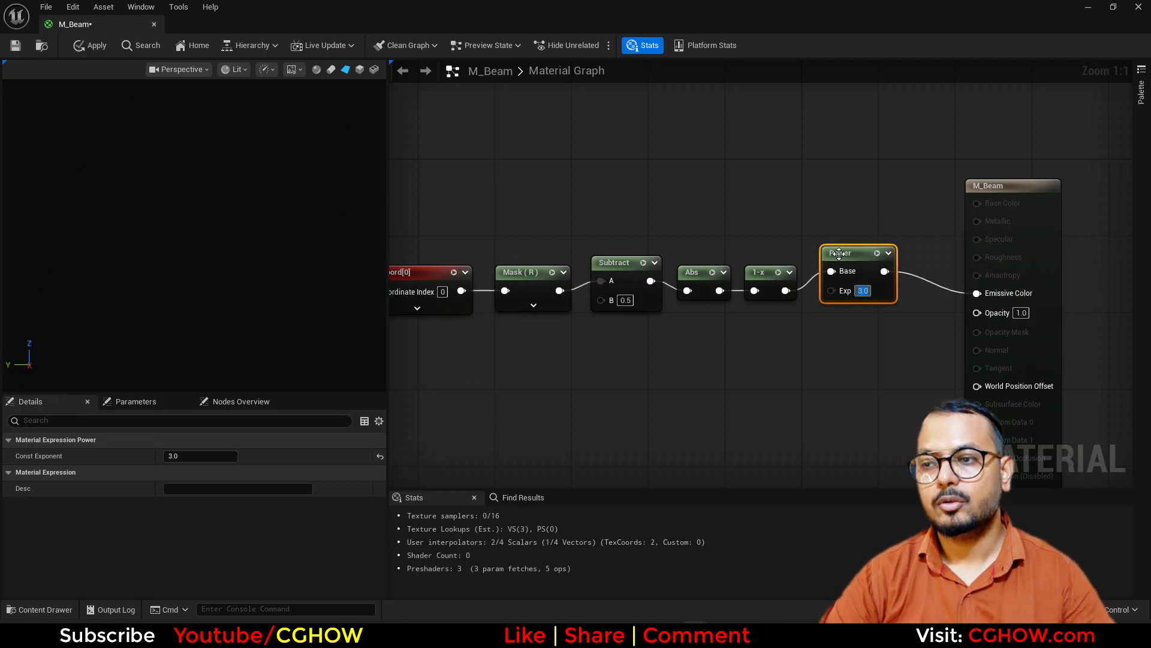
{"action": "left_click_drag", "start_coordinate": [839, 253], "coordinate": [839, 262]}
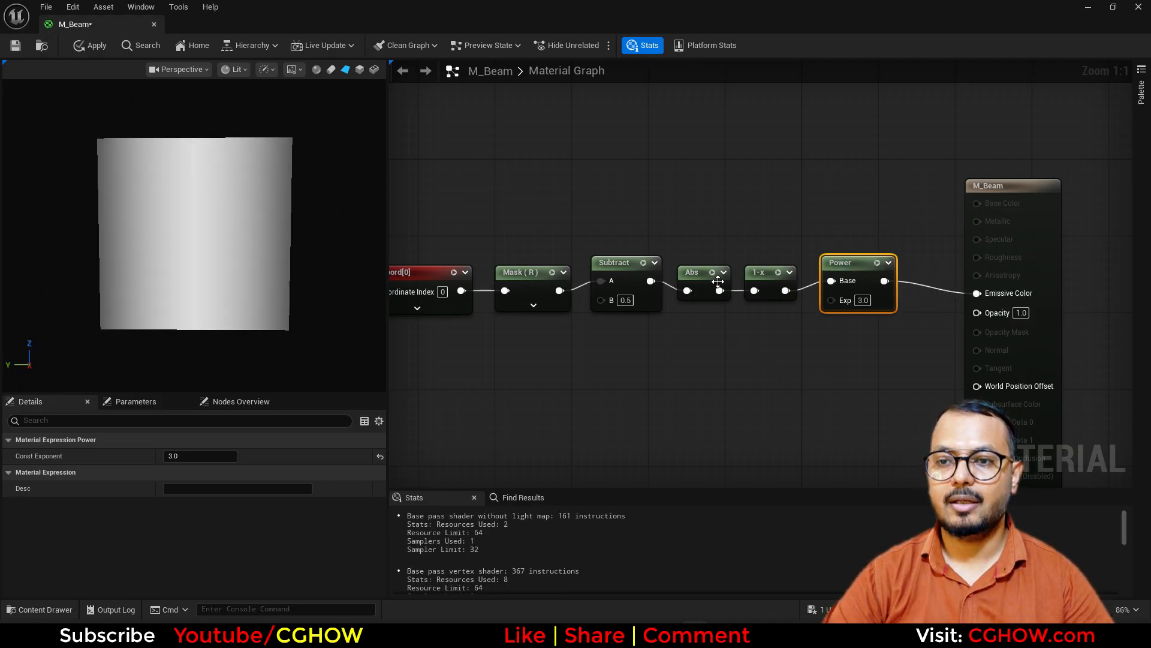
{"action": "type", "text": "10"}
{"action": "key", "text": "Return"}
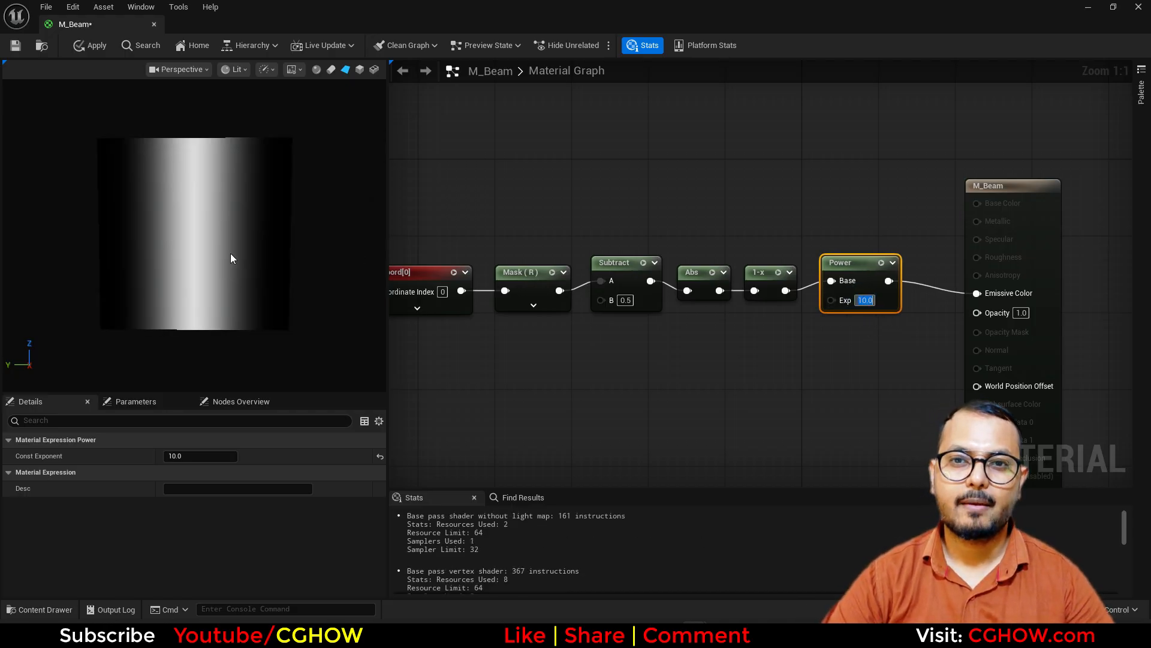
Move the 1-x and Power nodes together below the main chain and preview the Abs node's output.
{"action": "right_click_drag", "start_coordinate": [762, 255], "coordinate": [643, 326]}
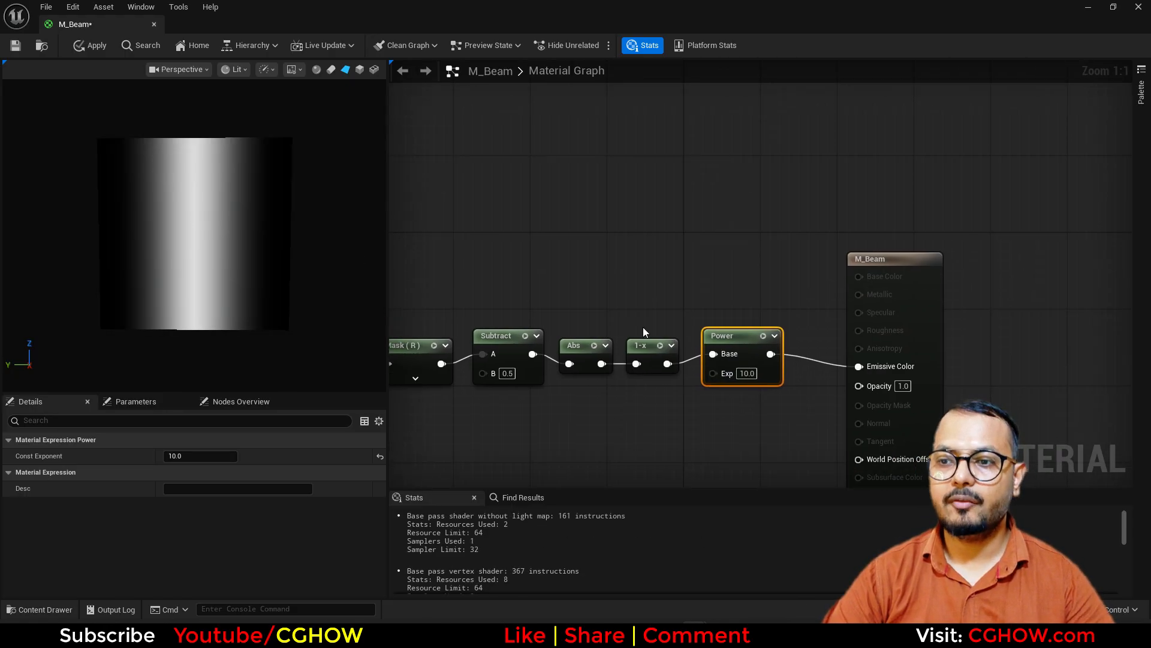
{"action": "left_click_drag", "start_coordinate": [636, 294], "coordinate": [734, 378]}
{"action": "left_click_drag", "start_coordinate": [746, 337], "coordinate": [746, 422]}
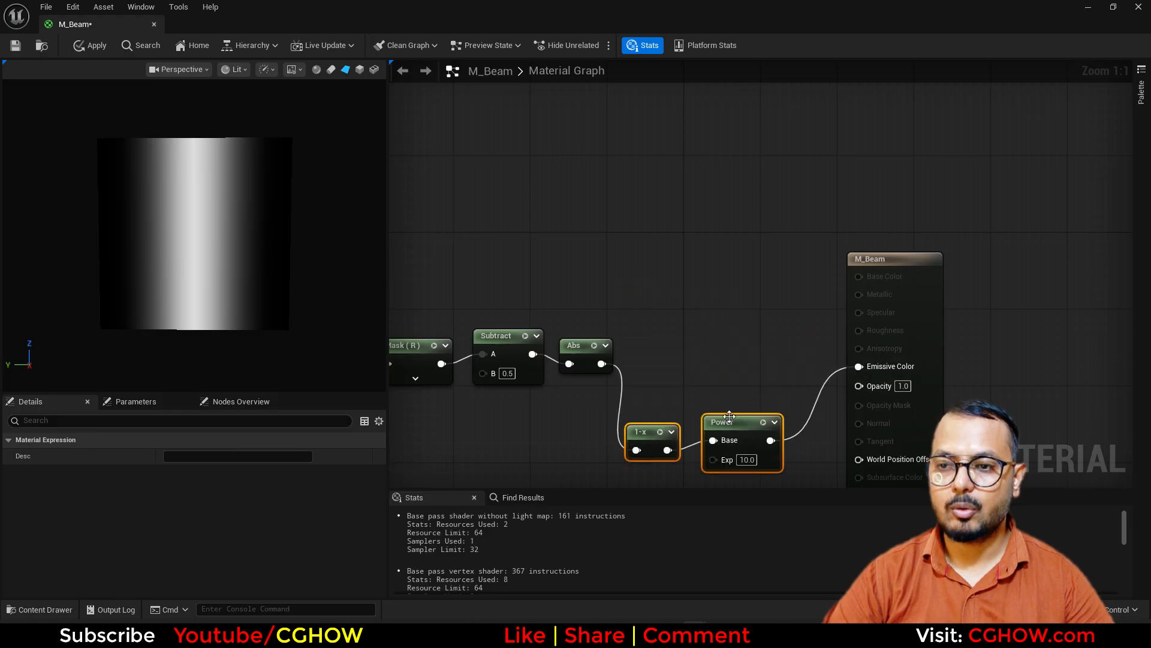
{"action": "left_click", "coordinate": [595, 346]}
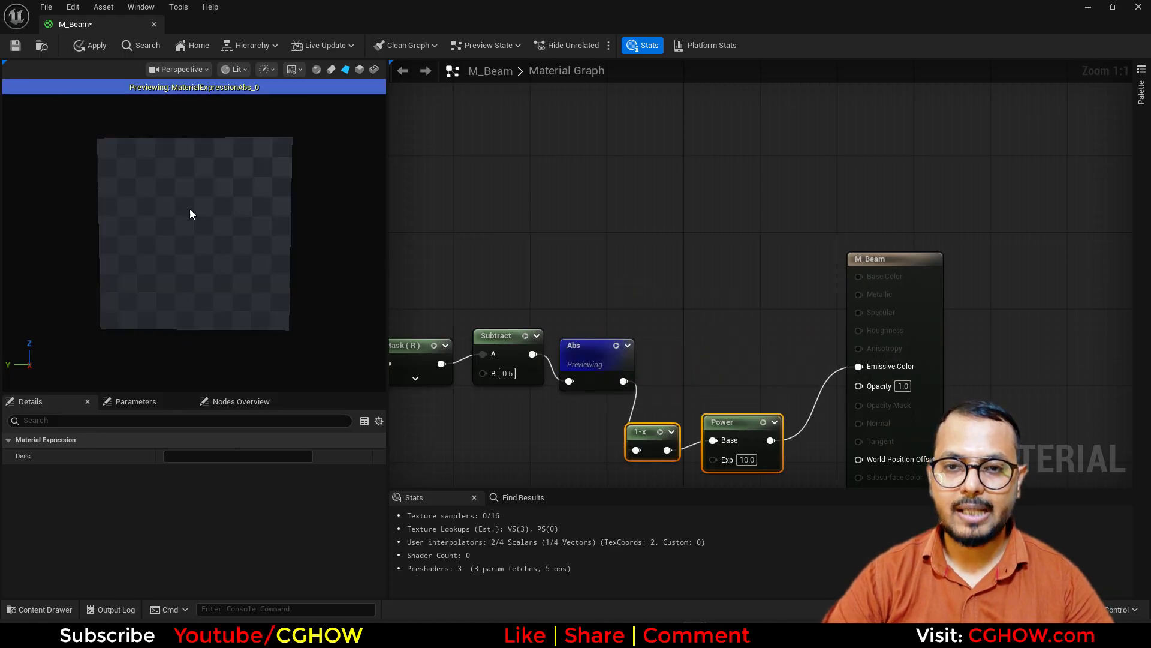
Add a Divide node with A set to 0.01 and the Abs output as B, feed Emissive Color, and stop previewing Abs.
{"action": "left_click", "coordinate": [667, 288]}
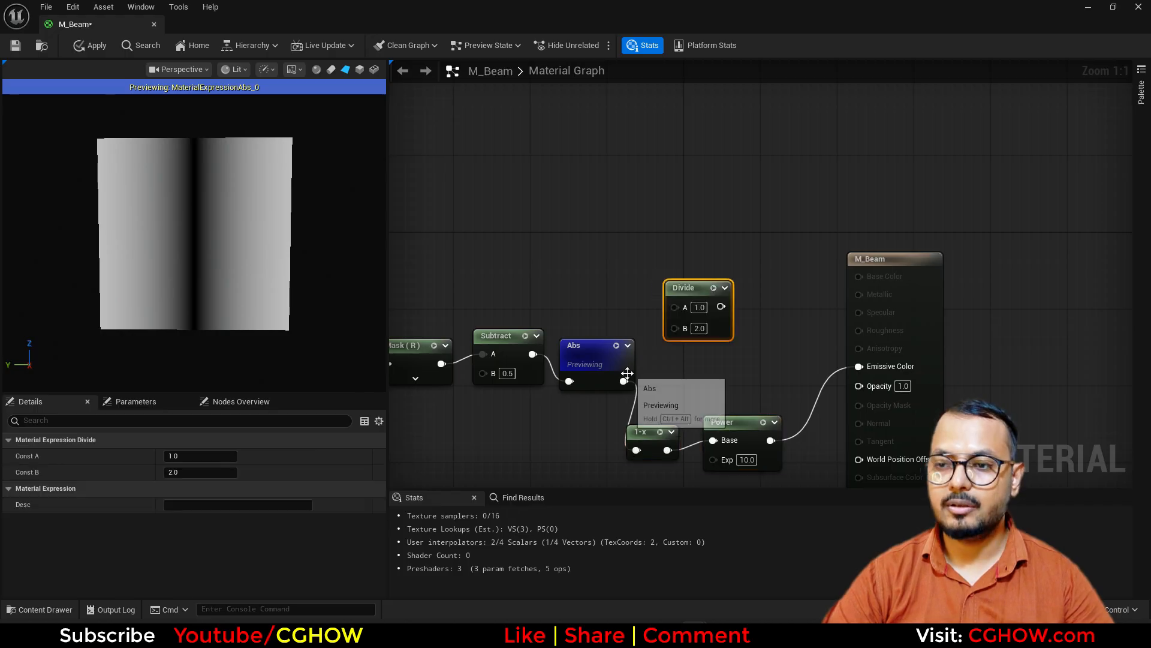
{"action": "left_click_drag", "start_coordinate": [624, 380], "coordinate": [860, 367]}
{"action": "left_click", "coordinate": [699, 307]}
{"action": "type", "text": "0.01"}
{"action": "key", "text": "Return"}
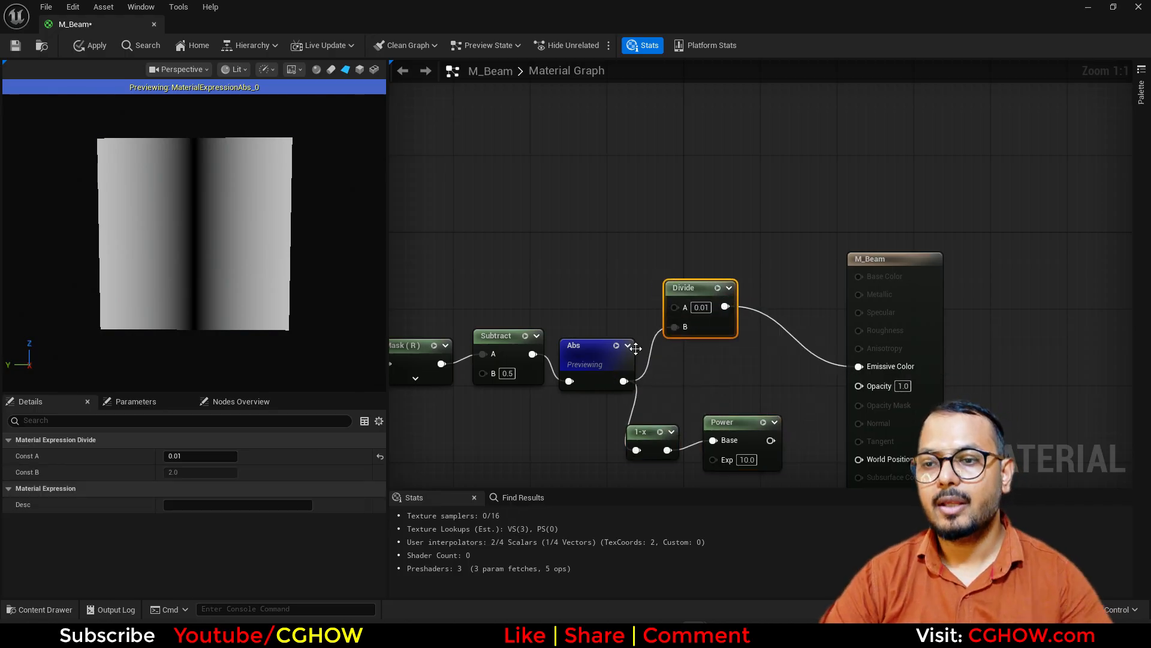
{"action": "left_click", "coordinate": [616, 346]}
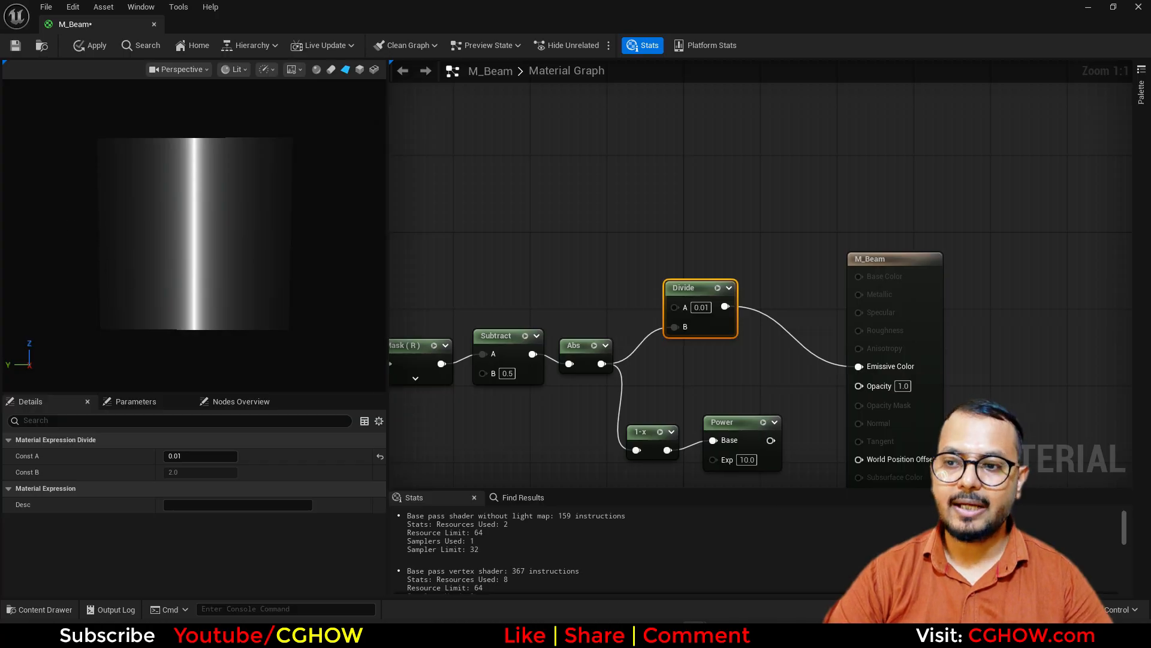
Move the 1-x and Power nodes under the Abs and Divide nodes and preview the Power node's output.
{"action": "right_click_drag", "start_coordinate": [757, 433], "coordinate": [750, 378]}
{"action": "left_click_drag", "start_coordinate": [649, 341], "coordinate": [683, 399]}
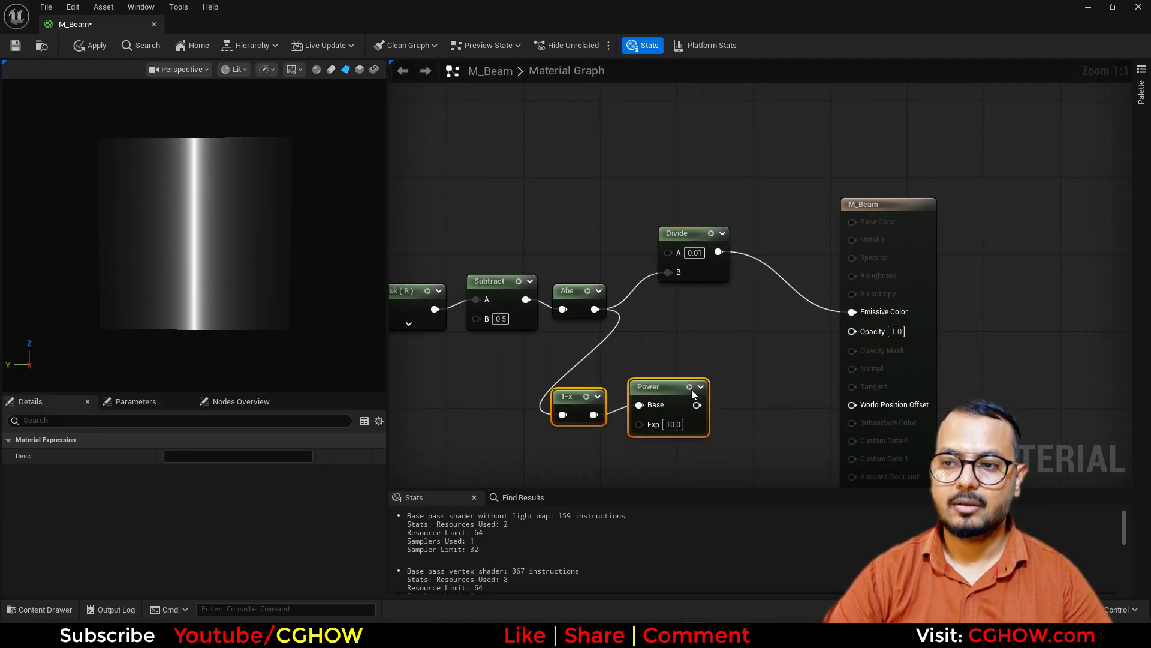
{"action": "left_click", "coordinate": [700, 386]}
{"action": "left_click", "coordinate": [731, 387]}
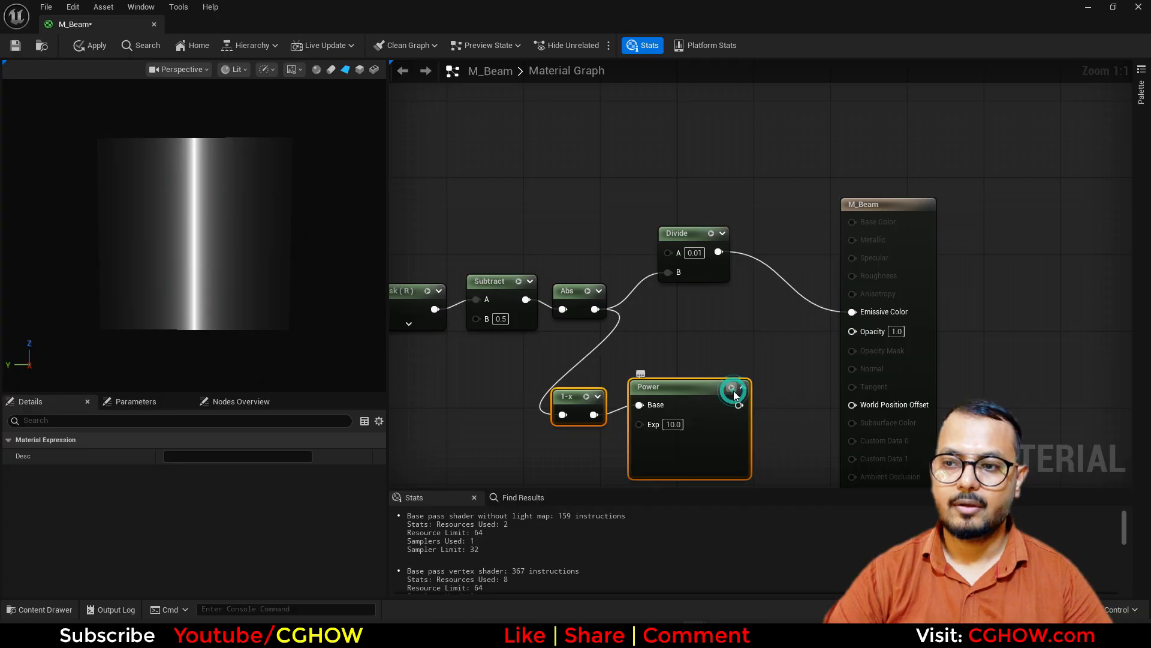
{"action": "left_click", "coordinate": [742, 387]}
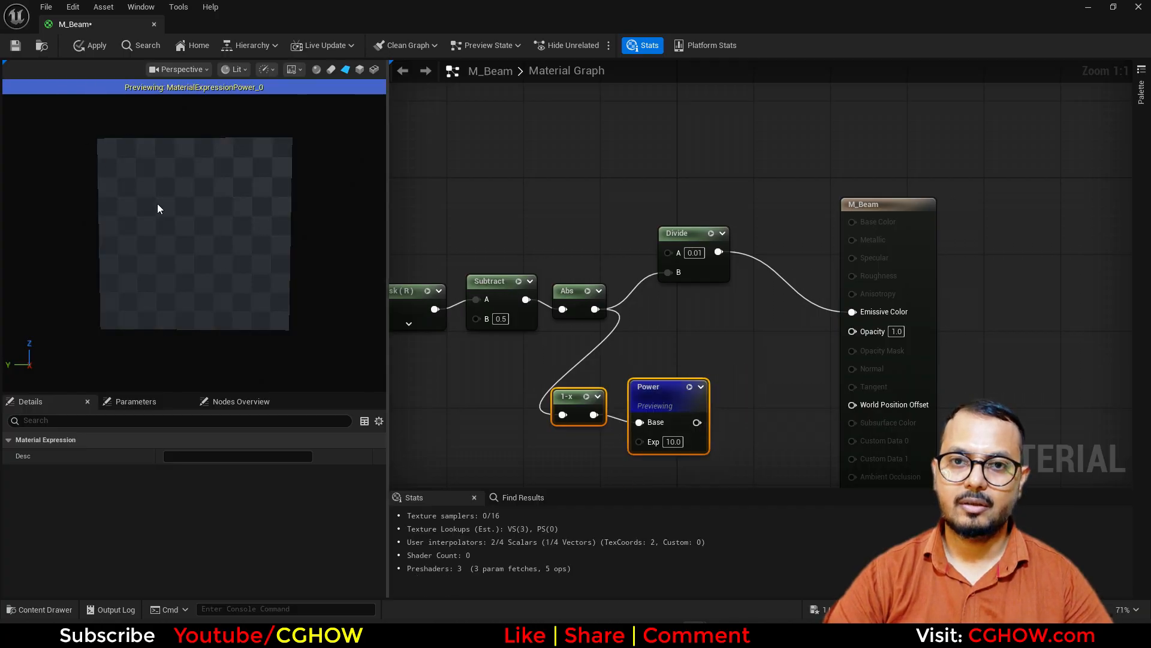
{"action": "right_click_drag", "start_coordinate": [766, 329], "coordinate": [694, 329]}
{"action": "left_click", "coordinate": [712, 338]}
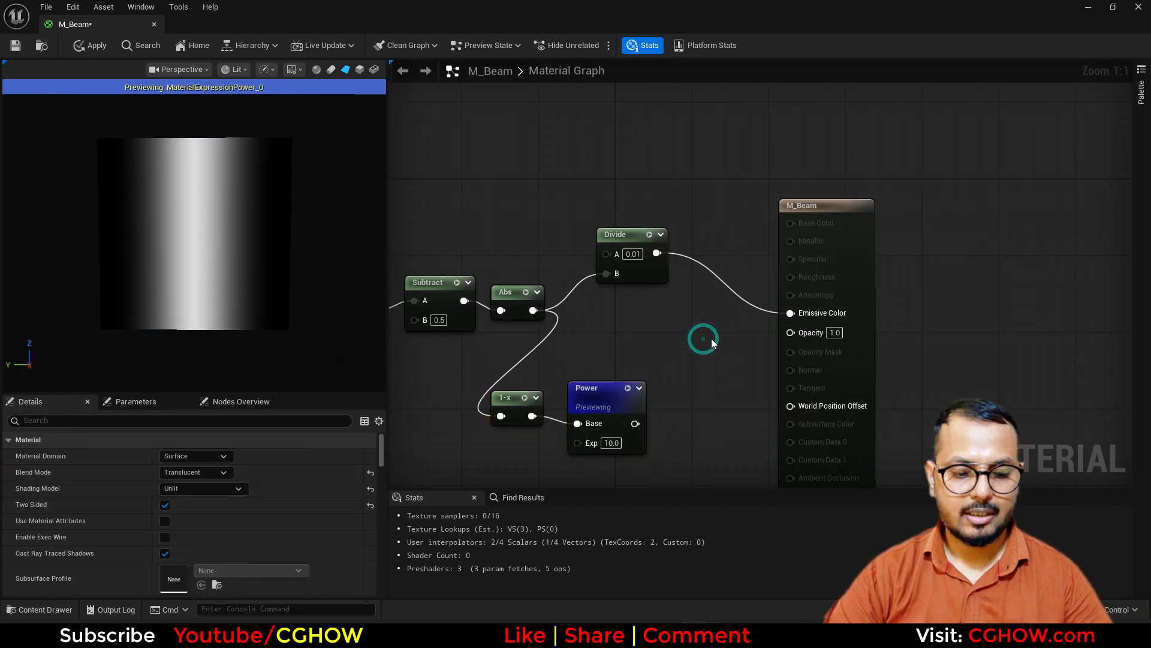
Multiply the Divide output by the Power output into Emissive Color, stop previewing Power, and align the Power and 1-x nodes.
{"action": "left_click_drag", "start_coordinate": [635, 423], "coordinate": [657, 253]}
{"action": "left_click_drag", "start_coordinate": [728, 339], "coordinate": [791, 312]}
{"action": "left_click", "coordinate": [628, 388]}
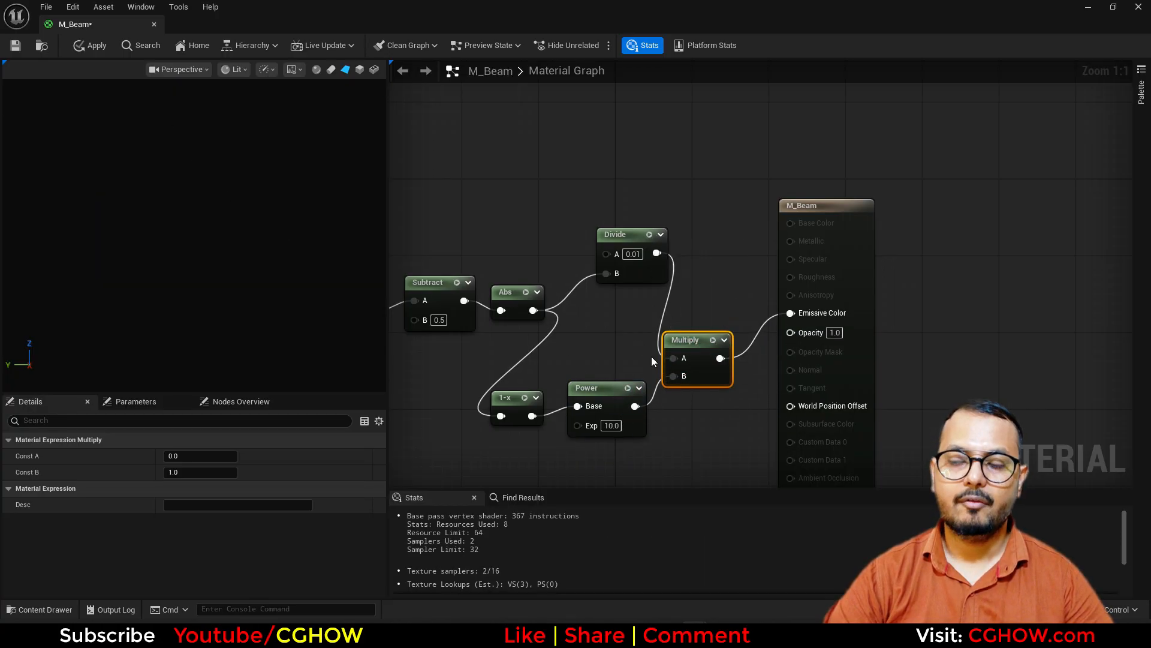
{"action": "left_click_drag", "start_coordinate": [600, 393], "coordinate": [590, 383]}
{"action": "left_click_drag", "start_coordinate": [510, 398], "coordinate": [510, 388]}
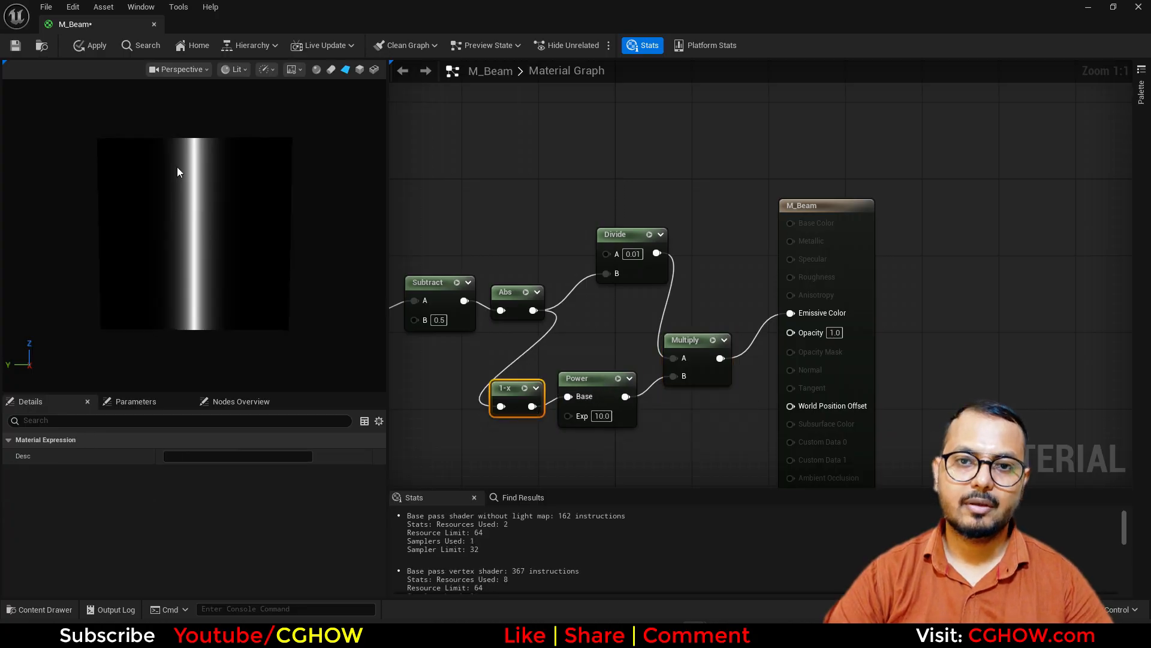
Move the M_Beam output node away from the Multiply node and add a Particle Color node in the gap above.
{"action": "right_click_drag", "start_coordinate": [685, 296], "coordinate": [701, 289]}
{"action": "left_click_drag", "start_coordinate": [710, 264], "coordinate": [826, 269]}
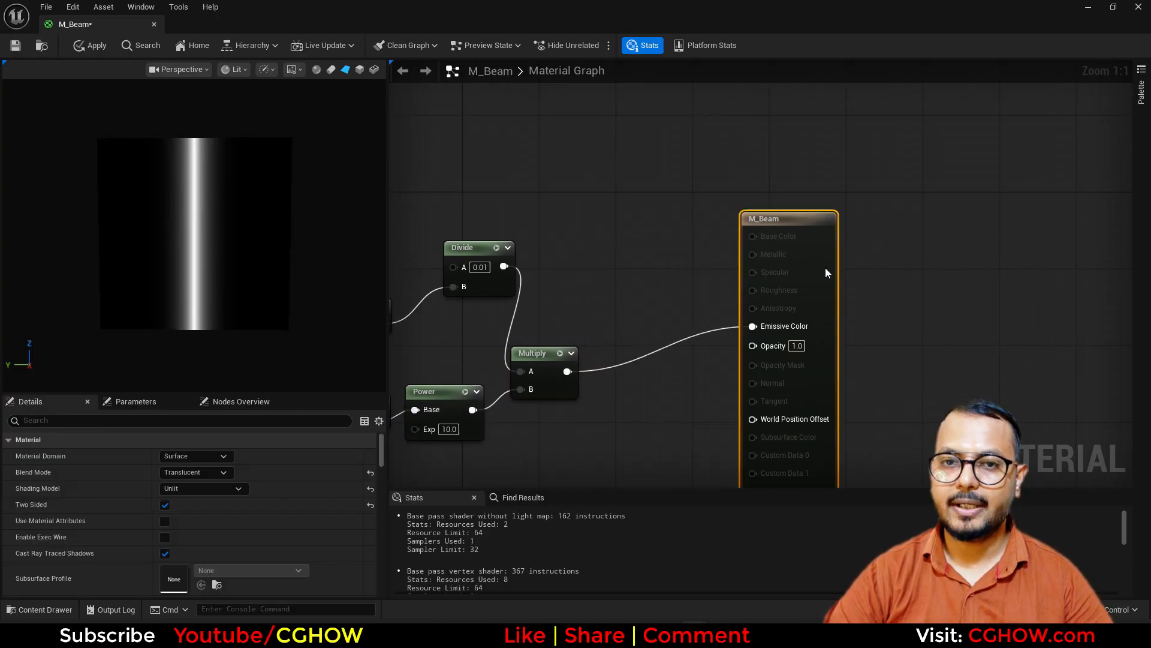
{"action": "right_click_drag", "start_coordinate": [556, 261], "coordinate": [557, 285]}
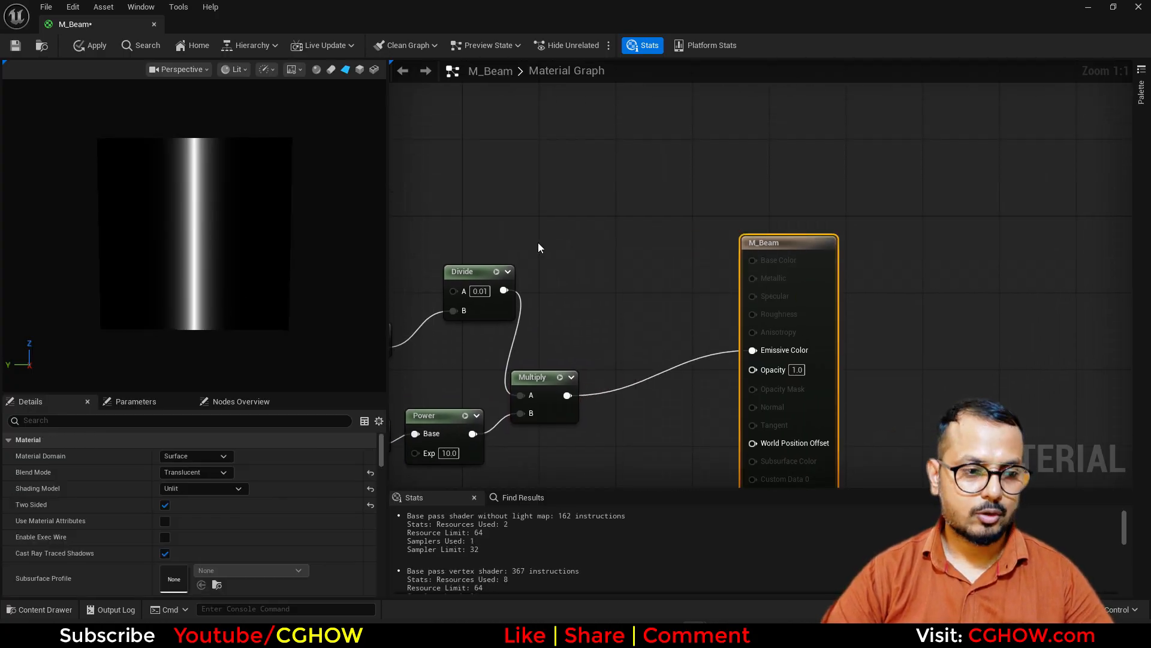
{"action": "right_click", "coordinate": [581, 210]}
{"action": "type", "text": "par"}
{"action": "left_click", "coordinate": [622, 247]}
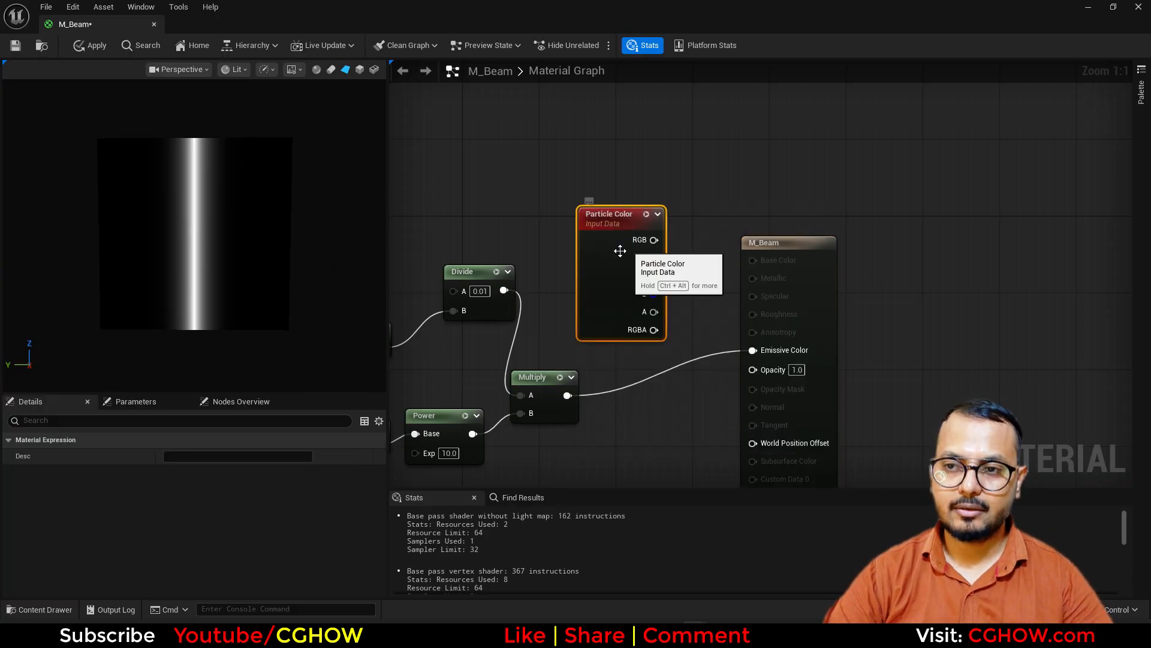
{"action": "left_click_drag", "start_coordinate": [620, 250], "coordinate": [582, 231]}
Add a Multiply node with Particle Color RGB as A and the existing Multiply output as B.
{"action": "key", "text": "m"}
{"action": "left_click", "coordinate": [664, 265]}
{"action": "left_click_drag", "start_coordinate": [567, 395], "coordinate": [674, 312]}
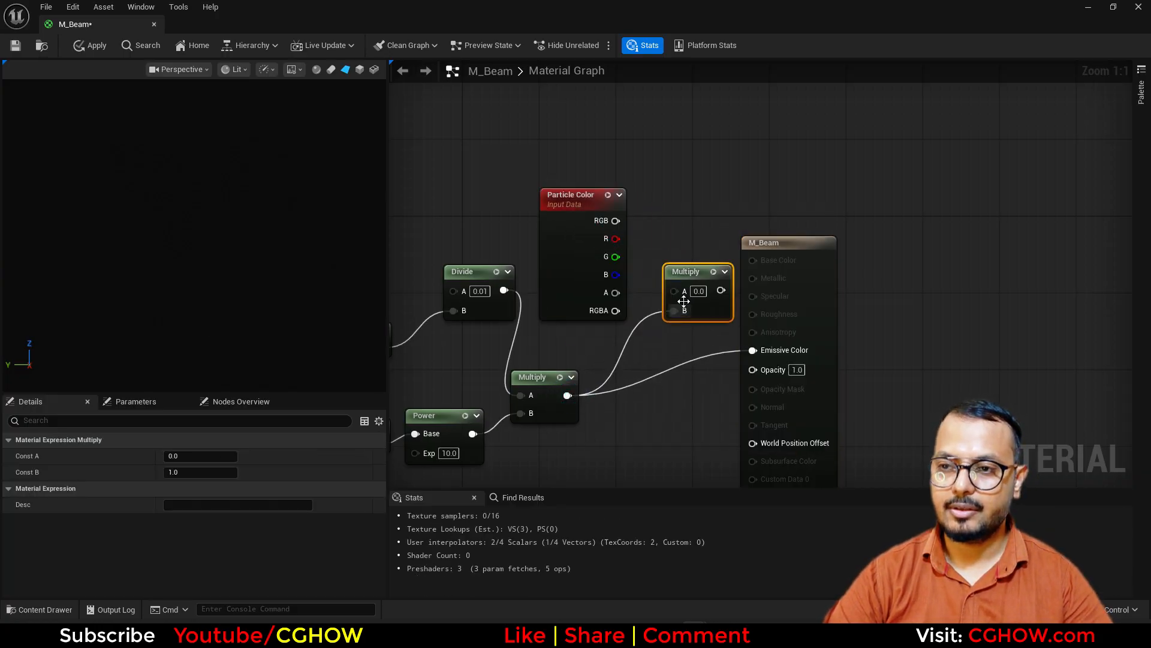
{"action": "left_click_drag", "start_coordinate": [615, 220], "coordinate": [674, 289]}
Add another Multiply node combining Particle Color alpha with the beam Multiply output, and connect it to Opacity.
{"action": "left_click_drag", "start_coordinate": [827, 296], "coordinate": [875, 305]}
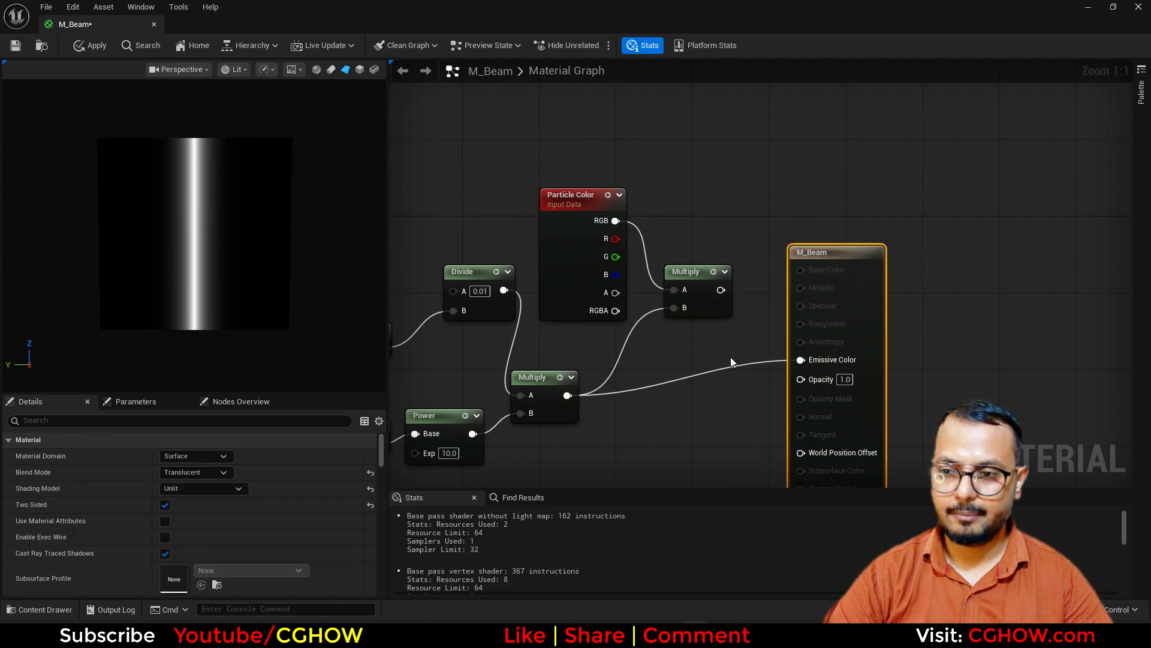
{"action": "key", "text": "m"}
{"action": "left_click", "coordinate": [731, 357]}
{"action": "left_click_drag", "start_coordinate": [568, 395], "coordinate": [609, 294]}
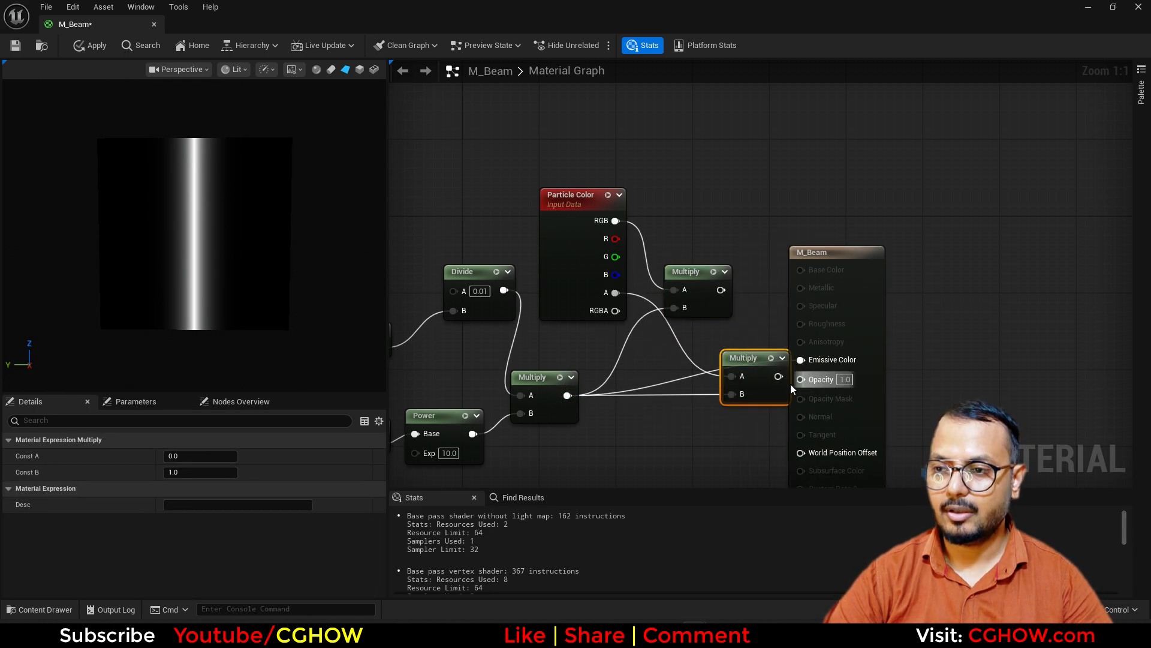
{"action": "left_click_drag", "start_coordinate": [776, 377], "coordinate": [805, 380]}
Connect the Particle Color RGB Multiply to Emissive Color, then save the M_Beam material and close its editor.
{"action": "left_click_drag", "start_coordinate": [833, 310], "coordinate": [884, 284]}
{"action": "left_click_drag", "start_coordinate": [721, 290], "coordinate": [808, 359]}
{"action": "left_click_drag", "start_coordinate": [869, 303], "coordinate": [899, 246]}
{"action": "scroll", "coordinate": [807, 283], "scroll_direction": "down", "scroll_amount": 3}
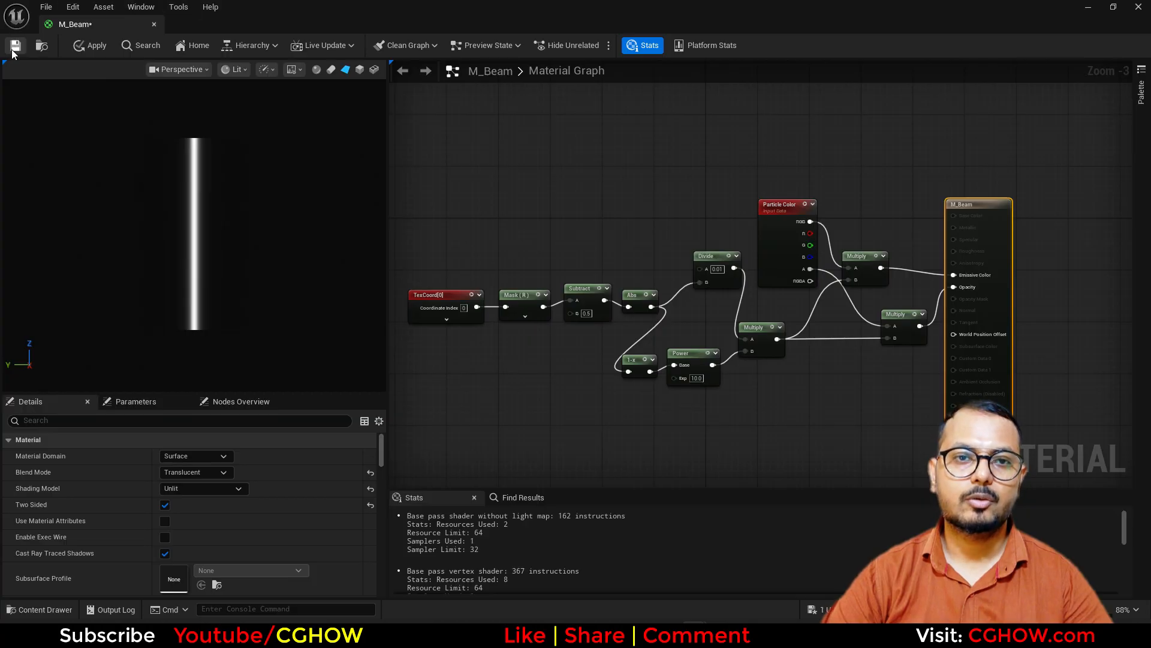
{"action": "key", "text": "ctrl+s"}
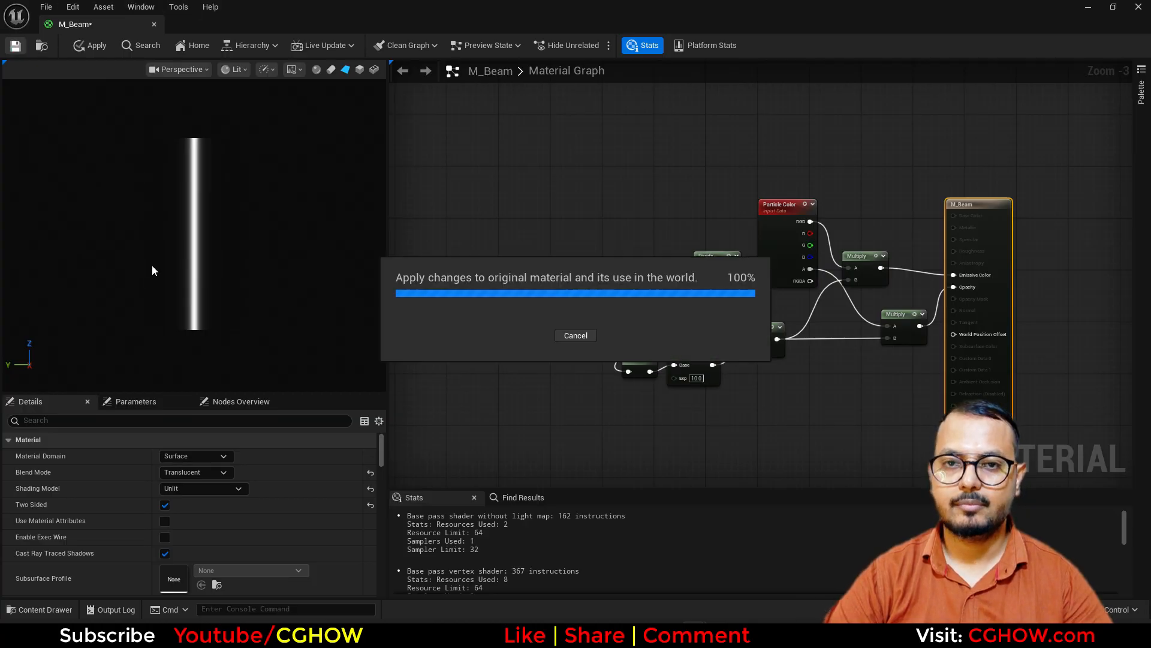
{"action": "left_click", "coordinate": [154, 25]}
Create a Level Sequence with its default name in the Heal_beam folder and open it.
{"action": "right_click", "coordinate": [466, 525]}
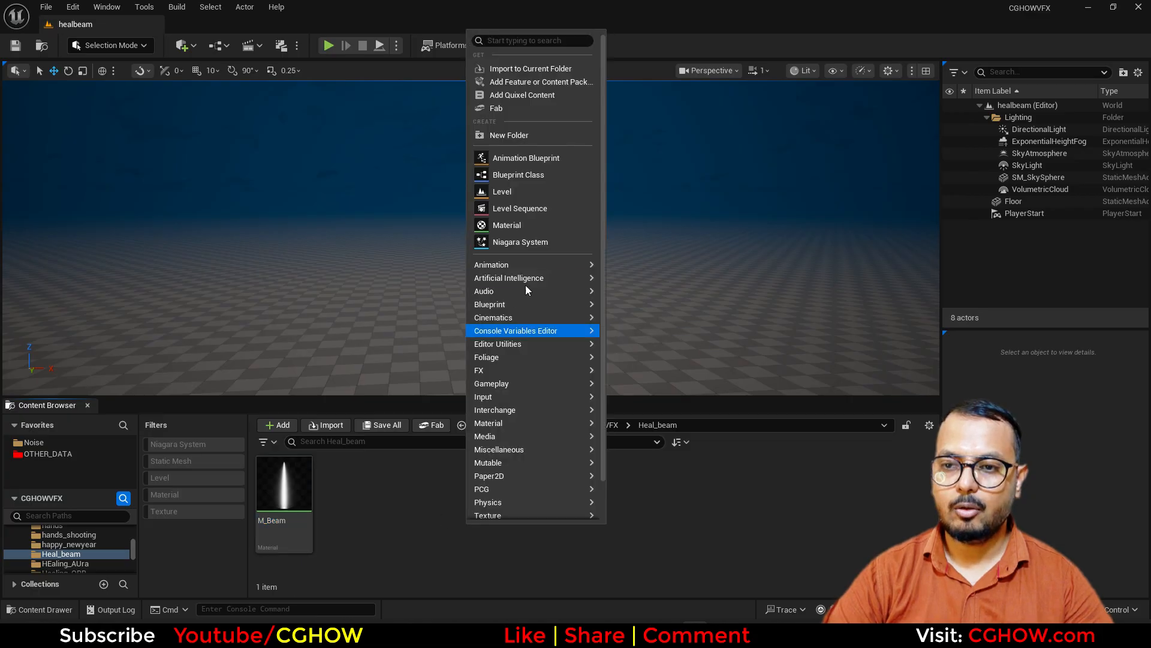
{"action": "left_click", "coordinate": [528, 208]}
{"action": "key", "text": "Return"}
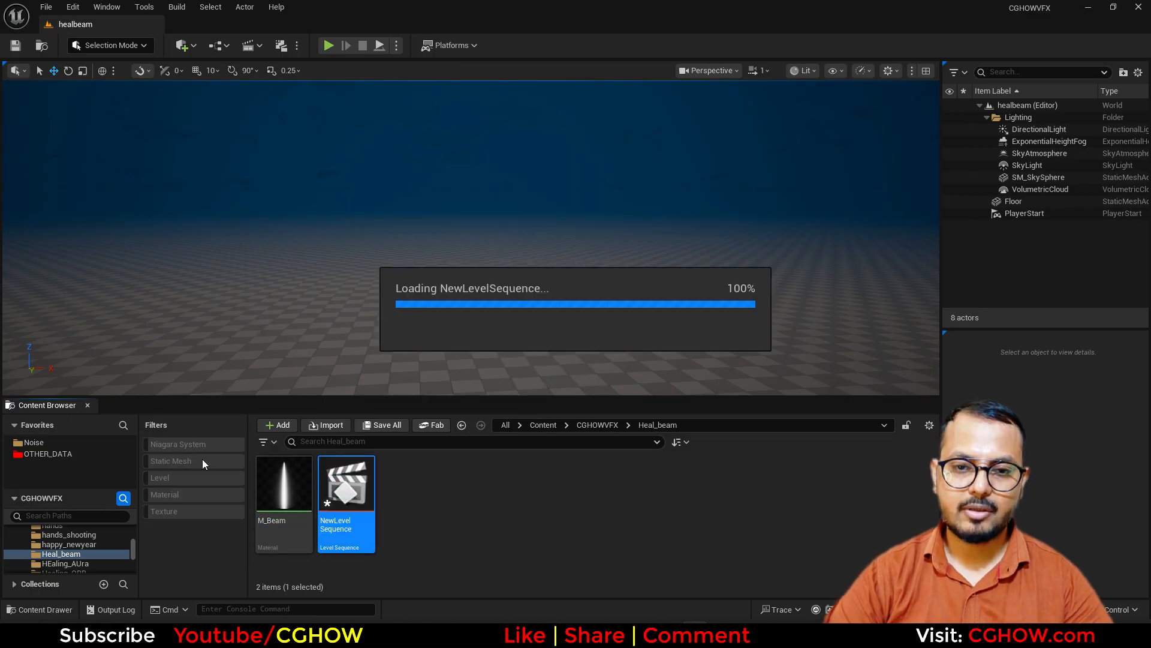
Create a Niagara System named NS_heal_beam in the Heal_beam folder and open it.
{"action": "left_click", "coordinate": [49, 405]}
{"action": "right_click", "coordinate": [454, 505]}
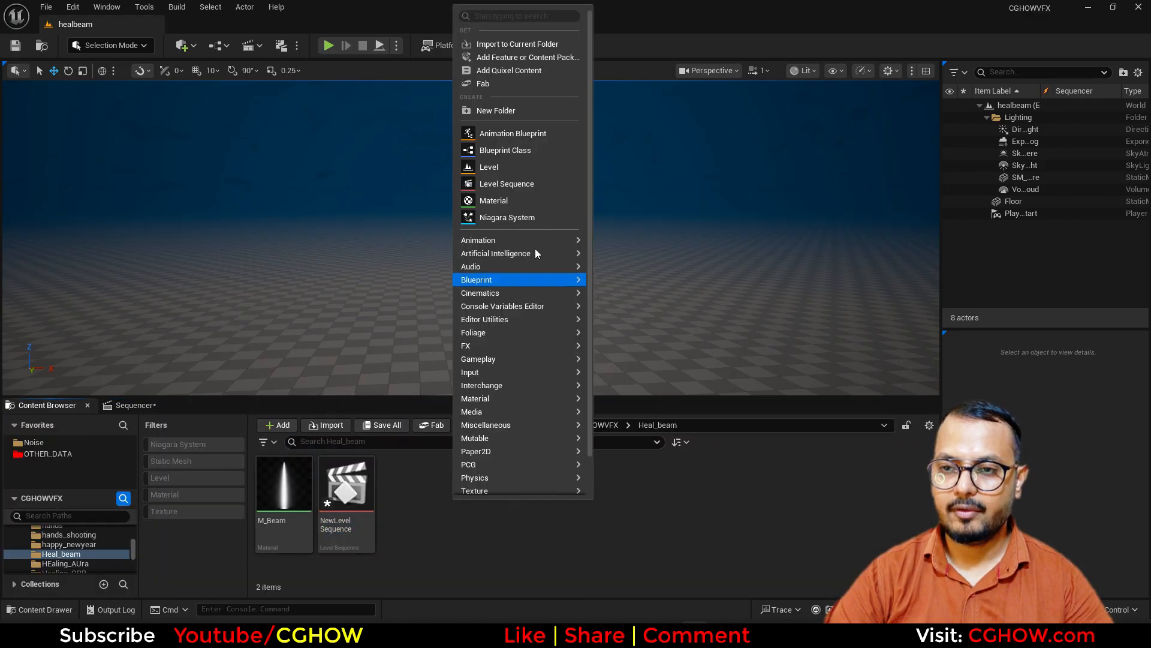
{"action": "left_click", "coordinate": [507, 216]}
{"action": "left_click", "coordinate": [236, 526]}
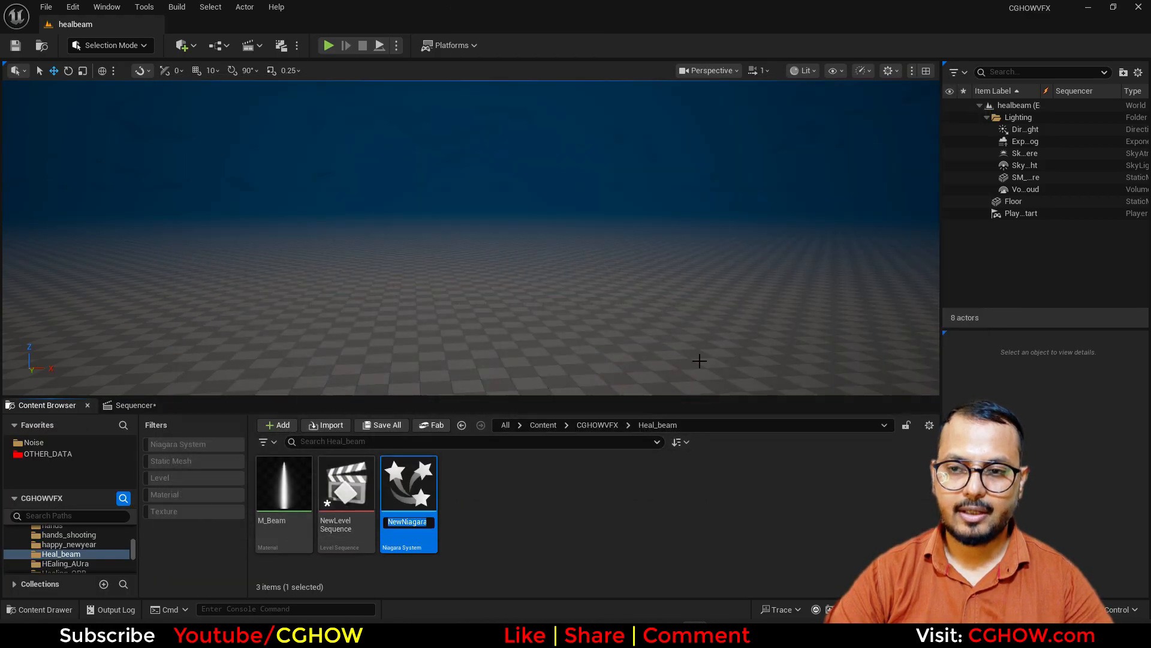
{"action": "type", "text": "NS"}
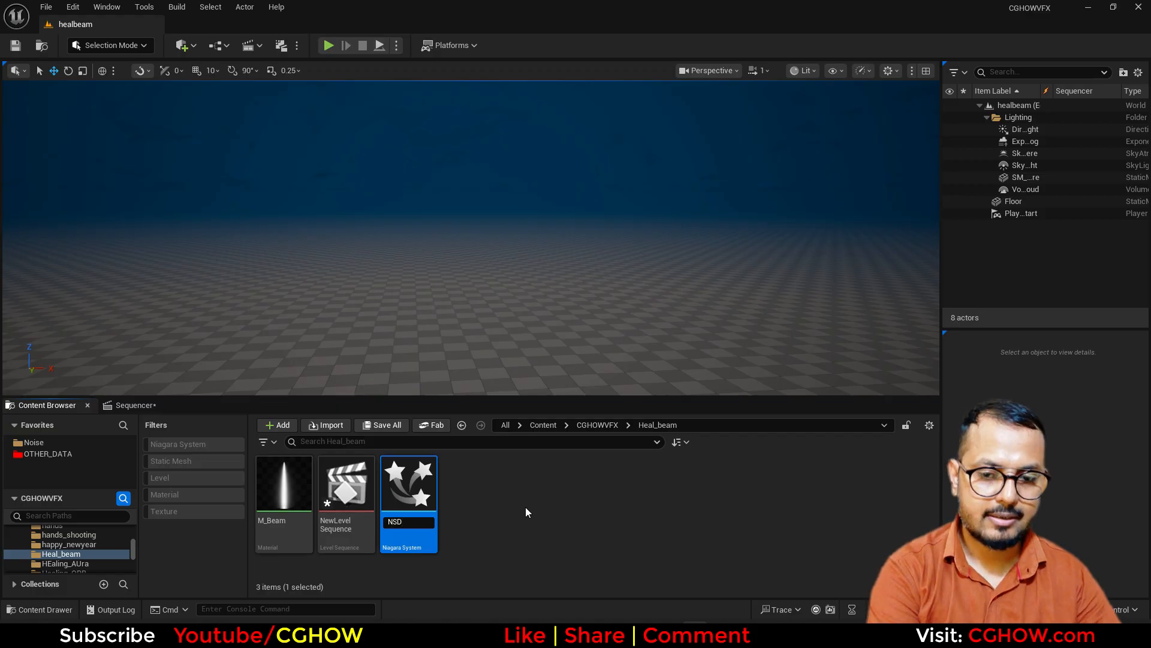
{"action": "type", "text": "_he"}
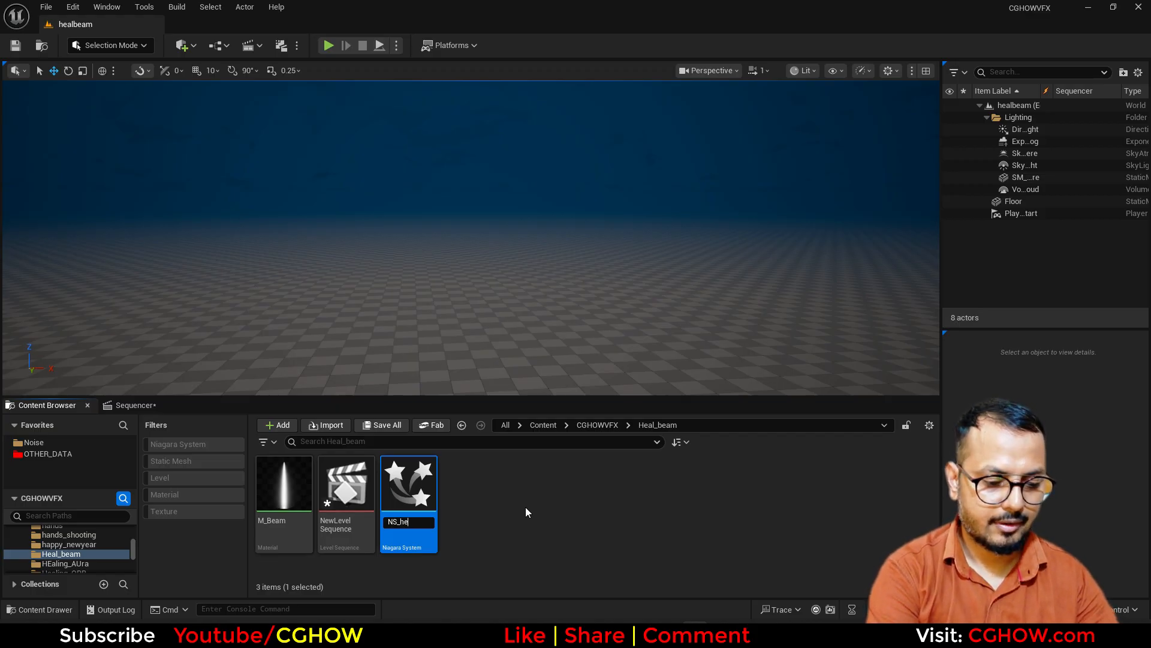
{"action": "type", "text": "al_beam"}
{"action": "key", "text": "Return"}
{"action": "key", "text": "Return"}
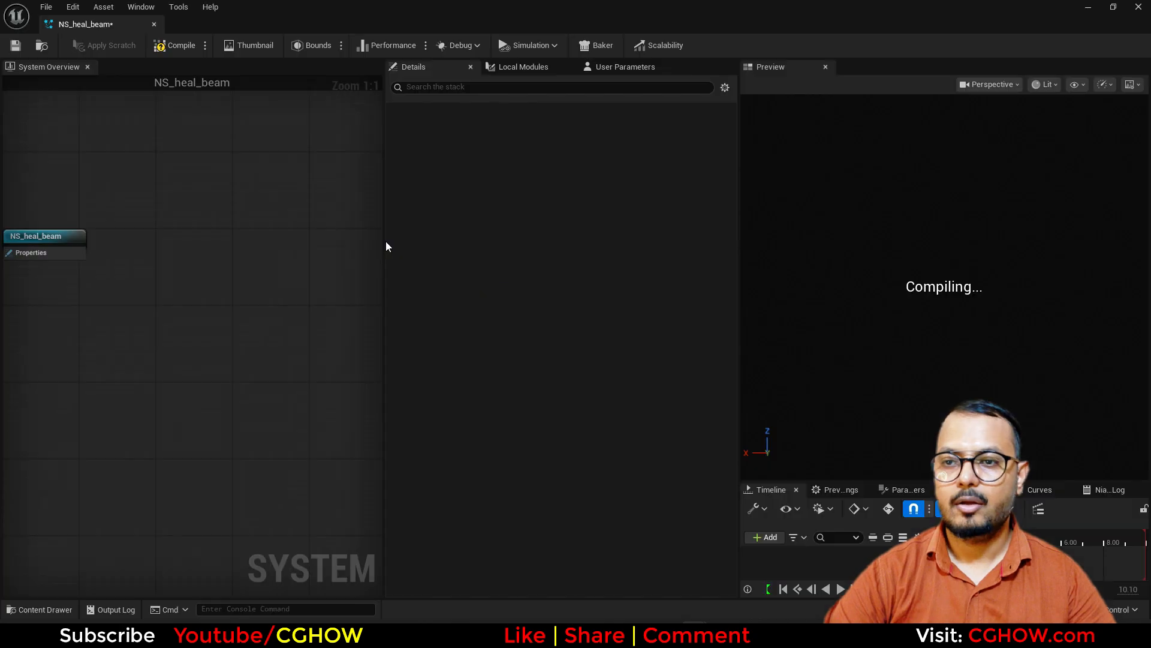
Add a minimal emitter to the system and give its Emitter Update stage a Spawn Burst Instantaneous module.
{"action": "right_click_drag", "start_coordinate": [247, 267], "coordinate": [114, 190]}
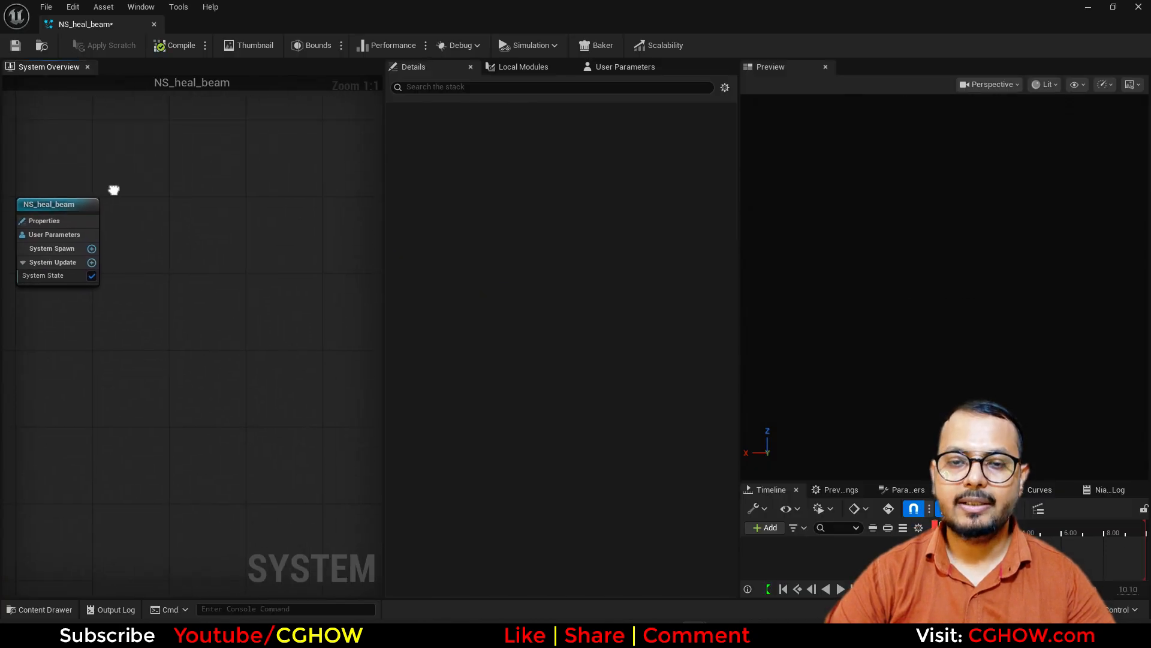
{"action": "right_click", "coordinate": [181, 192]}
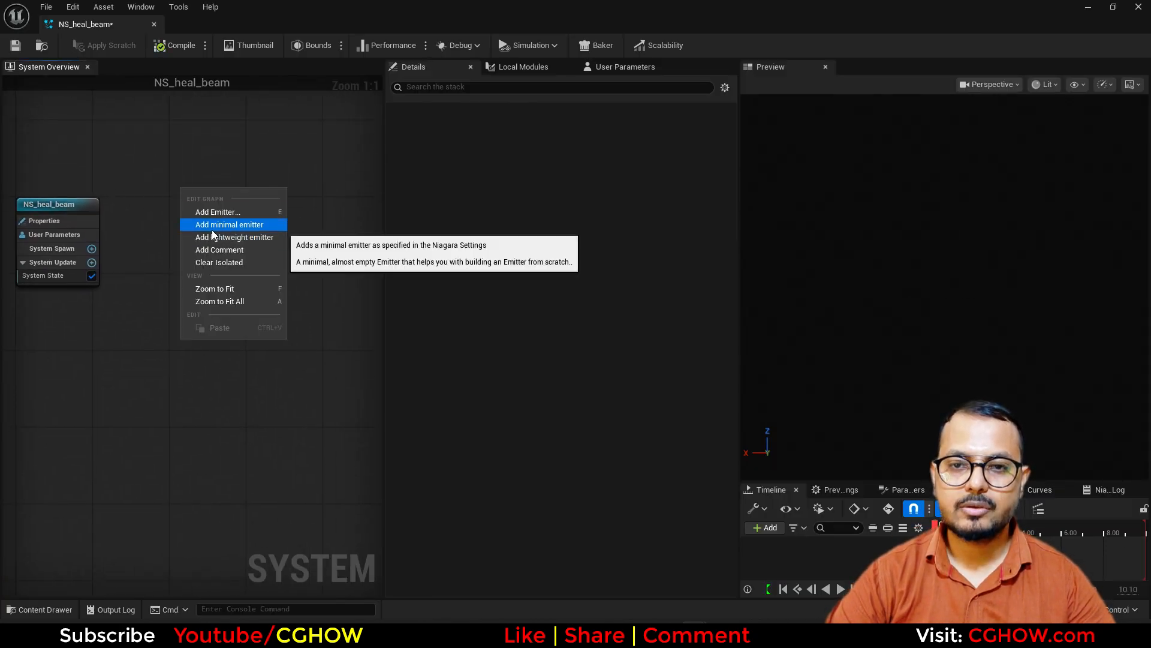
{"action": "left_click", "coordinate": [246, 224]}
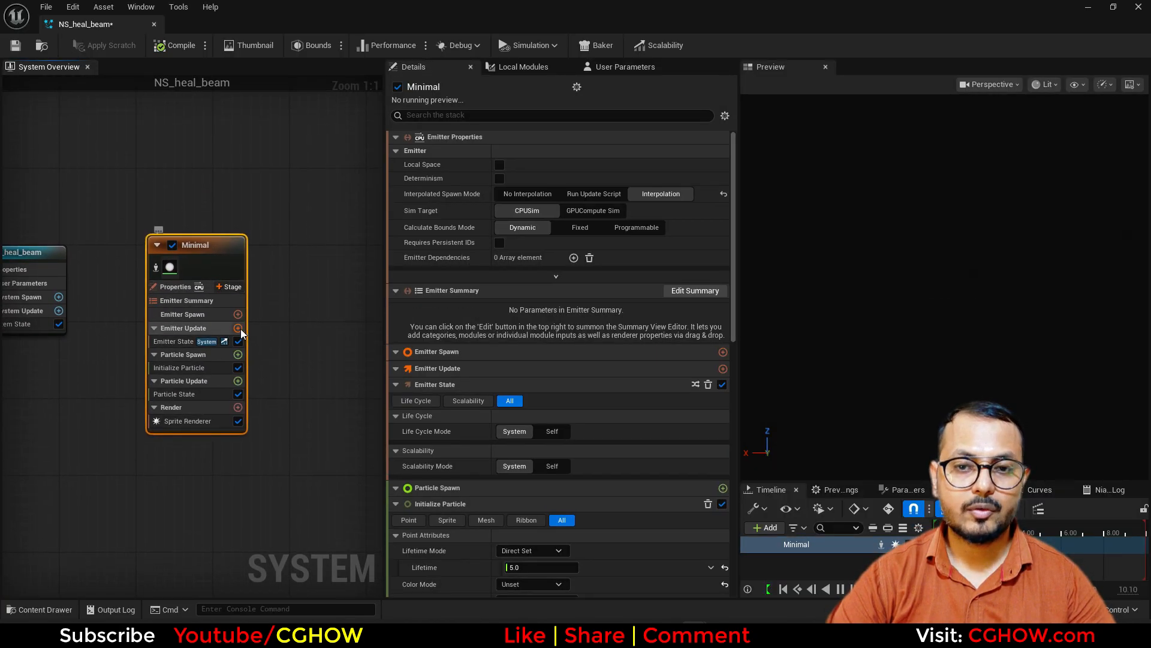
{"action": "left_click", "coordinate": [238, 328]}
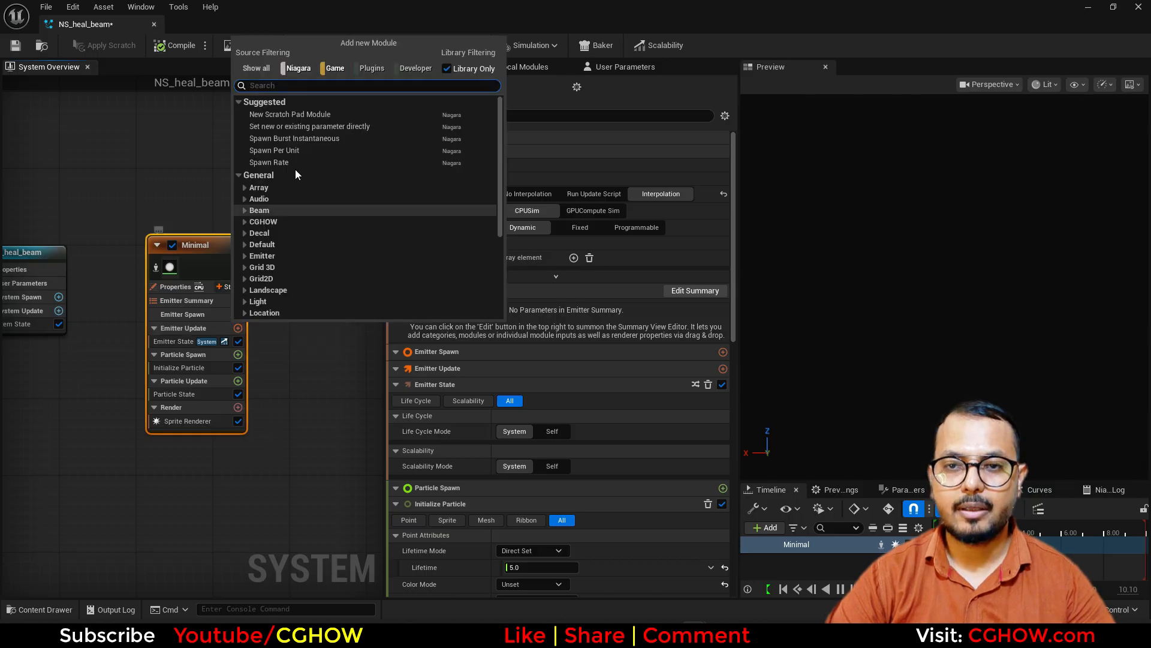
{"action": "left_click", "coordinate": [289, 138]}
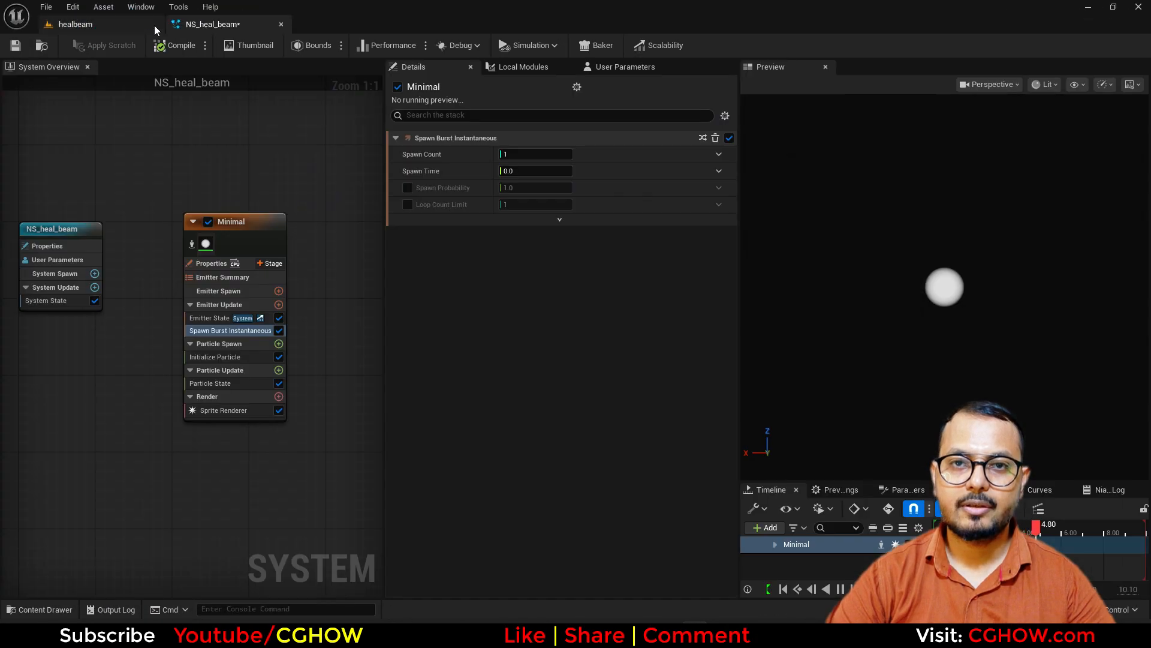
Assign M_Beam as the Sprite Renderer's material and rewind the preview to show the particle.
{"action": "left_click", "coordinate": [154, 25]}
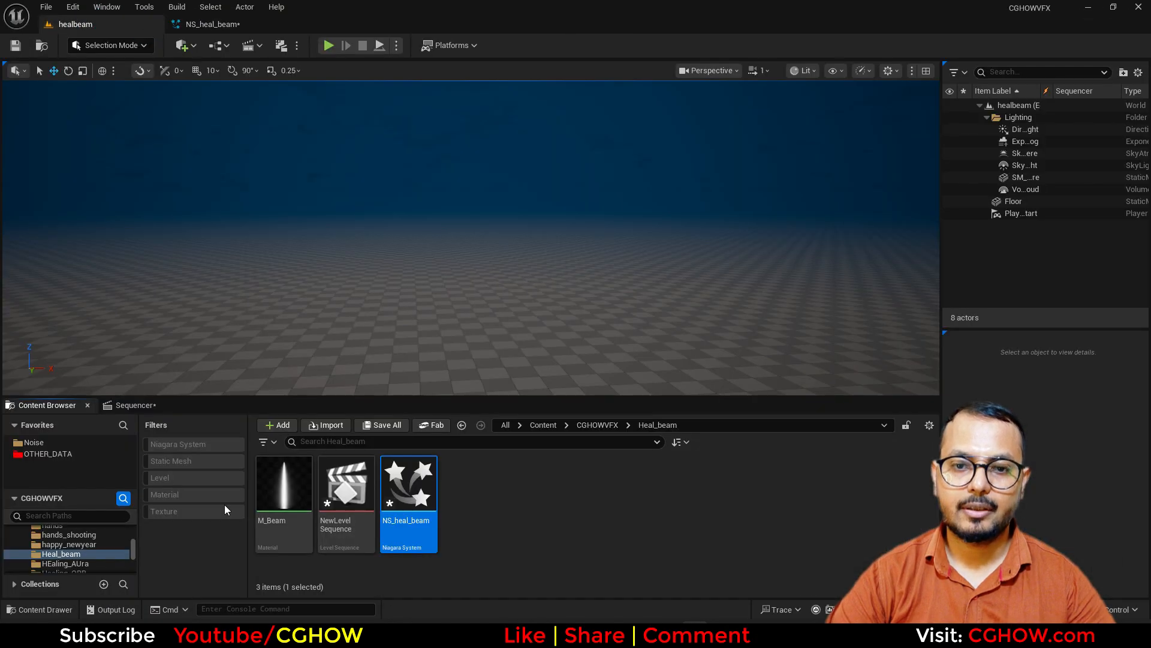
{"action": "left_click", "coordinate": [291, 503]}
{"action": "left_click", "coordinate": [213, 24]}
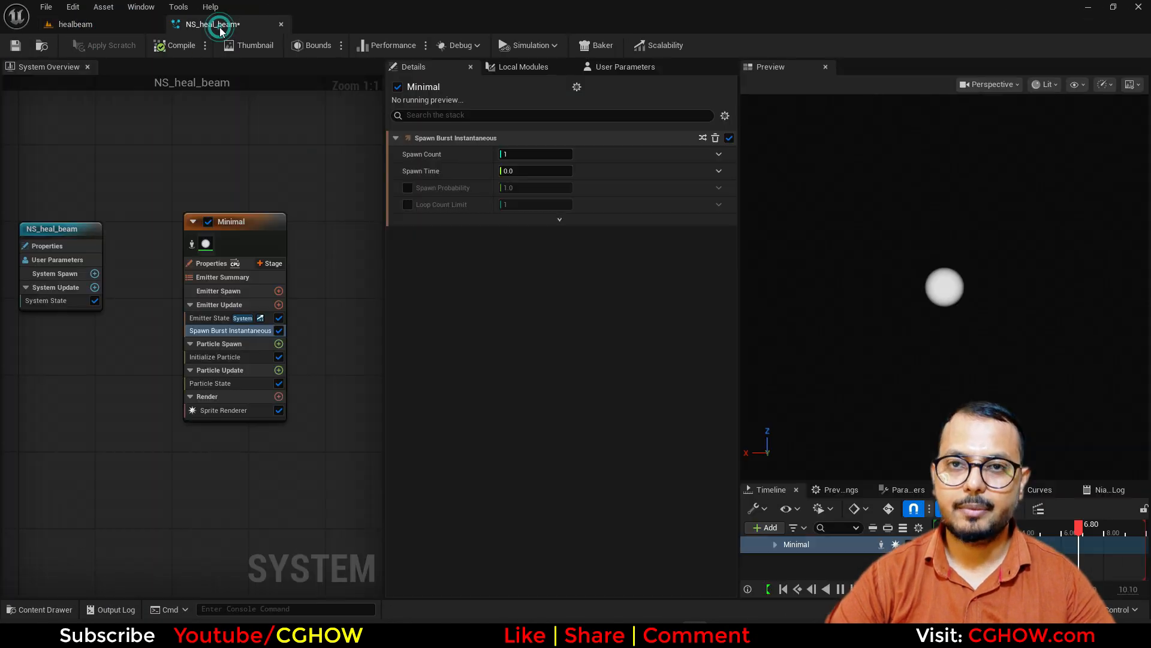
{"action": "left_click", "coordinate": [240, 410]}
{"action": "left_click", "coordinate": [539, 184]}
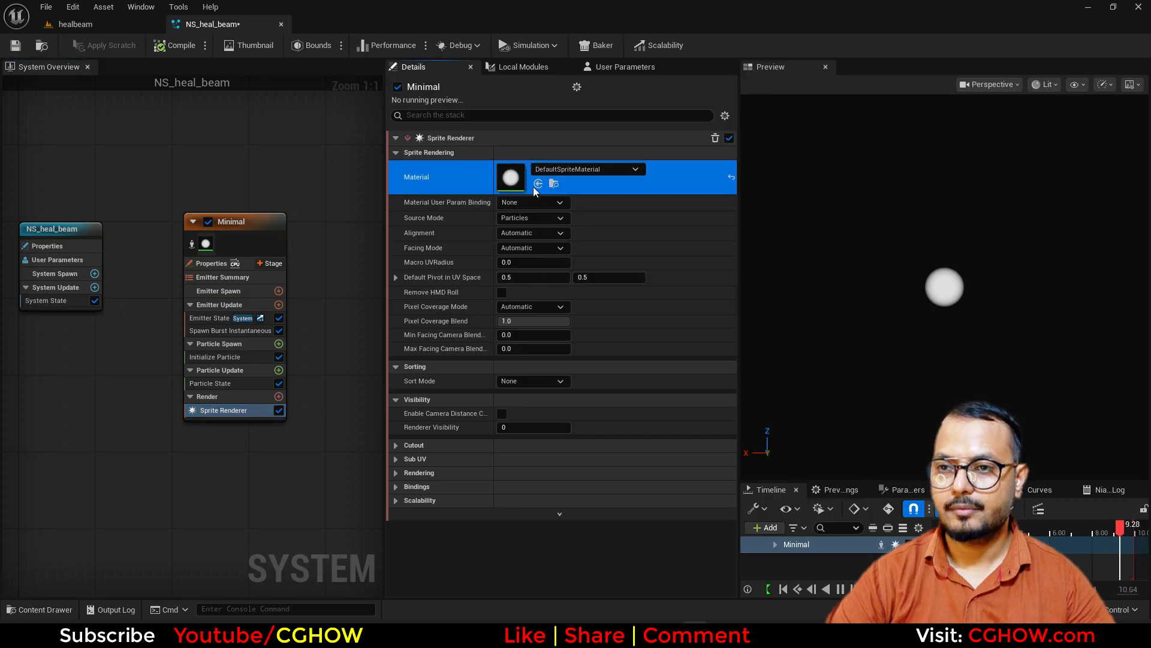
{"action": "left_click_drag", "start_coordinate": [973, 530], "coordinate": [931, 528]}
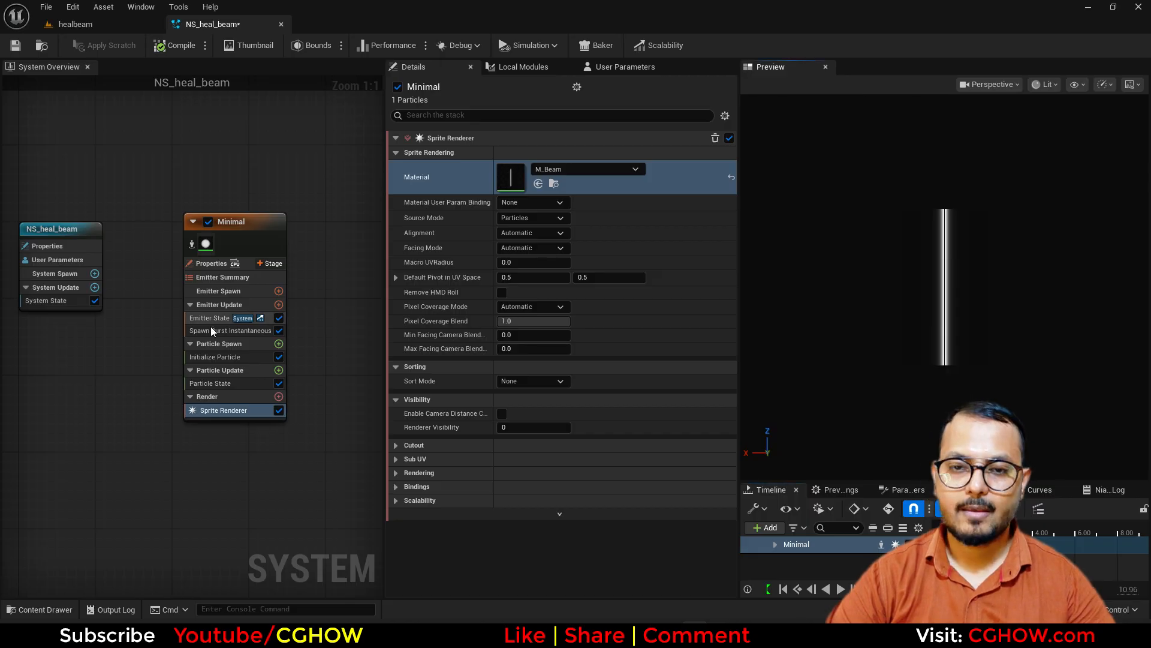
Set the Position Mode in Initialize Particle to Unset after trying Direct Set.
{"action": "left_click", "coordinate": [211, 357]}
{"action": "left_click", "coordinate": [523, 237]}
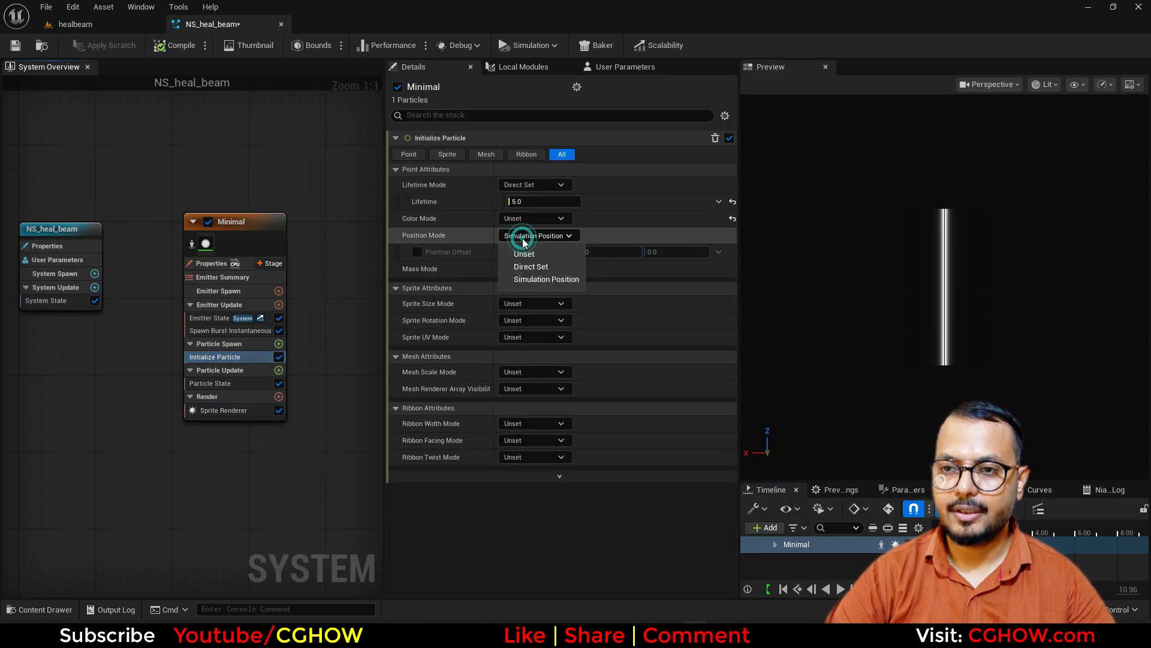
{"action": "left_click", "coordinate": [545, 267]}
{"action": "left_click", "coordinate": [535, 236]}
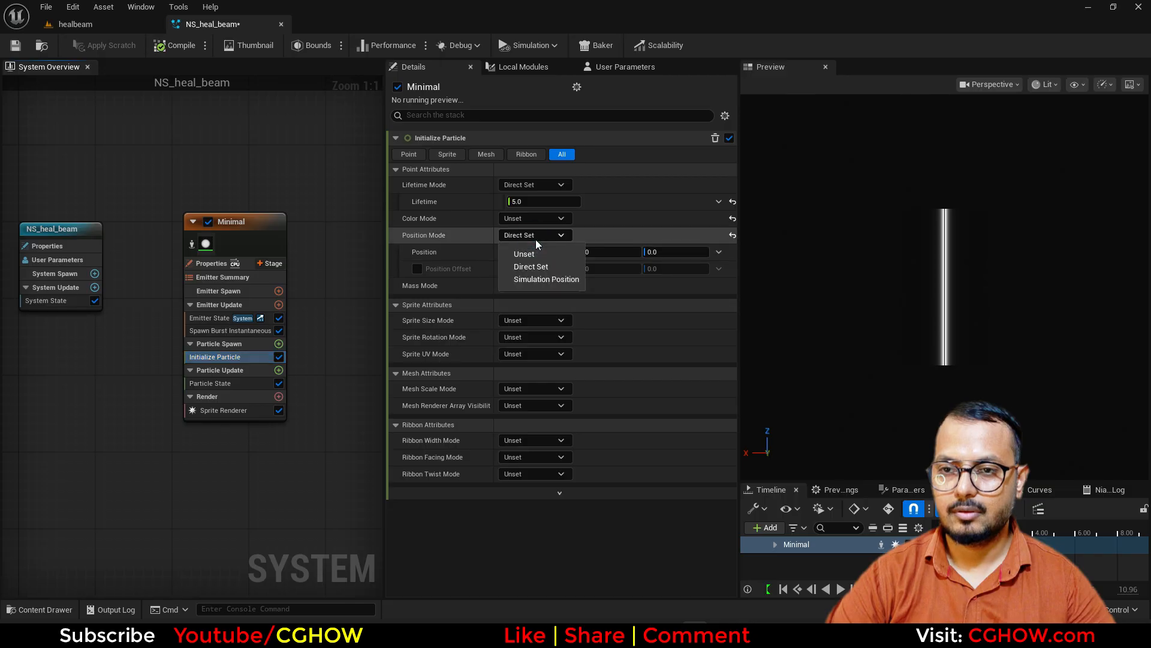
{"action": "left_click", "coordinate": [524, 253]}
Set the Color Mode in Initialize Particle to Direct Set and choose a fully saturated bright green.
{"action": "left_click", "coordinate": [533, 219]}
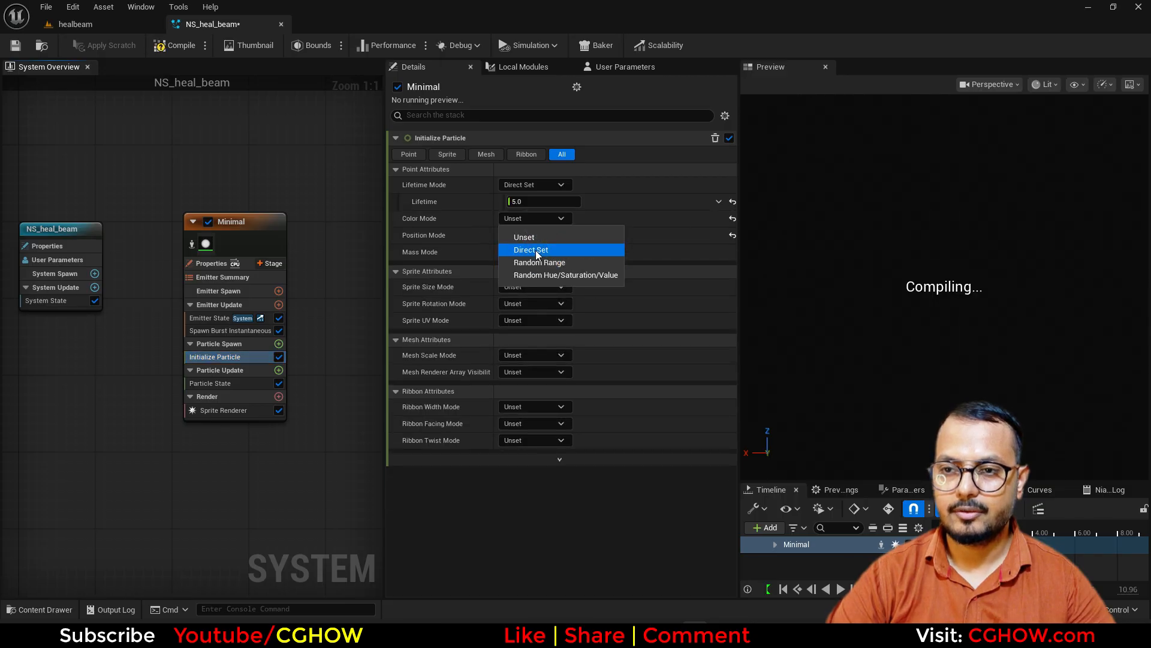
{"action": "left_click", "coordinate": [527, 250]}
{"action": "left_click", "coordinate": [528, 234]}
{"action": "left_click_drag", "start_coordinate": [592, 334], "coordinate": [584, 376]}
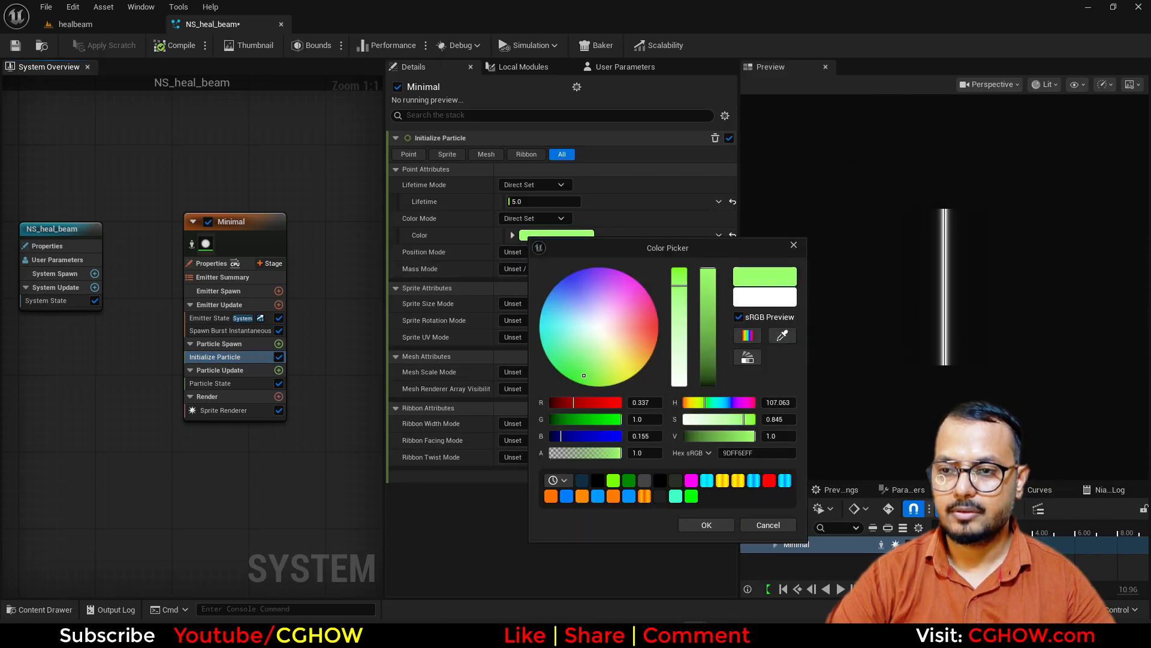
{"action": "left_click_drag", "start_coordinate": [683, 275], "coordinate": [681, 268]}
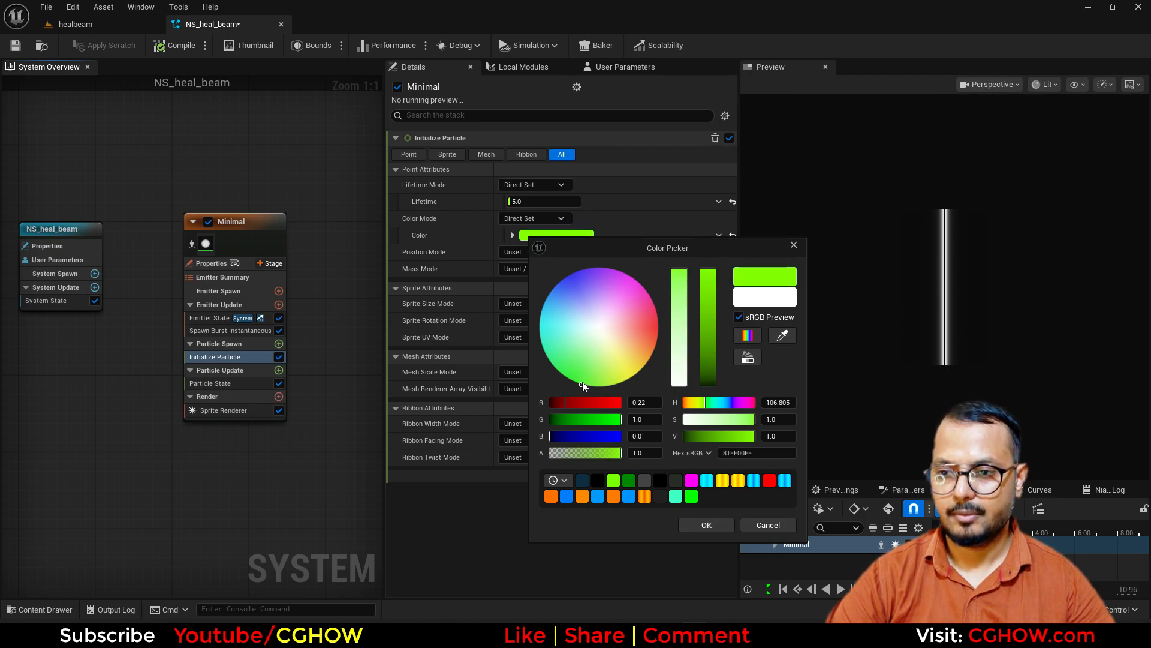
{"action": "left_click_drag", "start_coordinate": [581, 382], "coordinate": [574, 381]}
{"action": "left_click", "coordinate": [707, 524]}
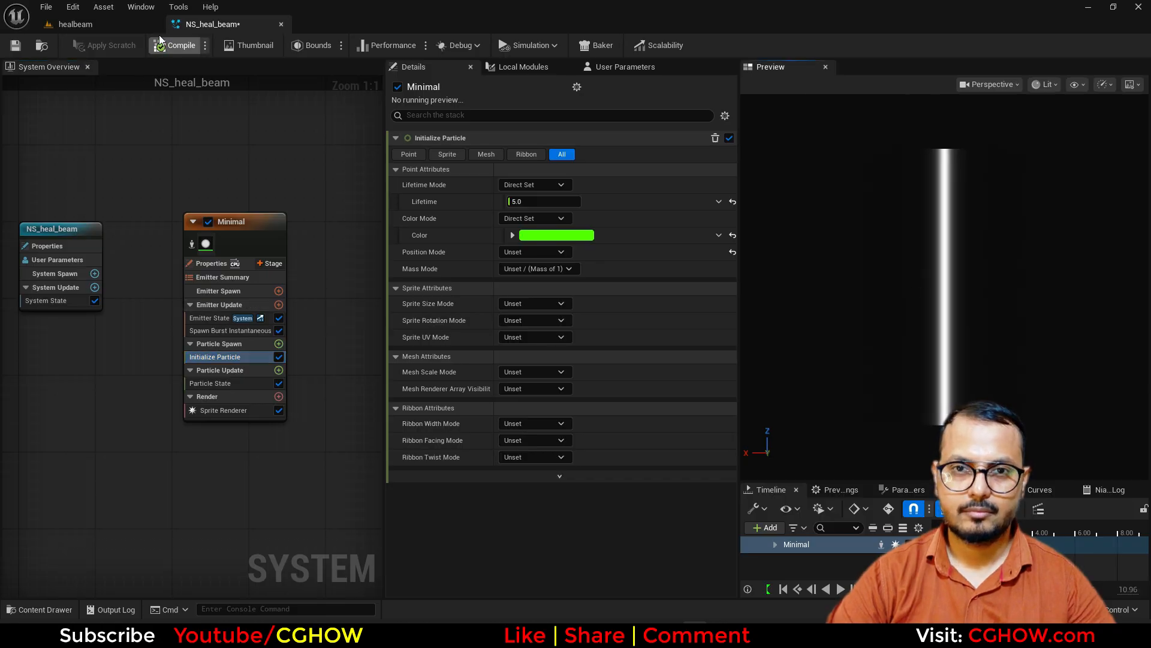
Open M_Beam from the Sprite Renderer and spread out the Particle Color RGB Multiply and the material output node.
{"action": "left_click", "coordinate": [229, 411]}
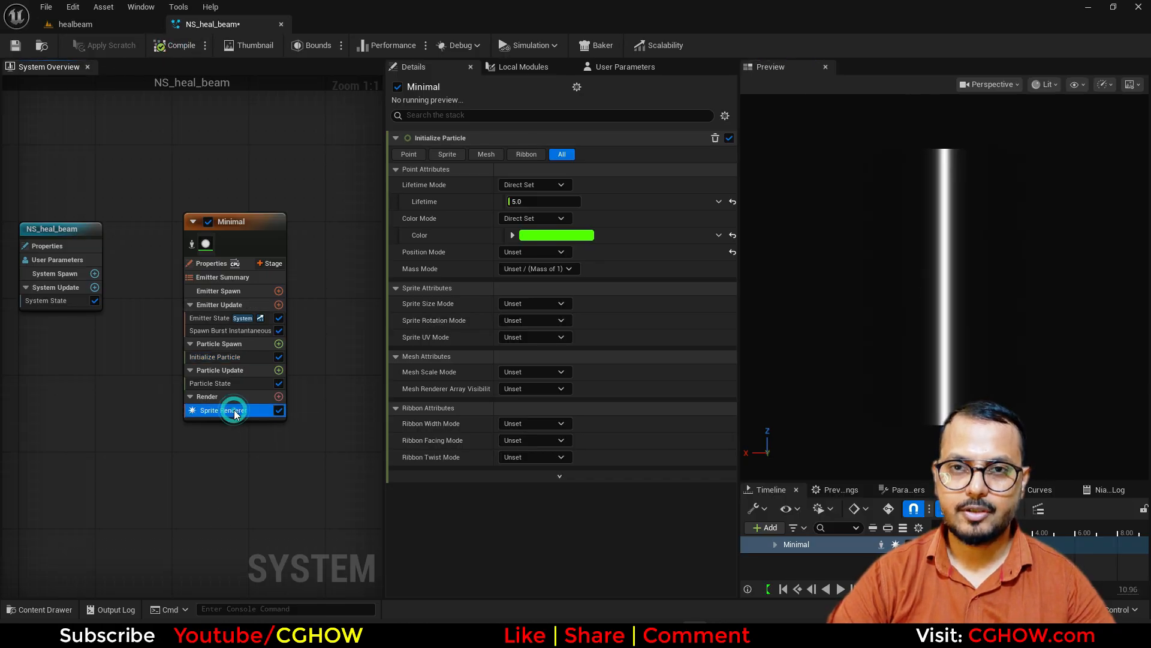
{"action": "left_click", "coordinate": [504, 173]}
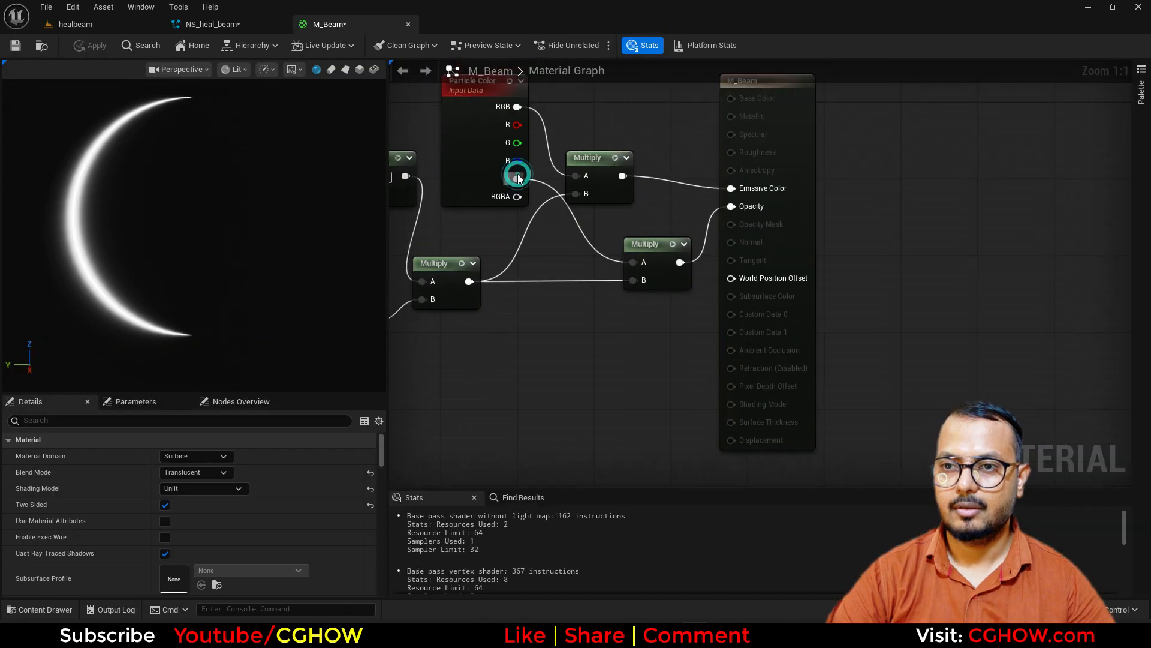
{"action": "right_click_drag", "start_coordinate": [517, 175], "coordinate": [507, 188]}
{"action": "right_click_drag", "start_coordinate": [563, 296], "coordinate": [612, 368]}
{"action": "left_click_drag", "start_coordinate": [640, 238], "coordinate": [667, 193]}
{"action": "left_click_drag", "start_coordinate": [822, 191], "coordinate": [870, 181]}
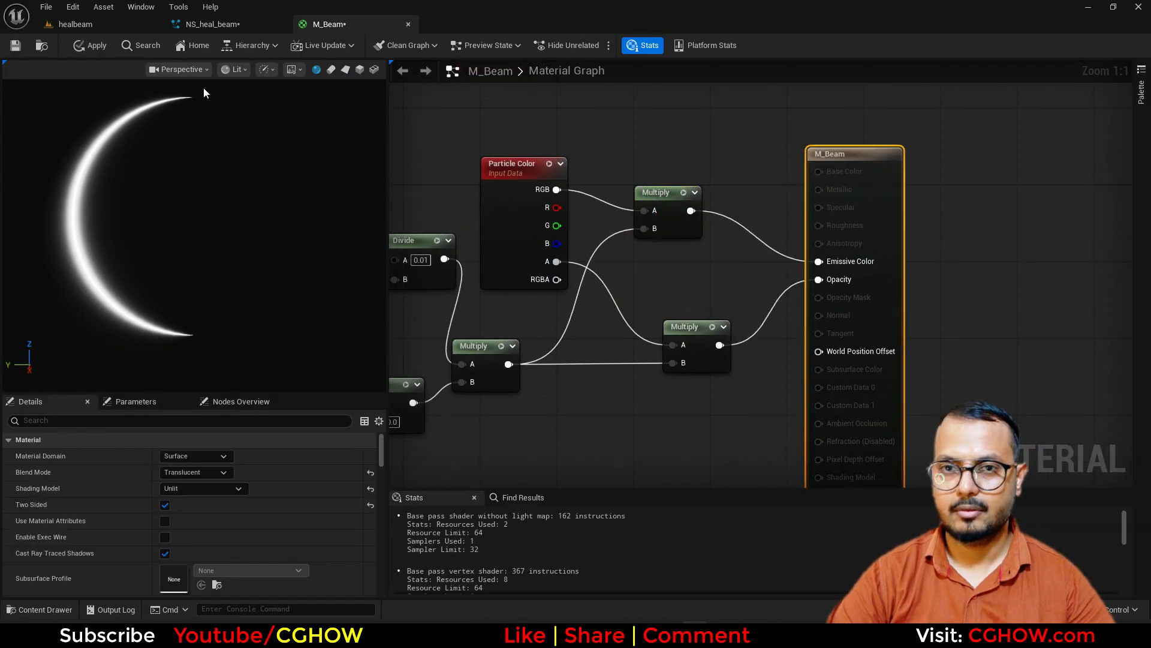
Apply the M_Beam changes and check the beam in the NS_heal_beam preview with Initialize Particle selected.
{"action": "left_click", "coordinate": [86, 45]}
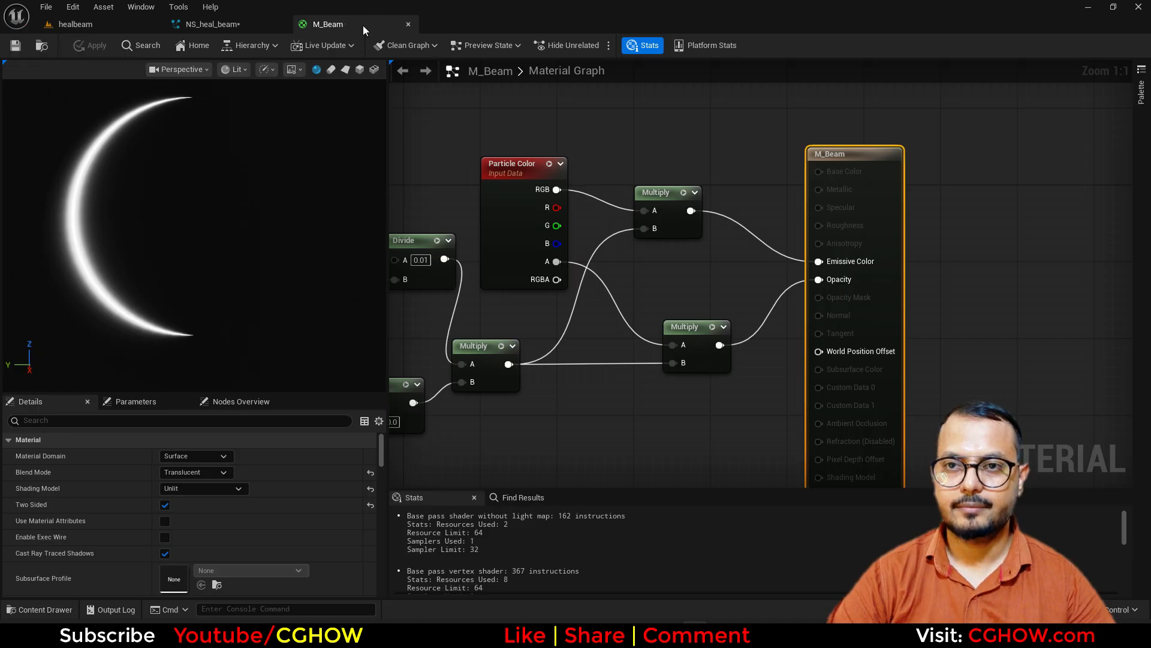
{"action": "left_click", "coordinate": [231, 25]}
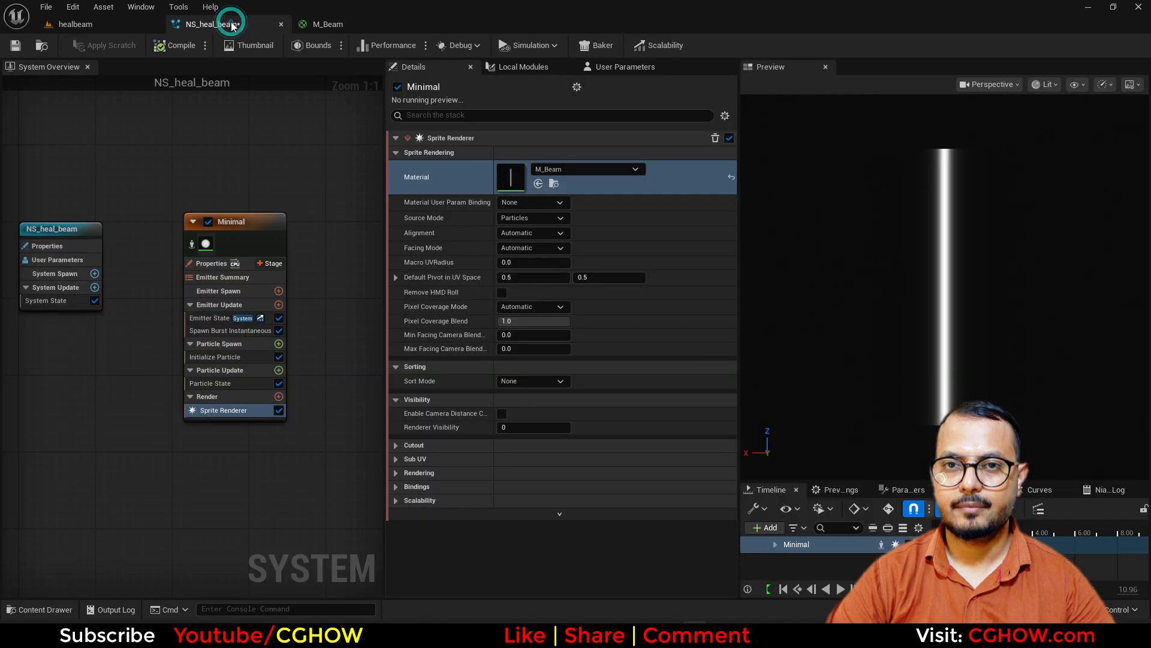
{"action": "left_click", "coordinate": [227, 358]}
{"action": "right_click_drag", "start_coordinate": [995, 314], "coordinate": [994, 264]}
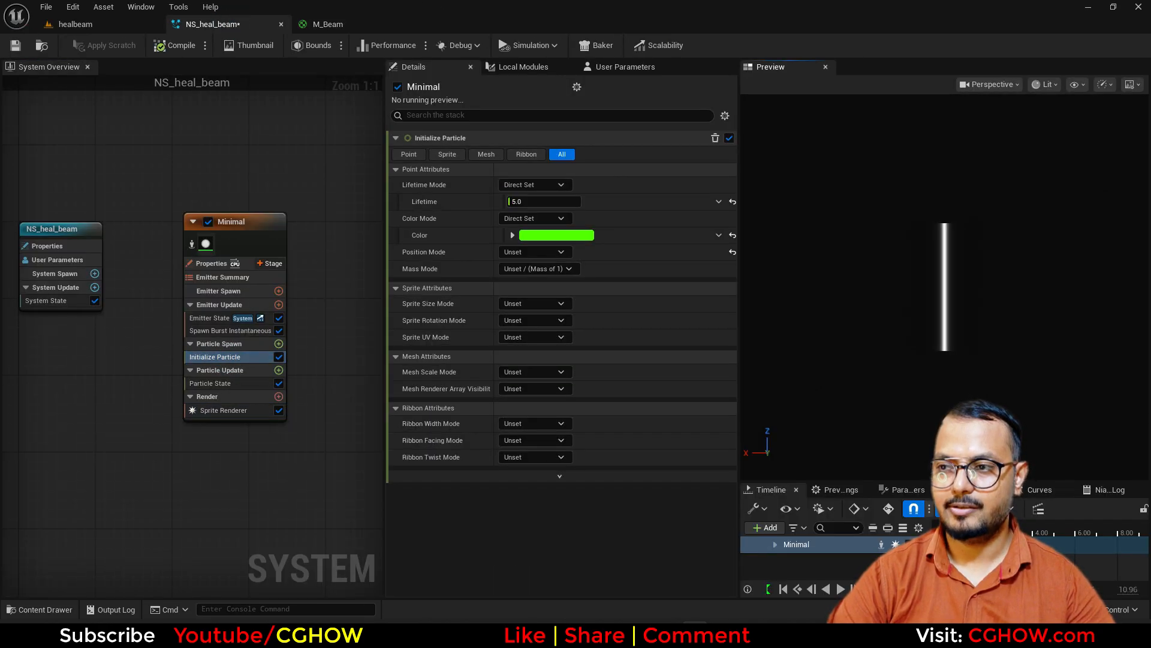
In M_Beam, reposition Particle Color and its RGB Multiply, and connect Particle Color RGB directly to Emissive Color.
{"action": "left_click", "coordinate": [324, 25]}
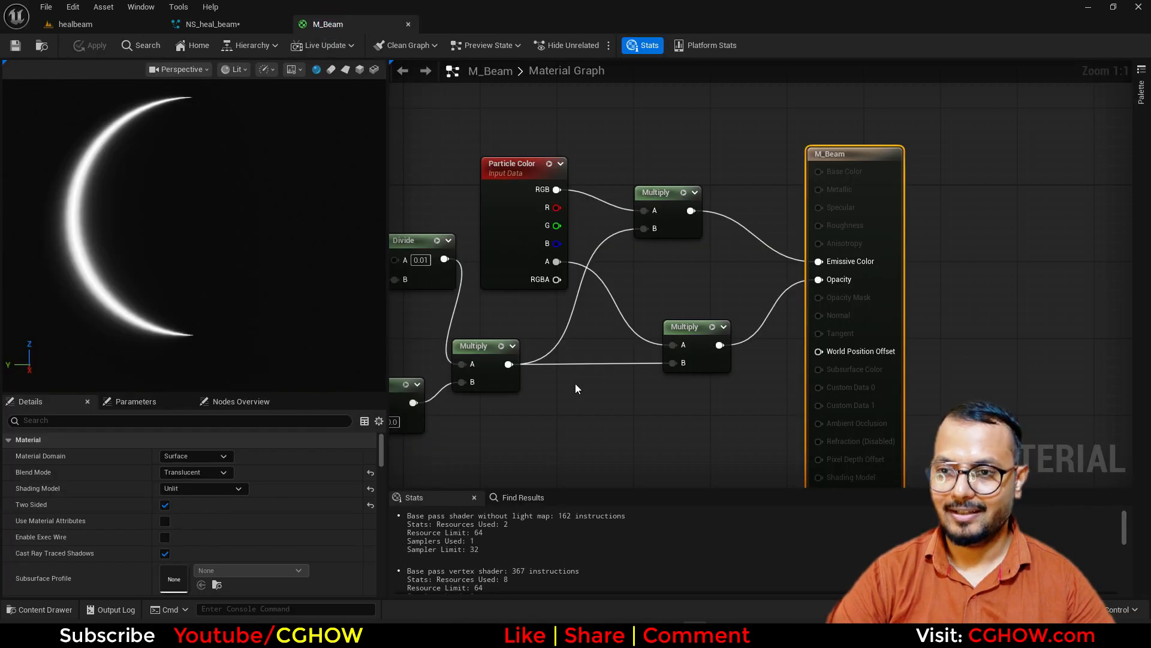
{"action": "right_click_drag", "start_coordinate": [565, 391], "coordinate": [671, 380]}
{"action": "left_click_drag", "start_coordinate": [550, 128], "coordinate": [708, 203]}
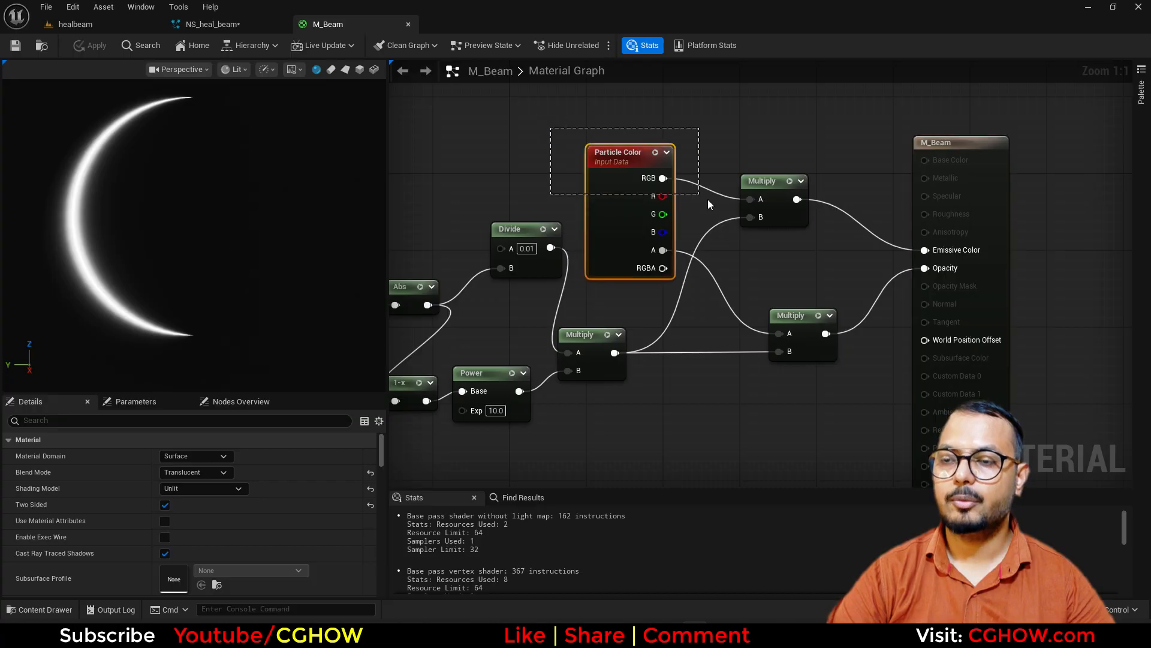
{"action": "left_click_drag", "start_coordinate": [785, 215], "coordinate": [785, 215]}
{"action": "left_click_drag", "start_coordinate": [785, 210], "coordinate": [790, 191]}
{"action": "left_click", "coordinate": [776, 239]}
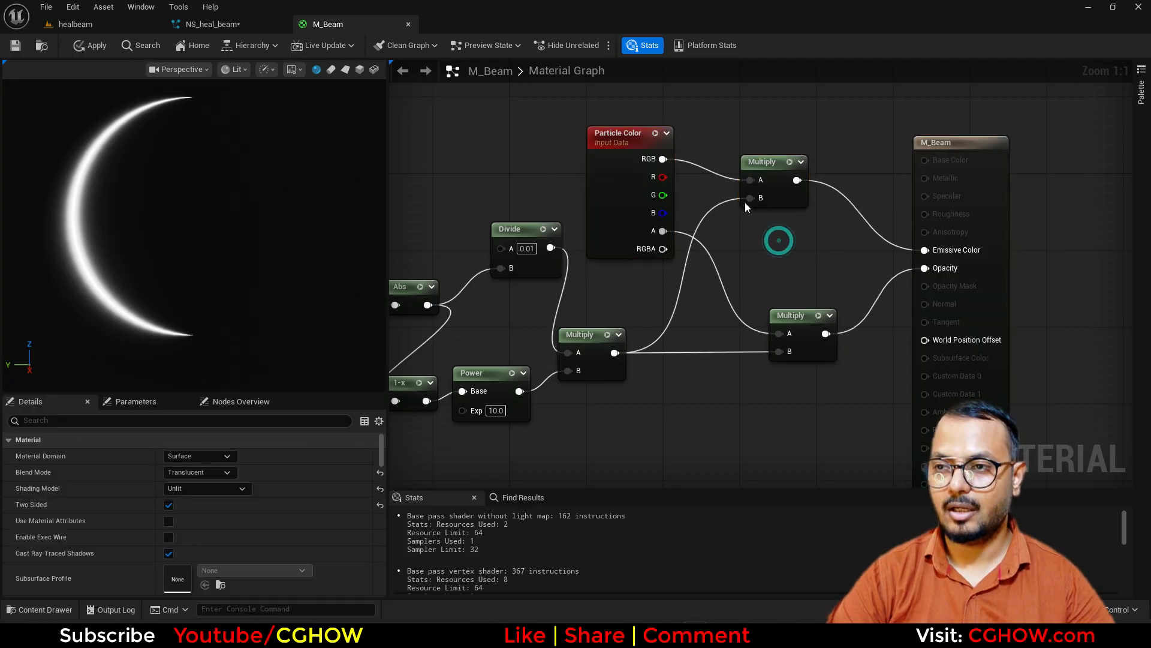
{"action": "left_click_drag", "start_coordinate": [658, 162], "coordinate": [945, 247]}
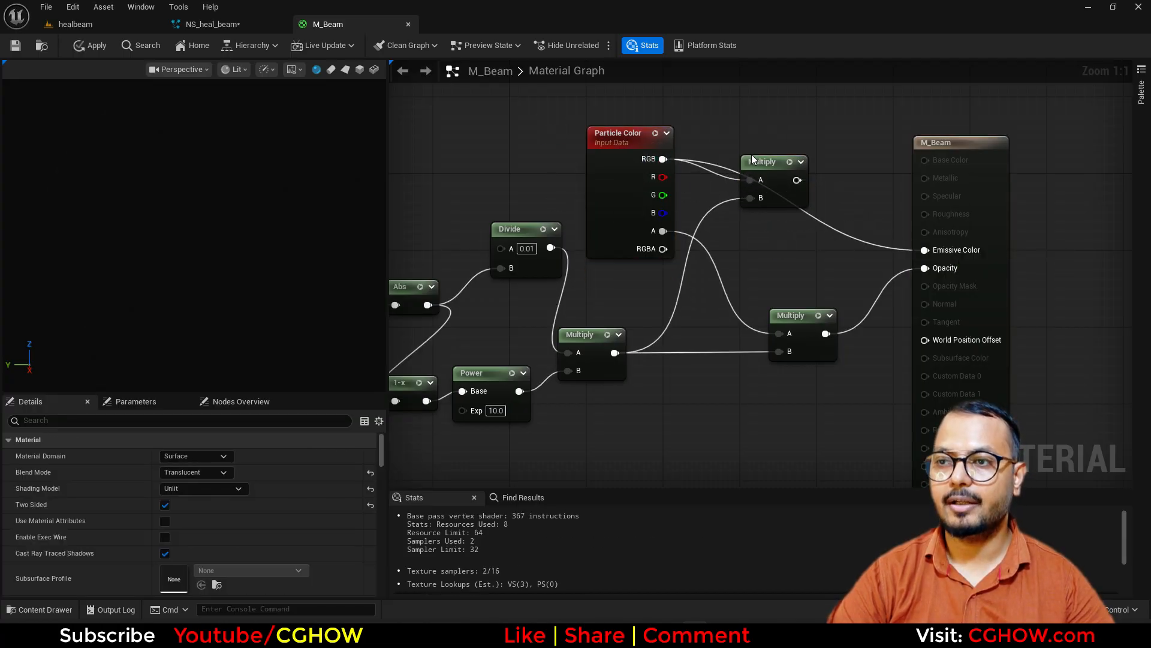
{"action": "left_click_drag", "start_coordinate": [763, 161], "coordinate": [750, 212]}
Insert a Saturate node after the Divide and Power Multiply to feed both Particle Color Multiplies, apply the material and return to NS_heal_beam.
{"action": "right_click_drag", "start_coordinate": [638, 382], "coordinate": [699, 329]}
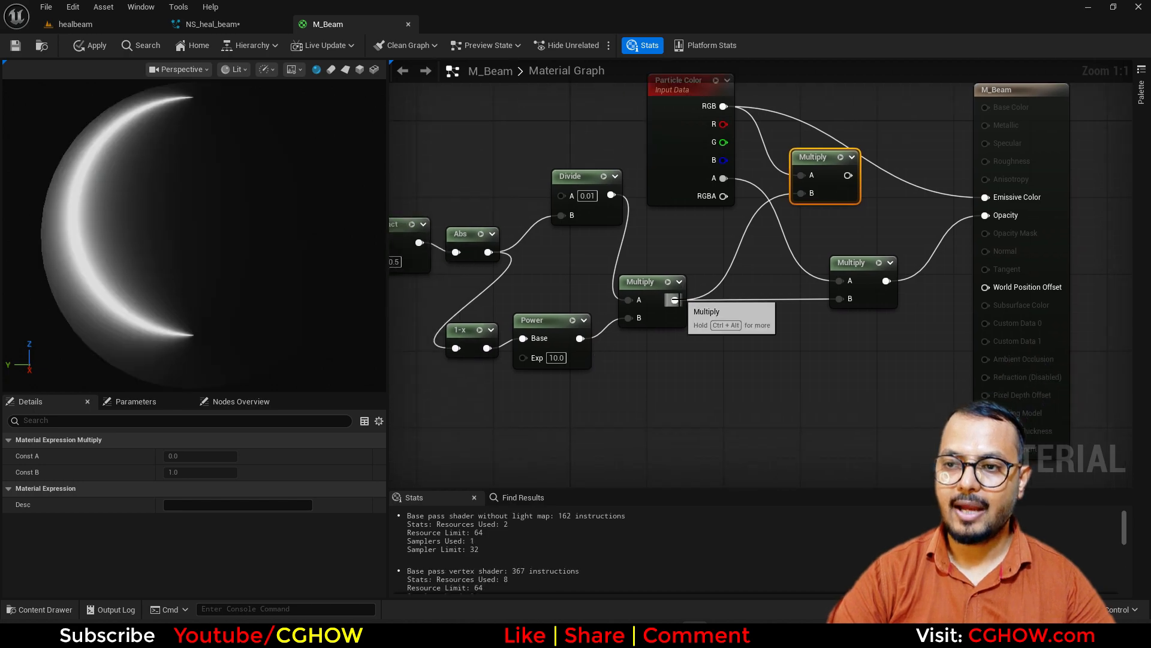
{"action": "left_click_drag", "start_coordinate": [677, 301], "coordinate": [713, 327]}
{"action": "left_click", "coordinate": [640, 378]}
{"action": "right_click", "coordinate": [689, 358]}
{"action": "type", "text": "sa"}
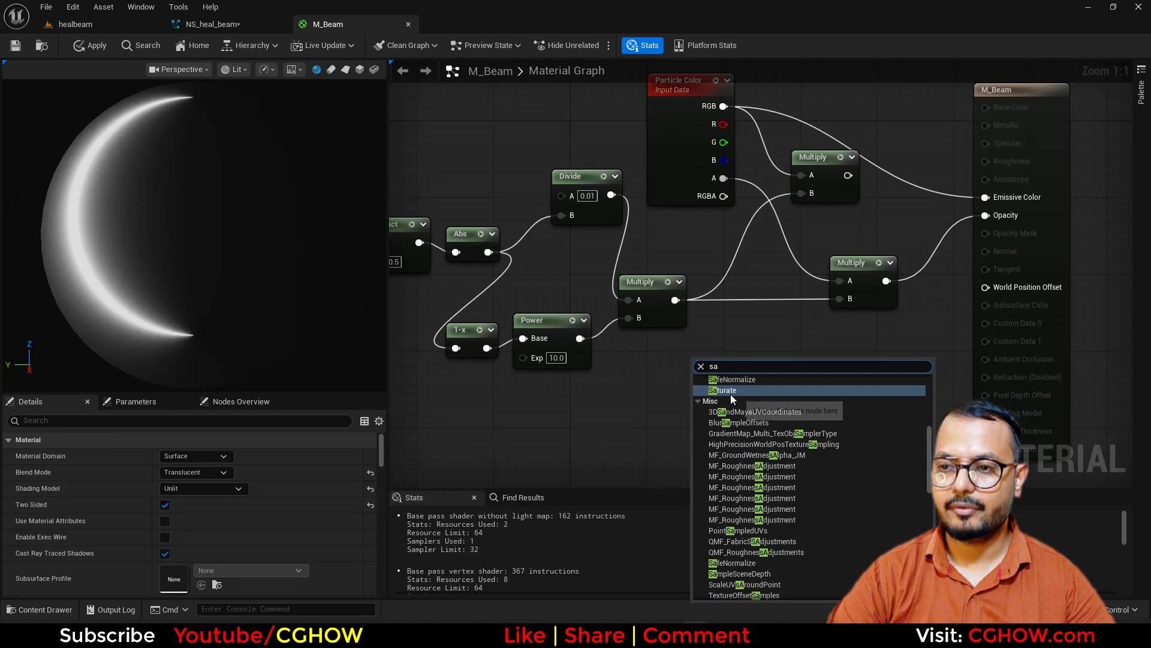
{"action": "left_click", "coordinate": [731, 394]}
{"action": "left_click_drag", "start_coordinate": [677, 301], "coordinate": [746, 375], "text": "ctrl"}
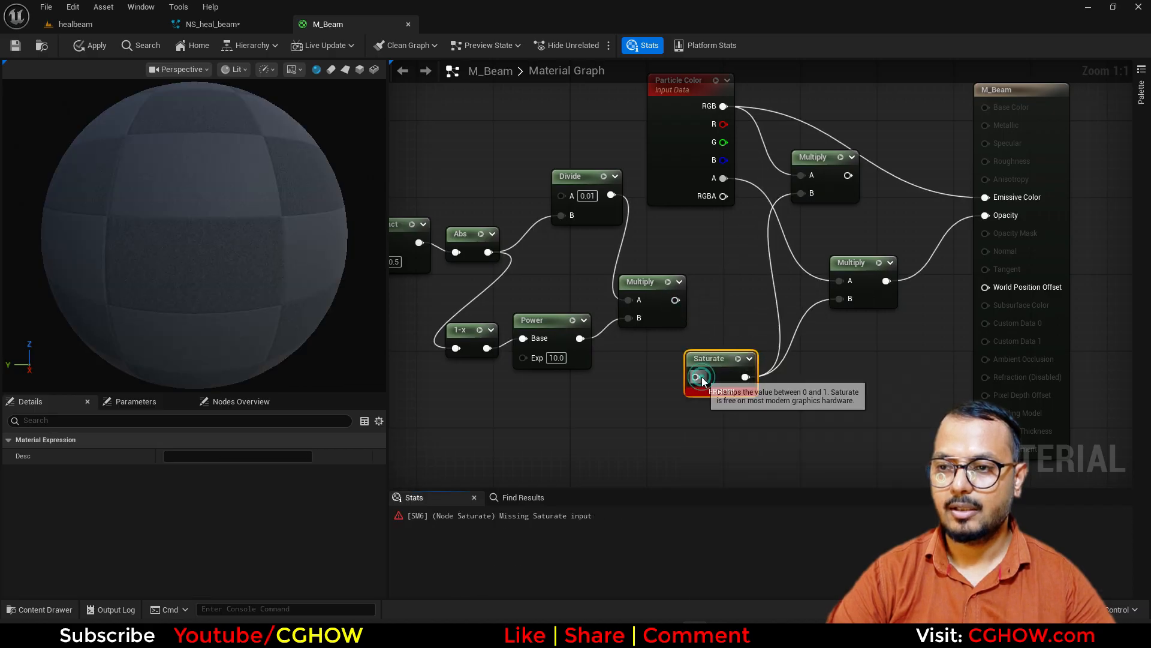
{"action": "left_click_drag", "start_coordinate": [675, 300], "coordinate": [729, 301]}
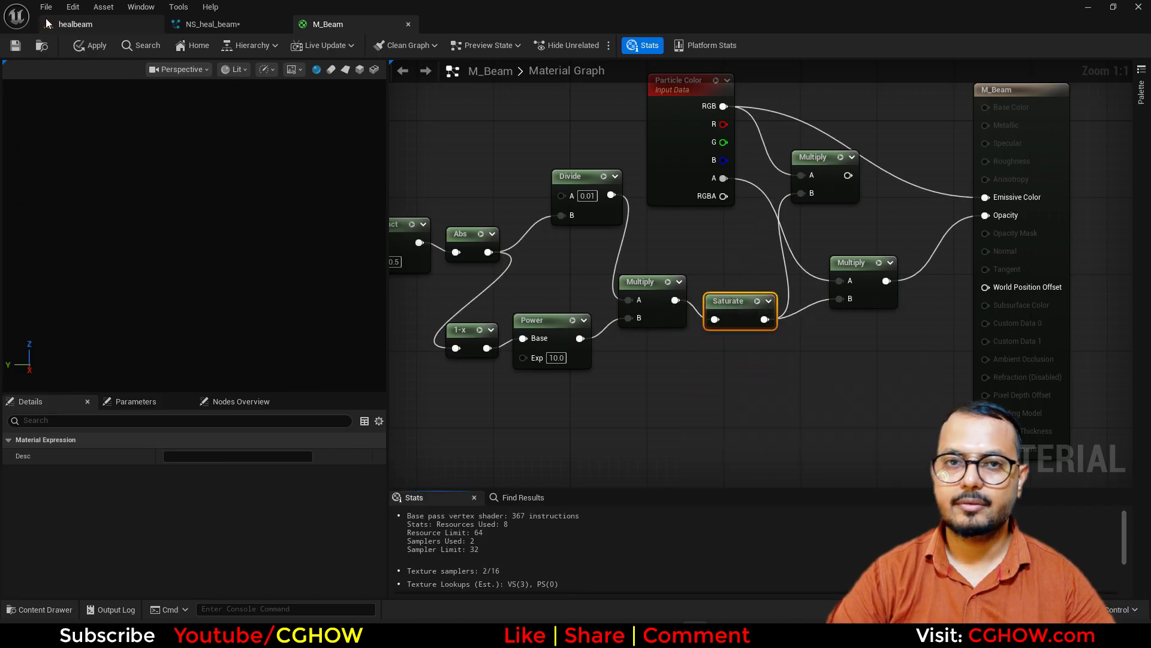
{"action": "left_click", "coordinate": [90, 45]}
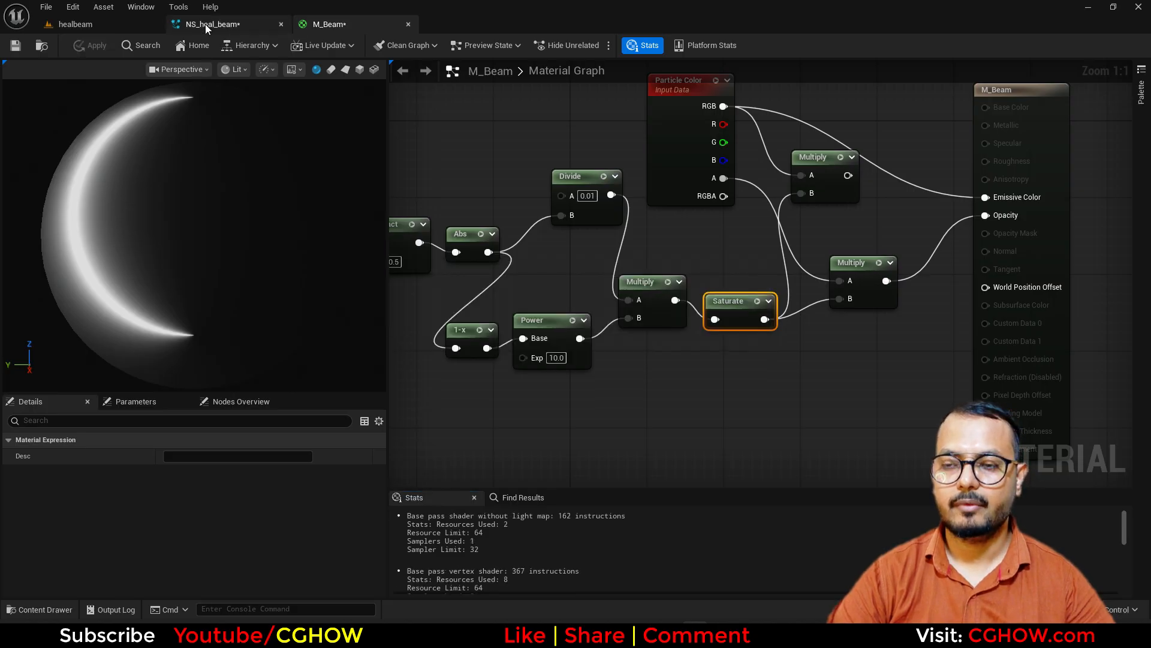
{"action": "left_click", "coordinate": [205, 23]}
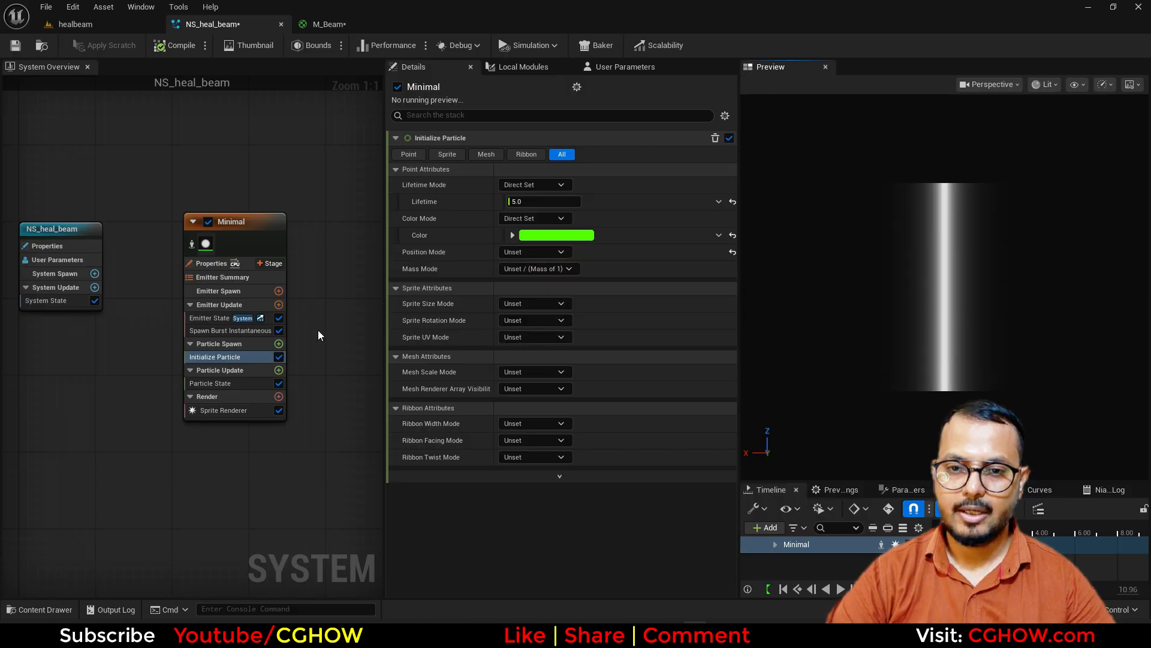
Add a Color module to Particle Update and set it to bright green with R 0.031, G 1.0 and B 0.0.
{"action": "left_click", "coordinate": [279, 370]}
{"action": "type", "text": "c"}
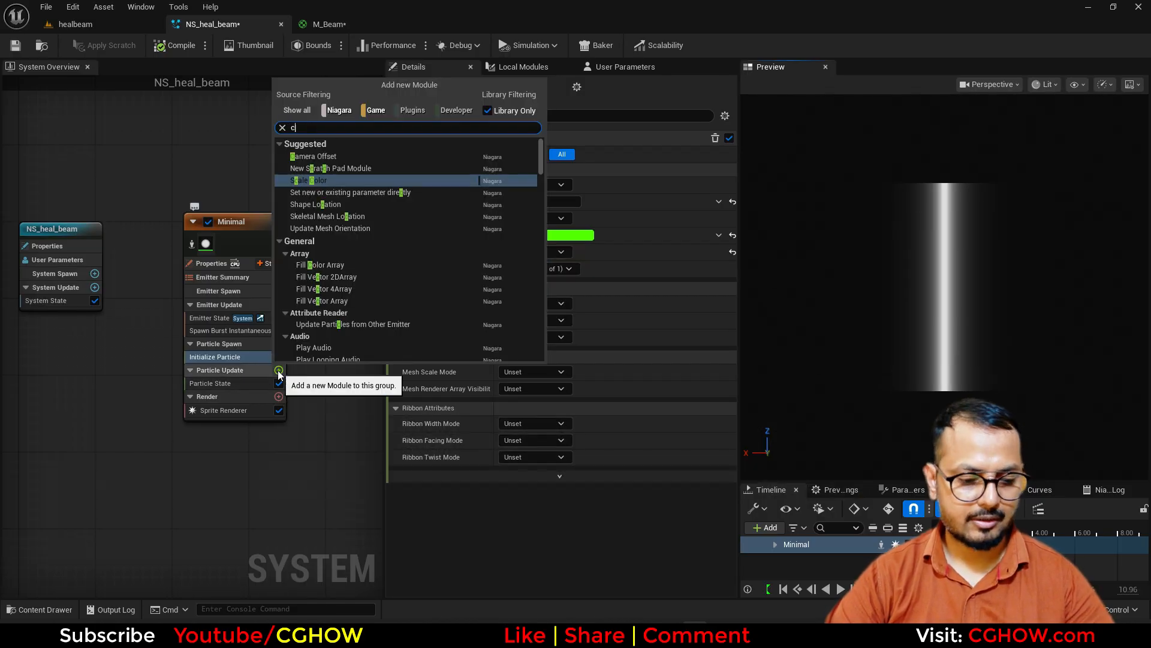
{"action": "type", "text": "olor"}
{"action": "left_click", "coordinate": [312, 218]}
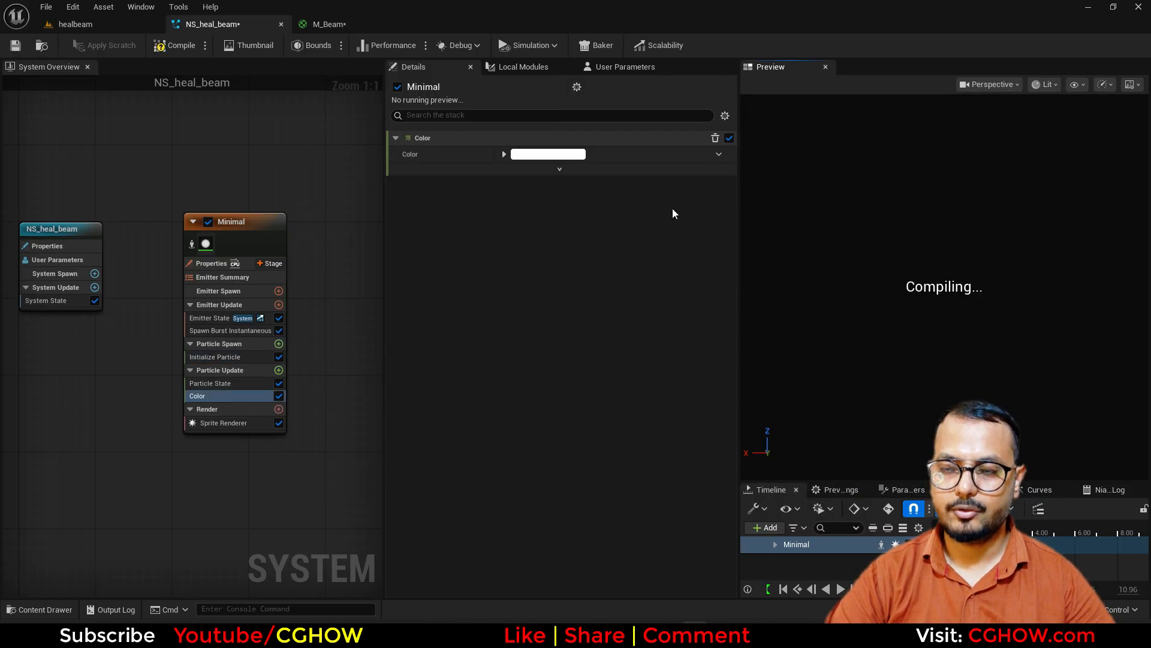
{"action": "left_click", "coordinate": [554, 156]}
{"action": "left_click_drag", "start_coordinate": [598, 276], "coordinate": [585, 301]}
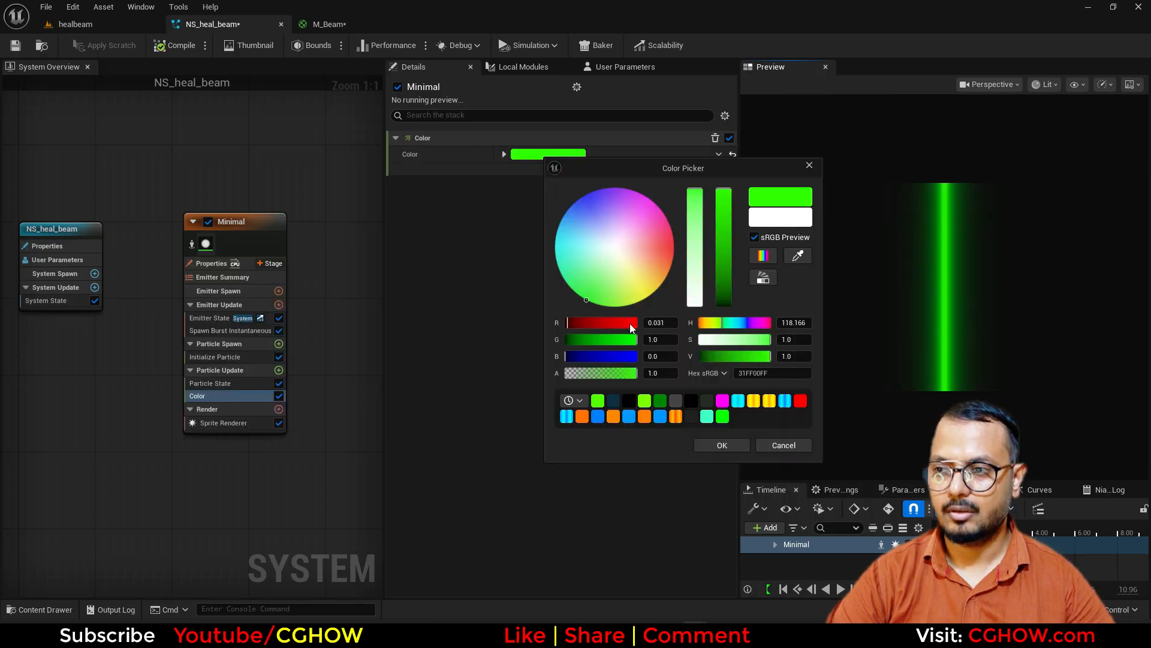
{"action": "left_click", "coordinate": [732, 444]}
Set the Color Mode in Initialize Particle to Random Hue/Saturation/Value after trying Random Range.
{"action": "left_click", "coordinate": [209, 358]}
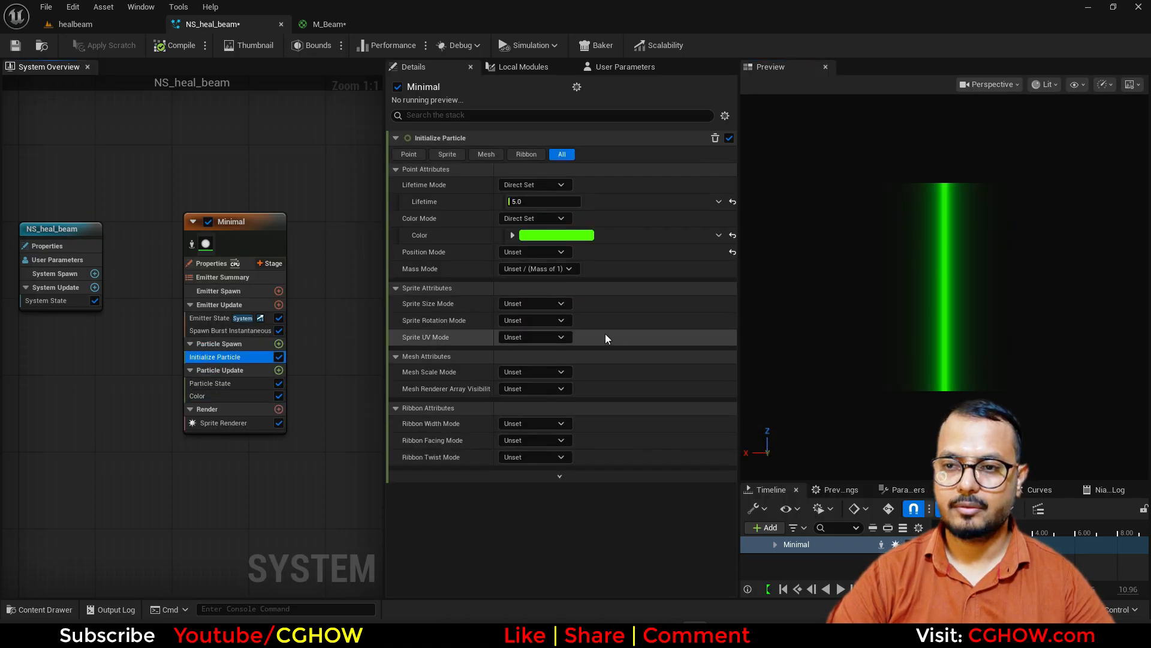
{"action": "left_click", "coordinate": [540, 219]}
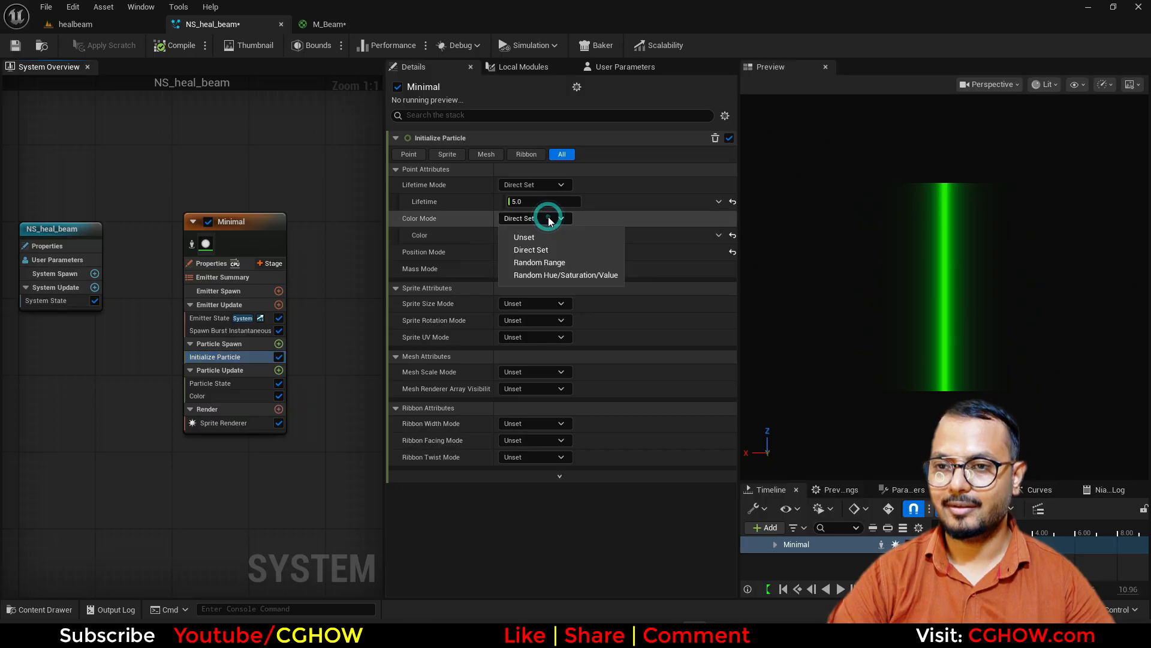
{"action": "left_click", "coordinate": [558, 264]}
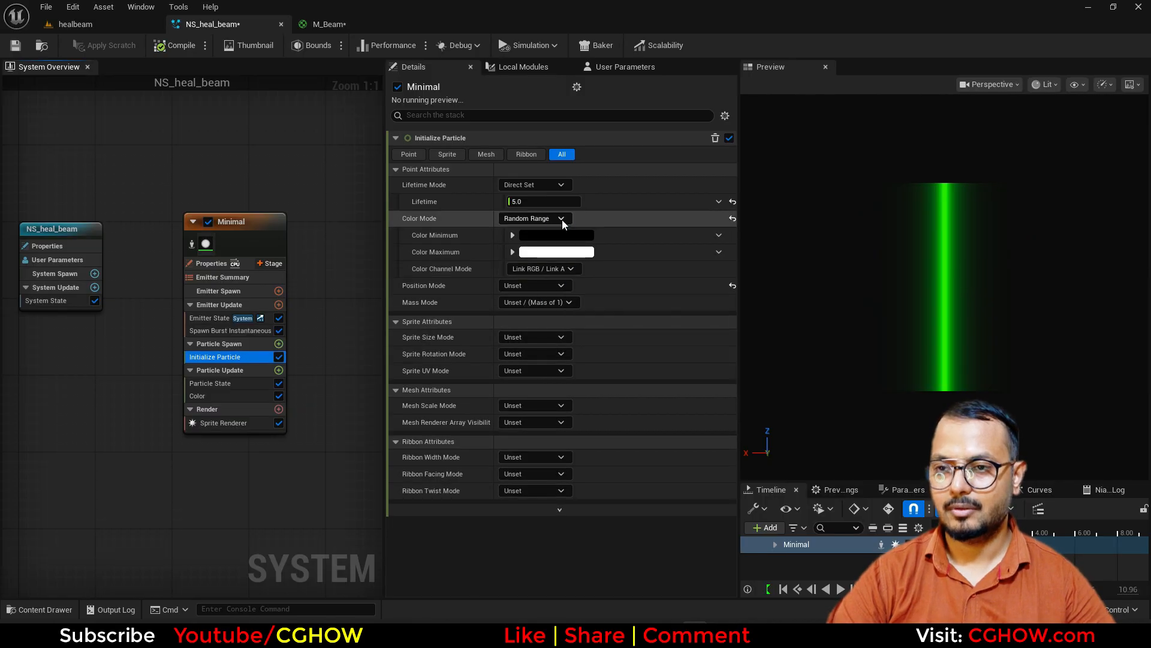
{"action": "left_click", "coordinate": [562, 220]}
{"action": "left_click", "coordinate": [567, 276]}
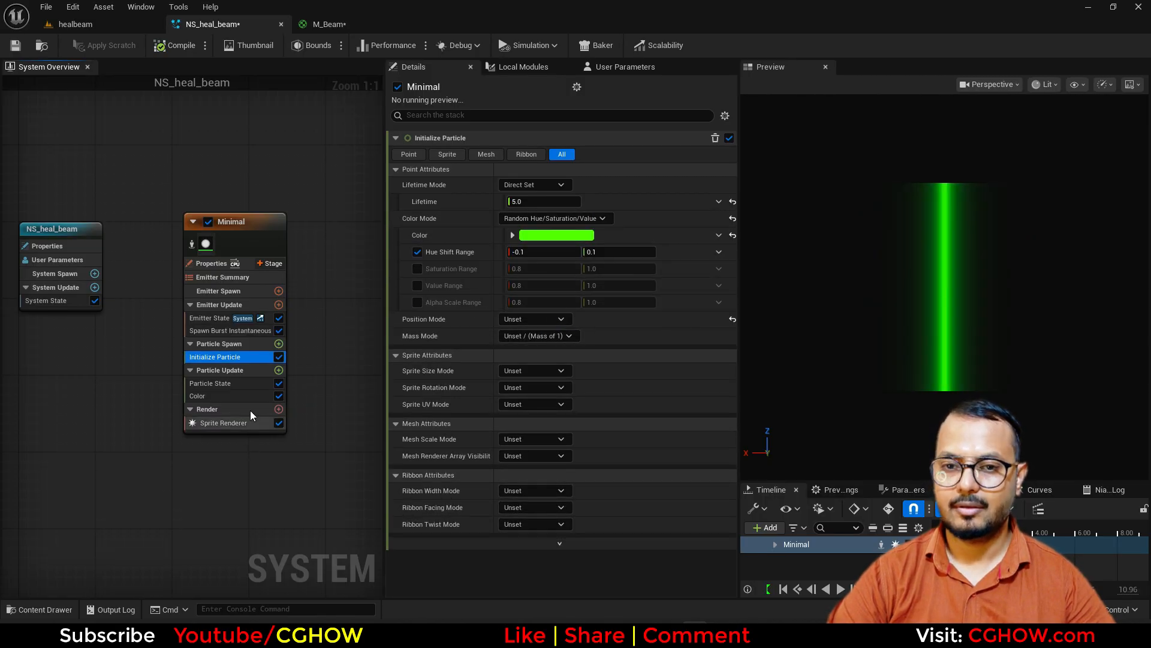
Disable and delete the Color module from Particle Update, and reselect Initialize Particle to check the preview.
{"action": "left_click", "coordinate": [278, 396]}
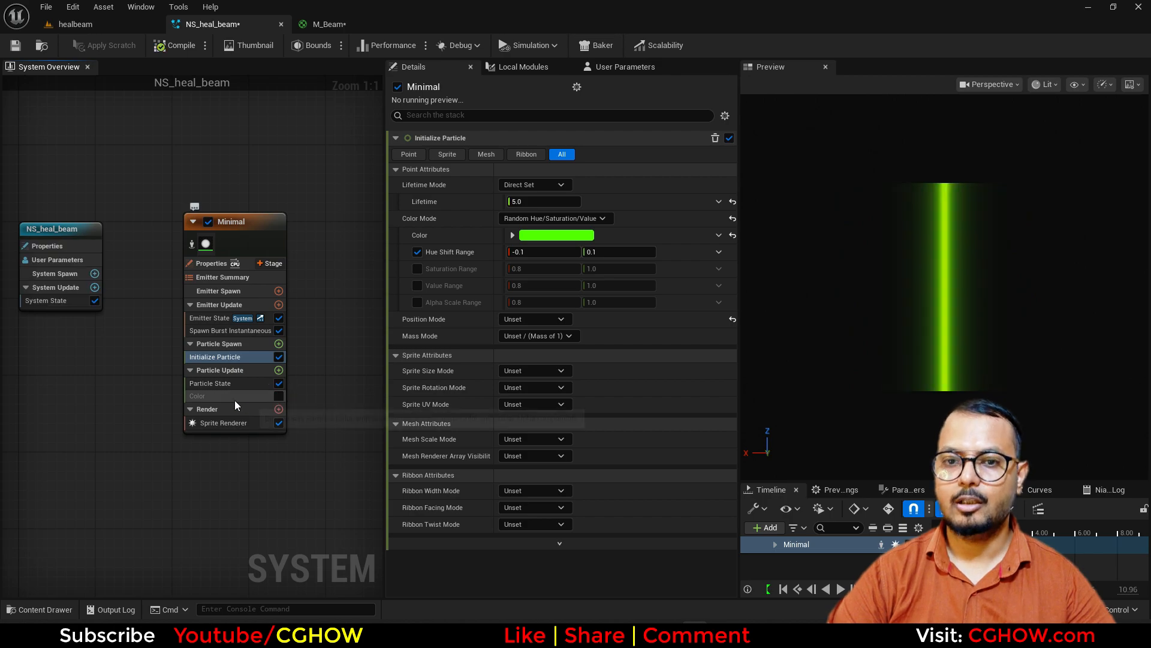
{"action": "left_click", "coordinate": [228, 395]}
{"action": "key", "text": "Delete"}
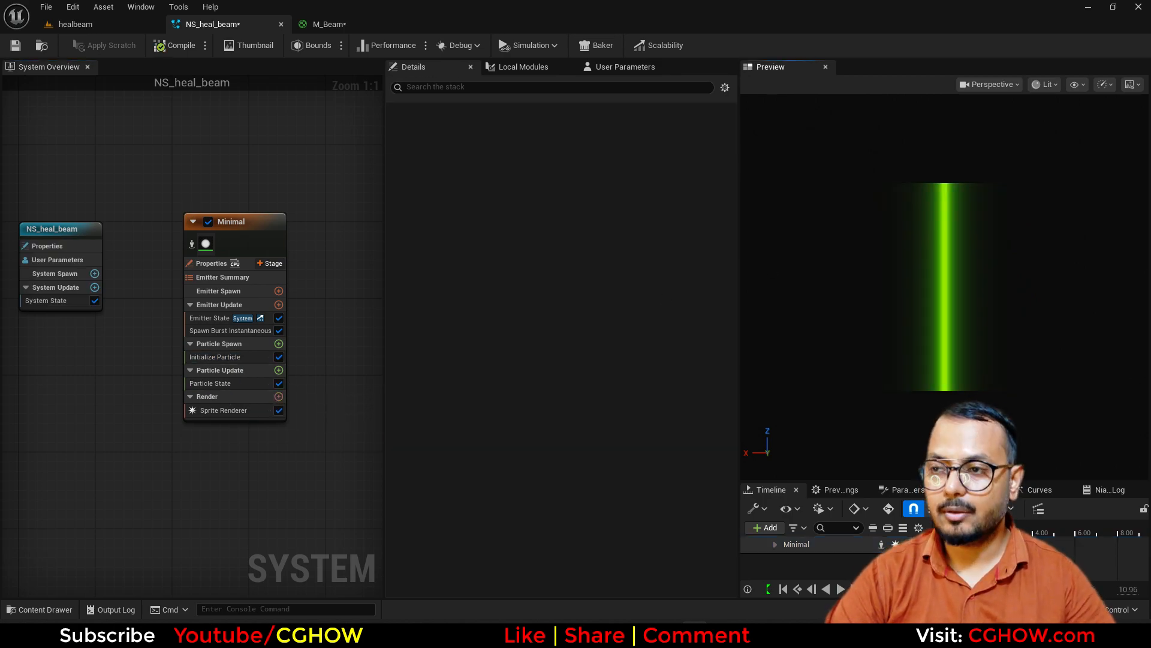
{"action": "left_click", "coordinate": [215, 357]}
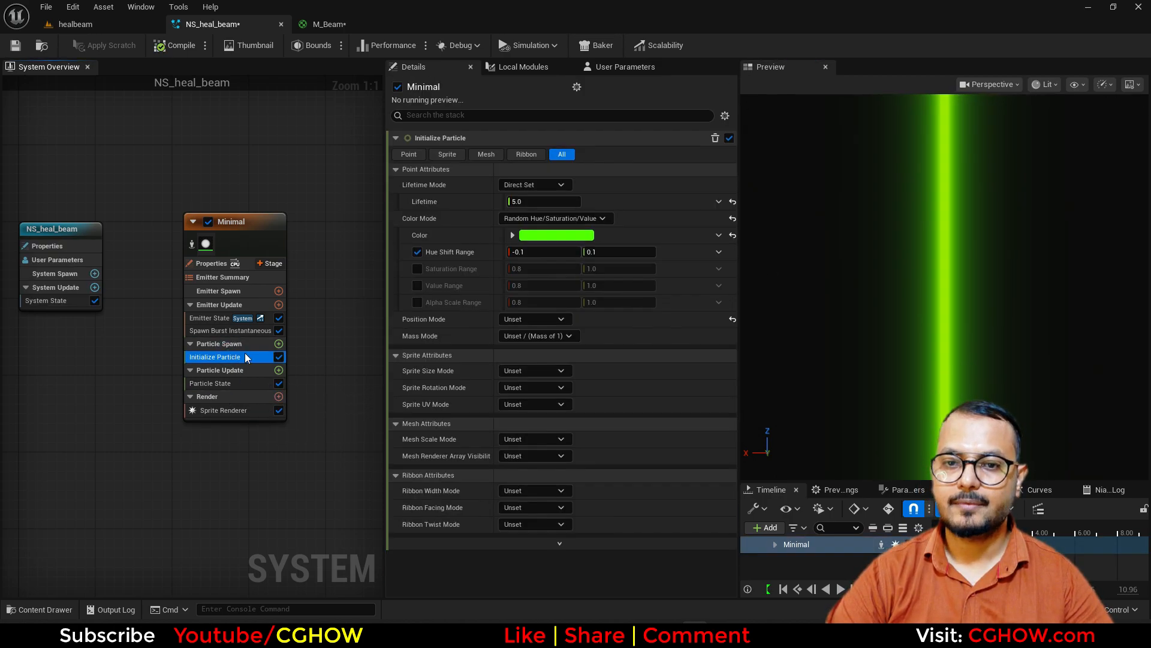
{"action": "left_click", "coordinate": [982, 309]}
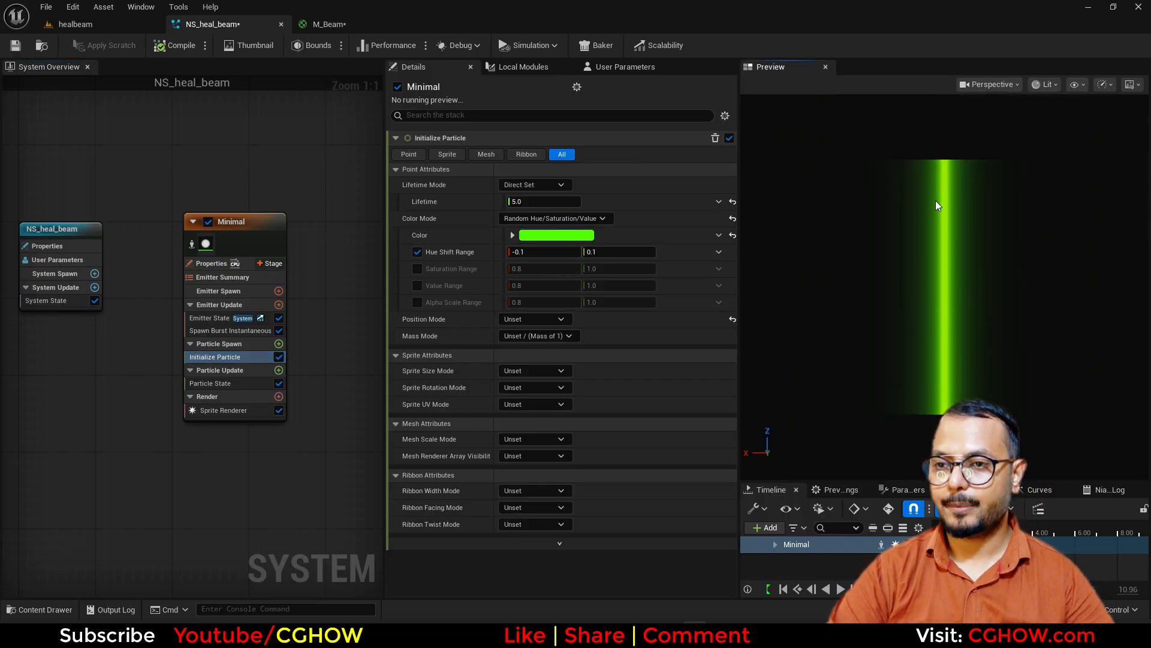
Delete the unused Particle Color RGB Multiply from M_Beam and move the opacity Multiply closer to the material output.
{"action": "left_click", "coordinate": [328, 24]}
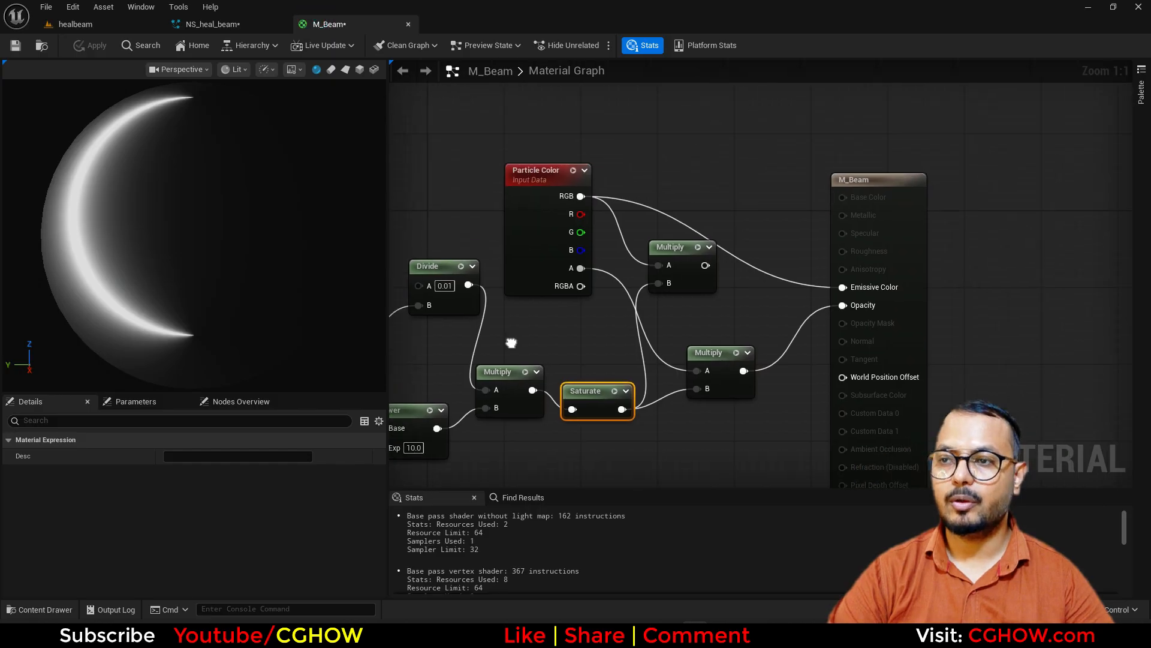
{"action": "left_click_drag", "start_coordinate": [840, 227], "coordinate": [897, 217]}
{"action": "left_click", "coordinate": [658, 303]}
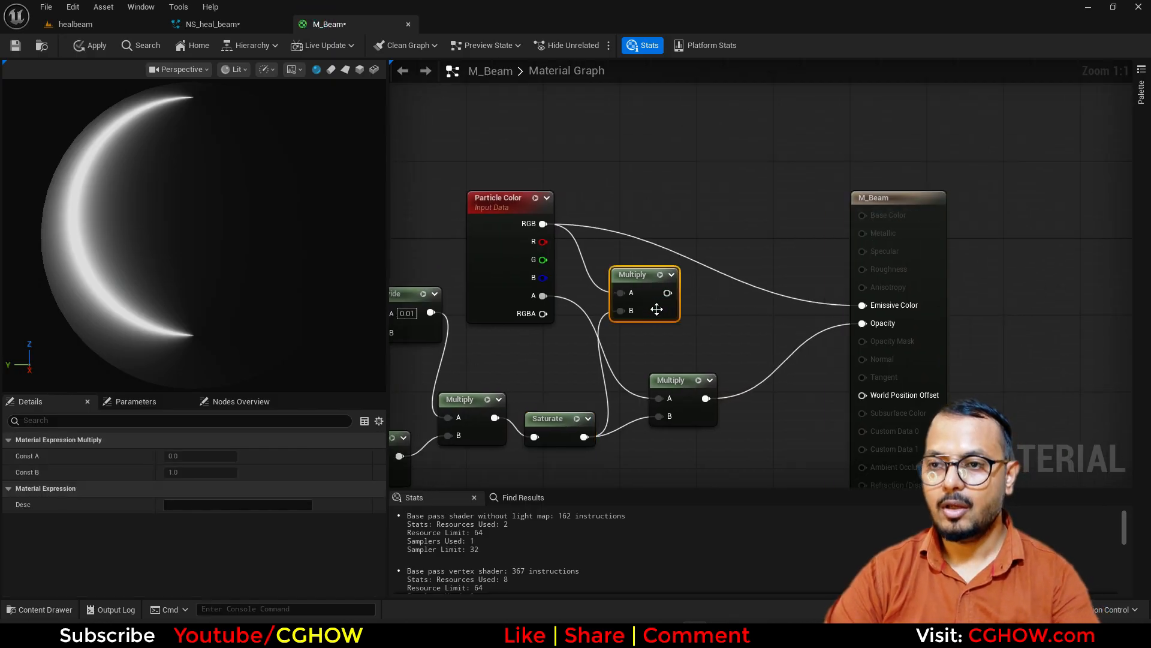
{"action": "key", "text": "Delete"}
{"action": "left_click_drag", "start_coordinate": [676, 385], "coordinate": [733, 366]}
Add a Lerp with Particle Color RGB as A and Saturate as Alpha, and connect its output to Emissive Color.
{"action": "key", "text": "l"}
{"action": "left_click", "coordinate": [618, 364]}
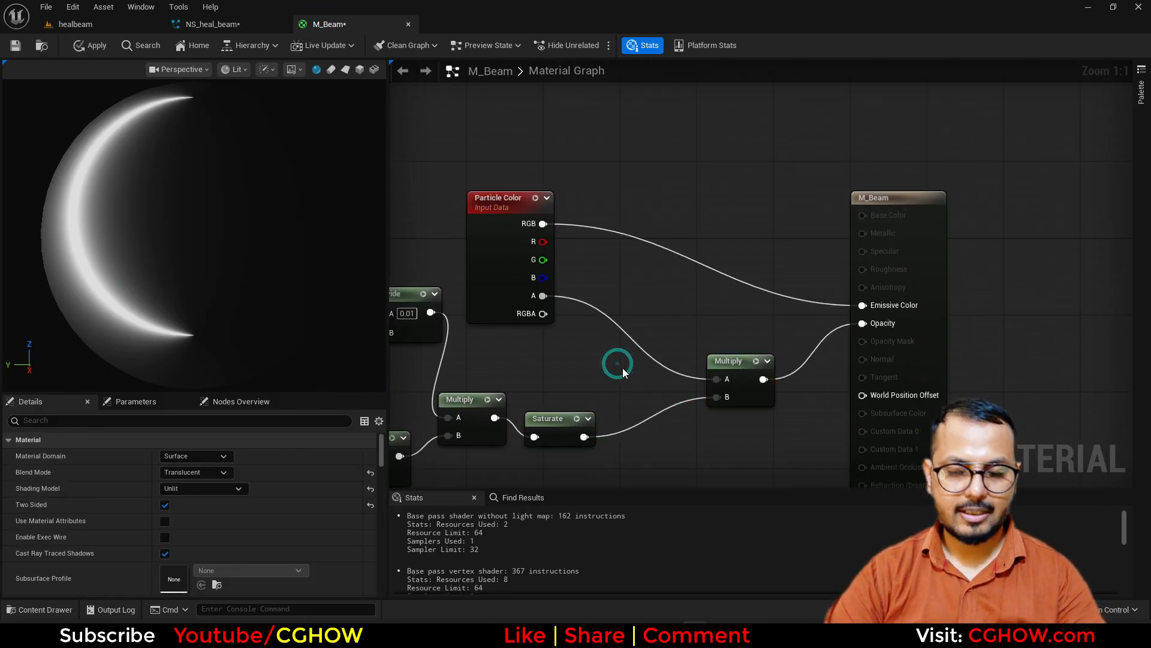
{"action": "left_click_drag", "start_coordinate": [584, 437], "coordinate": [622, 423]}
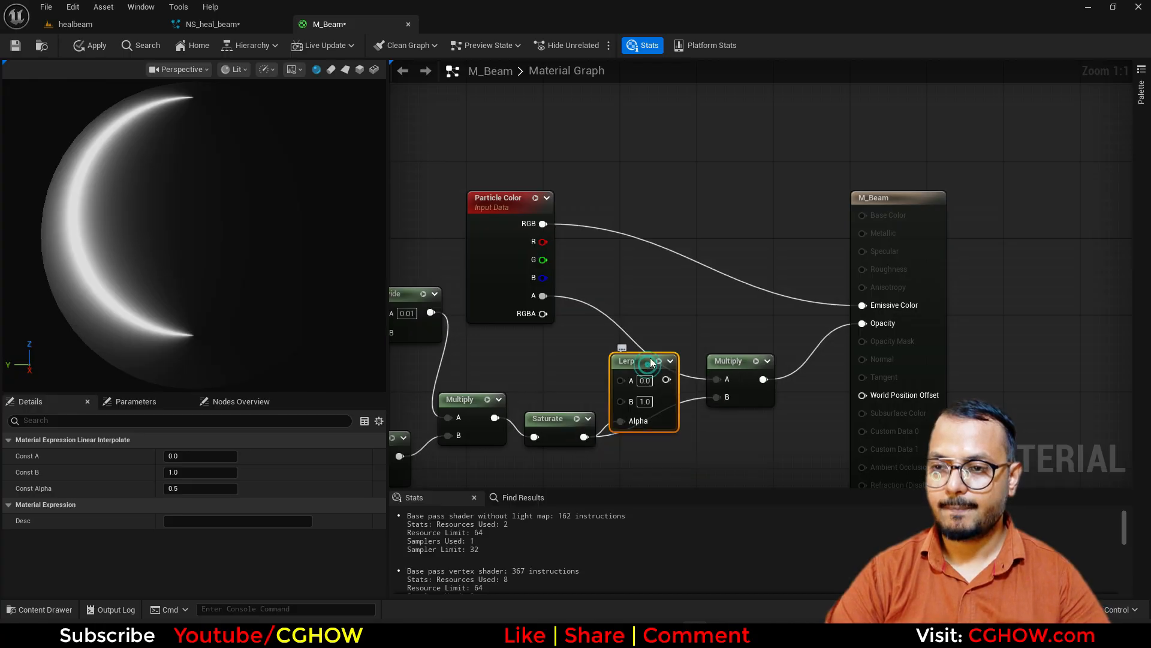
{"action": "left_click_drag", "start_coordinate": [643, 384], "coordinate": [720, 183]}
{"action": "left_click_drag", "start_coordinate": [543, 223], "coordinate": [862, 304]}
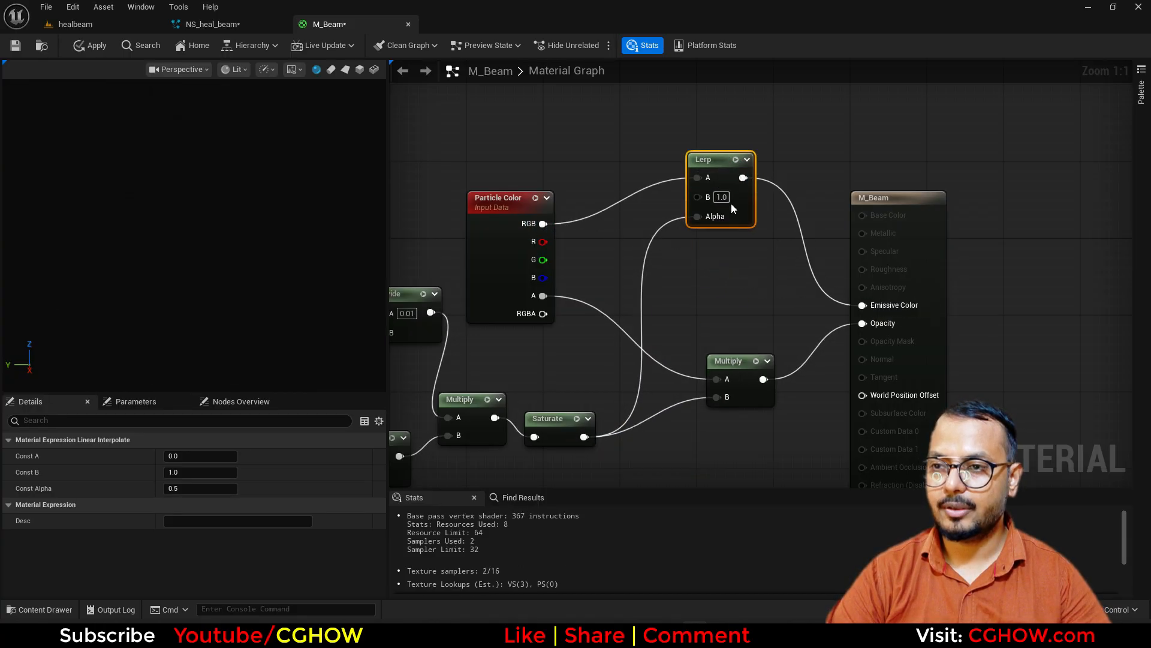
Preview the Saturate node's output on a plane mesh to examine the beam mask.
{"action": "right_click_drag", "start_coordinate": [600, 417], "coordinate": [599, 323]}
{"action": "left_click", "coordinate": [577, 326]}
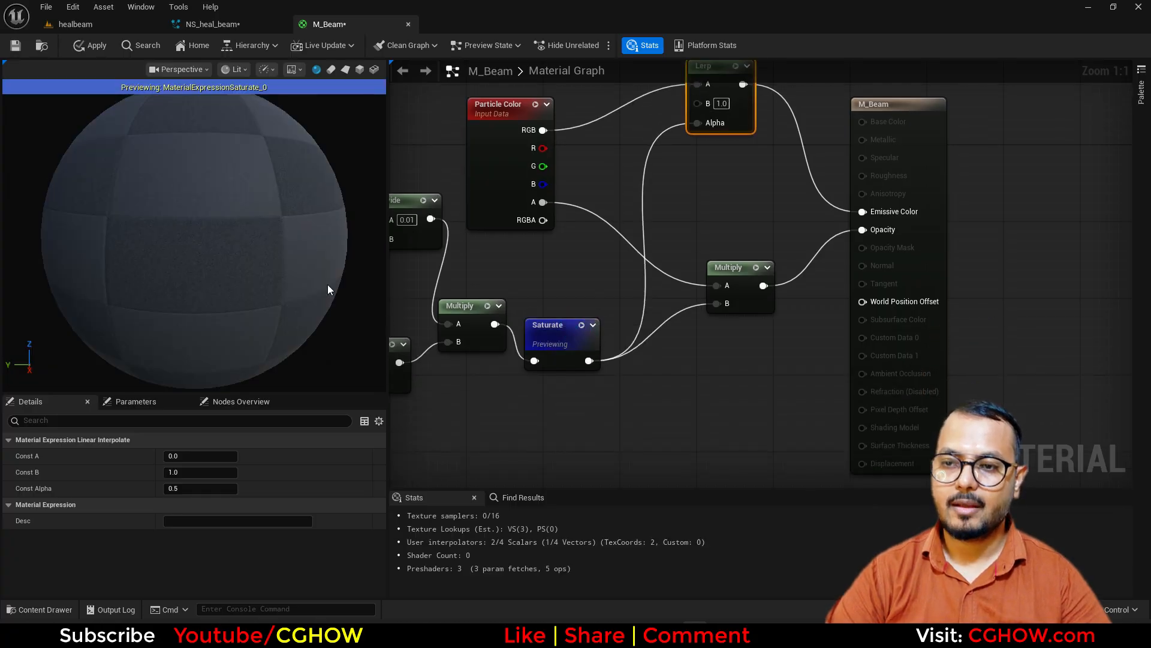
{"action": "left_click", "coordinate": [347, 70]}
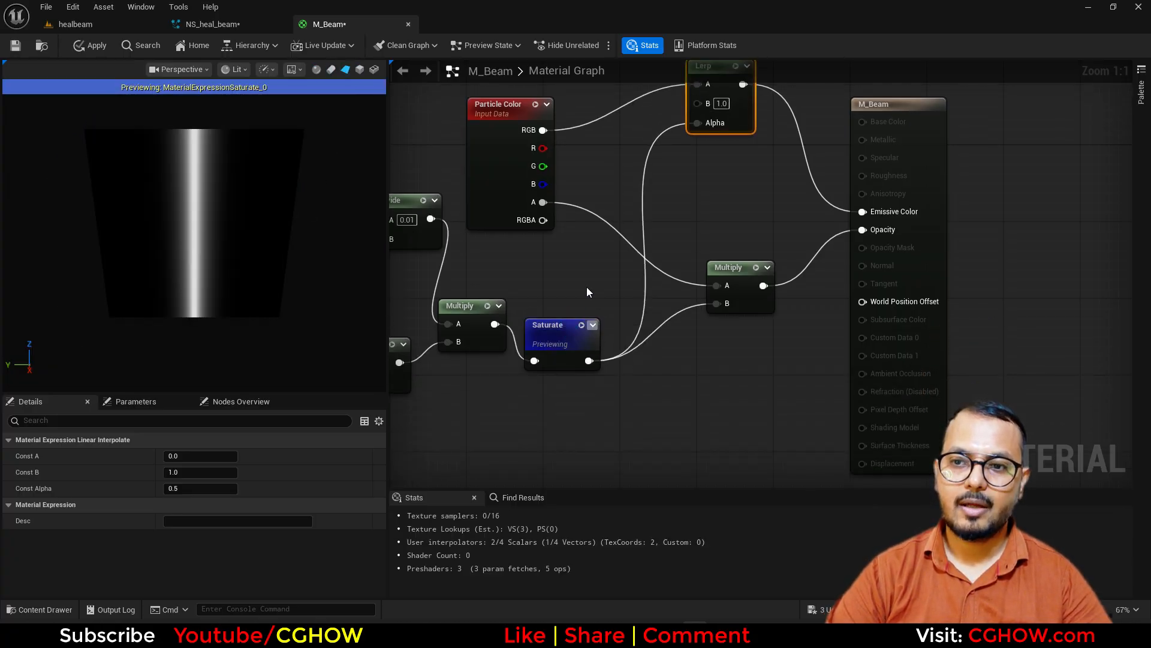
{"action": "right_click_drag", "start_coordinate": [701, 189], "coordinate": [703, 266]}
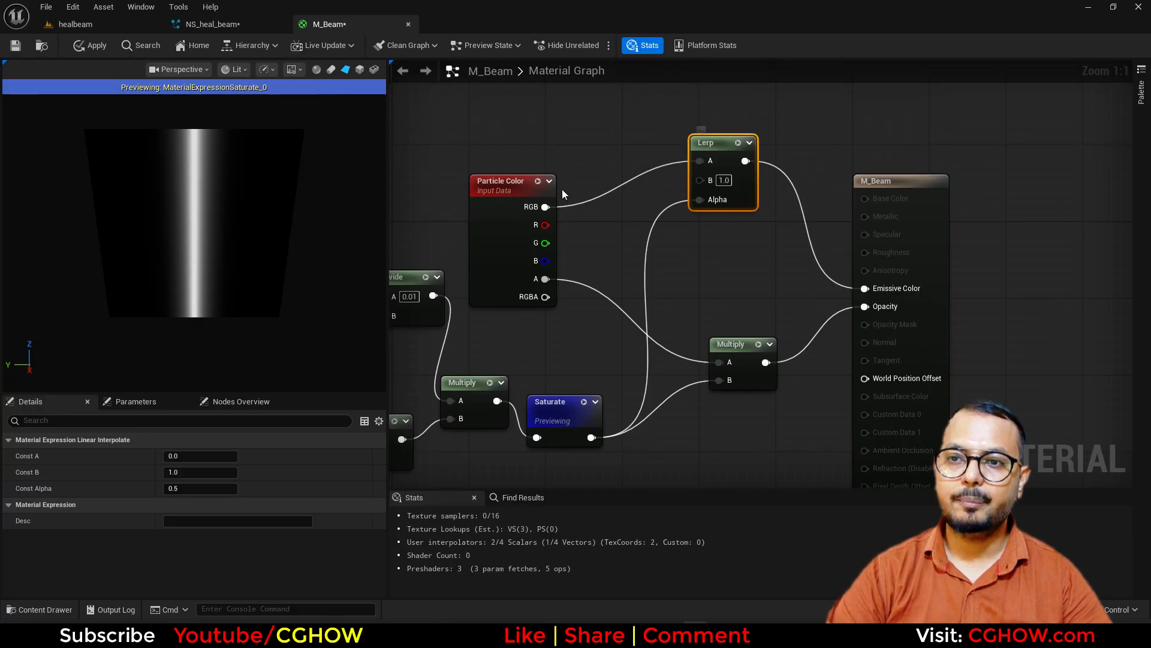
Move Particle Color slightly up, apply the M_Beam changes and return to NS_heal_beam.
{"action": "left_click_drag", "start_coordinate": [507, 217], "coordinate": [517, 198]}
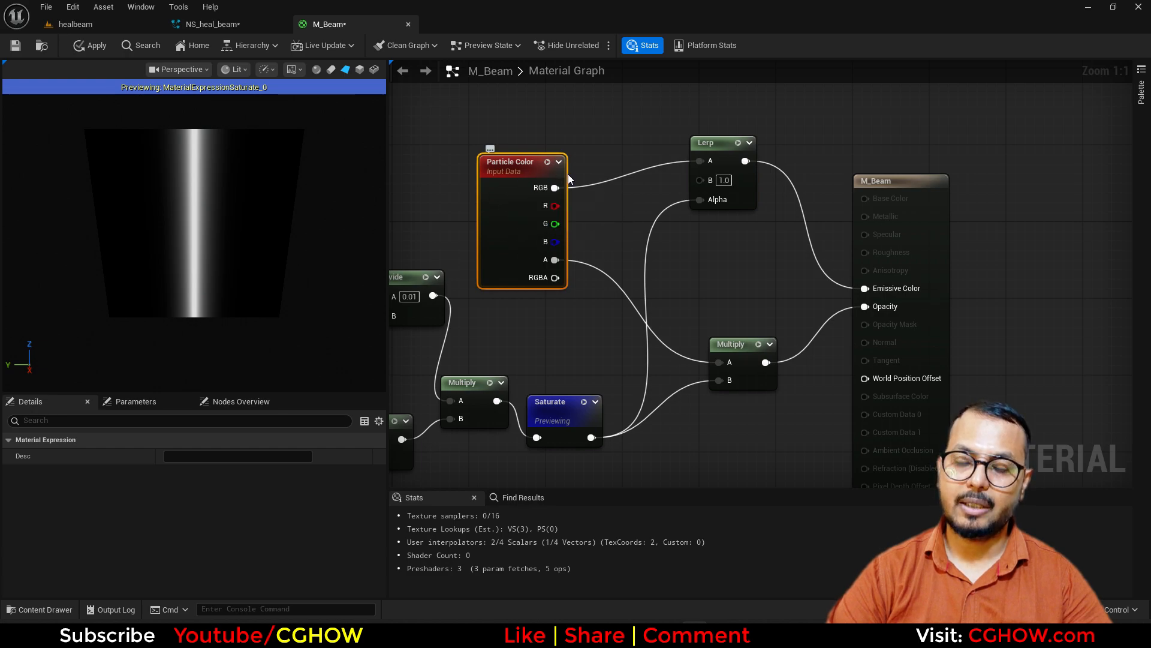
{"action": "left_click", "coordinate": [111, 48]}
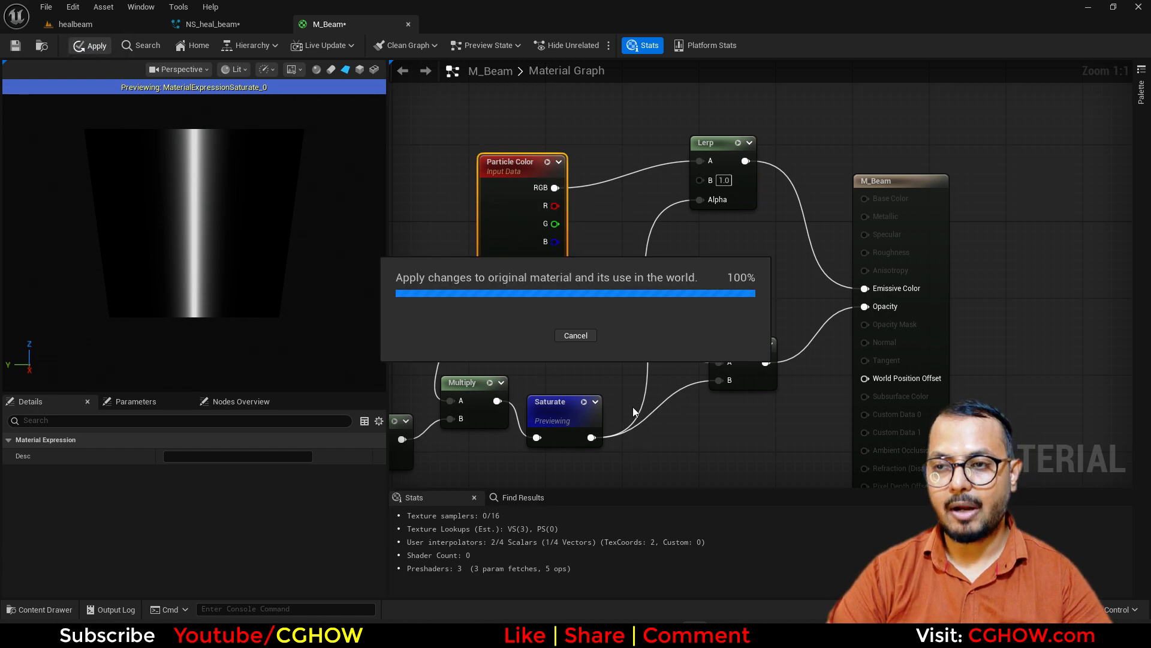
{"action": "left_click", "coordinate": [213, 23]}
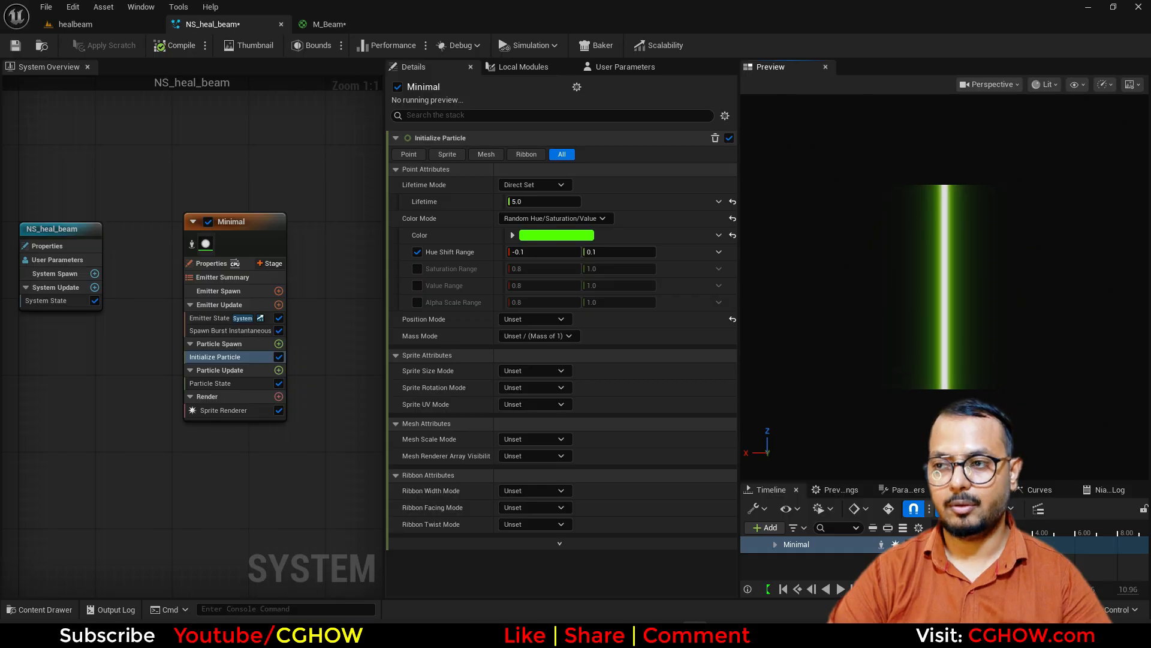
{"action": "left_click", "coordinate": [276, 344]}
{"action": "left_click", "coordinate": [320, 414]}
{"action": "left_click", "coordinate": [801, 281]}
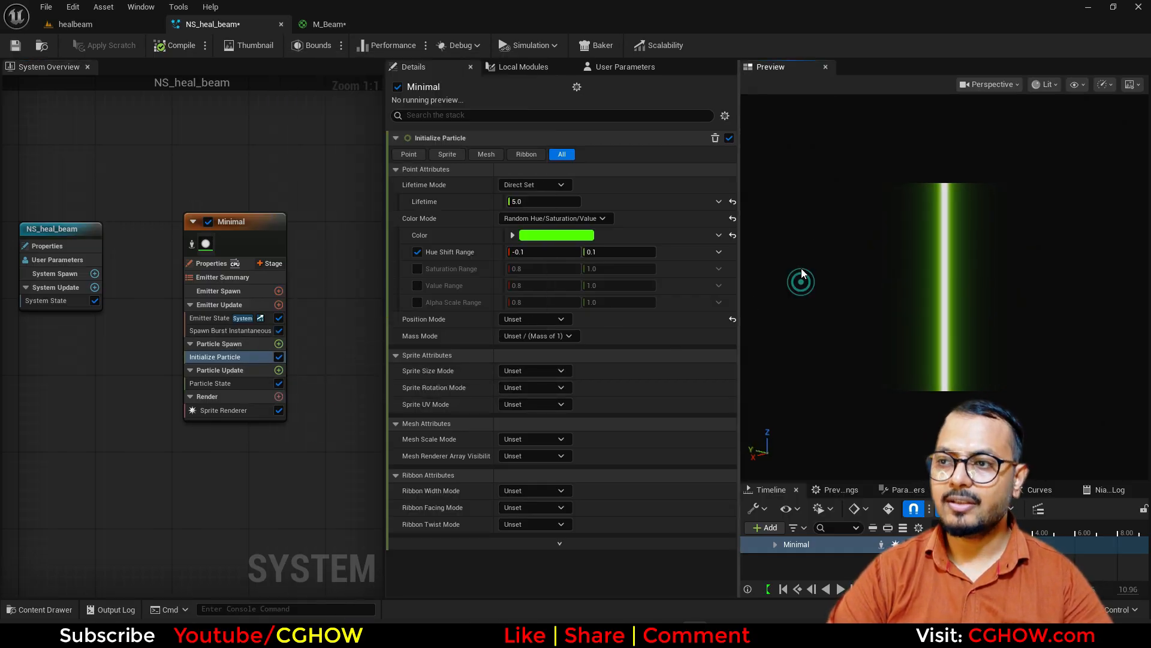
Set the Sprite Renderer's Alignment to Custom Alignment and its Facing Mode to Custom Facing Vector.
{"action": "left_click", "coordinate": [213, 411]}
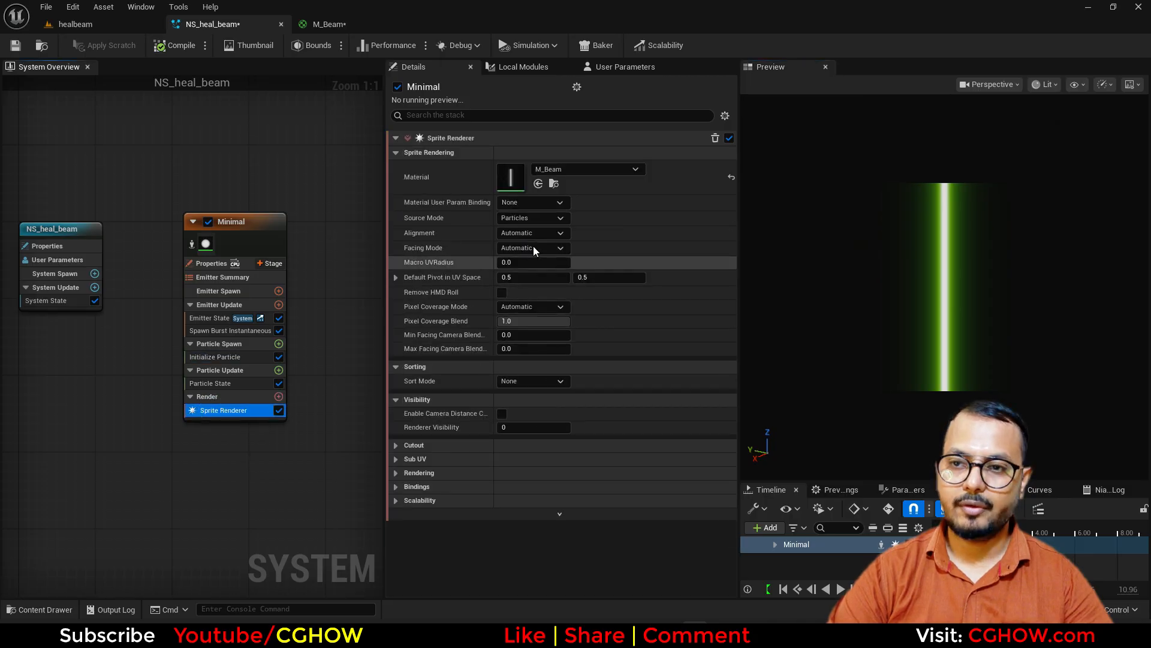
{"action": "left_click", "coordinate": [533, 234]}
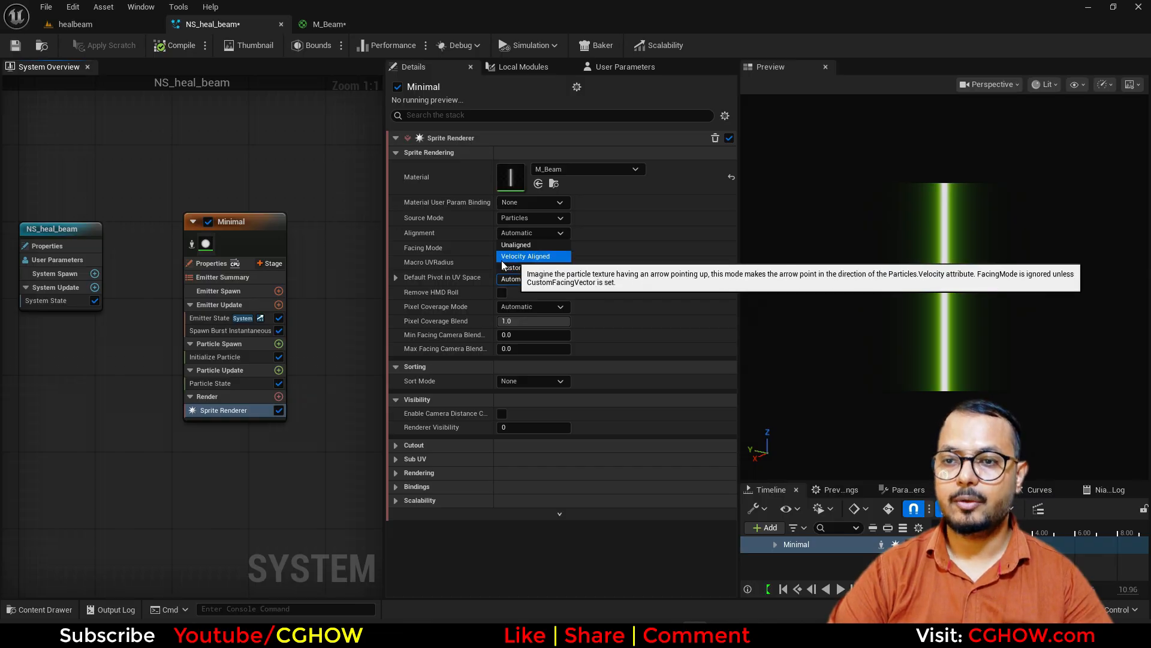
{"action": "left_click", "coordinate": [540, 266]}
{"action": "left_click", "coordinate": [542, 248]}
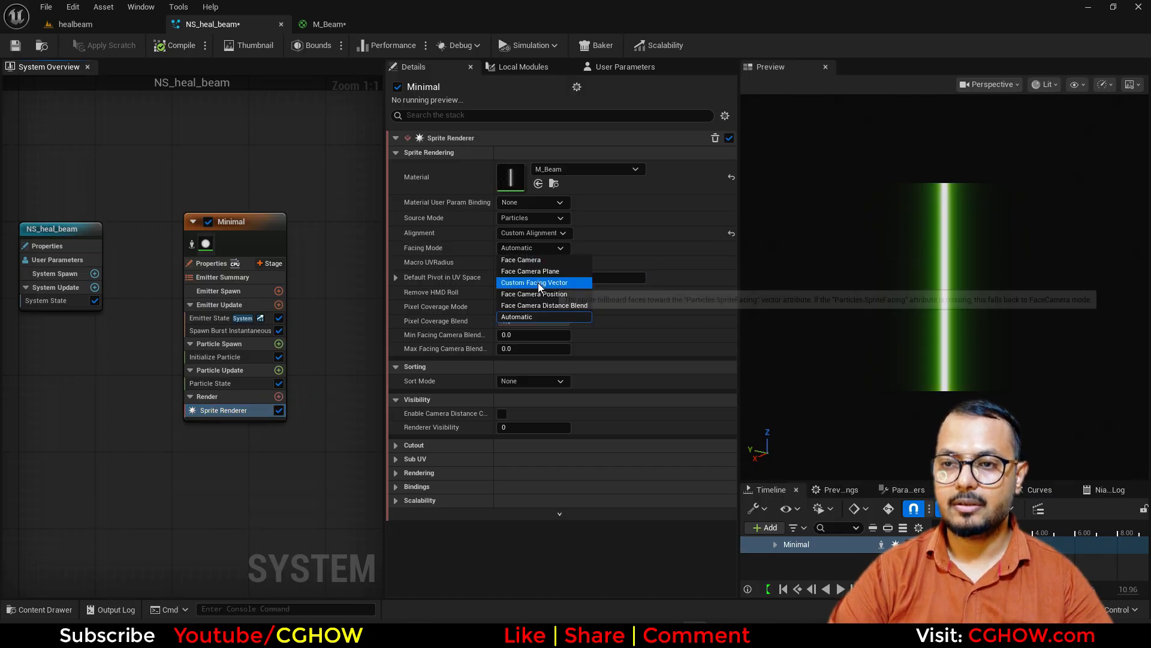
{"action": "left_click", "coordinate": [538, 282]}
Add Align Sprite to Mesh Orientation to Particle Update and fix its unmet dependency by adding Solve Forces and Velocity.
{"action": "left_click", "coordinate": [279, 371]}
{"action": "type", "text": "al"}
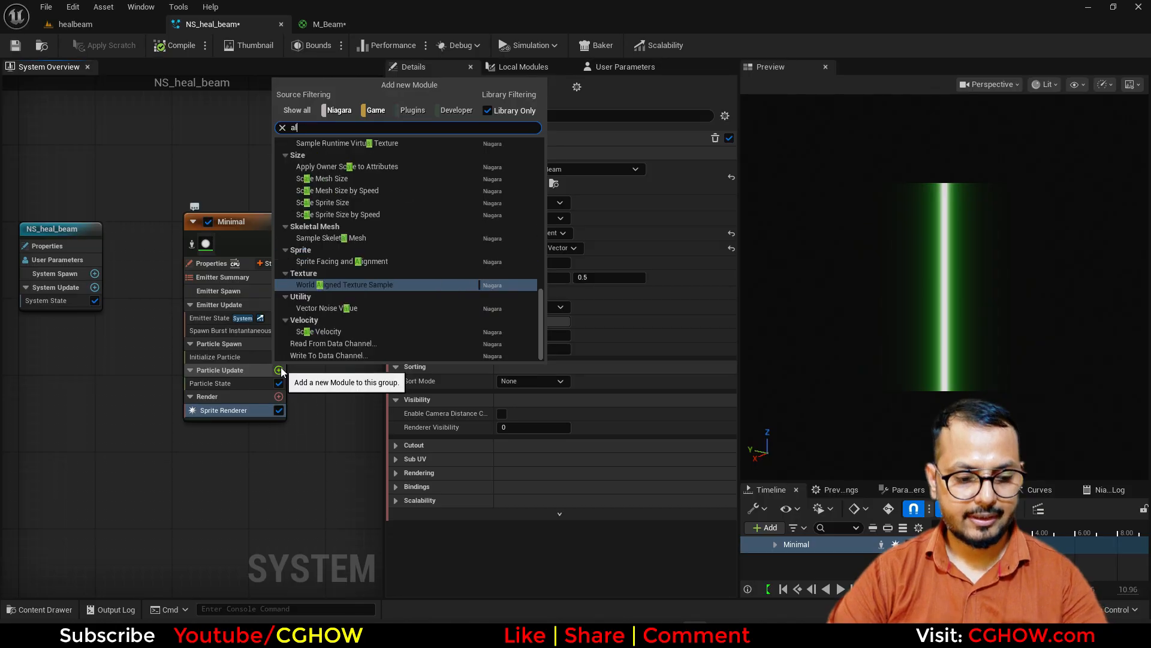
{"action": "type", "text": "ign"}
{"action": "left_click", "coordinate": [351, 172]}
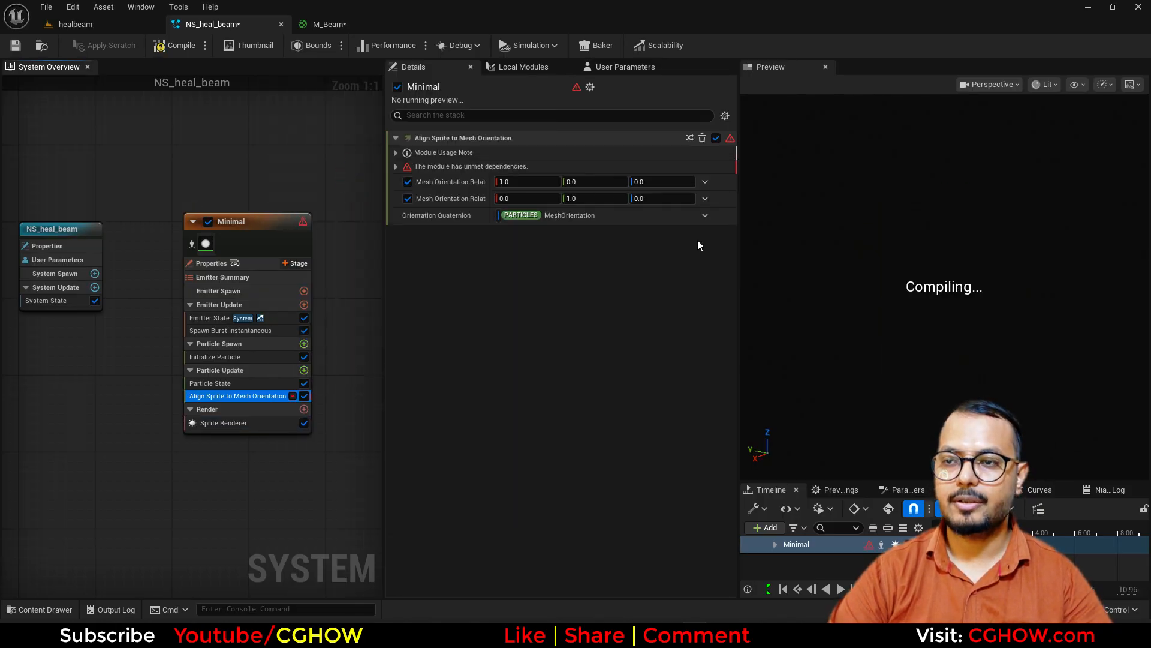
{"action": "left_click", "coordinate": [403, 169]}
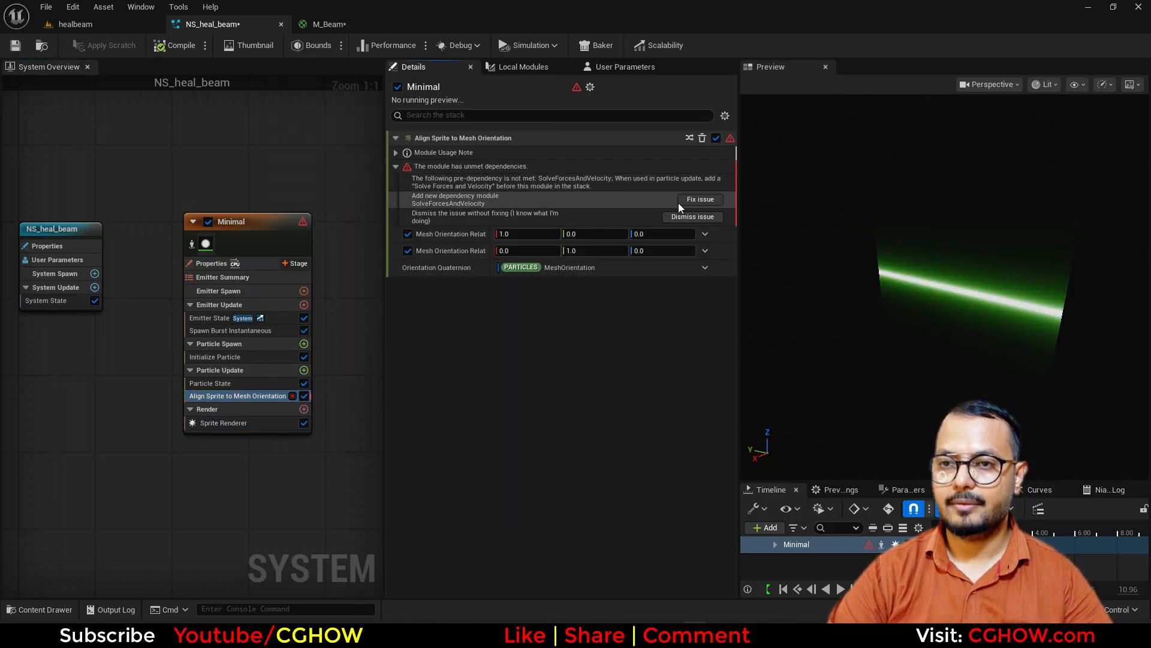
{"action": "left_click", "coordinate": [696, 201]}
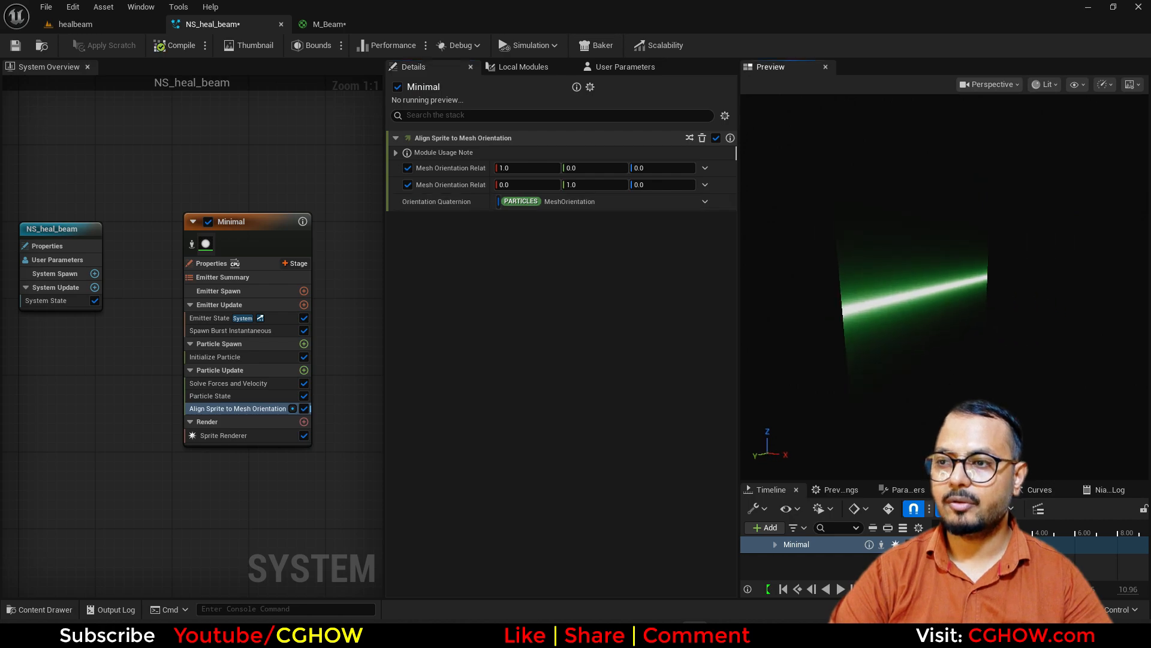
{"action": "left_click_drag", "start_coordinate": [840, 355], "coordinate": [941, 404]}
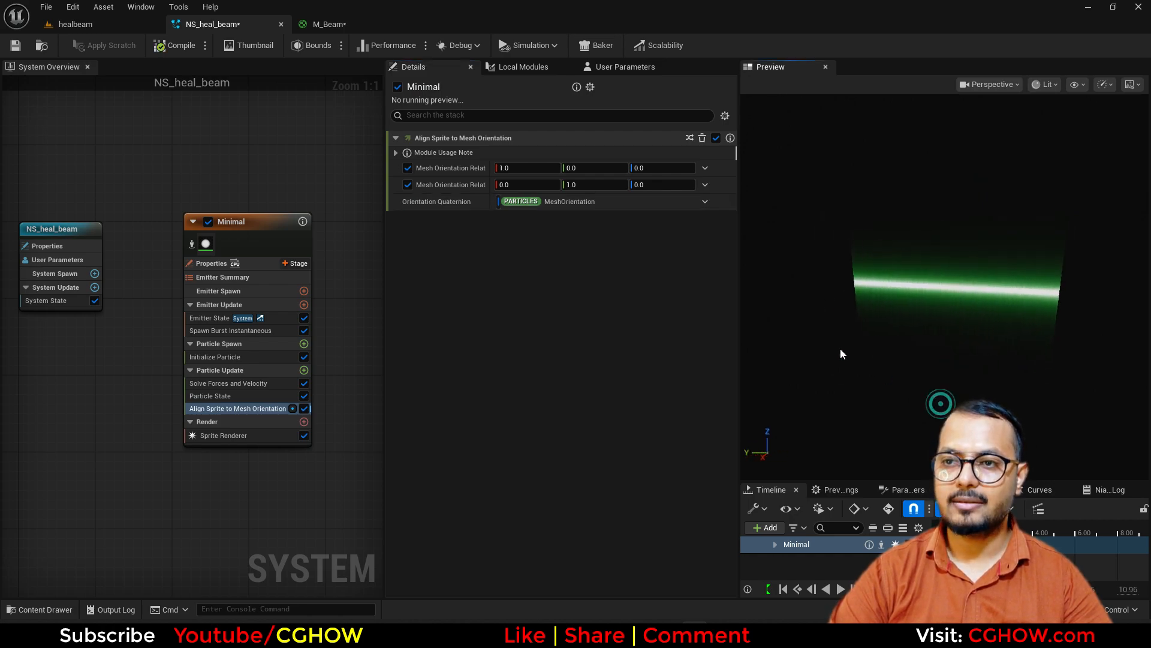
{"action": "left_click_drag", "start_coordinate": [964, 344], "coordinate": [1026, 334]}
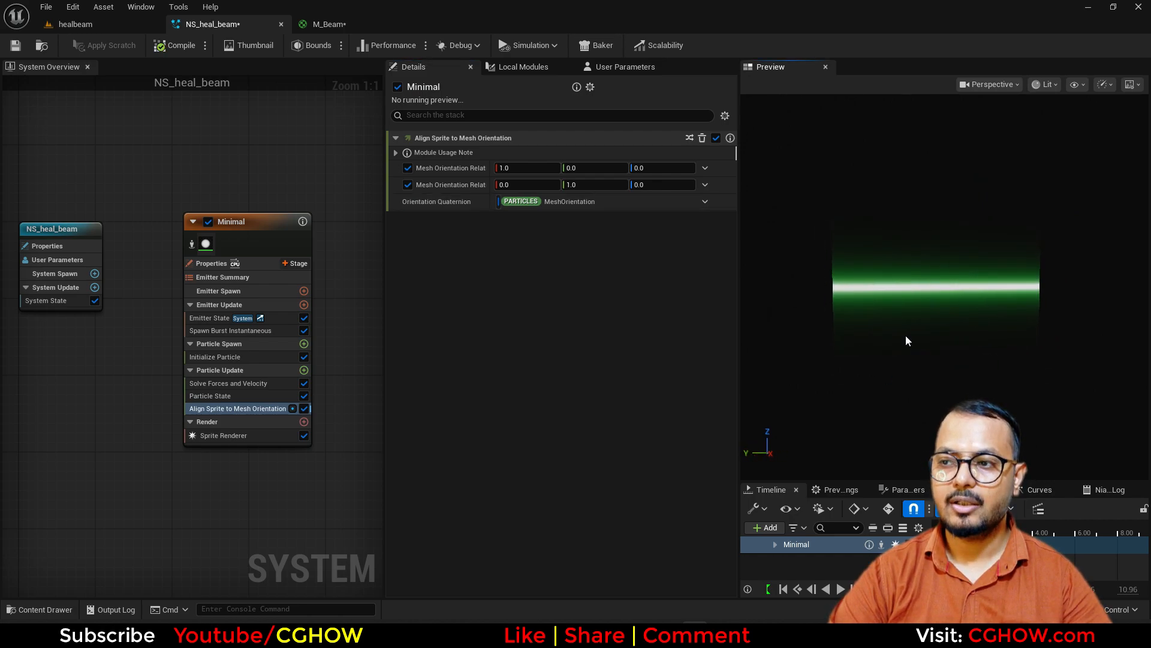
In Initialize Particle, set Sprite Rotation Mode to Direct Angle (Degrees) with a rotation angle of 90.
{"action": "left_click", "coordinate": [253, 357]}
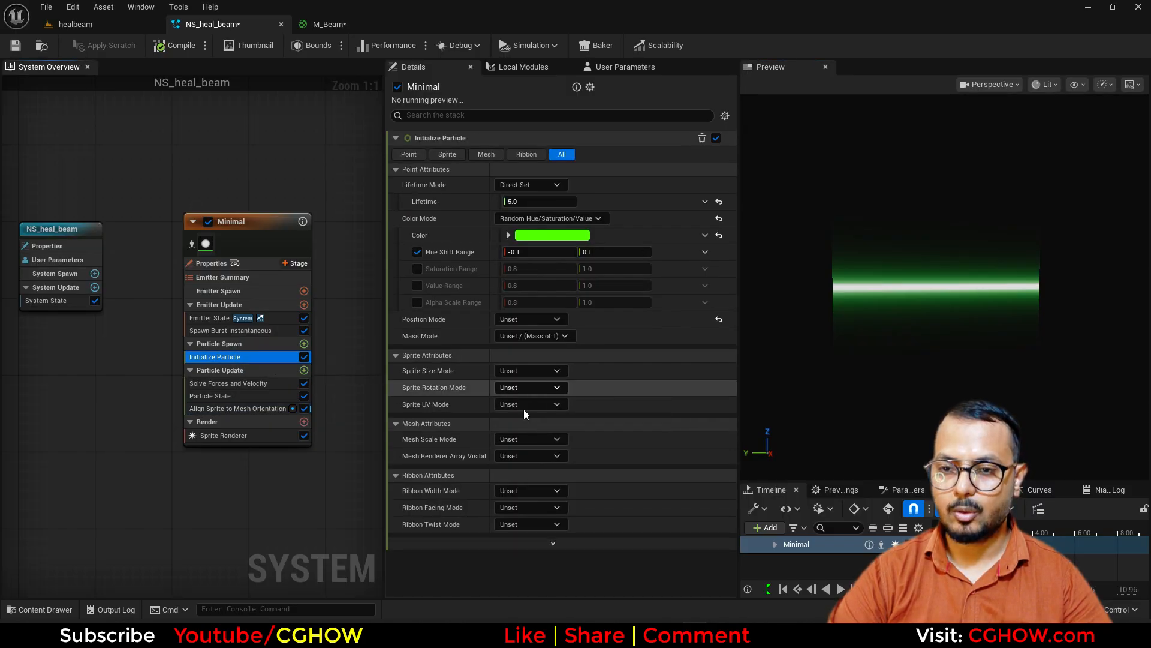
{"action": "left_click", "coordinate": [531, 390]}
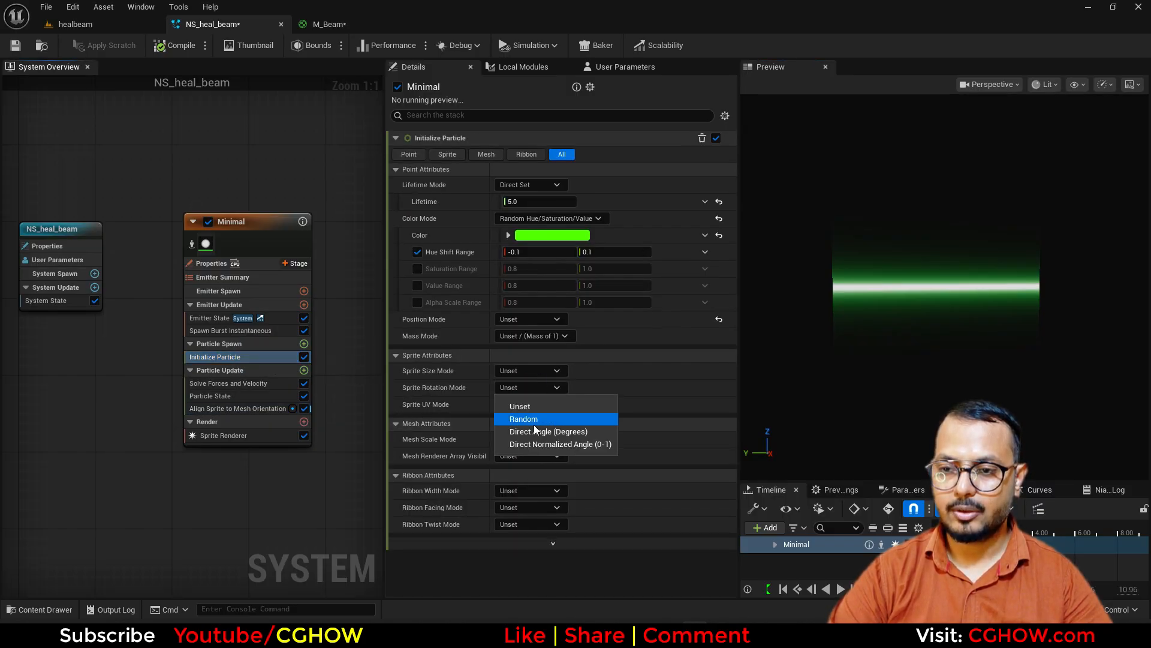
{"action": "left_click", "coordinate": [524, 419]}
{"action": "left_click", "coordinate": [530, 387]}
{"action": "left_click", "coordinate": [540, 431]}
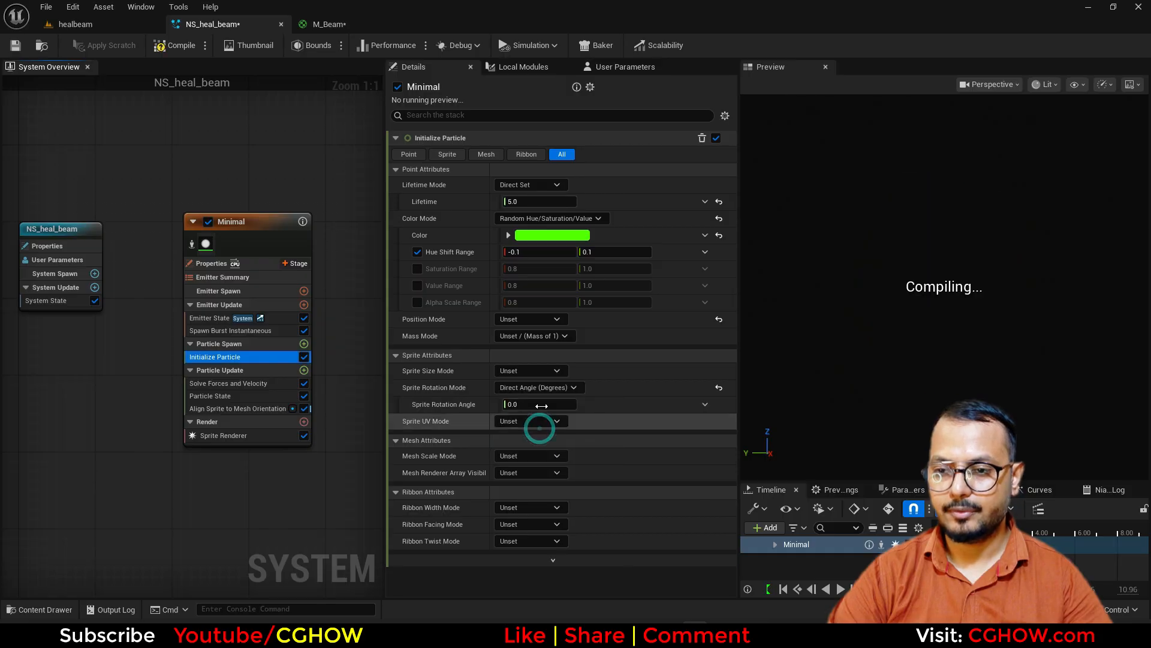
{"action": "left_click", "coordinate": [532, 404]}
{"action": "mouse_move", "coordinate": [989, 346]}
{"action": "left_mouse_down"}
{"action": "mouse_move", "coordinate": [1044, 354]}
{"action": "mouse_move", "coordinate": [997, 364]}
{"action": "mouse_move", "coordinate": [1067, 369]}
{"action": "mouse_move", "coordinate": [995, 369]}
{"action": "left_mouse_up"}
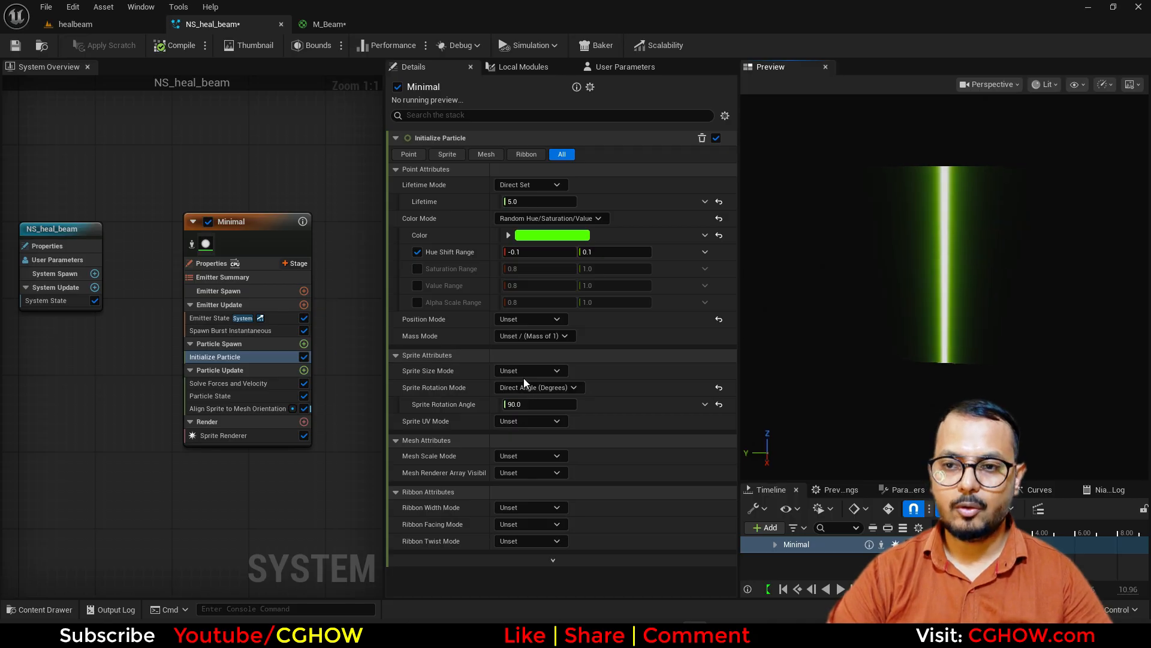
Set Sprite Size Mode to Non-Uniform with a size of about 11.95 by 33.48.
{"action": "left_click", "coordinate": [543, 371]}
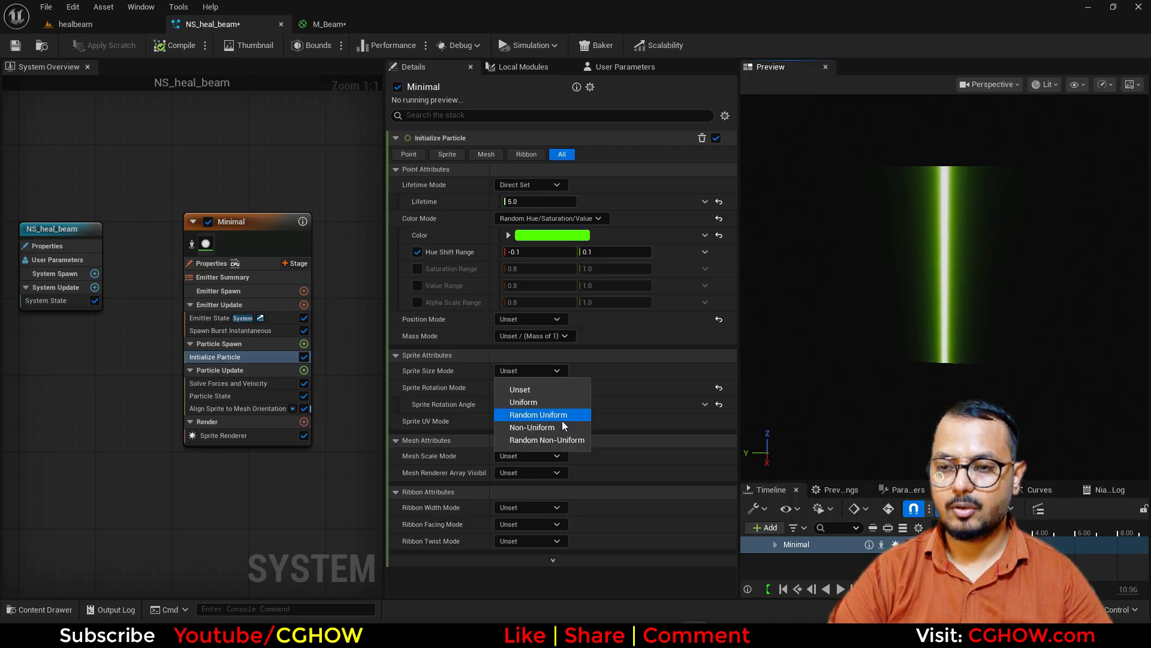
{"action": "left_click", "coordinate": [559, 427]}
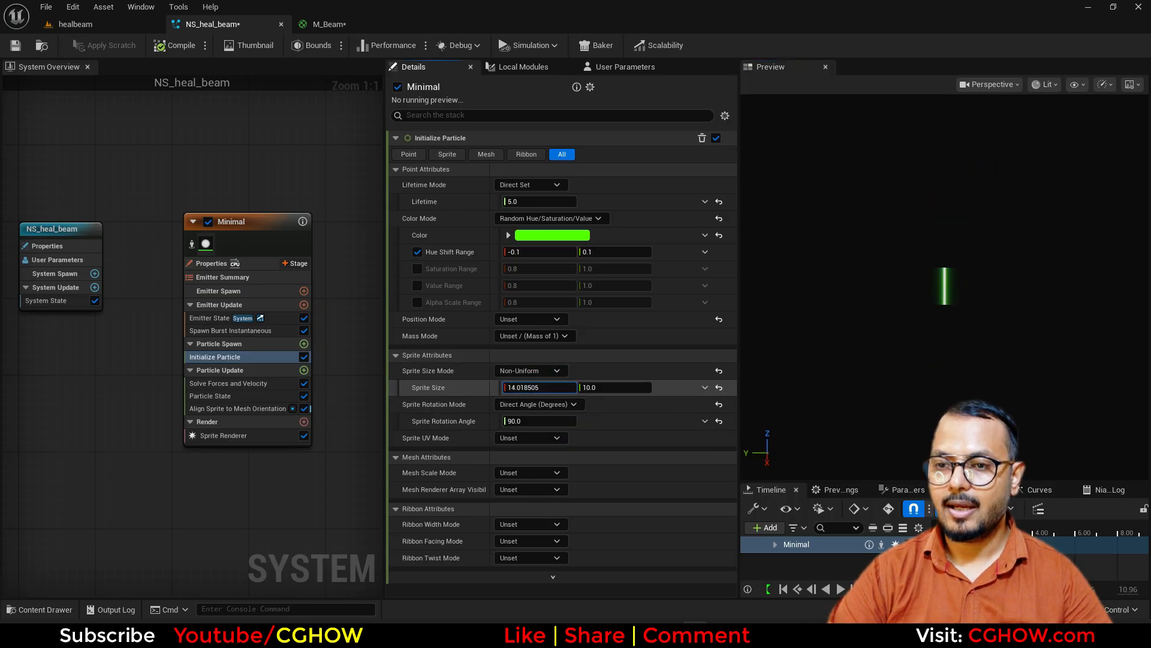
{"action": "mouse_move", "coordinate": [540, 387]}
{"action": "left_mouse_down"}
{"action": "mouse_move", "coordinate": [564, 388]}
{"action": "mouse_move", "coordinate": [537, 387]}
{"action": "left_mouse_up"}
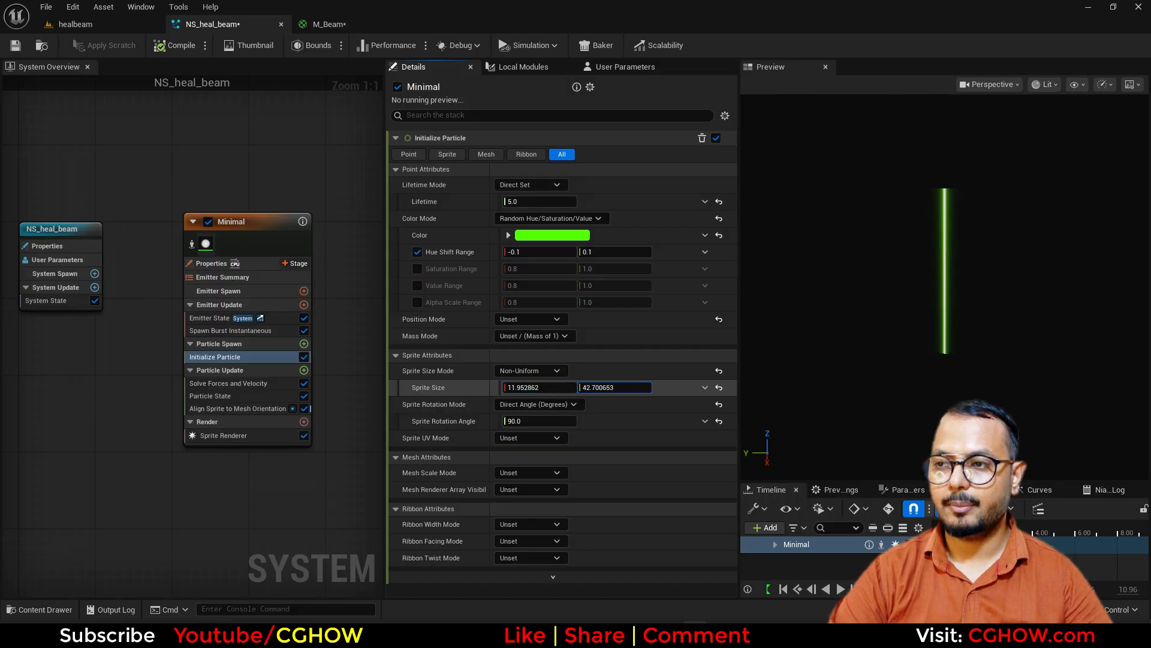
{"action": "mouse_move", "coordinate": [615, 388]}
{"action": "left_mouse_down"}
{"action": "mouse_move", "coordinate": [635, 388]}
{"action": "mouse_move", "coordinate": [611, 388]}
{"action": "left_mouse_up"}
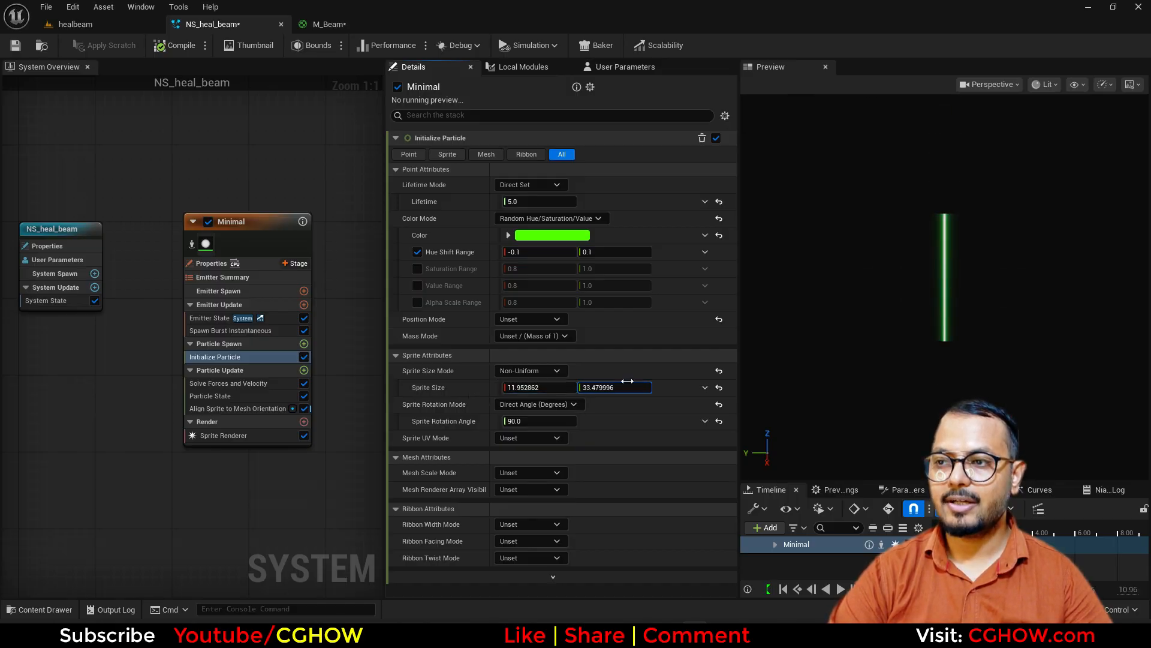
Set the Sprite Renderer's default pivot Y to 0.0 and vary the sprite length, ending at about 30.68.
{"action": "left_click", "coordinate": [228, 435]}
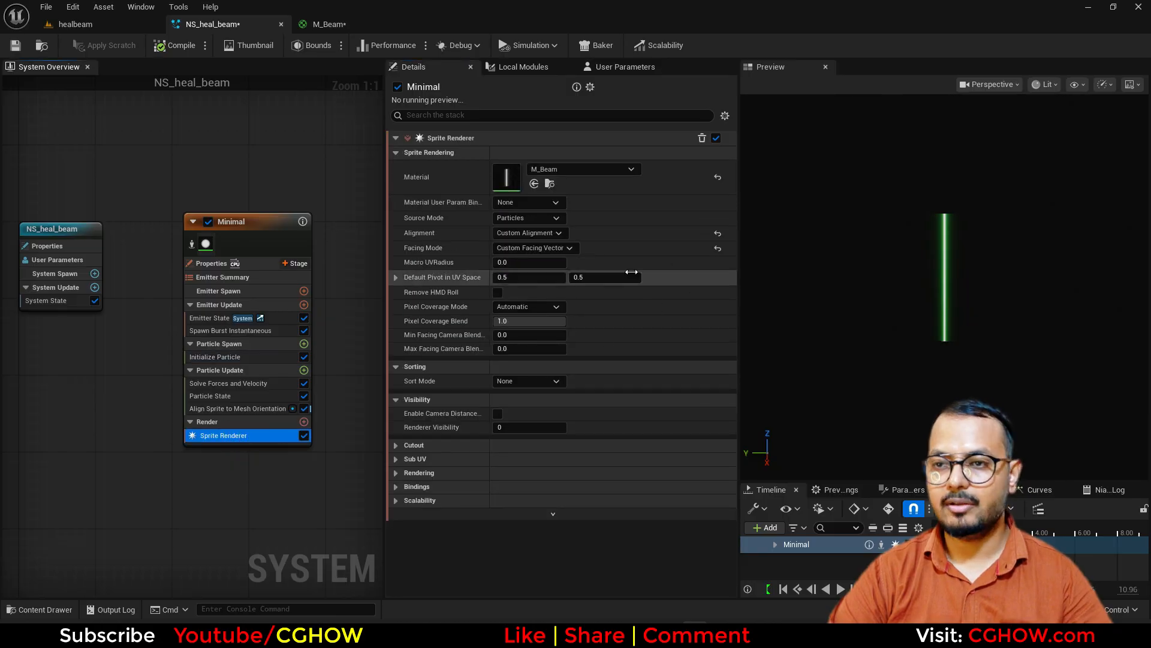
{"action": "left_click", "coordinate": [600, 277]}
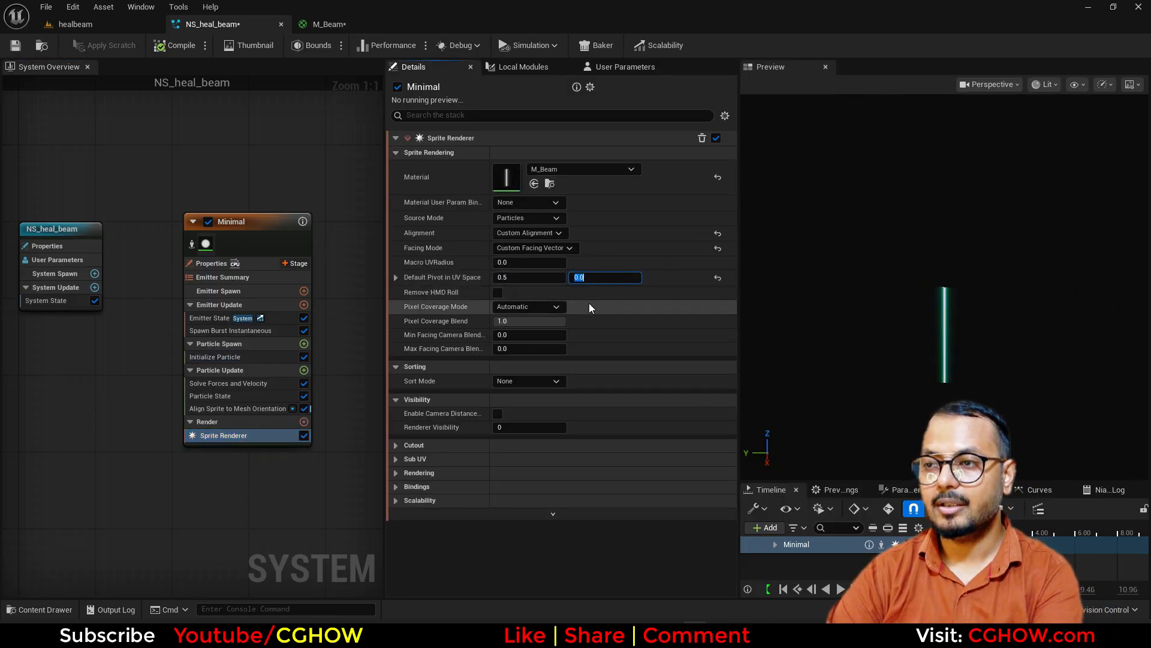
{"action": "left_click", "coordinate": [235, 357]}
{"action": "left_click", "coordinate": [614, 388]}
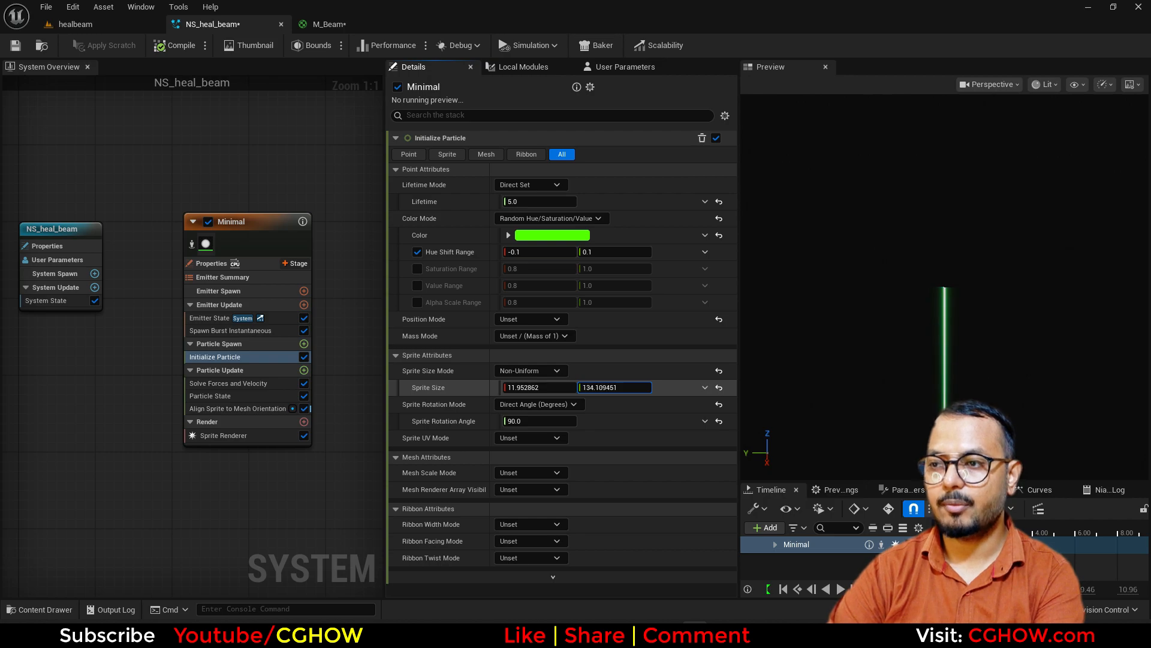
{"action": "left_click_drag", "start_coordinate": [615, 387], "coordinate": [733, 359]}
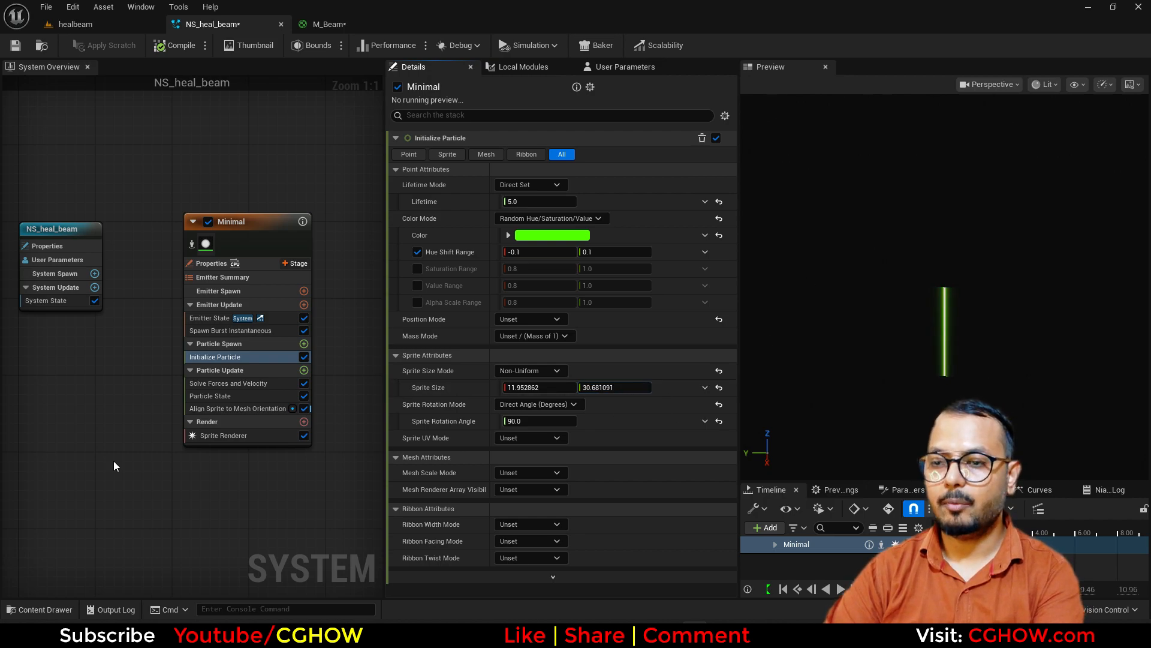
Try a default pivot Y of 1.0 on the Sprite Renderer and vary the sprite length, ending at about 7.04.
{"action": "left_click", "coordinate": [222, 435]}
{"action": "left_click", "coordinate": [603, 277]}
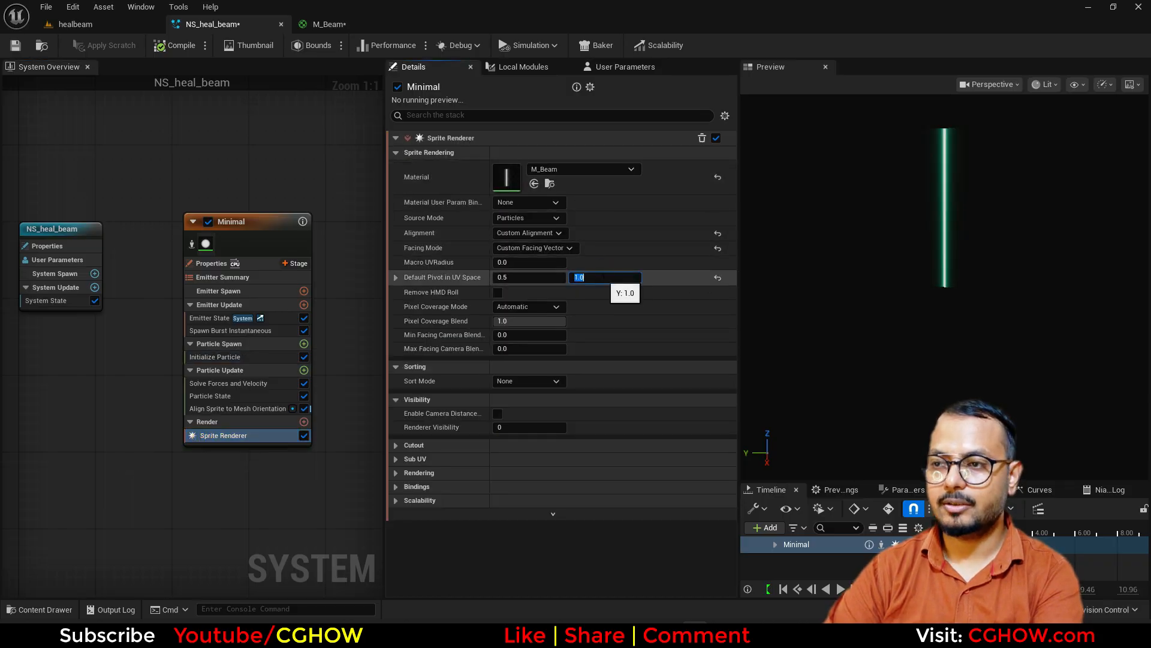
{"action": "left_click", "coordinate": [215, 357]}
{"action": "left_click", "coordinate": [605, 387]}
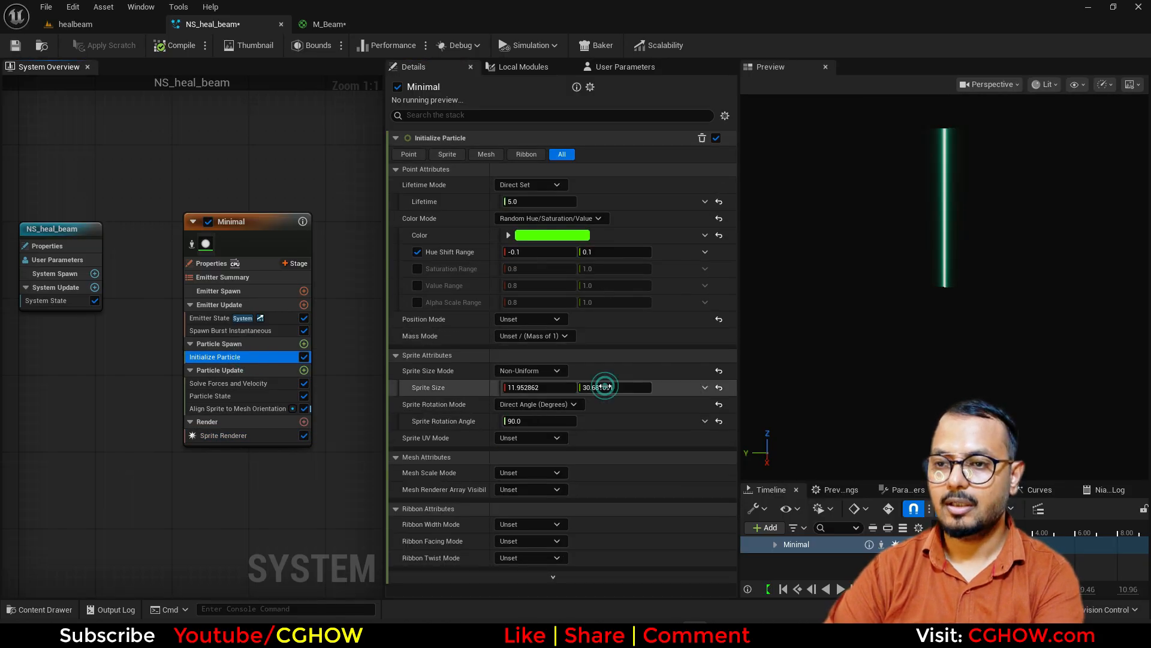
{"action": "mouse_move", "coordinate": [605, 387]}
{"action": "left_mouse_down"}
{"action": "mouse_move", "coordinate": [576, 387]}
{"action": "mouse_move", "coordinate": [624, 386]}
{"action": "left_mouse_up"}
Return the Sprite Renderer's default pivot Y to 0.0 and set the sprite length to about 43.2.
{"action": "left_click", "coordinate": [223, 435]}
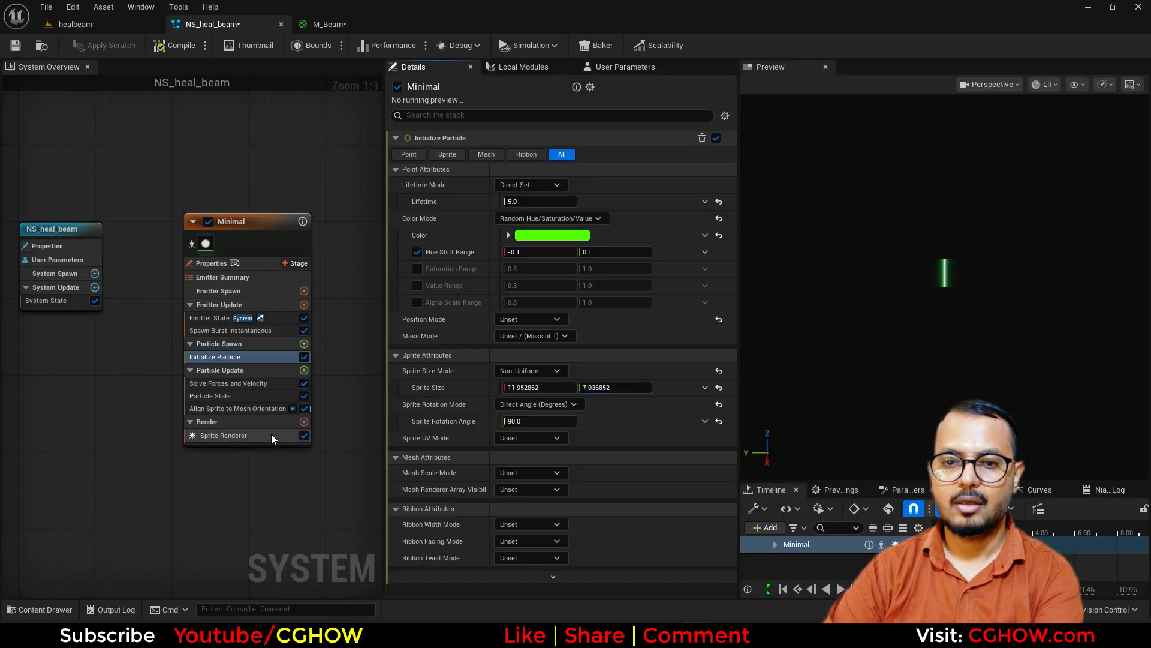
{"action": "left_click", "coordinate": [604, 277]}
{"action": "left_click", "coordinate": [215, 357]}
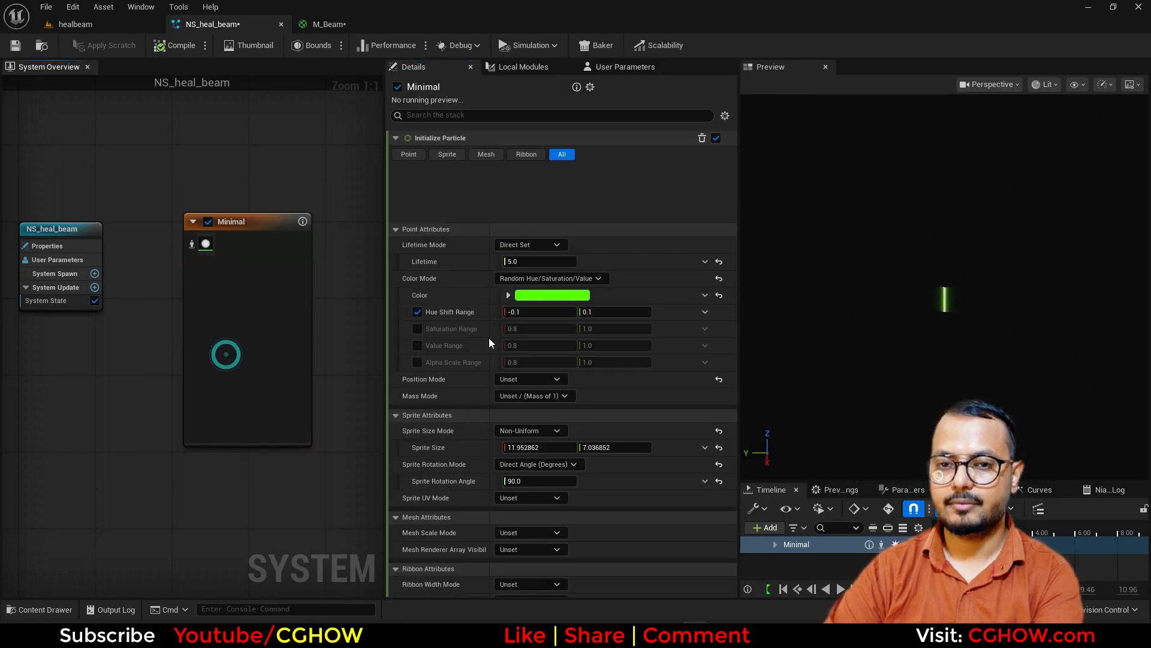
{"action": "left_click_drag", "start_coordinate": [606, 388], "coordinate": [630, 388]}
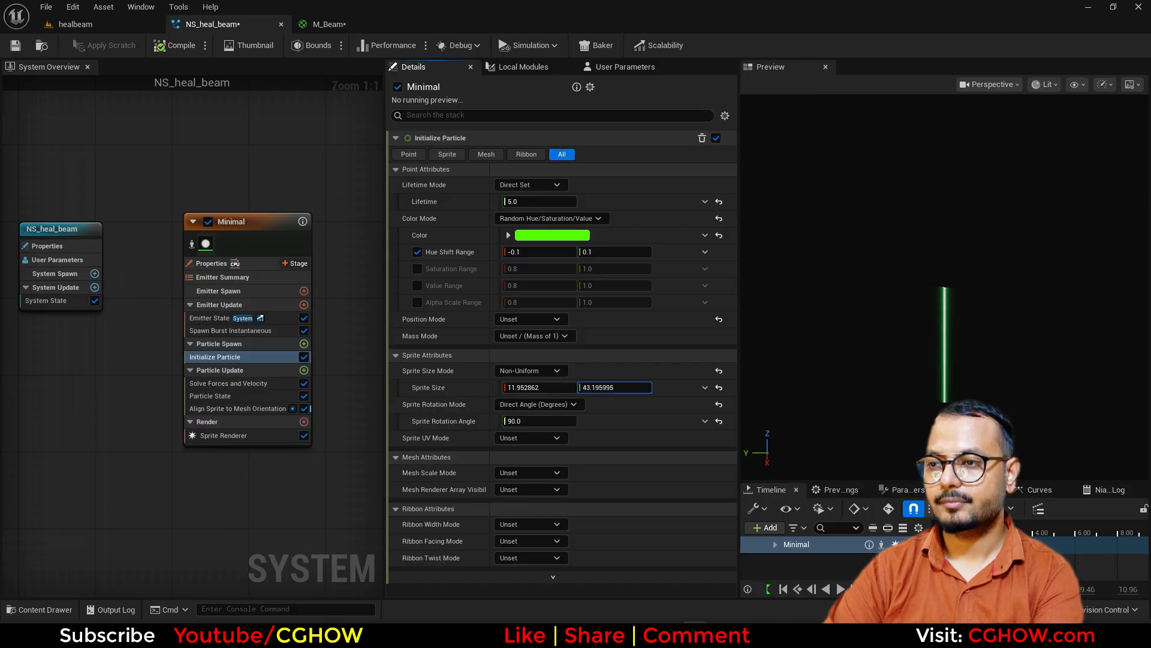
Enable Local Space in the Minimal emitter's properties and save NS_heal_beam.
{"action": "left_click", "coordinate": [211, 264]}
{"action": "left_click", "coordinate": [497, 166]}
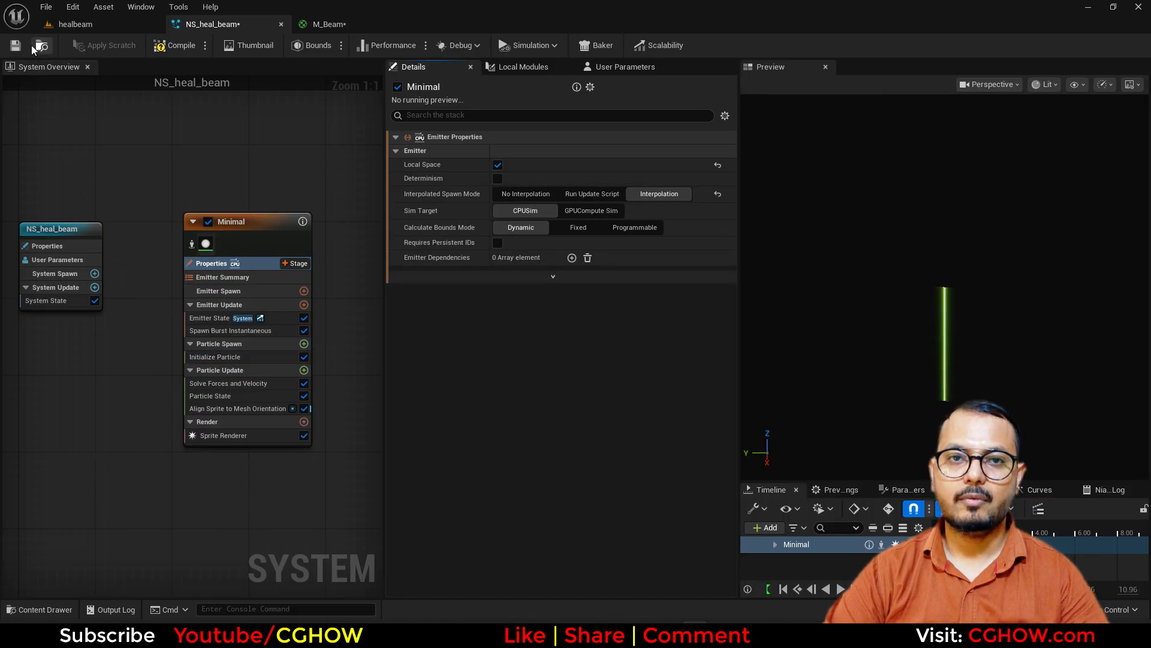
{"action": "left_click", "coordinate": [15, 46]}
Add NS_heal_beam to the healbeam level sequence and give its NiagaraComponent0 a Niagara System Life Cycle Track.
{"action": "left_click", "coordinate": [75, 24]}
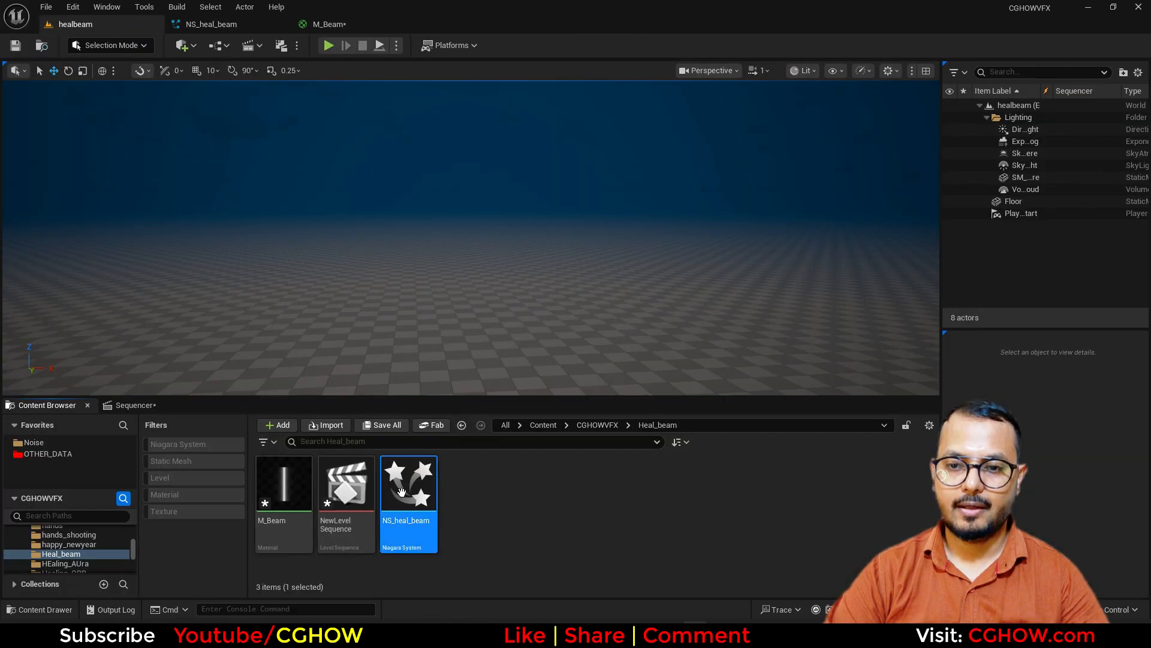
{"action": "mouse_move", "coordinate": [413, 493]}
{"action": "left_mouse_down"}
{"action": "mouse_move", "coordinate": [152, 404]}
{"action": "mouse_move", "coordinate": [180, 437]}
{"action": "mouse_move", "coordinate": [173, 479]}
{"action": "left_mouse_up"}
{"action": "left_click", "coordinate": [222, 460]}
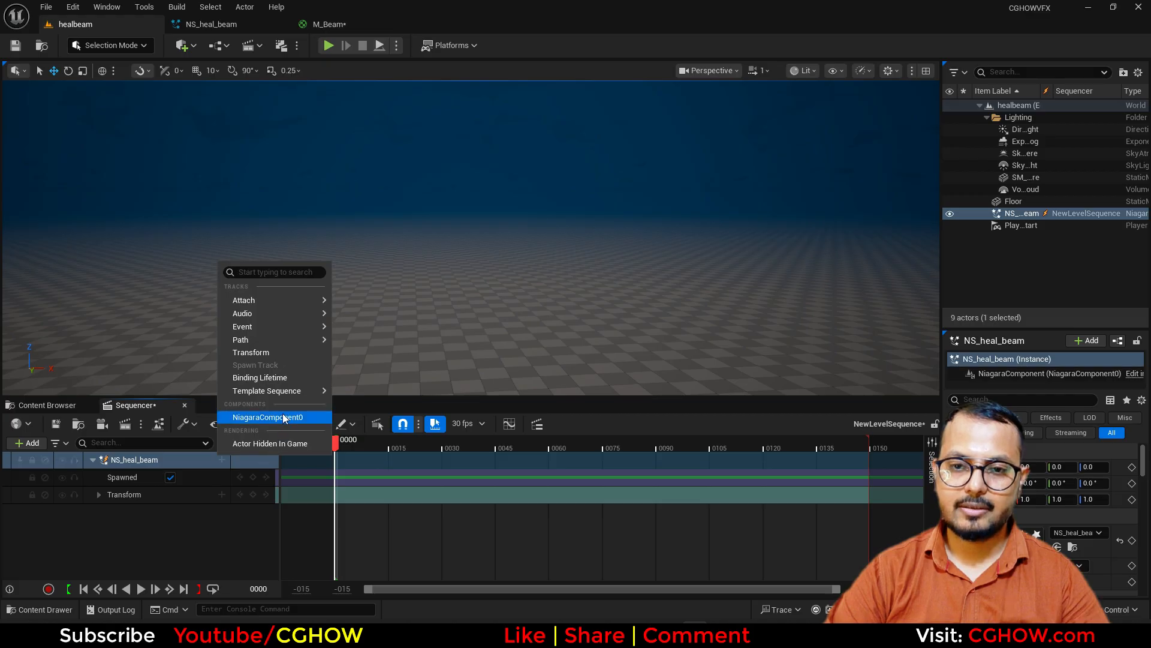
{"action": "left_click", "coordinate": [269, 424]}
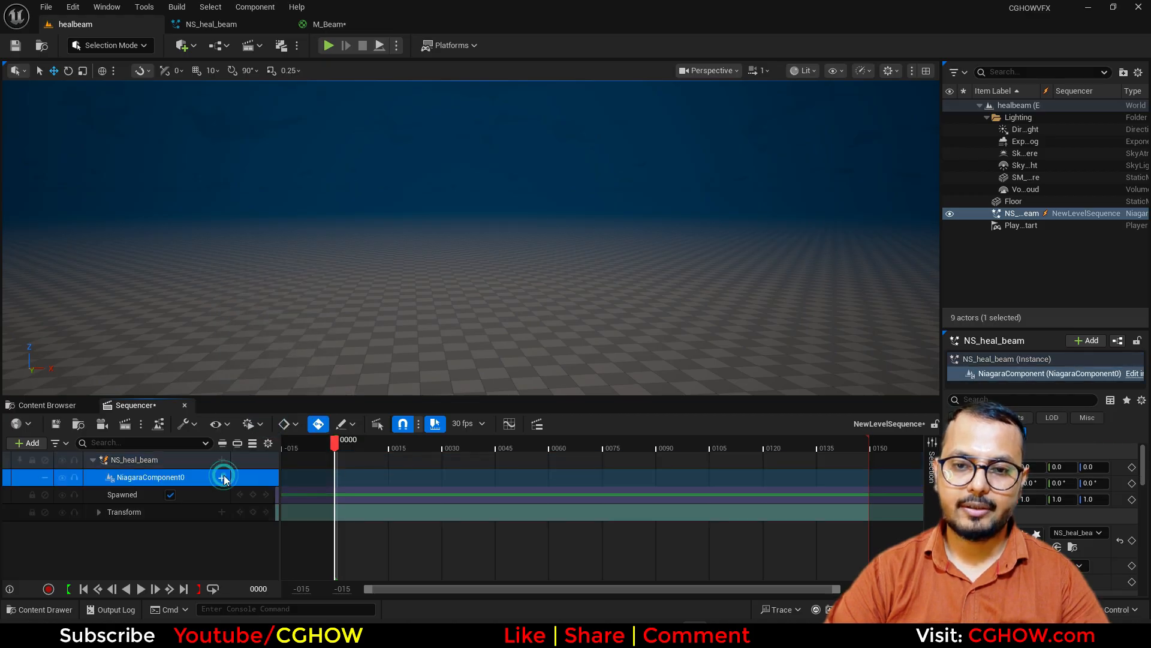
{"action": "left_click", "coordinate": [222, 477]}
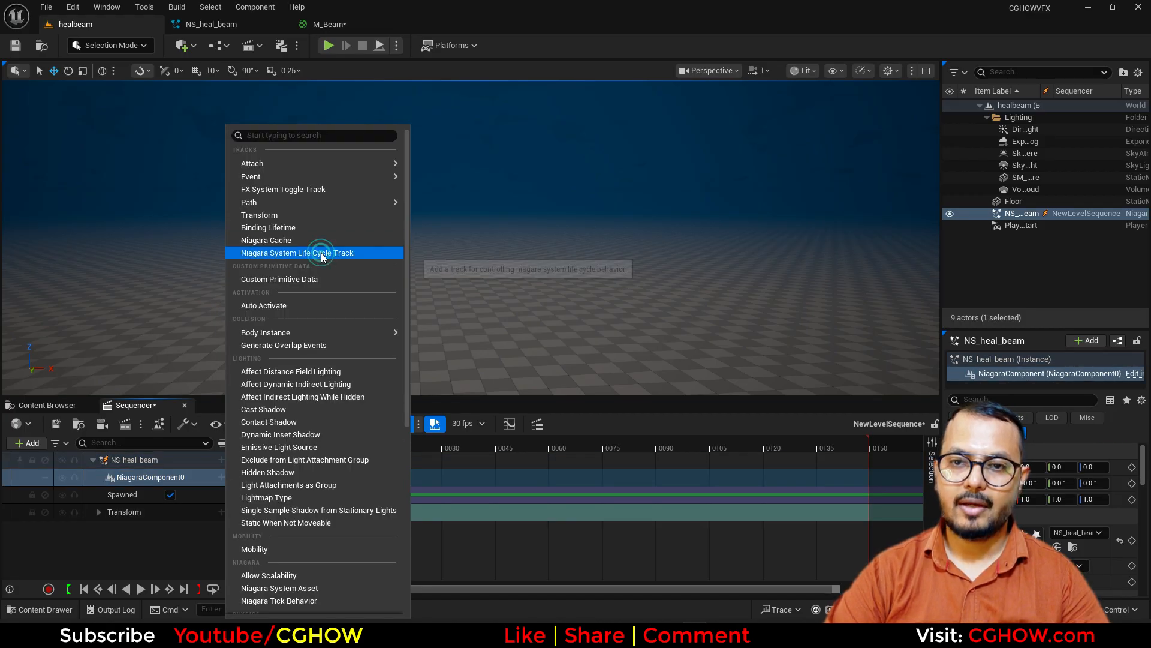
{"action": "left_click", "coordinate": [328, 253]}
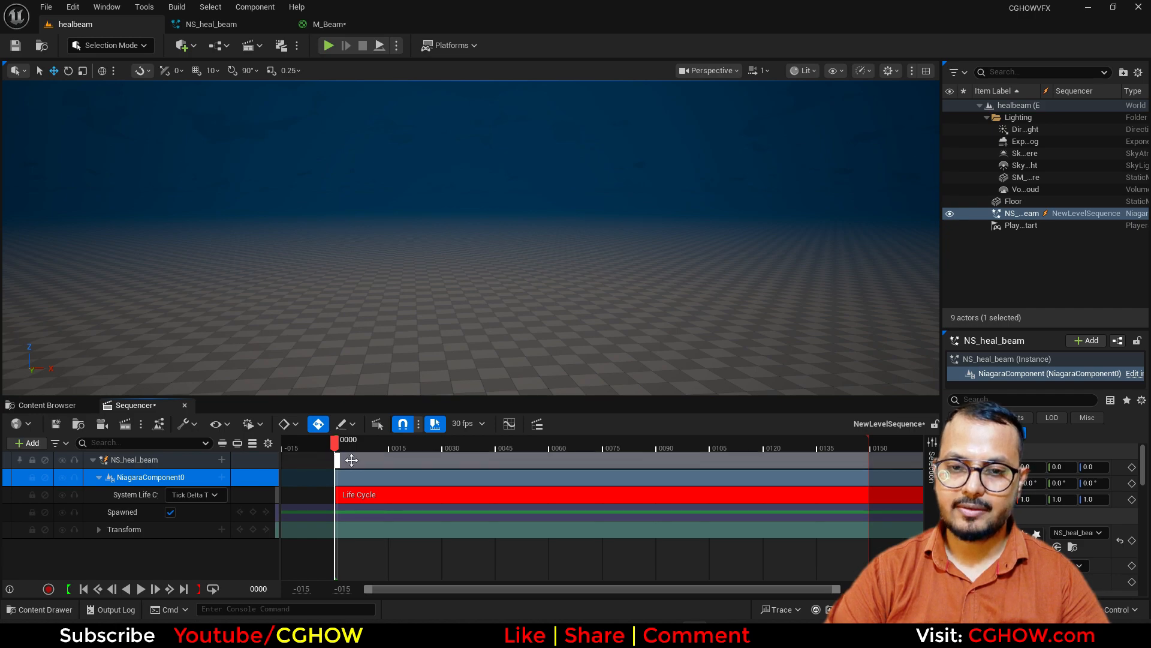
Set the System Life Cycle track to Desired Age and scrub the sequence to frame 30.
{"action": "left_click", "coordinate": [198, 494]}
{"action": "left_click", "coordinate": [198, 528]}
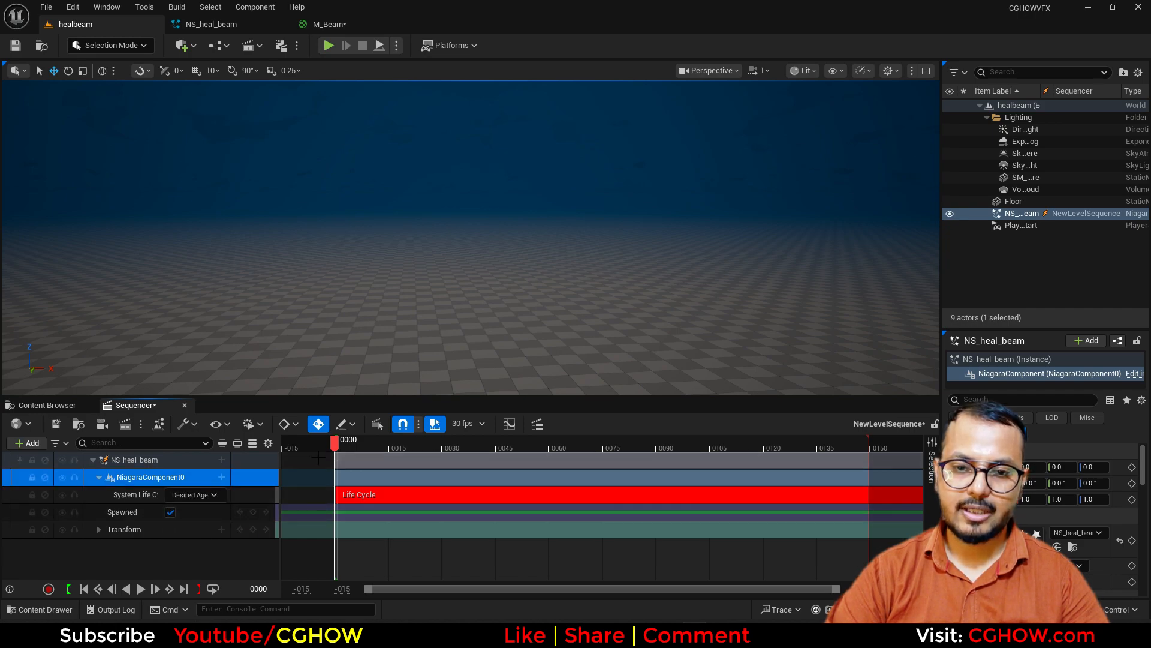
{"action": "left_click", "coordinate": [343, 445]}
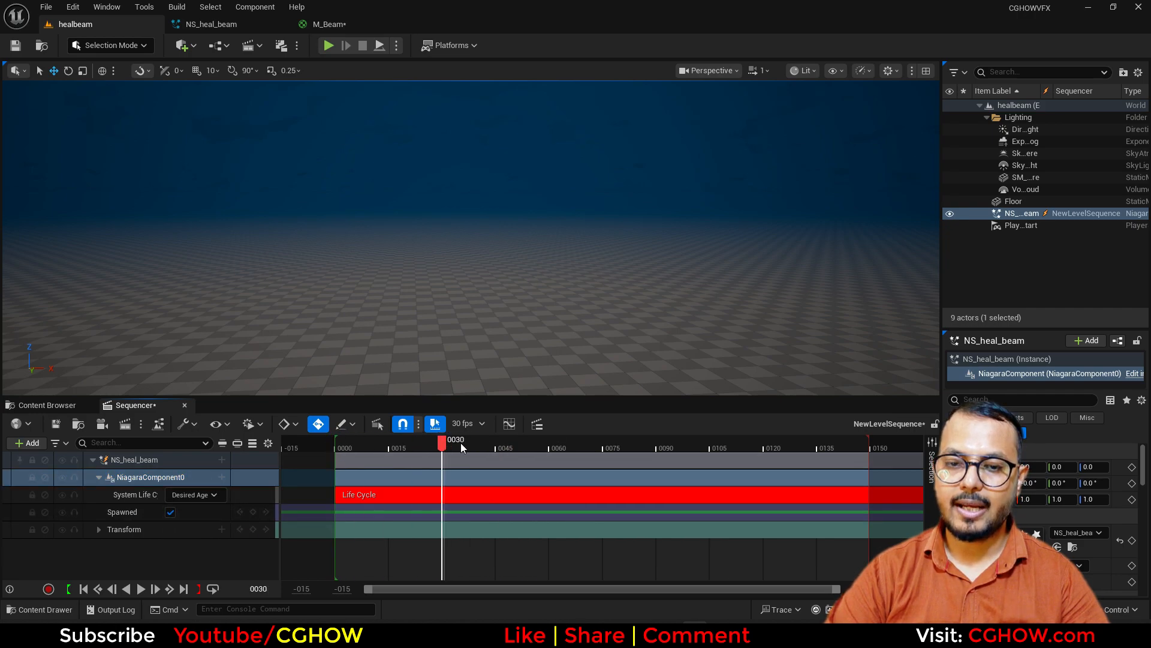
Scrub the level sequence to frame 40 and select the NS_heal_beam actor in the level.
{"action": "left_click_drag", "start_coordinate": [461, 447], "coordinate": [478, 446]}
{"action": "right_click_drag", "start_coordinate": [477, 300], "coordinate": [469, 274]}
{"action": "left_click", "coordinate": [482, 252]}
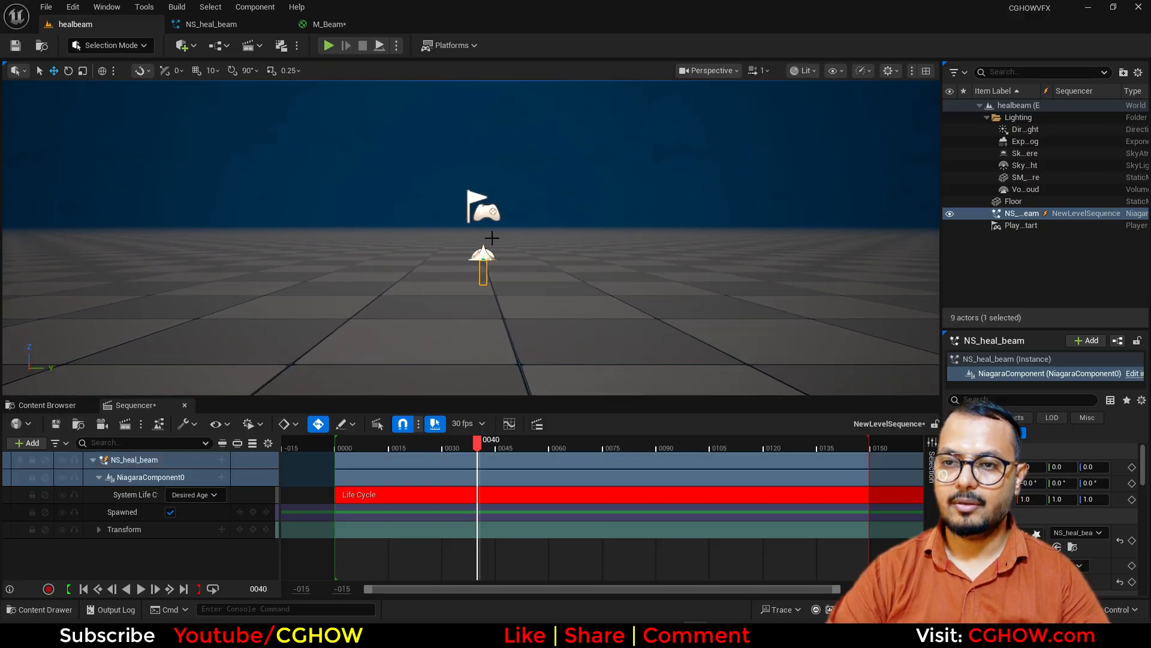
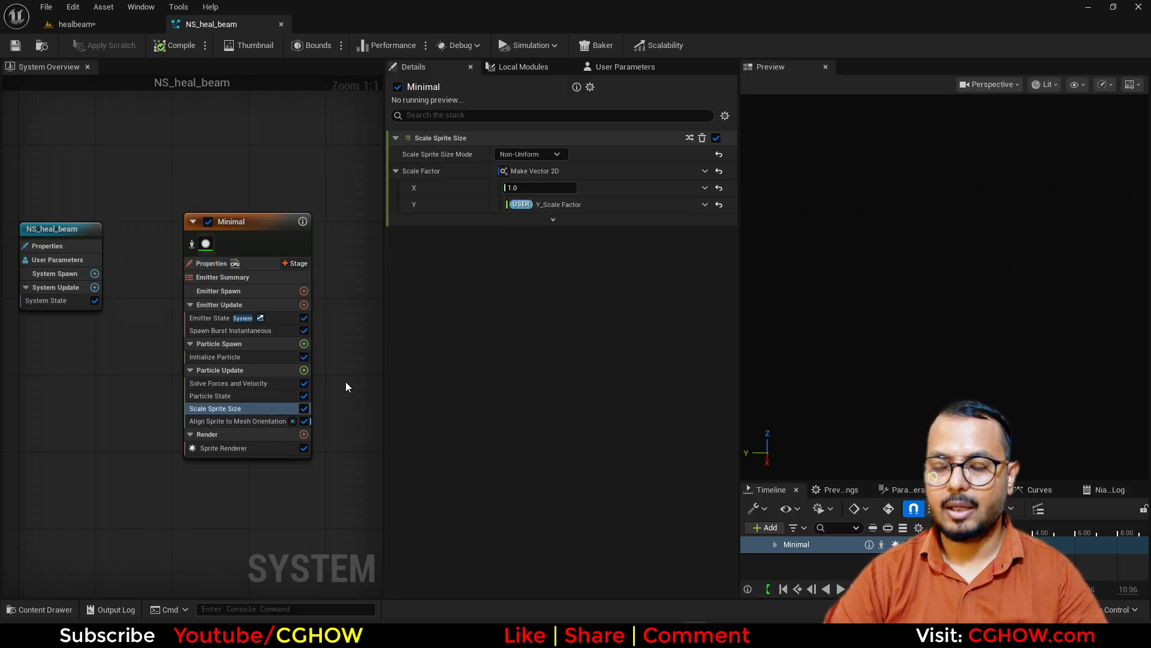
Delete the Y_Scale Factor user parameter from NS_heal_beam.
{"action": "left_click", "coordinate": [623, 67]}
{"action": "right_click", "coordinate": [462, 131]}
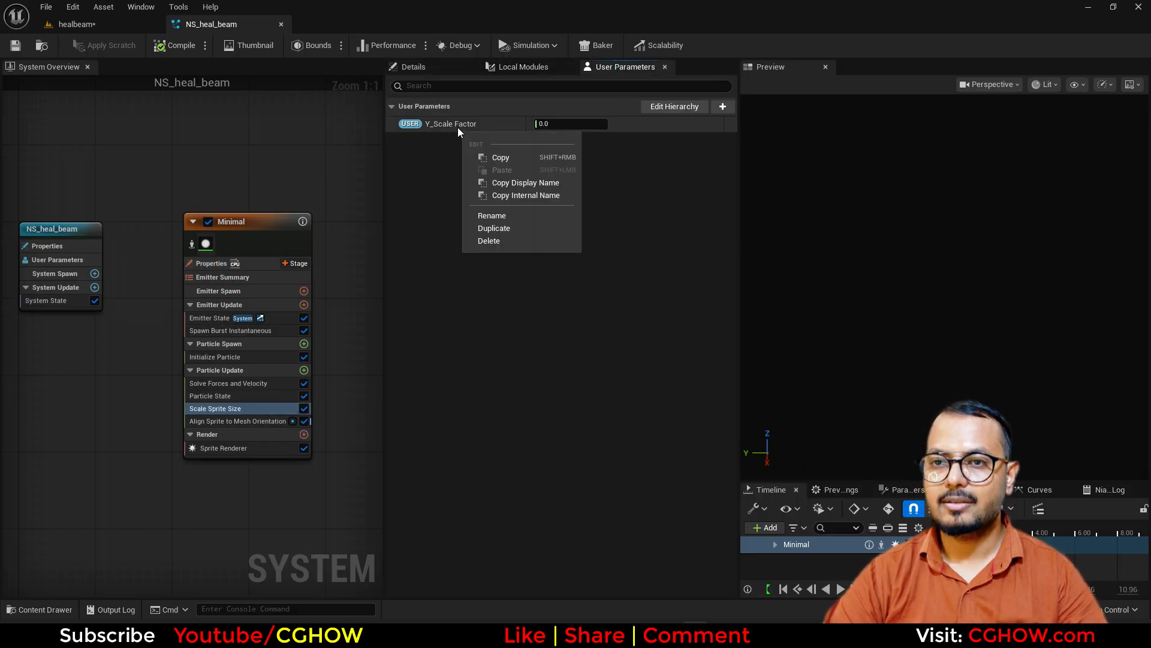
{"action": "left_click", "coordinate": [528, 244]}
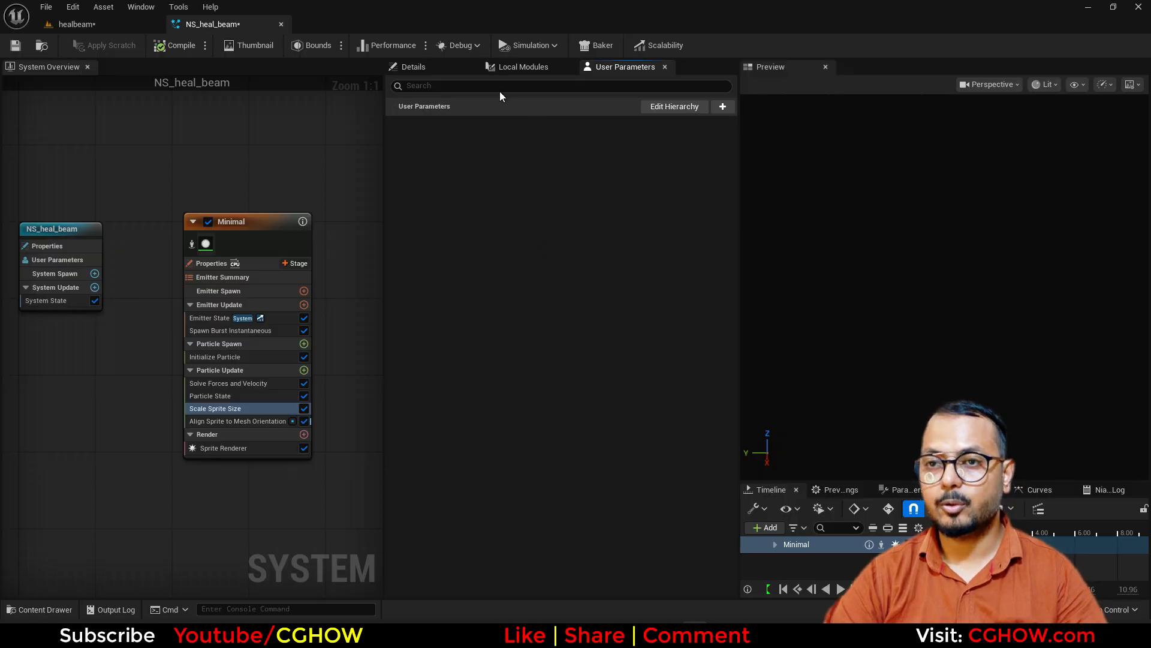
Switch Scale Sprite Size to Uniform Curve mode and place the curve's end key at time 0.2 with value 1.0.
{"action": "left_click", "coordinate": [433, 68]}
{"action": "left_click", "coordinate": [236, 407]}
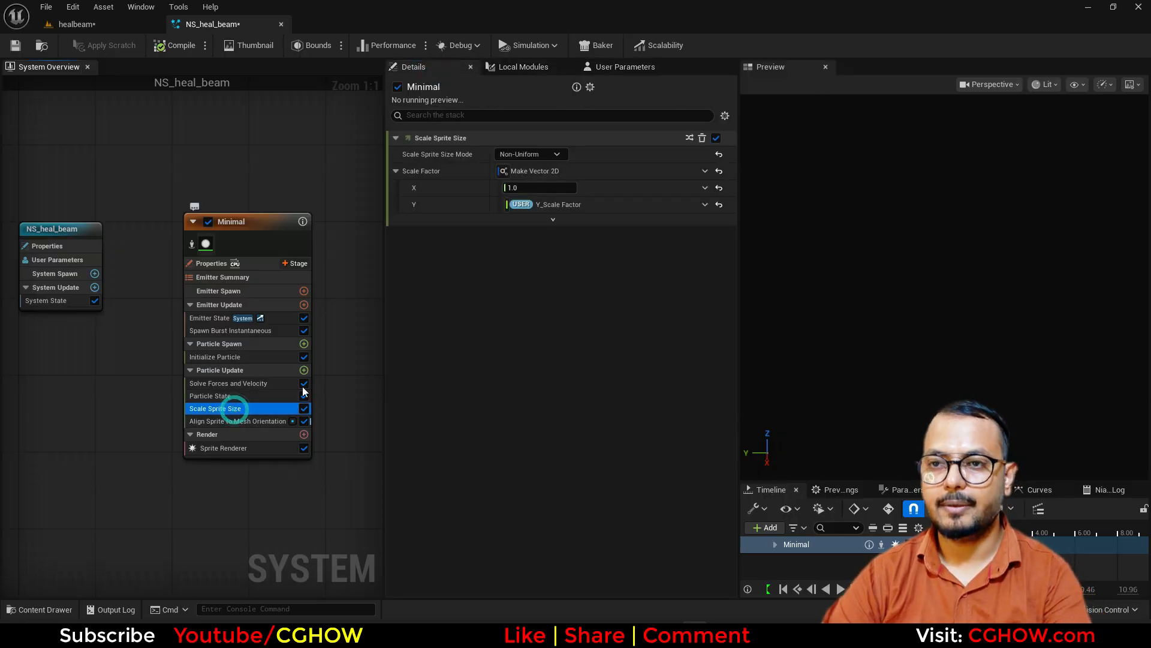
{"action": "left_click", "coordinate": [560, 157]}
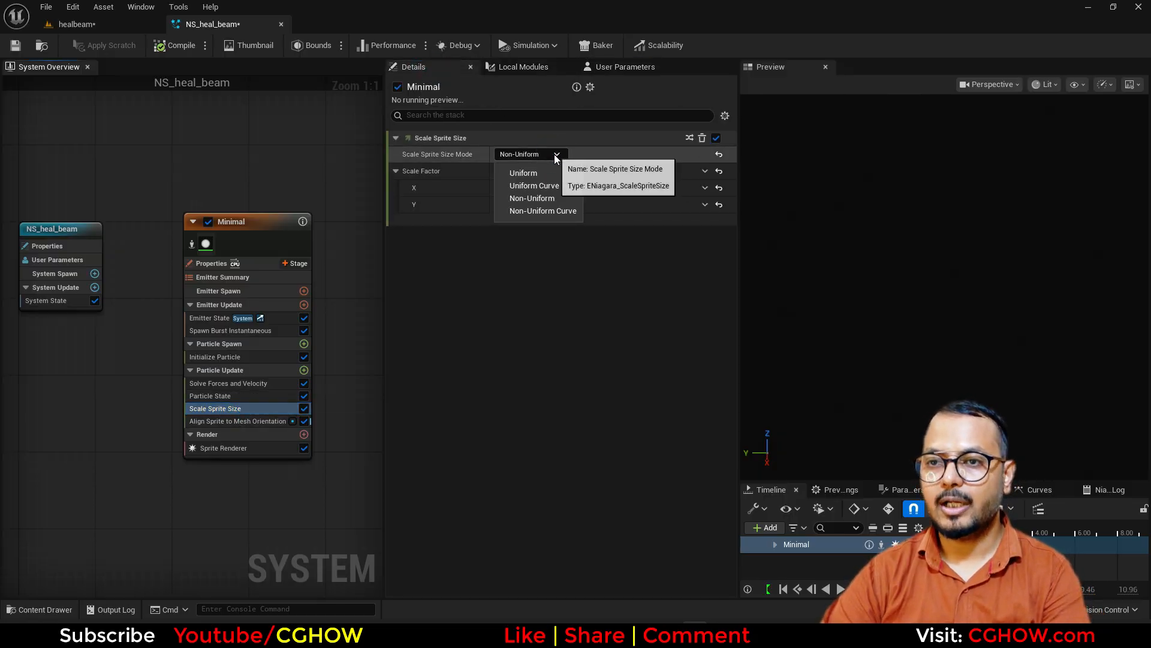
{"action": "left_click", "coordinate": [552, 187]}
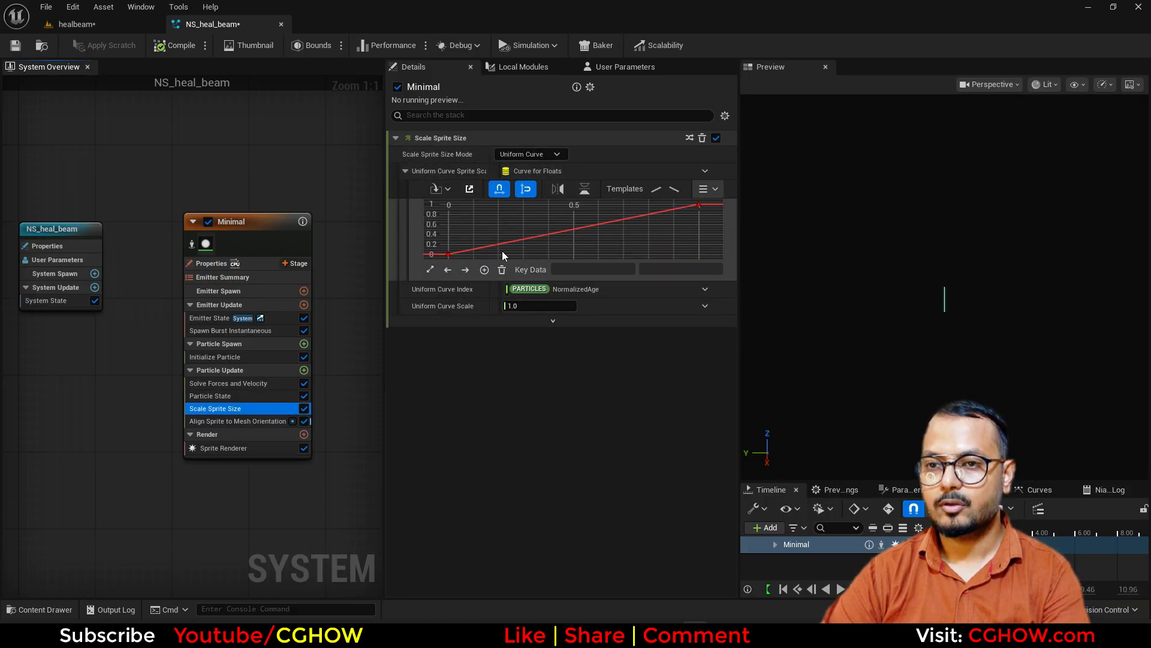
{"action": "left_click_drag", "start_coordinate": [438, 262], "coordinate": [438, 260]}
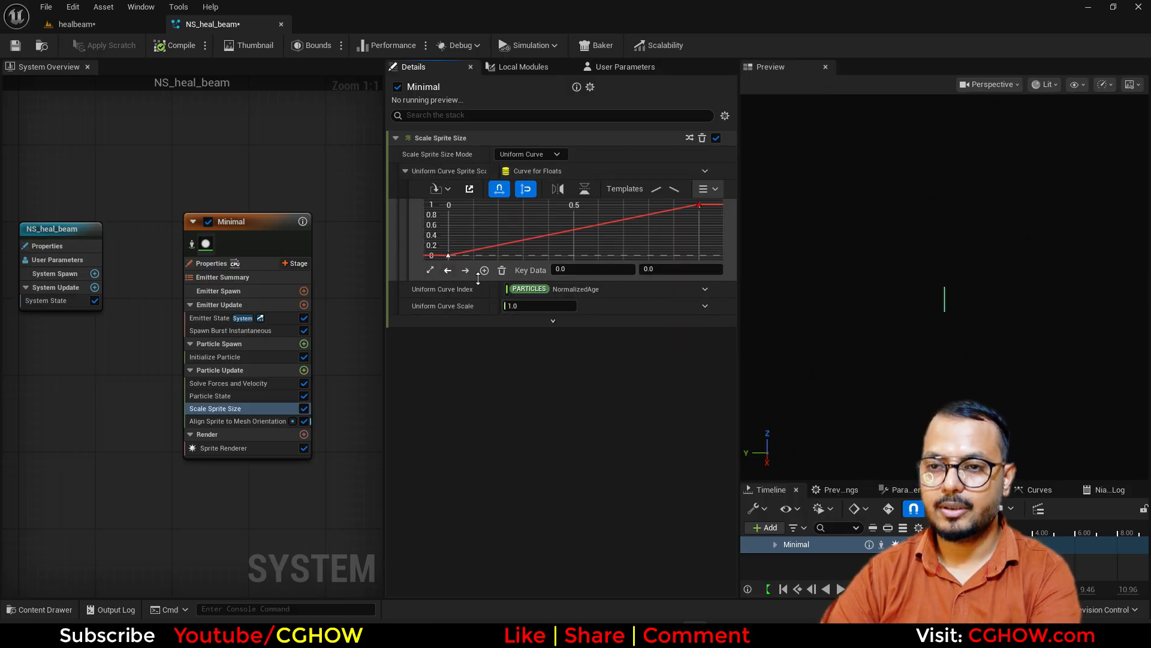
{"action": "left_click_drag", "start_coordinate": [677, 237], "coordinate": [706, 202]}
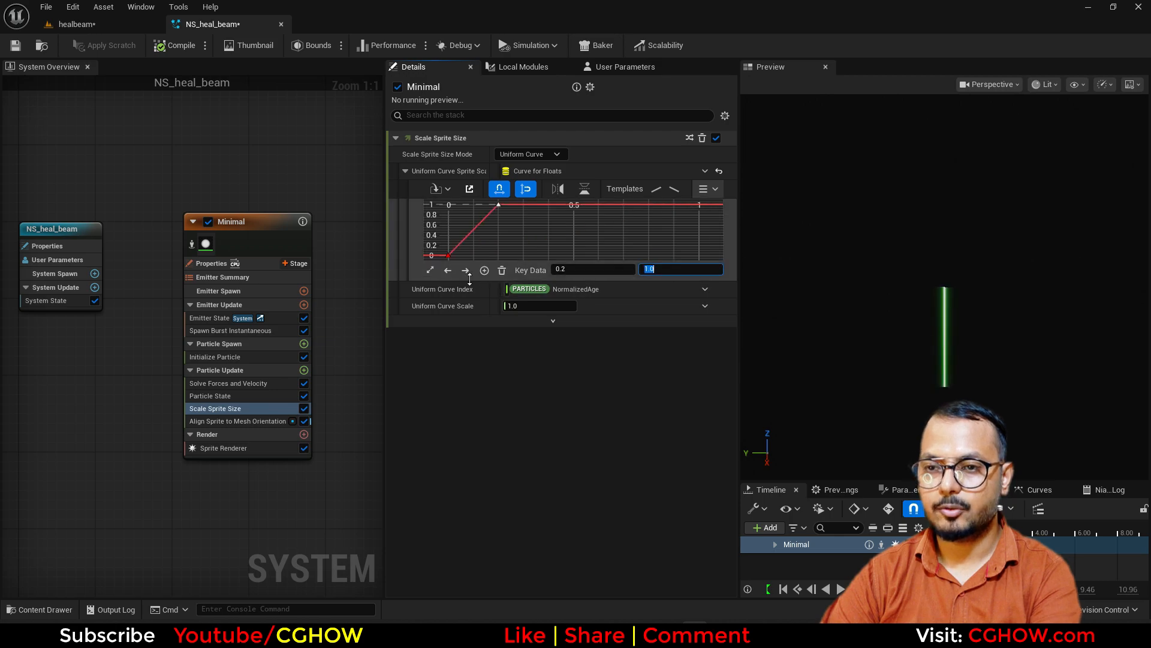
{"action": "left_click", "coordinate": [431, 272]}
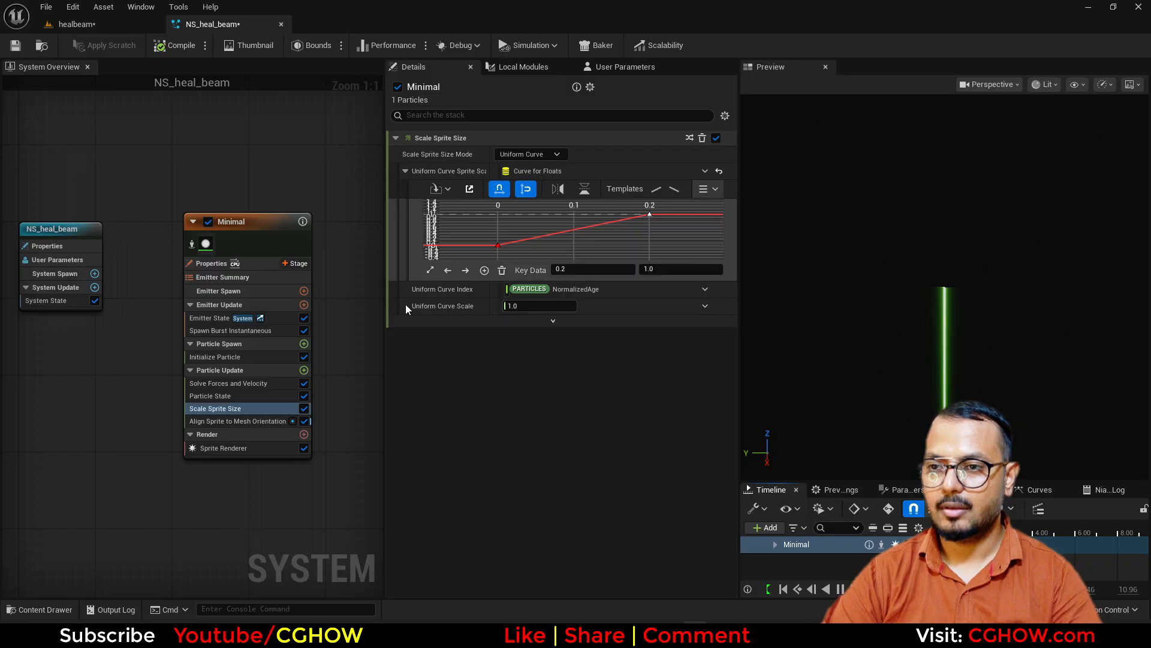
Set the particle Lifetime in Initialize Particle to 2.0.
{"action": "left_click", "coordinate": [226, 358]}
{"action": "left_click", "coordinate": [540, 201]}
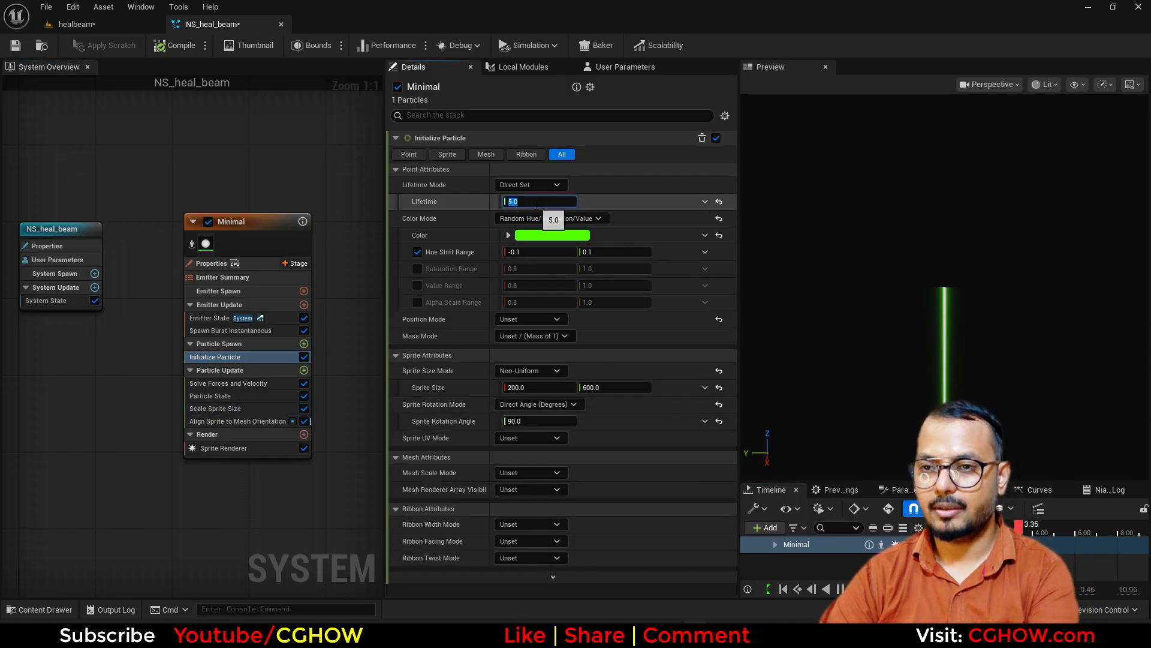
{"action": "type", "text": "2"}
{"action": "key", "text": "Return"}
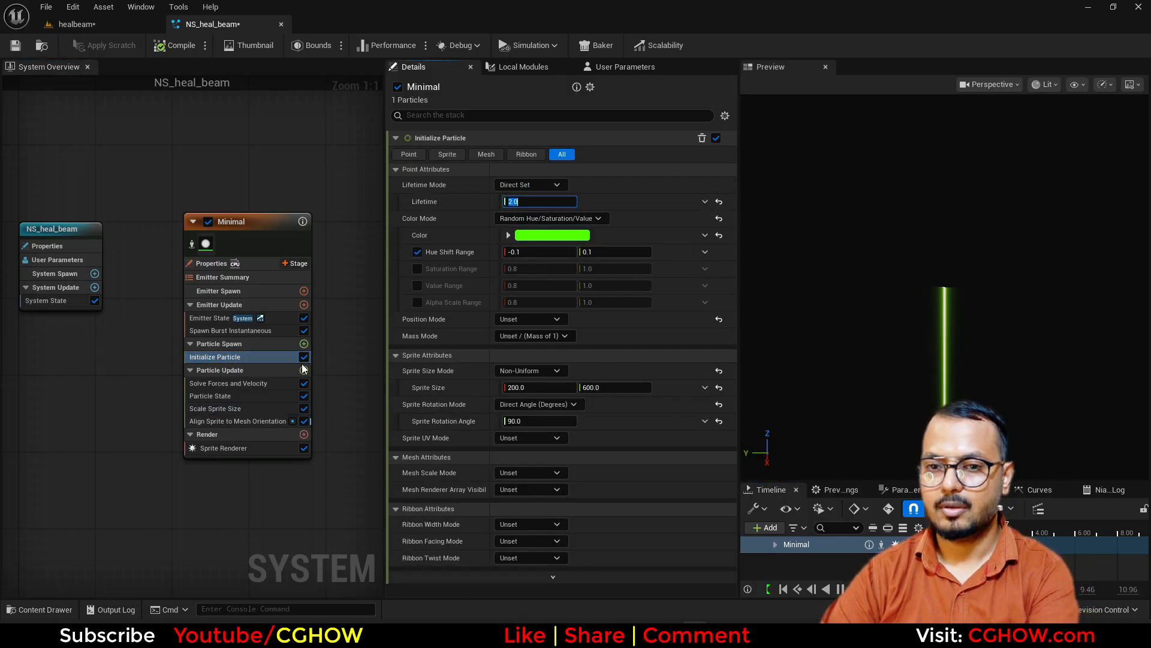
Switch Scale Sprite Size to Non-Uniform Curve mode and delete the starting key of the X curve.
{"action": "left_click", "coordinate": [223, 409]}
{"action": "left_click", "coordinate": [533, 155]}
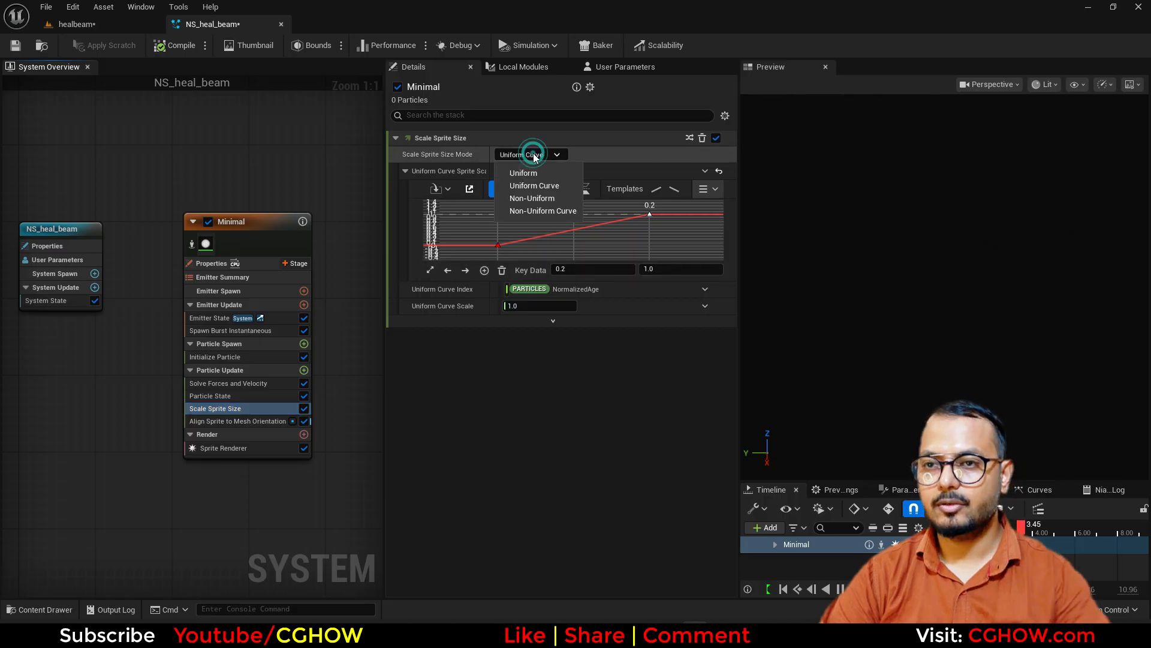
{"action": "left_click", "coordinate": [543, 210]}
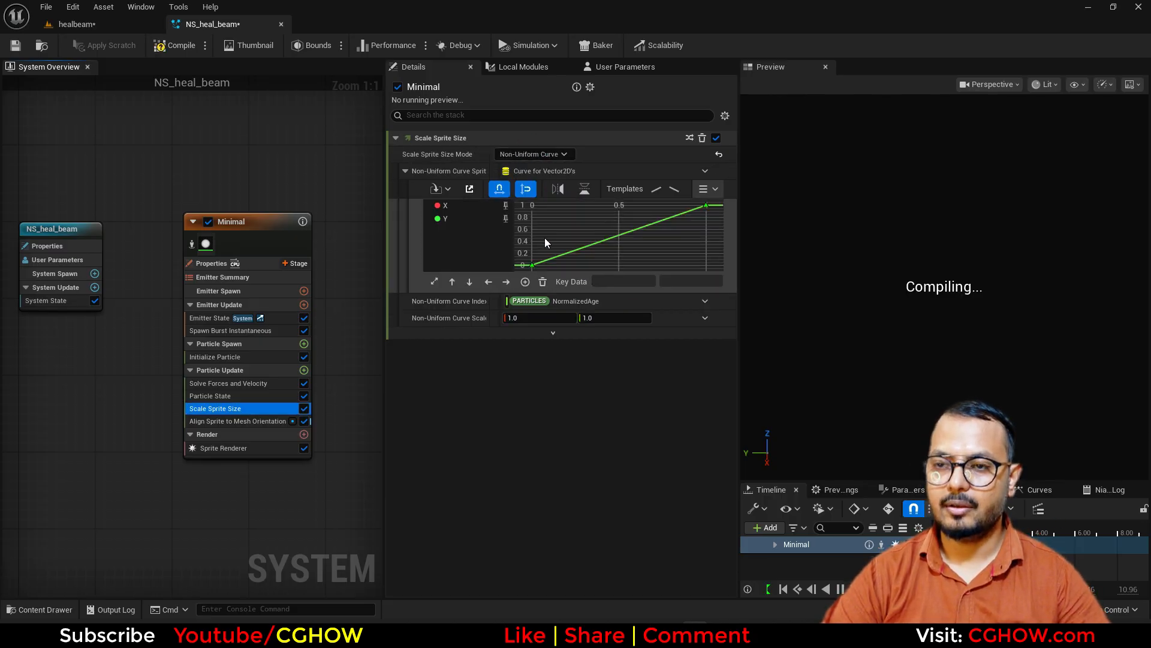
{"action": "left_click", "coordinate": [505, 218]}
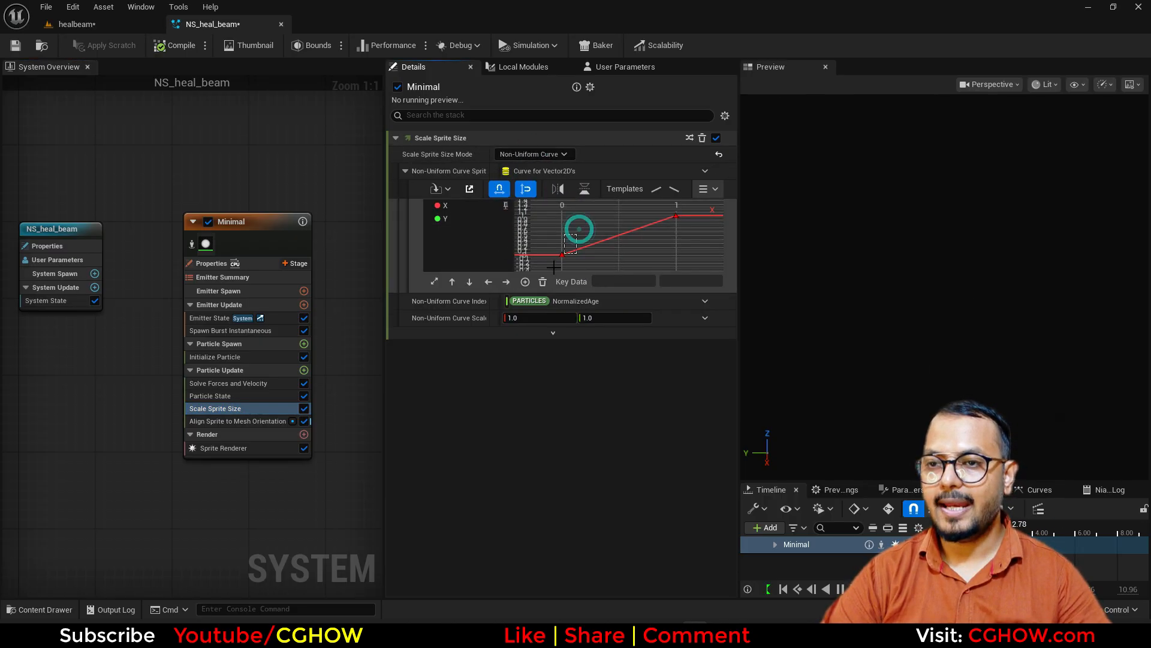
{"action": "key", "text": "Delete"}
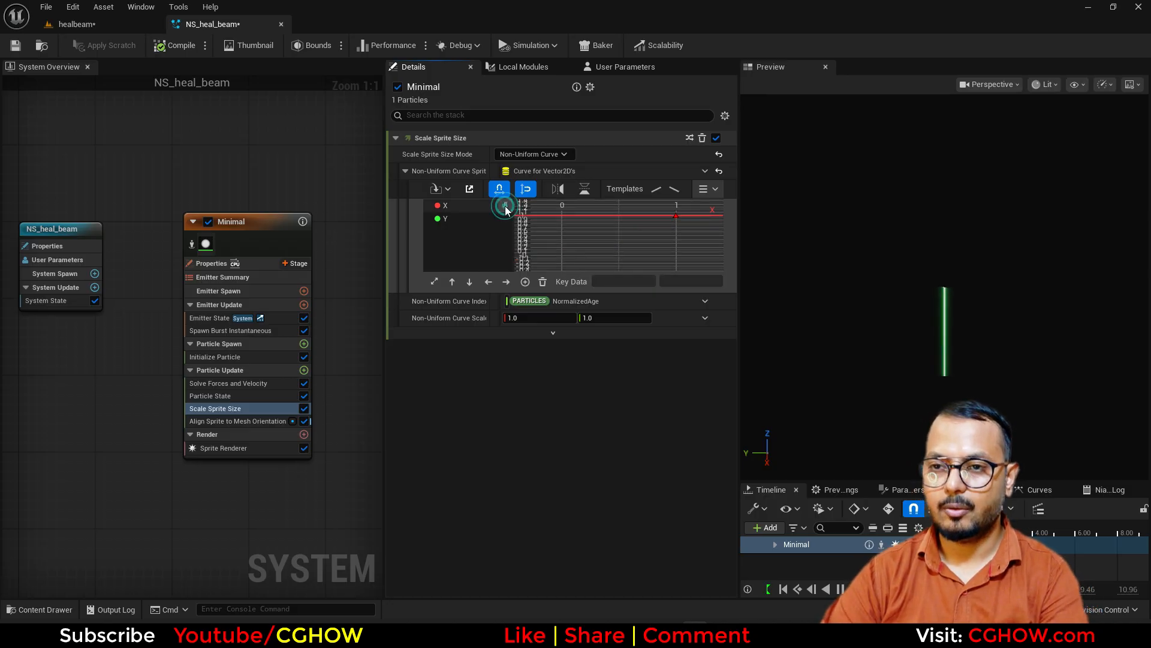
Set the Y curve's end key to time 0.001 with value 1.0, and set the Initialize Particle Lifetime to 1.0.
{"action": "left_click", "coordinate": [505, 206]}
{"action": "left_click", "coordinate": [506, 219]}
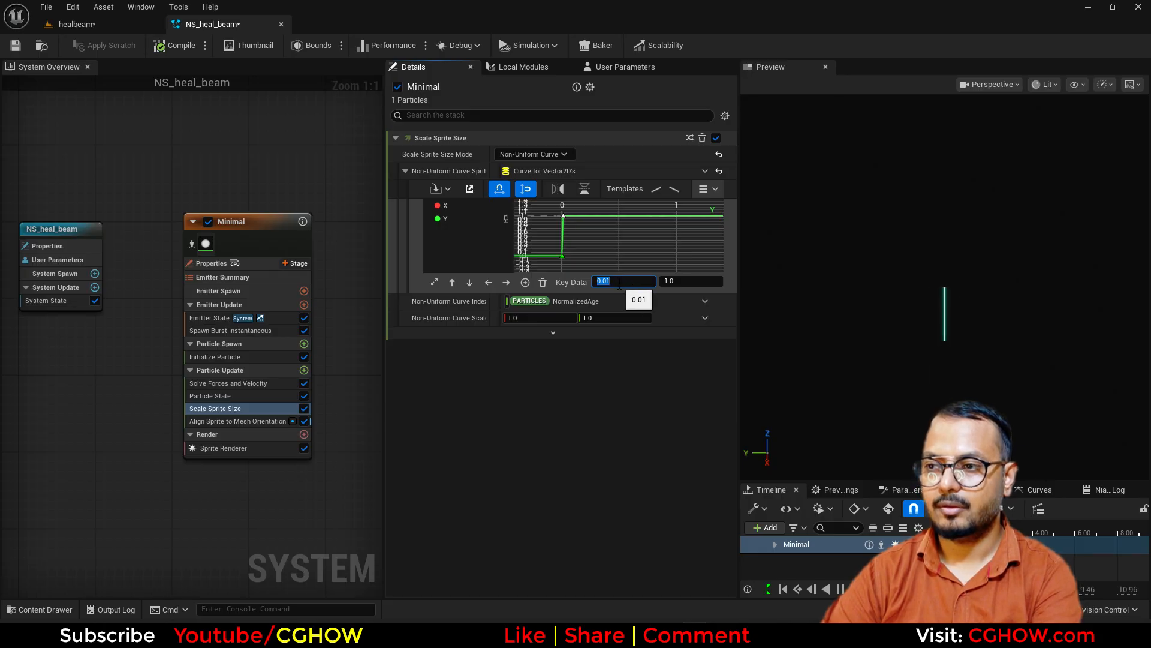
{"action": "left_click", "coordinate": [620, 285]}
{"action": "type", "text": ".001"}
{"action": "key", "text": "Return"}
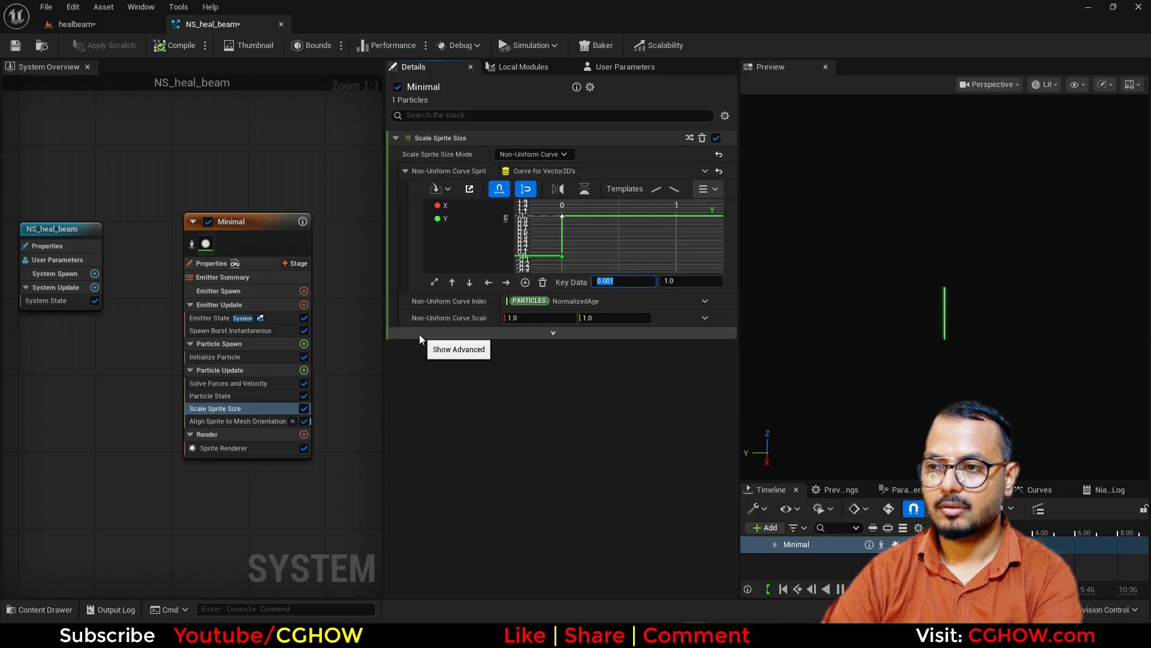
{"action": "left_click", "coordinate": [241, 357]}
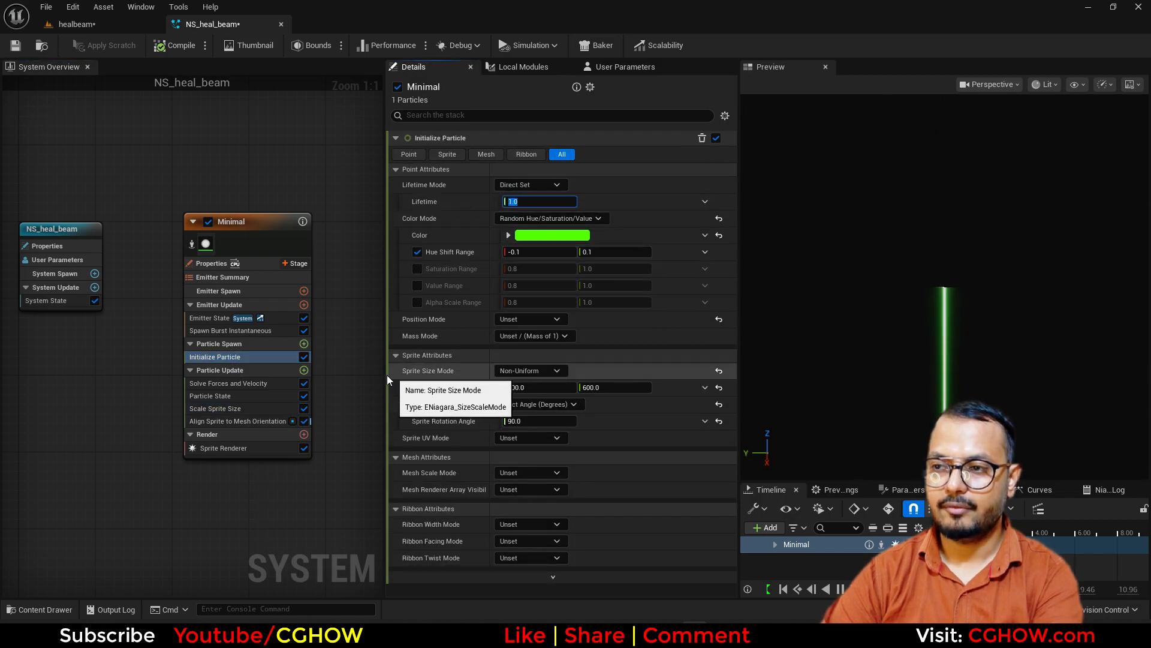
Add a second key to the Scale Sprite Size X curve and set the first key's time to 0.7.
{"action": "left_click", "coordinate": [222, 409]}
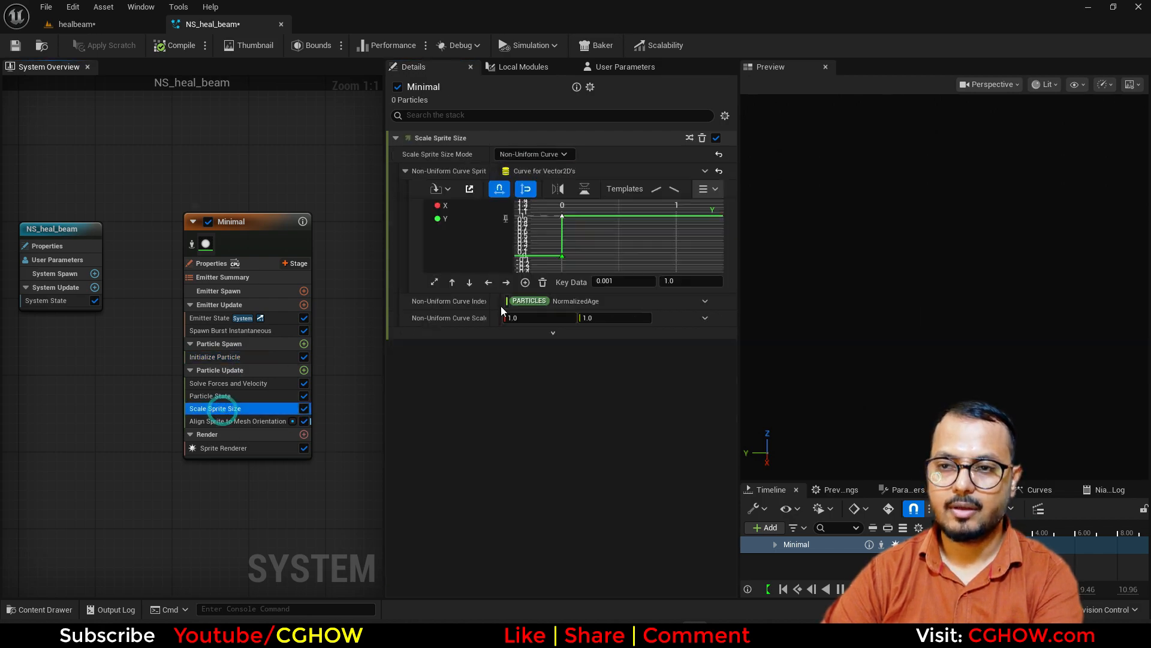
{"action": "left_click", "coordinate": [509, 206]}
{"action": "middle_click", "coordinate": [656, 235]}
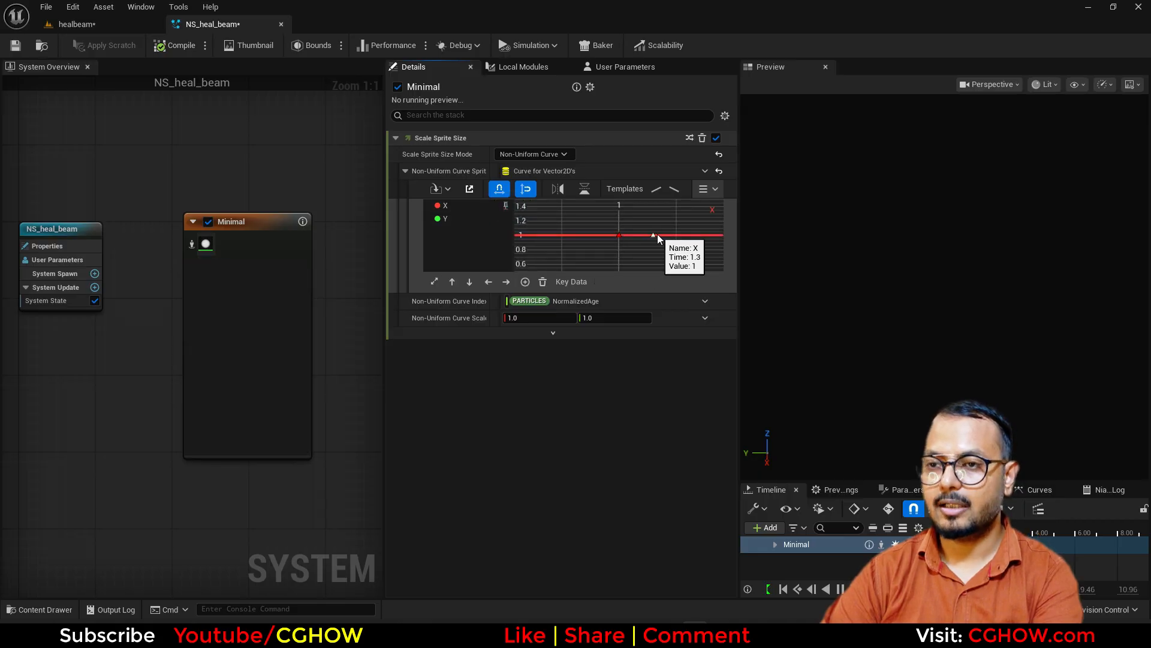
{"action": "left_click_drag", "start_coordinate": [628, 217], "coordinate": [606, 261]}
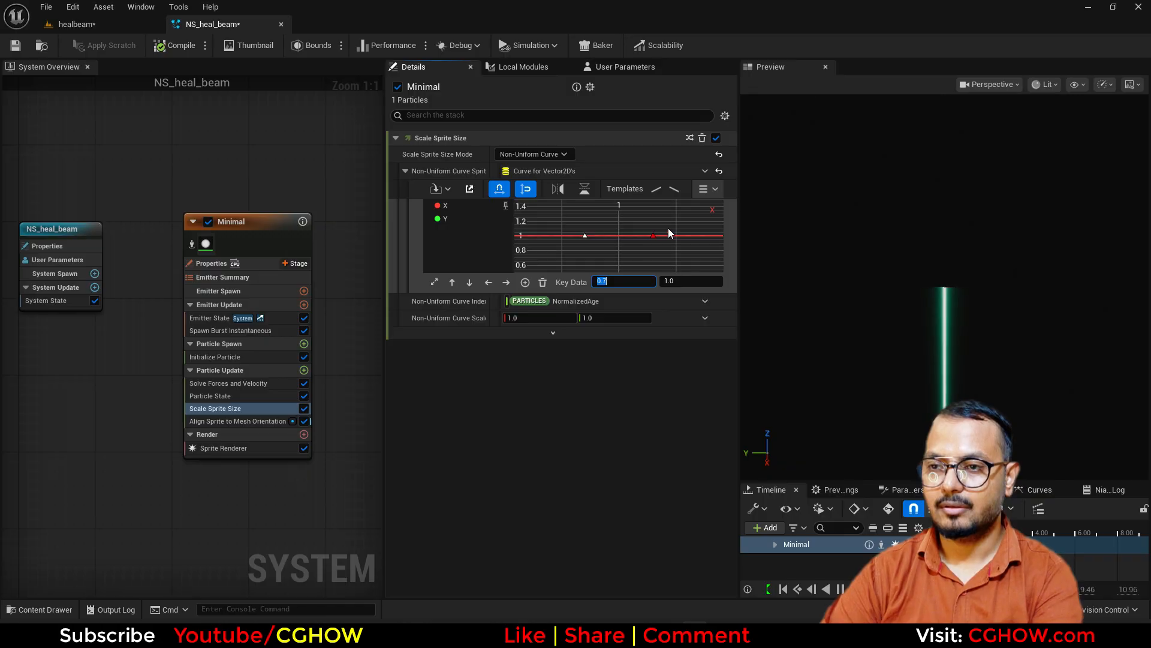
Set the X curve's last key to time 1.0 and value 0.0, and fit the curve in its graph.
{"action": "left_click", "coordinate": [653, 236]}
{"action": "left_click", "coordinate": [635, 280]}
{"action": "type", "text": "1"}
{"action": "key", "text": "Return"}
{"action": "left_click", "coordinate": [691, 281]}
{"action": "type", "text": "0"}
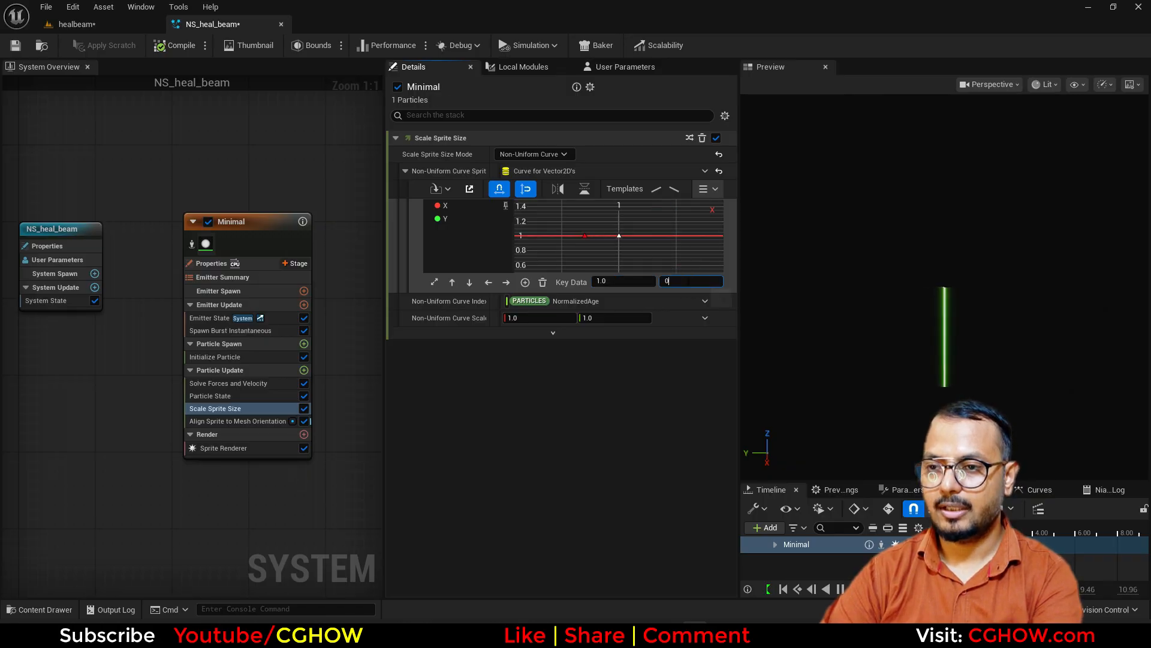
{"action": "key", "text": "Return"}
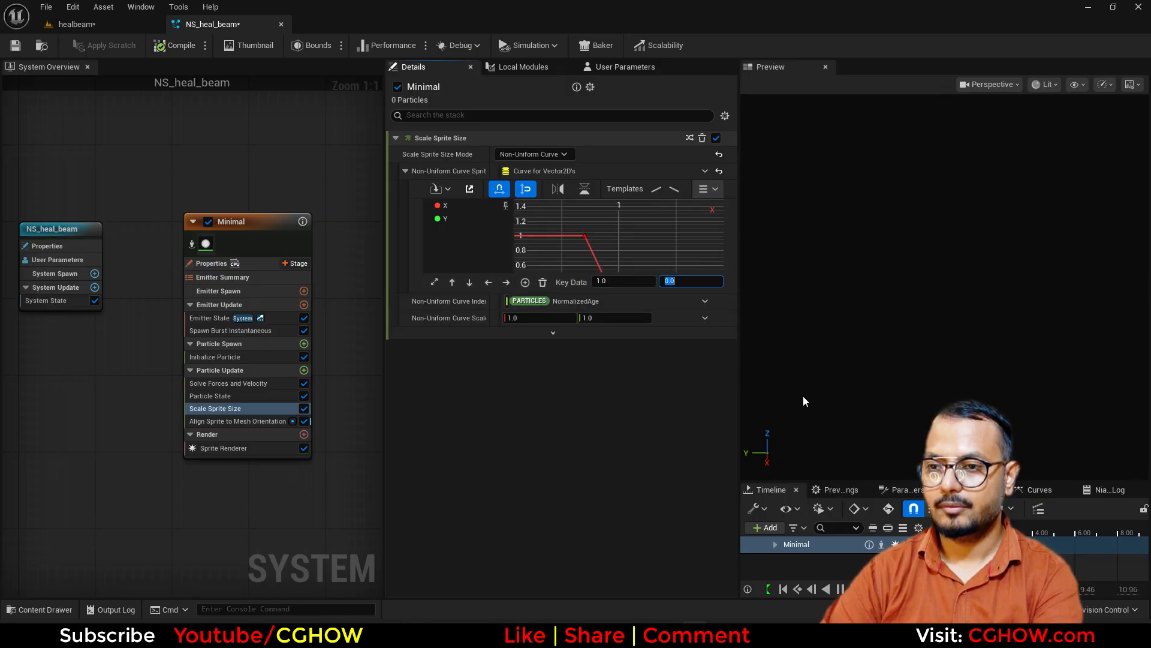
{"action": "left_click", "coordinate": [439, 281]}
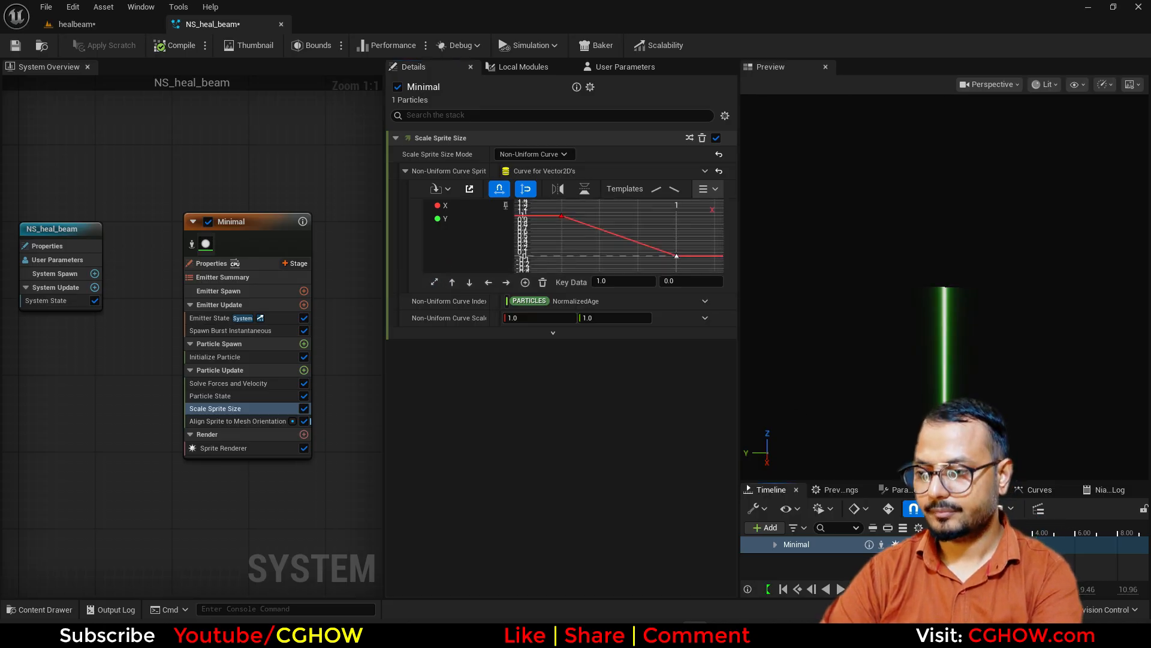
{"action": "right_click", "coordinate": [1047, 530]}
{"action": "left_click", "coordinate": [1049, 428]}
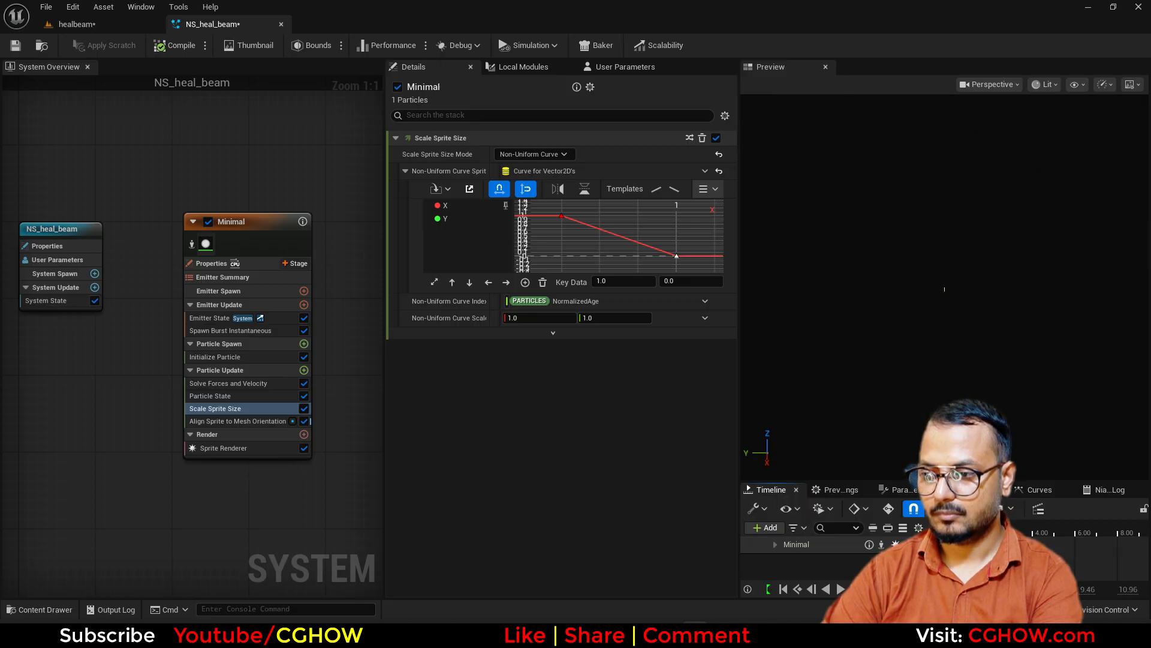
{"action": "right_click", "coordinate": [950, 532]}
{"action": "left_click", "coordinate": [1024, 414]}
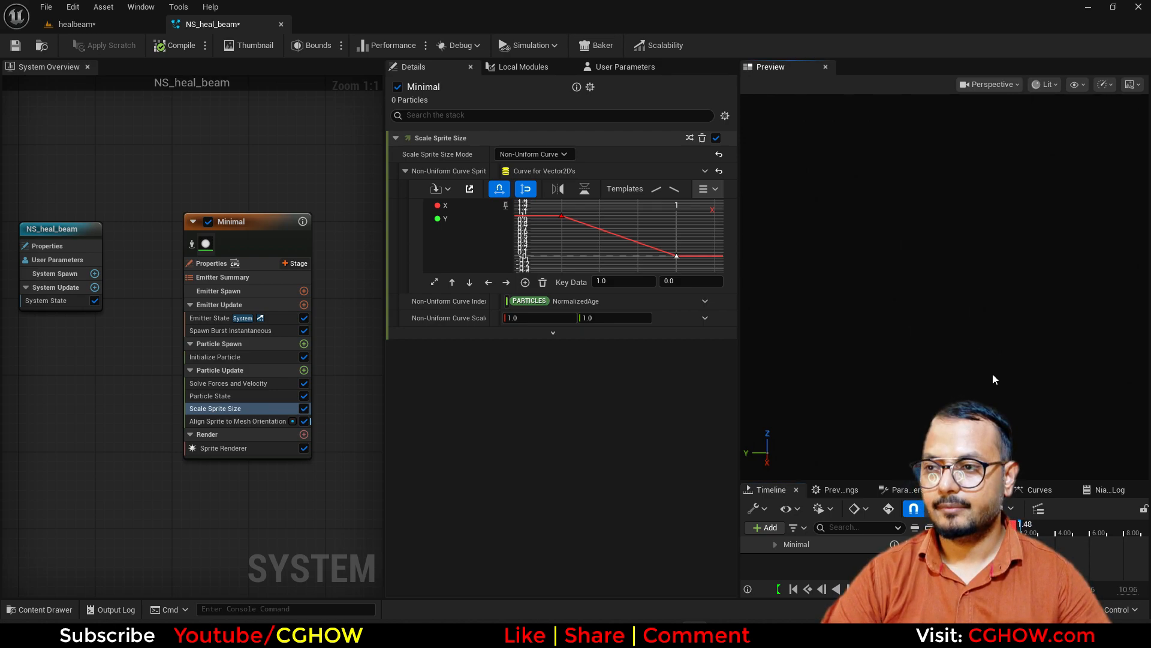
Display the X and Y scale curves together and lengthen the Minimal emitter's section in the timeline.
{"action": "left_click", "coordinate": [228, 356]}
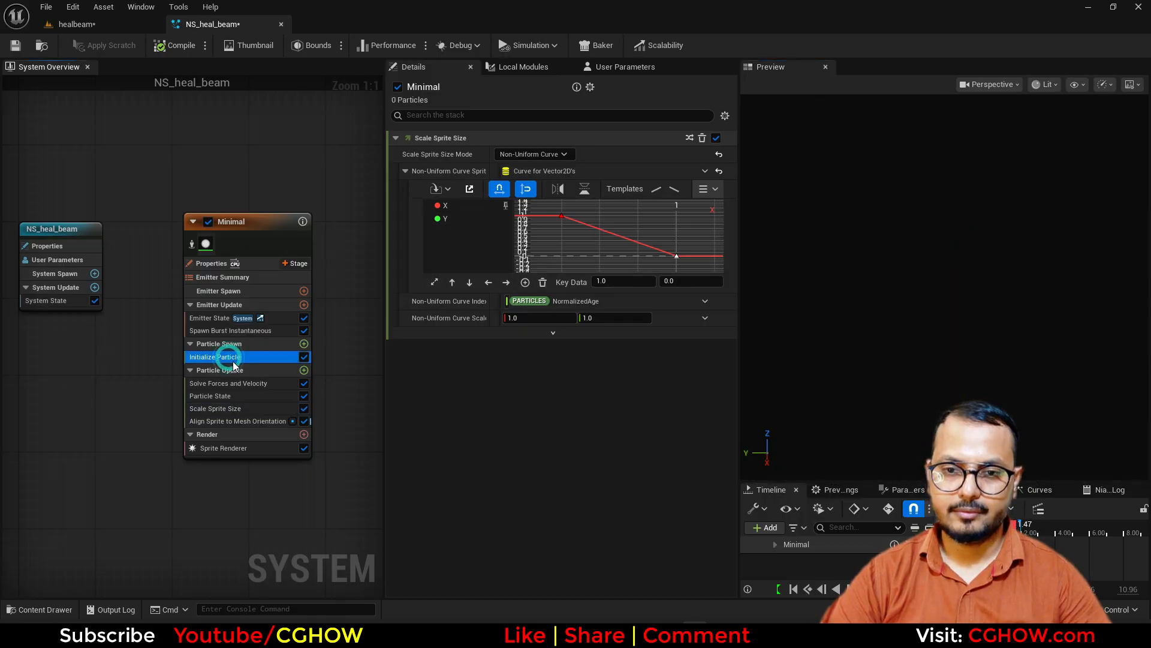
{"action": "left_click", "coordinate": [235, 408]}
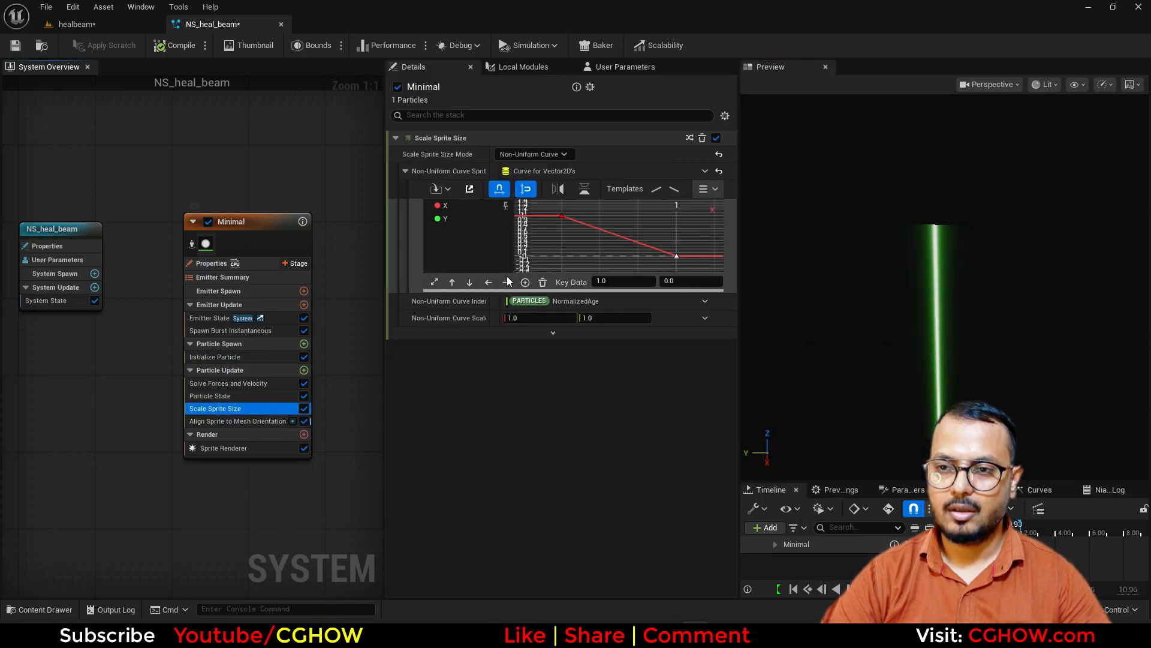
{"action": "left_click", "coordinate": [505, 219]}
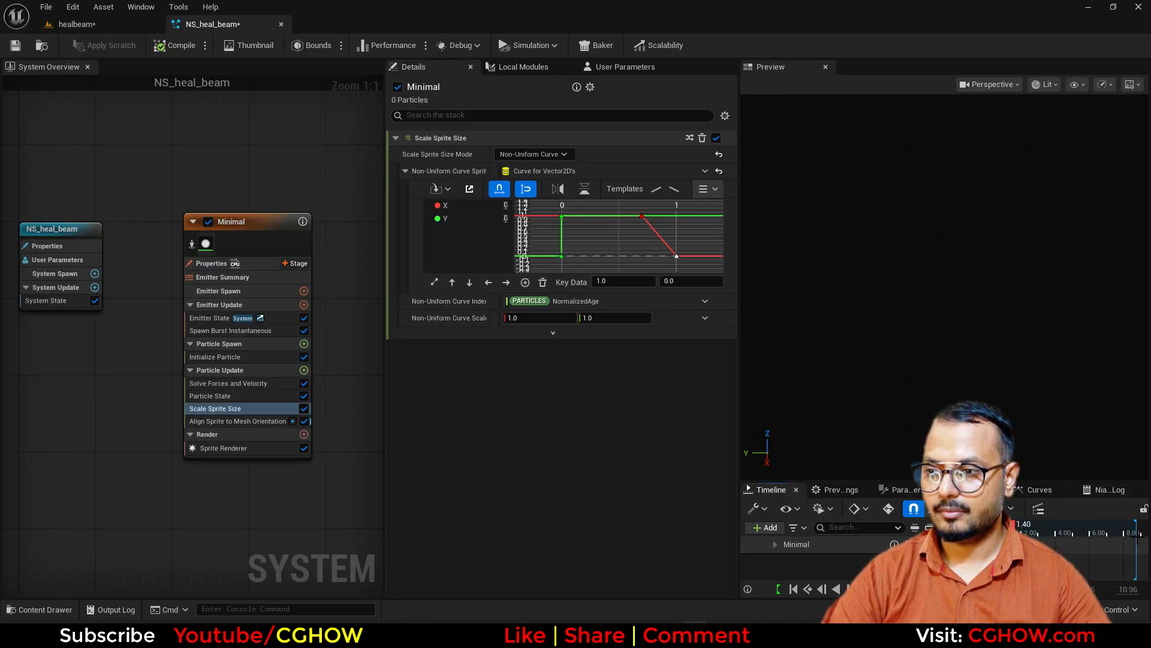
{"action": "left_click", "coordinate": [1061, 546]}
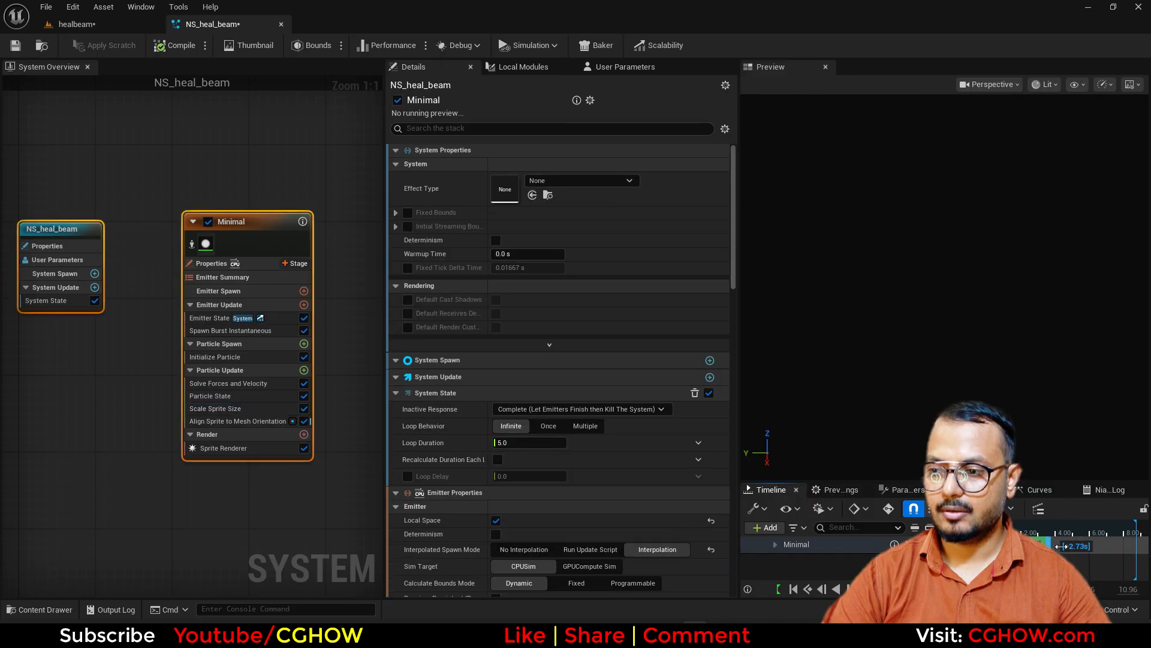
{"action": "left_click_drag", "start_coordinate": [1095, 546], "coordinate": [1095, 546]}
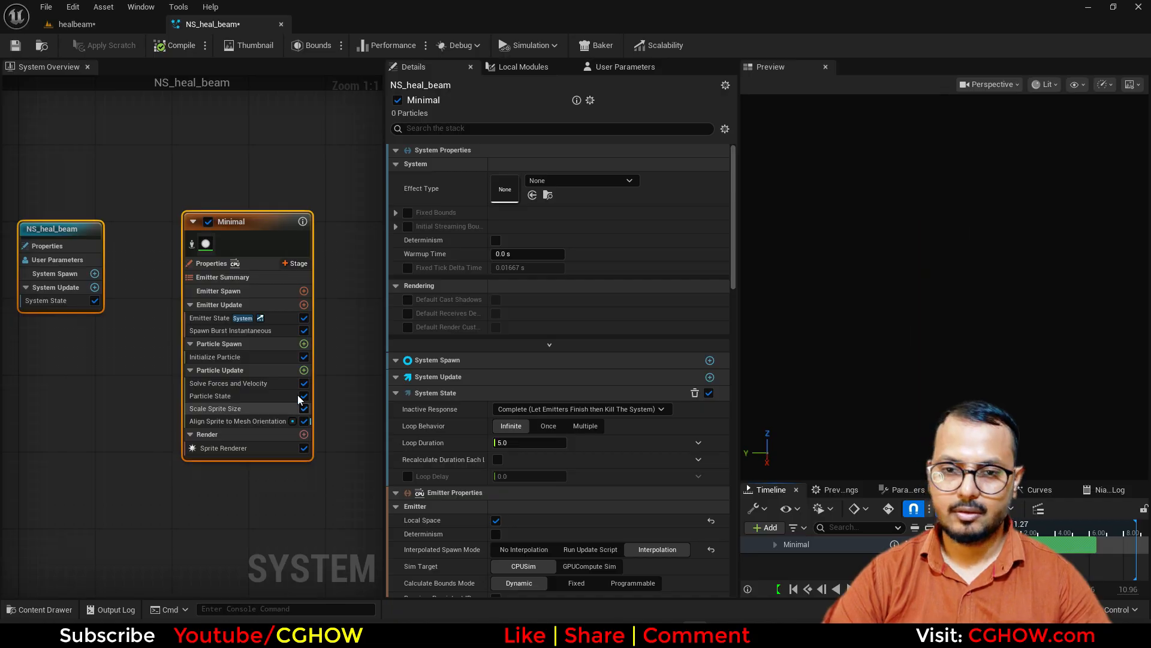
Review the Scale Sprite Size and Align Sprite to Mesh Orientation modules, and compile and save NS_heal_beam.
{"action": "left_click", "coordinate": [240, 408]}
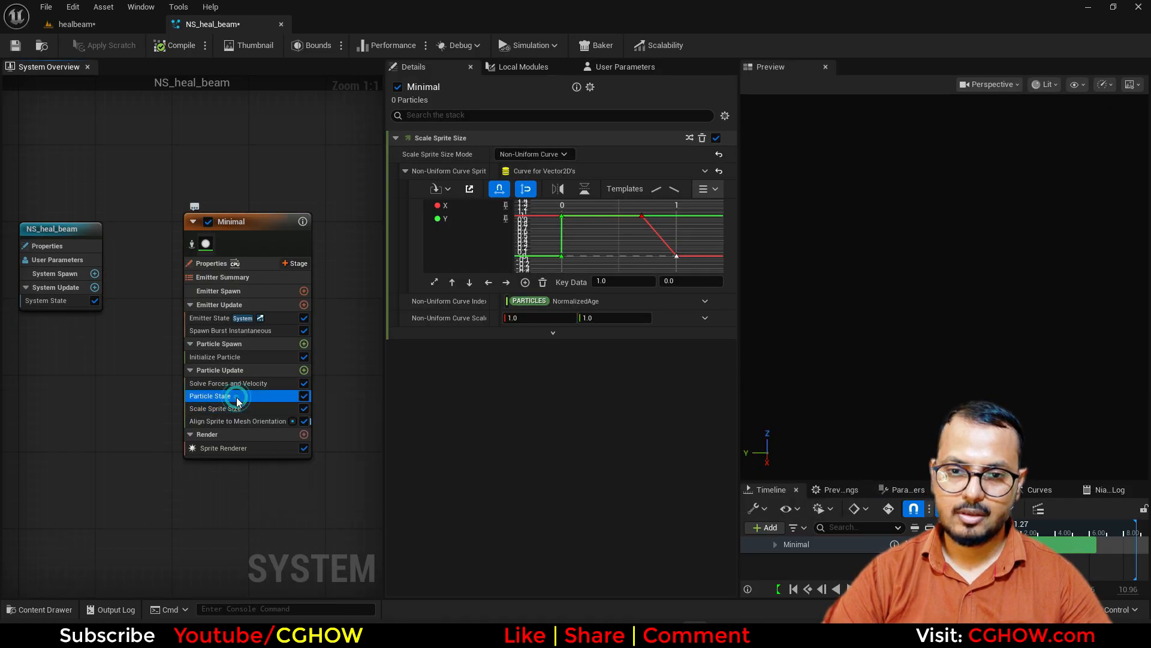
{"action": "left_click", "coordinate": [239, 421]}
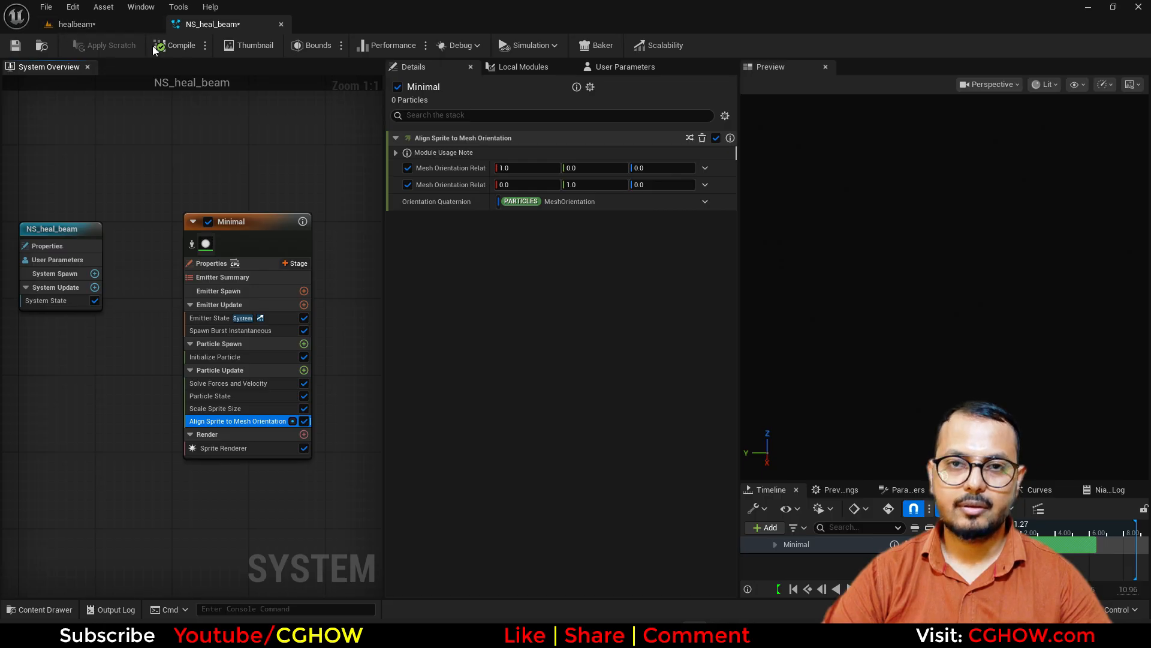
{"action": "left_click", "coordinate": [179, 47]}
{"action": "left_click", "coordinate": [18, 49]}
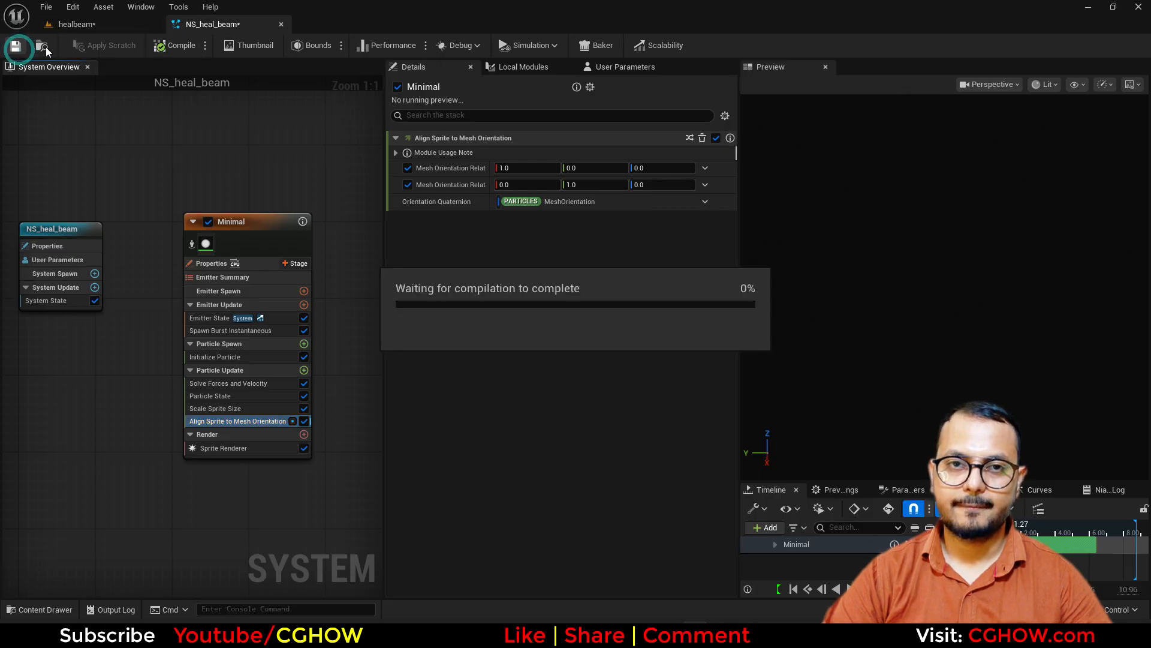
Play NewLevelSequence from its start in the healbeam level and shorten its playback range to about frame 35.
{"action": "left_click", "coordinate": [88, 26]}
{"action": "left_click", "coordinate": [84, 589]}
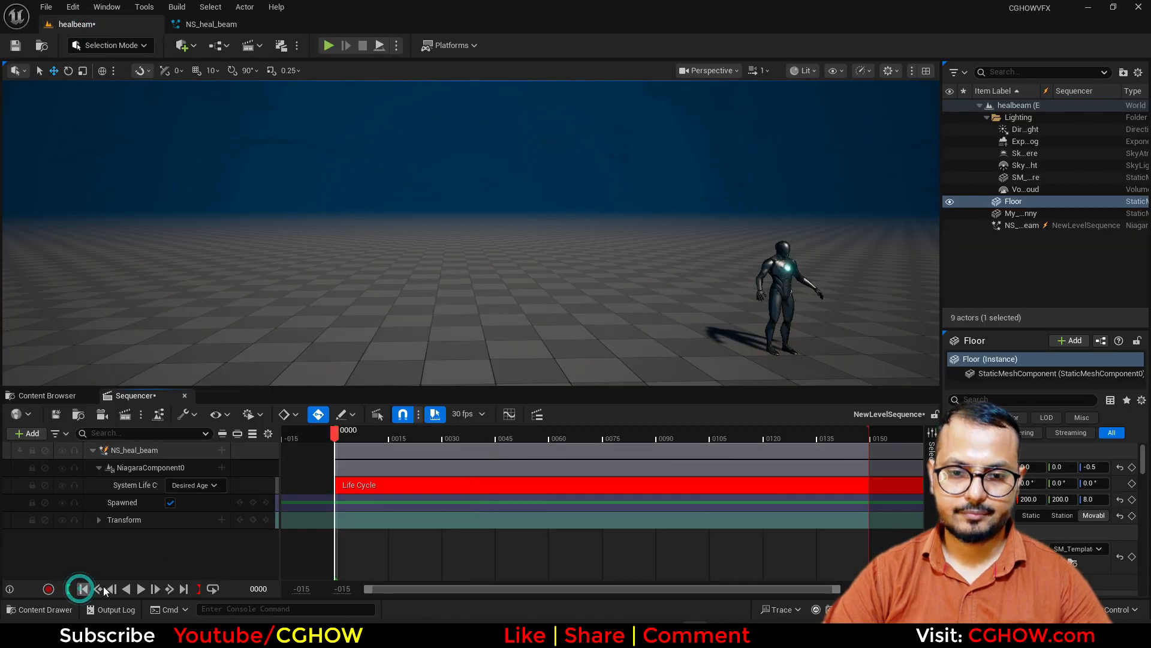
{"action": "left_click", "coordinate": [139, 589]}
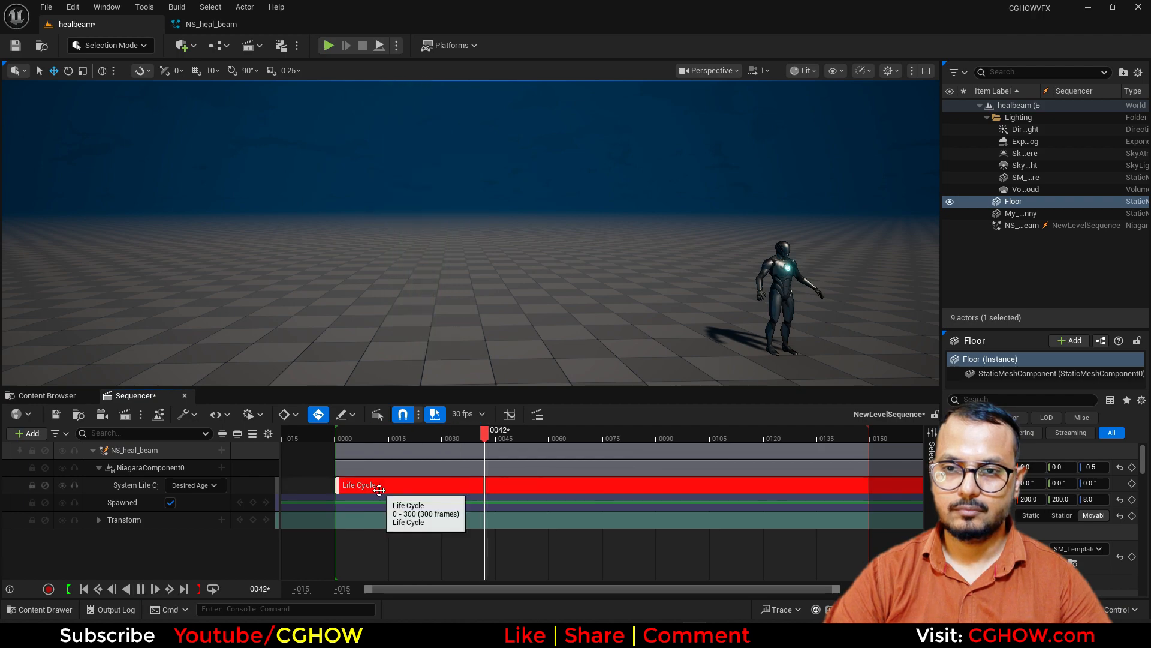
{"action": "left_click", "coordinate": [212, 24]}
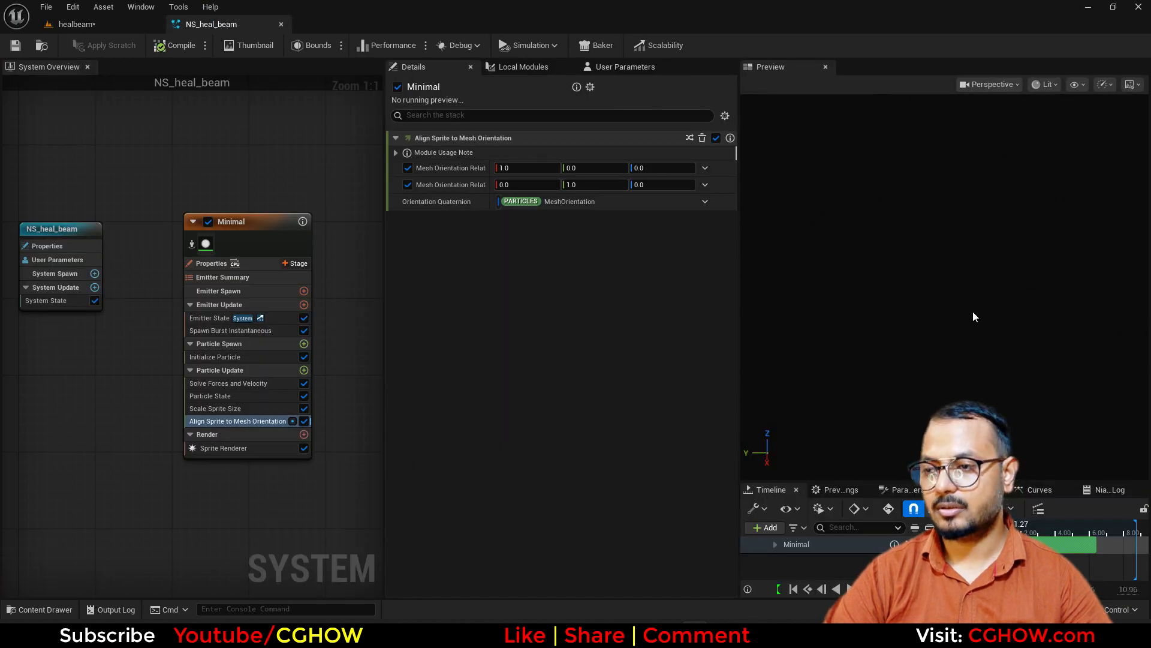
{"action": "left_click_drag", "start_coordinate": [866, 479], "coordinate": [866, 421]}
{"action": "left_click", "coordinate": [74, 24]}
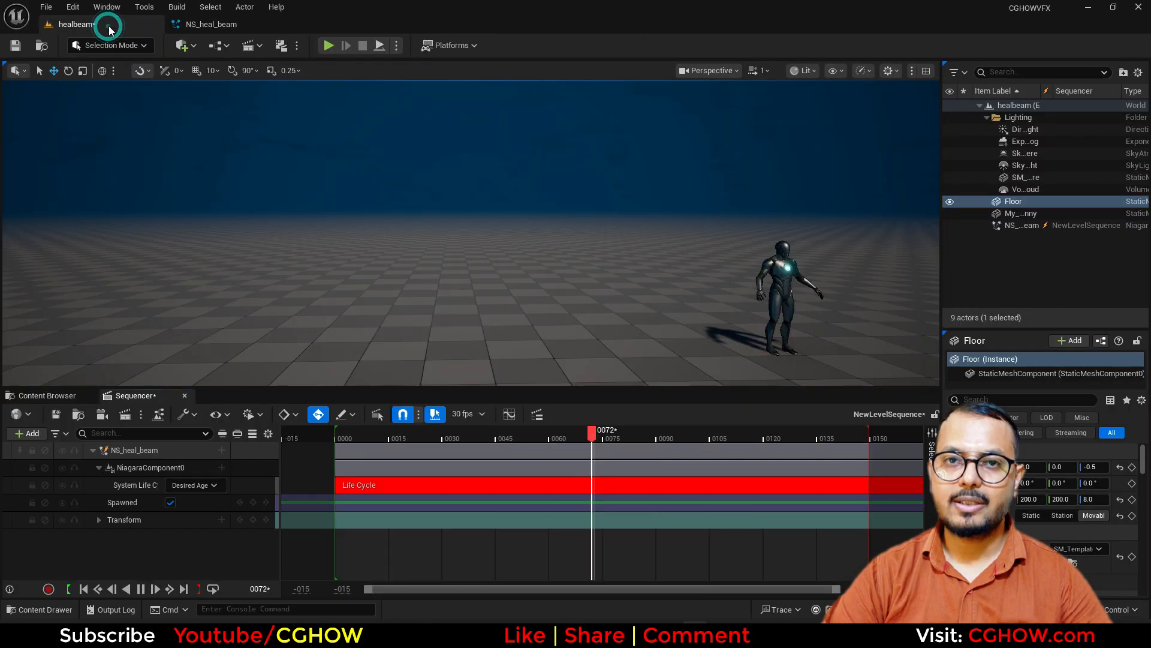
{"action": "left_click", "coordinate": [82, 590]}
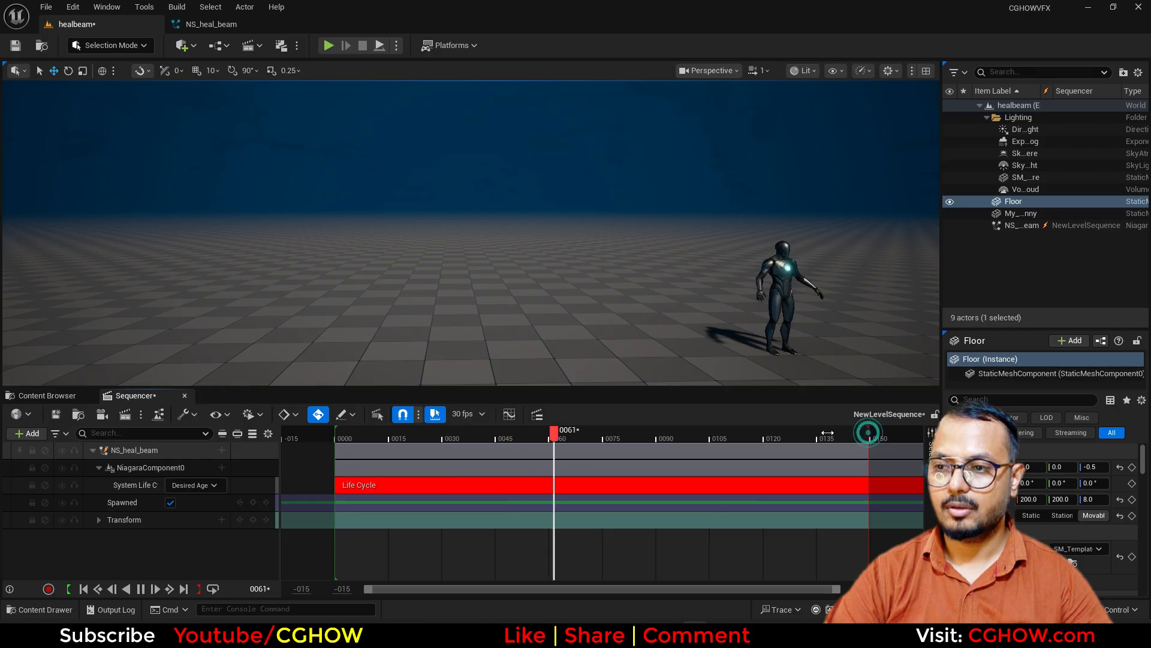
{"action": "left_click_drag", "start_coordinate": [869, 431], "coordinate": [466, 475]}
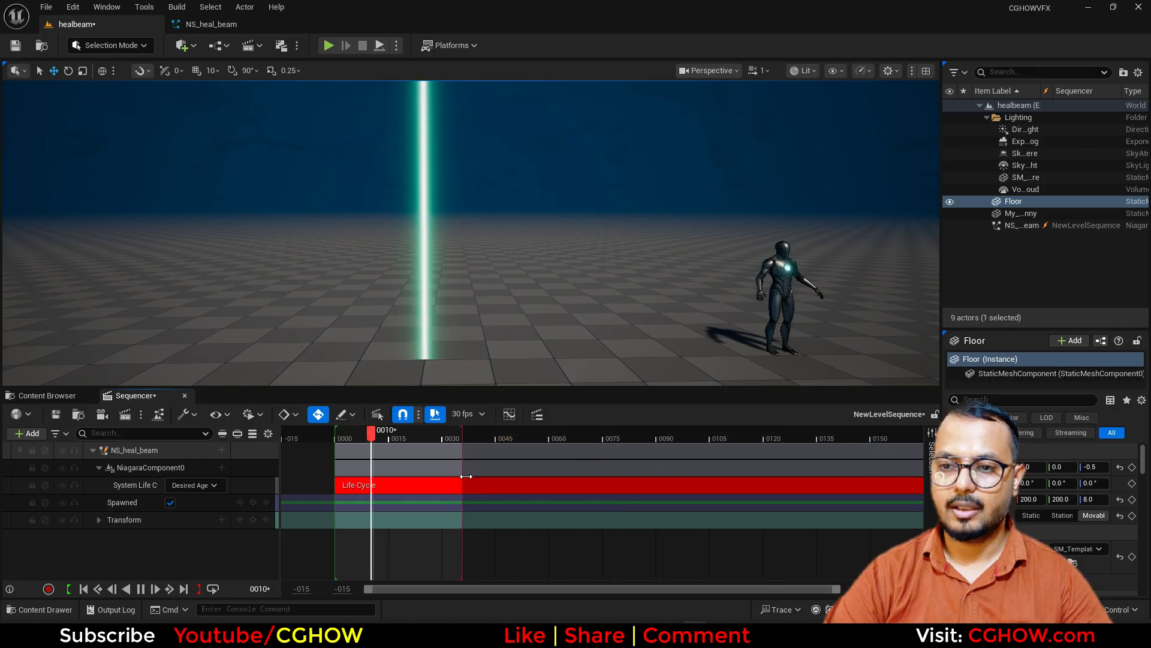
Isolate the Scale Sprite Size Y curve in NS_heal_beam, set its last key's time to 0.05, and check the beam in the level.
{"action": "left_click", "coordinate": [222, 31]}
{"action": "left_click", "coordinate": [215, 408]}
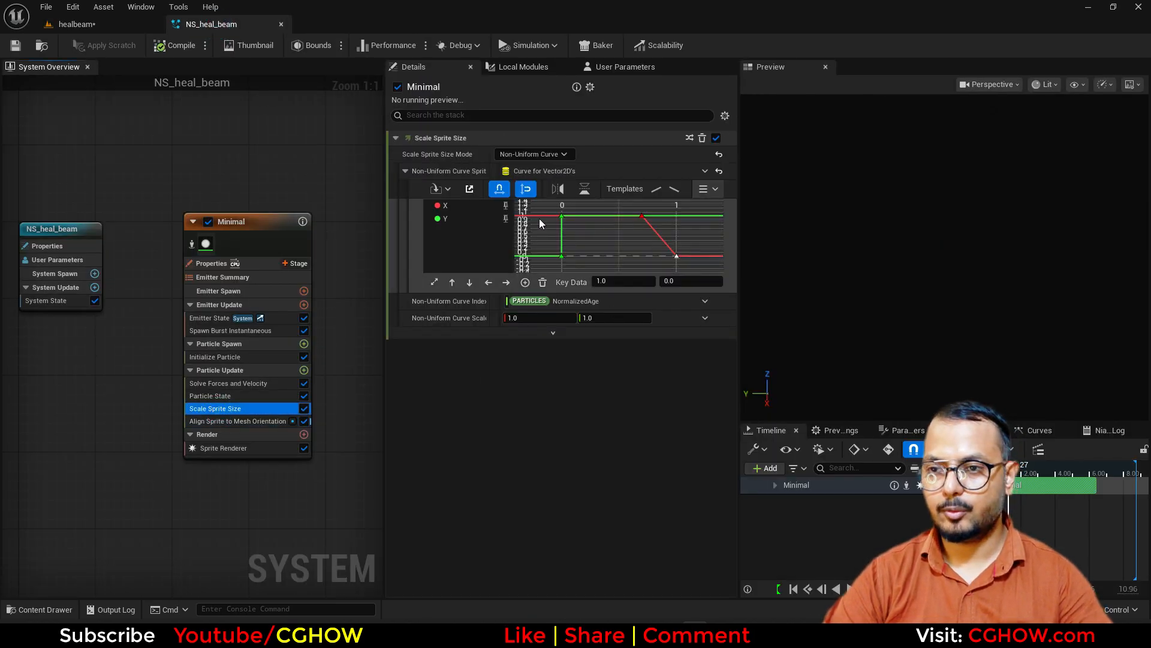
{"action": "left_click", "coordinate": [503, 217]}
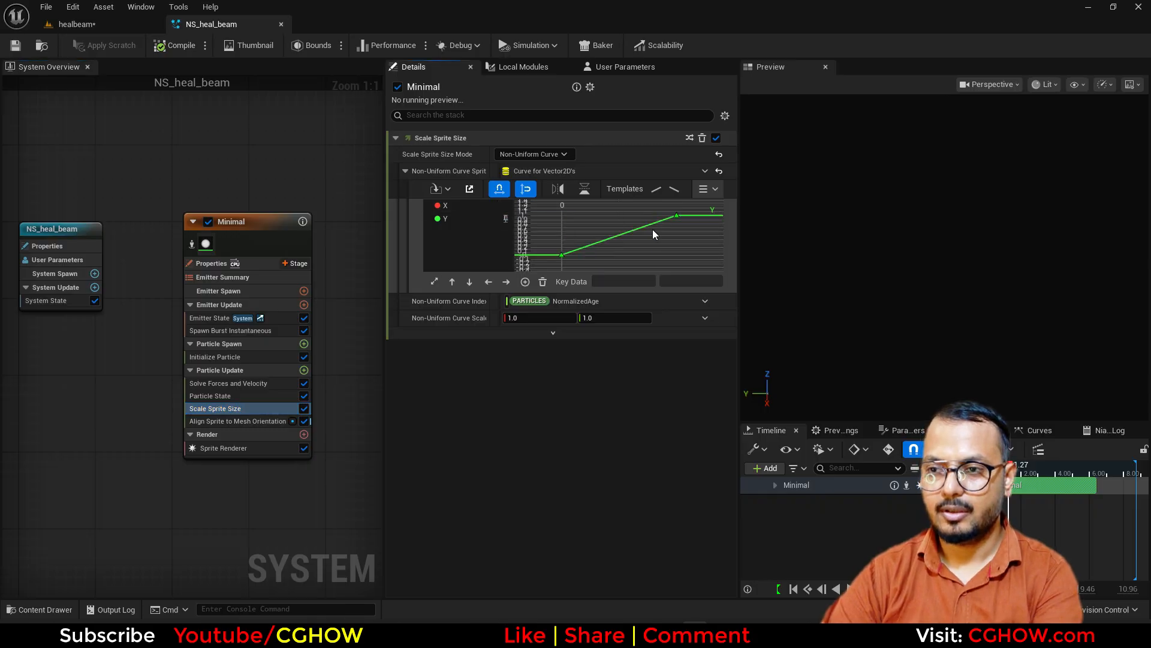
{"action": "left_click", "coordinate": [678, 215]}
{"action": "type", "text": ".05"}
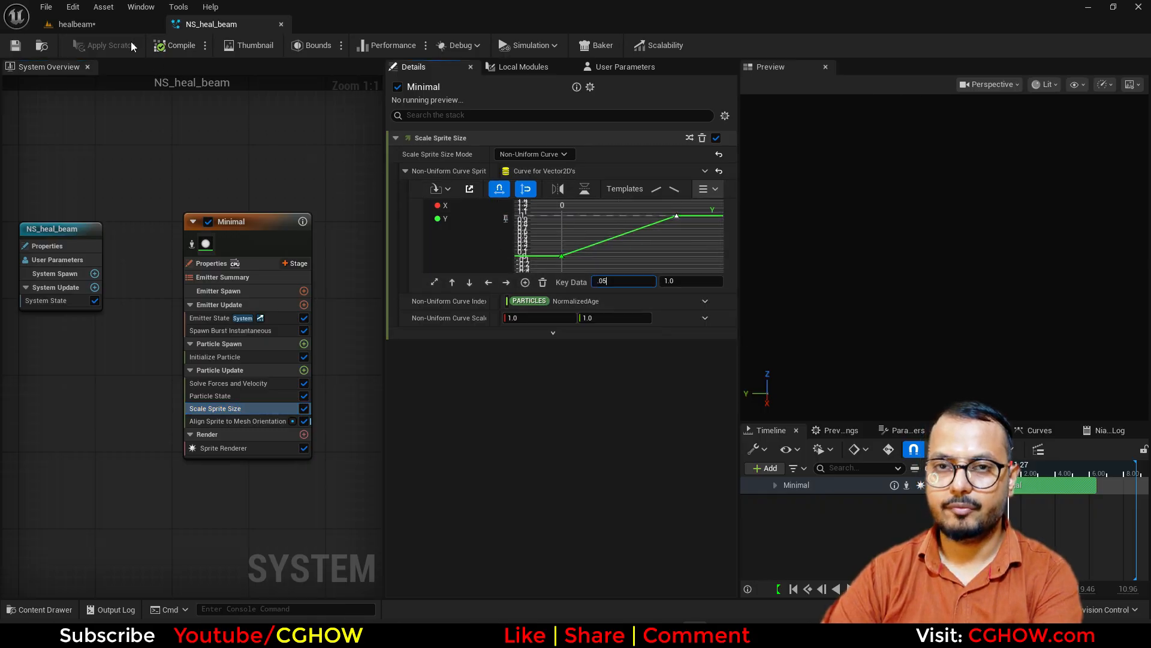
{"action": "left_click", "coordinate": [76, 24]}
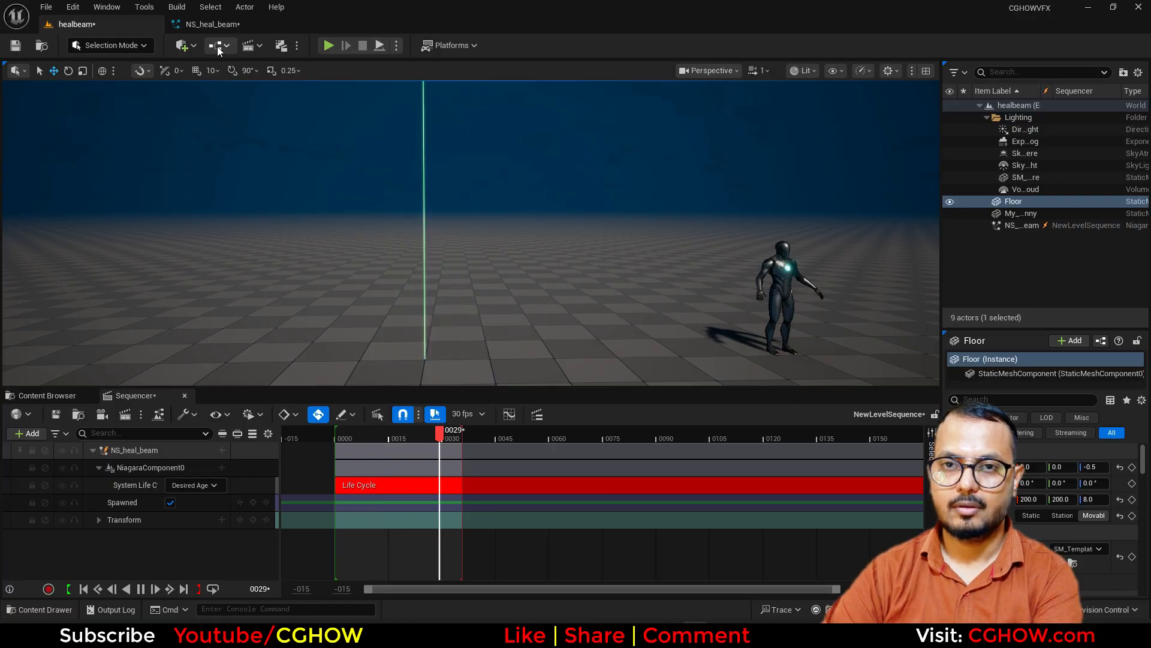
Try the Y curve's last key at time 0 and fit the curve in its graph.
{"action": "left_click", "coordinate": [213, 24]}
{"action": "left_click", "coordinate": [626, 279]}
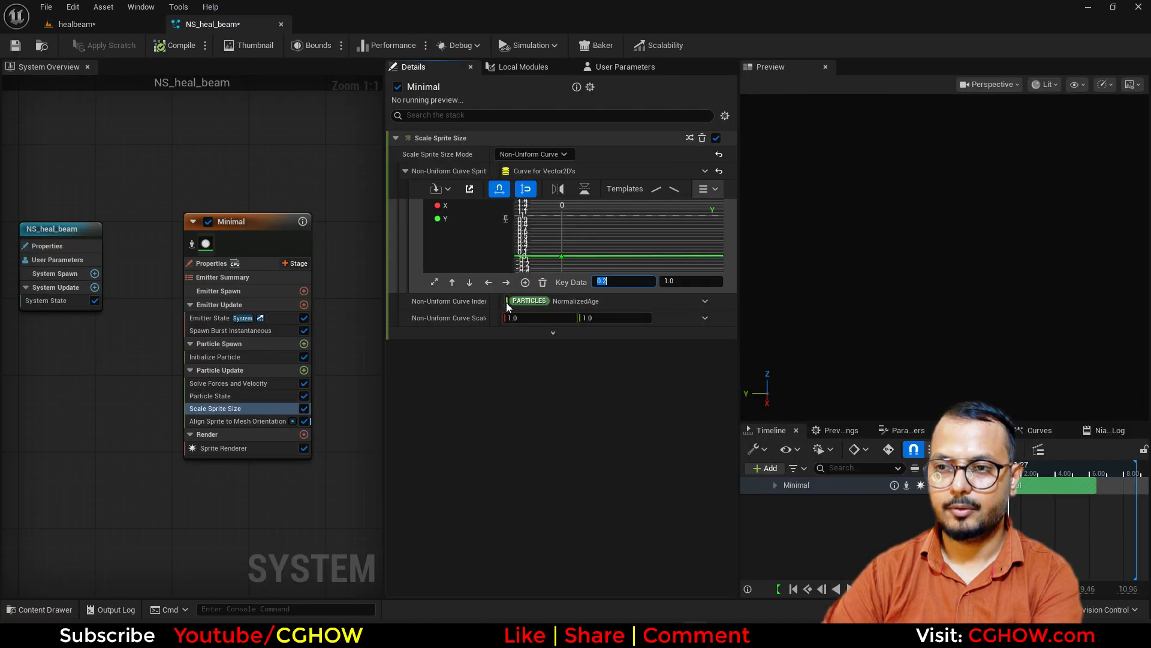
{"action": "type", "text": "0"}
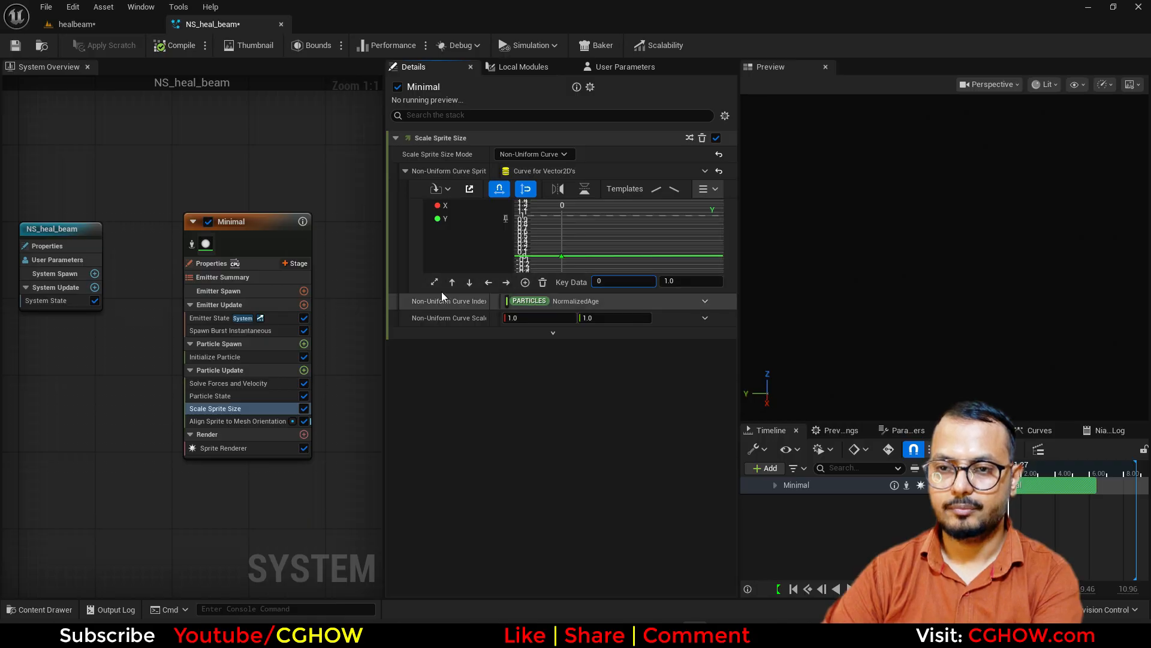
{"action": "left_click", "coordinate": [436, 282]}
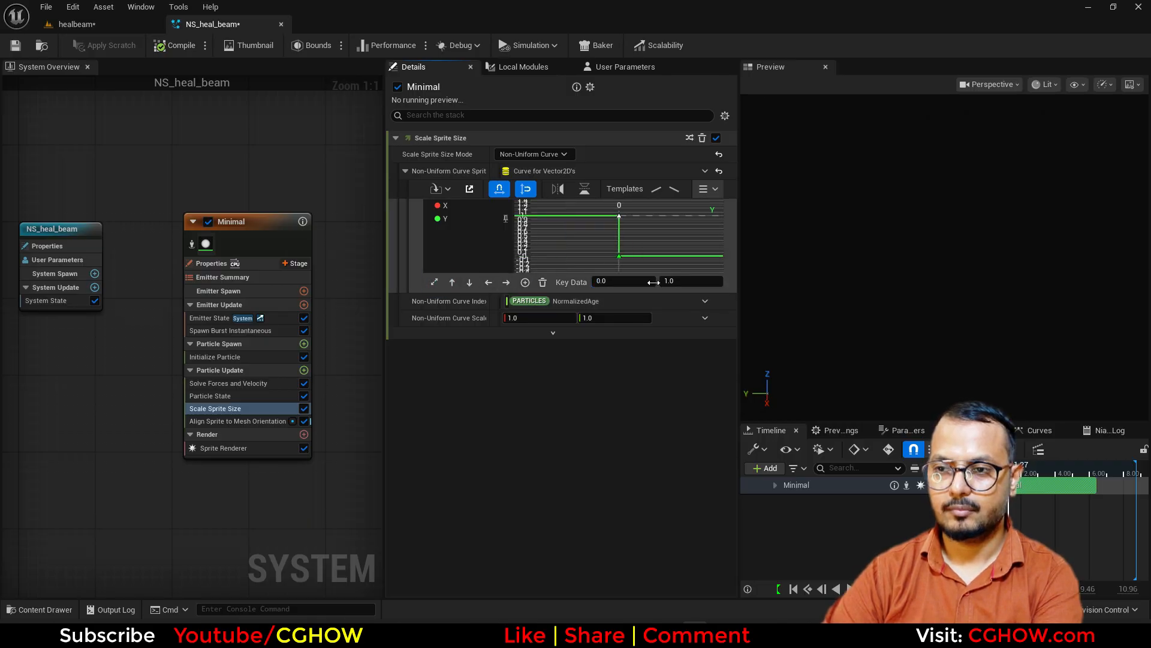
Set the time of the Y curve's key with value 1.0 to 0.2, and check the beam in the level.
{"action": "left_click", "coordinate": [619, 256]}
{"action": "type", "text": ".2"}
{"action": "key", "text": "Return"}
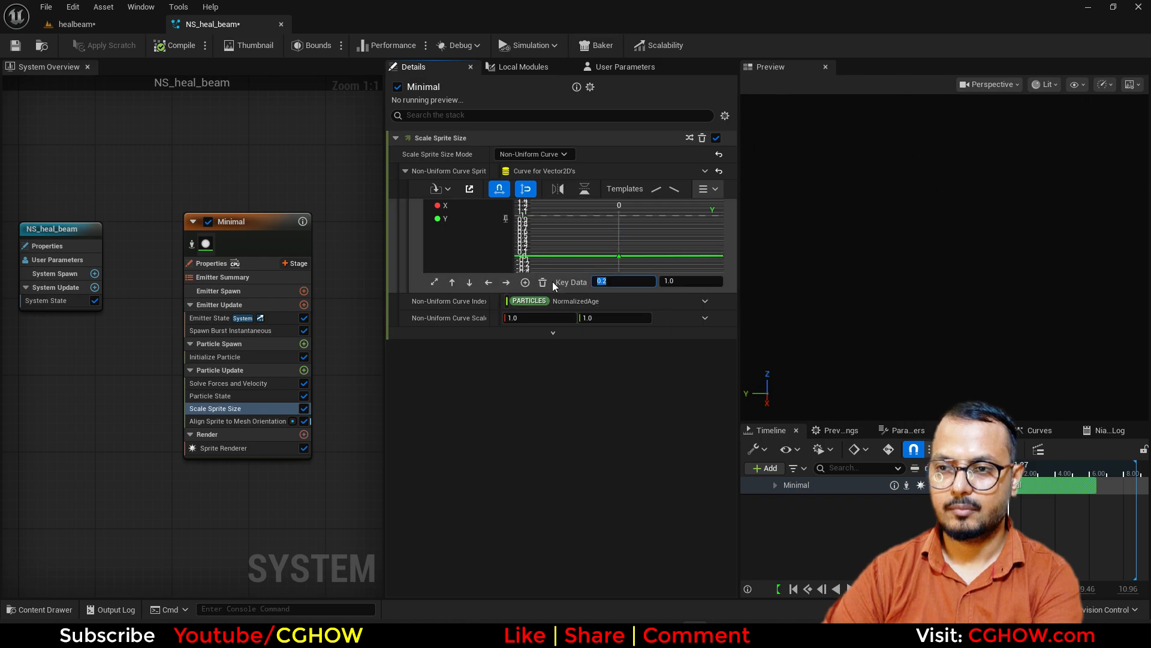
{"action": "left_click", "coordinate": [99, 24]}
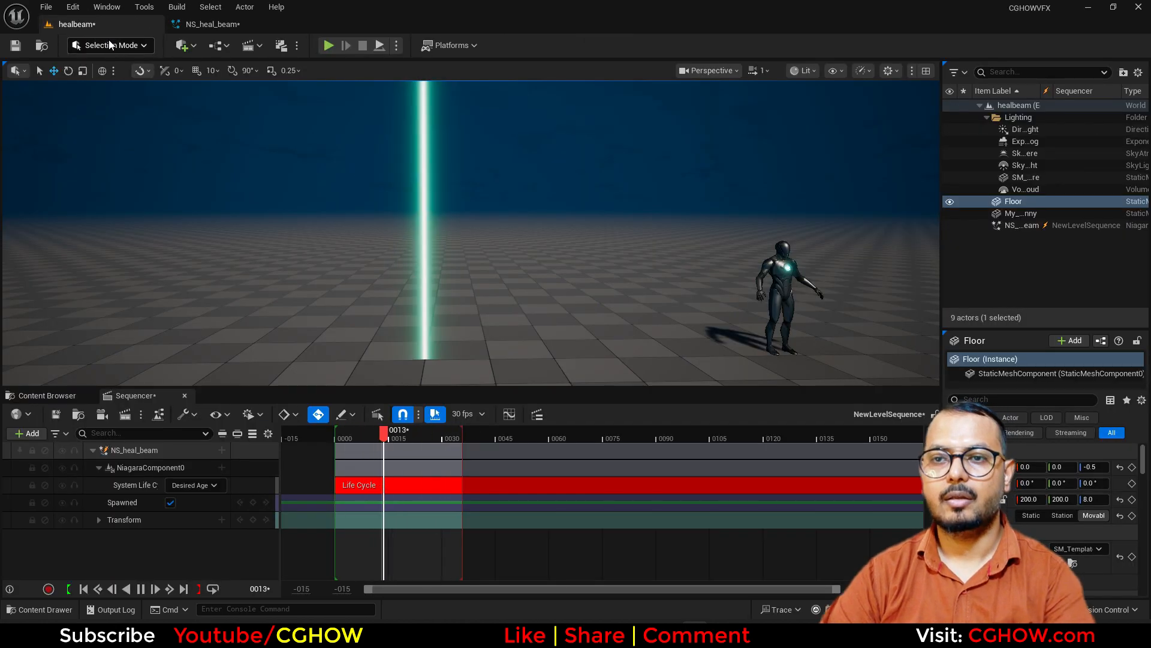
{"action": "left_click", "coordinate": [211, 27]}
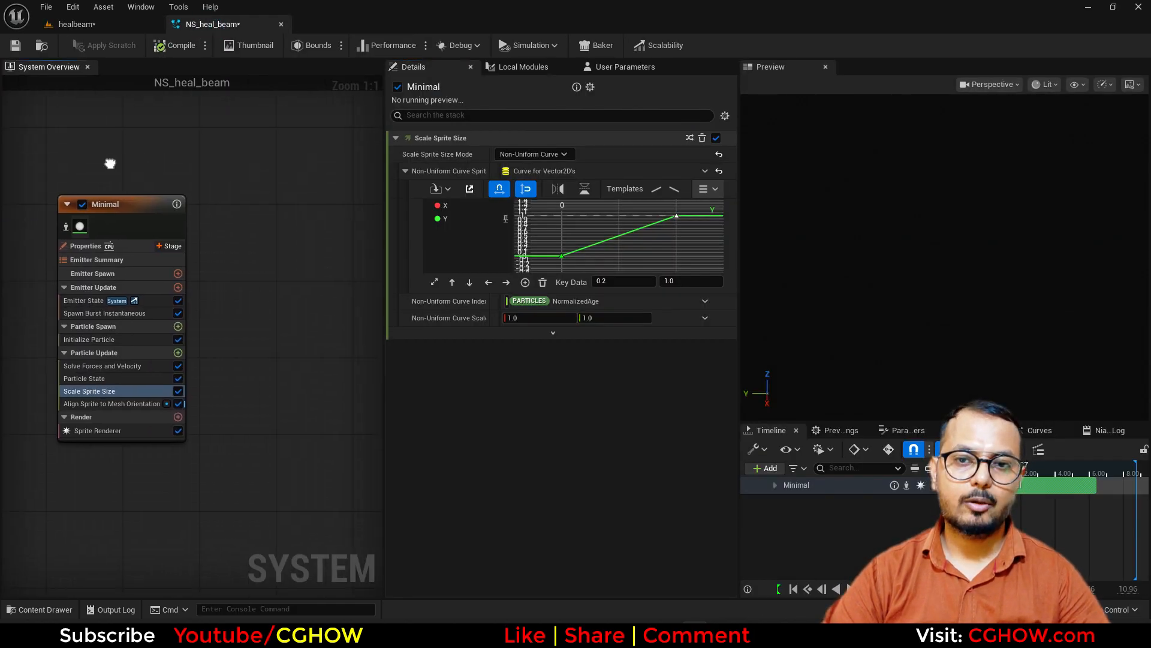
Try duplicating the Minimal emitter with the copy's Sprite Size X set to 500, and preview the wider beam in the level.
{"action": "left_click", "coordinate": [153, 203]}
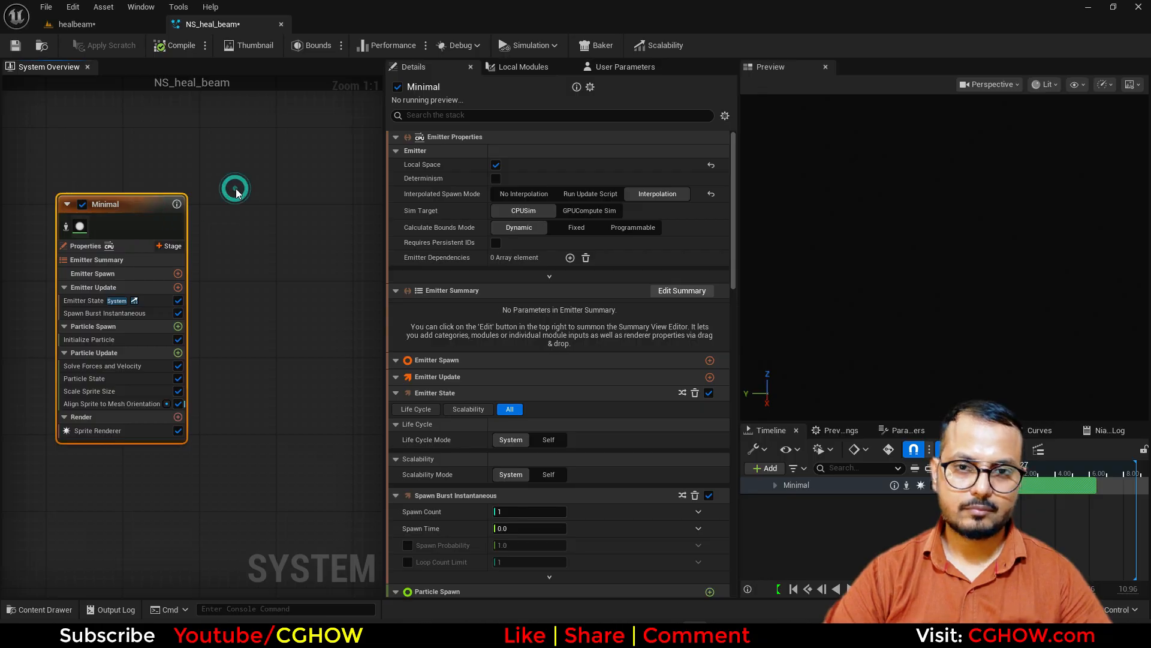
{"action": "key", "text": "ctrl+d"}
{"action": "left_click", "coordinate": [264, 331]}
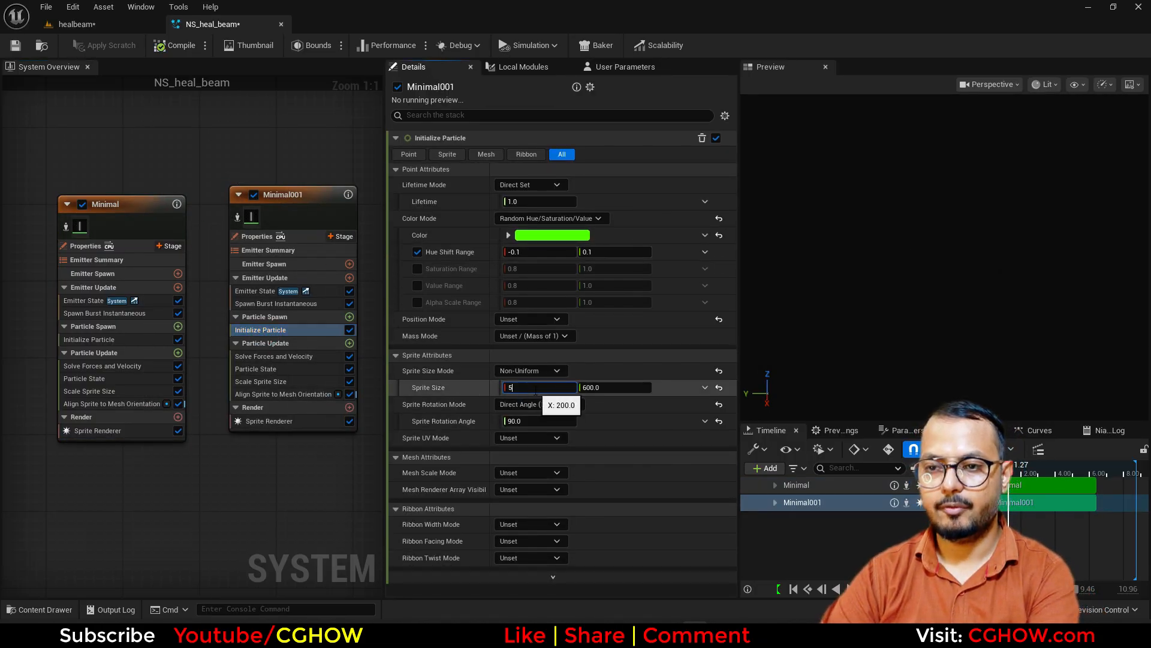
{"action": "left_click", "coordinate": [104, 25]}
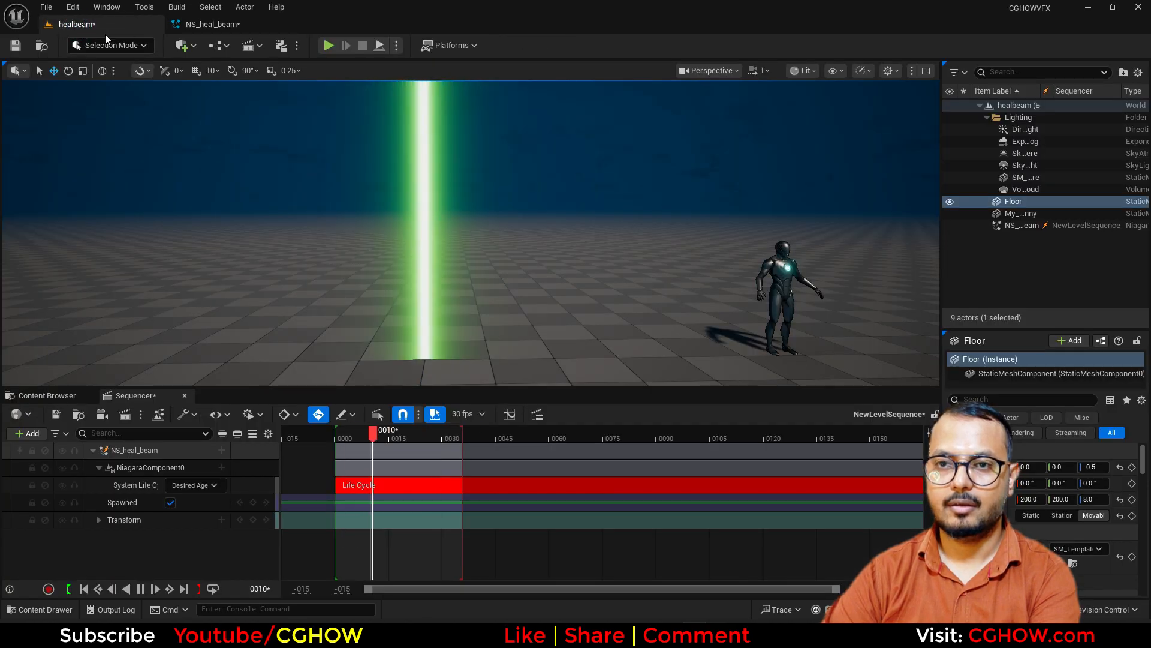
Inspect the duplicate emitter's color channels against the level preview, delete the duplicate, and check the remaining beam.
{"action": "left_click", "coordinate": [206, 25]}
{"action": "left_click", "coordinate": [508, 237]}
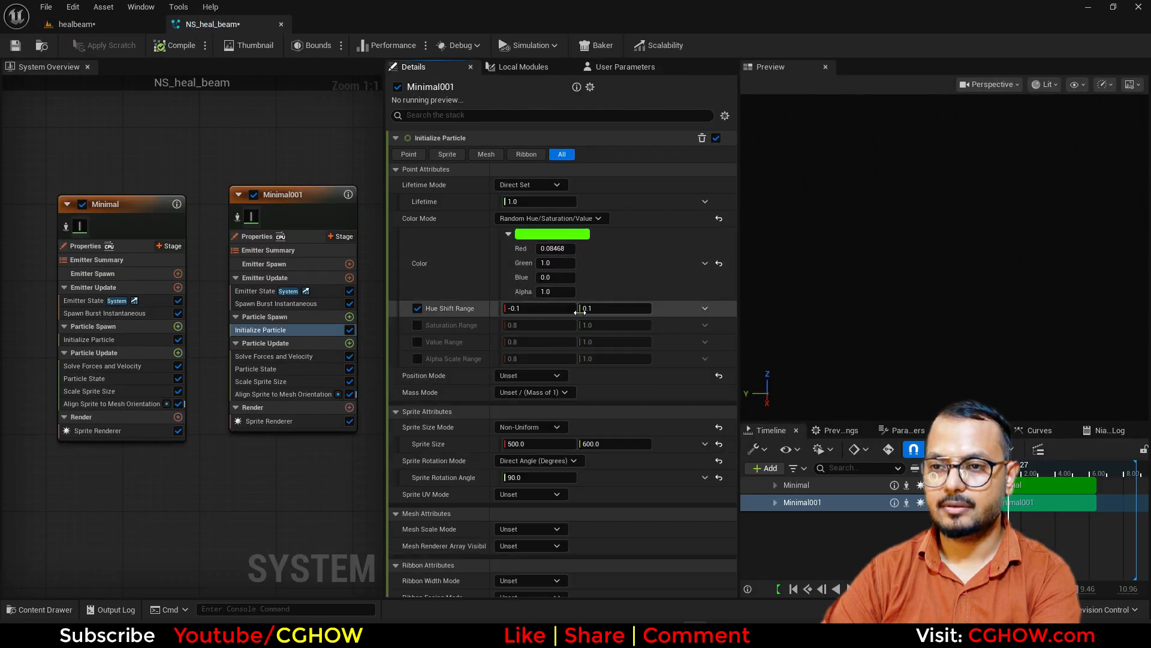
{"action": "left_click", "coordinate": [117, 22]}
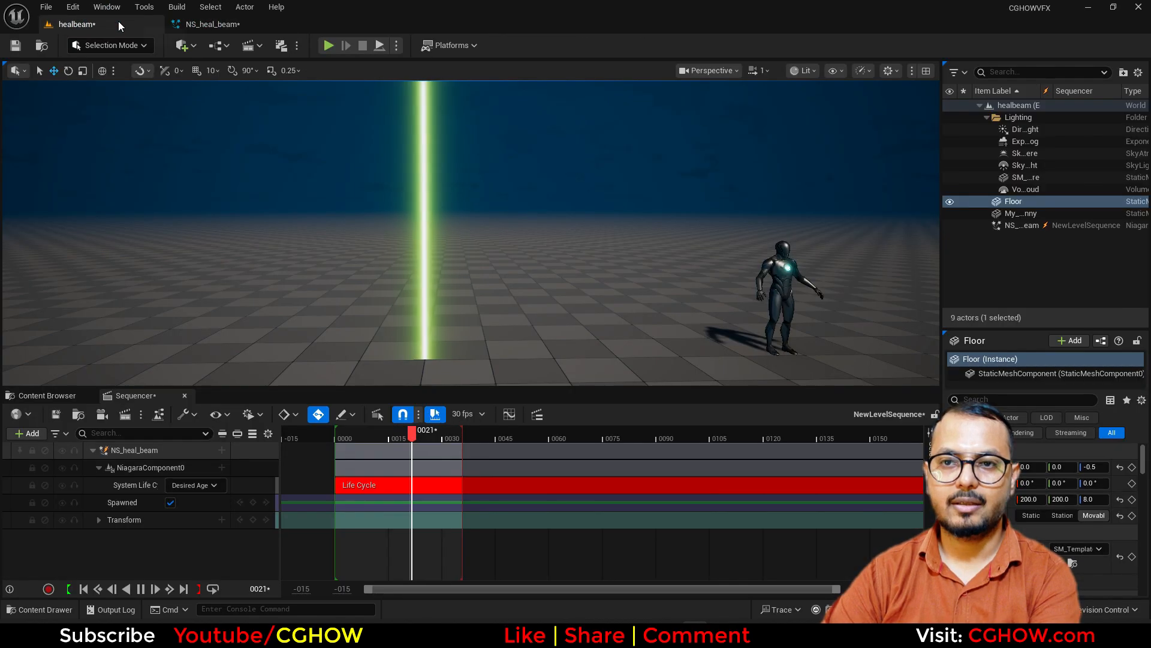
{"action": "left_click", "coordinate": [211, 24]}
{"action": "left_click", "coordinate": [272, 215]}
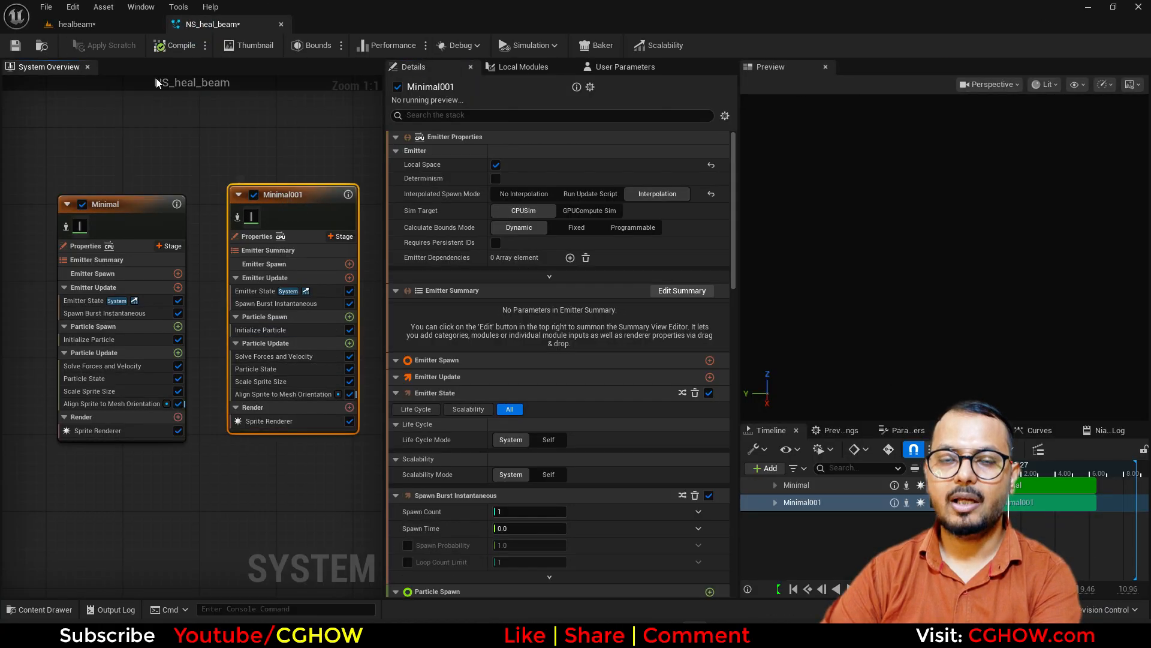
{"action": "left_click", "coordinate": [117, 29]}
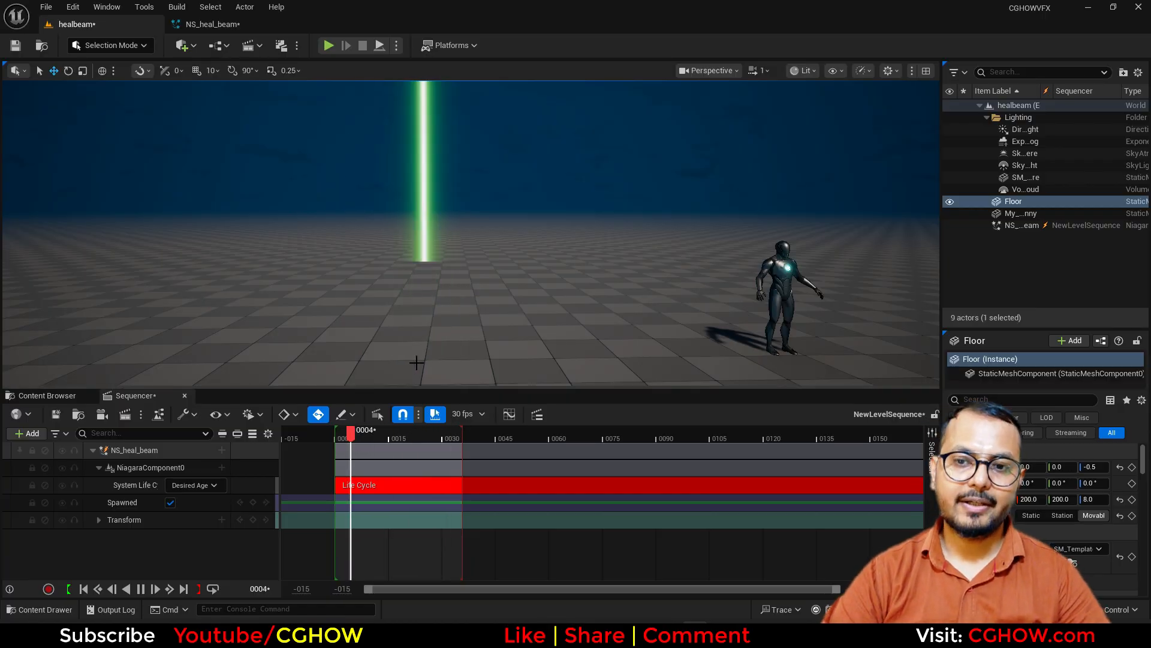
{"action": "left_click", "coordinate": [215, 25]}
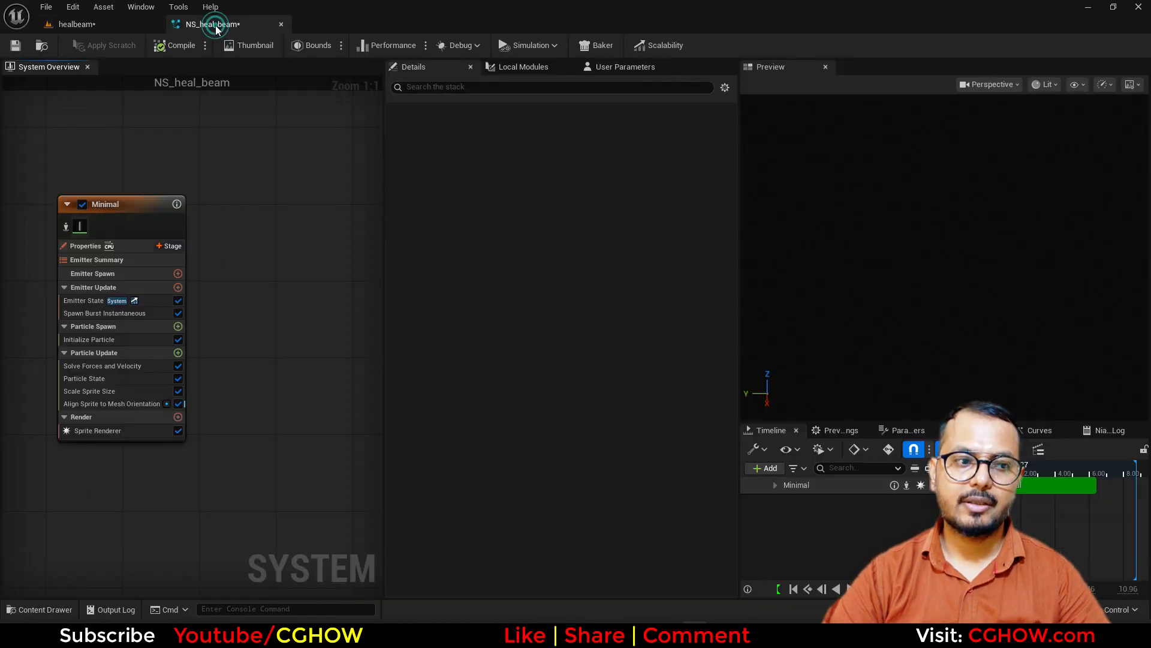
{"action": "right_click_drag", "start_coordinate": [275, 273], "coordinate": [209, 251]}
{"action": "right_click", "coordinate": [201, 189]}
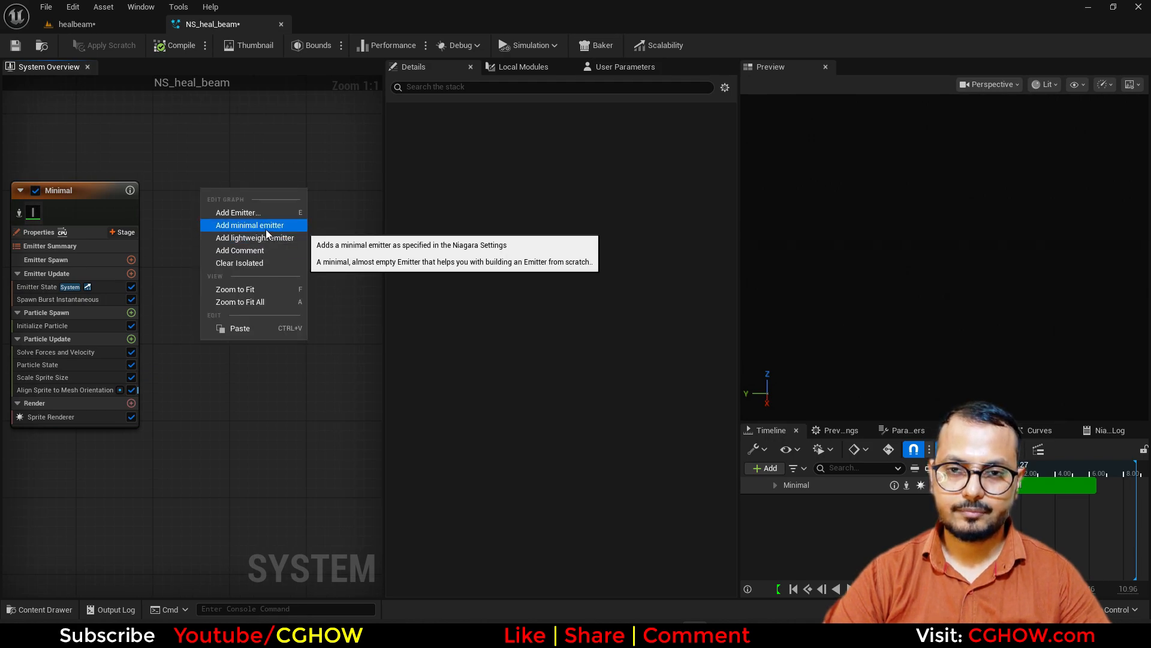
{"action": "left_click", "coordinate": [264, 227]}
{"action": "left_click", "coordinate": [203, 249]}
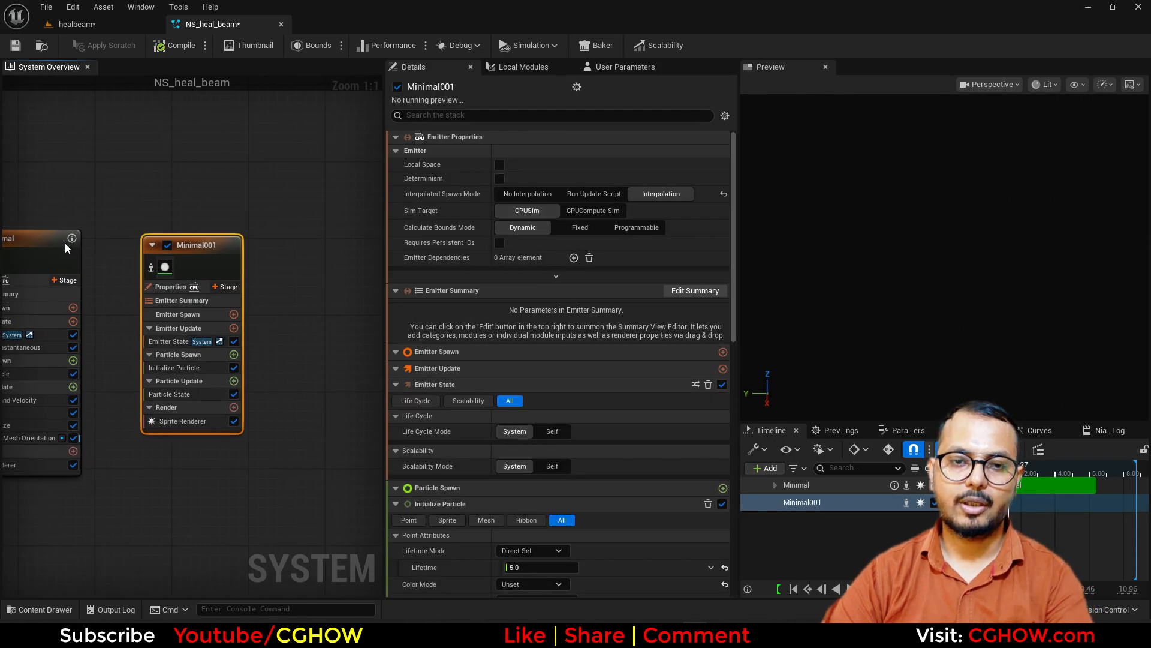
{"action": "key", "text": "Delete"}
Paste a copy of the Minimal emitter beside the original and isolate the copy.
{"action": "left_click", "coordinate": [47, 247]}
{"action": "left_click", "coordinate": [143, 228]}
{"action": "key", "text": "ctrl+v"}
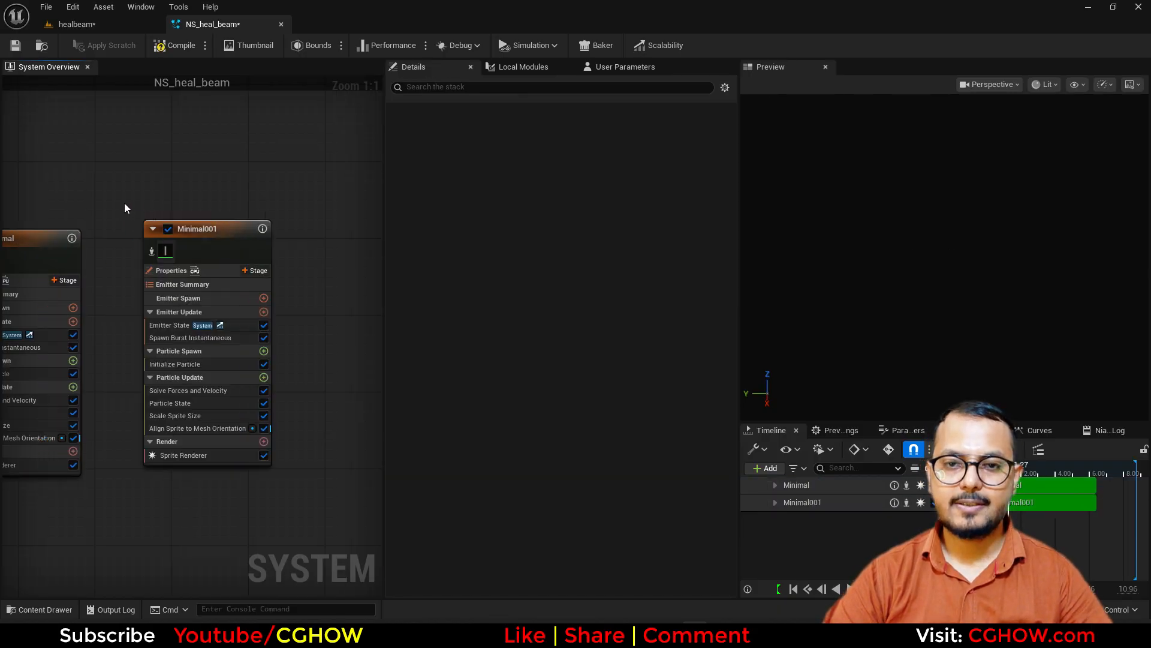
{"action": "right_click_drag", "start_coordinate": [124, 203], "coordinate": [238, 185]}
{"action": "left_click", "coordinate": [260, 234]}
{"action": "right_click_drag", "start_coordinate": [224, 247], "coordinate": [119, 233]}
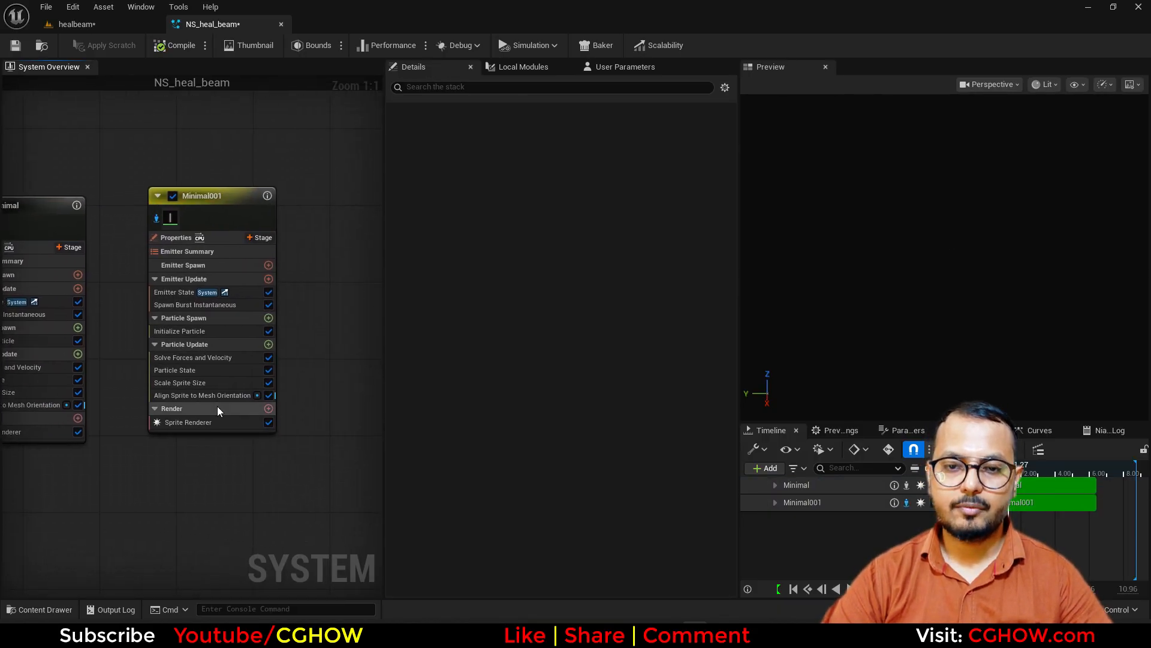
Replace the copied emitter's sprite renderer with a new default Sprite Renderer.
{"action": "left_click", "coordinate": [213, 421]}
{"action": "key", "text": "Delete"}
{"action": "left_click", "coordinate": [268, 409]}
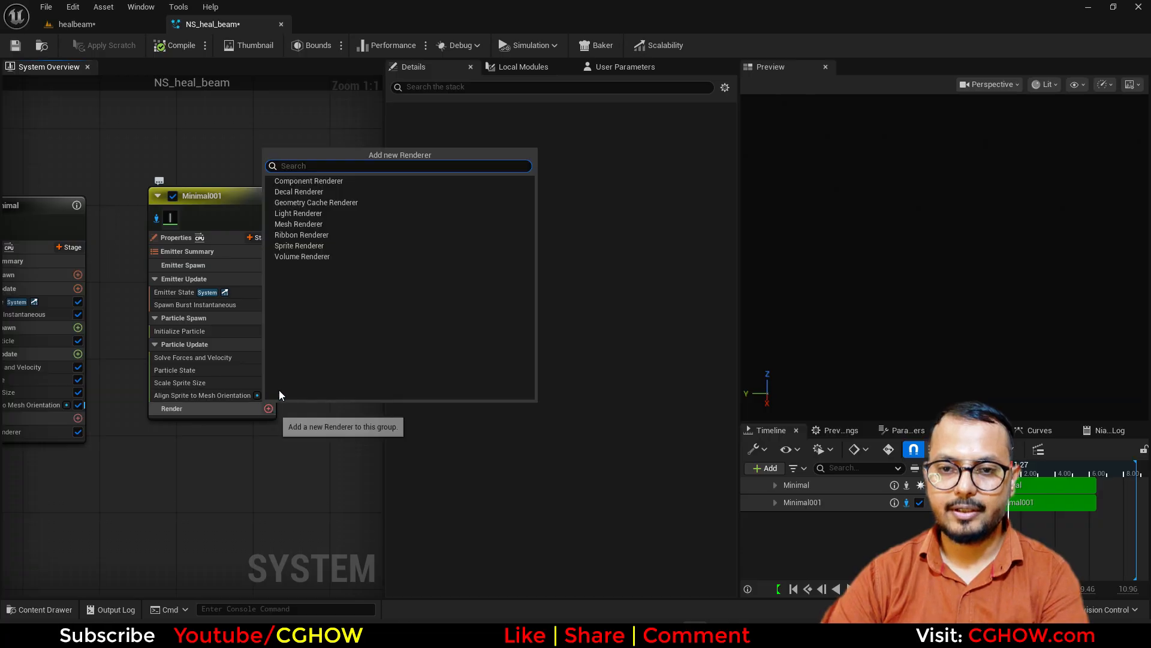
{"action": "left_click", "coordinate": [299, 248]}
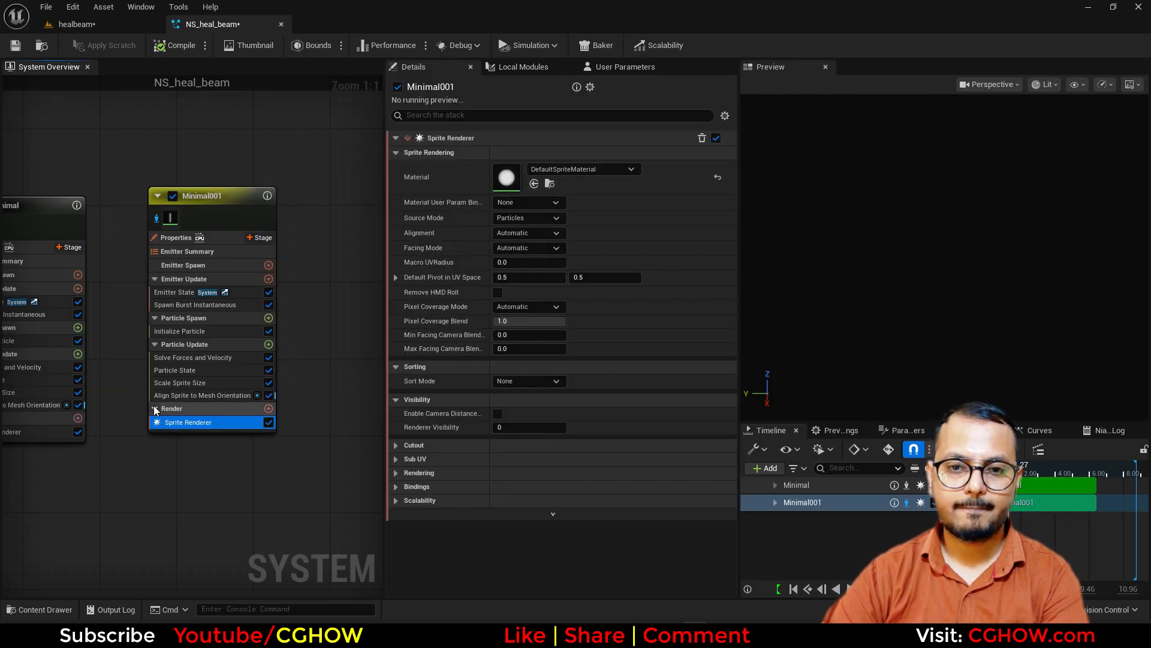
Set the first Mesh Orientation Relative vector to 0, 0, 1 in Minimal001's Align Sprite to Mesh Orientation module, and inspect the sprite in the preview.
{"action": "left_click", "coordinate": [180, 395]}
{"action": "left_click", "coordinate": [519, 168]}
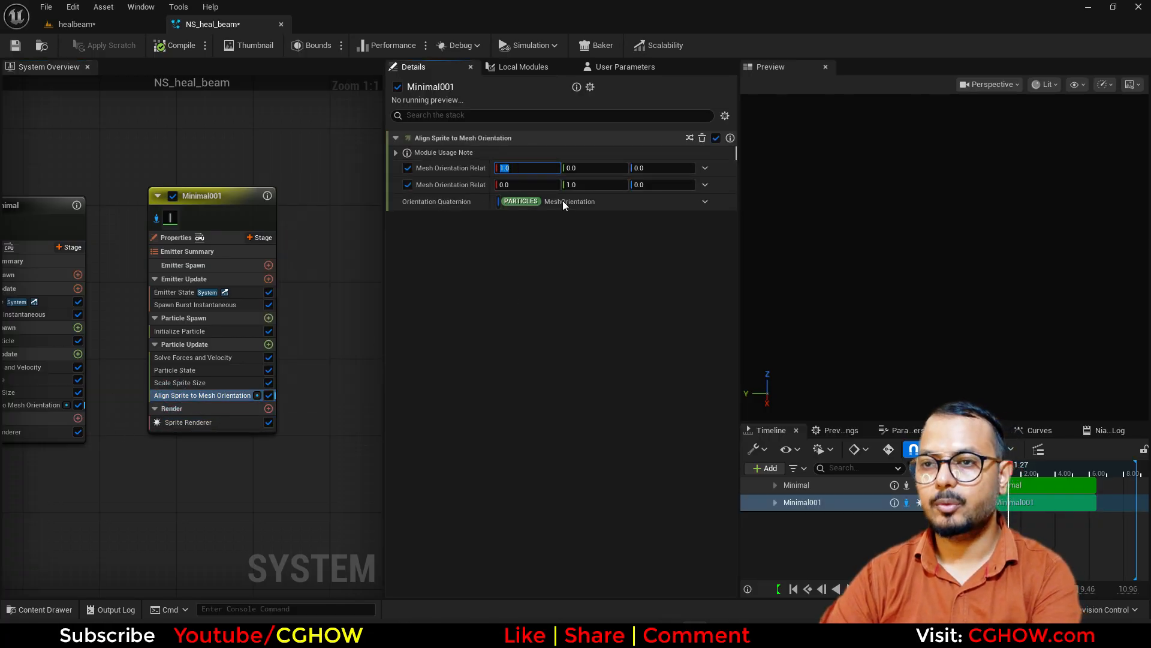
{"action": "type", "text": "0"}
{"action": "left_click", "coordinate": [643, 168]}
{"action": "type", "text": "1"}
{"action": "key", "text": "Return"}
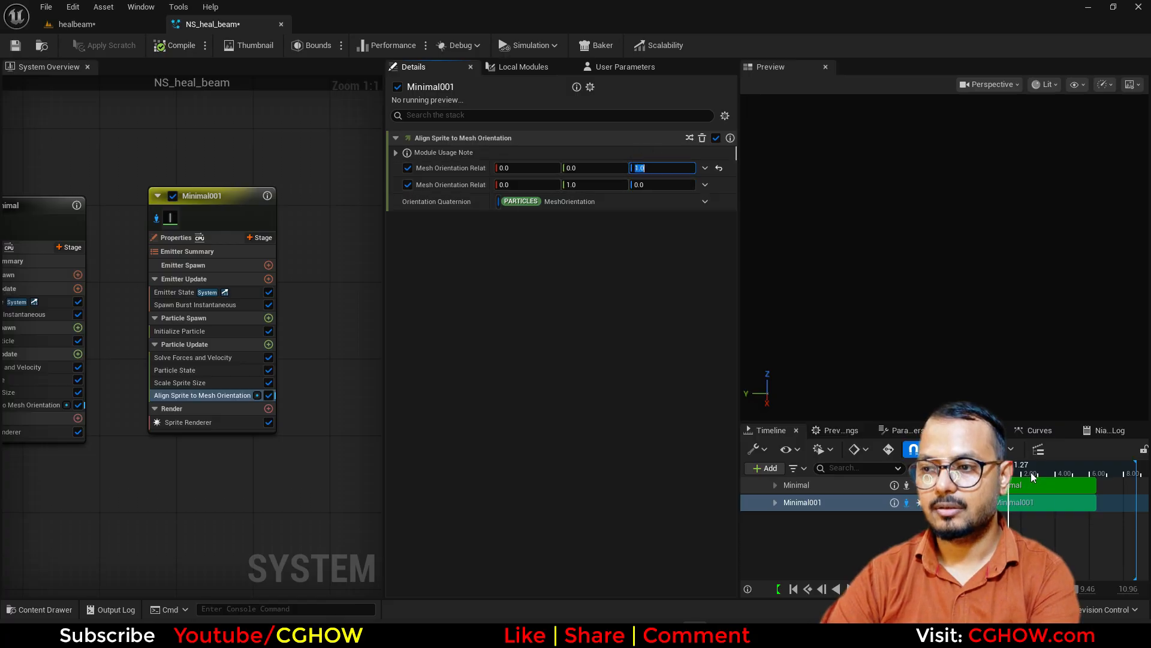
{"action": "left_click_drag", "start_coordinate": [935, 258], "coordinate": [935, 306]}
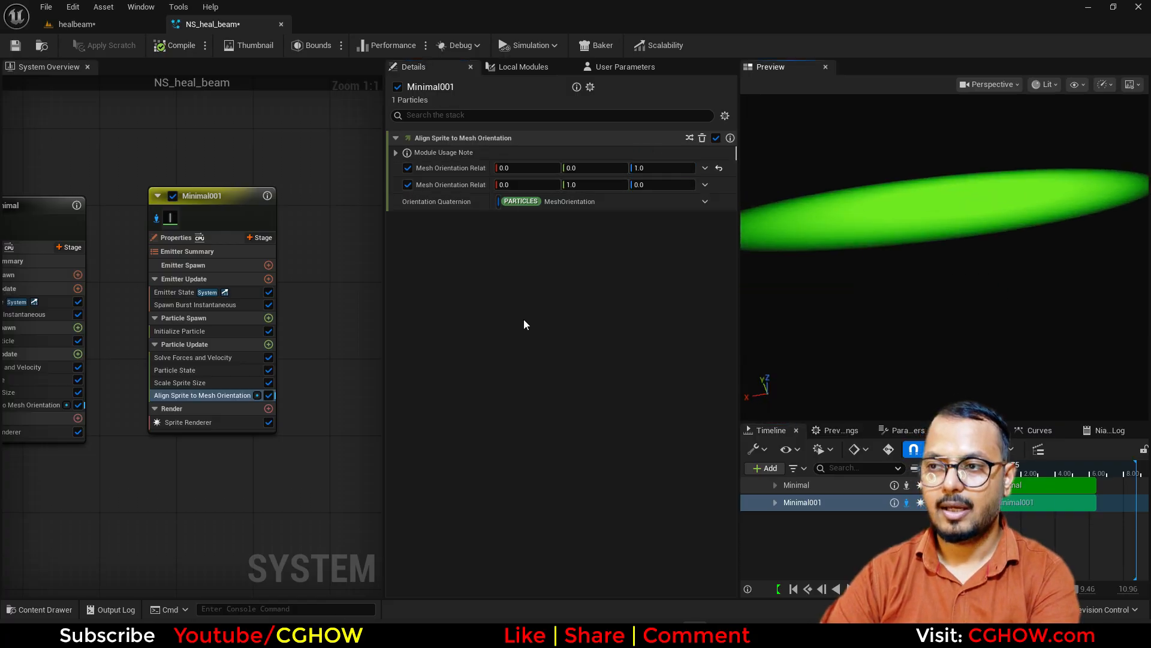
Switch Minimal001's Sprite Size Mode to Uniform in Initialize Particle and set the uniform sprite size to 100.
{"action": "left_click", "coordinate": [193, 333]}
{"action": "left_click", "coordinate": [530, 370]}
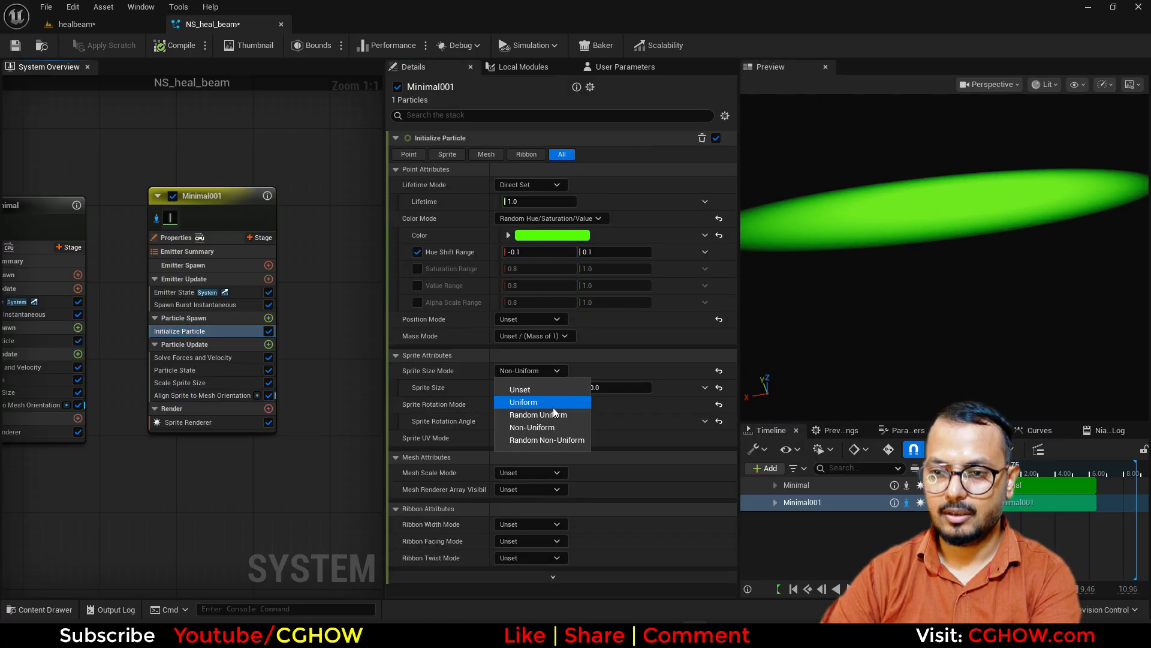
{"action": "left_click", "coordinate": [552, 403]}
{"action": "left_click", "coordinate": [543, 390]}
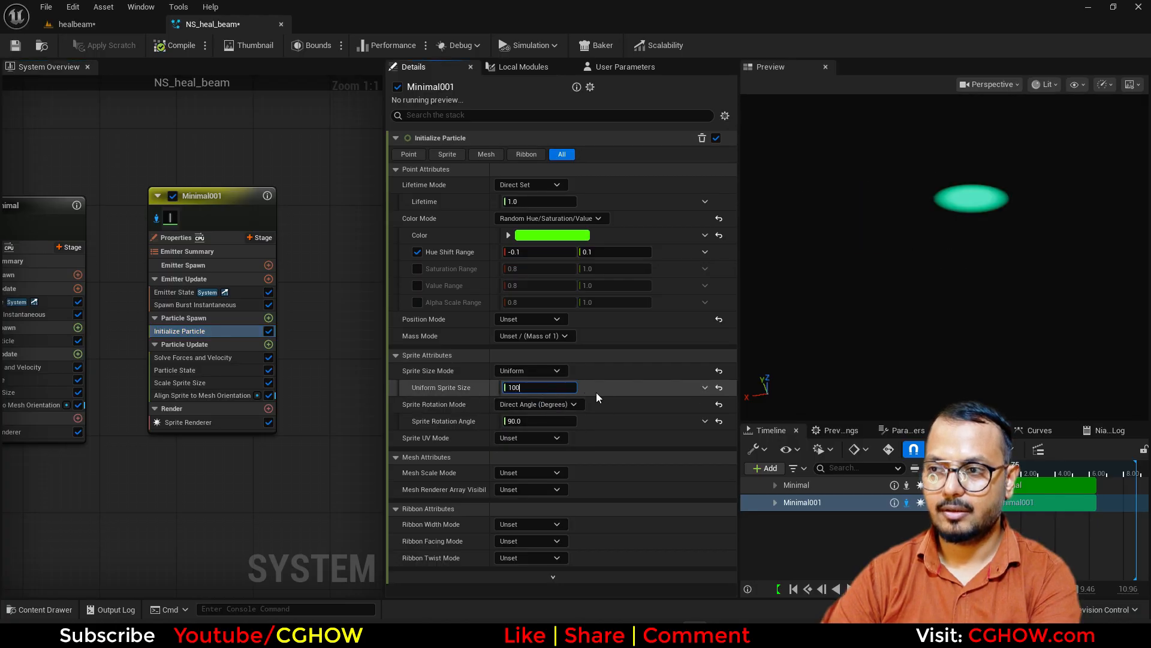
{"action": "type", "text": "100"}
{"action": "key", "text": "Return"}
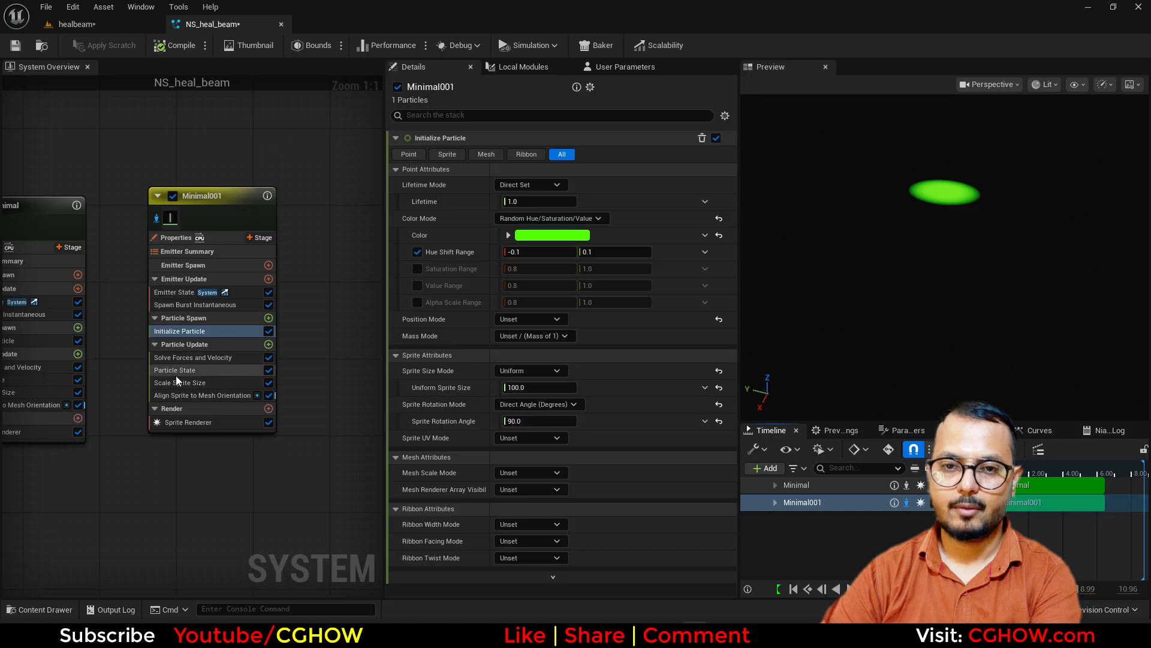
Change Minimal001's Scale Sprite Size mode to Uniform and drive its scale factor with a Float from Curve using the rising linear template.
{"action": "left_click", "coordinate": [192, 382]}
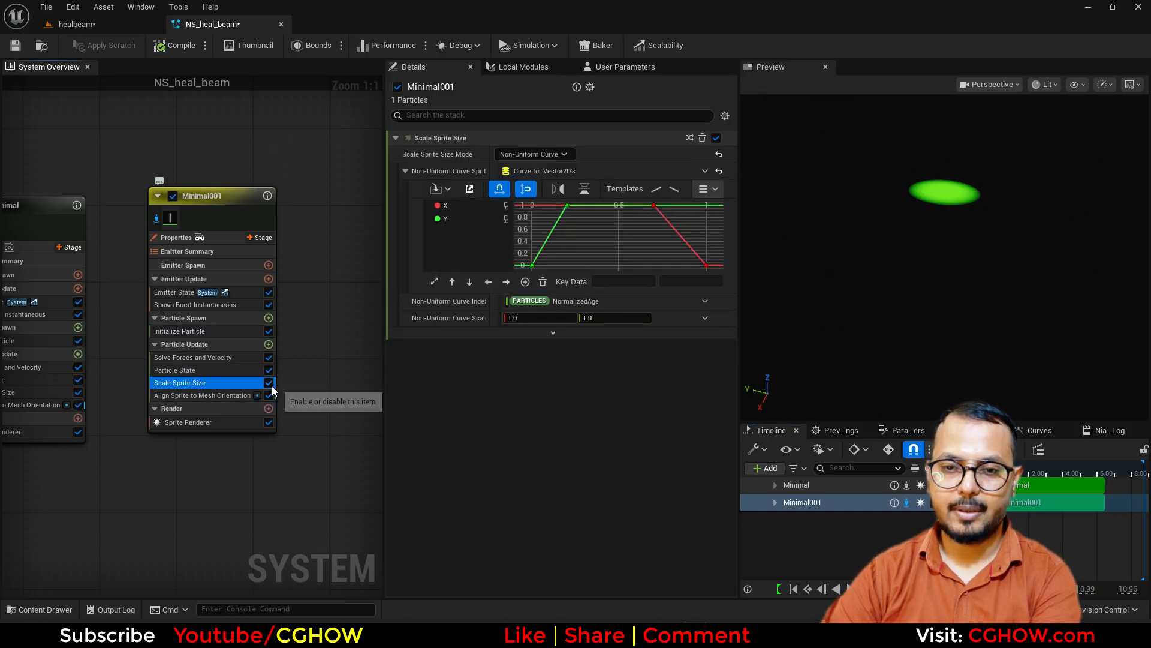
{"action": "left_click", "coordinate": [565, 155]}
{"action": "left_click", "coordinate": [530, 181]}
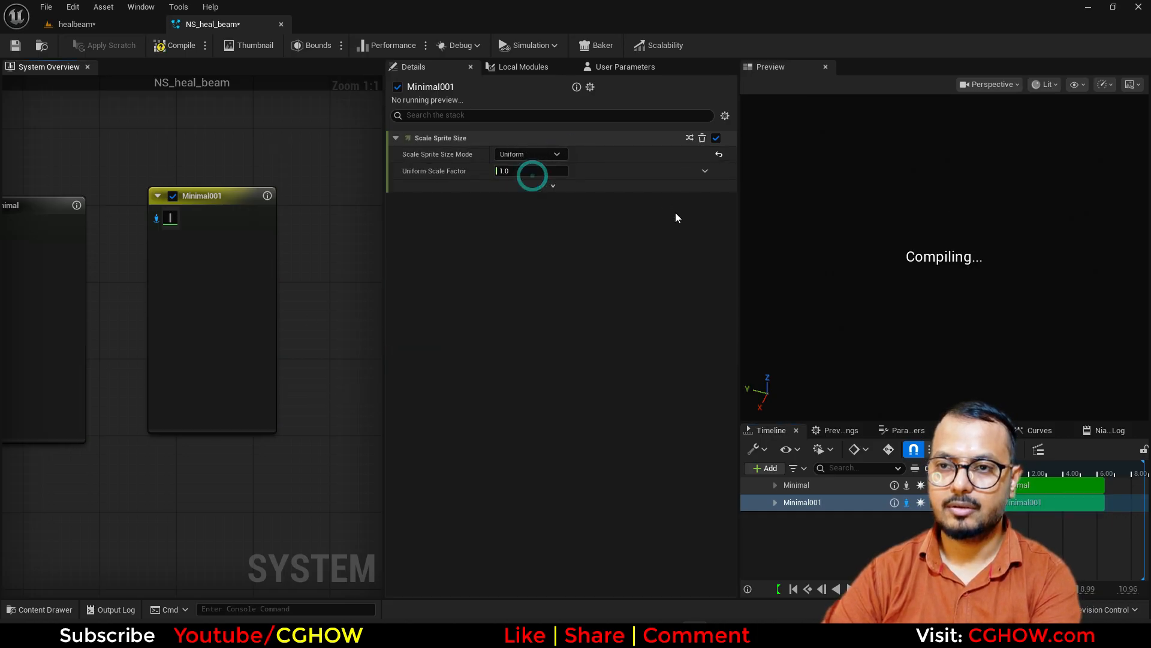
{"action": "left_click", "coordinate": [705, 171]}
{"action": "left_click", "coordinate": [502, 262]}
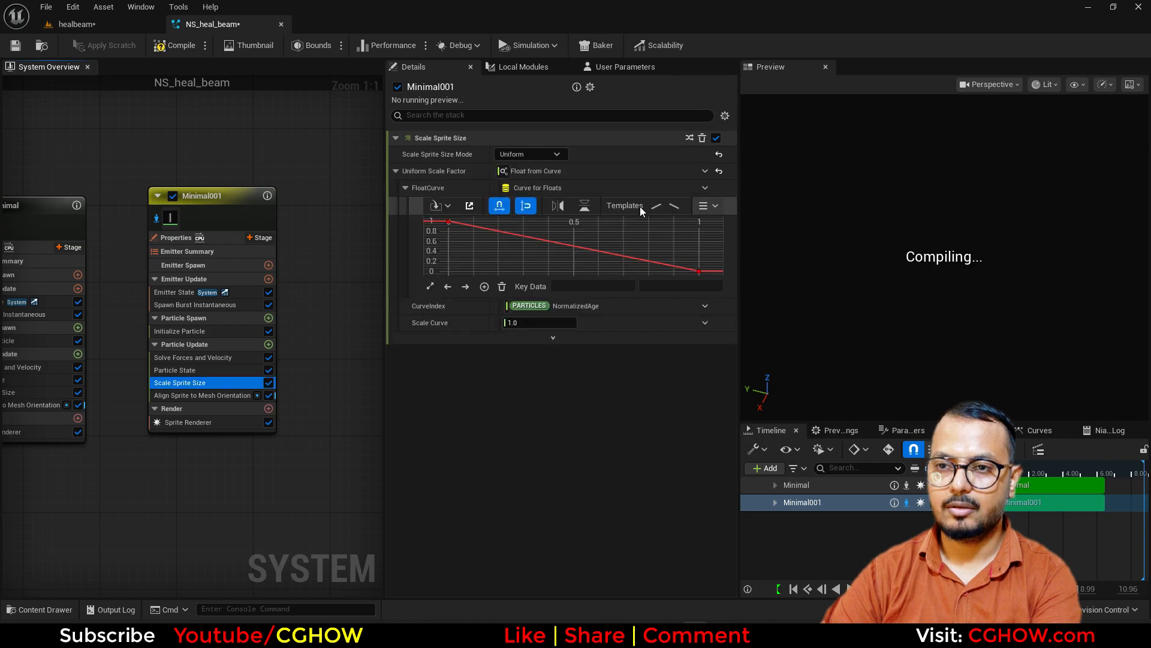
{"action": "left_click", "coordinate": [432, 287]}
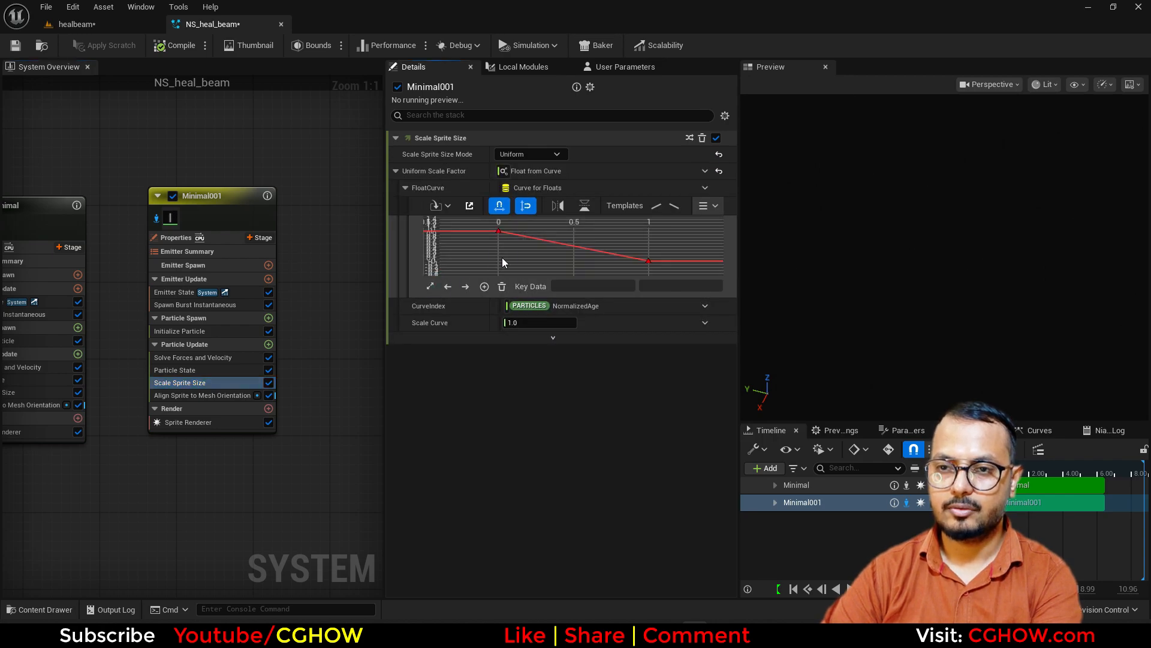
{"action": "left_click", "coordinate": [499, 231]}
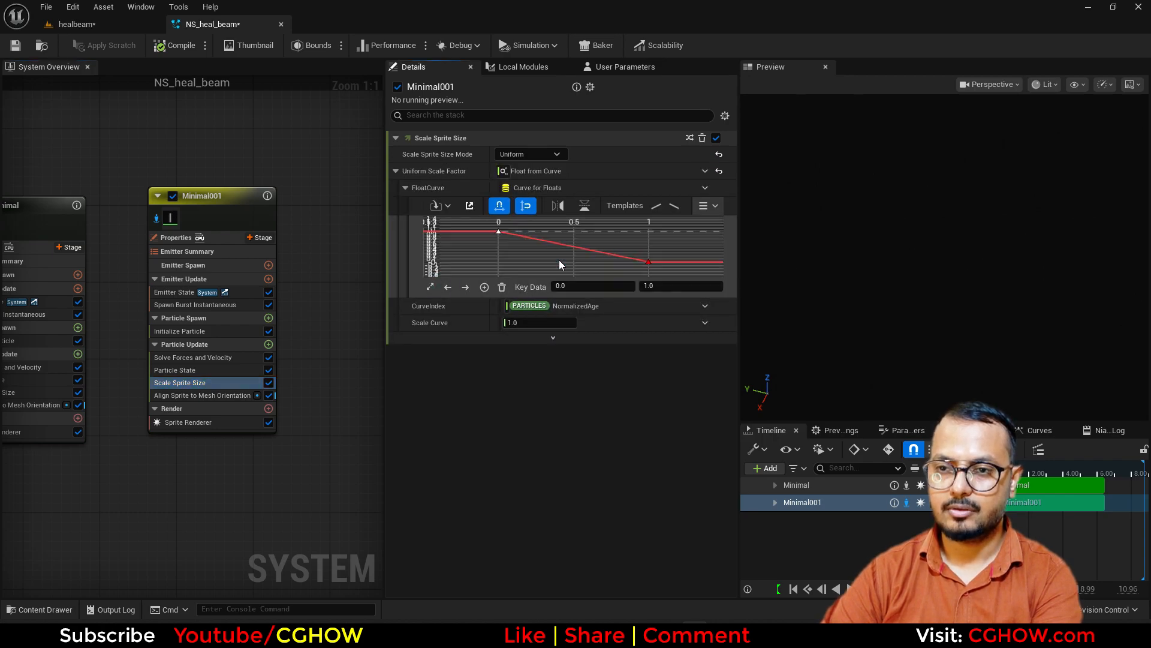
{"action": "left_click", "coordinate": [654, 207]}
Set Minimal001's particle lifetime to 0.3 and check the glow in the level sequence at frame 6.
{"action": "left_click", "coordinate": [201, 331]}
{"action": "left_click", "coordinate": [530, 202]}
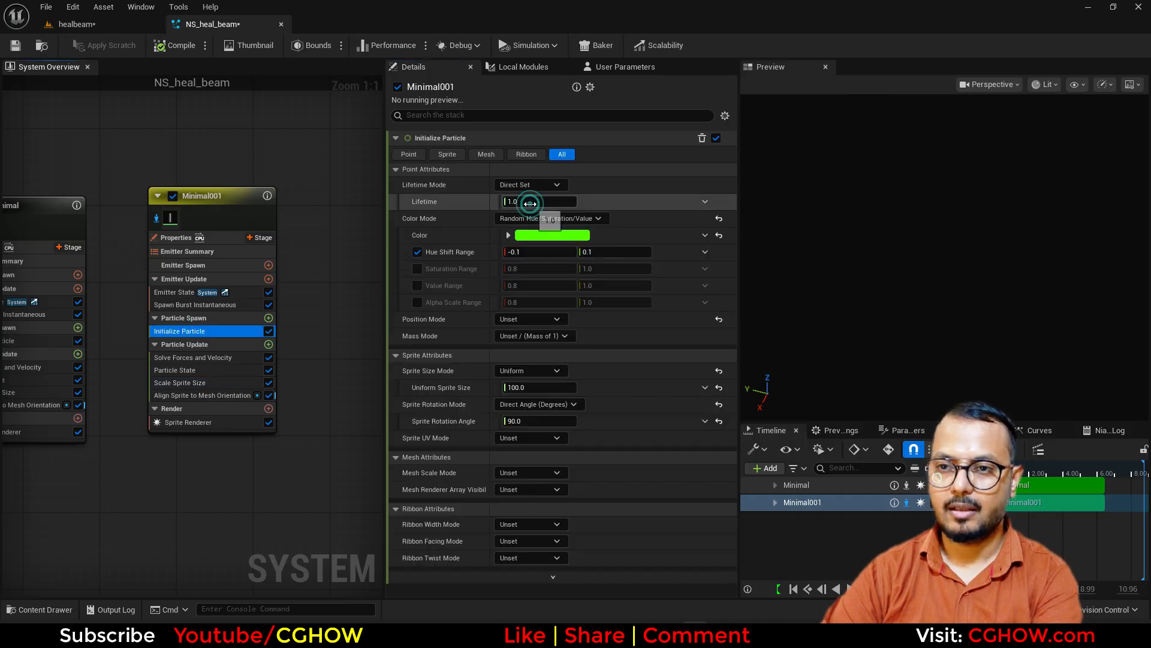
{"action": "left_click", "coordinate": [93, 24]}
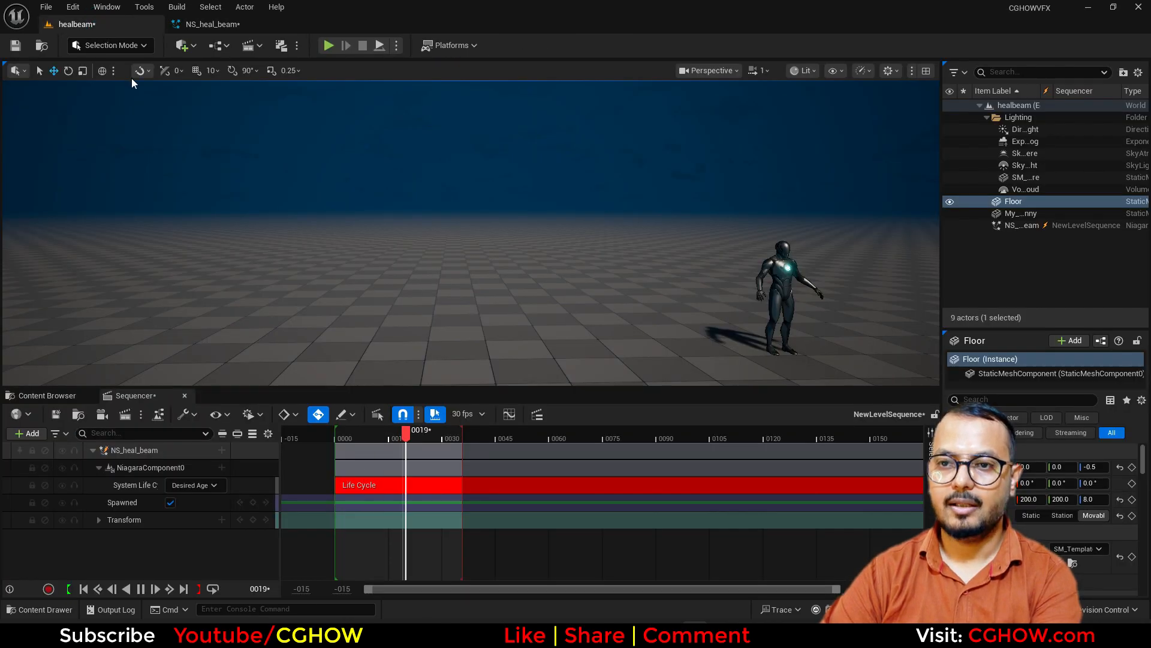
{"action": "left_click", "coordinate": [250, 24]}
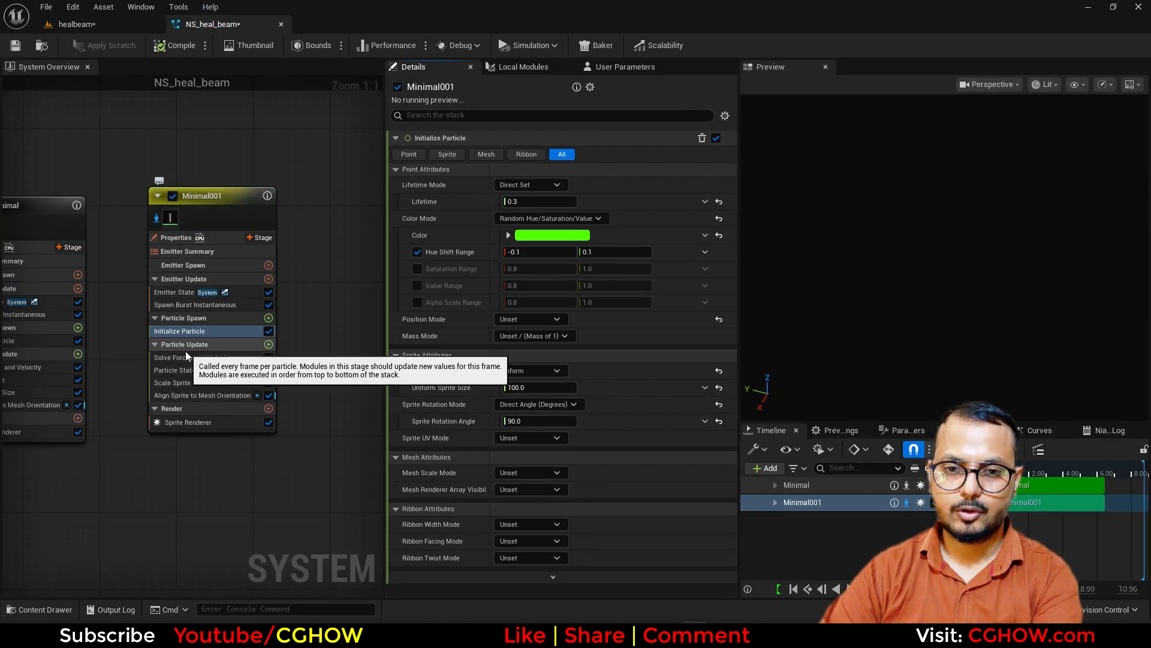
{"action": "right_click_drag", "start_coordinate": [128, 310], "coordinate": [175, 294]}
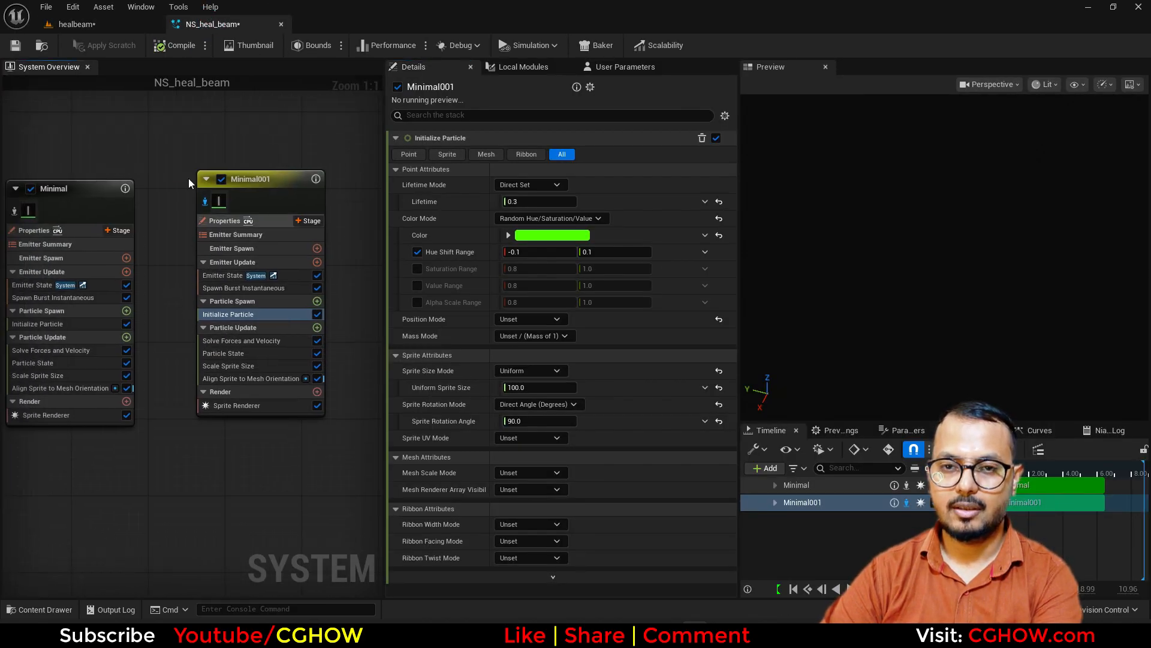
{"action": "left_click", "coordinate": [120, 27]}
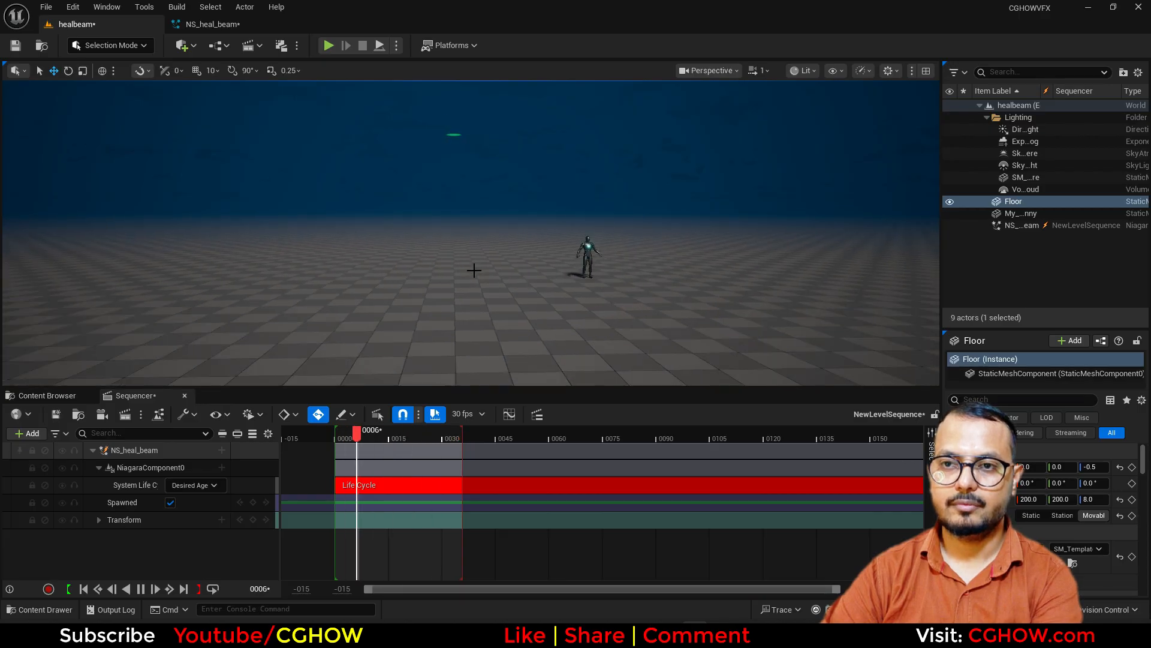
{"action": "left_click", "coordinate": [359, 434]}
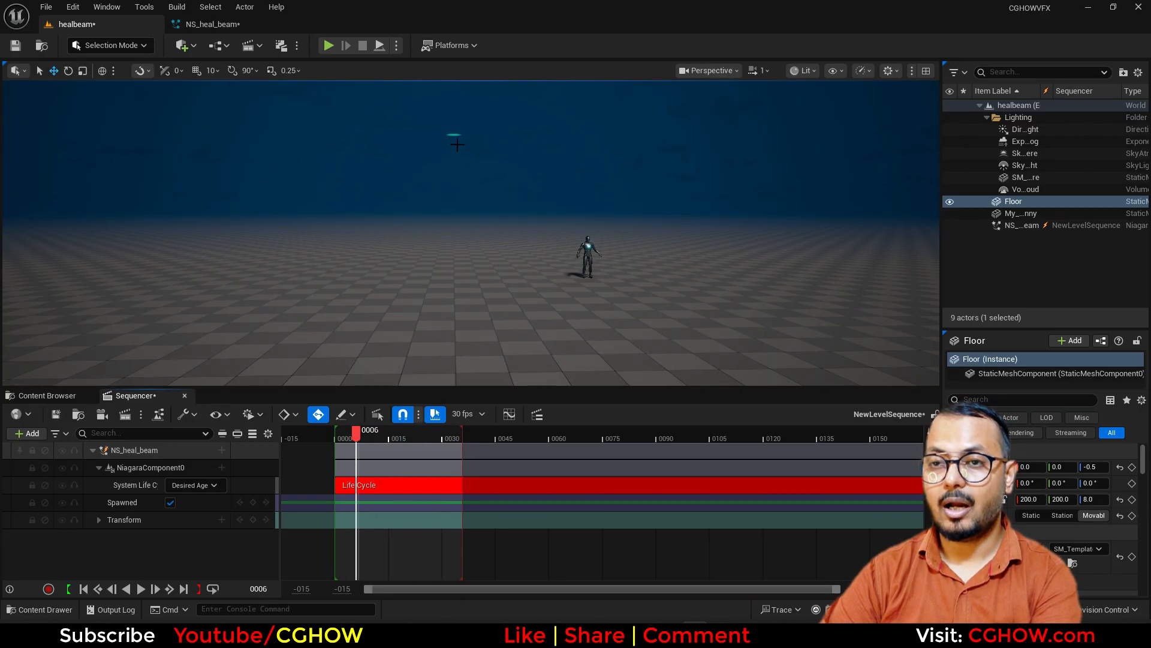
Set the NS_heal_beam actor's Z location in the level to 600.
{"action": "left_click", "coordinate": [1017, 226]}
{"action": "left_click", "coordinate": [1101, 467]}
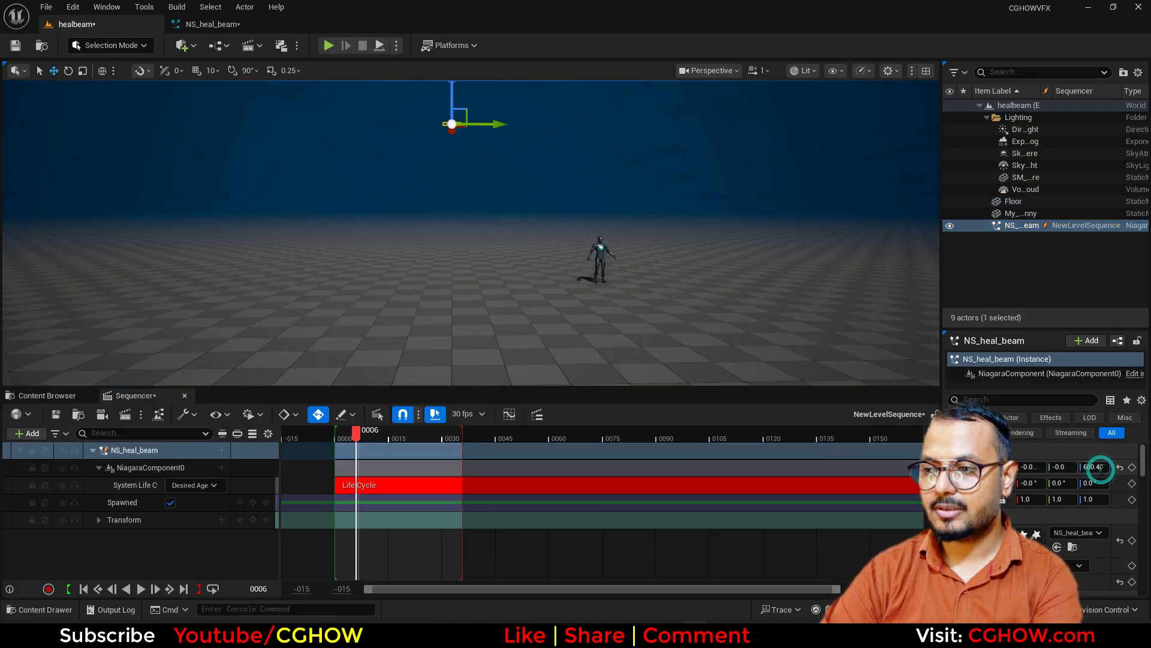
{"action": "type", "text": "600"}
{"action": "key", "text": "Return"}
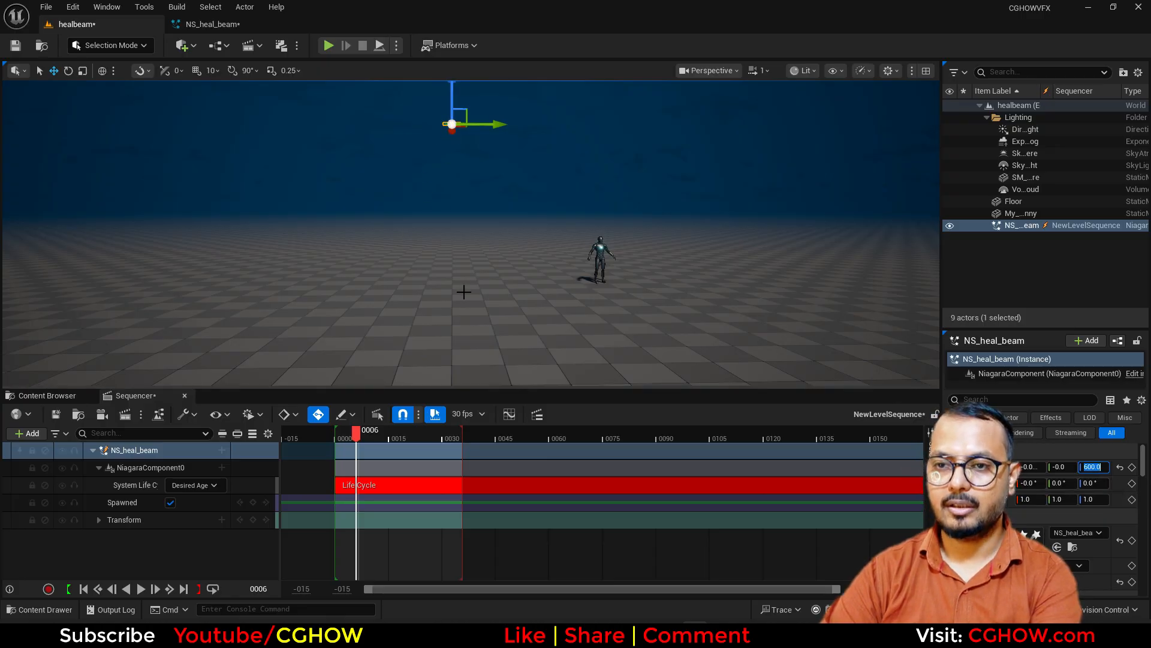
Set Minimal001's Position Mode to Simulation Position and enable a position offset of -599 on Z.
{"action": "left_click", "coordinate": [226, 25]}
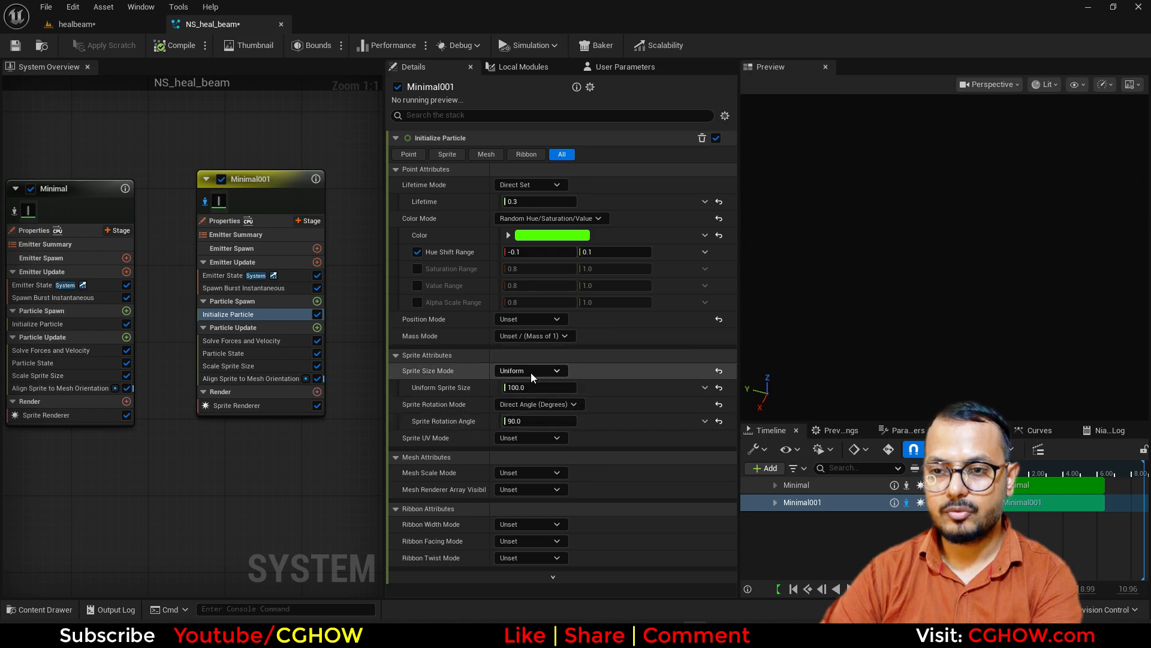
{"action": "left_click", "coordinate": [531, 324]}
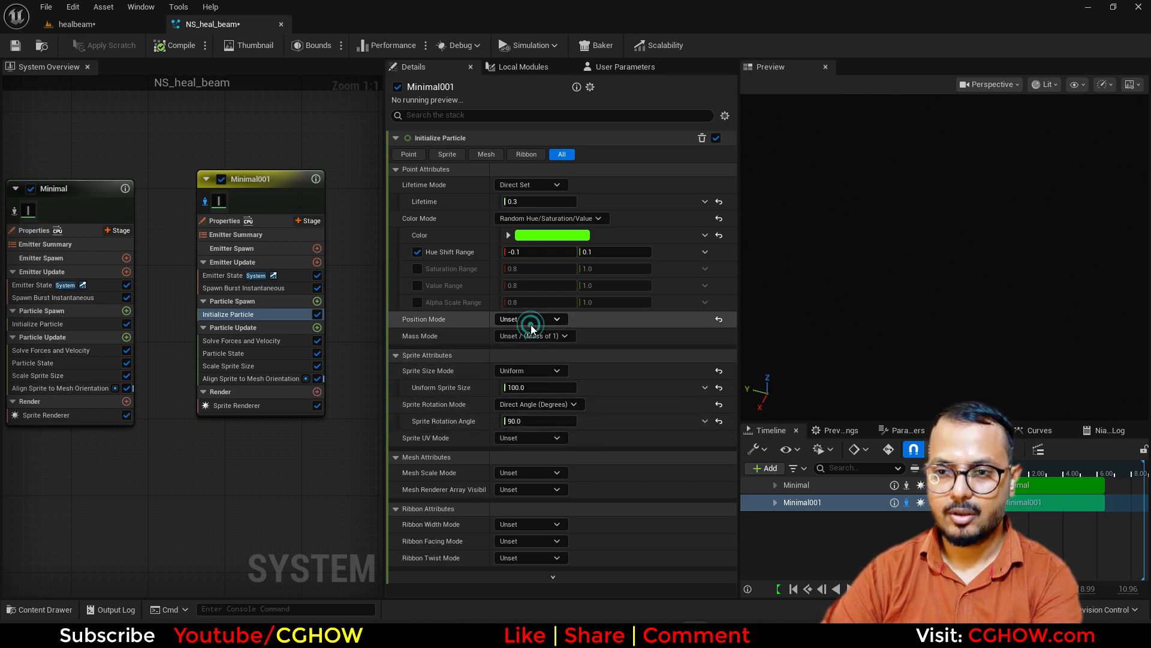
{"action": "left_click", "coordinate": [555, 363]}
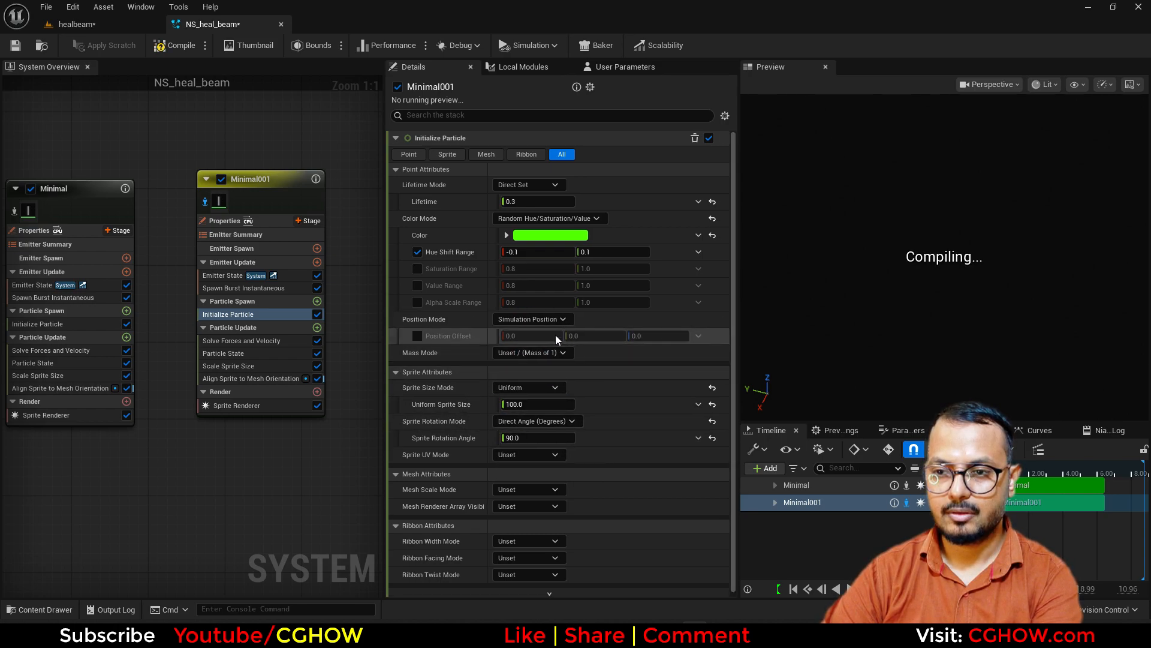
{"action": "left_click", "coordinate": [418, 335]}
{"action": "left_click", "coordinate": [657, 336]}
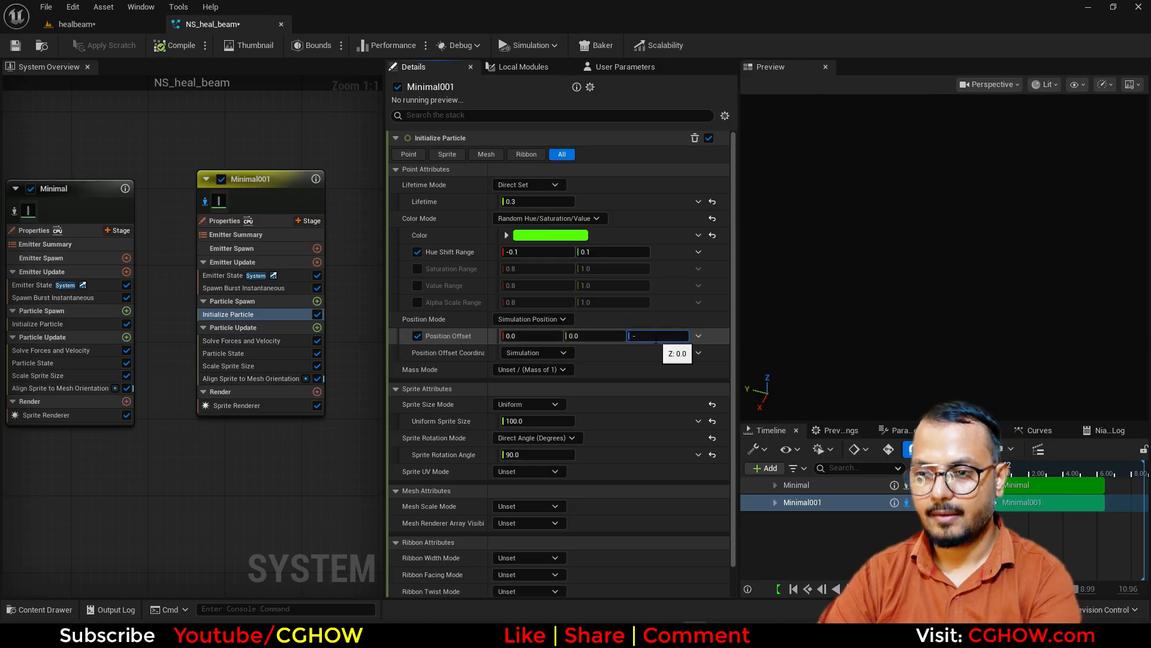
{"action": "type", "text": "-"}
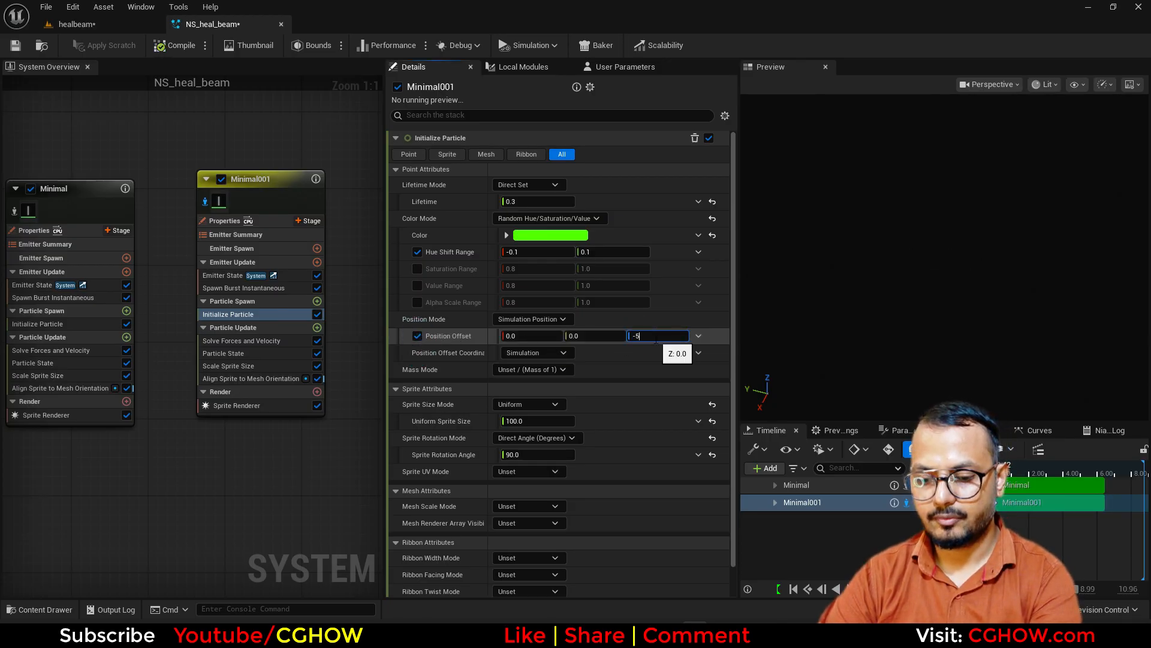
{"action": "key", "text": "Return"}
Inspect the ground glow up close in the level and play the sequence from the start.
{"action": "left_click", "coordinate": [96, 24]}
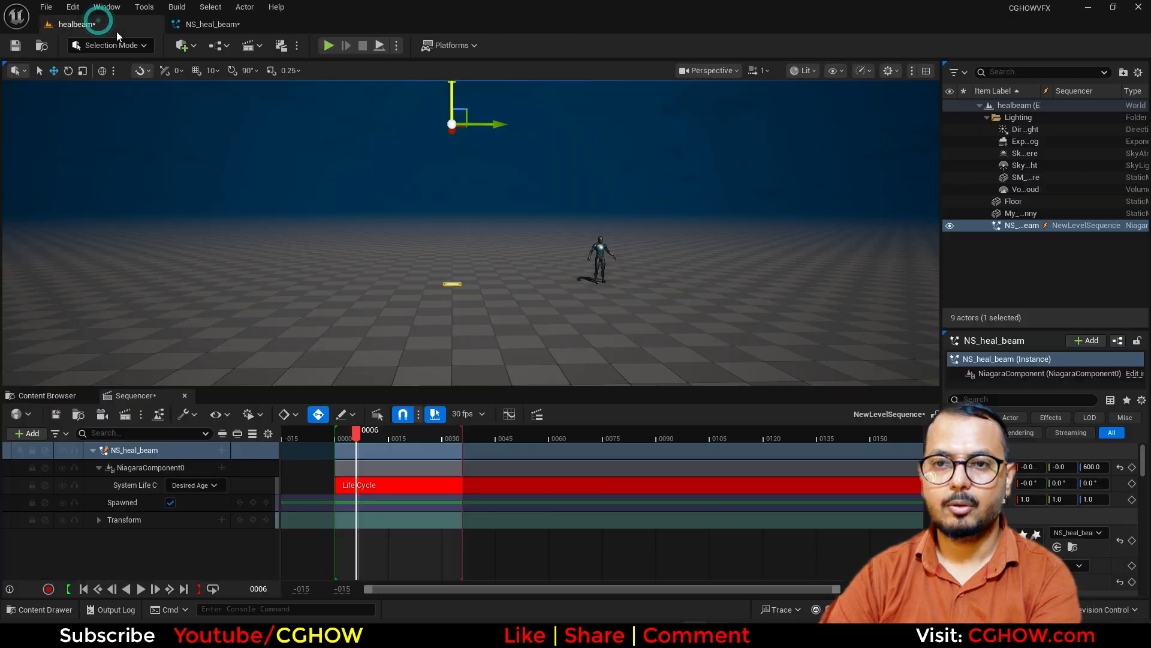
{"action": "scroll", "coordinate": [487, 328], "scroll_direction": "up", "scroll_amount": 3}
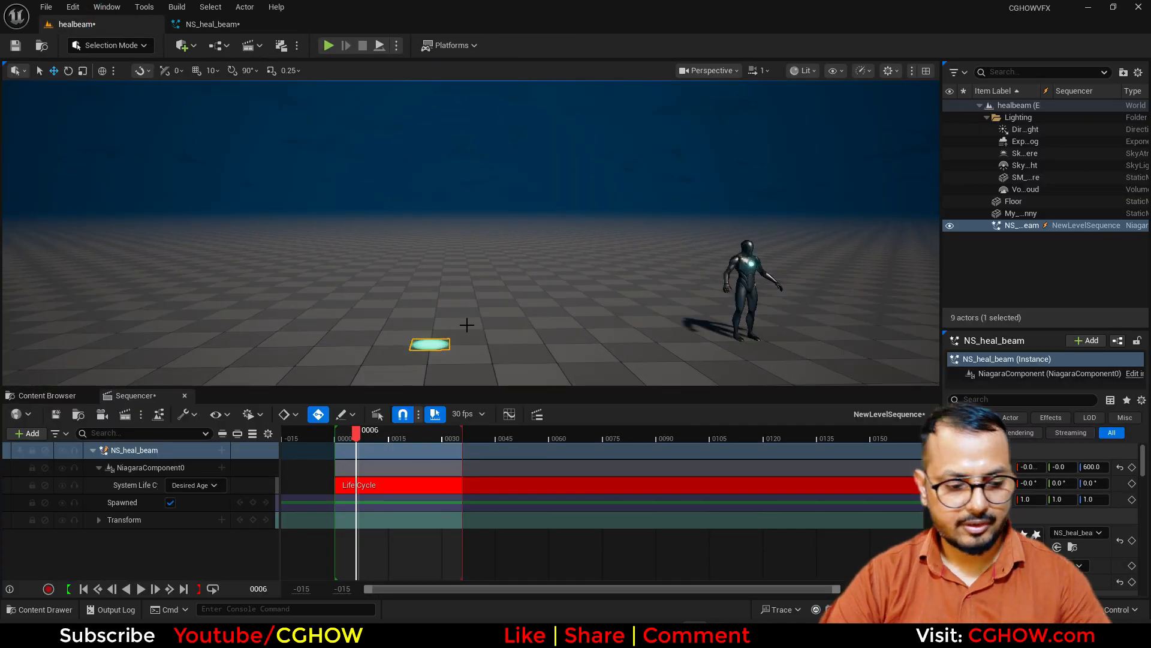
{"action": "left_click", "coordinate": [466, 325]}
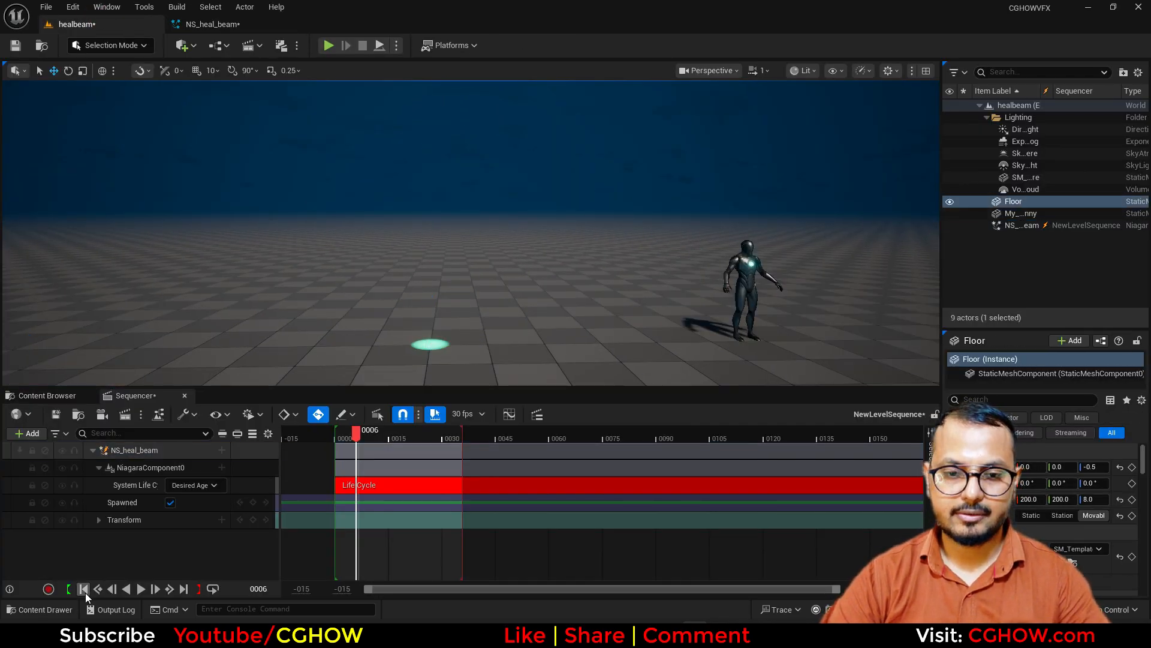
{"action": "left_click", "coordinate": [85, 591]}
{"action": "left_click", "coordinate": [140, 590]}
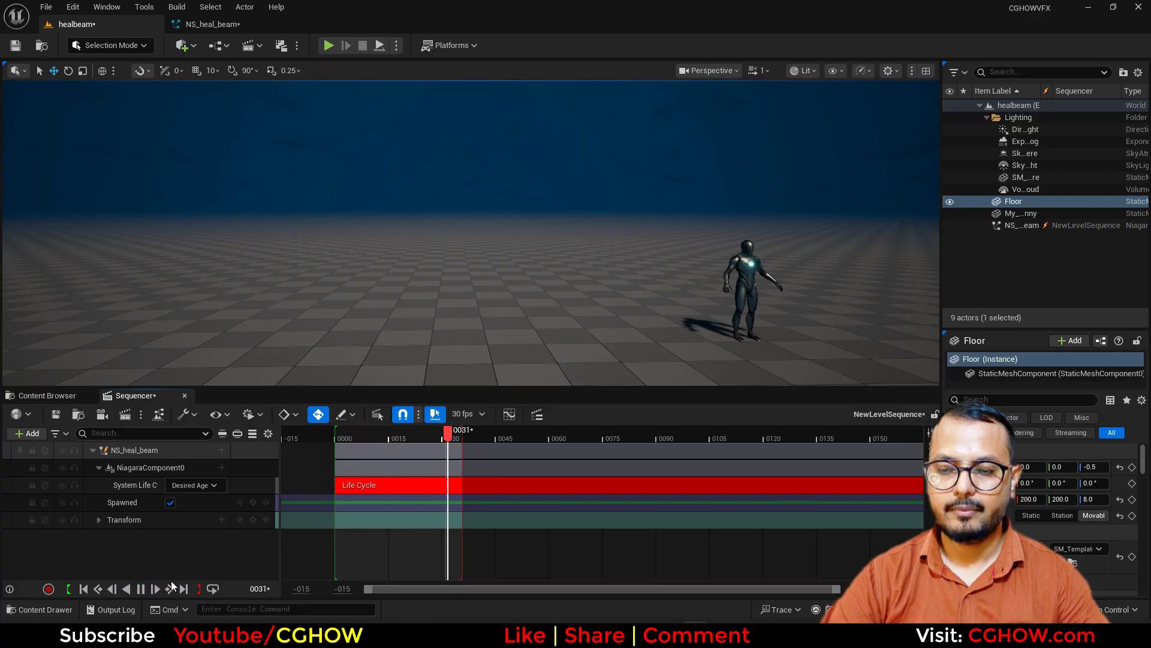
Turn off isolation of the Minimal001 emitter and check the beam together with the ground glow in the level.
{"action": "left_click", "coordinate": [210, 24]}
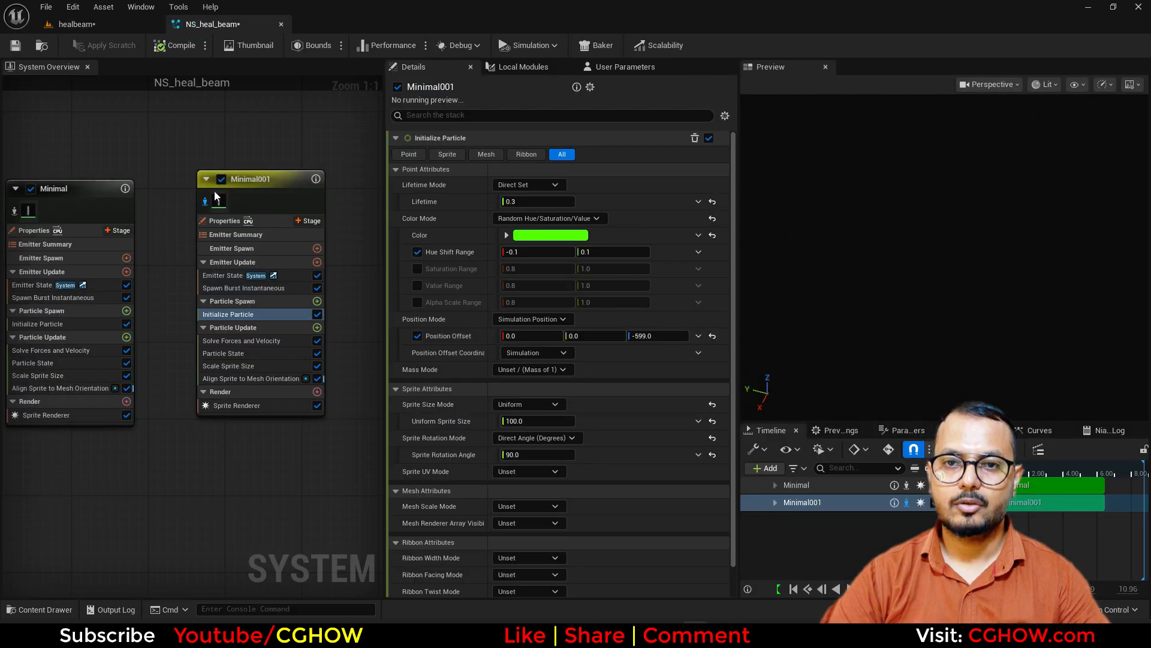
{"action": "left_click", "coordinate": [109, 25]}
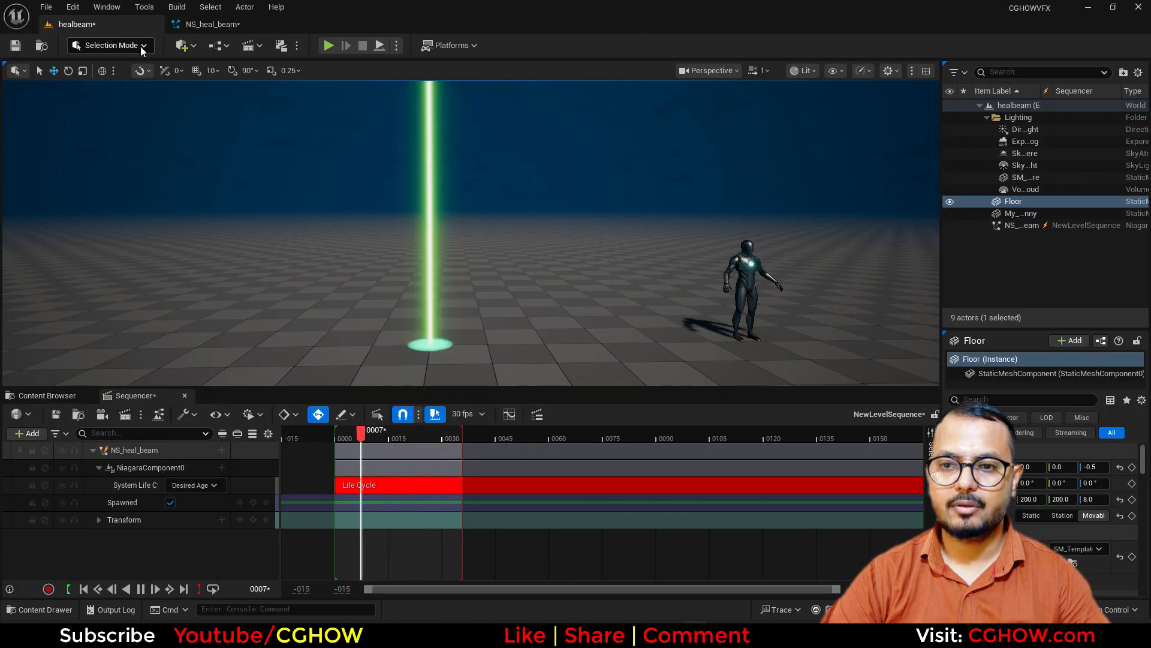
{"action": "left_click", "coordinate": [208, 24]}
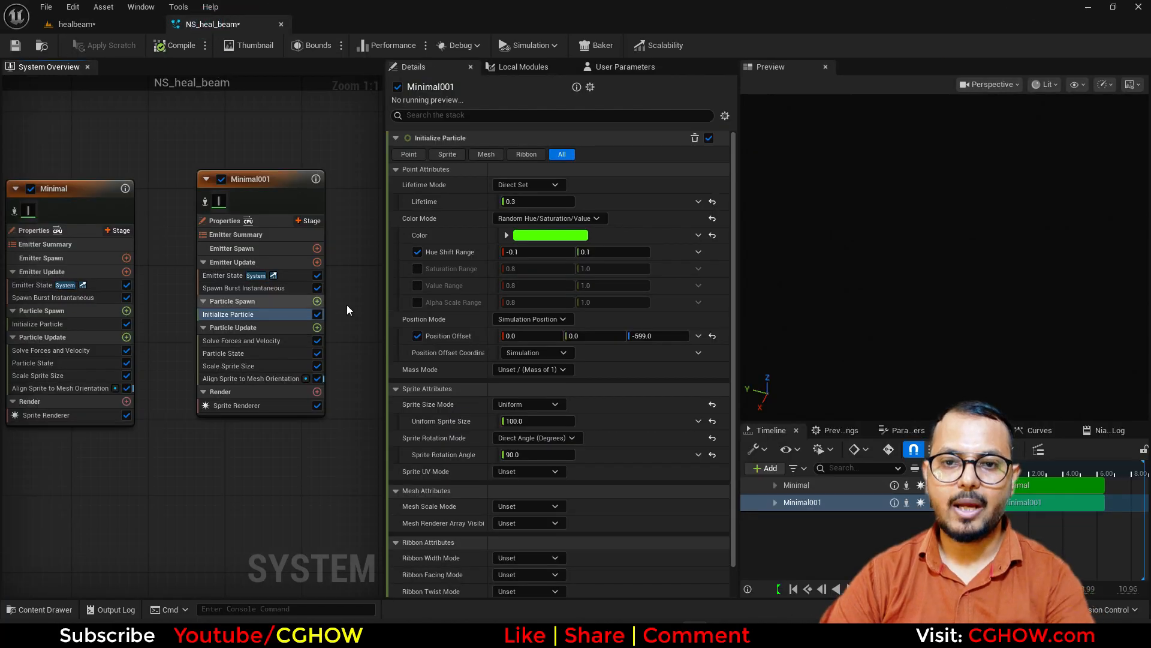
Change Minimal001's particle color to a pale yellow-green with a raised brightness value.
{"action": "left_click", "coordinate": [546, 235]}
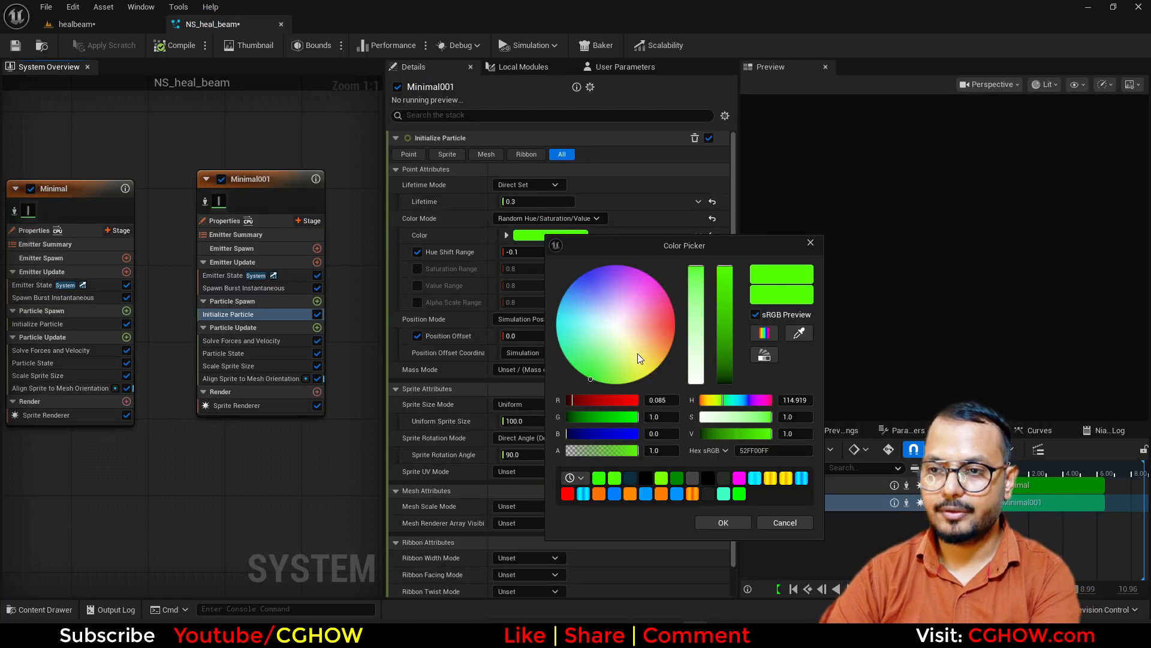
{"action": "left_click_drag", "start_coordinate": [638, 354], "coordinate": [624, 368]}
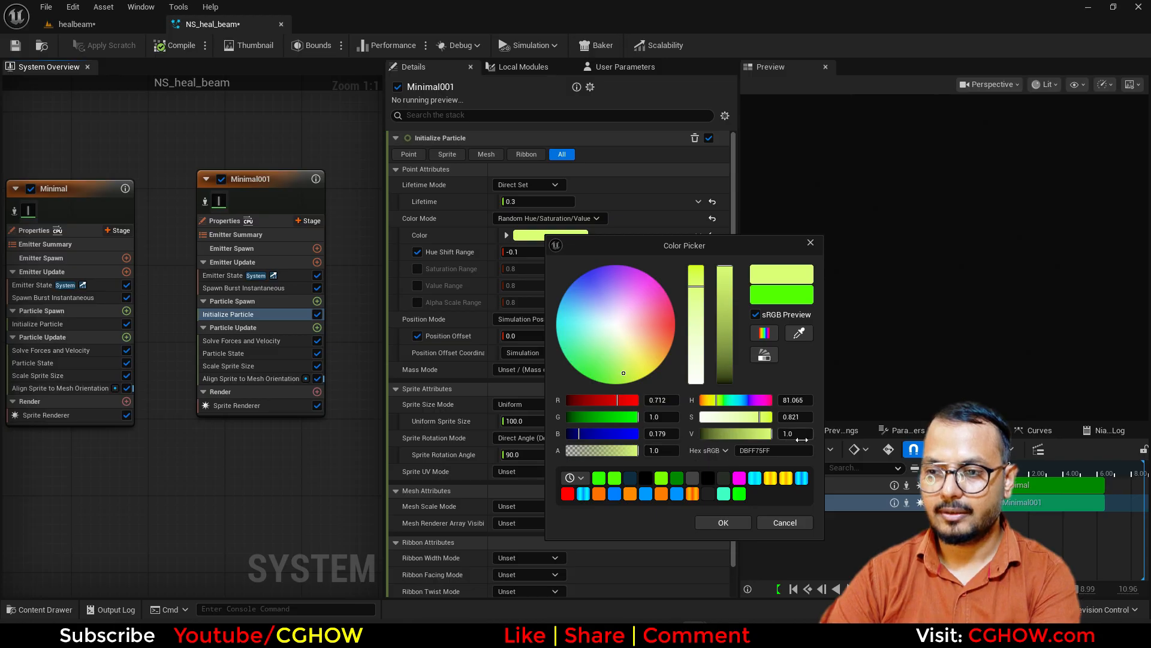
{"action": "left_click", "coordinate": [728, 522]}
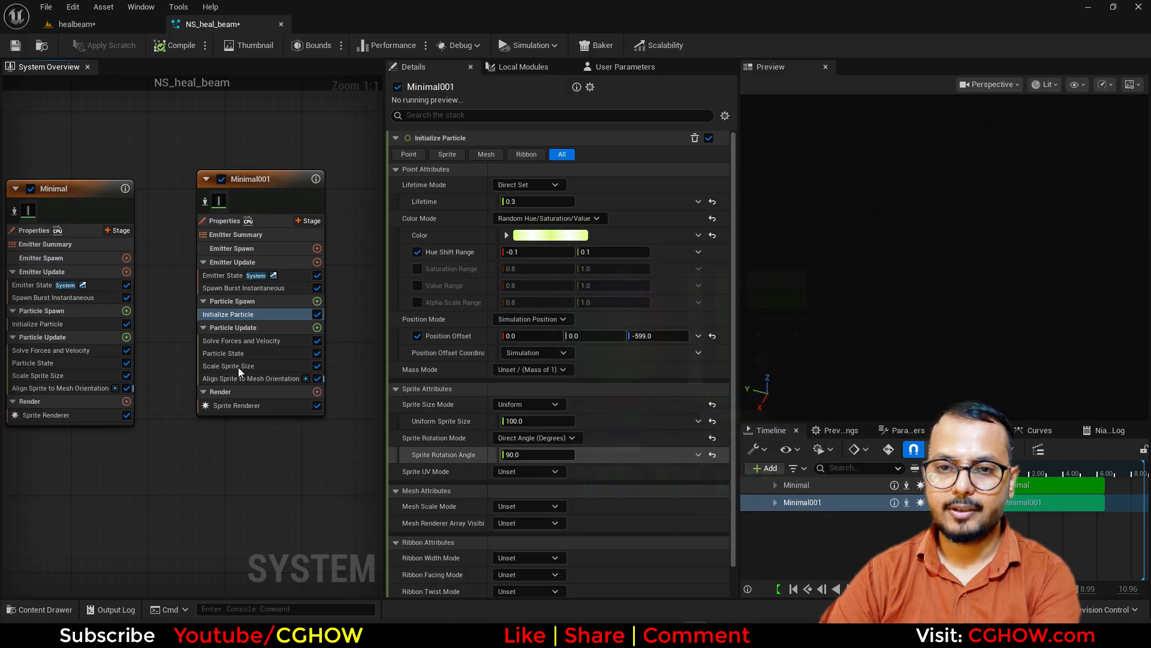
Adjust the Spawn Time of Minimal001's Spawn Burst Instantaneous to delay the ground glow, and check the timing in the level.
{"action": "left_click", "coordinate": [237, 288]}
{"action": "left_click", "coordinate": [246, 278]}
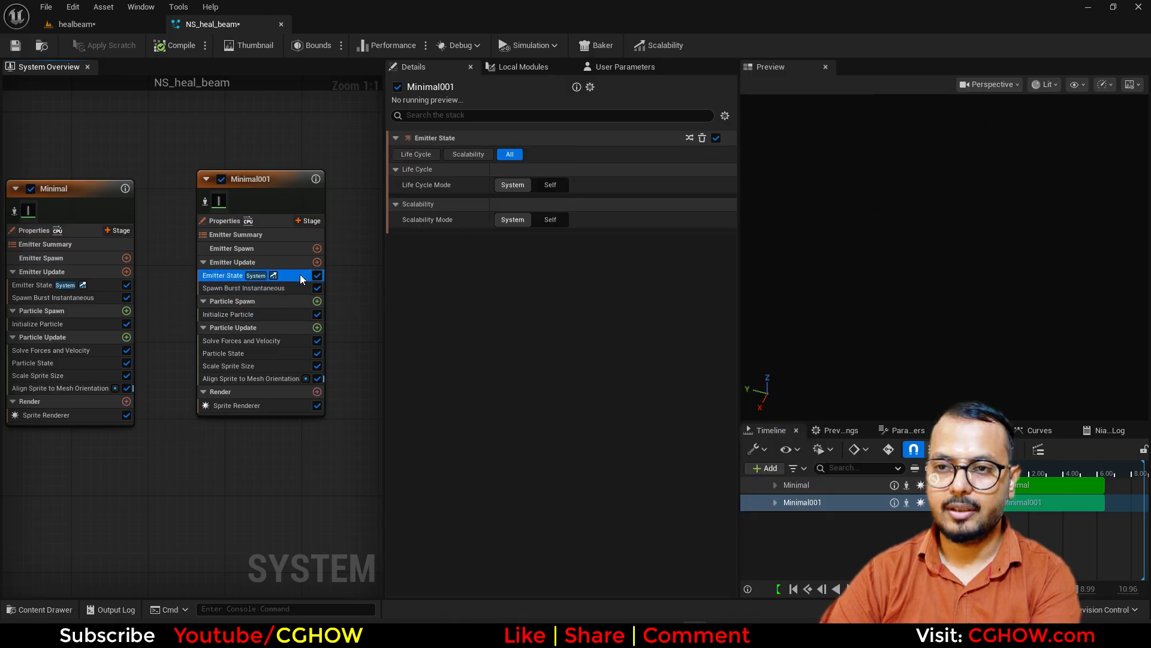
{"action": "left_click", "coordinate": [259, 289]}
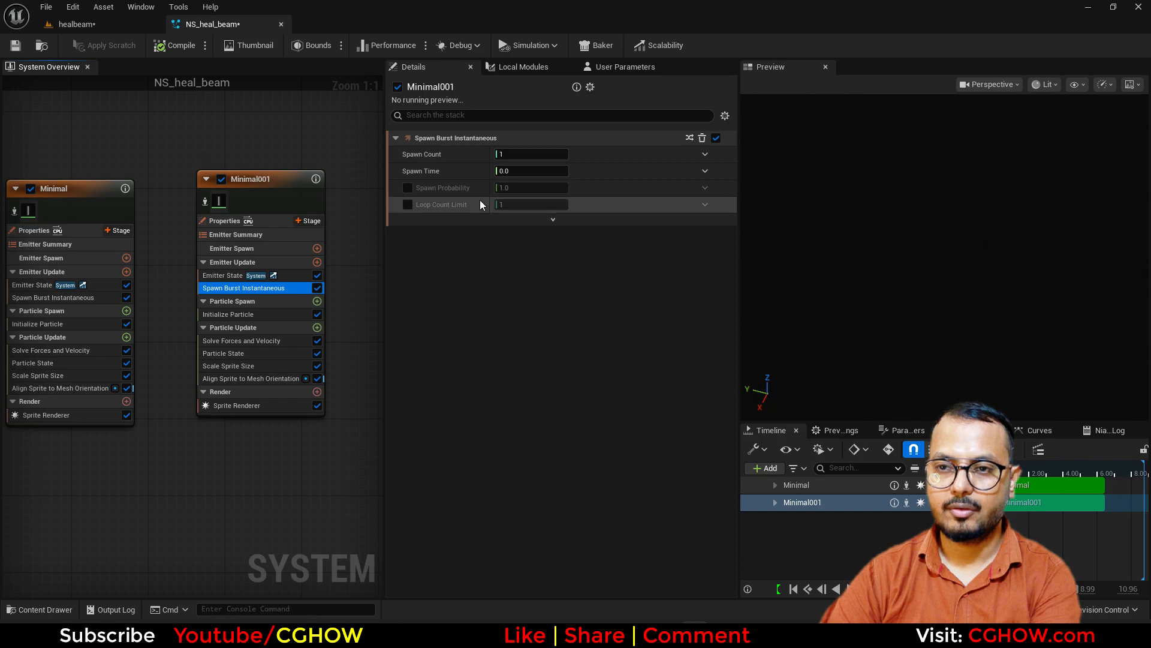
{"action": "left_click", "coordinate": [530, 171]}
{"action": "left_click", "coordinate": [118, 22]}
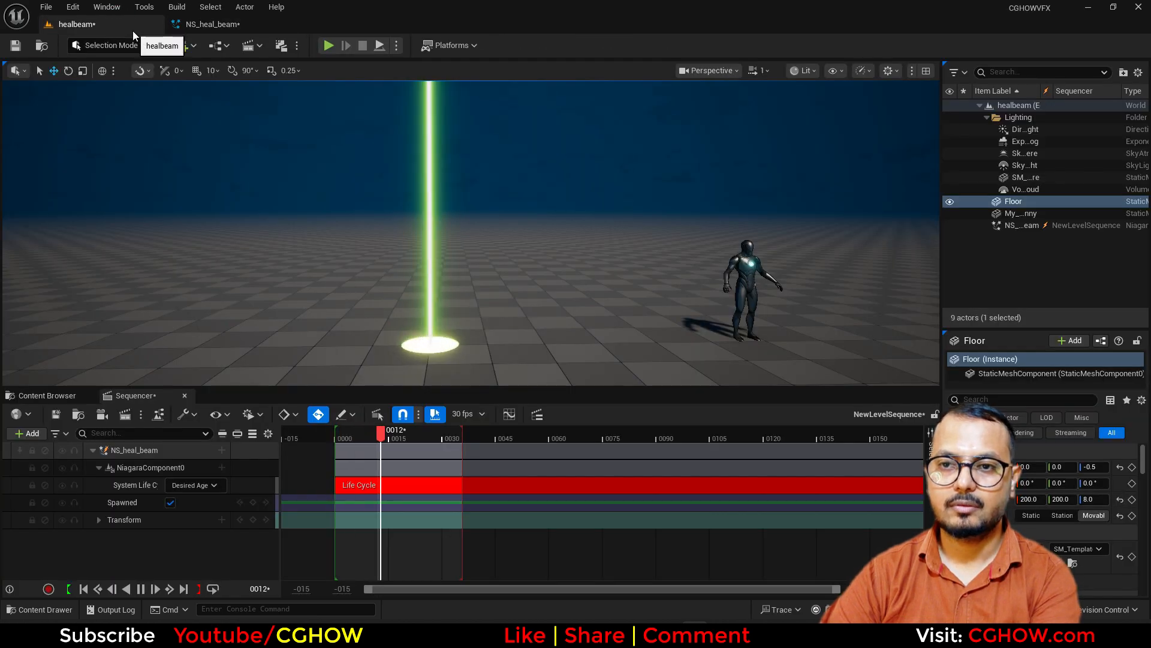
In NS_heal_beam, set the Minimal emitter's Emitter State to Self life cycle mode with Once loop behavior.
{"action": "left_click", "coordinate": [211, 24]}
{"action": "left_click", "coordinate": [62, 285]}
{"action": "left_click", "coordinate": [550, 184]}
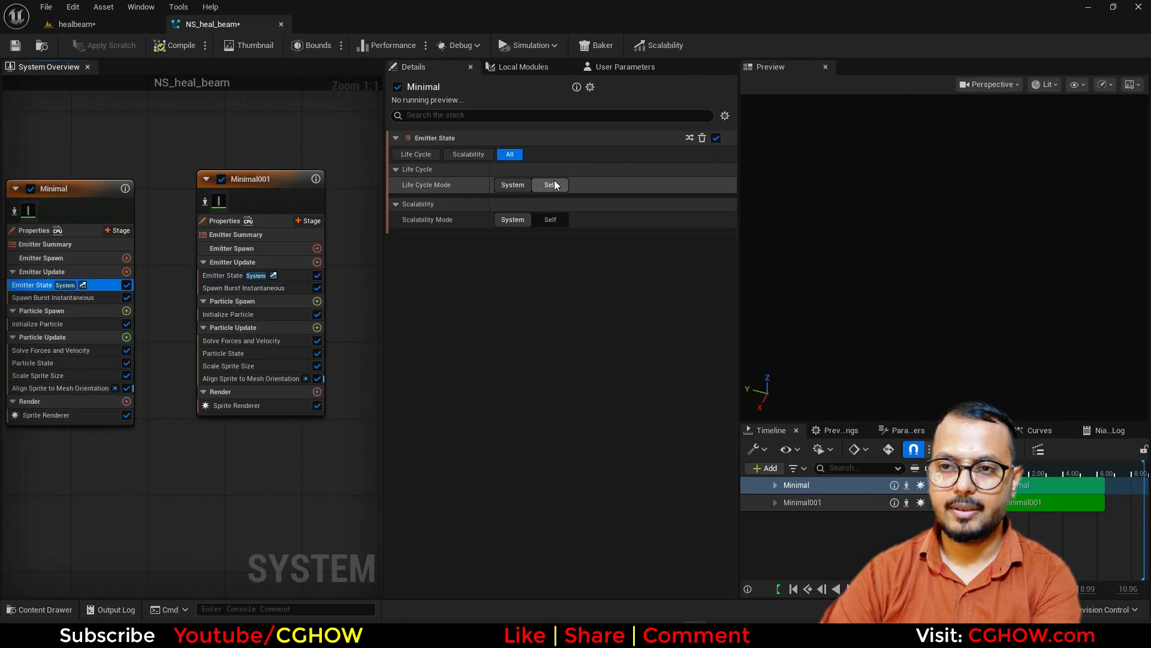
{"action": "left_click", "coordinate": [550, 220]}
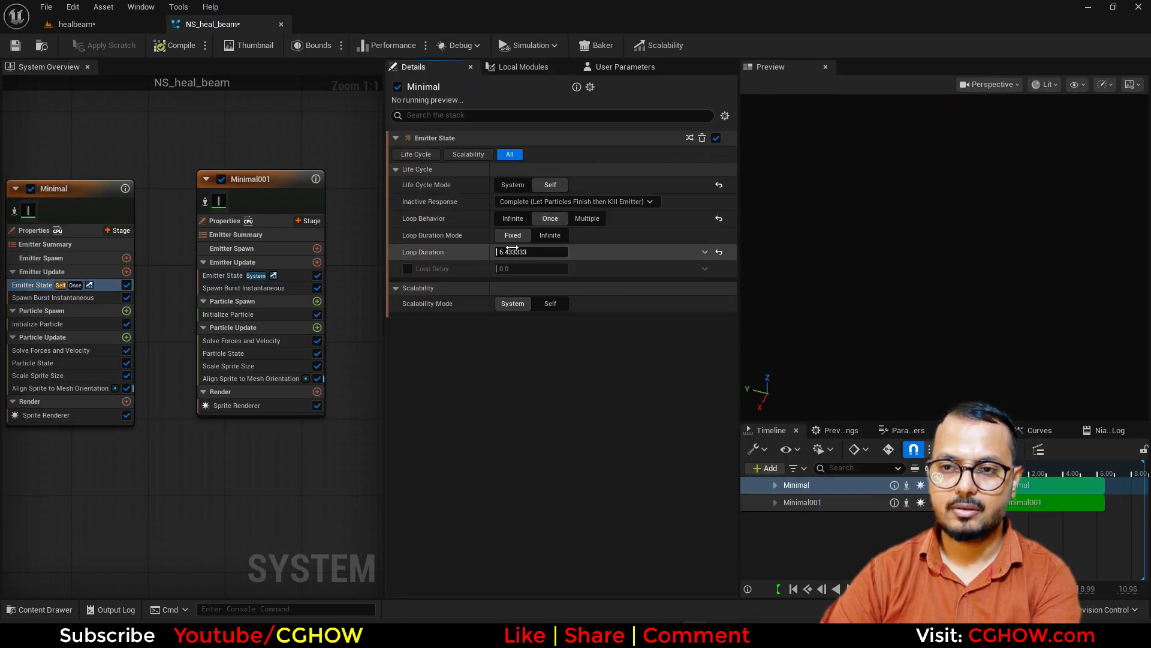
Set Minimal001's Emitter State to Self life cycle mode, Once loop behavior and a loop duration of 1.0.
{"action": "left_click", "coordinate": [231, 275]}
{"action": "left_click", "coordinate": [550, 184]}
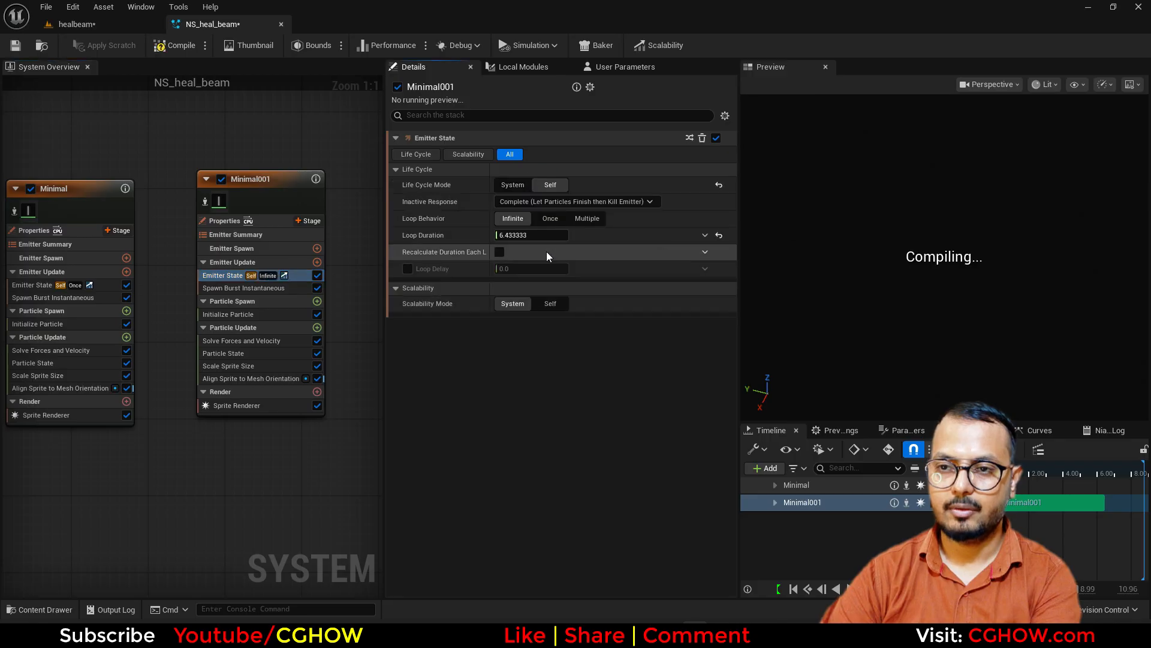
{"action": "left_click", "coordinate": [550, 218]}
{"action": "left_click", "coordinate": [521, 252]}
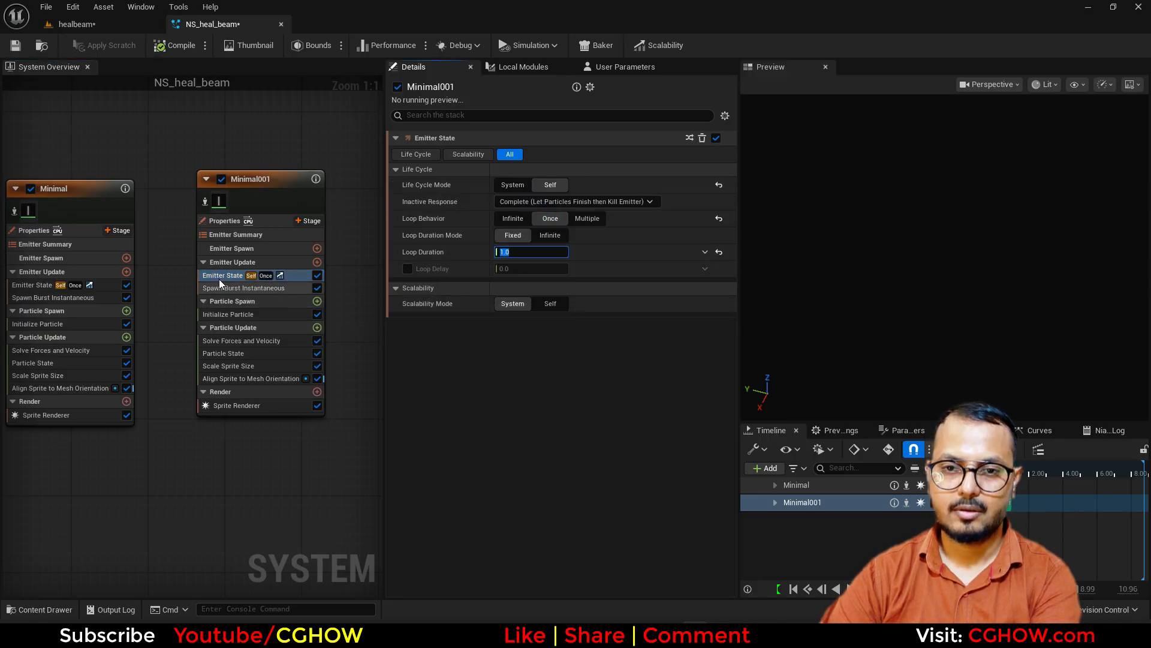
Review Minimal001's Spawn Burst Instantaneous settings and scrub the opening frames of the level sequence to check when the ground glow appears.
{"action": "left_click", "coordinate": [247, 288]}
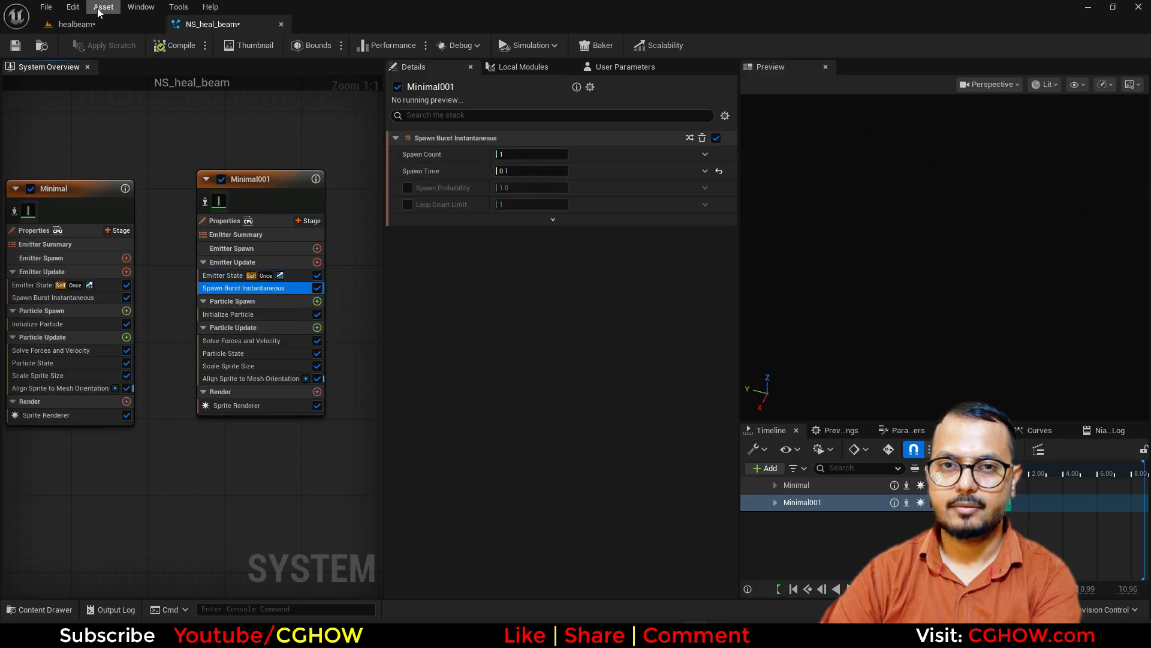
{"action": "left_click", "coordinate": [95, 23]}
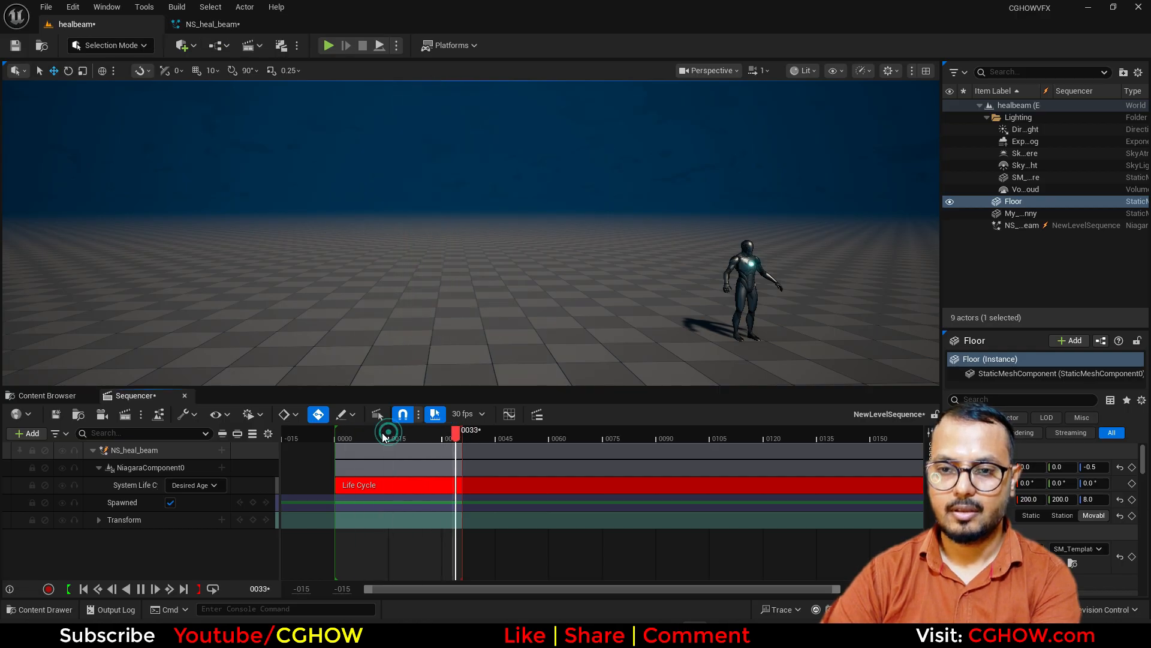
{"action": "left_click_drag", "start_coordinate": [337, 436], "coordinate": [357, 436]}
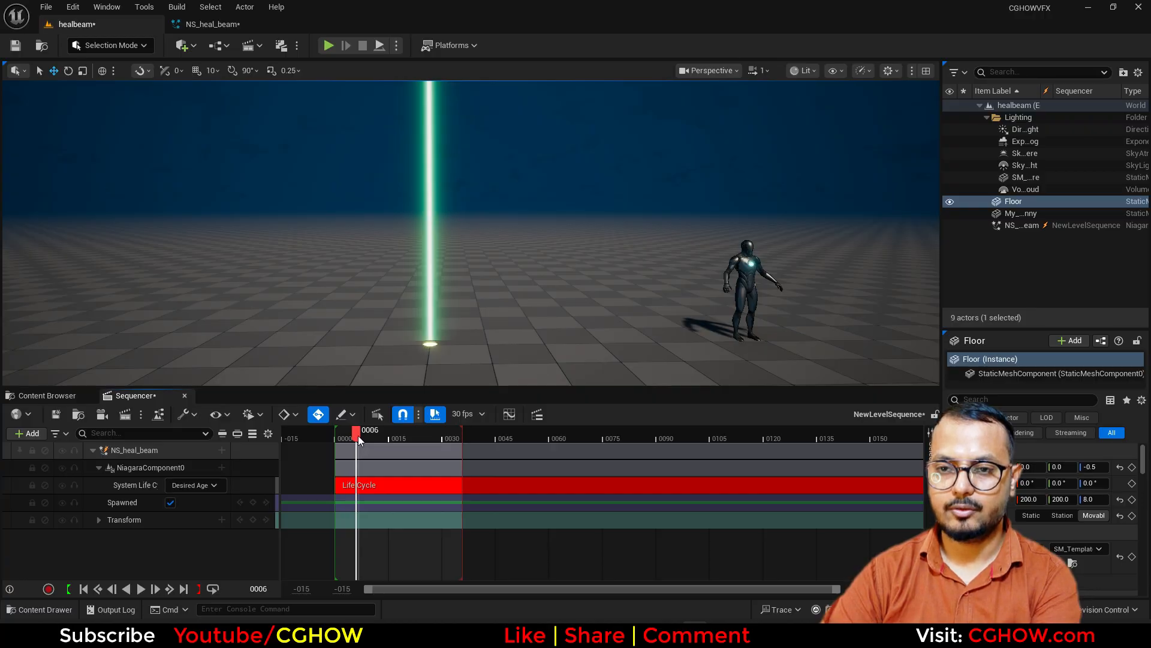
Set the Spawn Time of Minimal001's Spawn Burst Instantaneous to 0.15 and play the level sequence from the start.
{"action": "left_click", "coordinate": [211, 24]}
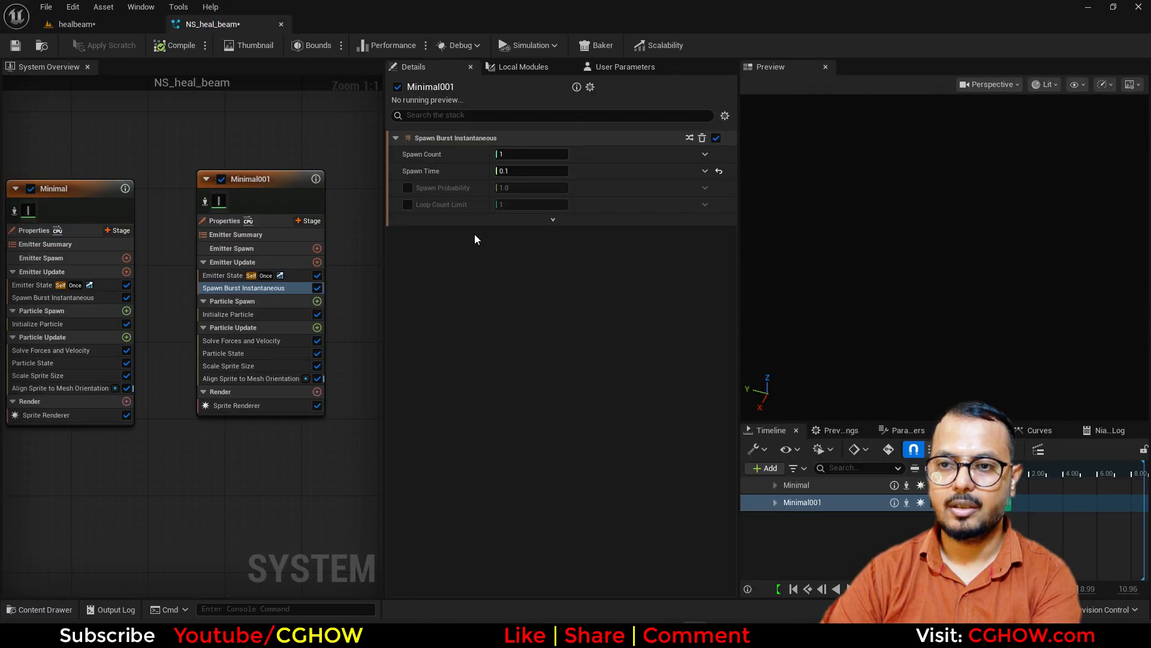
{"action": "left_click", "coordinate": [525, 172]}
{"action": "left_click", "coordinate": [100, 25]}
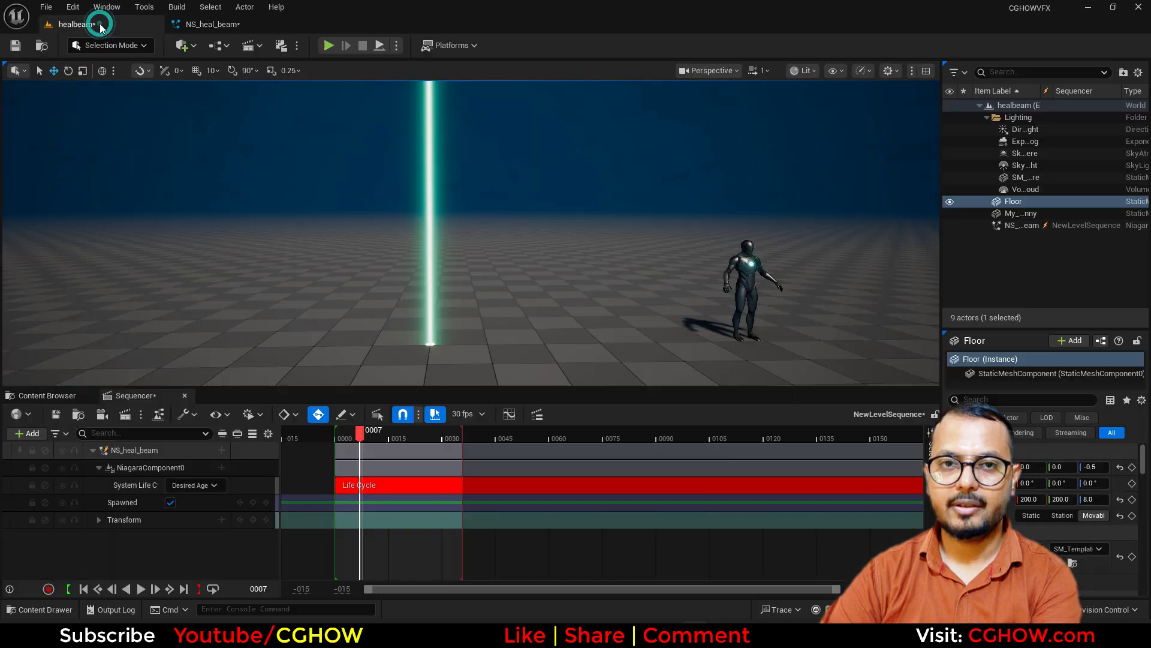
{"action": "left_click_drag", "start_coordinate": [360, 437], "coordinate": [324, 441]}
{"action": "left_click", "coordinate": [141, 588]}
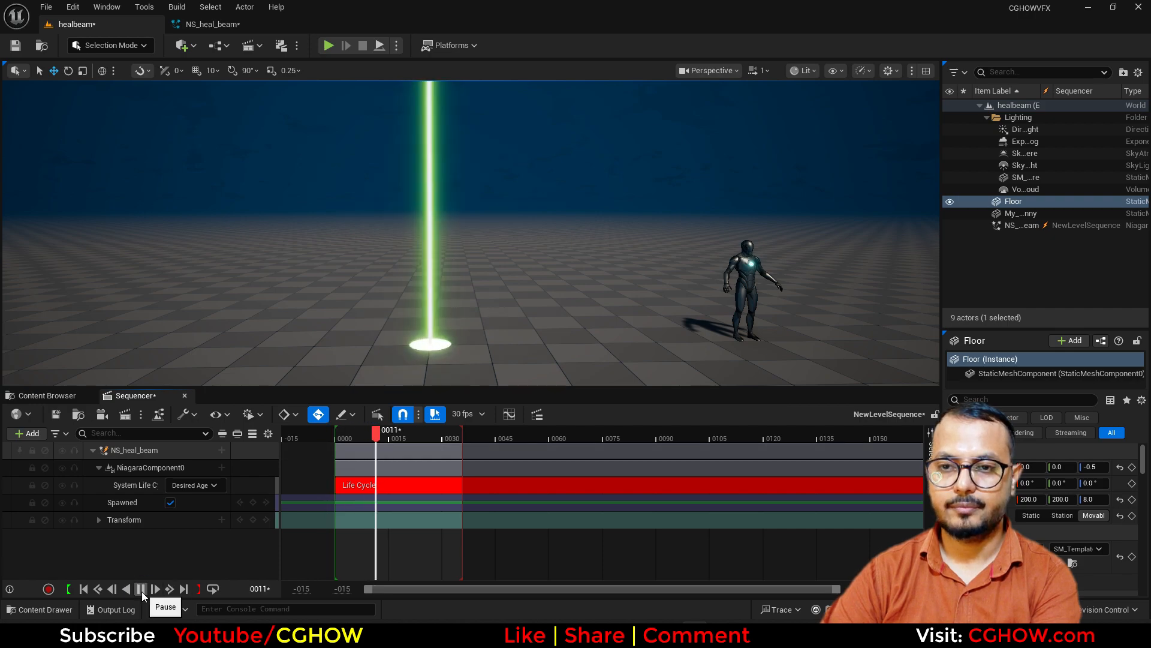
Return to the NS_heal_beam system and prepare an empty area of the graph beside the Minimal001 emitter.
{"action": "left_click", "coordinate": [233, 25]}
{"action": "right_click_drag", "start_coordinate": [285, 160], "coordinate": [204, 162]}
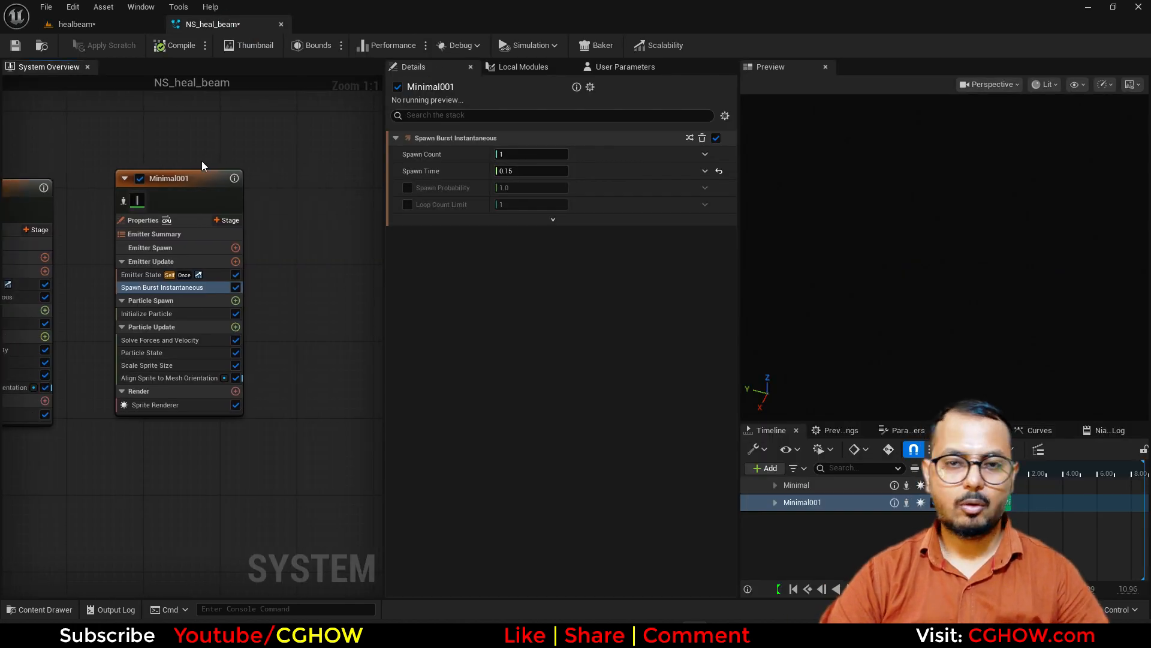
{"action": "left_click", "coordinate": [222, 178]}
{"action": "right_click_drag", "start_coordinate": [273, 143], "coordinate": [163, 143]}
{"action": "left_click", "coordinate": [206, 161]}
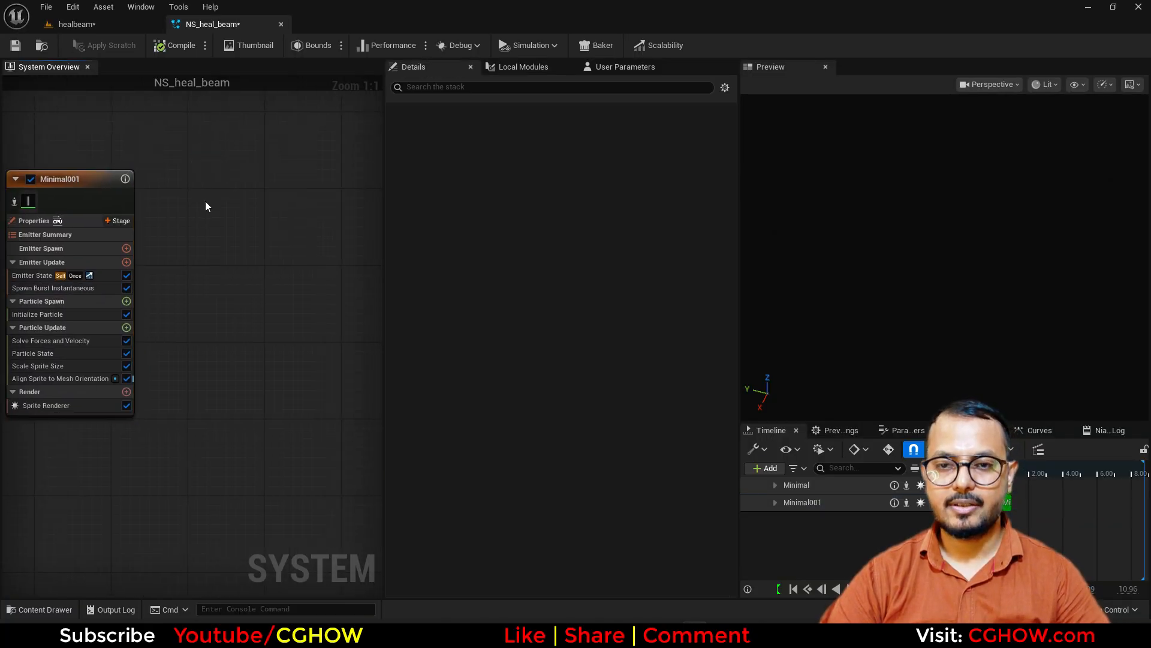
Paste a copy of the Minimal001 emitter beside the original and open the copy's Initialize Particle module.
{"action": "key", "text": "ctrl+v"}
{"action": "left_click", "coordinate": [234, 318]}
{"action": "left_click", "coordinate": [234, 306]}
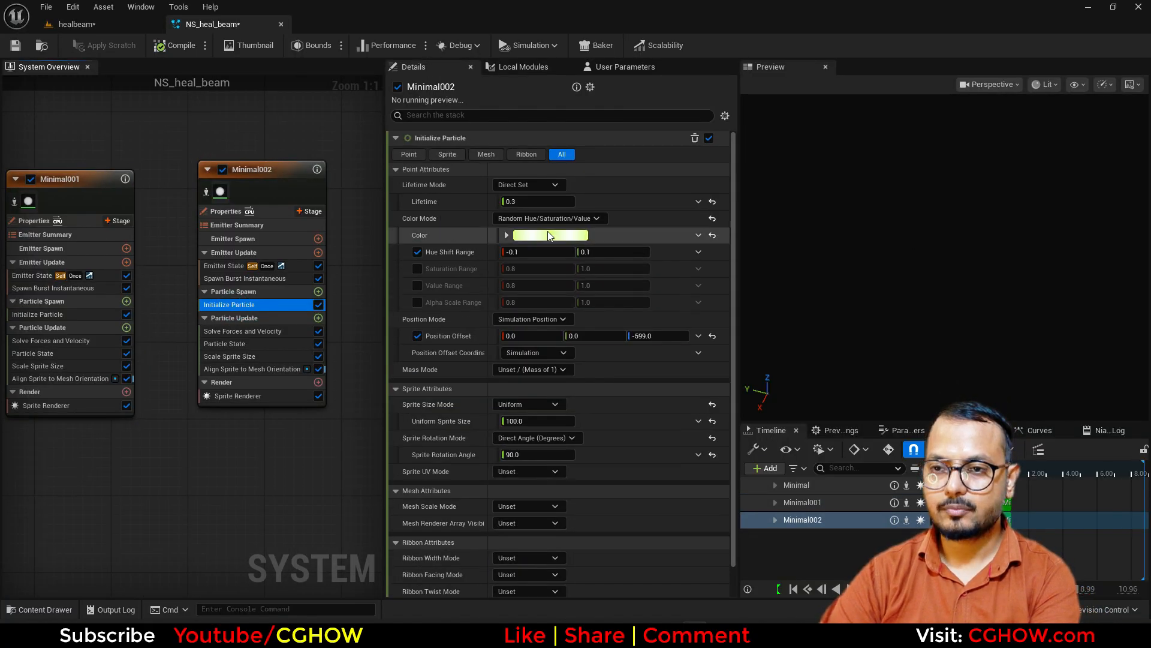
Set the copied emitter's particle color to pure green with R 0, G 1 and B 0.
{"action": "left_click", "coordinate": [535, 234]}
{"action": "left_click_drag", "start_coordinate": [590, 369], "coordinate": [574, 374]}
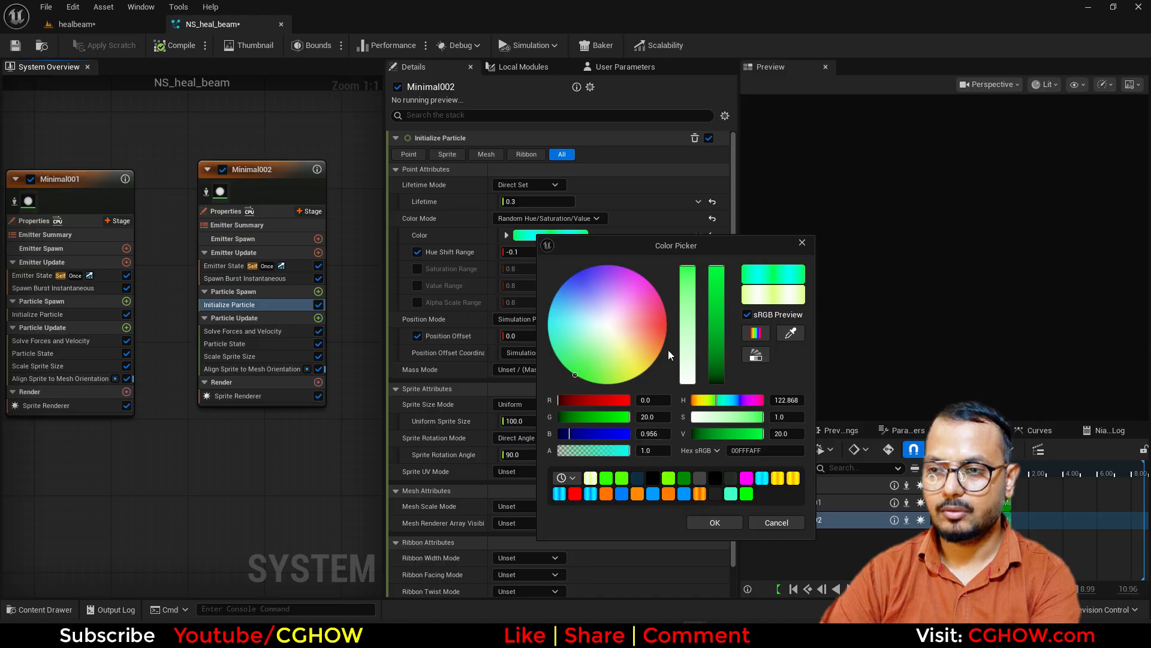
{"action": "left_click", "coordinate": [656, 412]}
{"action": "type", "text": "0"}
{"action": "key", "text": "Return"}
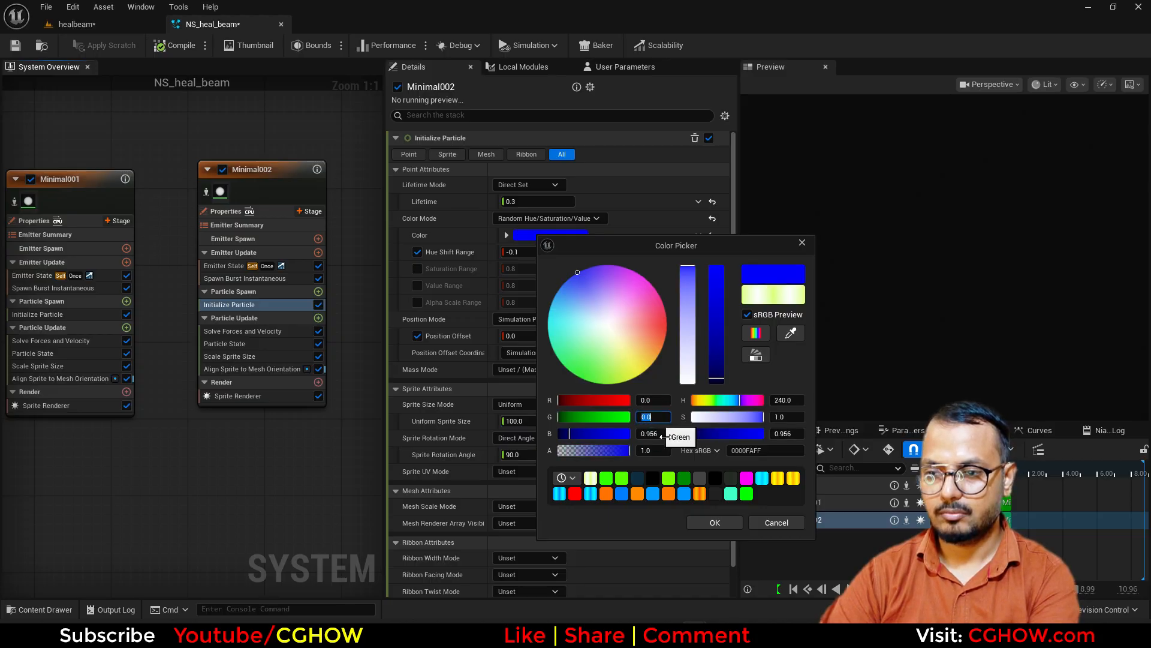
{"action": "type", "text": "1"}
{"action": "key", "text": "Return"}
{"action": "type", "text": "0"}
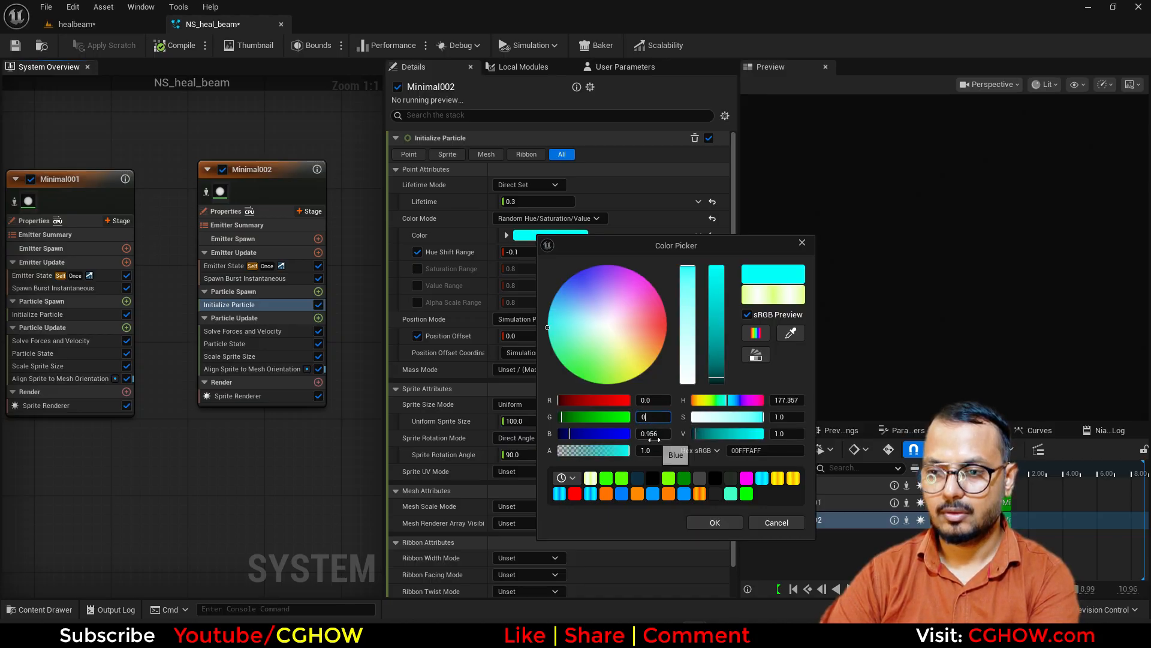
{"action": "key", "text": "Return"}
{"action": "left_click", "coordinate": [655, 437]}
{"action": "type", "text": "0"}
{"action": "key", "text": "Return"}
{"action": "left_click", "coordinate": [655, 418]}
{"action": "type", "text": "1"}
{"action": "key", "text": "Return"}
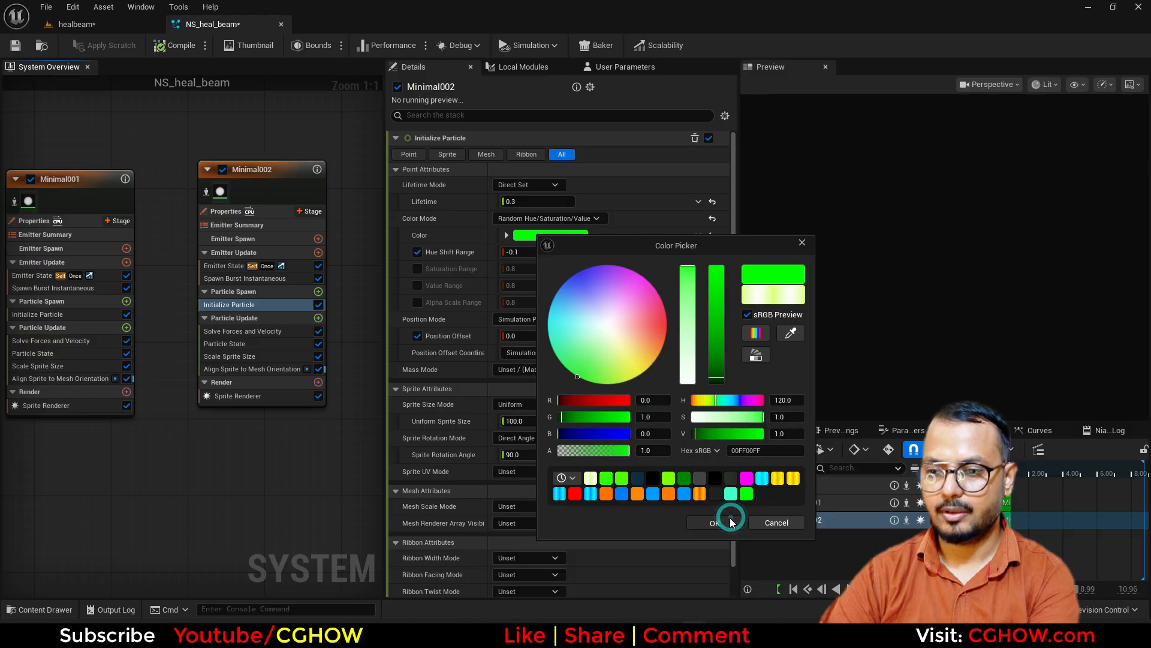
{"action": "left_click", "coordinate": [730, 522]}
Set the Scale Curve in the Minimal002 emitter's Scale Sprite Size module to 3.0 and preview the effect in the healbeam level.
{"action": "left_click", "coordinate": [240, 356]}
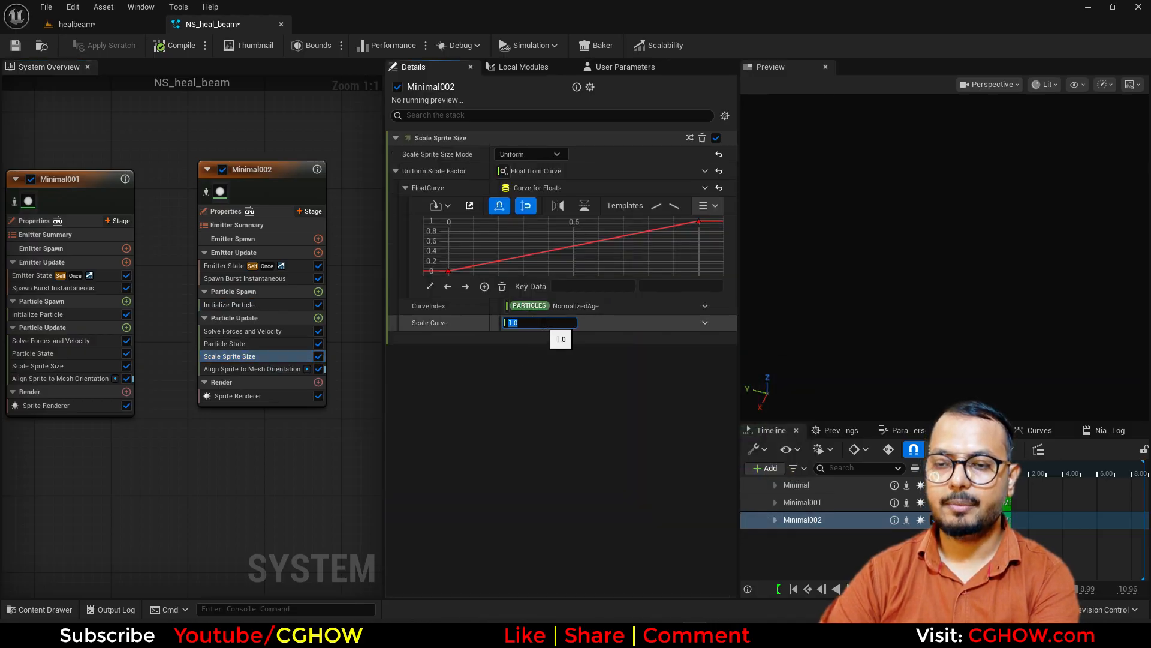
{"action": "left_click", "coordinate": [699, 222]}
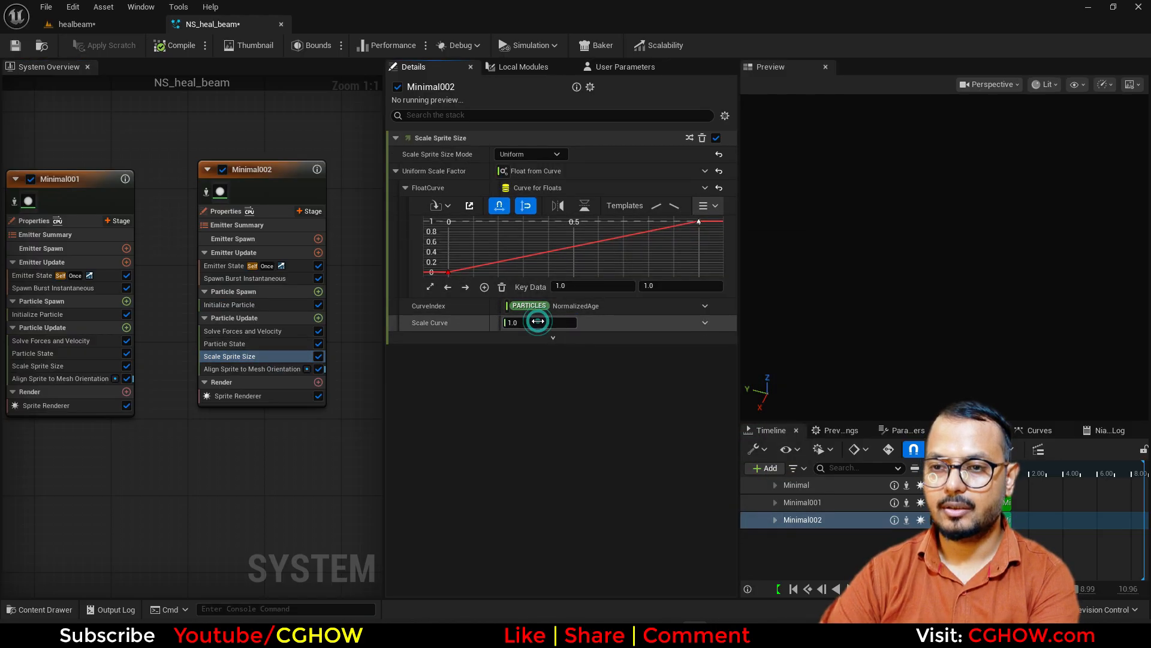
{"action": "type", "text": "3"}
{"action": "key", "text": "Return"}
{"action": "left_click", "coordinate": [135, 25]}
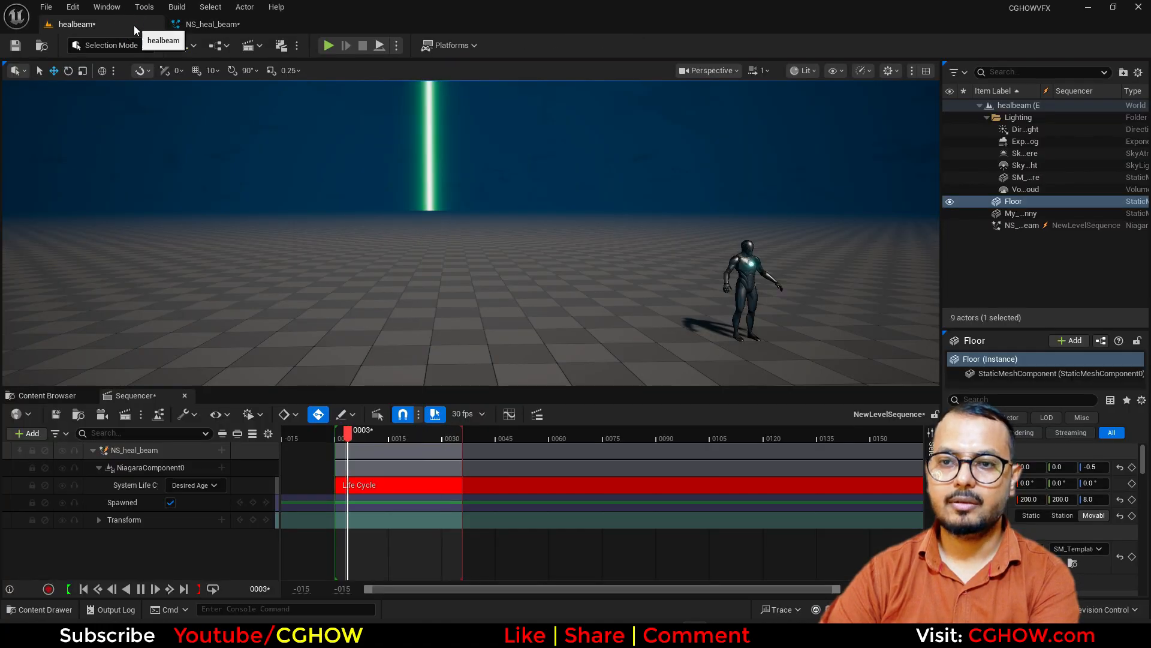
In Minimal002's Initialize Particle, set both Hue Shift Range values to 0.0 and Lifetime to 0.6, checking the level.
{"action": "left_click", "coordinate": [207, 24]}
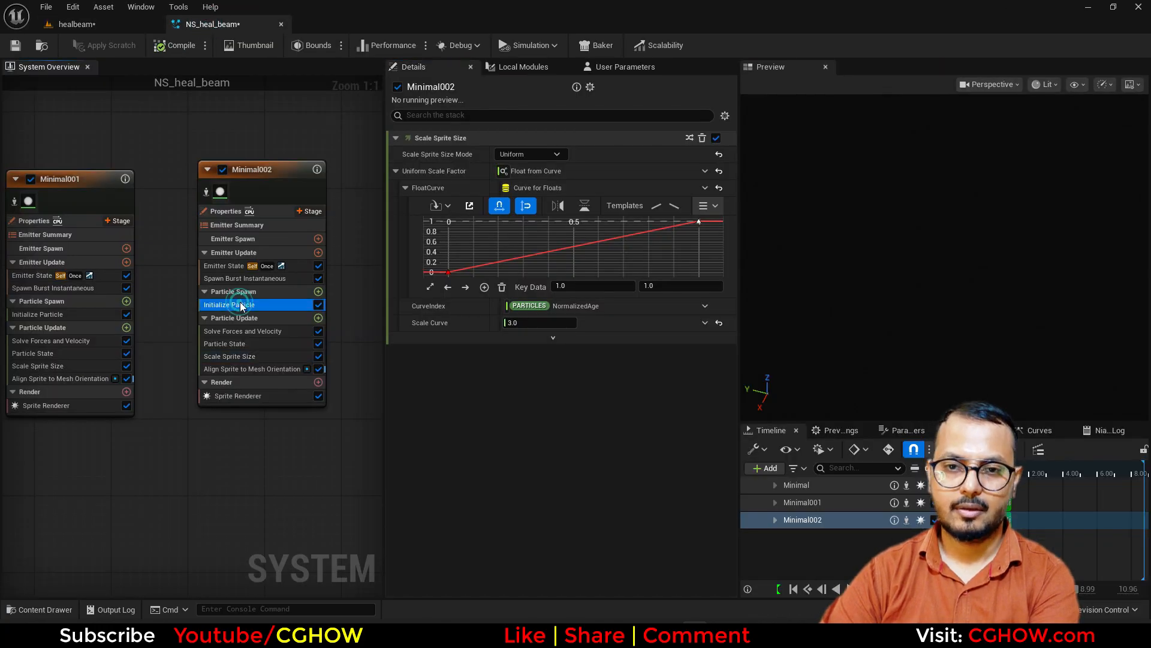
{"action": "left_click", "coordinate": [125, 24]}
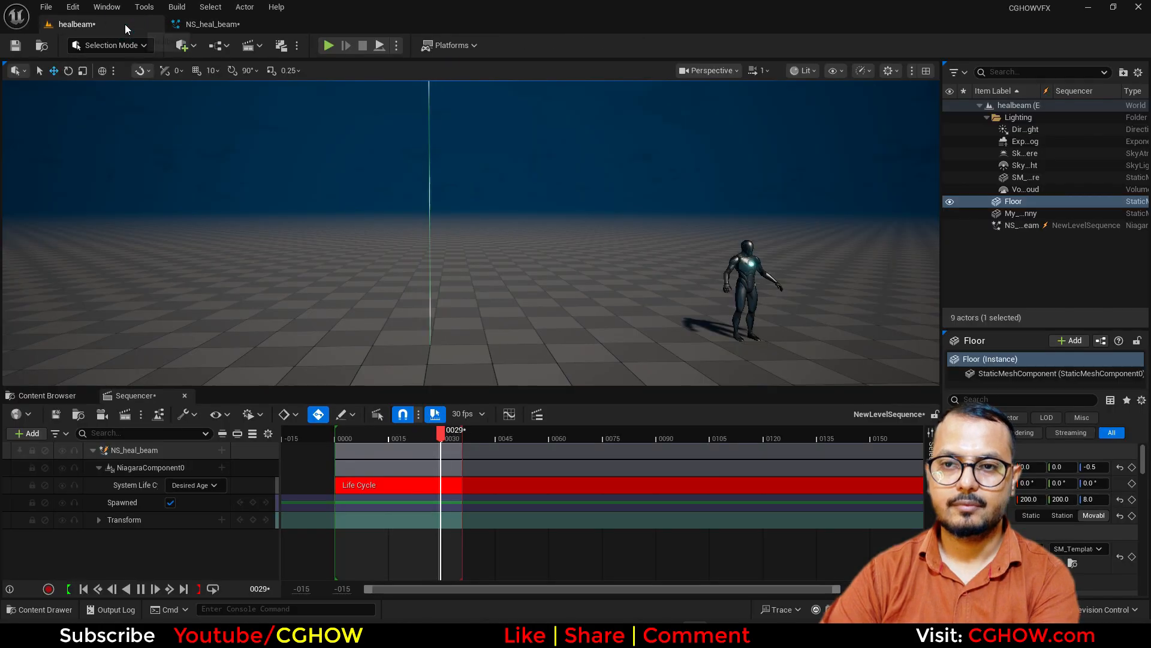
{"action": "left_click", "coordinate": [207, 27]}
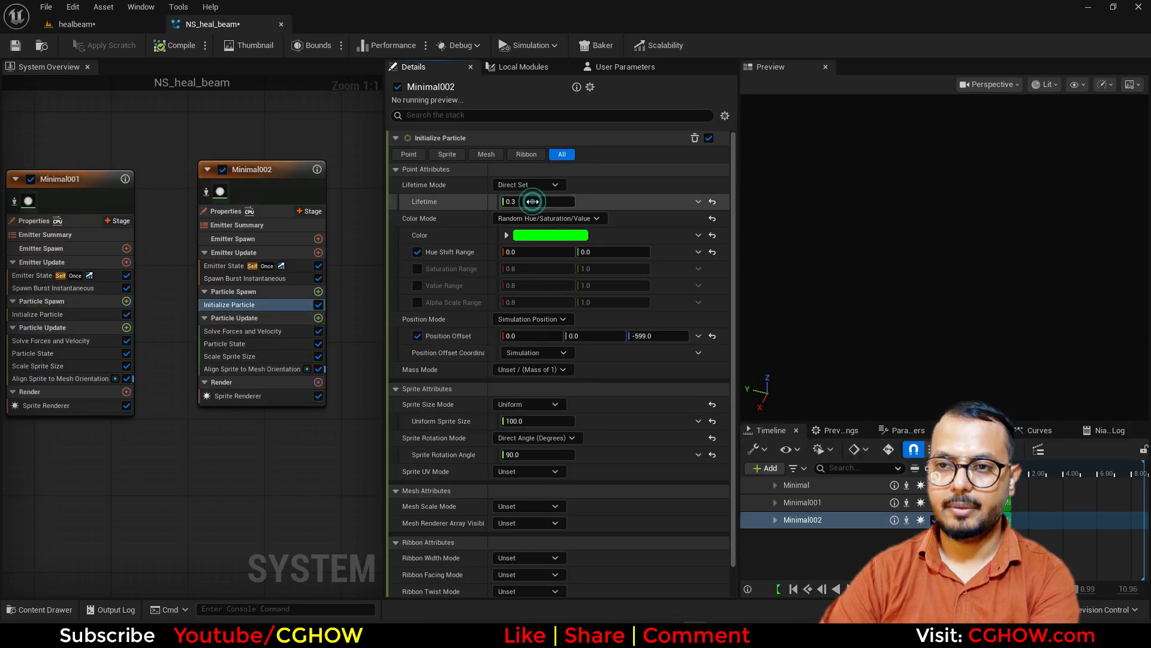
{"action": "left_click", "coordinate": [126, 30]}
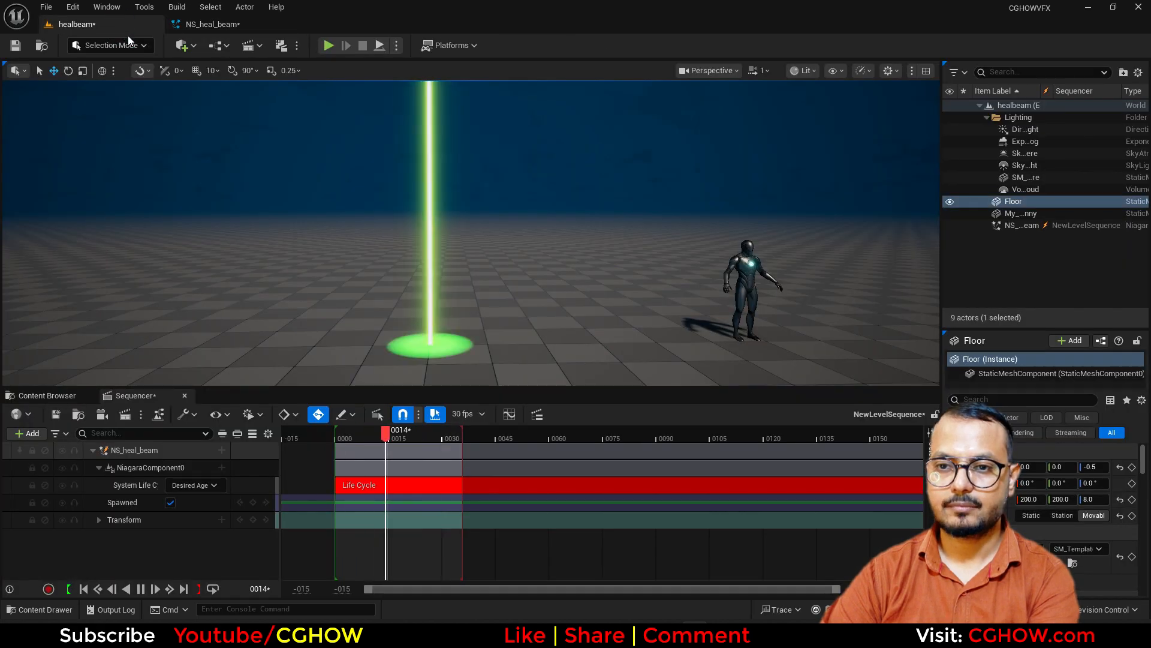
Add a Scale Color module to Minimal002's Particle Update, drive Scale Alpha with Float from Curve, and preview the level.
{"action": "left_click", "coordinate": [219, 24]}
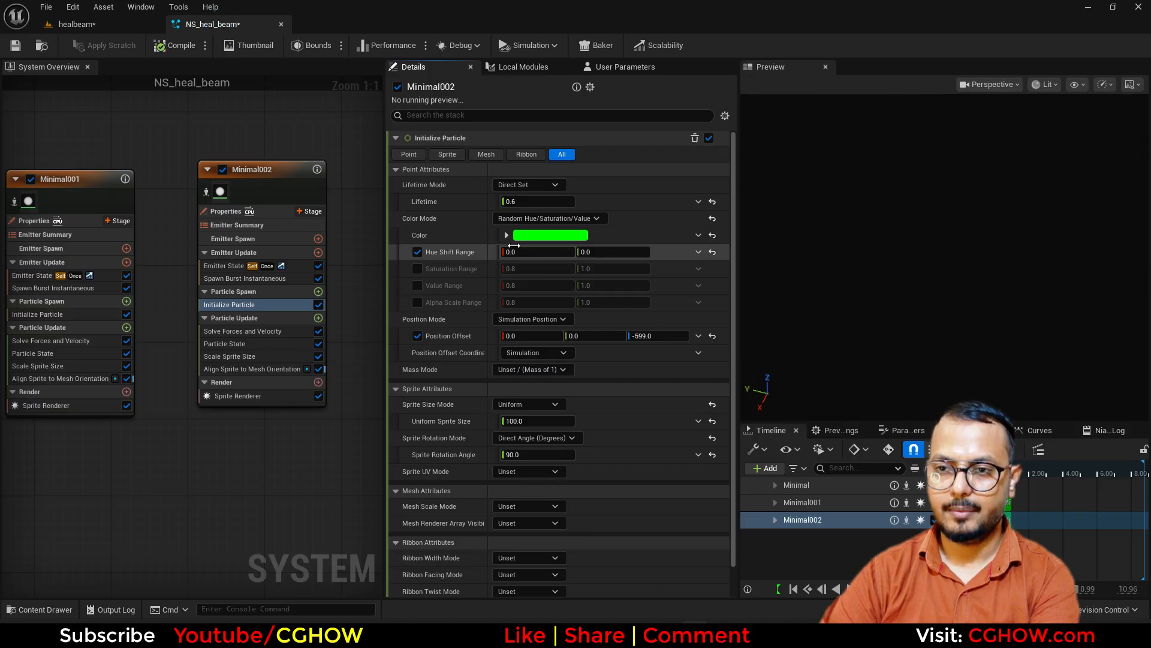
{"action": "left_click", "coordinate": [318, 318]}
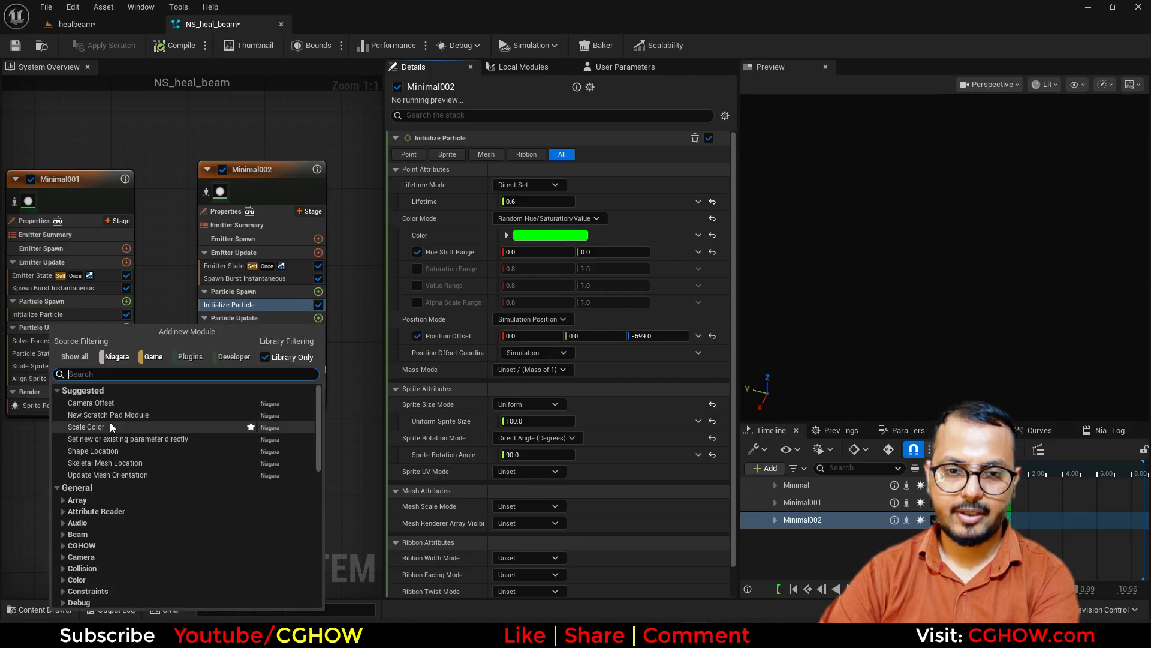
{"action": "left_click", "coordinate": [85, 427]}
{"action": "left_click", "coordinate": [705, 188]}
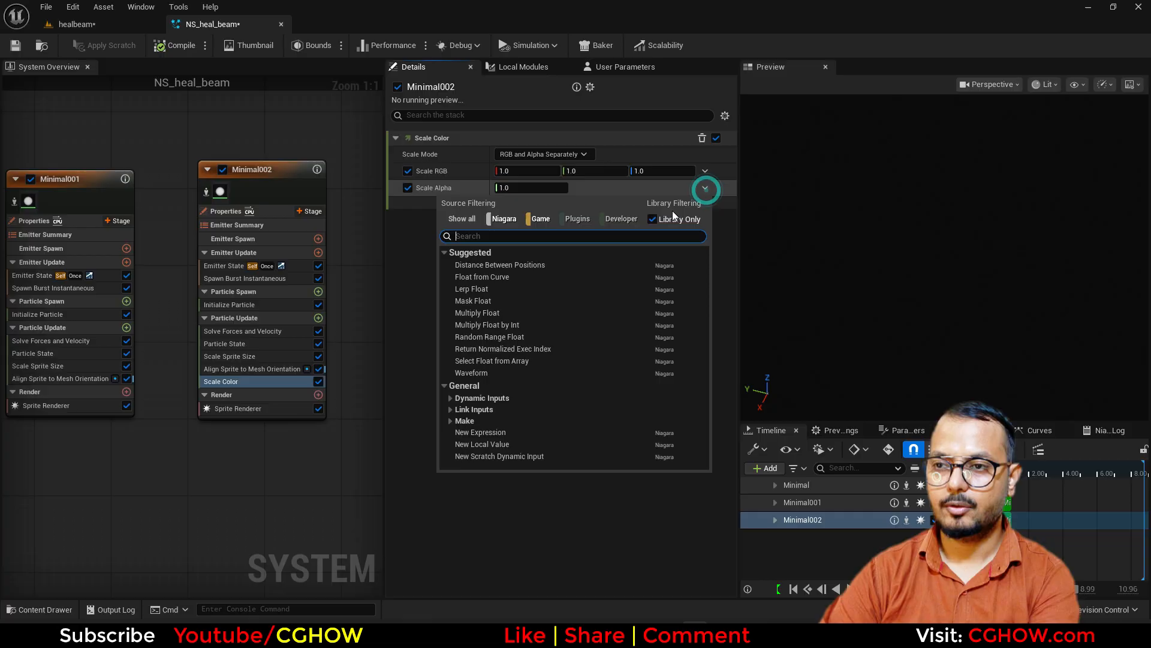
{"action": "left_click", "coordinate": [510, 275]}
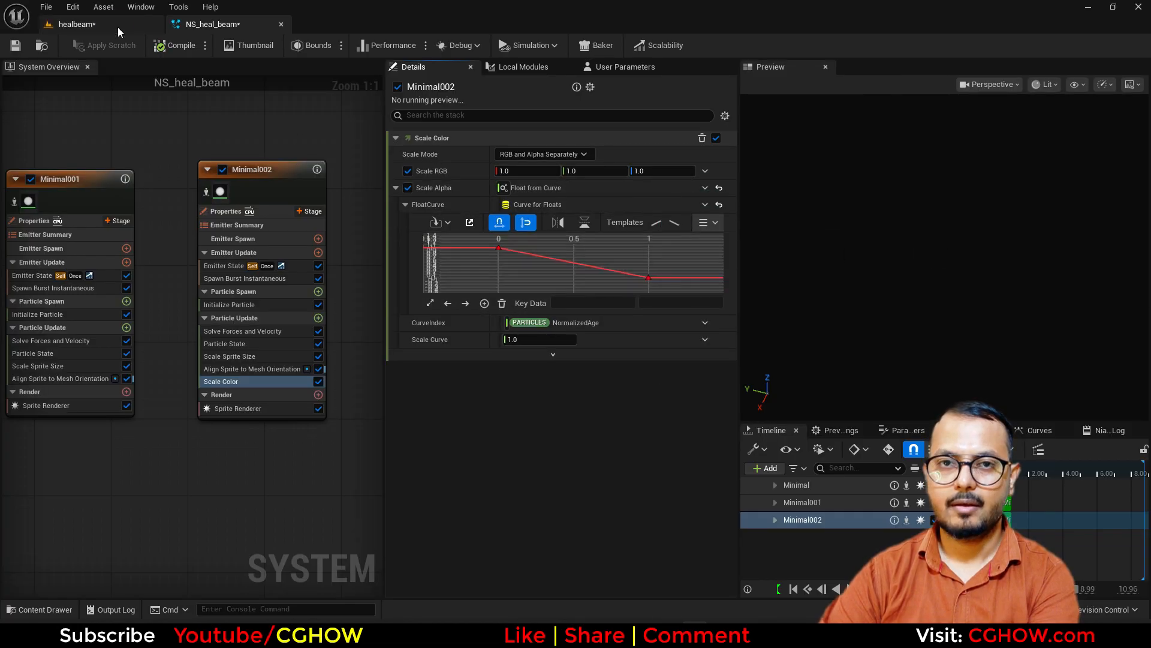
{"action": "left_click", "coordinate": [114, 25]}
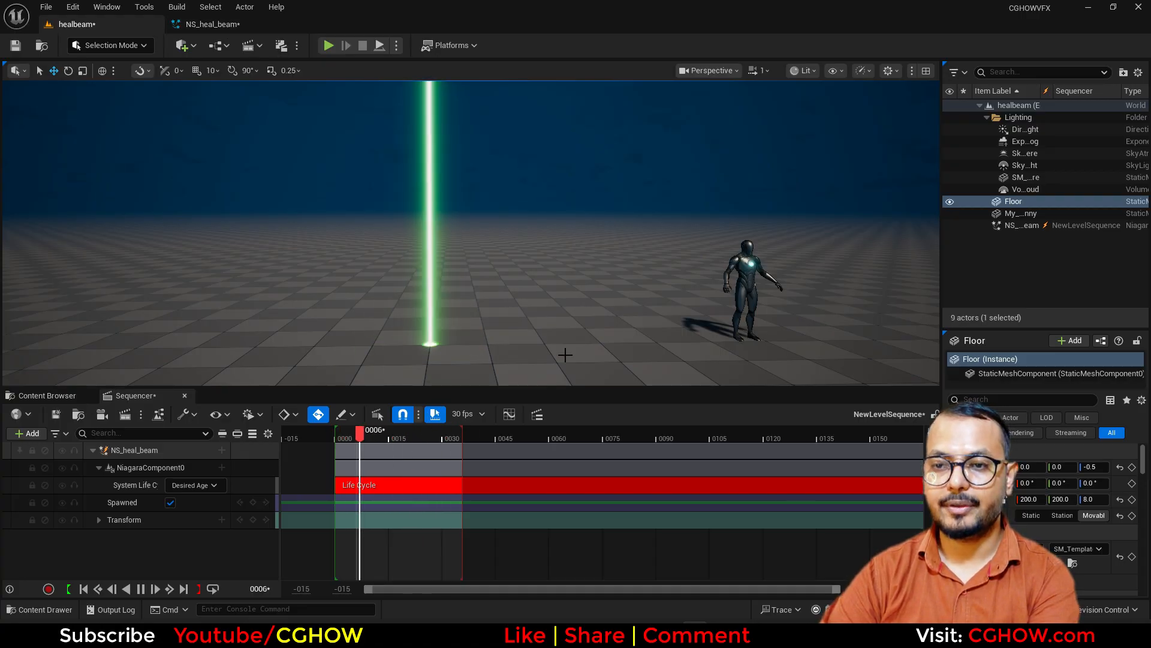
Duplicate the Minimal002 emitter and place the copy beside the original in the system overview.
{"action": "left_click", "coordinate": [212, 24]}
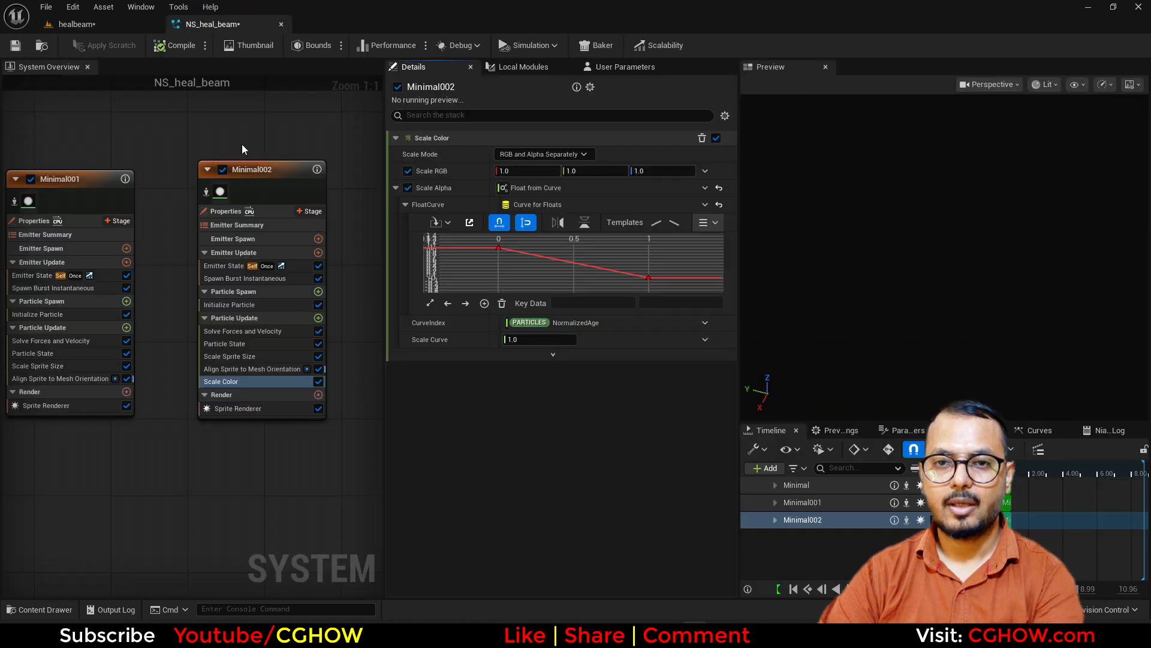
{"action": "scroll", "coordinate": [246, 156], "scroll_direction": "down", "scroll_amount": 3}
{"action": "left_click", "coordinate": [283, 225]}
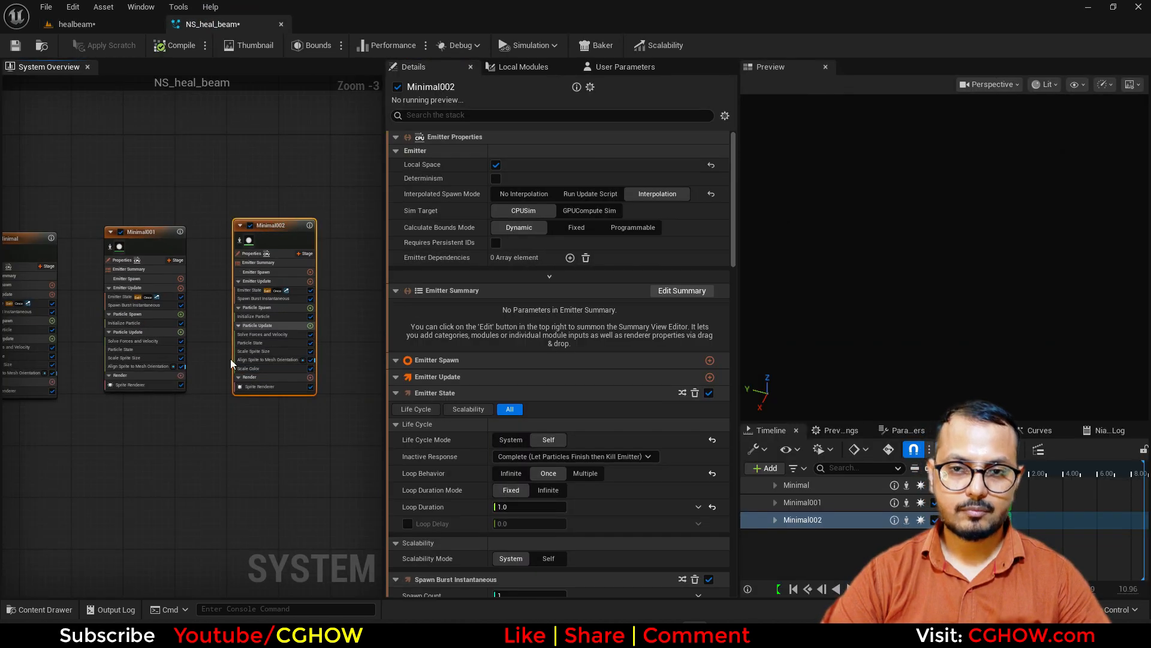
{"action": "right_click_drag", "start_coordinate": [260, 212], "coordinate": [197, 223]}
{"action": "left_click", "coordinate": [221, 219]}
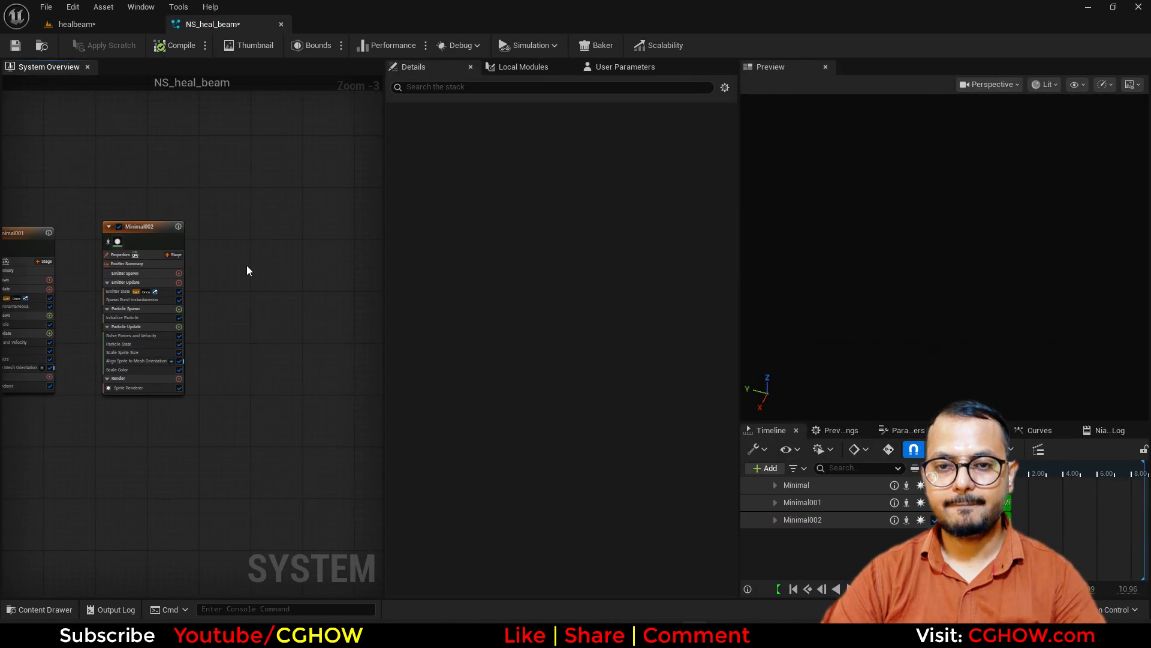
{"action": "key", "text": "ctrl+v"}
{"action": "scroll", "coordinate": [243, 288], "scroll_direction": "up", "scroll_amount": 3}
Set the Scale Curve in the Minimal003 emitter's Scale Sprite Size module to 5.0 and preview the result in the level.
{"action": "left_click", "coordinate": [243, 314]}
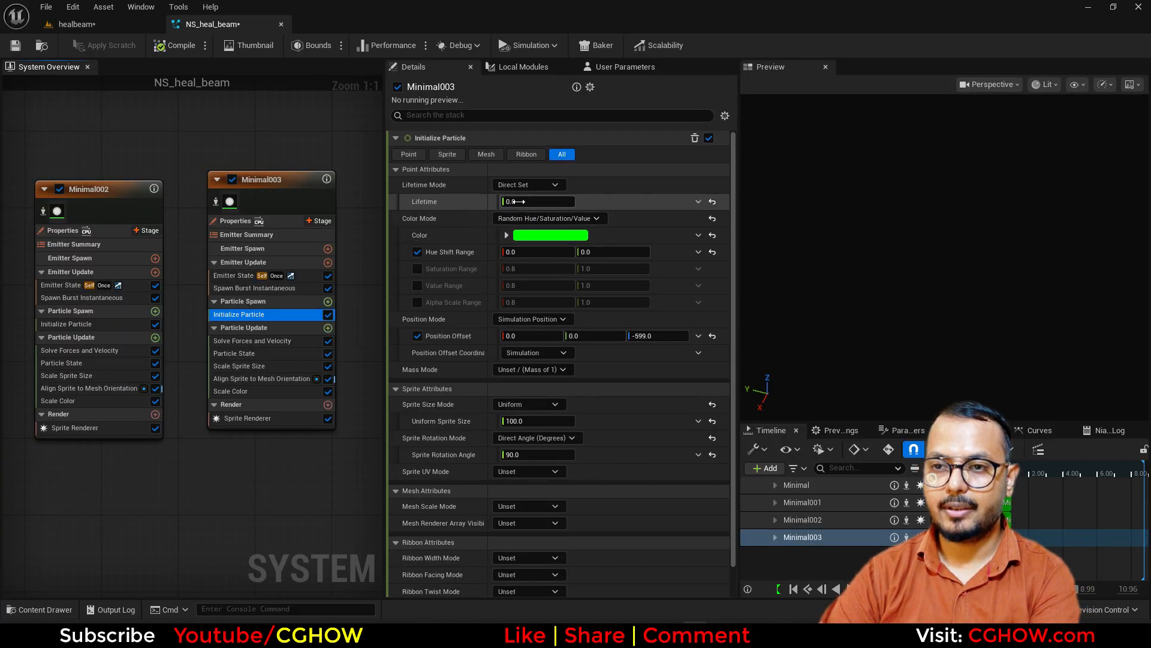
{"action": "left_click", "coordinate": [252, 366]}
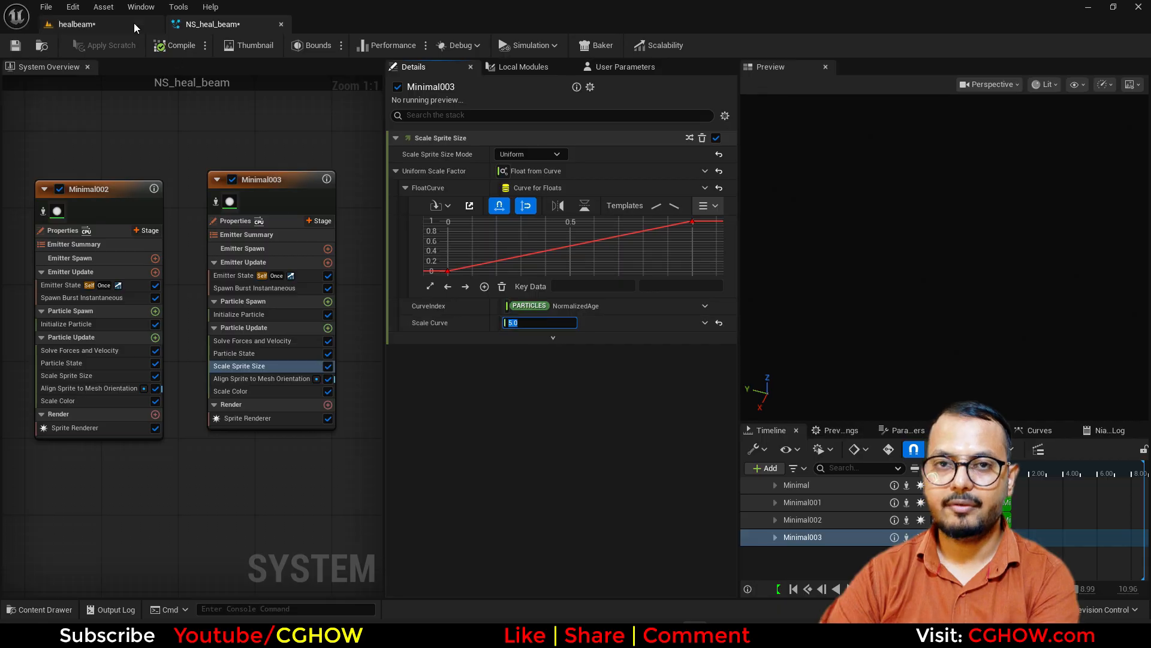
{"action": "left_click", "coordinate": [77, 24]}
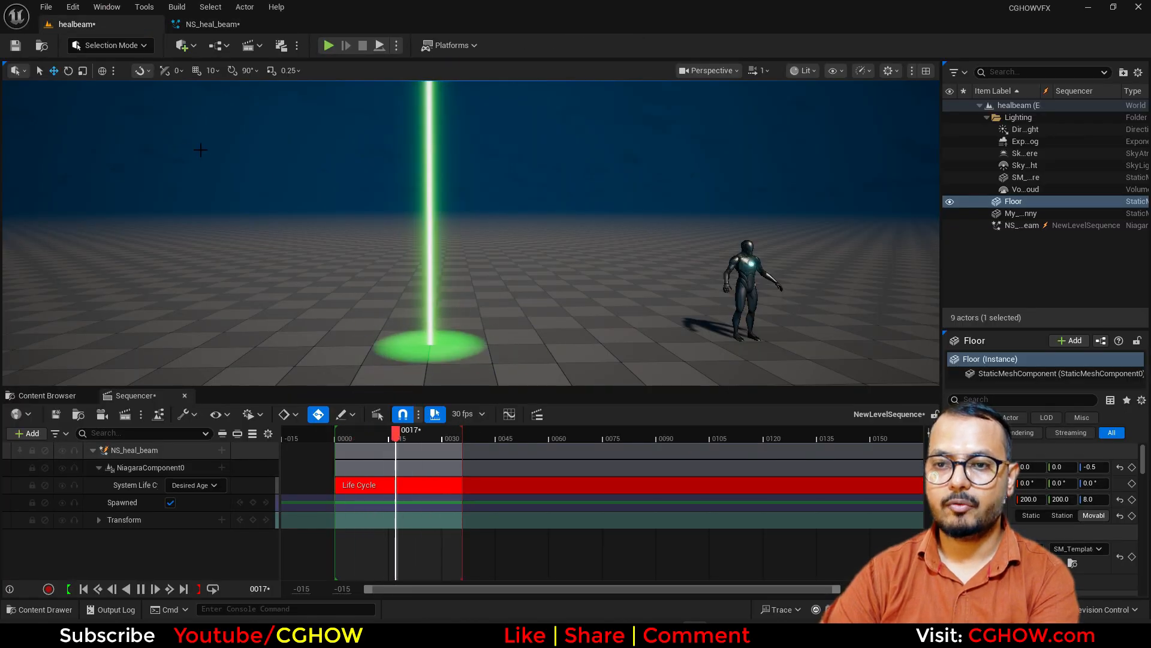
Set the Scale Alpha curve's Scale Curve to 0.5 in Minimal003's Scale Color module and check the effect in the level.
{"action": "left_click", "coordinate": [211, 25]}
{"action": "left_click", "coordinate": [253, 383]}
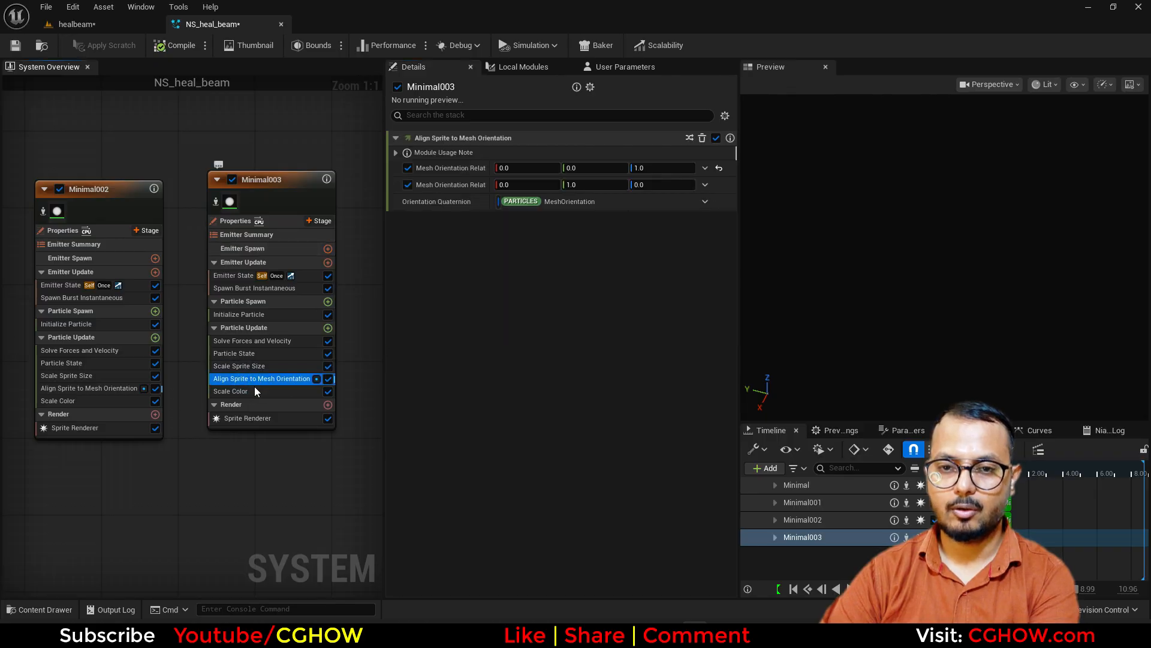
{"action": "left_click", "coordinate": [254, 391]}
{"action": "left_click", "coordinate": [538, 340]}
{"action": "type", "text": ".5"}
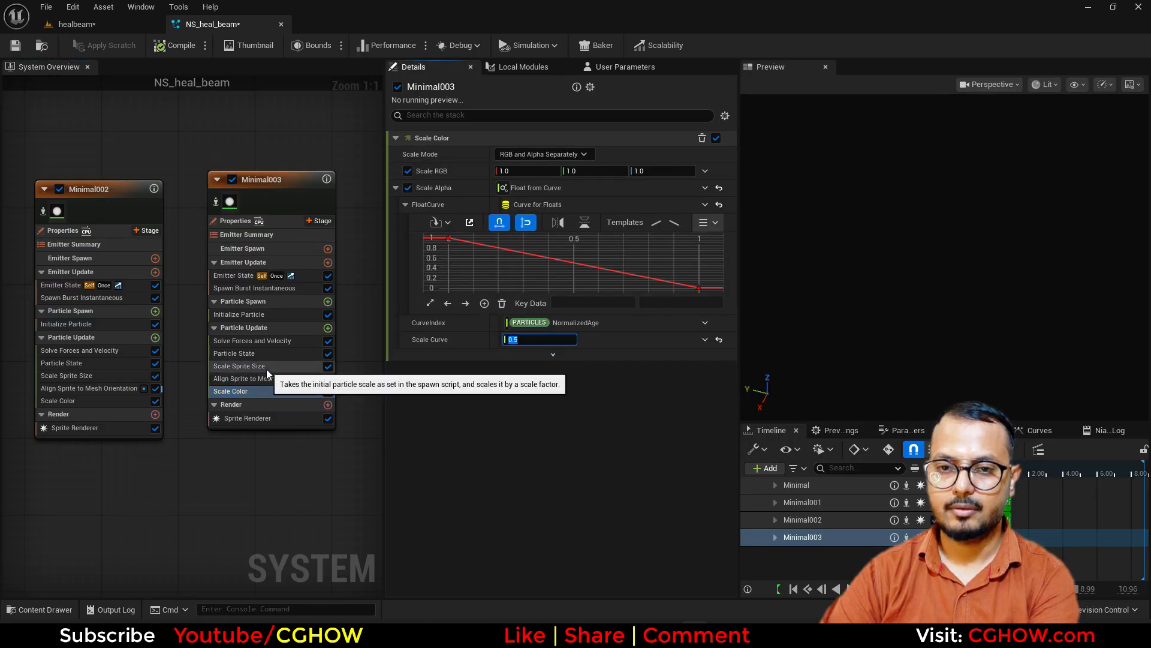
{"action": "left_click", "coordinate": [90, 24]}
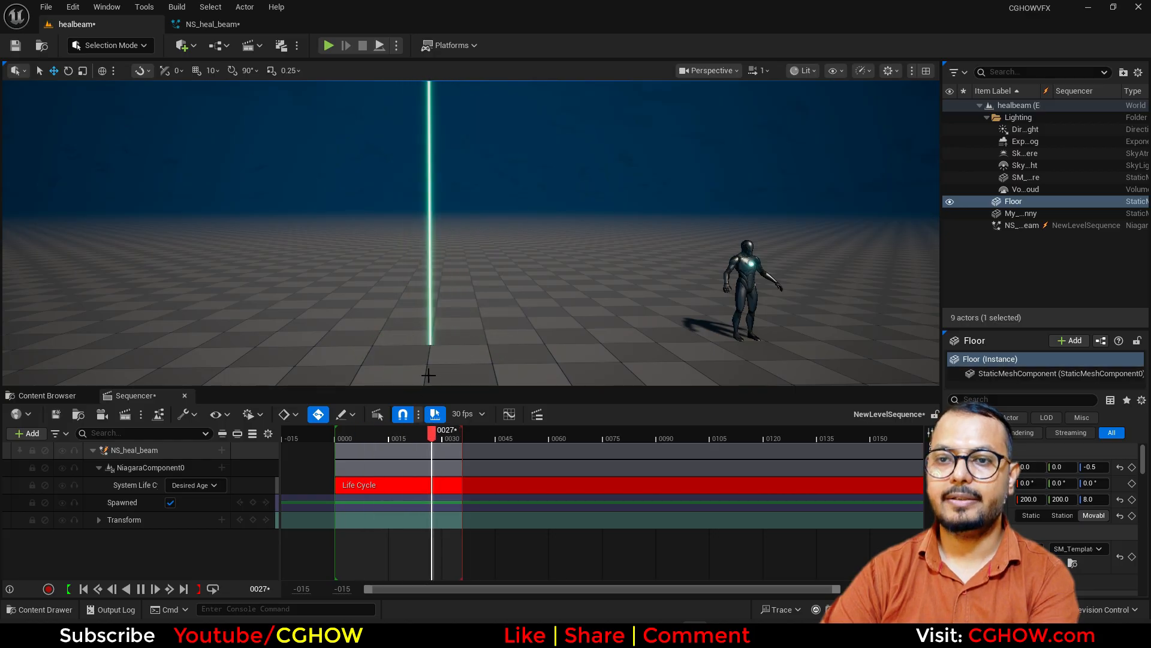
Set both Hue Shift Range values to 0.0 in the Minimal emitter's Initialize Particle module and preview the beam in the level.
{"action": "left_click", "coordinate": [202, 26]}
{"action": "right_click_drag", "start_coordinate": [139, 169], "coordinate": [336, 166]}
{"action": "right_click_drag", "start_coordinate": [171, 164], "coordinate": [335, 157]}
{"action": "right_click_drag", "start_coordinate": [95, 150], "coordinate": [257, 152]}
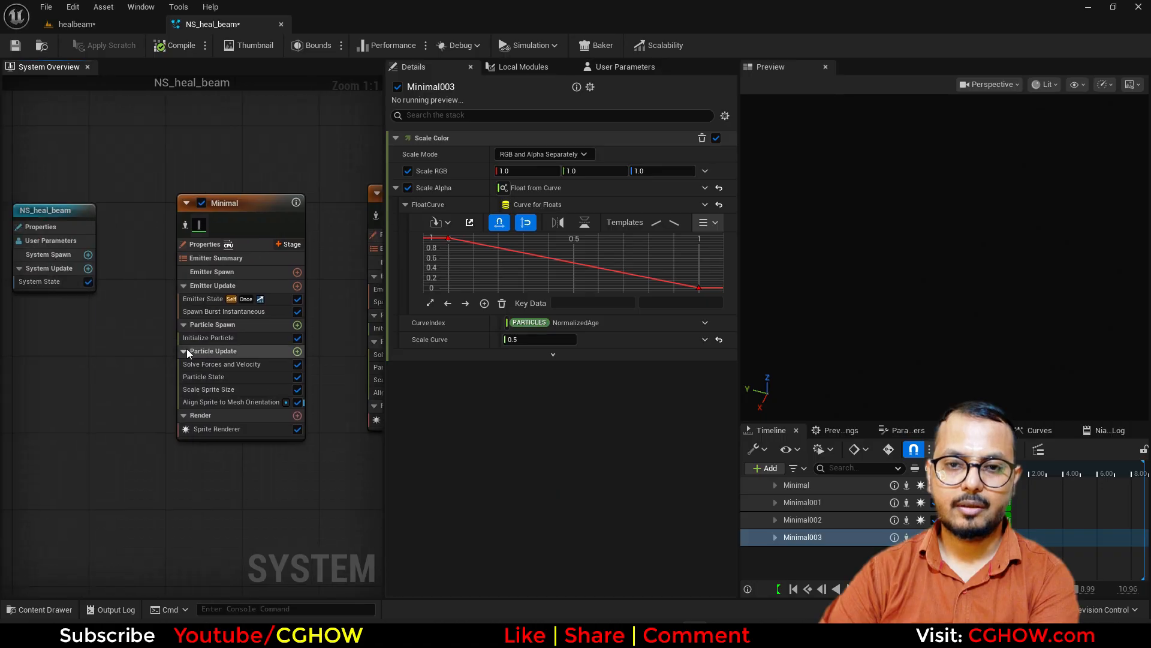
{"action": "left_click", "coordinate": [207, 338]}
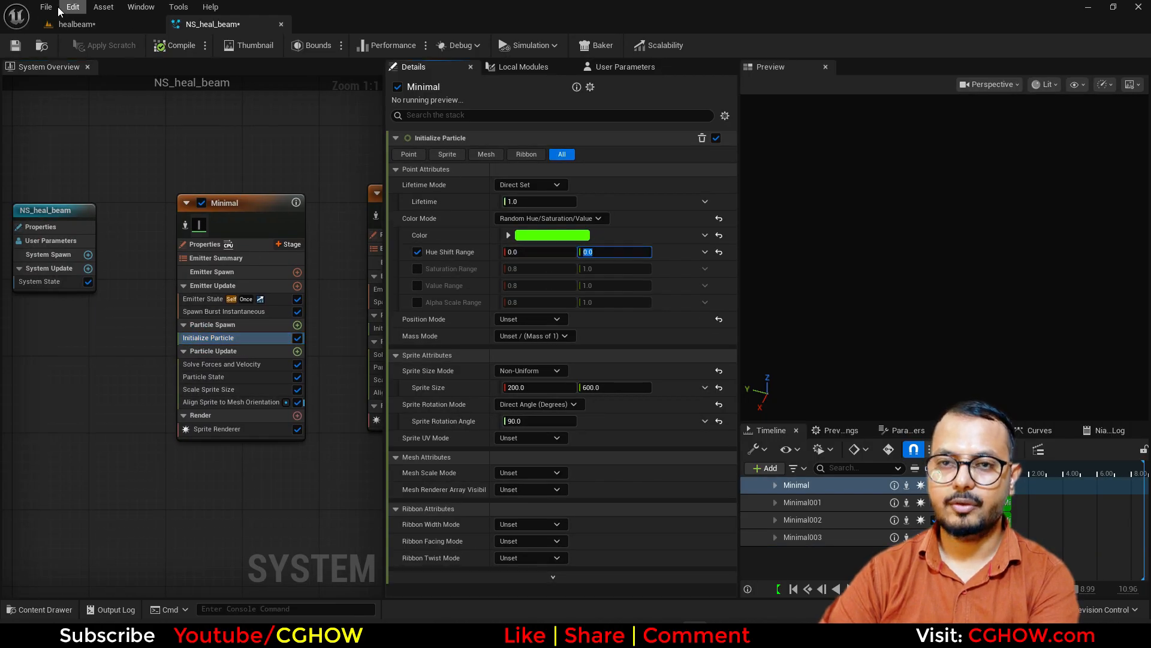
{"action": "left_click", "coordinate": [84, 24]}
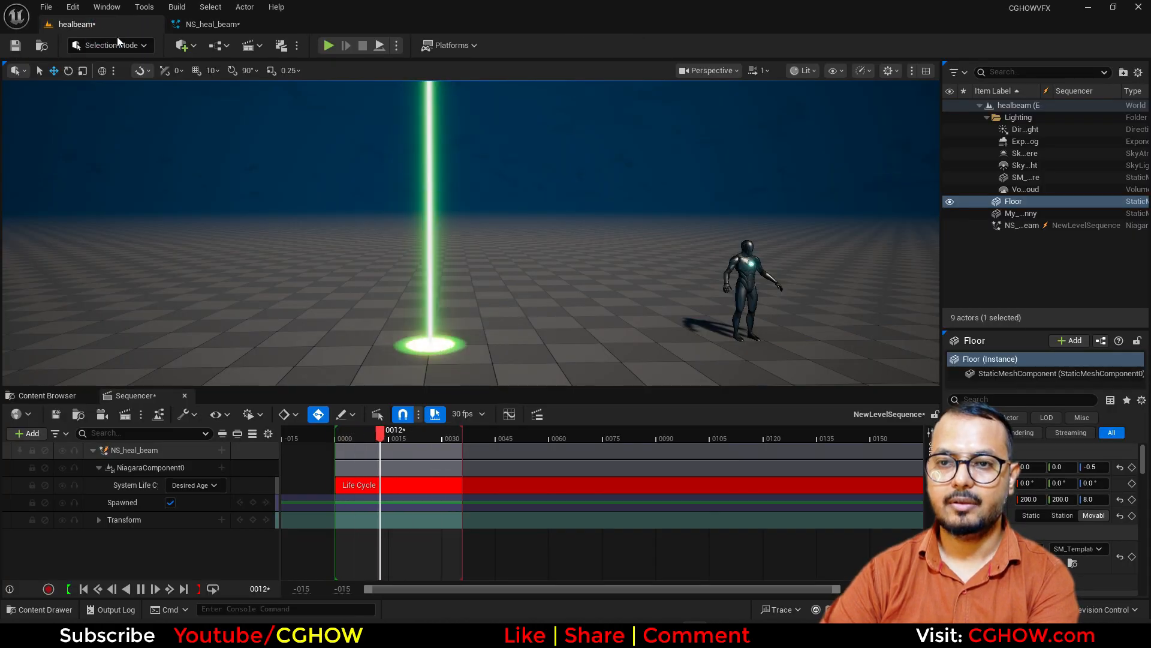
Set both Hue Shift Range values to 0.0 in the Minimal001 emitter's Initialize Particle module and preview the level.
{"action": "left_click", "coordinate": [213, 24]}
{"action": "right_click_drag", "start_coordinate": [285, 142], "coordinate": [107, 133]}
{"action": "left_click", "coordinate": [266, 329]}
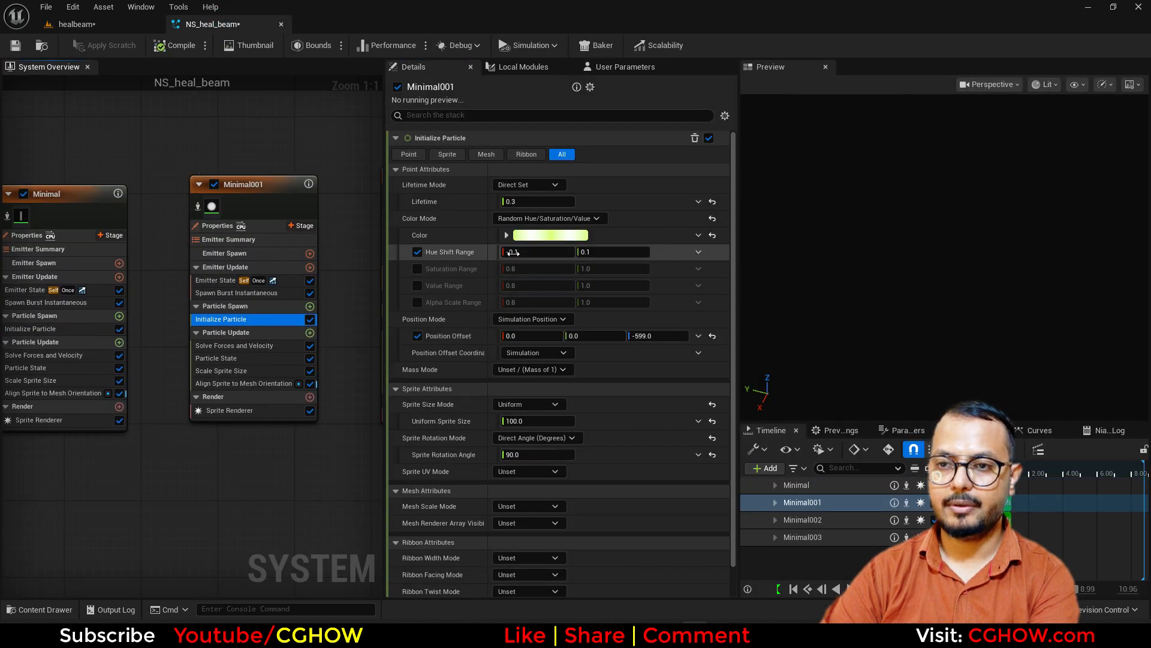
{"action": "left_click", "coordinate": [606, 252]}
{"action": "type", "text": "0"}
{"action": "key", "text": "Return"}
{"action": "left_click", "coordinate": [110, 24]}
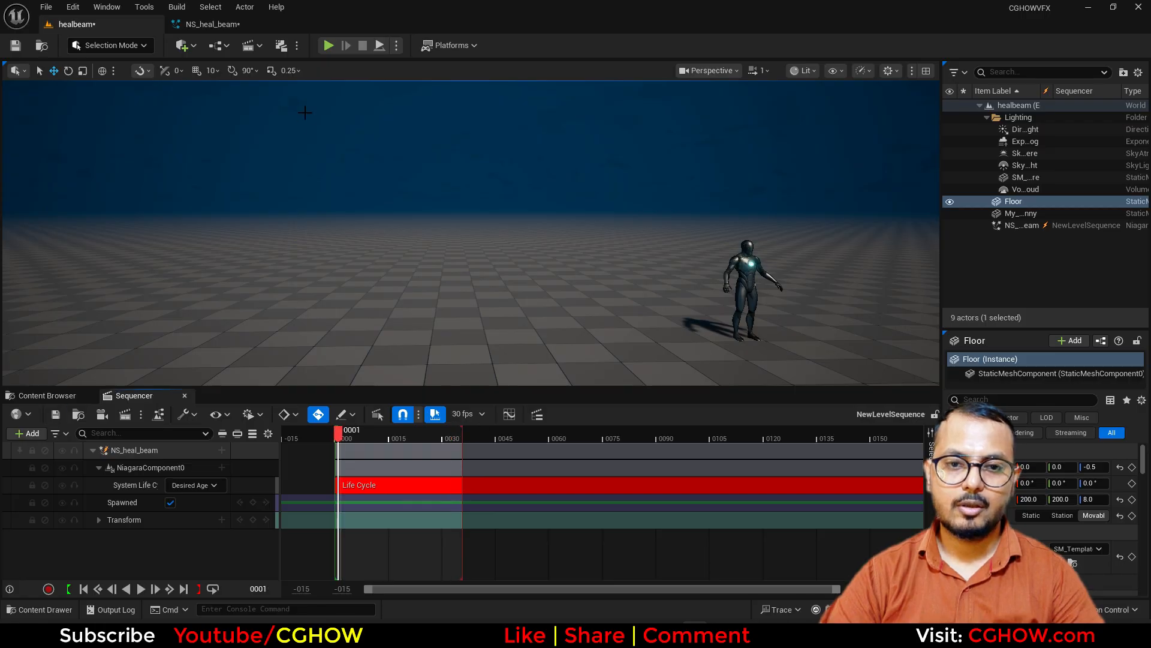
Duplicate the Minimal003 emitter and place the copy in the empty graph space beside it.
{"action": "left_click", "coordinate": [243, 27]}
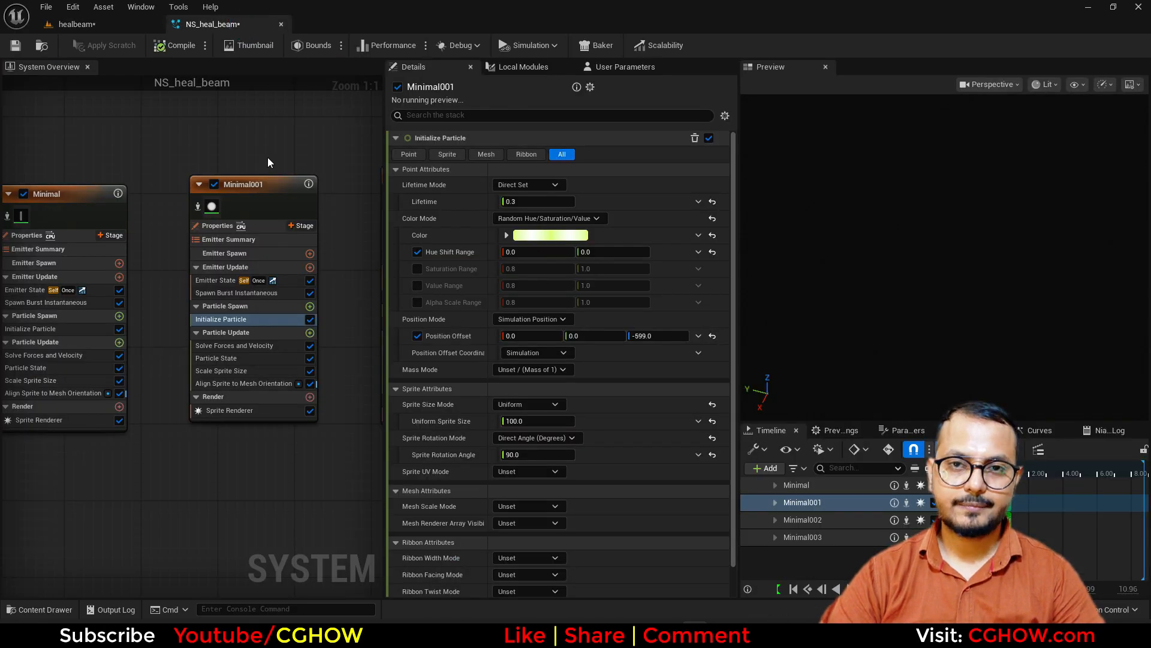
{"action": "right_click_drag", "start_coordinate": [237, 162], "coordinate": [29, 167]}
{"action": "scroll", "coordinate": [191, 157], "scroll_direction": "down", "scroll_amount": 1}
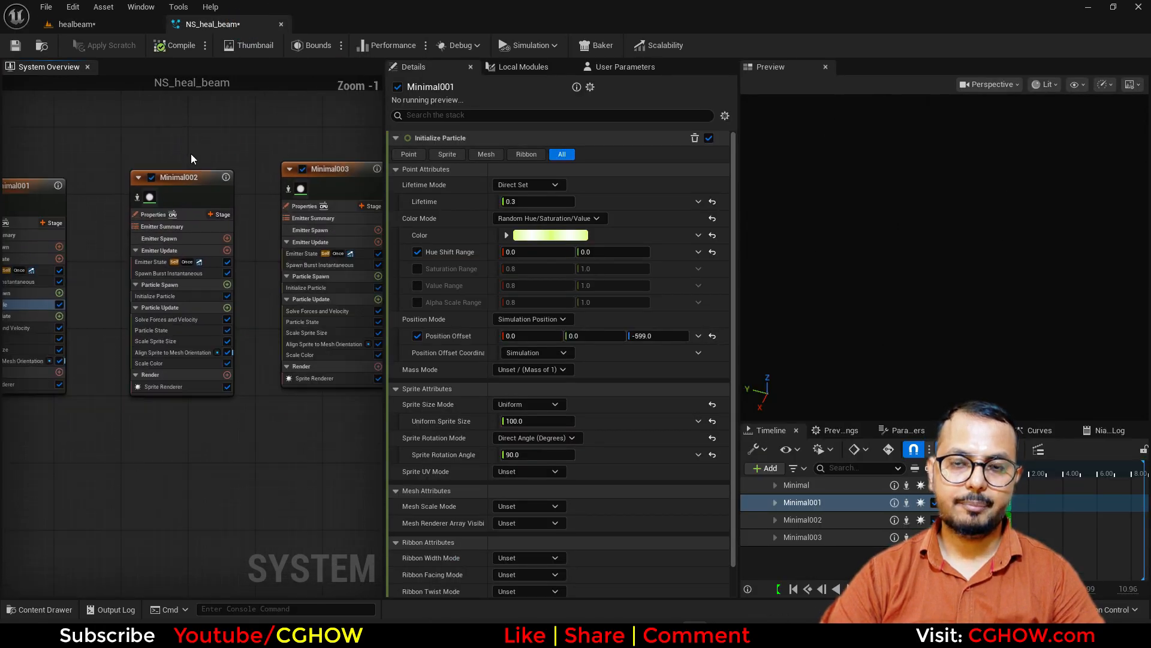
{"action": "scroll", "coordinate": [190, 158], "scroll_direction": "down", "scroll_amount": 2}
{"action": "right_click_drag", "start_coordinate": [247, 198], "coordinate": [123, 196]}
{"action": "left_click", "coordinate": [124, 196]}
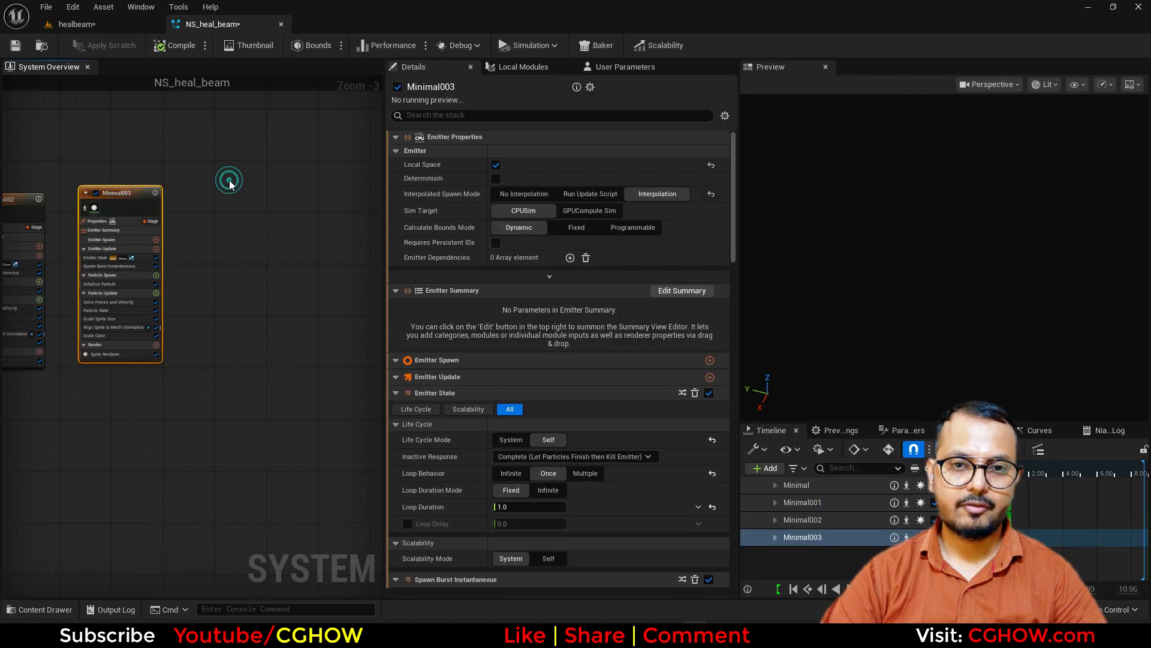
{"action": "left_click", "coordinate": [229, 180]}
{"action": "key", "text": "ctrl+v"}
Open the Minimal004 emitter's Sprite Renderer settings and play the sequence in the level to check the effect.
{"action": "scroll", "coordinate": [218, 200], "scroll_direction": "up", "scroll_amount": 3}
{"action": "left_click", "coordinate": [237, 198]}
{"action": "right_click_drag", "start_coordinate": [199, 219], "coordinate": [115, 223]}
{"action": "left_click", "coordinate": [204, 421]}
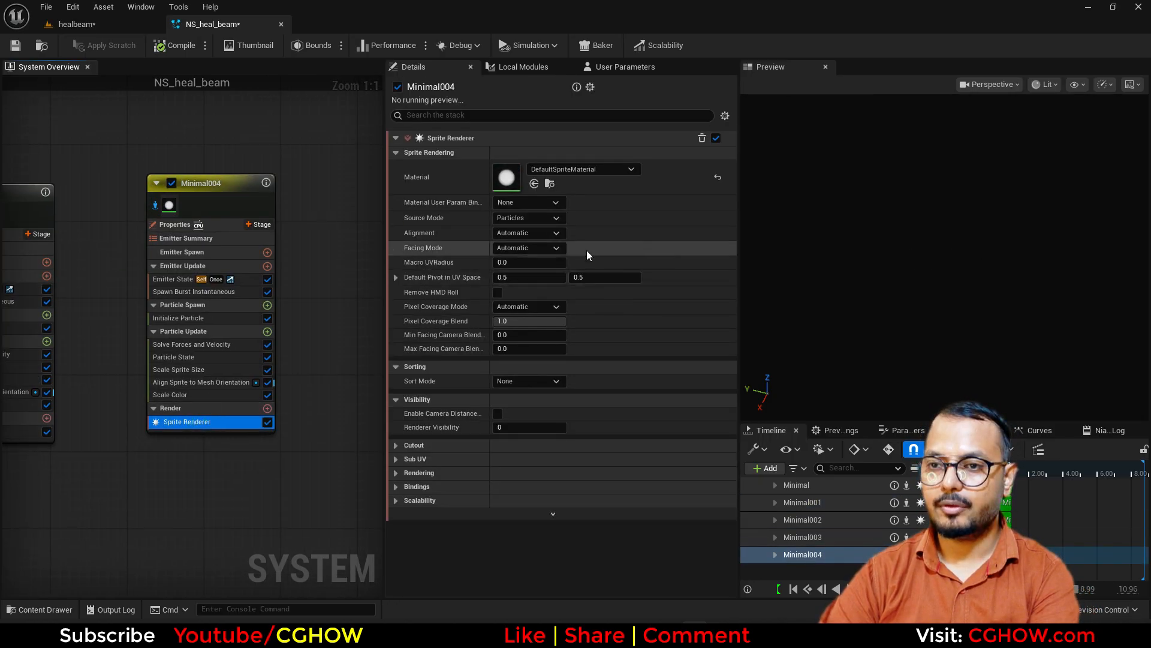
{"action": "left_click", "coordinate": [132, 29]}
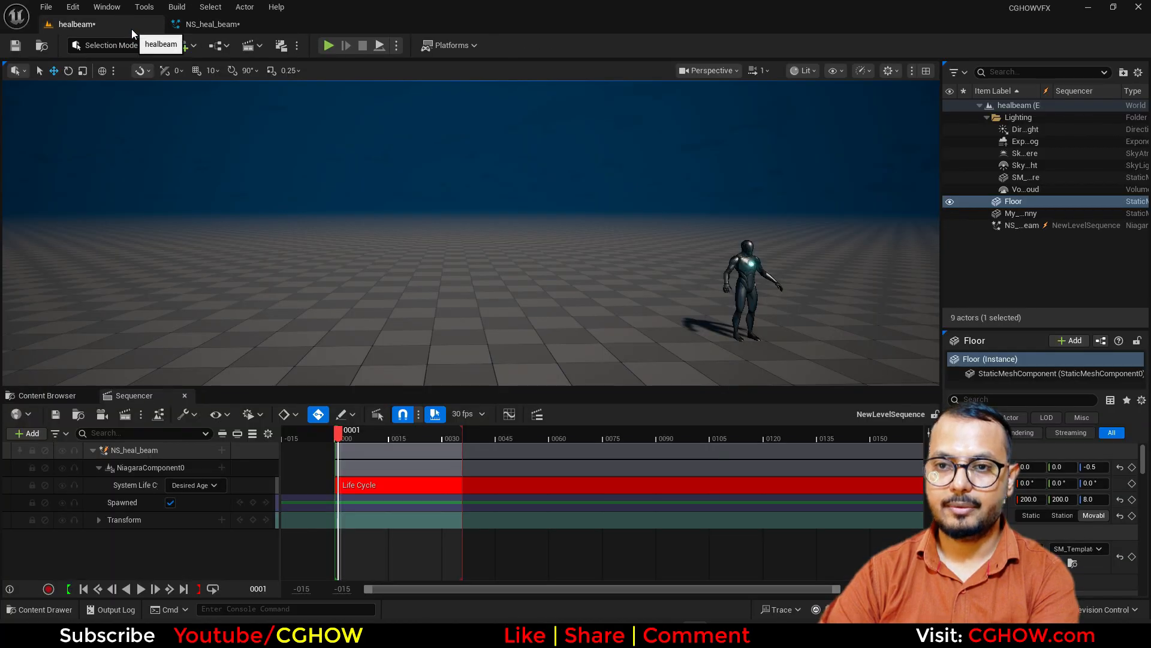
{"action": "left_click", "coordinate": [141, 591]}
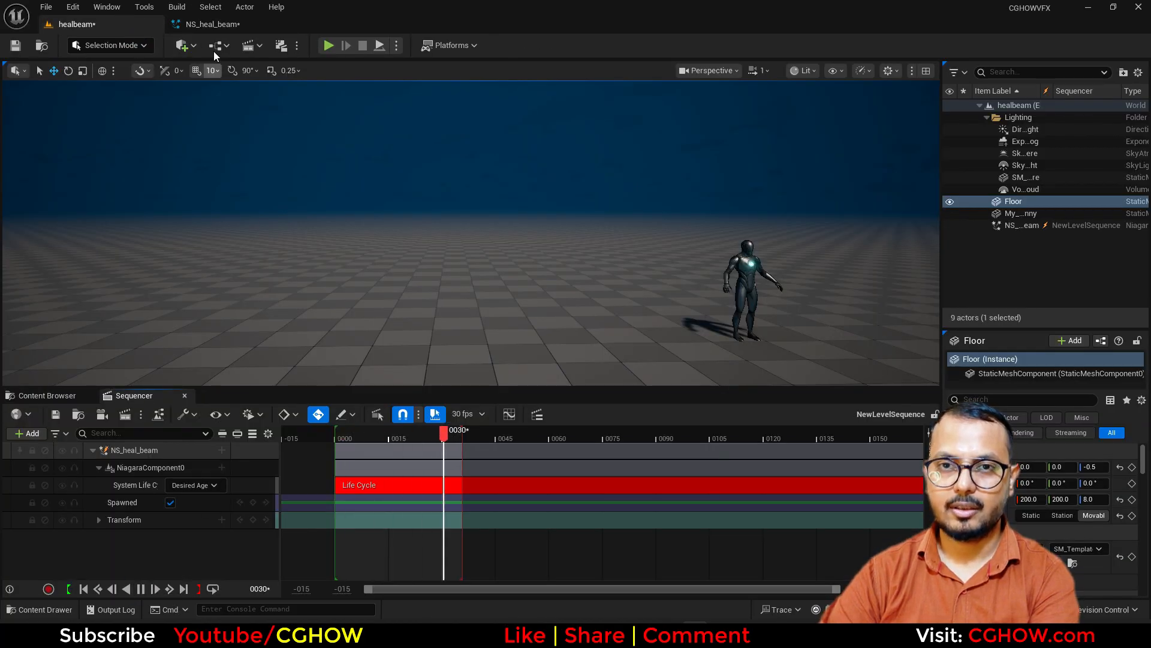
{"action": "left_click", "coordinate": [213, 24]}
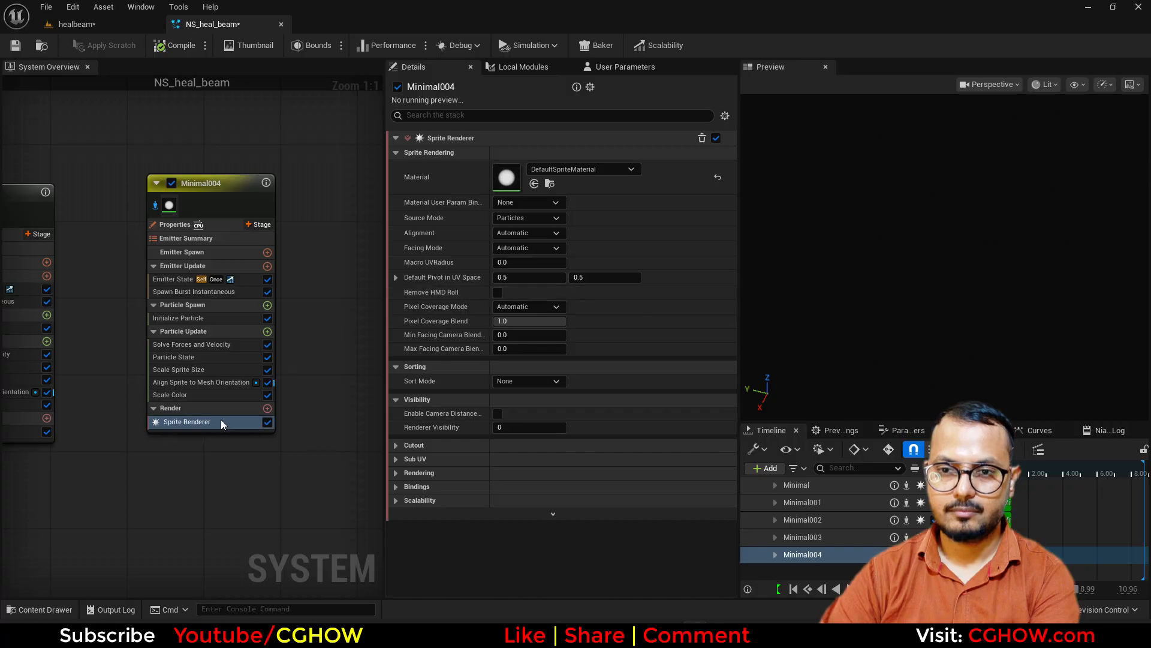
Delete the Align Sprite to Mesh Orientation module from Minimal004 and set its Spawn Burst Instantaneous Spawn Count to 50.
{"action": "left_click", "coordinate": [228, 383]}
{"action": "key", "text": "Delete"}
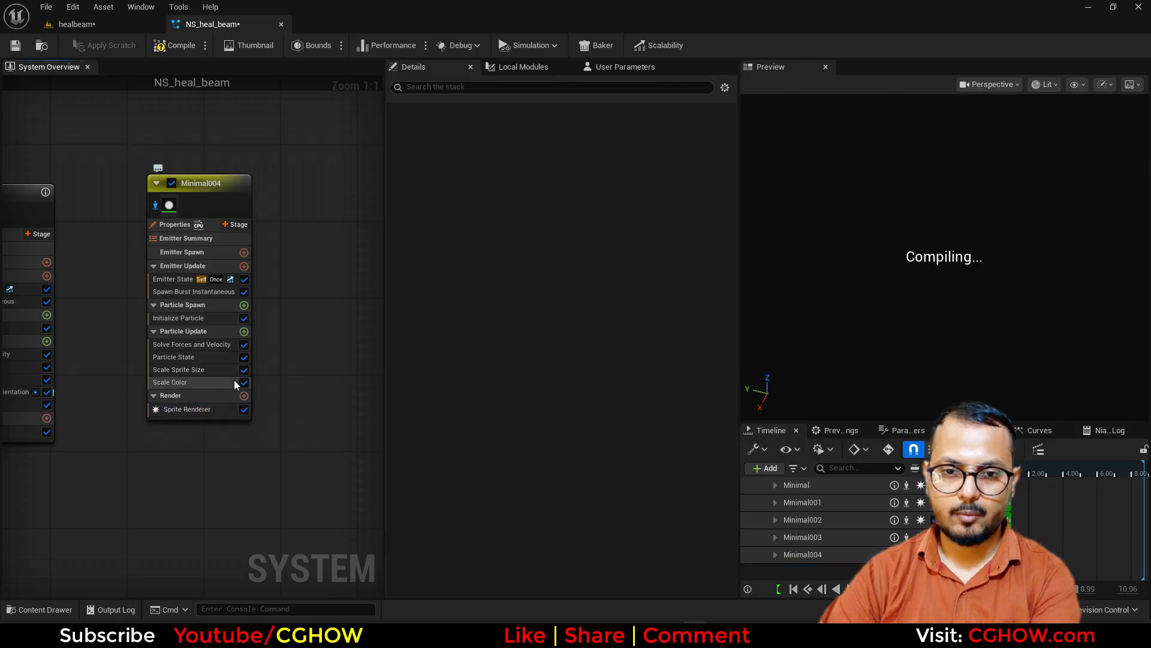
{"action": "left_click", "coordinate": [195, 294]}
{"action": "type", "text": "50"}
{"action": "key", "text": "Return"}
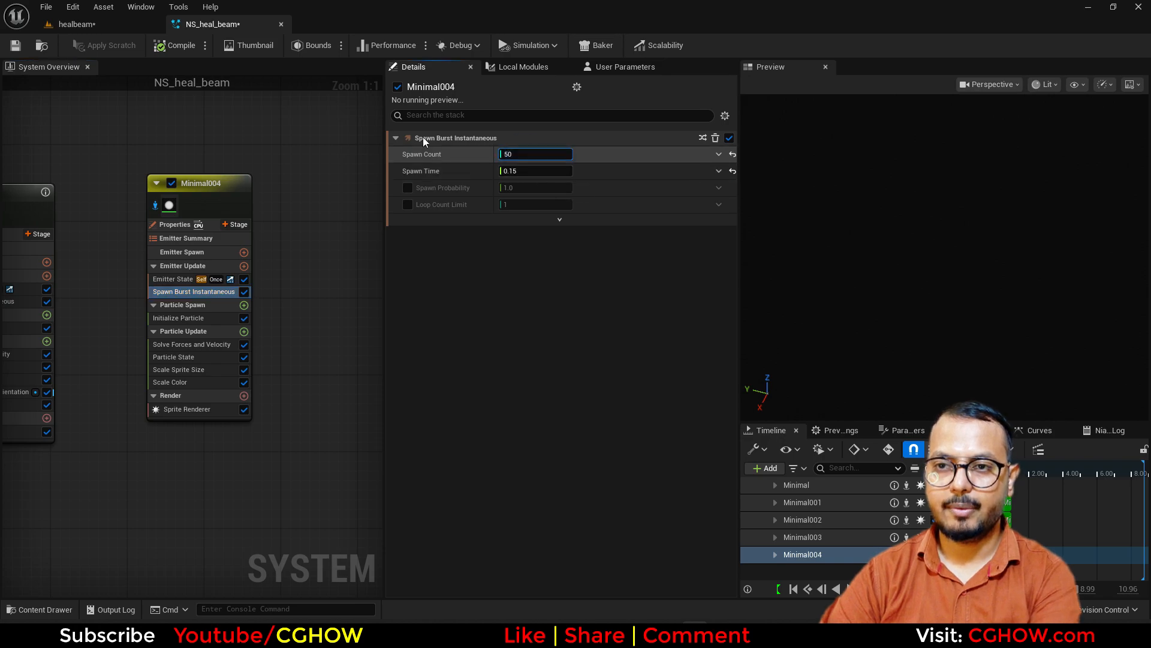
Set Minimal004's Sprite Size Mode to Random Uniform with a minimum of 1.0 and maximum of 5.0, and check the level.
{"action": "left_click", "coordinate": [185, 321]}
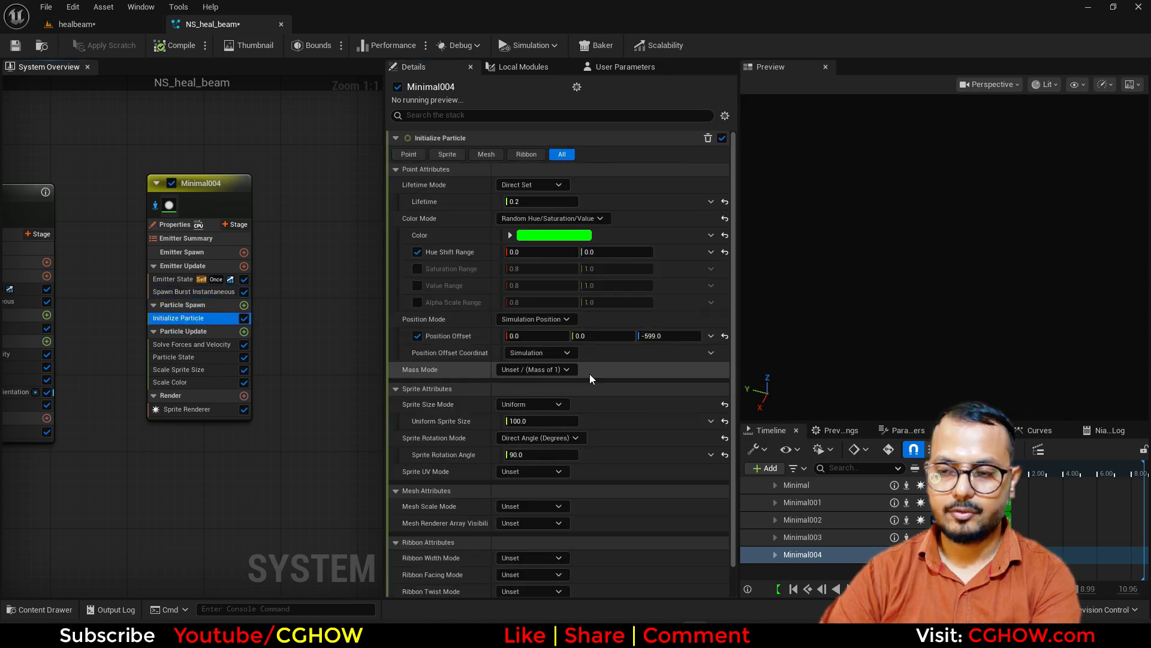
{"action": "left_click", "coordinate": [545, 404]}
{"action": "left_click", "coordinate": [543, 448]}
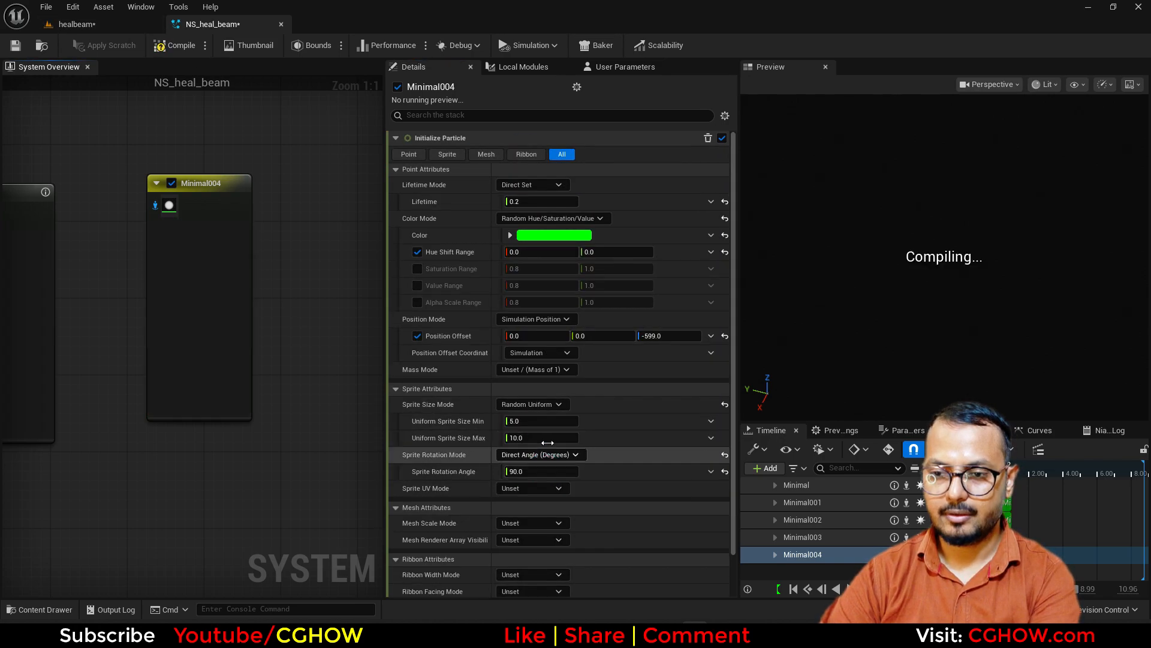
{"action": "left_click", "coordinate": [532, 433]}
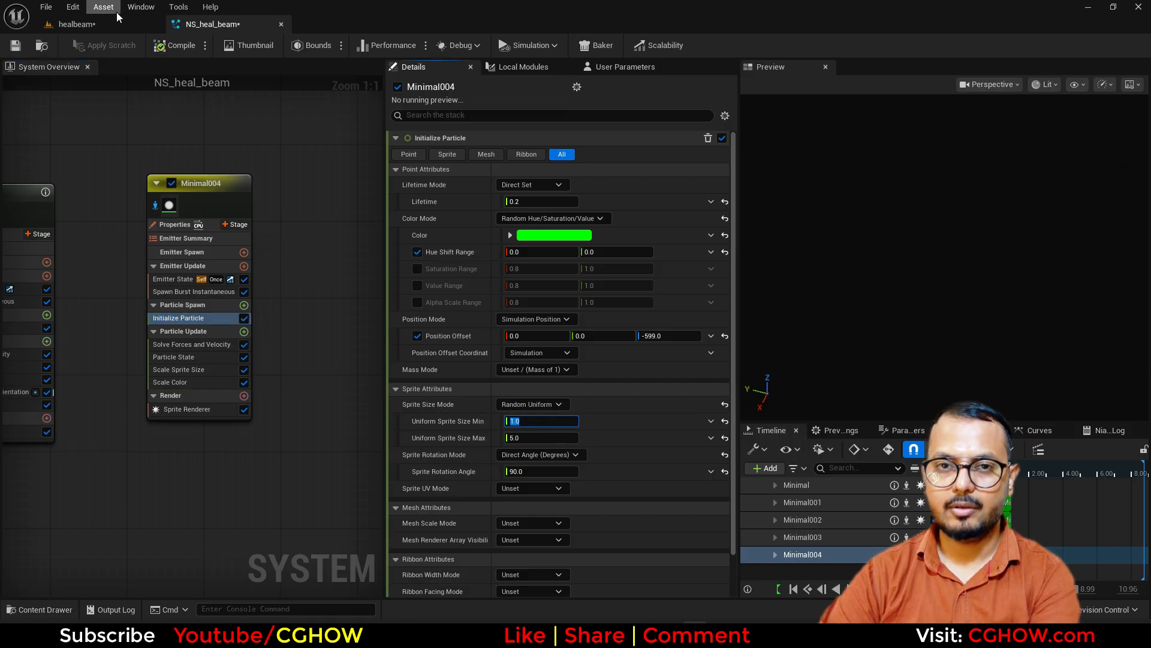
{"action": "left_click", "coordinate": [107, 25]}
{"action": "left_click", "coordinate": [188, 19]}
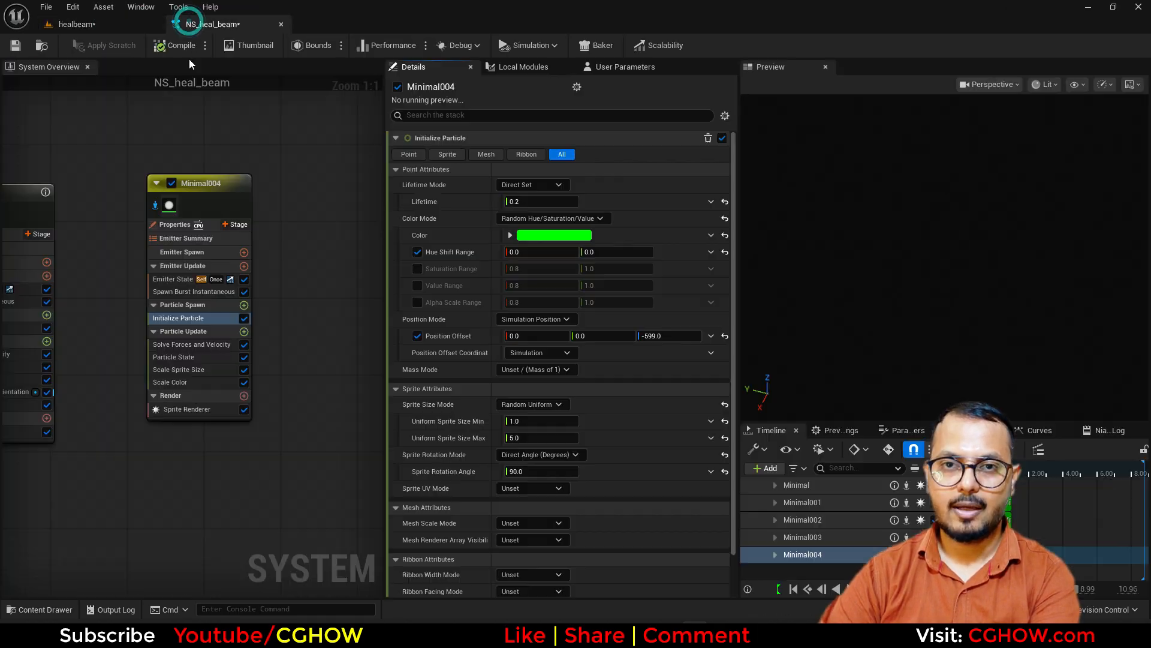
Add a Shape Location module to Minimal004's Particle Spawn group and set its Shape Primitive to Cylinder.
{"action": "left_click", "coordinate": [244, 305]}
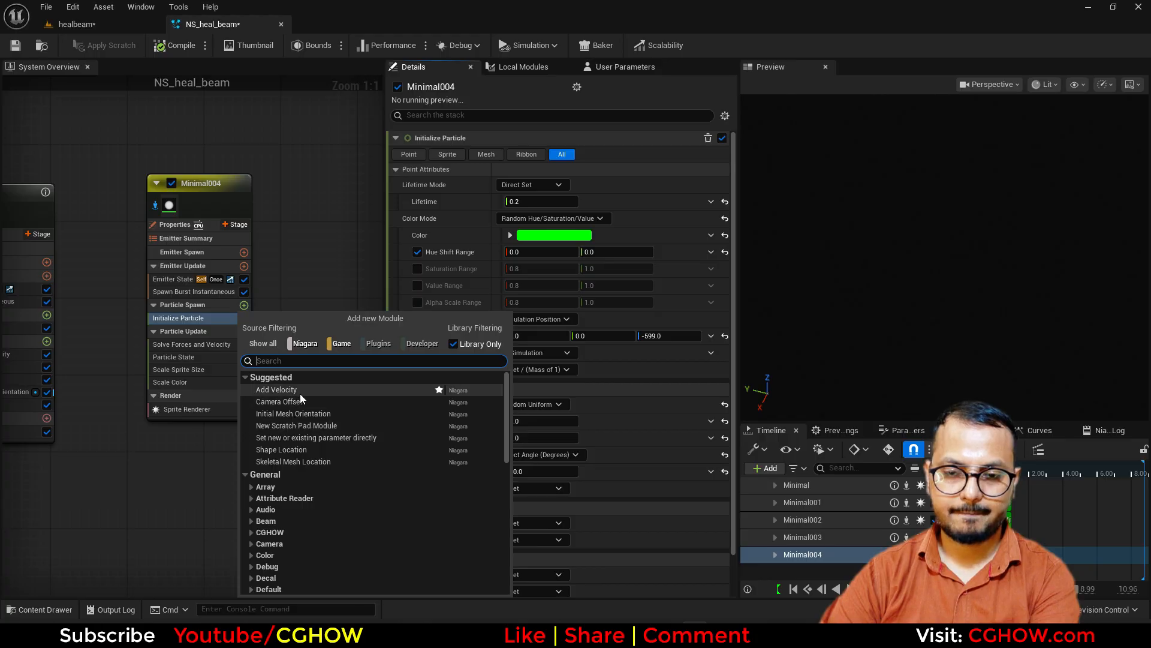
{"action": "left_click", "coordinate": [289, 450]}
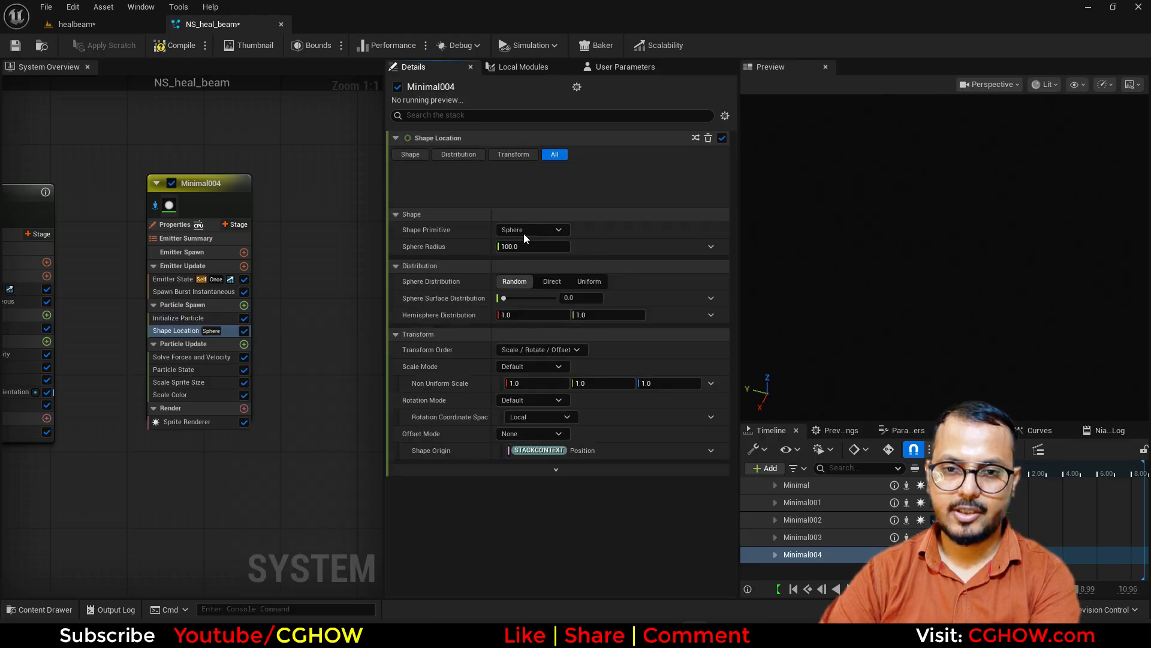
{"action": "left_click", "coordinate": [540, 188]}
{"action": "left_click", "coordinate": [529, 216]}
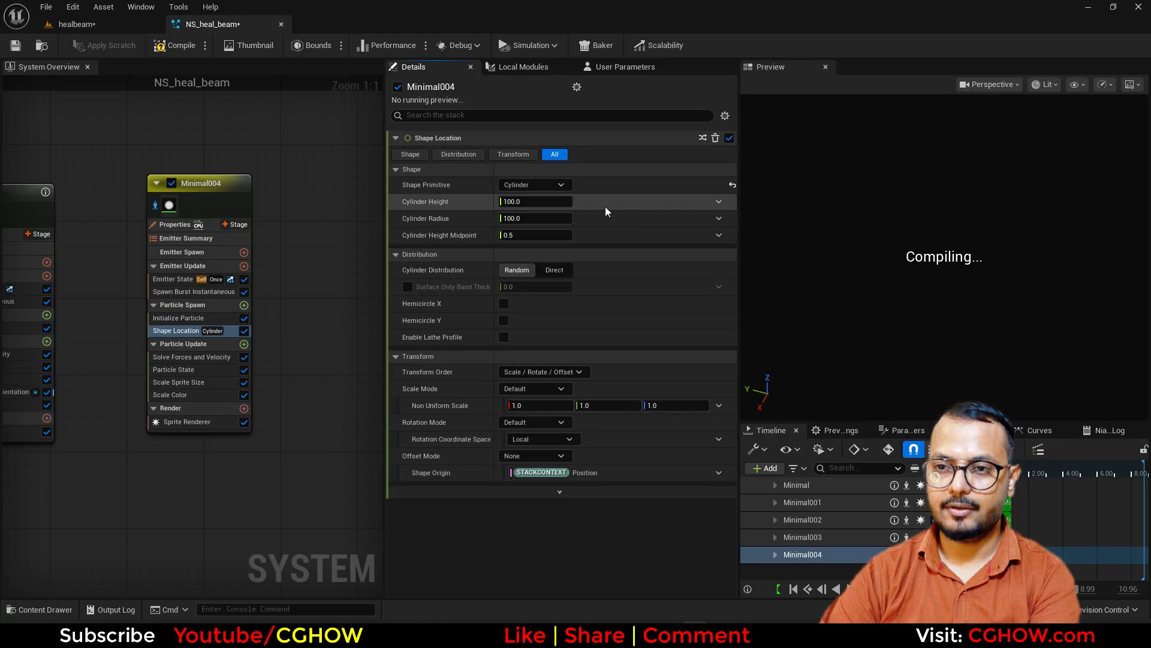
Set the Shape Location's Cylinder Height to 0 and Cylinder Radius to 200.
{"action": "left_click", "coordinate": [528, 206]}
{"action": "type", "text": "0"}
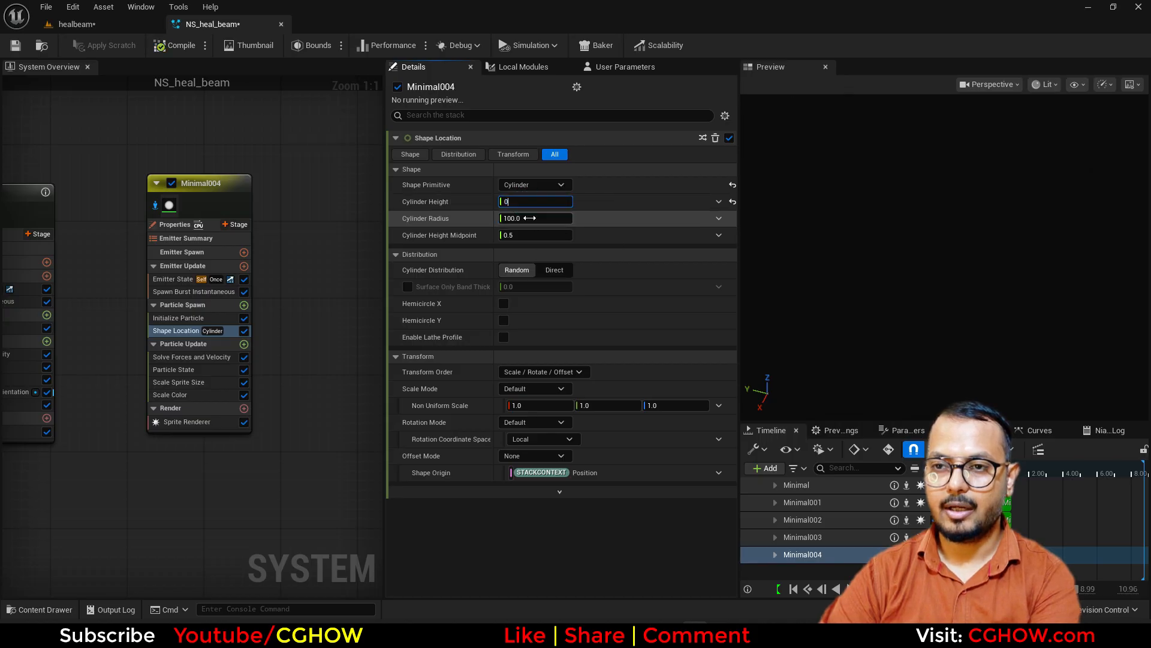
{"action": "left_click", "coordinate": [530, 222]}
{"action": "type", "text": "200"}
{"action": "key", "text": "Return"}
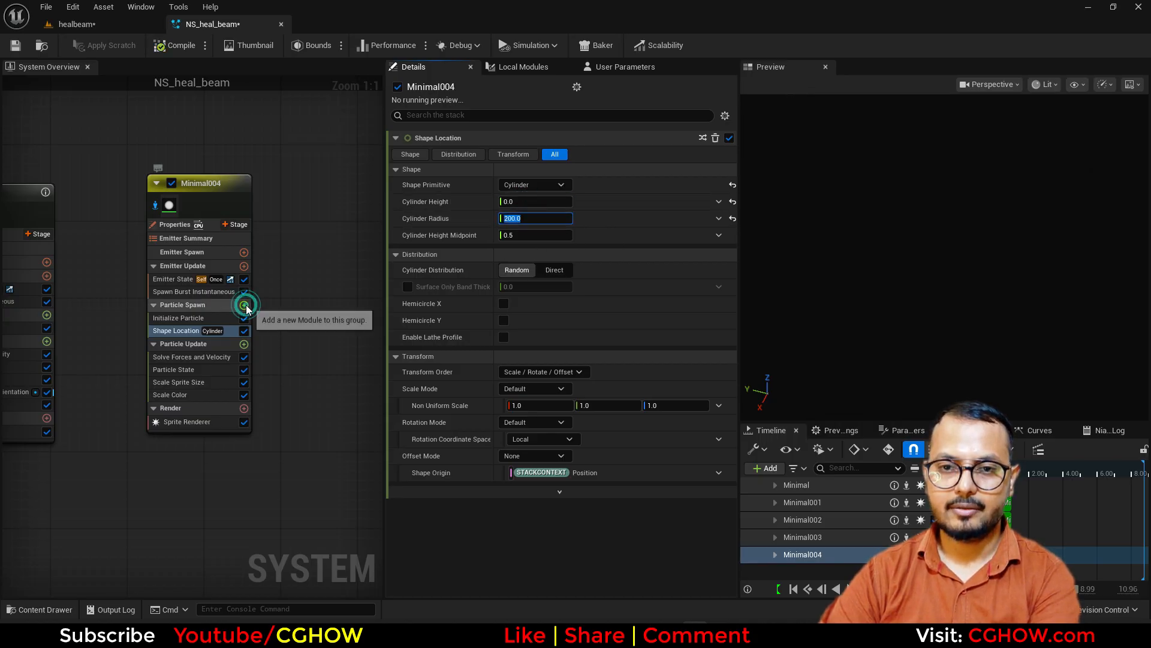
Add an Add Velocity module to Minimal004's Particle Spawn group, set its Velocity Mode to From Point and preview the level.
{"action": "left_click", "coordinate": [243, 304]}
{"action": "left_click", "coordinate": [276, 390]}
{"action": "left_click", "coordinate": [535, 155]}
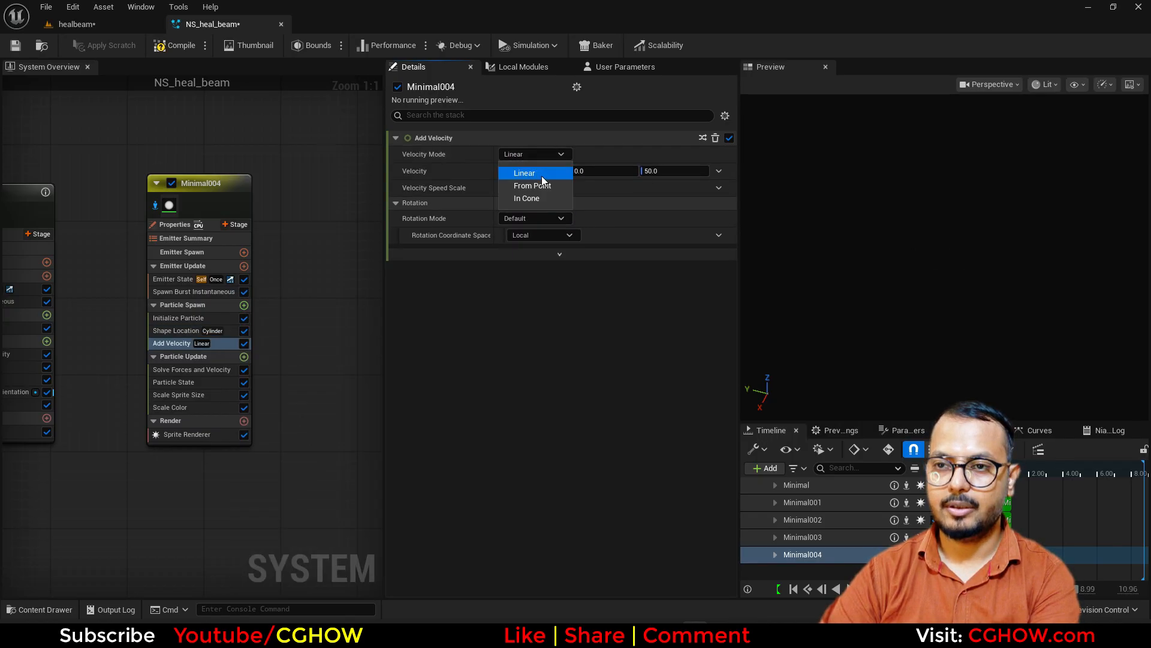
{"action": "left_click", "coordinate": [84, 24]}
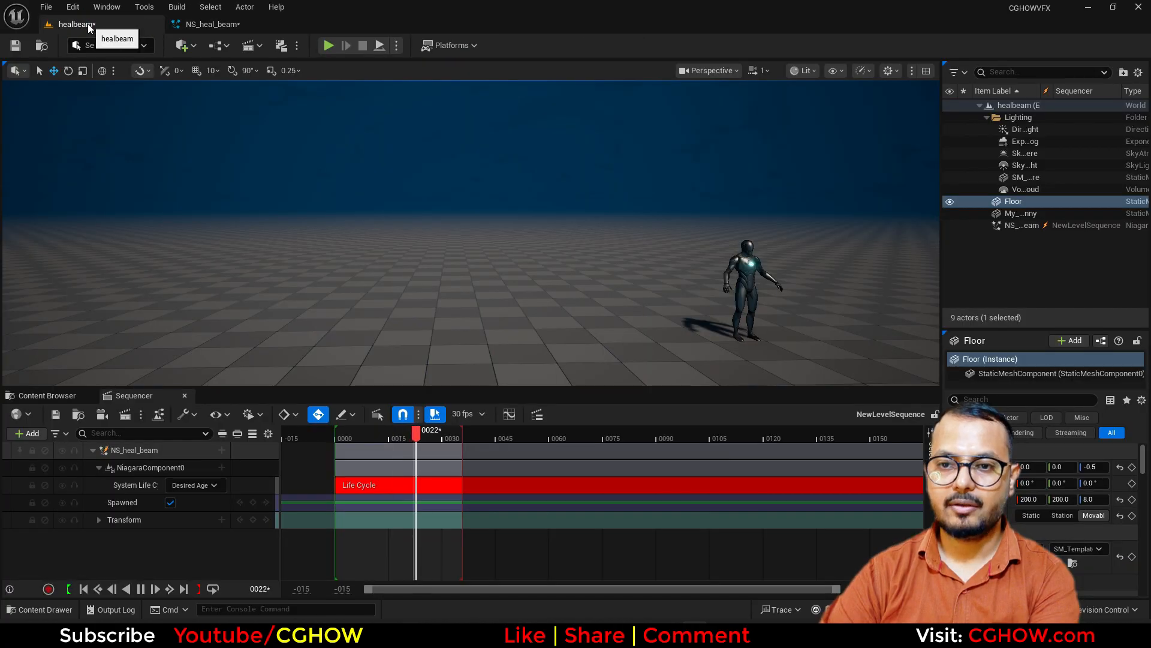
{"action": "left_click", "coordinate": [213, 24]}
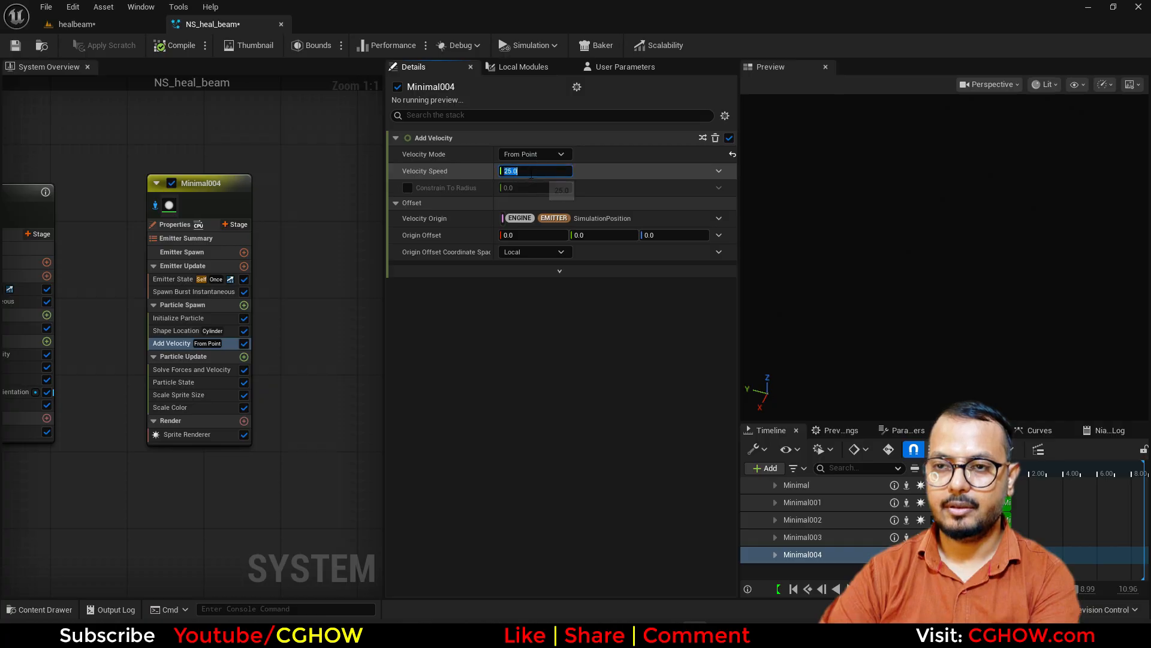
Try a Velocity Speed of 200 and a slight negative Z Origin Offset in Add Velocity, previewing the level.
{"action": "left_click", "coordinate": [144, 29]}
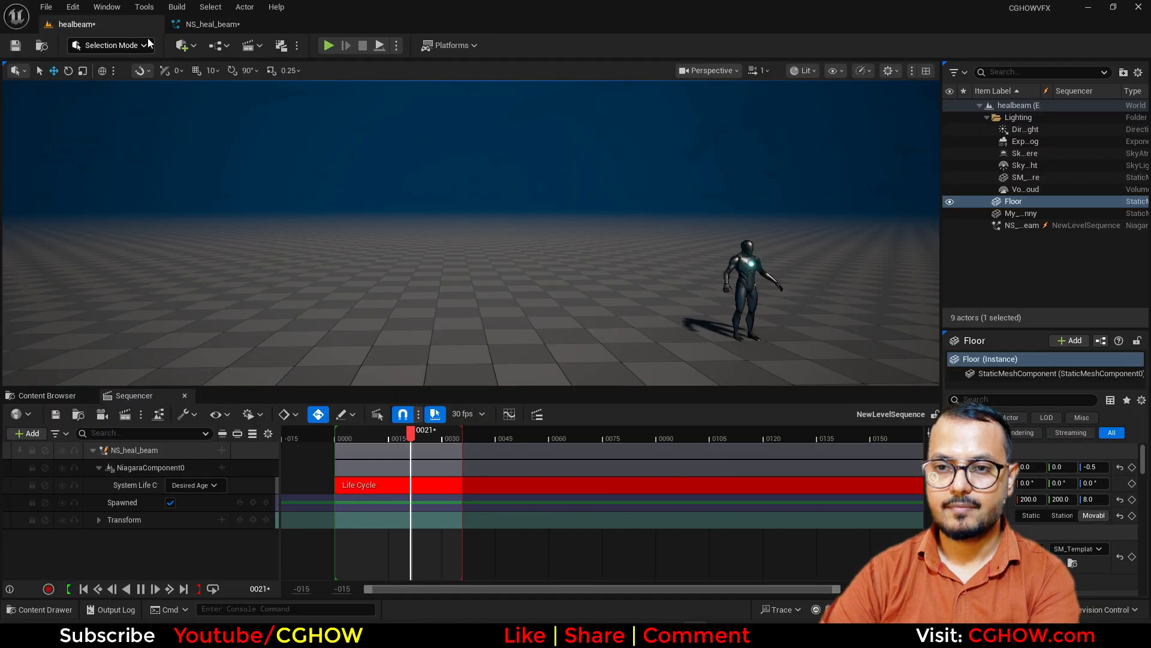
{"action": "left_click", "coordinate": [215, 25]}
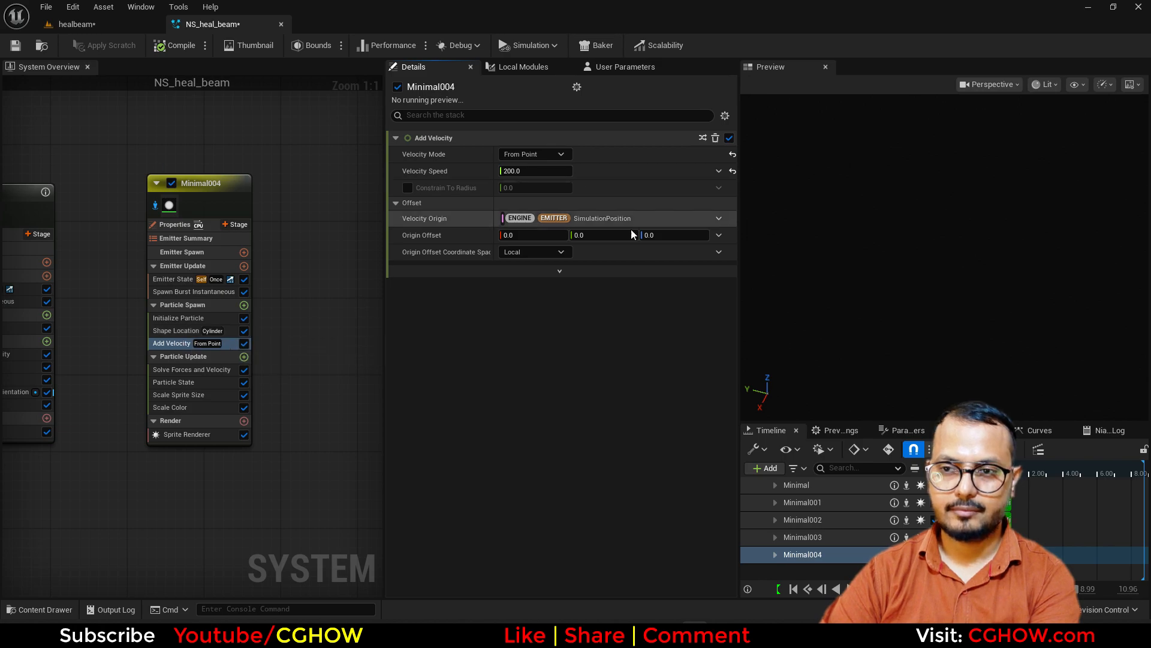
{"action": "left_click", "coordinate": [117, 31]}
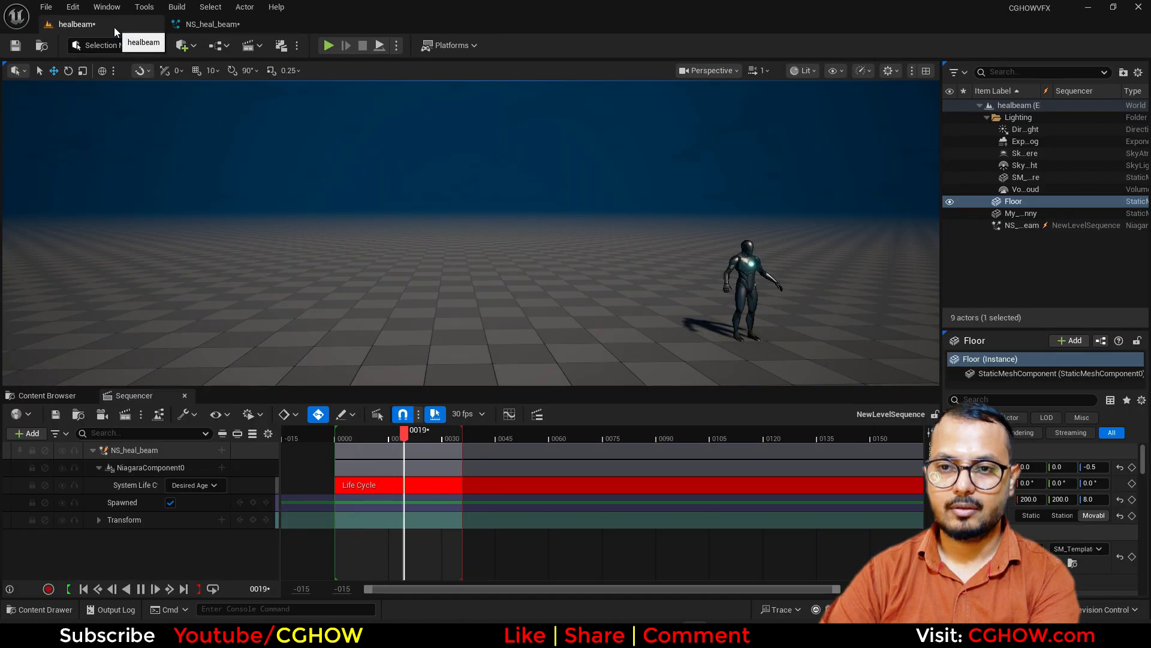
{"action": "left_click", "coordinate": [213, 24]}
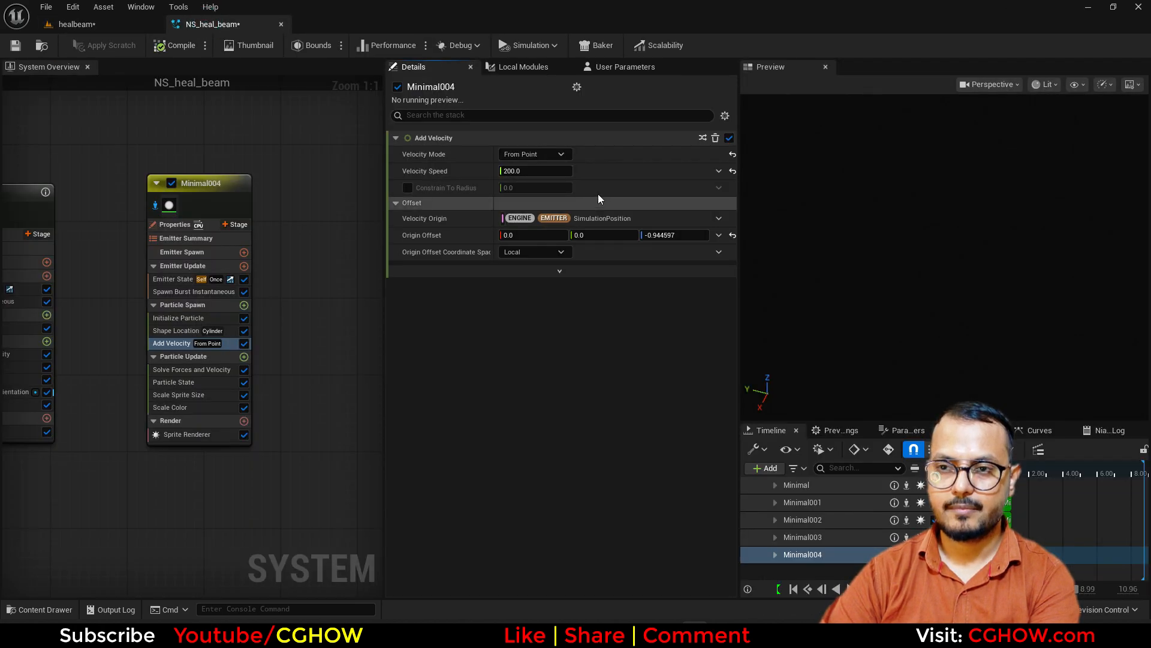
Set the Add Velocity module's Velocity Speed to 100 and preview the effect in the level.
{"action": "left_click", "coordinate": [543, 171]}
{"action": "type", "text": "10"}
{"action": "left_click", "coordinate": [138, 20]}
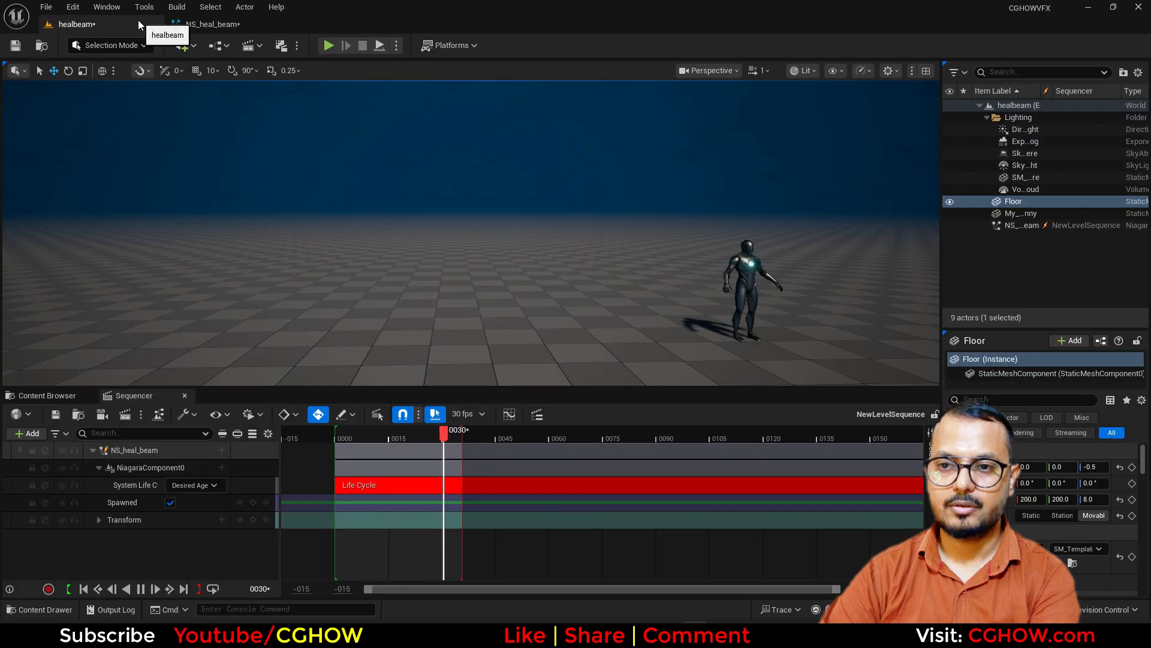
{"action": "left_click", "coordinate": [213, 24]}
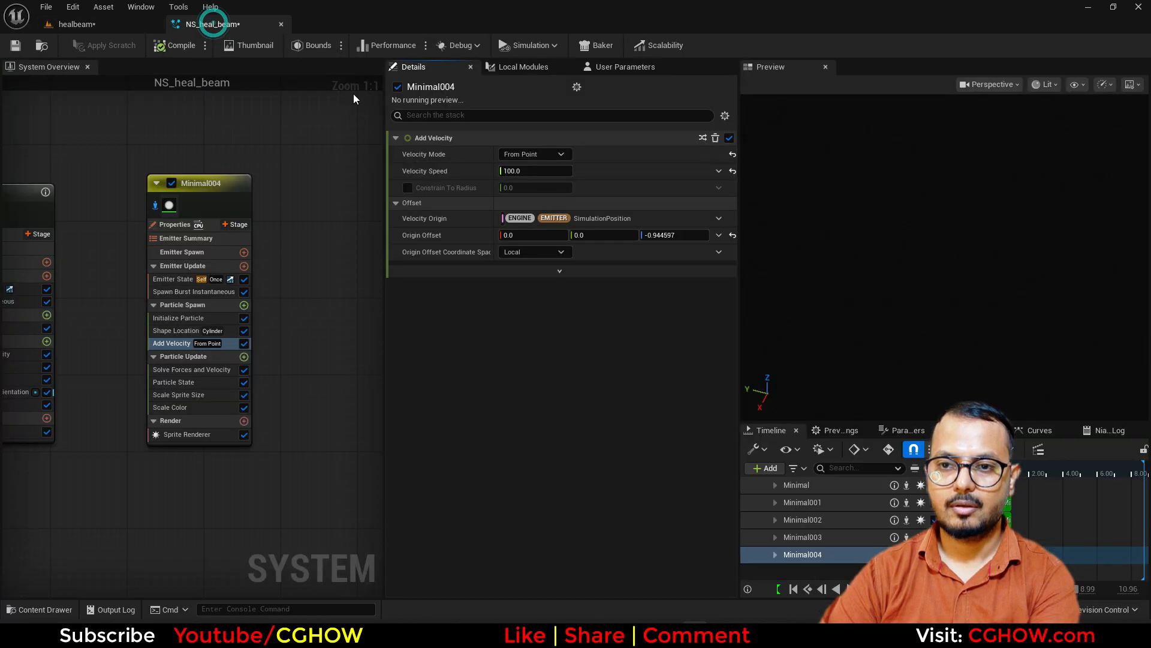
Set the Z Position Offset to 0 and disable Position Offset in Minimal004's Initialize Particle module.
{"action": "left_click", "coordinate": [192, 318]}
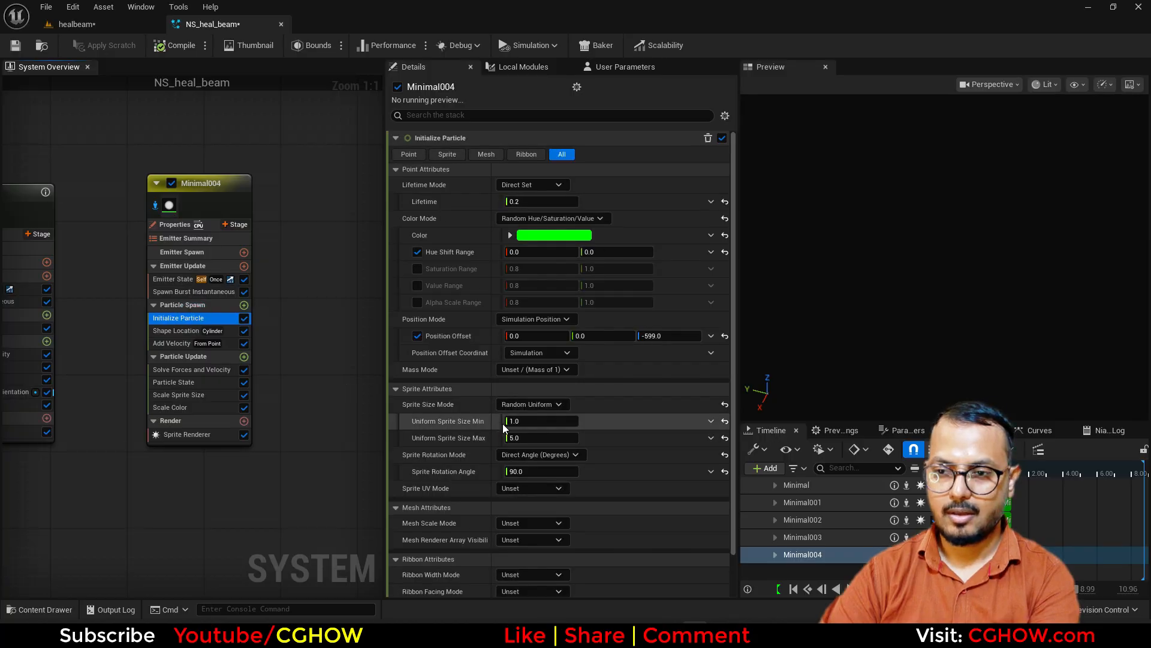
{"action": "left_click", "coordinate": [198, 330]}
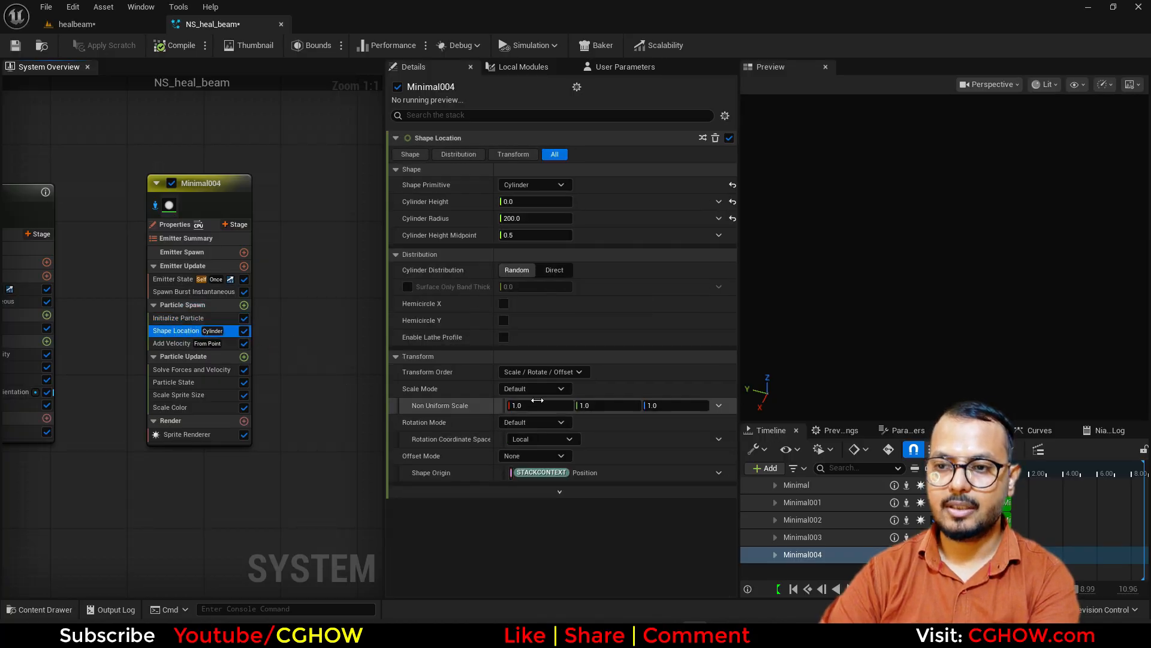
{"action": "left_click", "coordinate": [178, 318]}
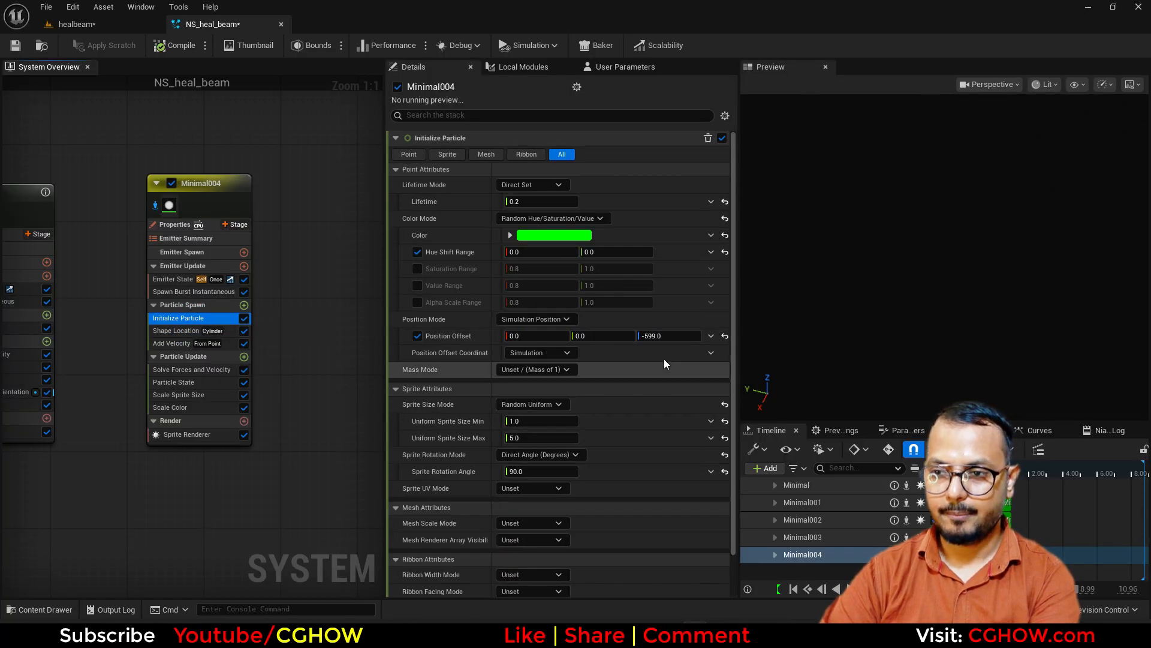
{"action": "left_click", "coordinate": [666, 337]}
{"action": "type", "text": "0"}
{"action": "key", "text": "Return"}
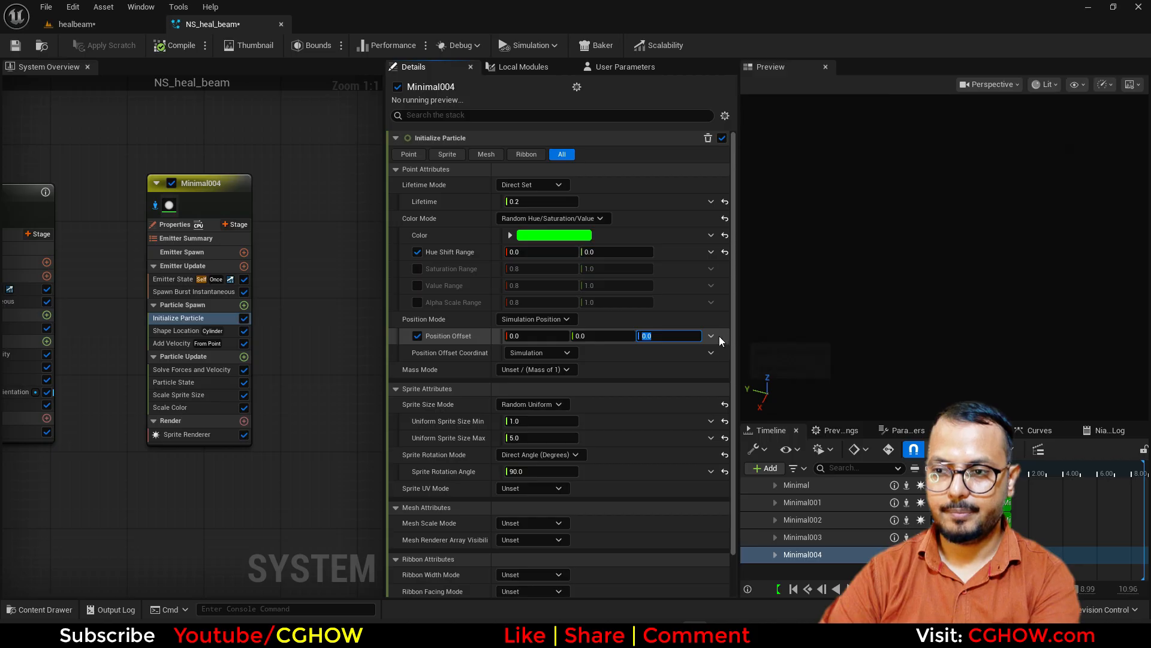
{"action": "left_click", "coordinate": [417, 336]}
Set the Shape Location's Offset Mode to Default with a Z Offset of -599 and preview the level.
{"action": "left_click", "coordinate": [180, 331]}
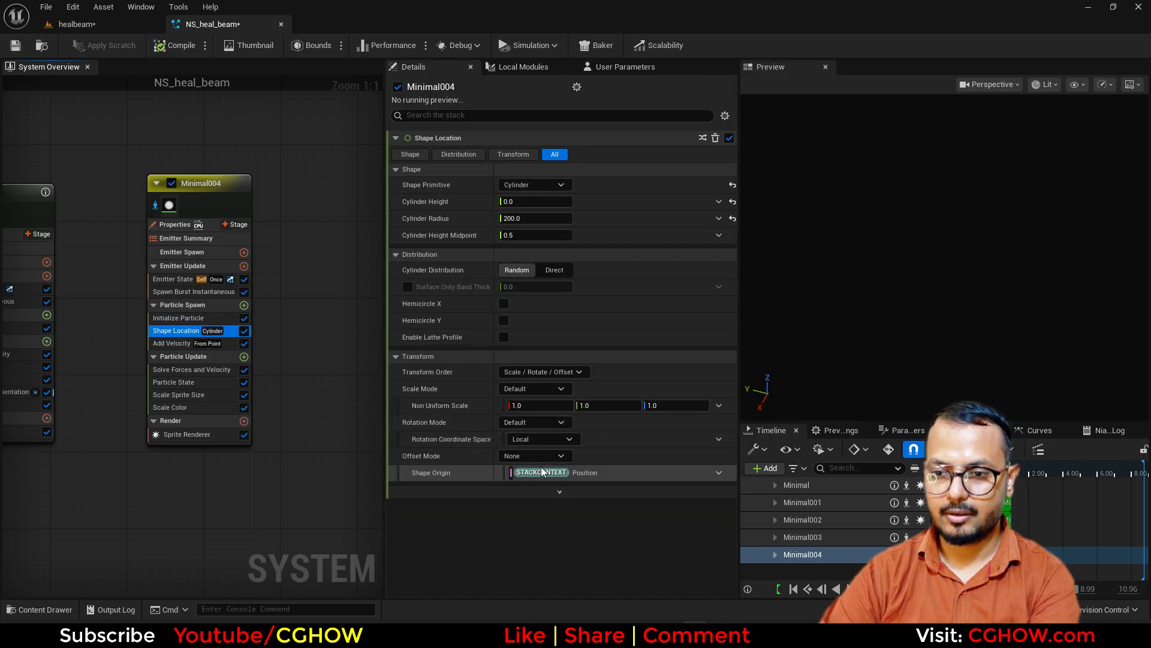
{"action": "left_click", "coordinate": [533, 456]}
{"action": "left_click", "coordinate": [548, 473]}
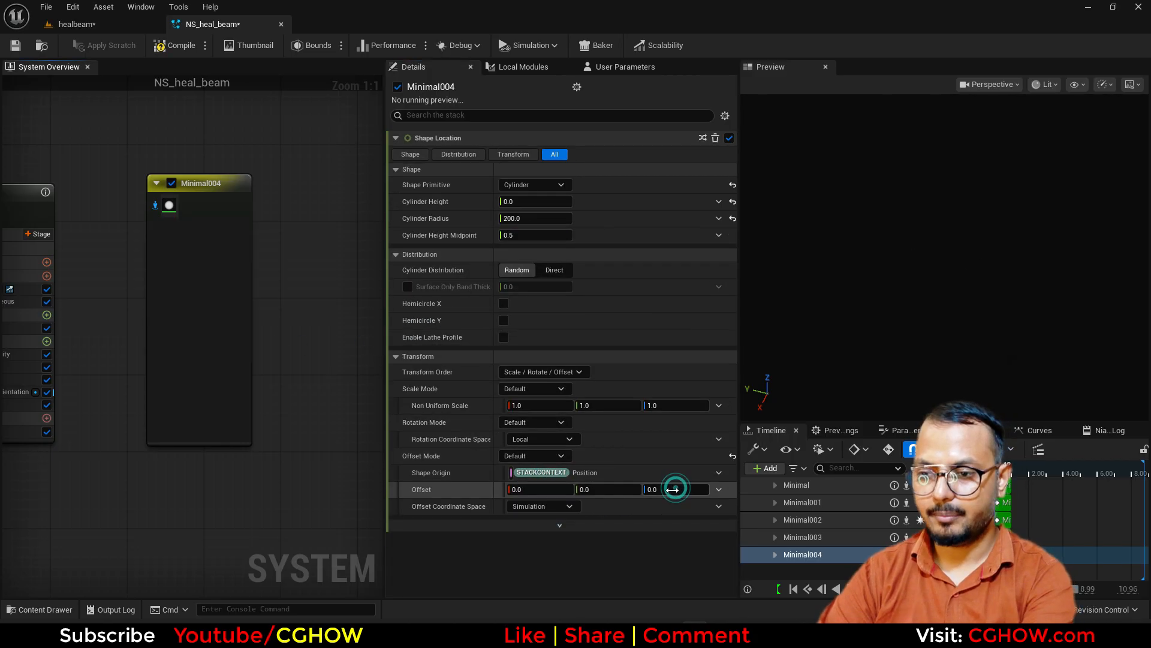
{"action": "left_click", "coordinate": [672, 490]}
{"action": "type", "text": "-5990"}
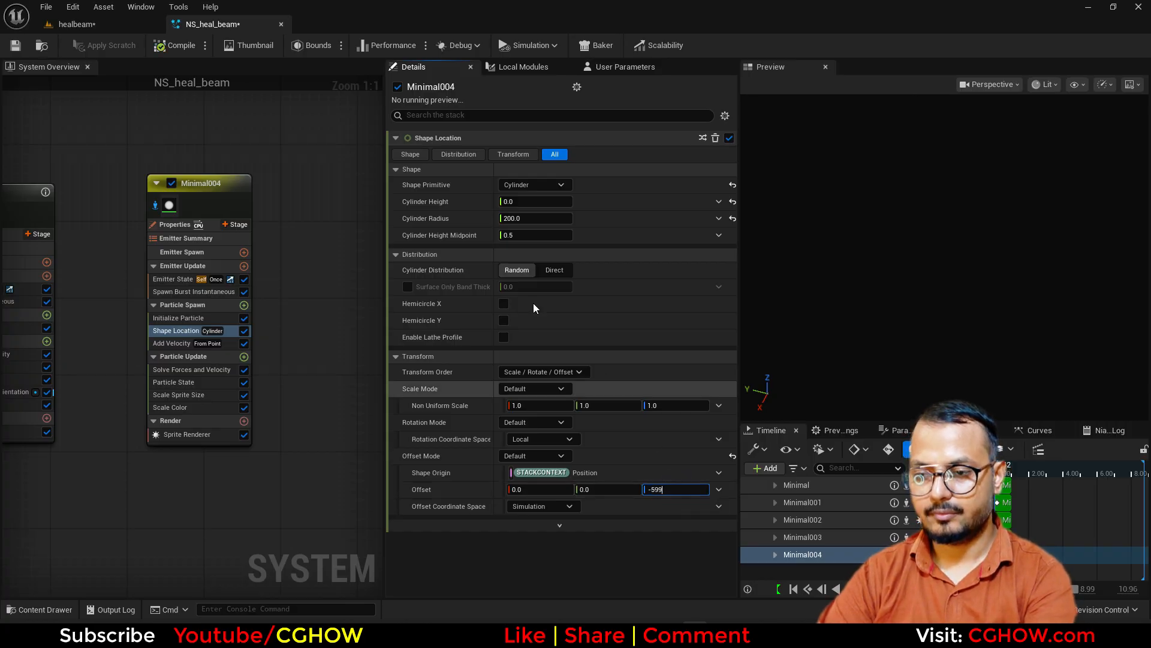
{"action": "key", "text": "Return"}
{"action": "left_click", "coordinate": [134, 30]}
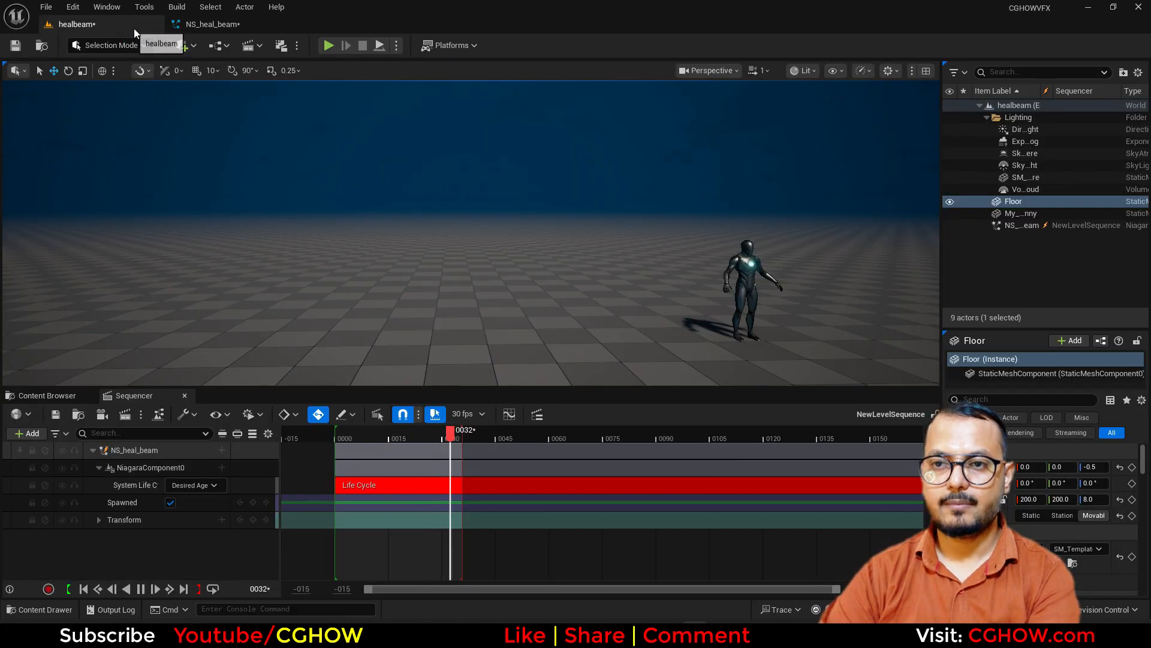
Set Minimal004's Add Velocity speed to 50 and its Z Origin Offset to -599, and check the level.
{"action": "left_click", "coordinate": [210, 24]}
{"action": "left_click", "coordinate": [186, 344]}
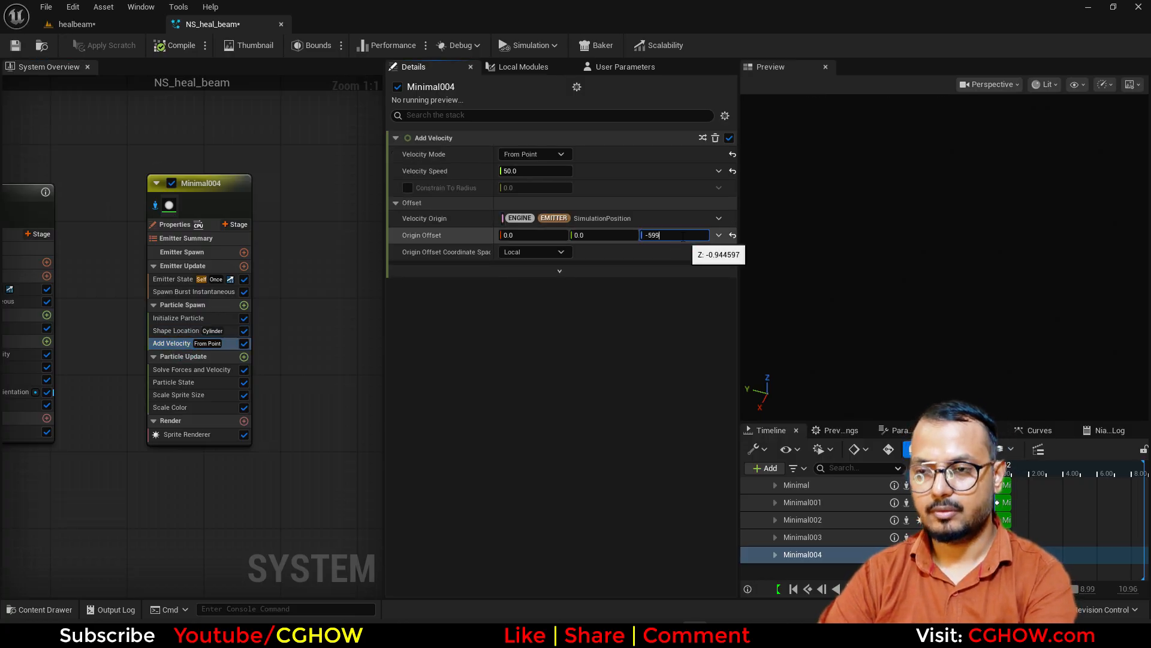
{"action": "left_click", "coordinate": [96, 24]}
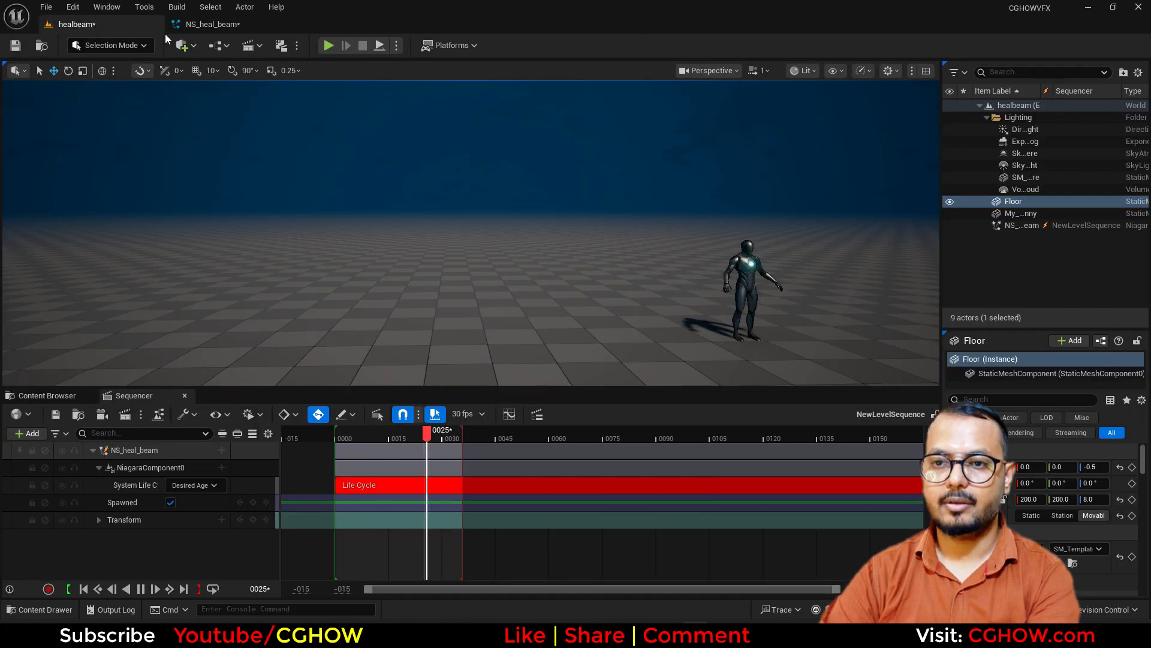
{"action": "left_click", "coordinate": [215, 28]}
Set Minimal004's Initialize Particle Lifetime Mode to Random, with a Lifetime Min of 0.5 and a Lifetime Max of 1.0.
{"action": "left_click", "coordinate": [185, 318]}
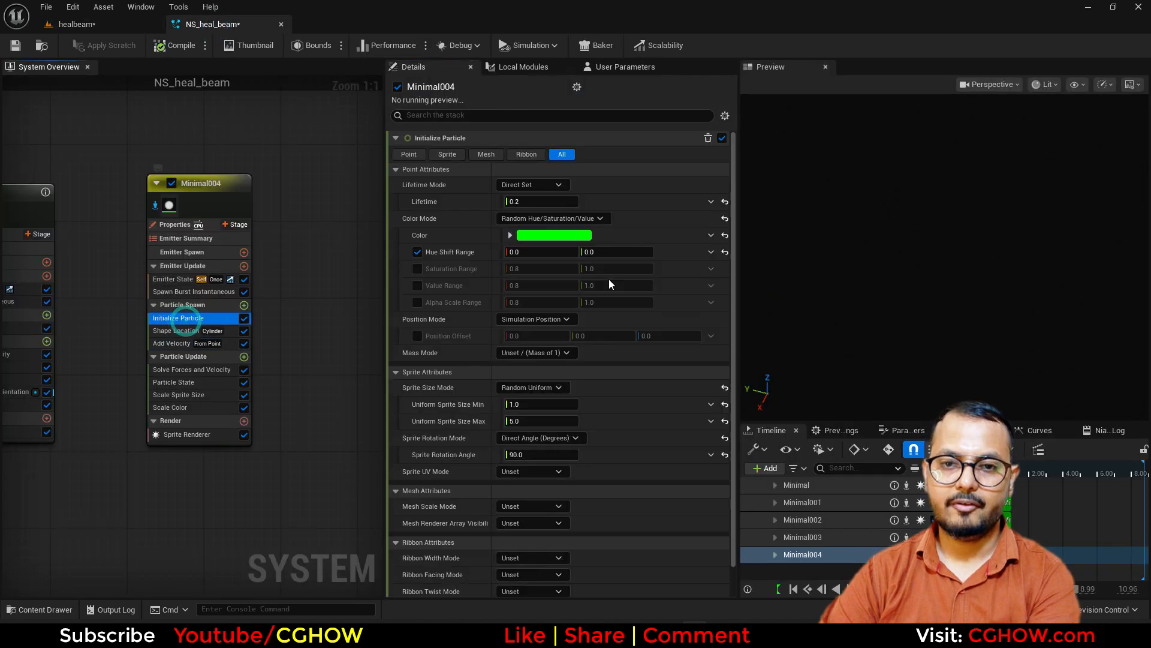
{"action": "left_click", "coordinate": [527, 185]}
{"action": "left_click", "coordinate": [533, 214]}
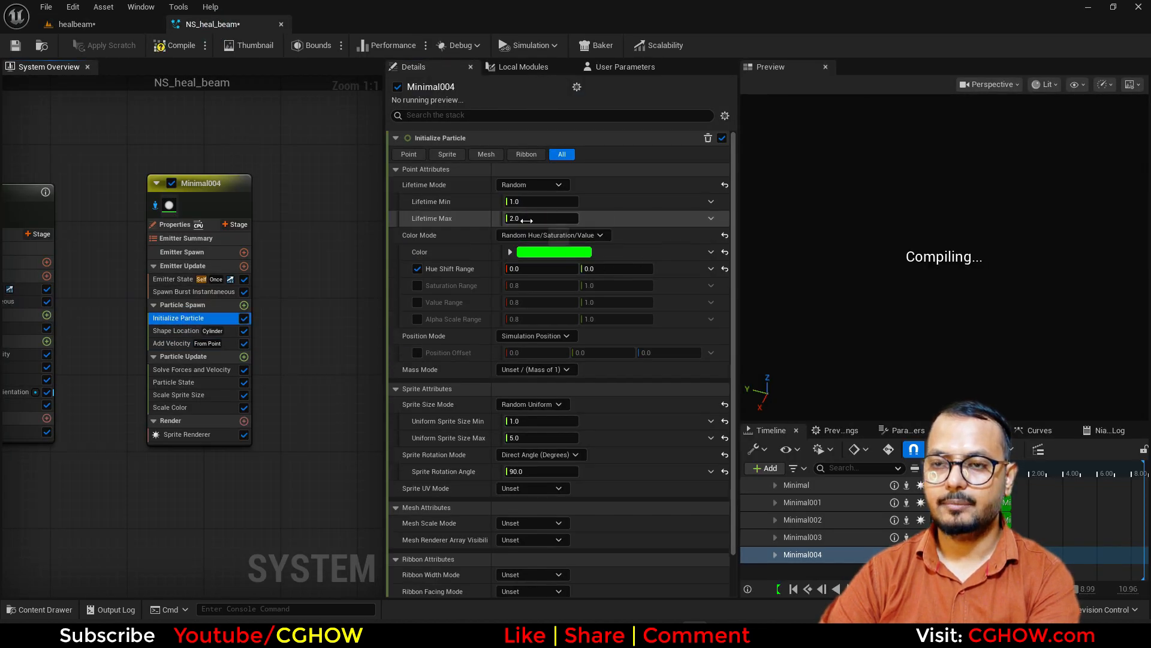
{"action": "left_click", "coordinate": [530, 216]}
{"action": "type", "text": "1"}
{"action": "type", "text": ".5"}
{"action": "key", "text": "Return"}
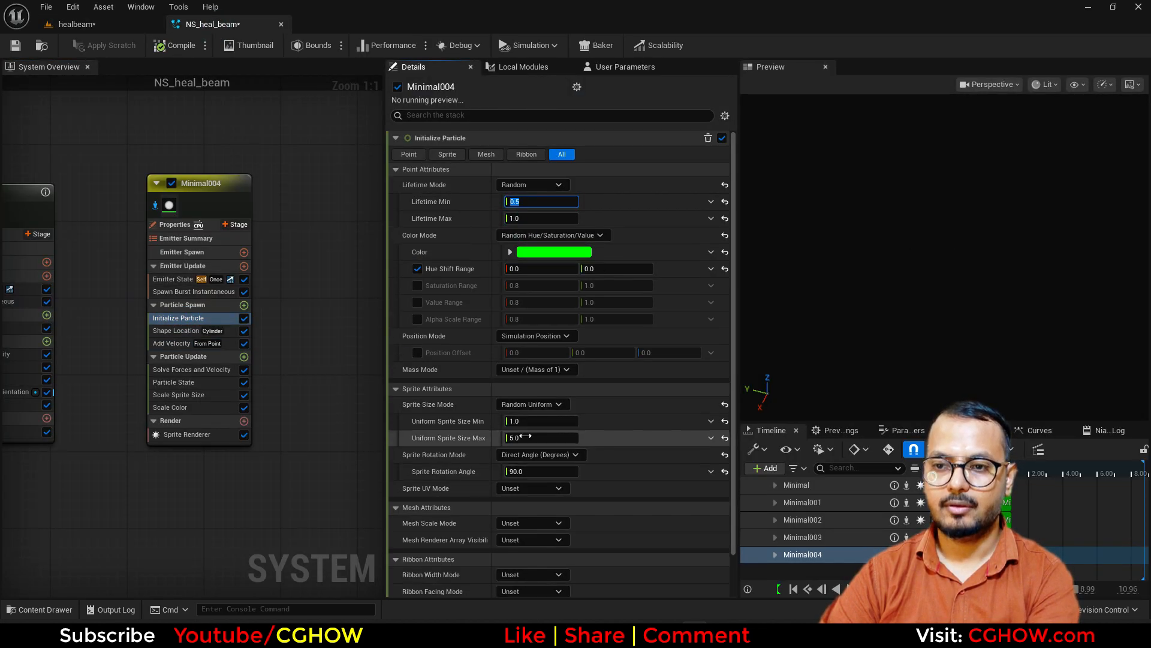
Set Minimal004's Uniform Sprite Size Min to 0.2 and preview the particles in the level.
{"action": "left_click", "coordinate": [524, 422]}
{"action": "type", "text": ".2"}
{"action": "key", "text": "Return"}
{"action": "left_click", "coordinate": [125, 30]}
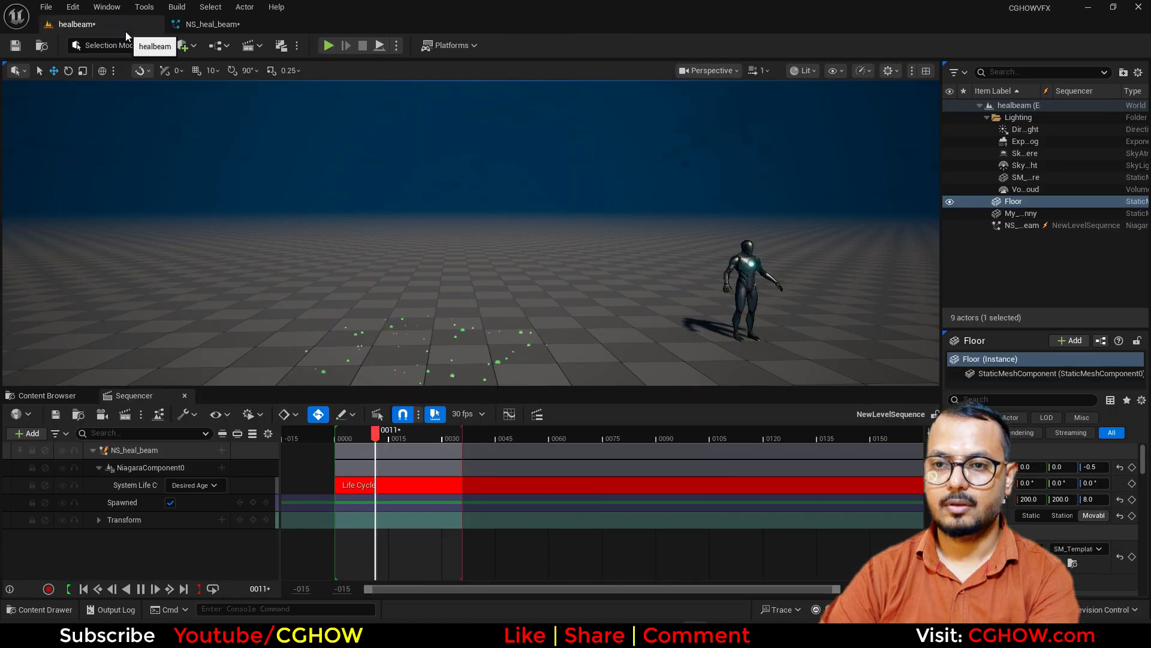
Add a Curl Noise Force module to Minimal004's Particle Update and set its Noise Strength to 50.
{"action": "left_click", "coordinate": [209, 27]}
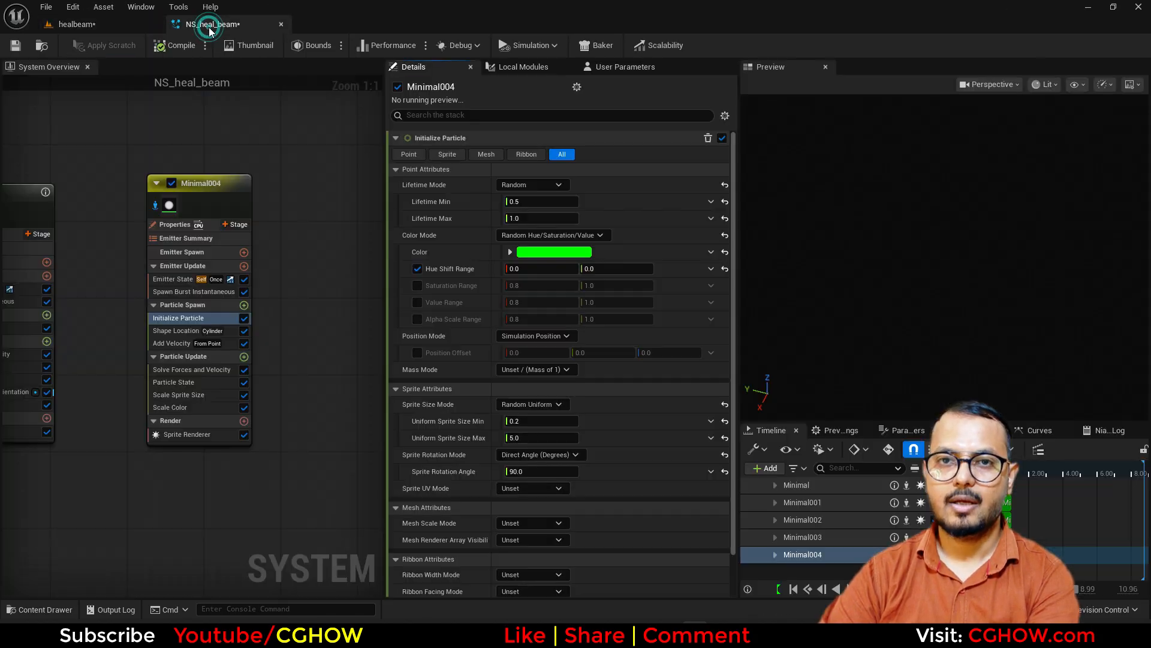
{"action": "left_click", "coordinate": [244, 357]}
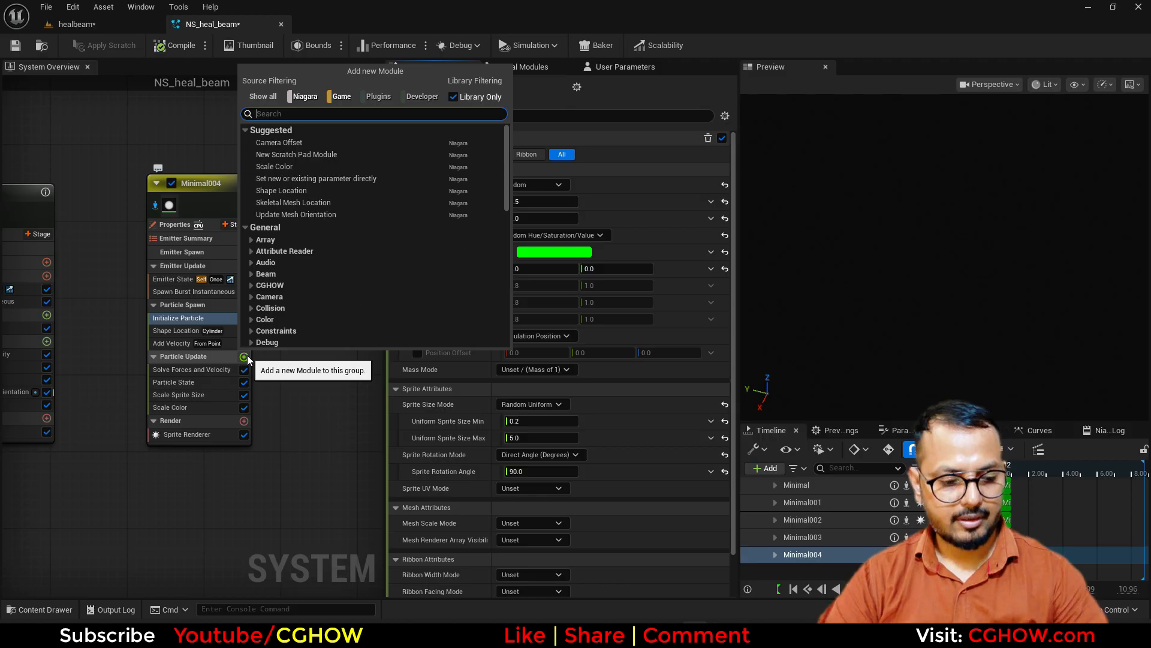
{"action": "type", "text": "curl"}
{"action": "left_click", "coordinate": [482, 167]}
{"action": "left_click", "coordinate": [510, 154]}
{"action": "type", "text": "50"}
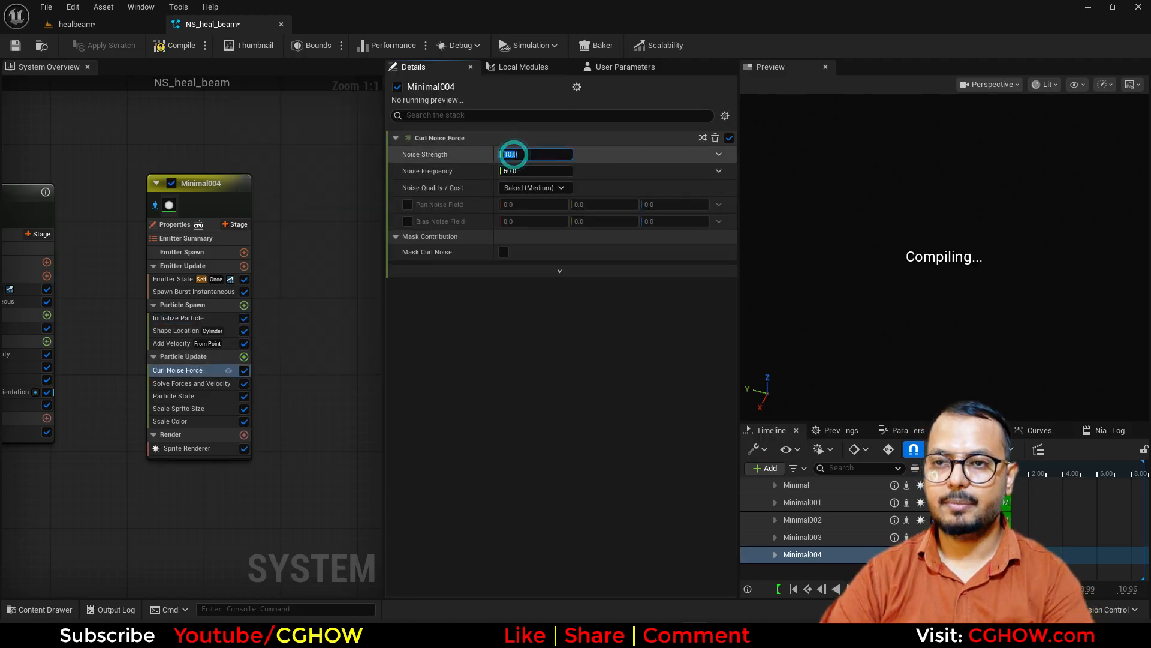
{"action": "key", "text": "Return"}
Enable Pan Noise Field in Minimal004's Curl Noise Force module and preview the motion in the level.
{"action": "left_click", "coordinate": [408, 205]}
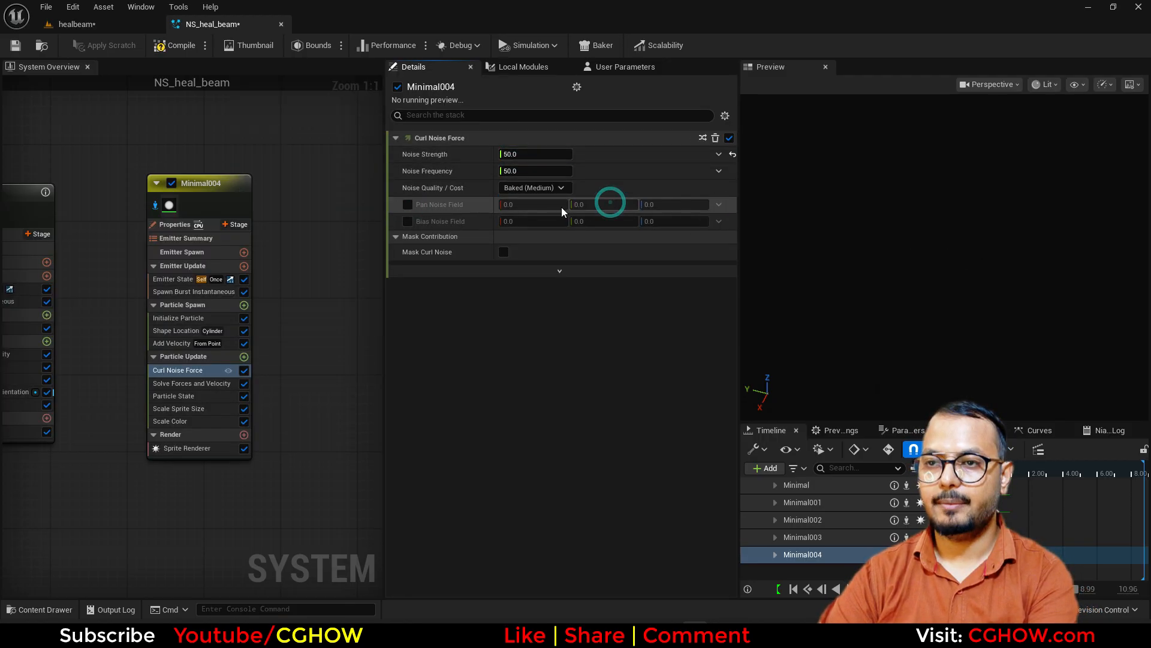
{"action": "left_click", "coordinate": [517, 204]}
{"action": "left_click", "coordinate": [406, 205]}
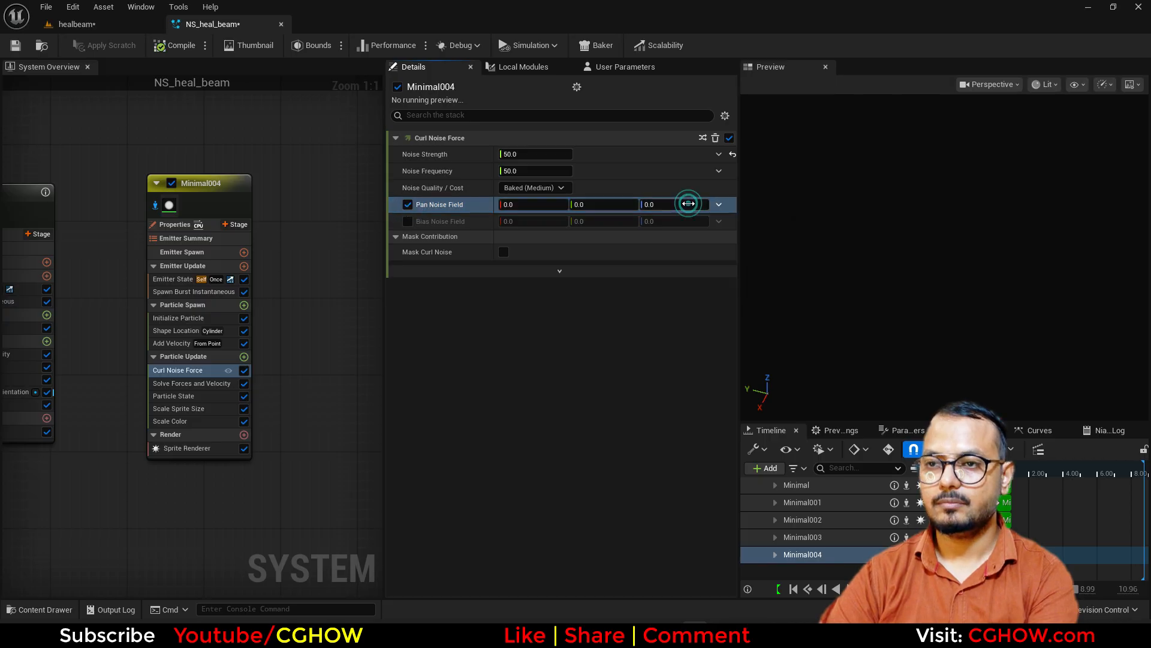
{"action": "left_click", "coordinate": [144, 24]}
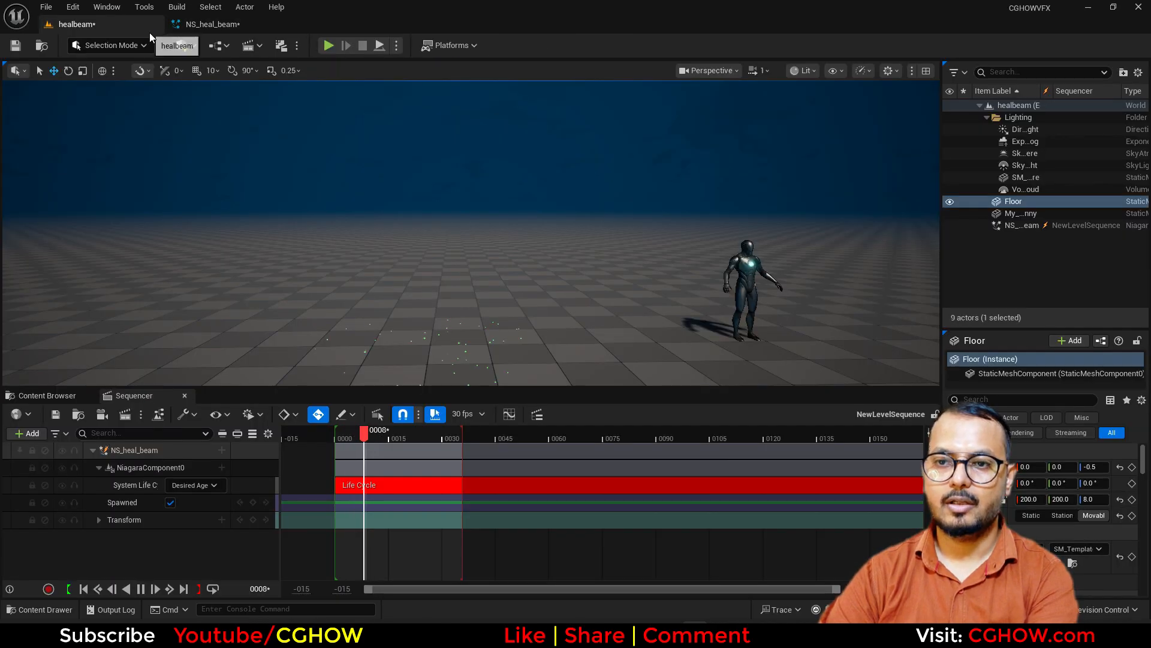
Turn off the isolation of Minimal004 and preview the full beam effect in the level.
{"action": "left_click", "coordinate": [212, 24]}
{"action": "left_click", "coordinate": [154, 205]}
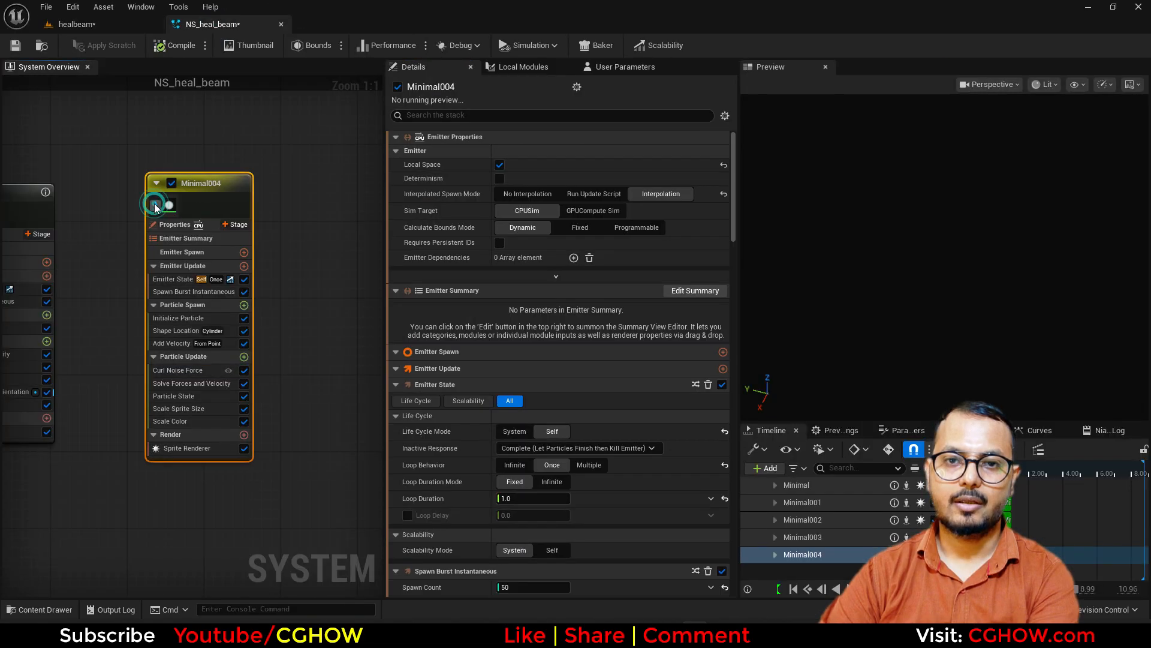
{"action": "left_click", "coordinate": [120, 25]}
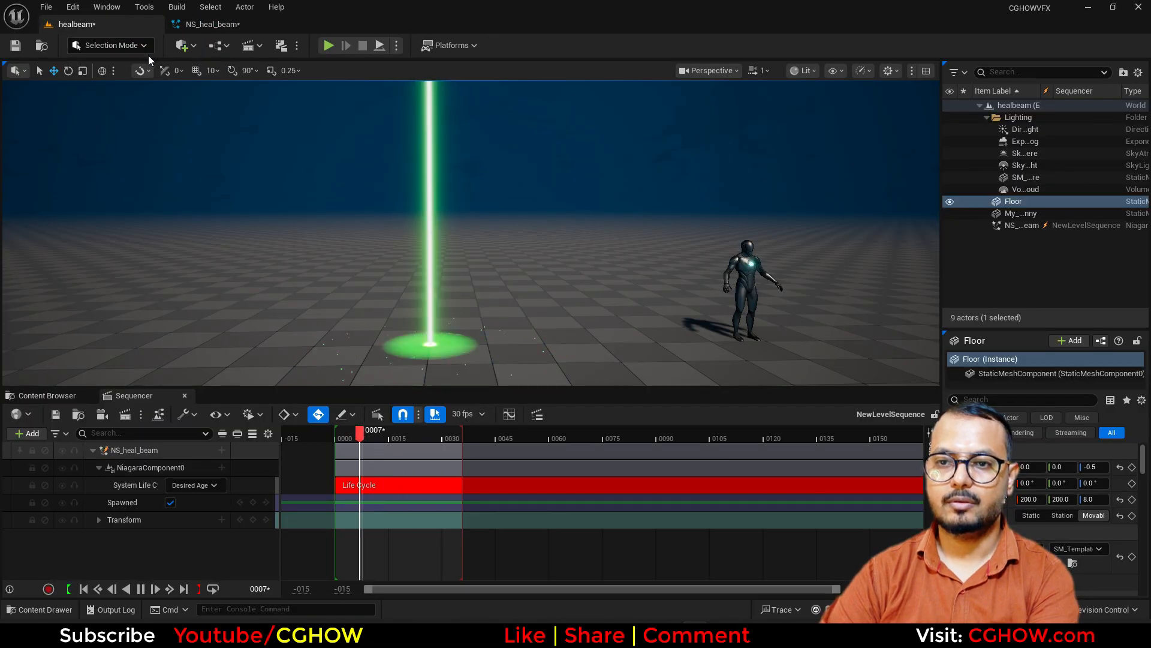
Check Minimal004's Spawn Burst Instantaneous settings and review the burst's timing against the beam in the level.
{"action": "left_click", "coordinate": [218, 27]}
{"action": "left_click", "coordinate": [183, 292]}
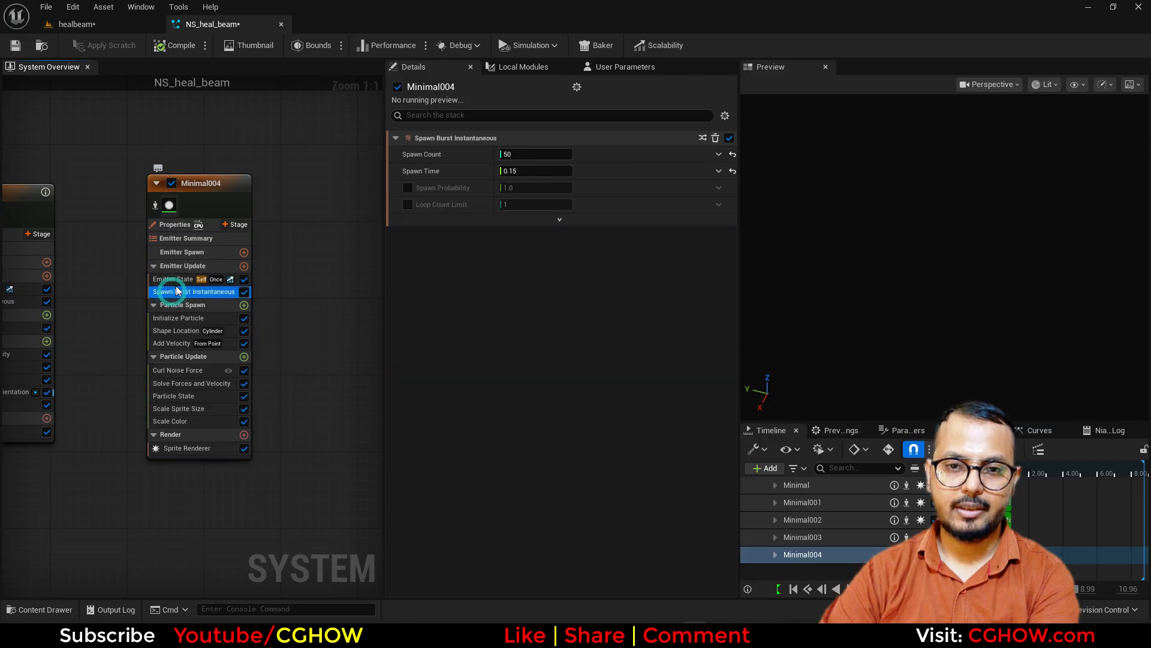
{"action": "left_click", "coordinate": [117, 27]}
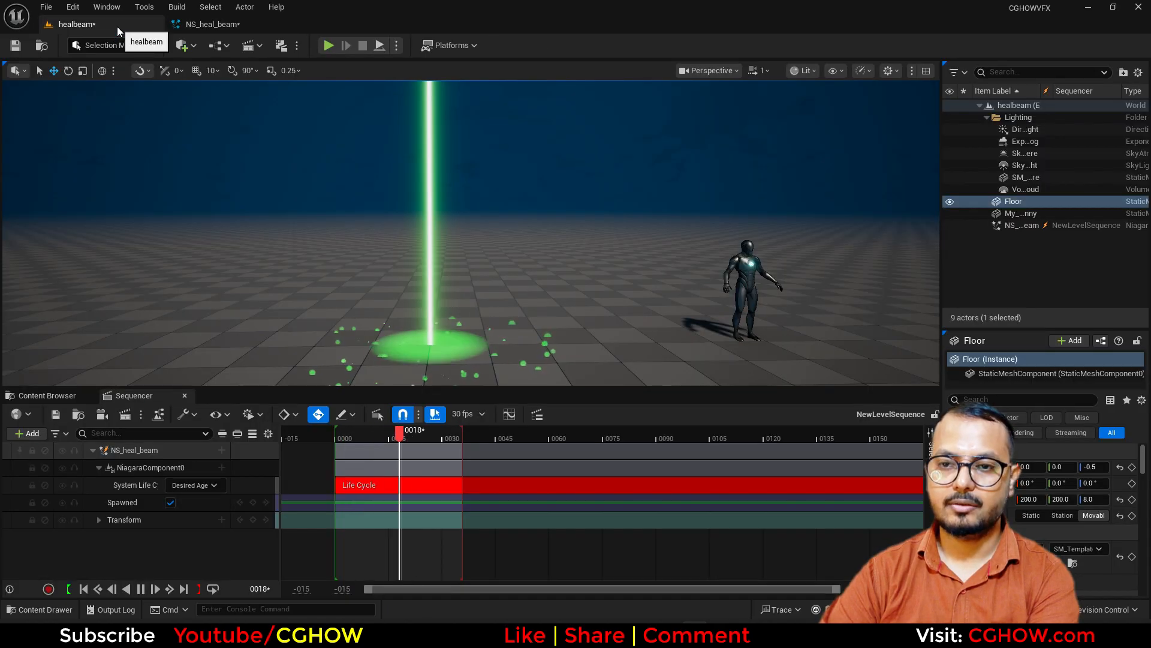
Add a Gravity Force module to Minimal004's Particle Update with a Z Gravity of 200, and preview it in the level.
{"action": "left_click", "coordinate": [240, 24]}
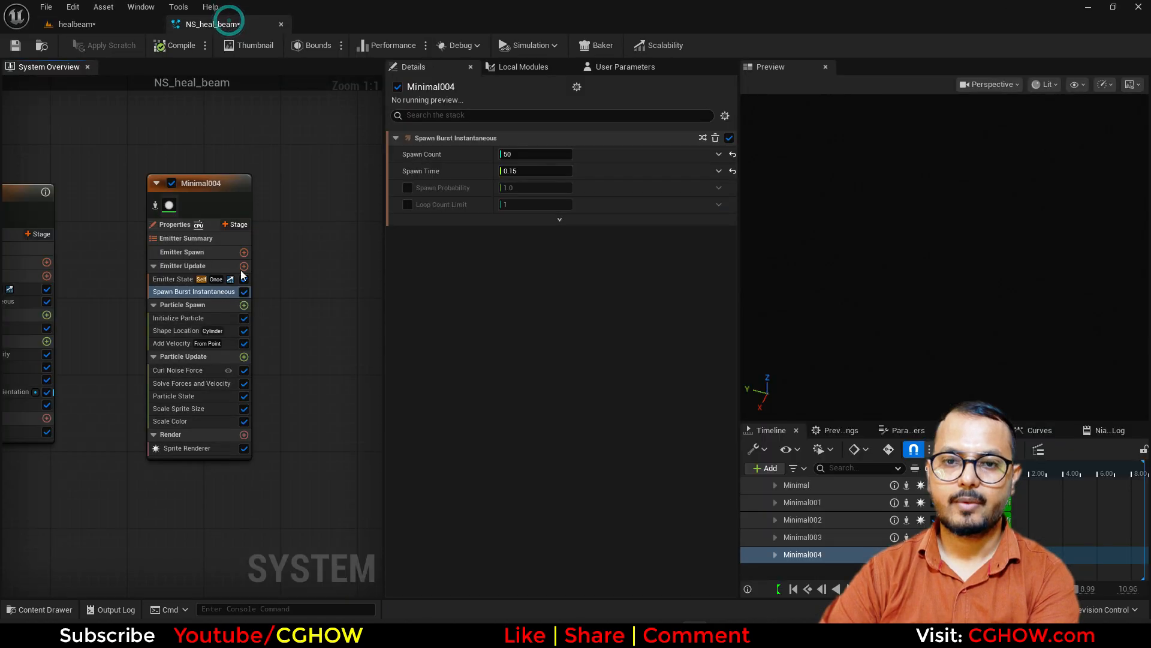
{"action": "left_click", "coordinate": [245, 357]}
{"action": "type", "text": "gravity"}
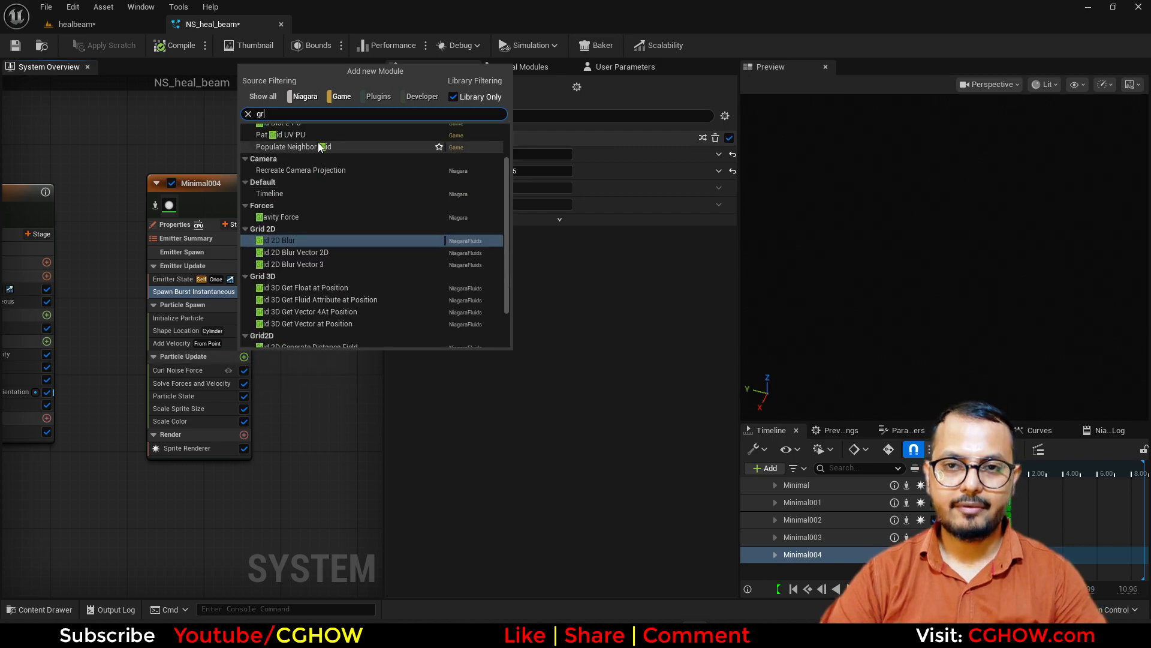
{"action": "left_click", "coordinate": [268, 235]}
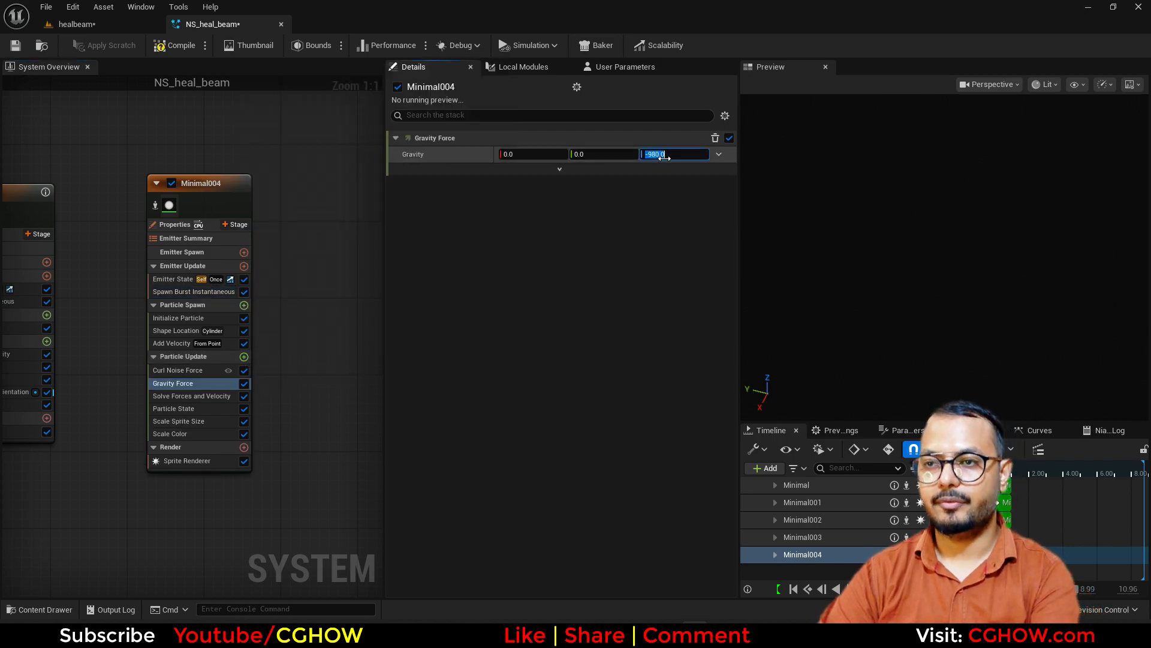
{"action": "left_click", "coordinate": [77, 24]}
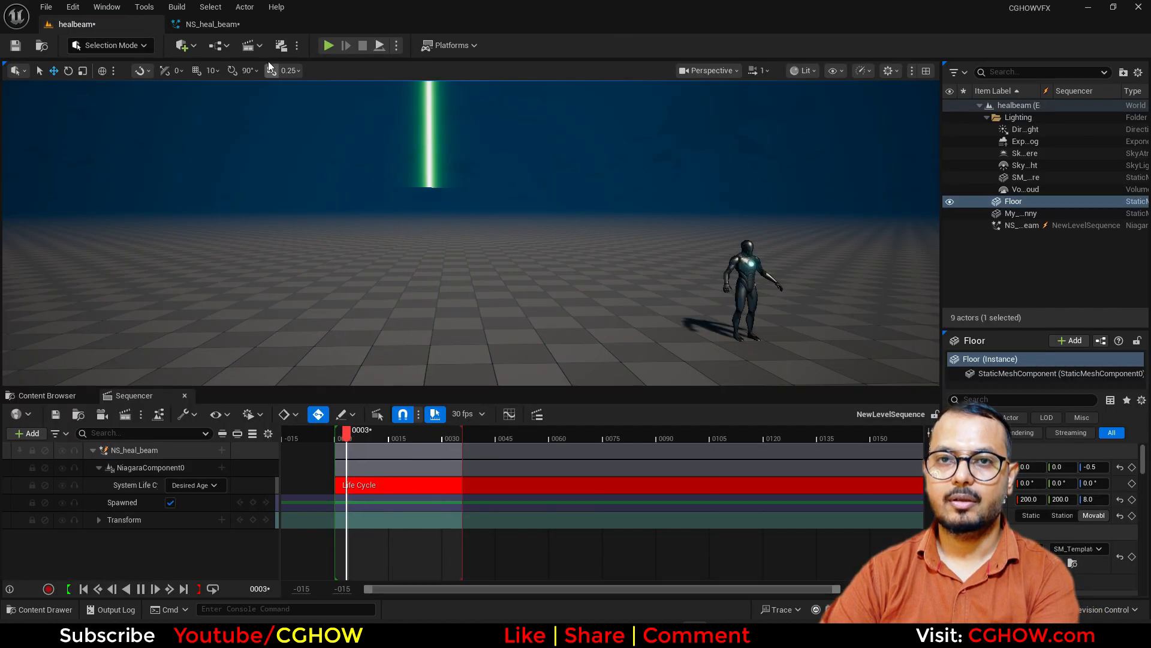
Drive Minimal004's Gravity with a Random Range Vector, adjust its maximum Z value, and preview the level.
{"action": "left_click", "coordinate": [240, 24]}
{"action": "left_click", "coordinate": [719, 155]}
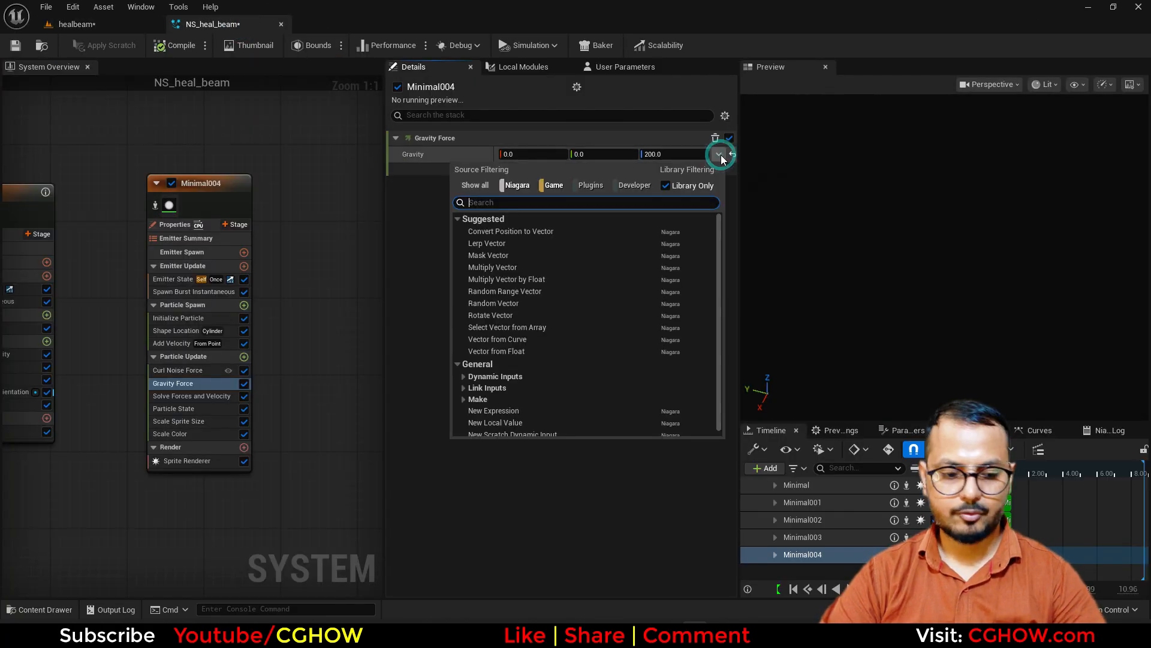
{"action": "type", "text": "random"}
{"action": "left_click", "coordinate": [551, 230]}
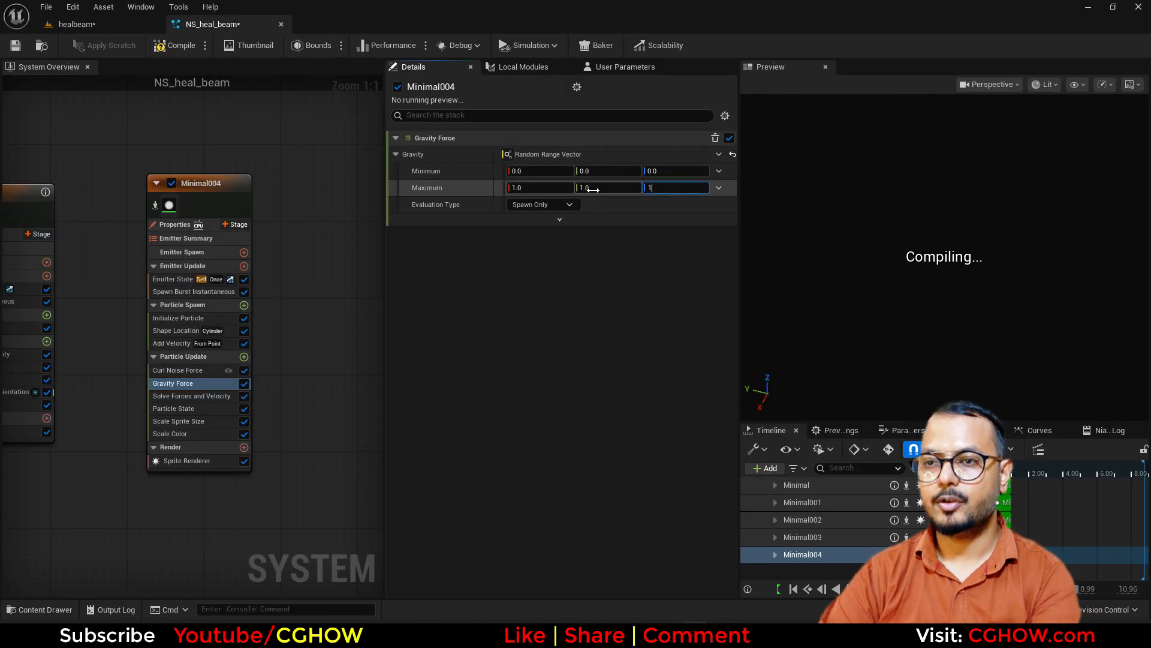
{"action": "left_click", "coordinate": [105, 24]}
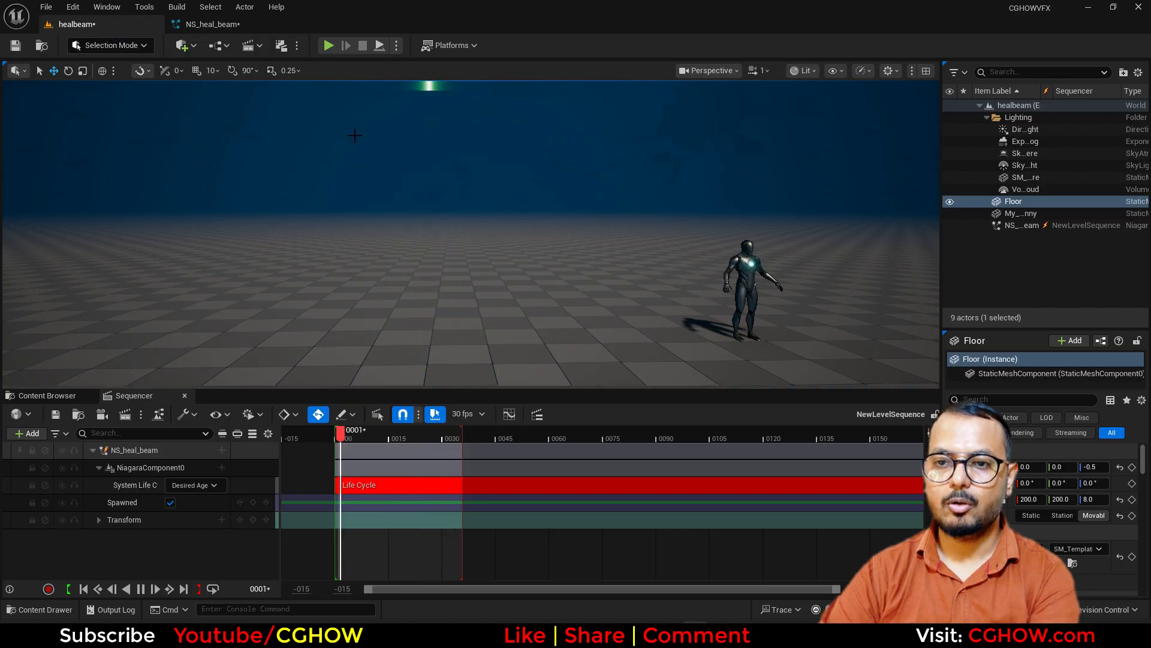
Enable Minimal004's Value Range with a maximum of 20, set Uniform Sprite Size Max to 1, and preview the level.
{"action": "left_click", "coordinate": [232, 25]}
{"action": "left_click", "coordinate": [198, 330]}
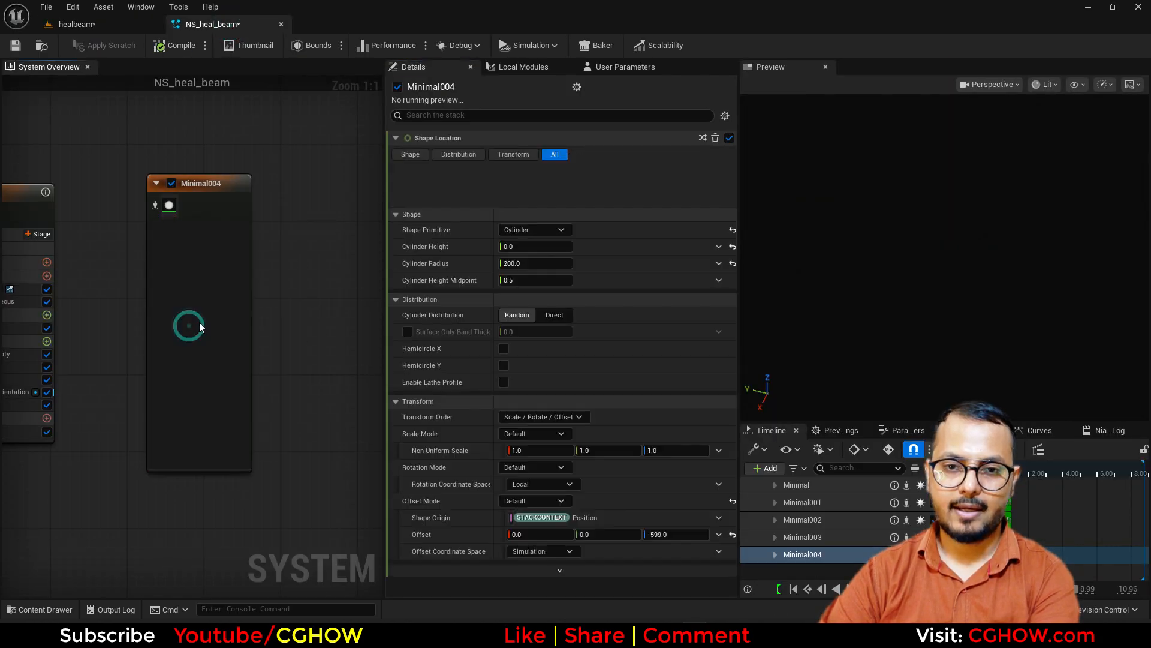
{"action": "left_click", "coordinate": [191, 319]}
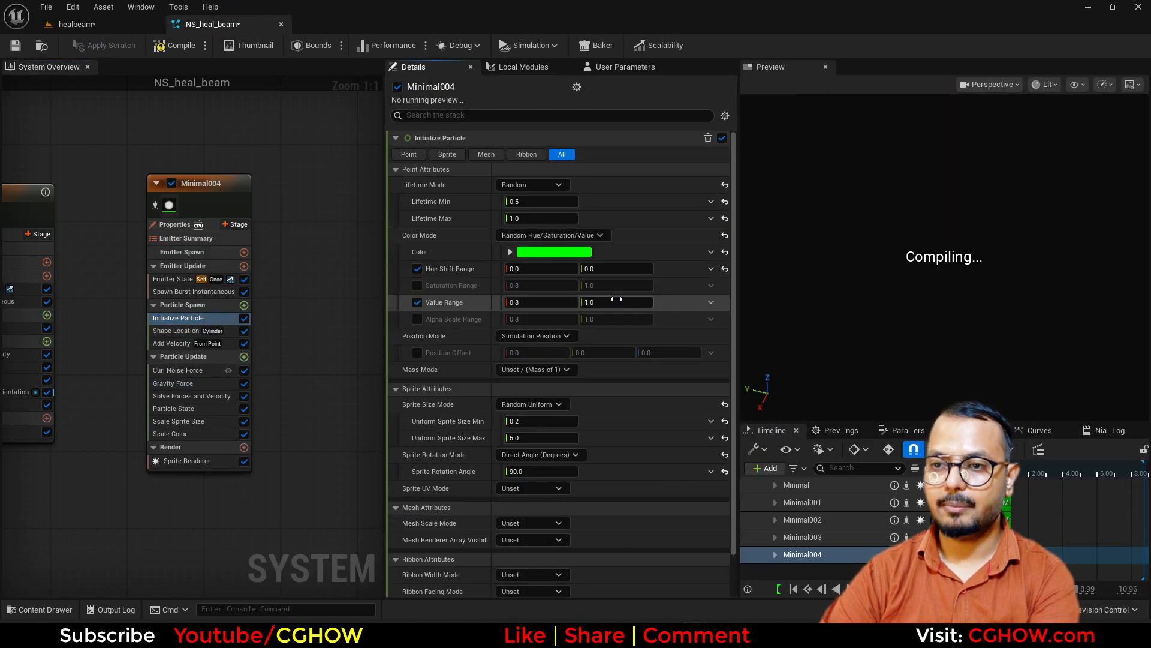
{"action": "left_click", "coordinate": [616, 300]}
{"action": "type", "text": "20"}
{"action": "left_click", "coordinate": [542, 438]}
{"action": "type", "text": "1"}
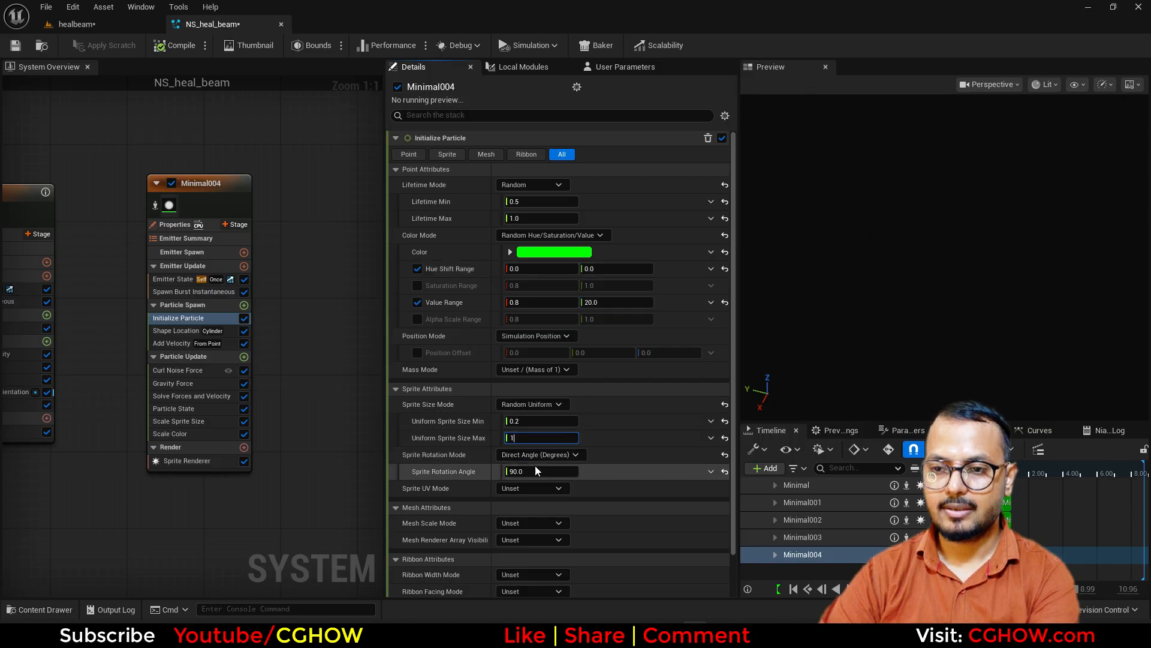
{"action": "key", "text": "Return"}
{"action": "left_click", "coordinate": [128, 26]}
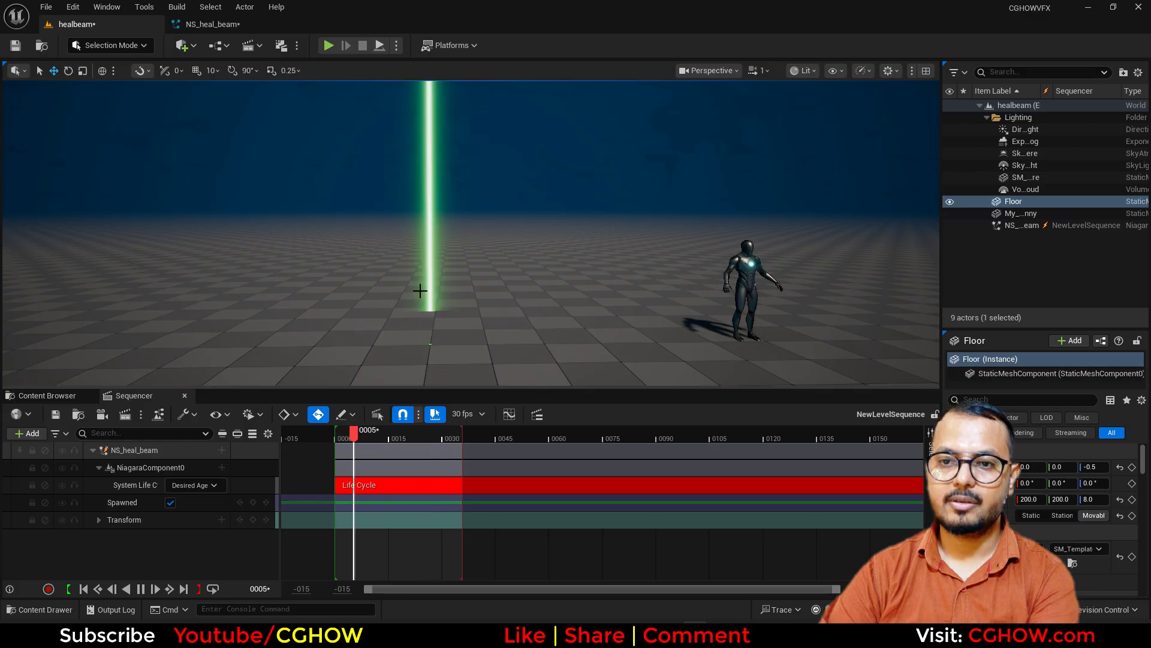
Duplicate the Minimal004 emitter within the heal beam system.
{"action": "left_click", "coordinate": [203, 25]}
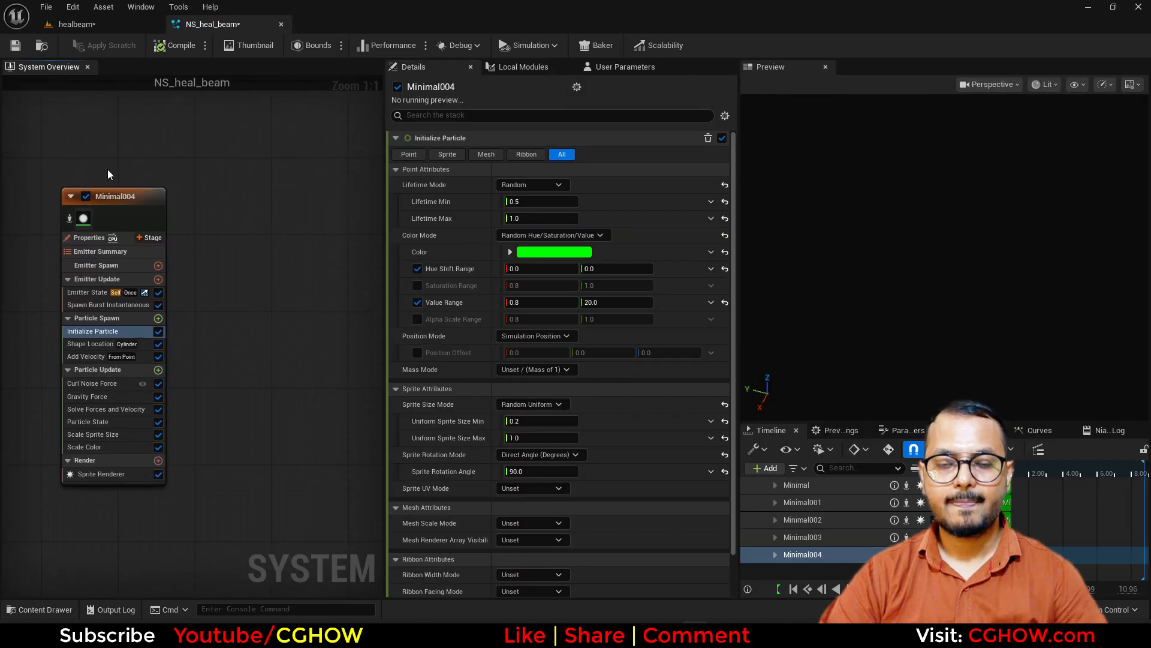
{"action": "left_click", "coordinate": [124, 200]}
{"action": "left_click", "coordinate": [235, 183]}
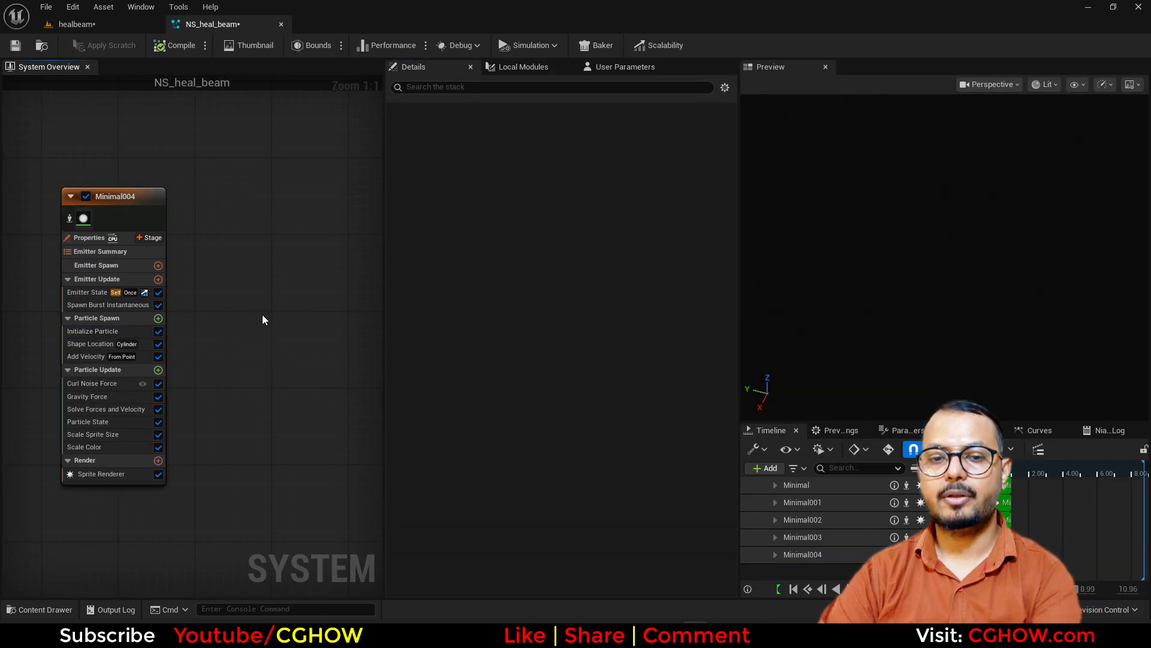
{"action": "key", "text": "ctrl+d"}
Set Minimal005's Shape Location to a Cylinder Height of 300 and a Cylinder Radius of 50, and preview the level.
{"action": "left_click", "coordinate": [243, 334]}
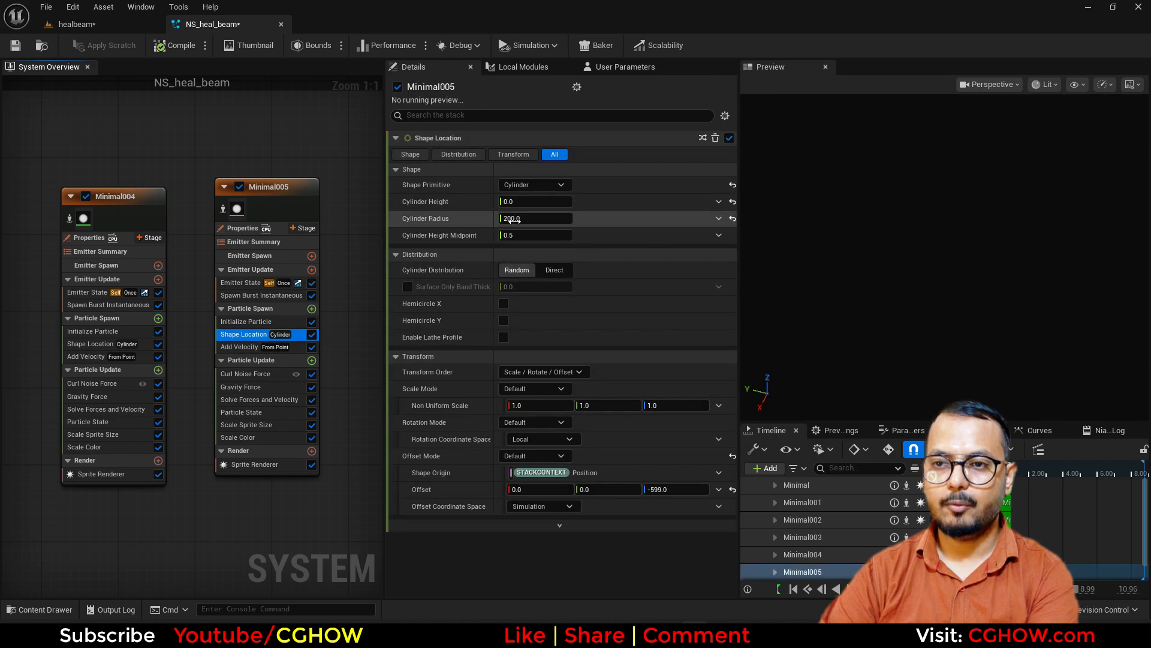
{"action": "left_click", "coordinate": [532, 201]}
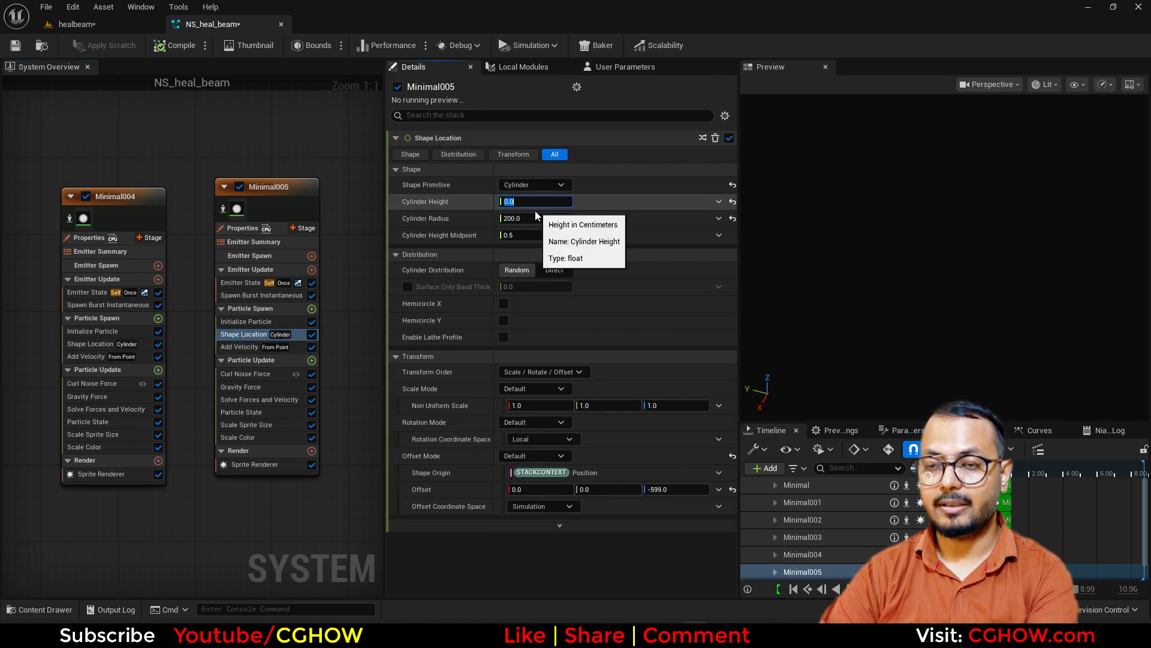
{"action": "type", "text": "3"}
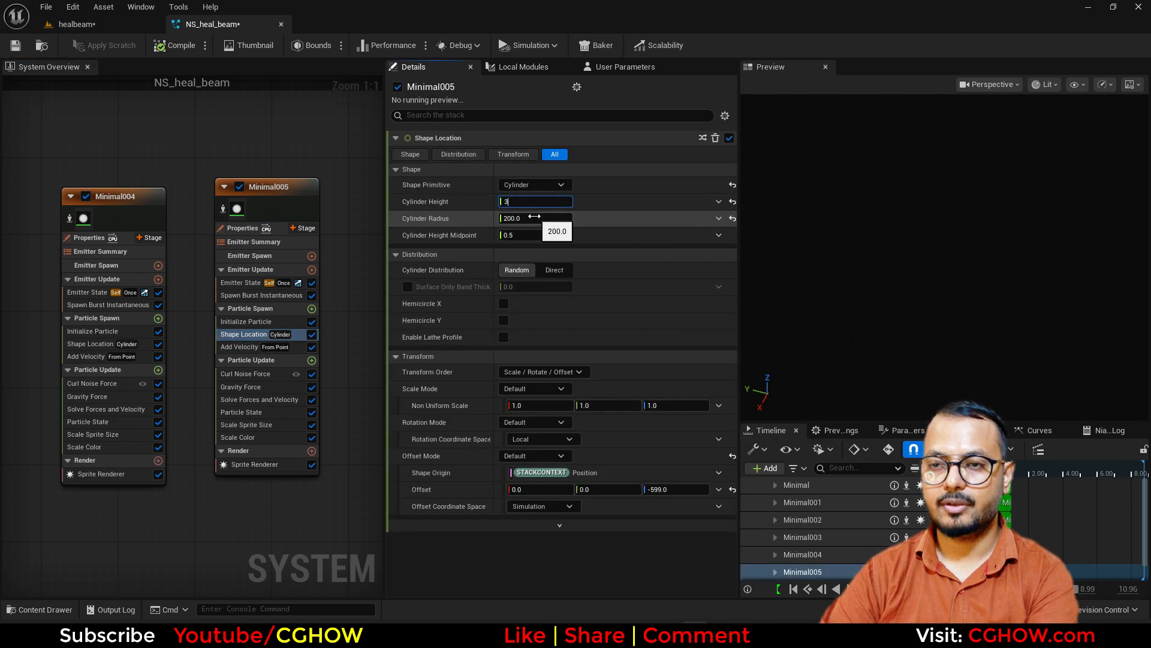
{"action": "type", "text": "00"}
{"action": "left_click", "coordinate": [535, 219]}
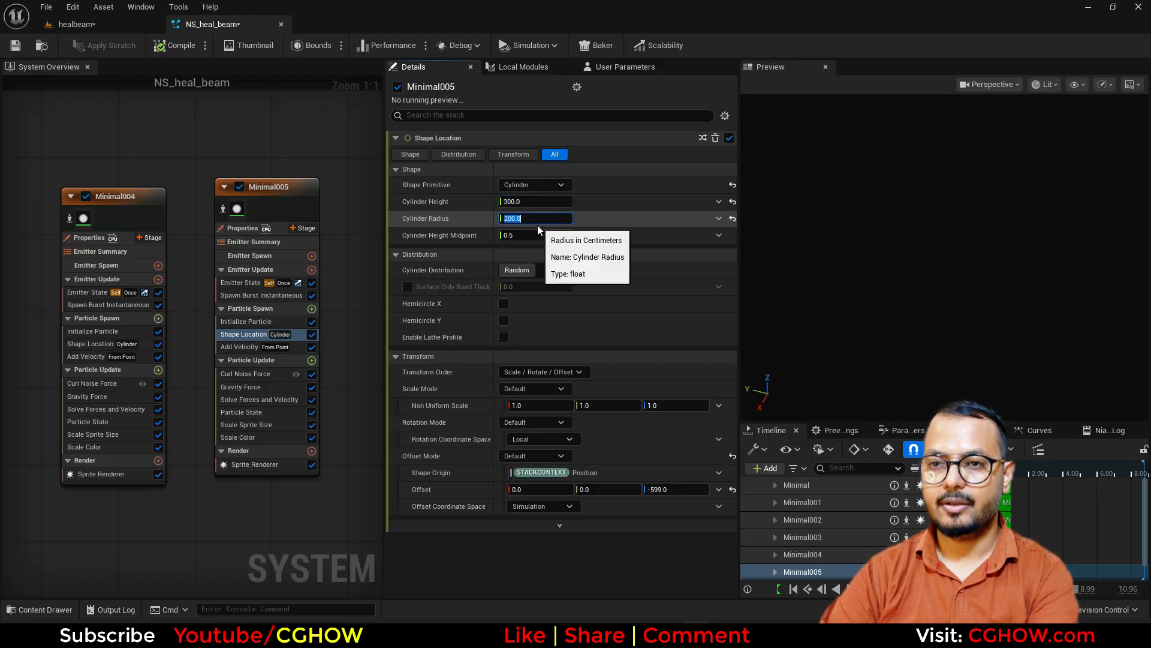
{"action": "left_click", "coordinate": [76, 24]}
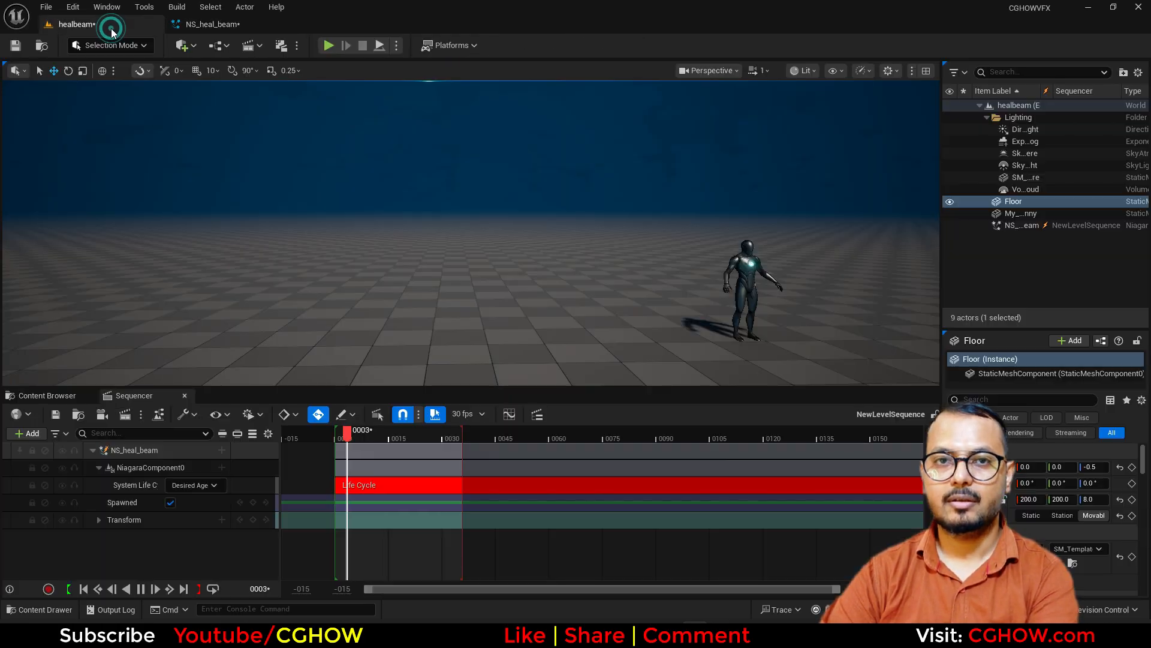
Set Minimal005's Cylinder Height to 600 and Cylinder Height Midpoint to 0, and preview the particles along the beam.
{"action": "left_click", "coordinate": [213, 24]}
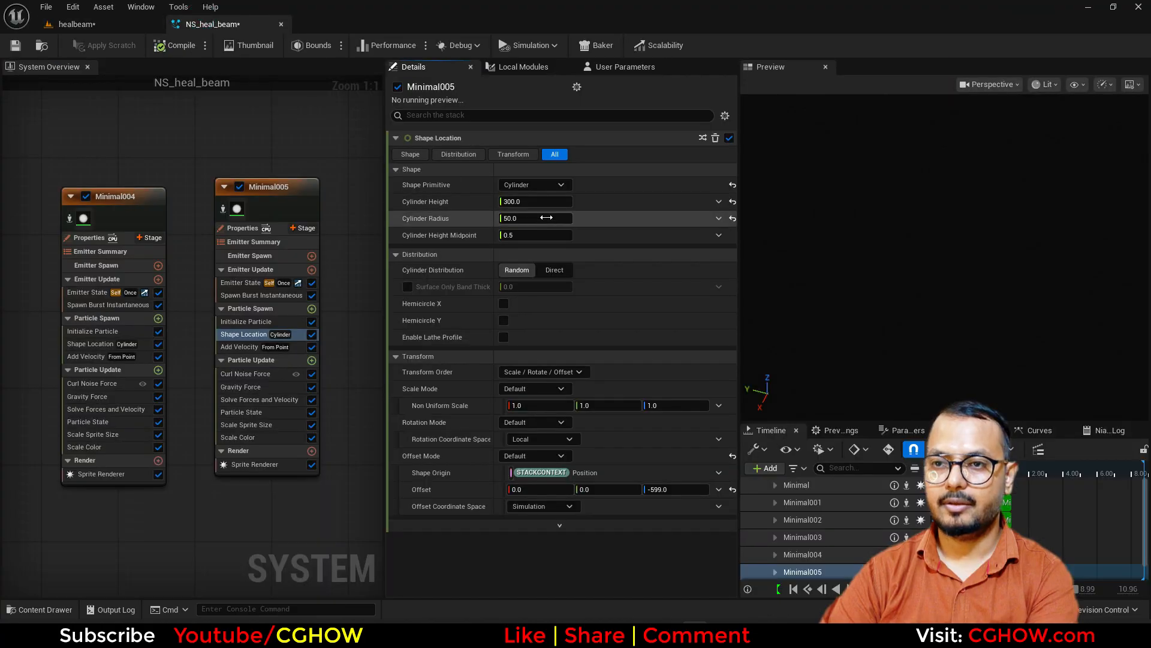
{"action": "left_click", "coordinate": [535, 200]}
{"action": "type", "text": "600"}
{"action": "key", "text": "Return"}
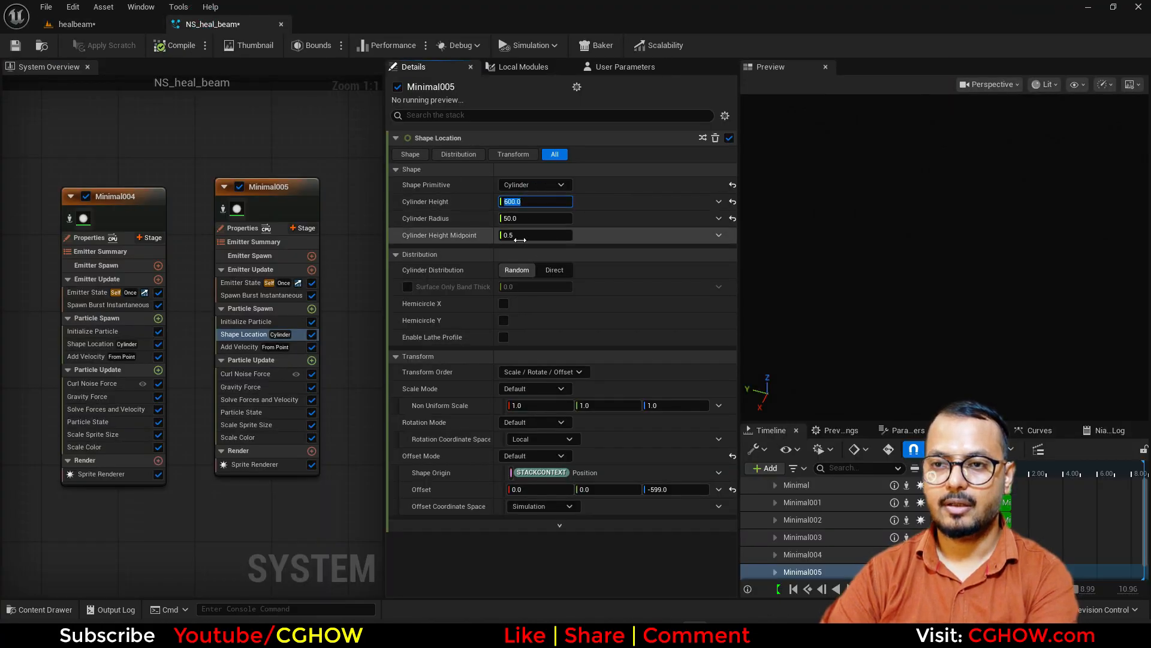
{"action": "left_click", "coordinate": [519, 237]}
{"action": "type", "text": "0"}
{"action": "key", "text": "Return"}
{"action": "left_click", "coordinate": [103, 22]}
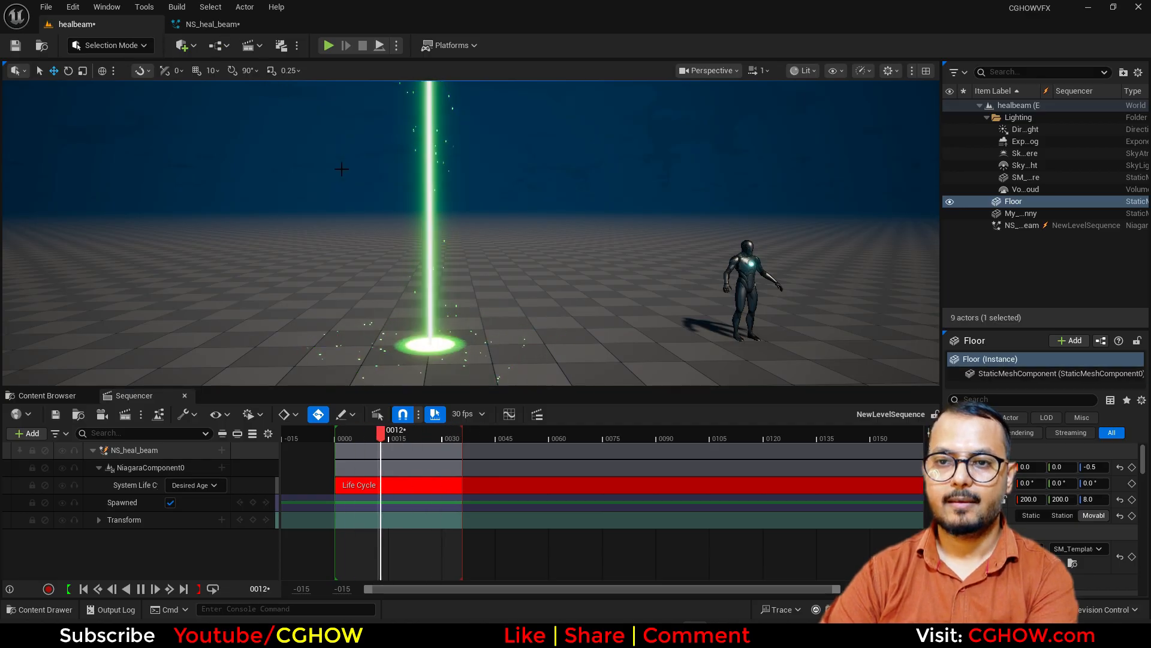
Duplicate the Minimal005 emitter within the heal beam system.
{"action": "left_click", "coordinate": [228, 24]}
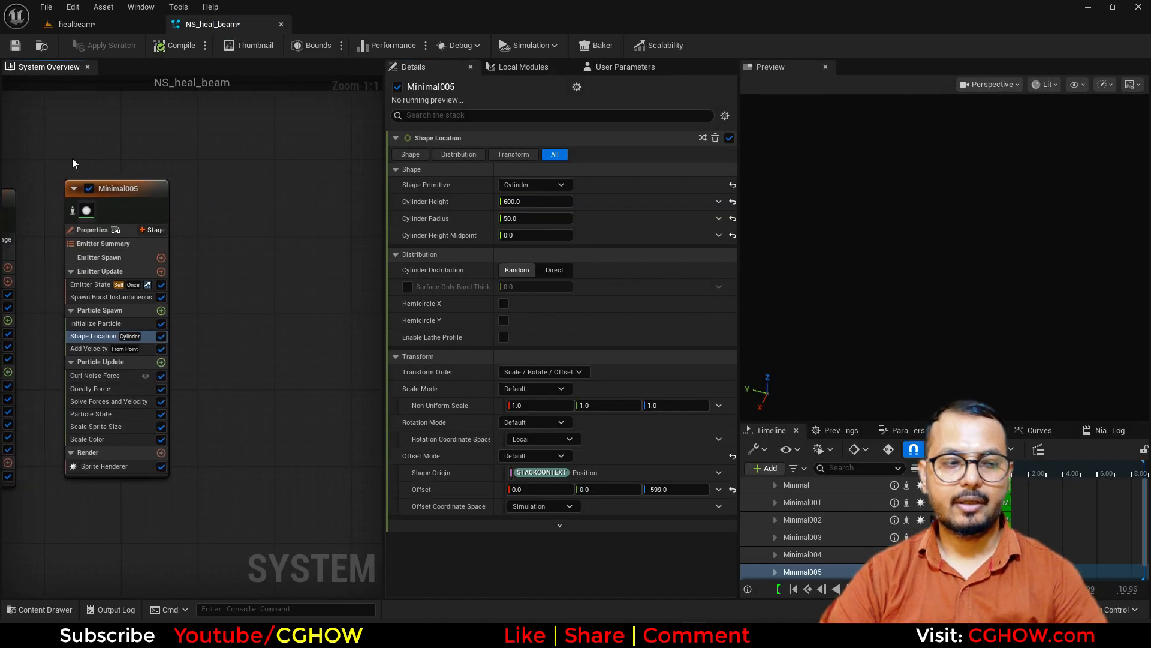
{"action": "left_click", "coordinate": [138, 197]}
{"action": "left_click", "coordinate": [237, 180]}
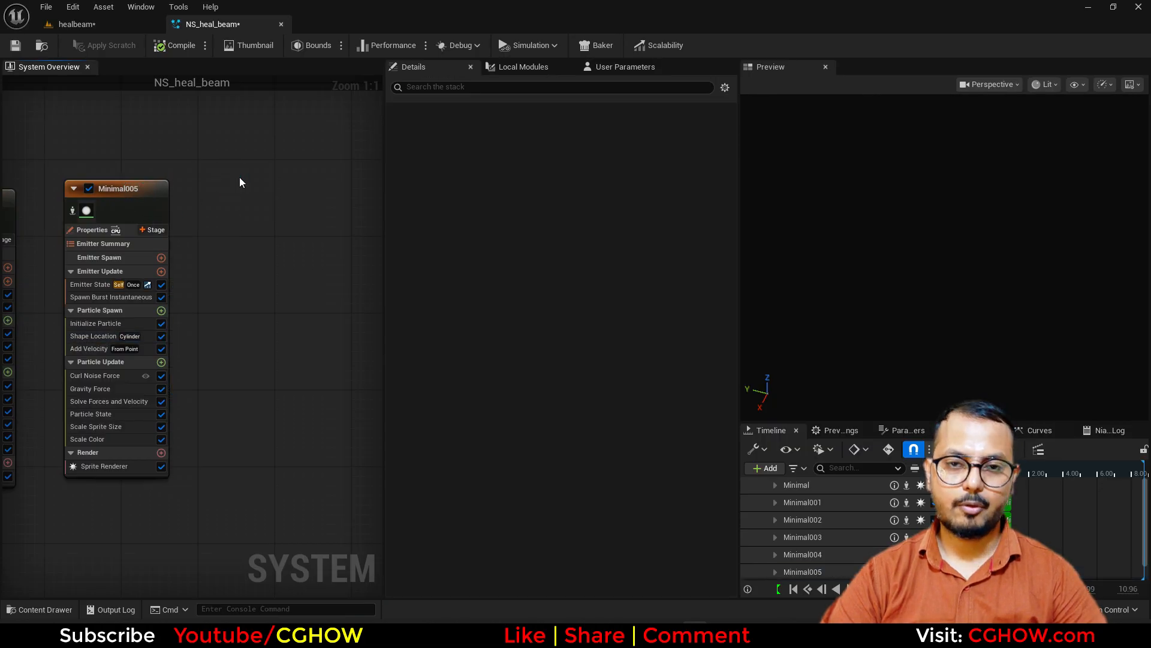
{"action": "key", "text": "ctrl+v"}
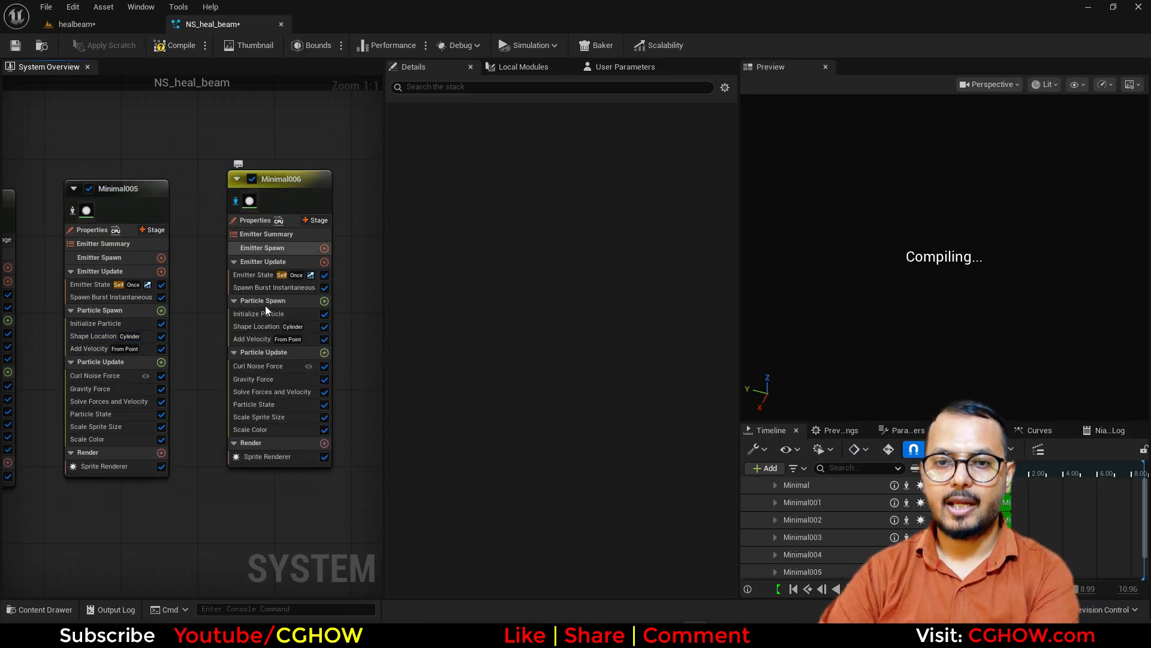
Set Minimal006's Shape Location Cylinder Radius to 100.
{"action": "left_click", "coordinate": [256, 327]}
{"action": "left_click", "coordinate": [531, 219]}
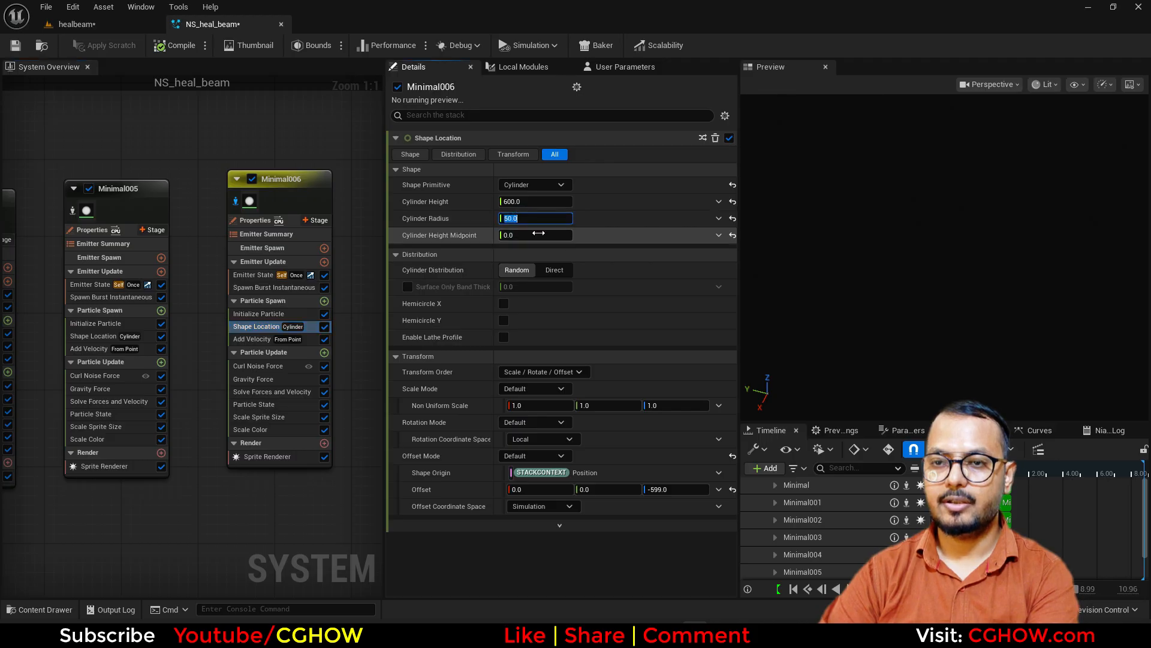
{"action": "type", "text": "100"}
{"action": "key", "text": "Return"}
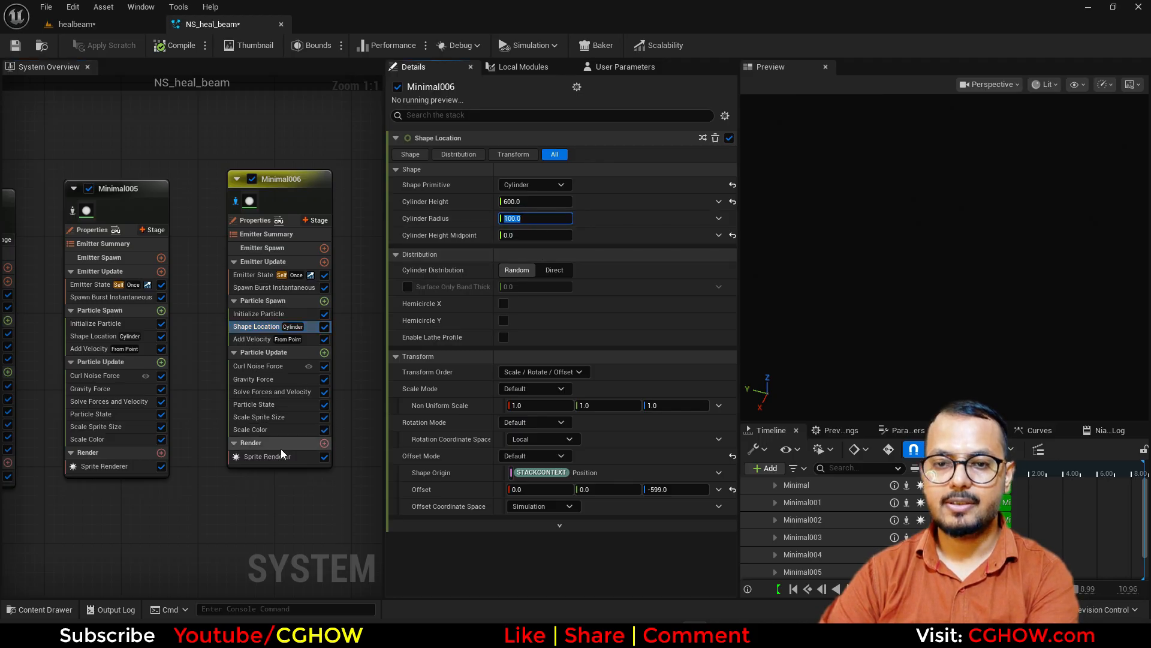
Raise Minimal006's Gravity Force random range to a Z minimum of 20 and a Z maximum of about 445.5.
{"action": "left_click", "coordinate": [262, 380]}
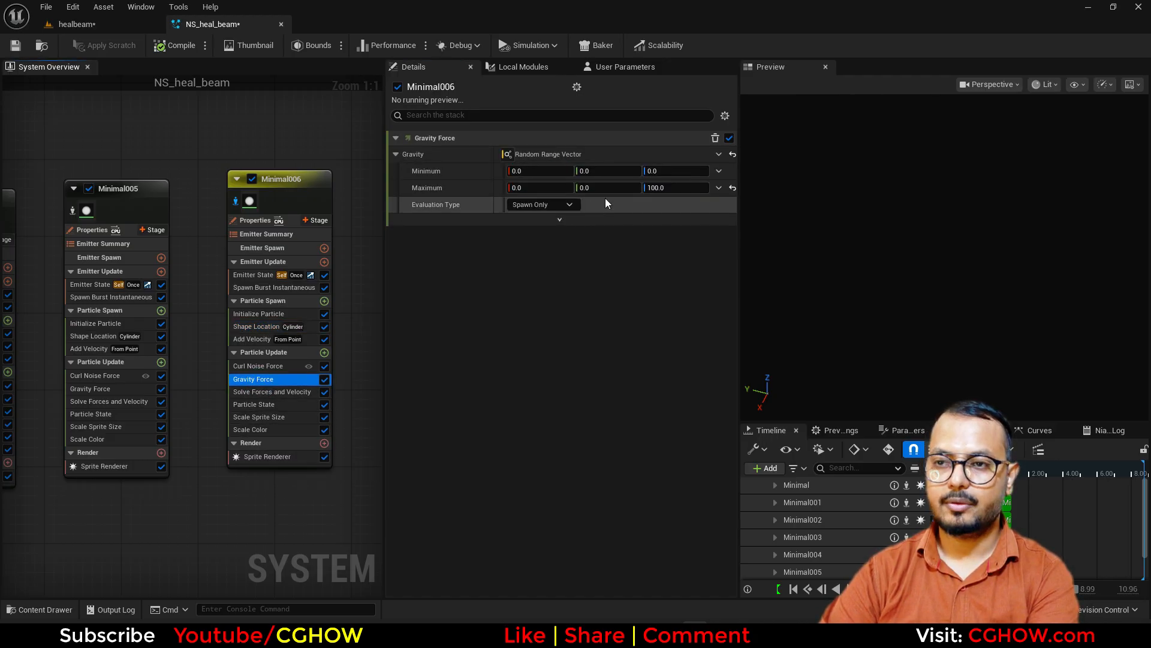
{"action": "left_click", "coordinate": [660, 172]}
{"action": "type", "text": "20"}
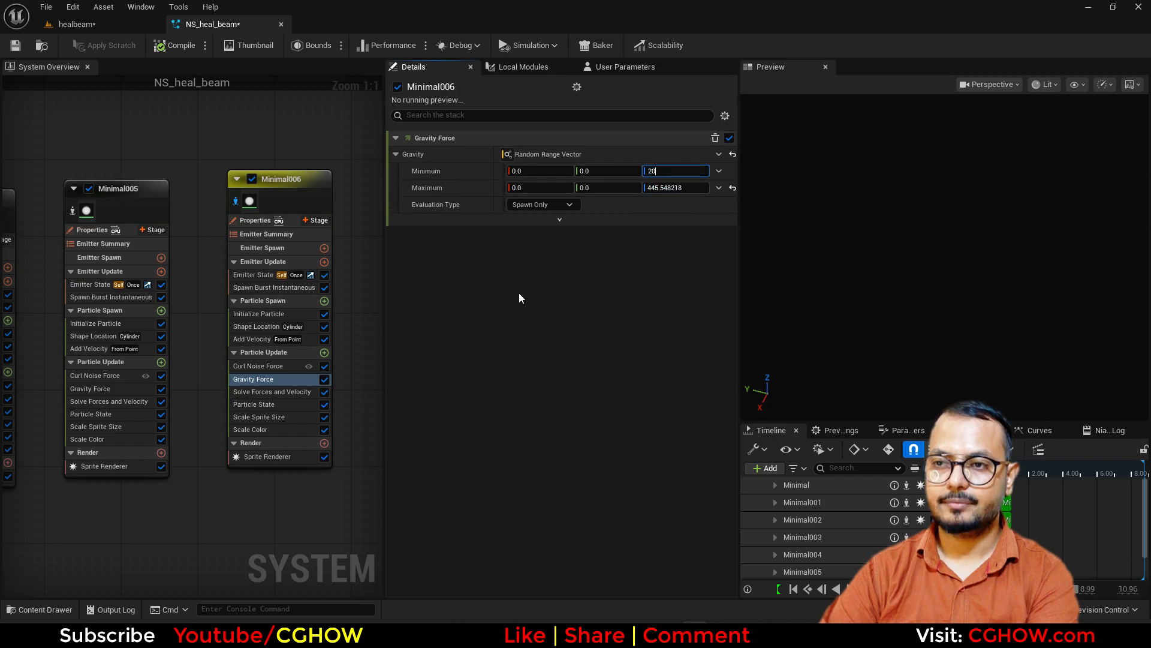
Set the Alignment of Minimal006's Sprite Renderer to Velocity Aligned and preview the level.
{"action": "left_click", "coordinate": [271, 457]}
{"action": "left_click", "coordinate": [537, 233]}
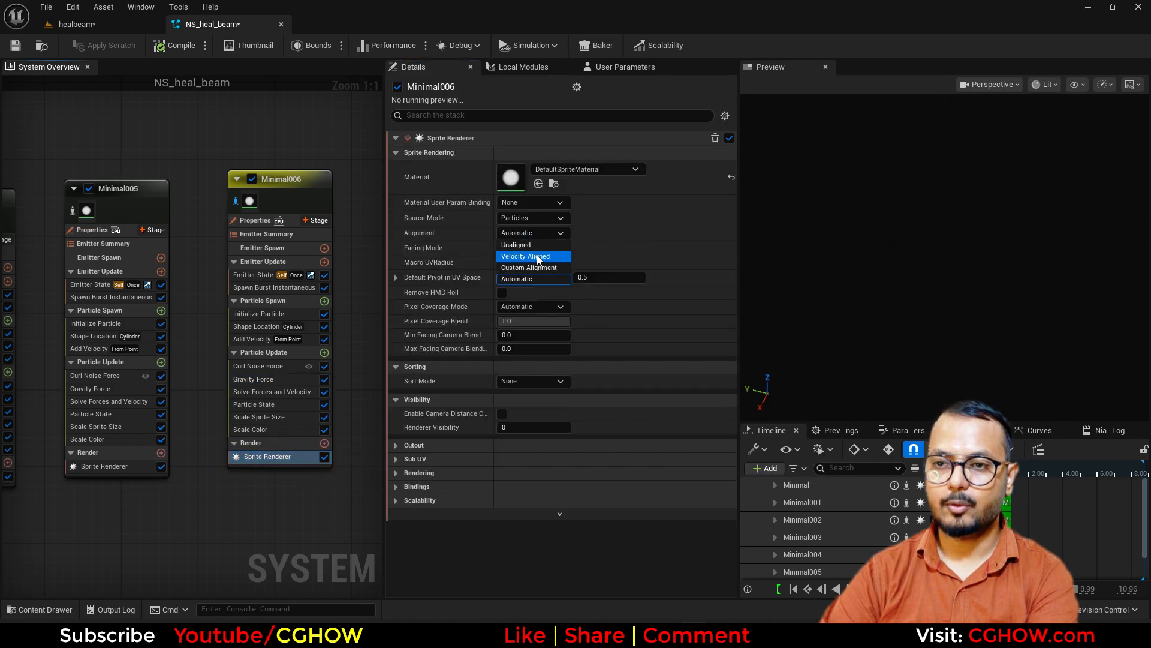
{"action": "left_click", "coordinate": [537, 254]}
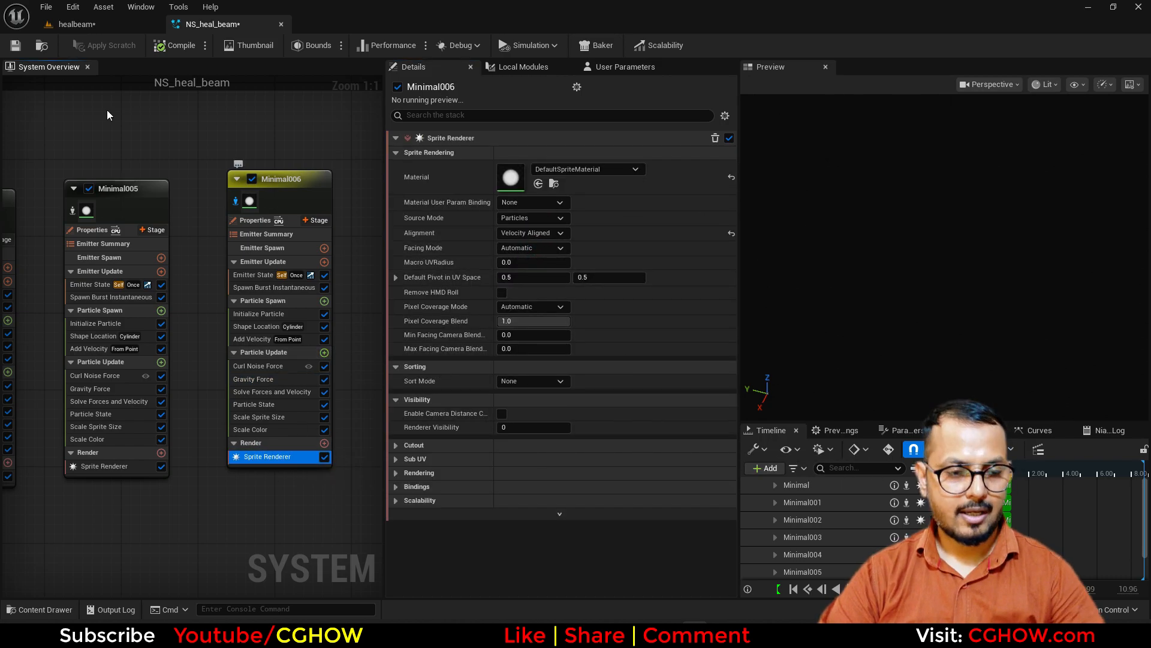
{"action": "left_click", "coordinate": [77, 24]}
Add Scale Sprite Size by Speed to Minimal006's Particle Update with a Max Scale Factor Y of 20, and preview the streaks.
{"action": "left_click", "coordinate": [198, 24]}
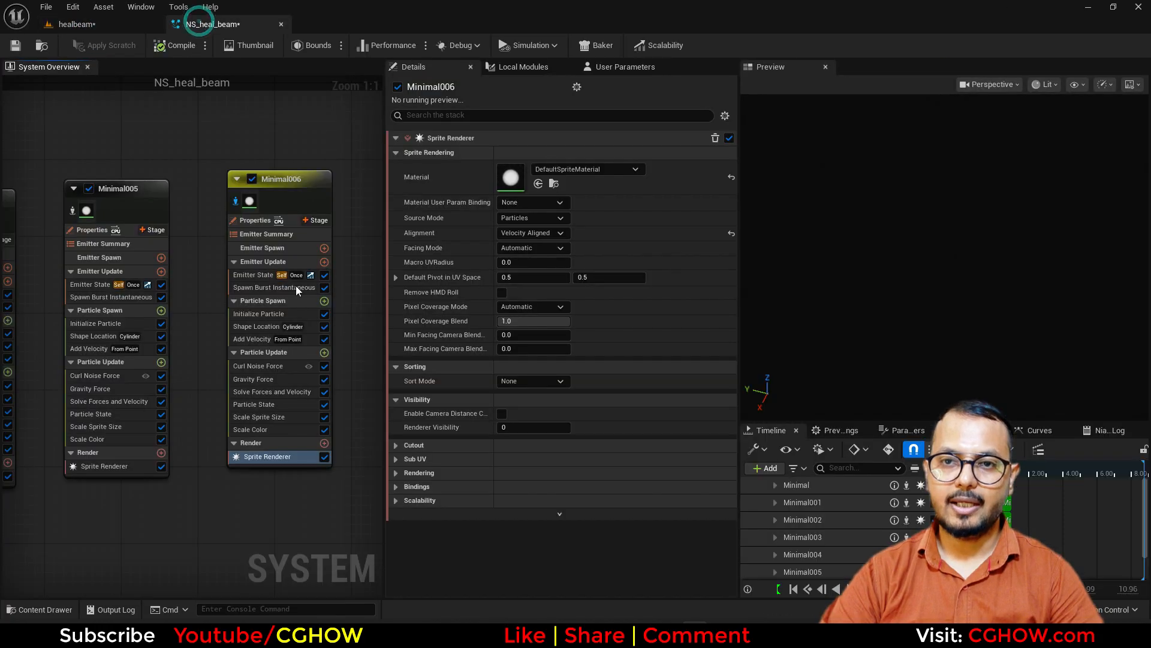
{"action": "left_click", "coordinate": [325, 353]}
{"action": "type", "text": "size"}
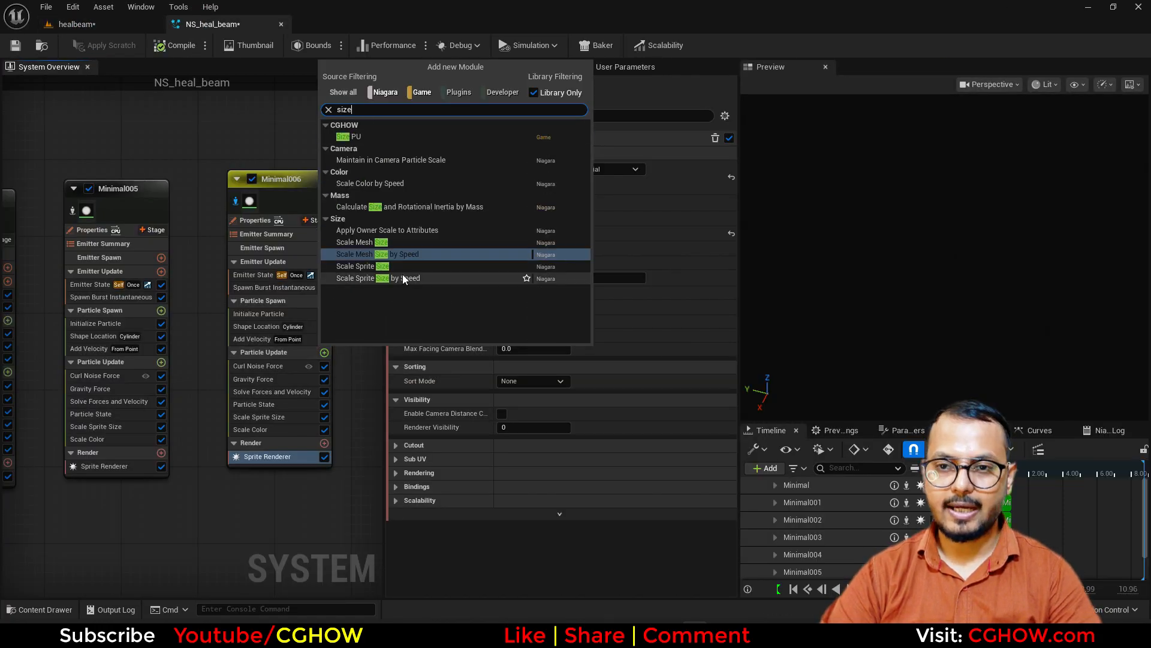
{"action": "left_click", "coordinate": [407, 277]}
{"action": "left_click", "coordinate": [602, 171]}
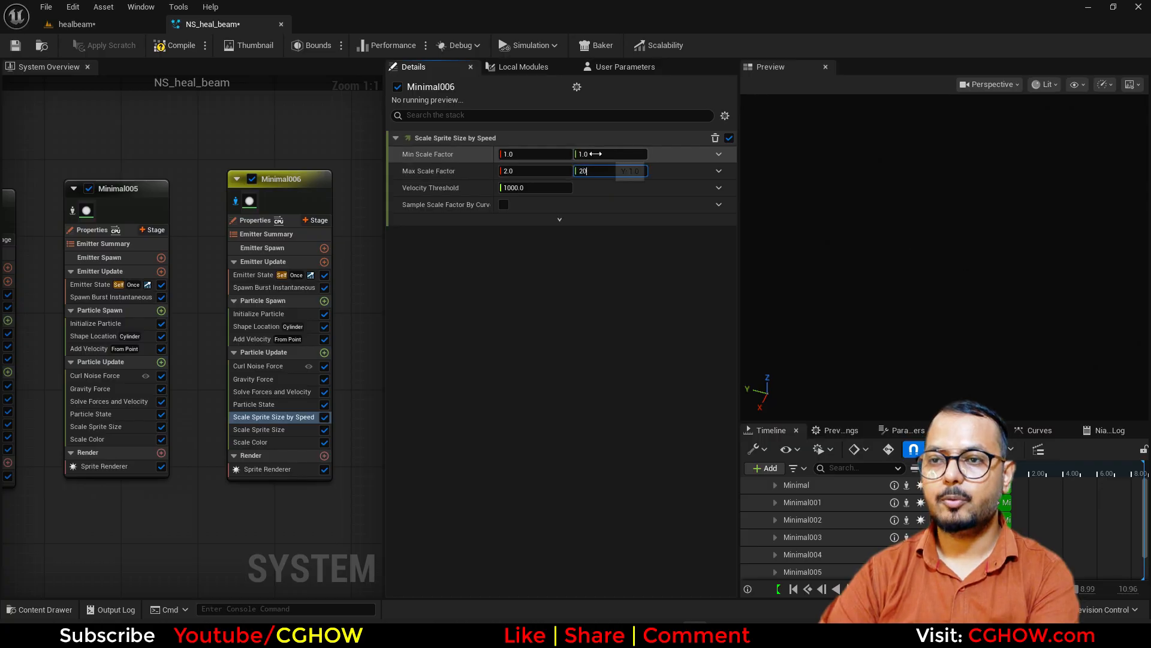
{"action": "left_click", "coordinate": [99, 26]}
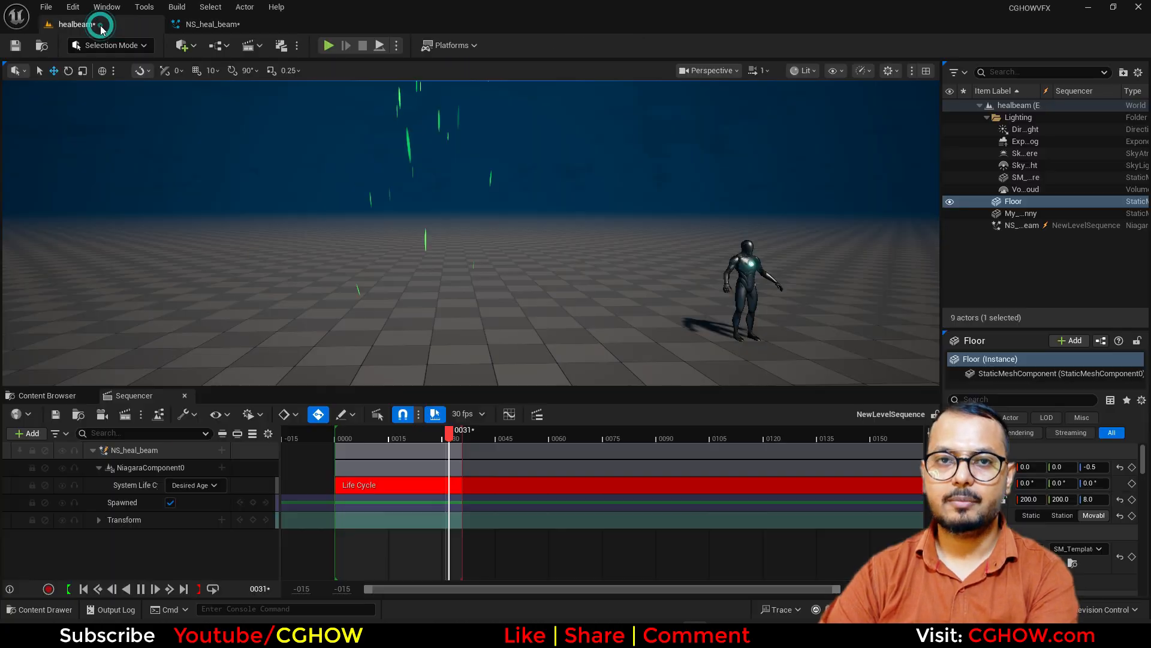
Switch Minimal006's Add Velocity mode to Linear and preview the level.
{"action": "left_click", "coordinate": [233, 26]}
{"action": "left_click", "coordinate": [263, 339]}
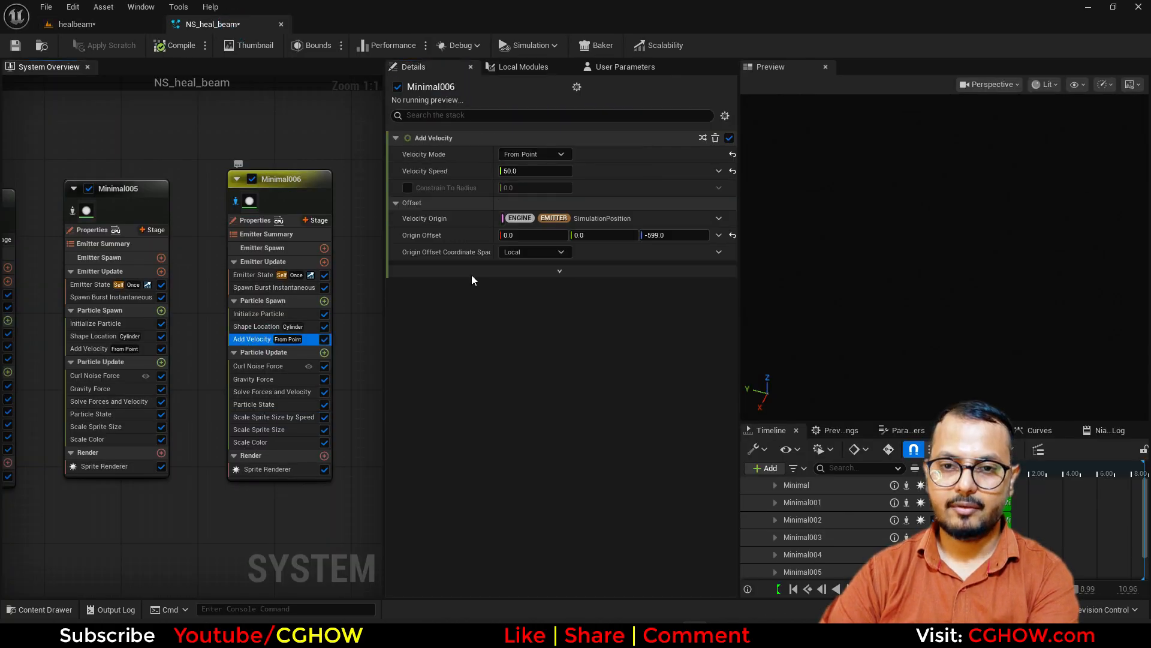
{"action": "left_click", "coordinate": [543, 155]}
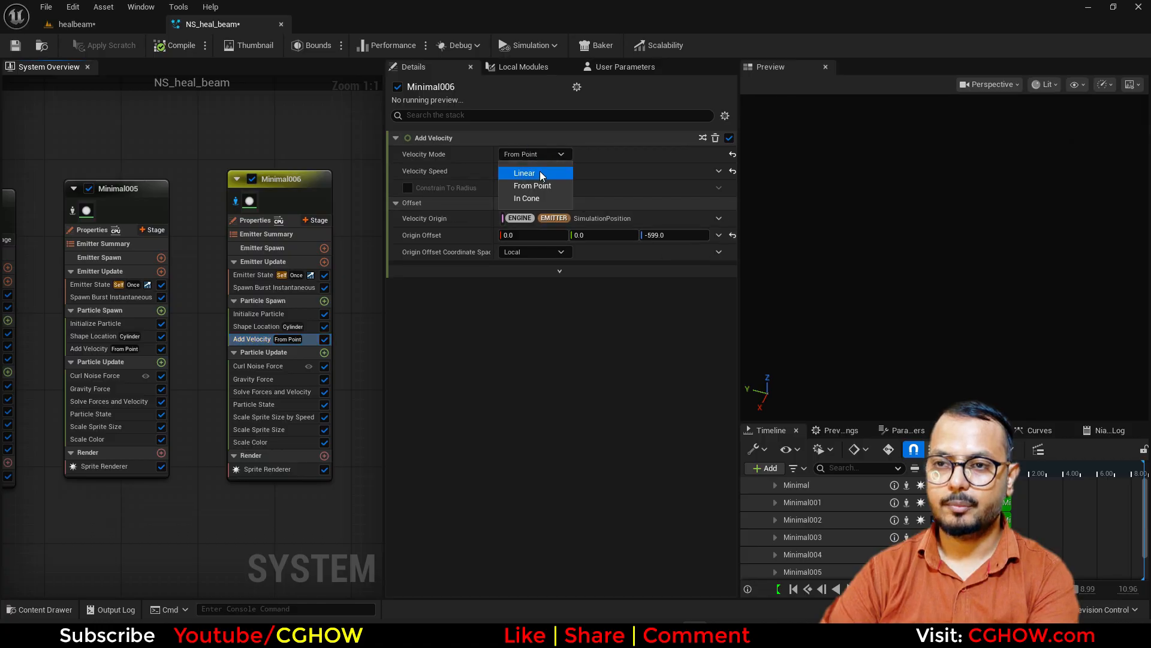
{"action": "left_click", "coordinate": [539, 175]}
{"action": "left_click", "coordinate": [108, 27]}
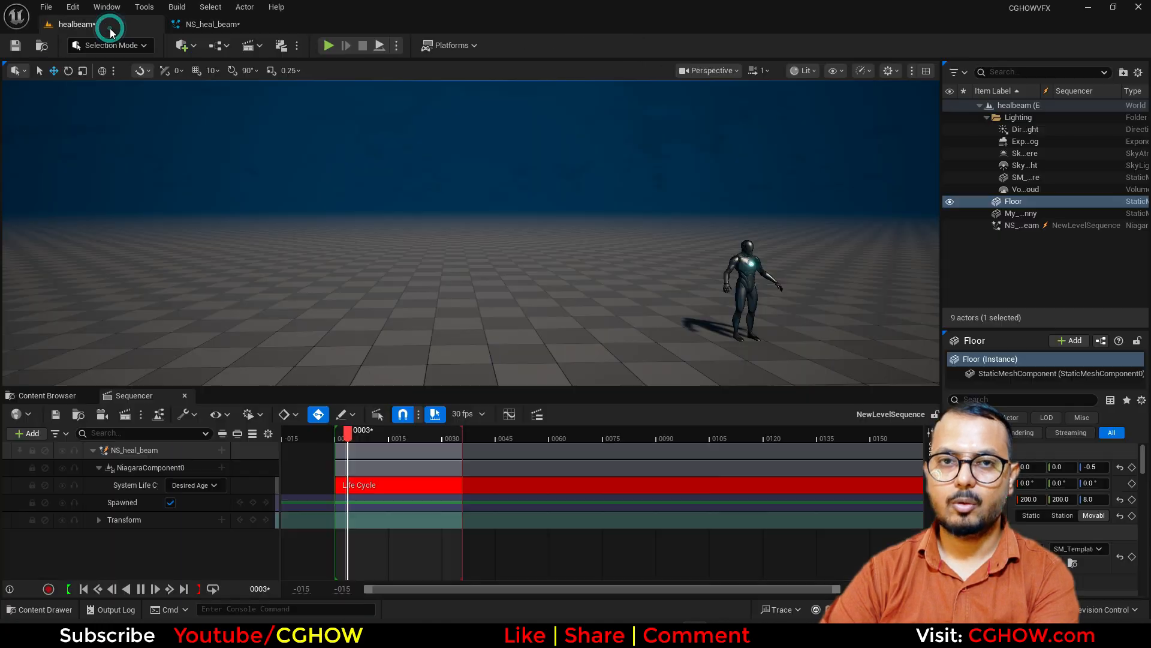
Review Minimal006's Shape Location settings and check the streaks in the level.
{"action": "left_click", "coordinate": [215, 26]}
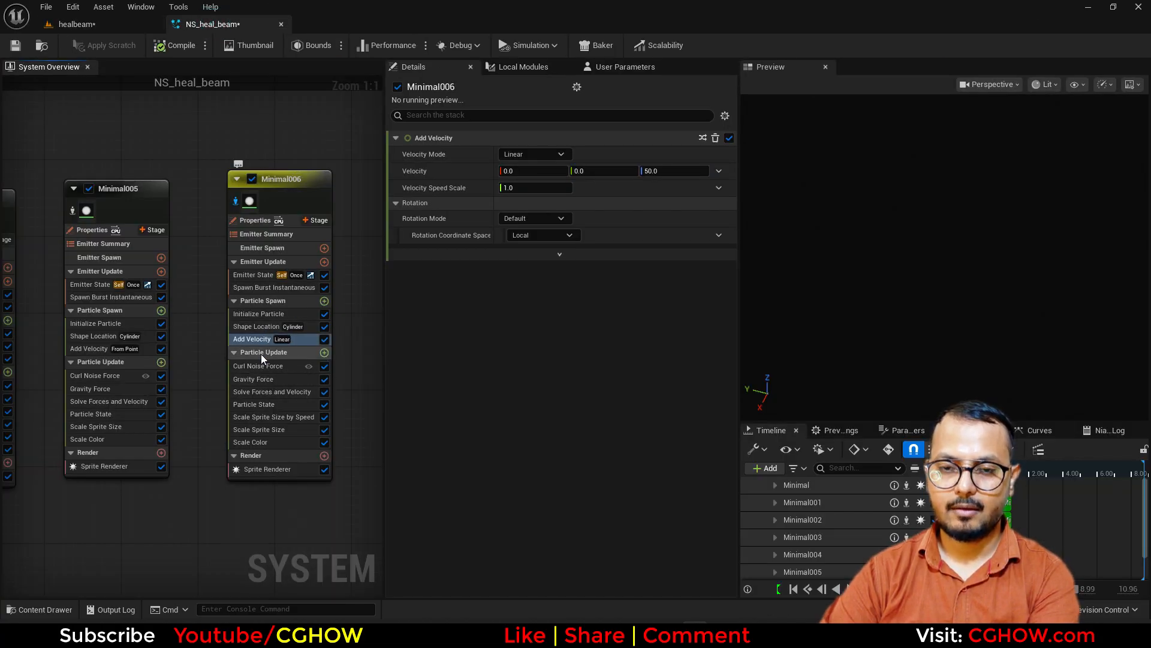
{"action": "left_click", "coordinate": [262, 327]}
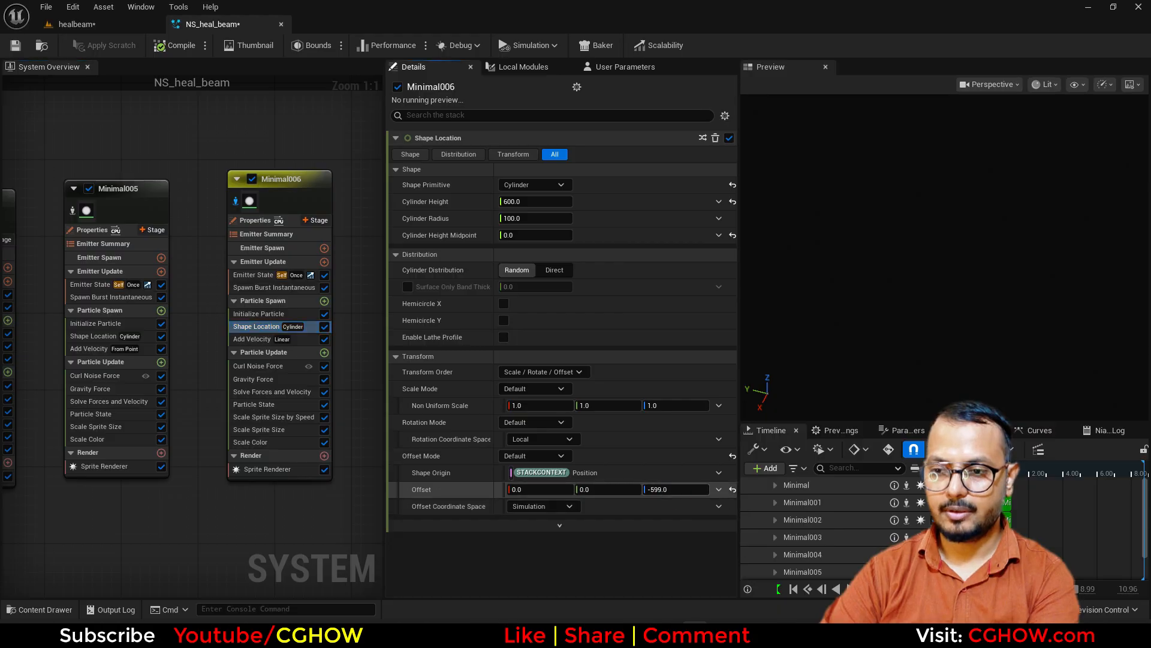
{"action": "left_click", "coordinate": [127, 25]}
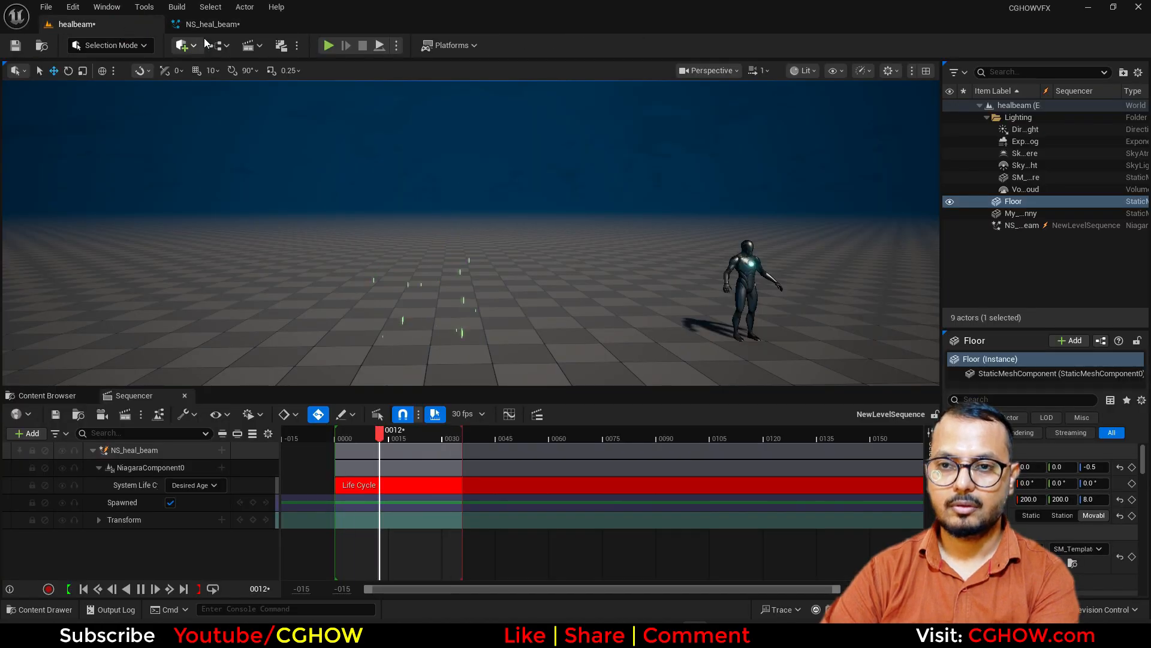
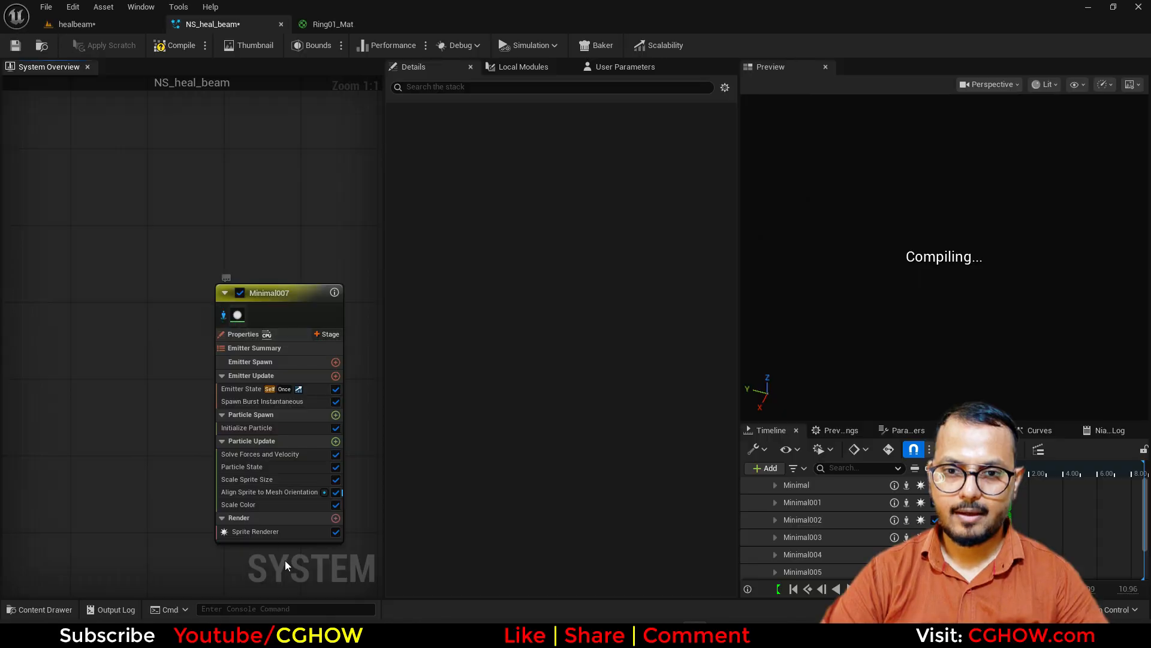
Add a Dynamic Material Parameters module to Minimal007's Particle Update and preview the ground ring in the level.
{"action": "left_click", "coordinate": [134, 30]}
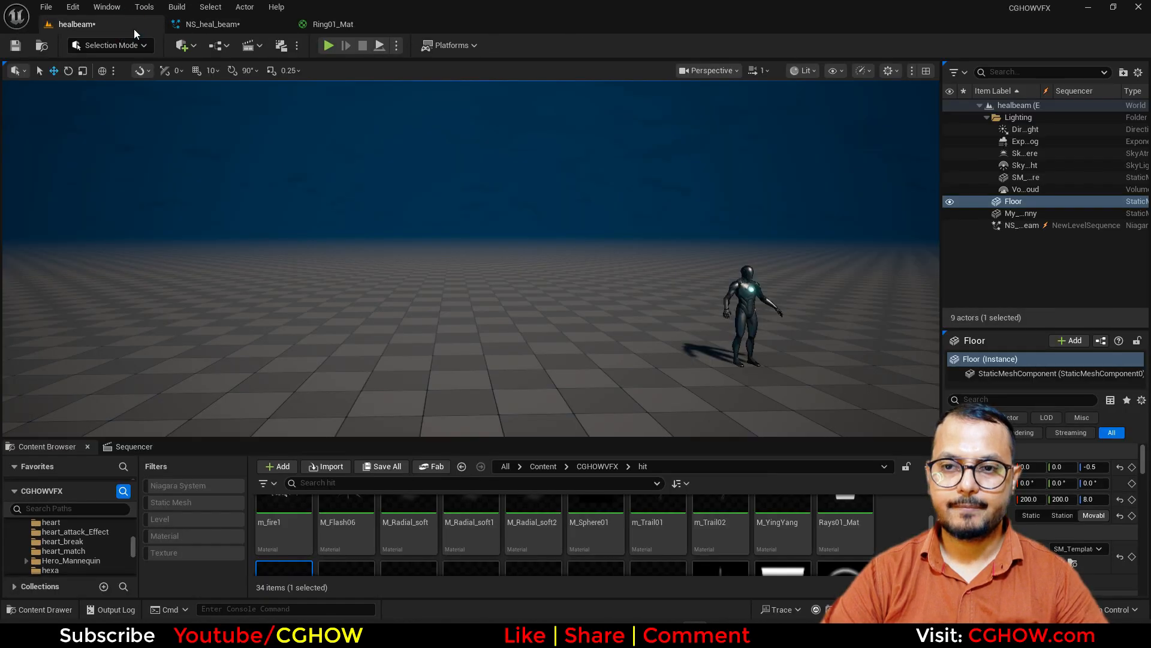
{"action": "left_click", "coordinate": [244, 26]}
{"action": "left_click", "coordinate": [336, 442]}
{"action": "type", "text": "dynamic"}
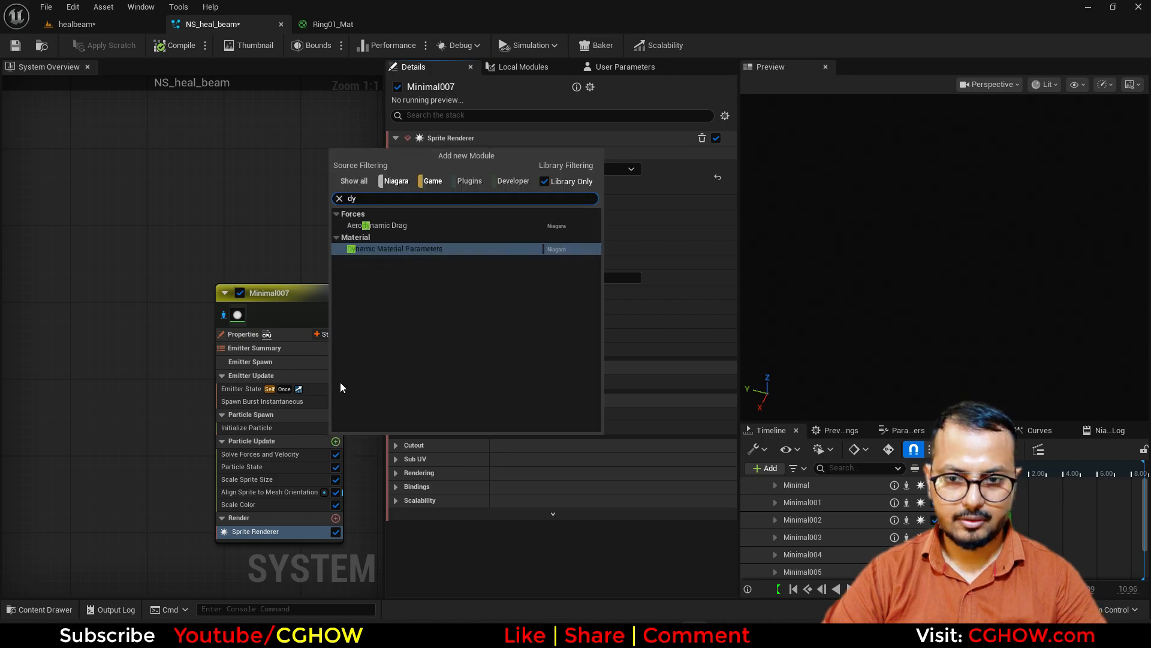
{"action": "left_click", "coordinate": [381, 249]}
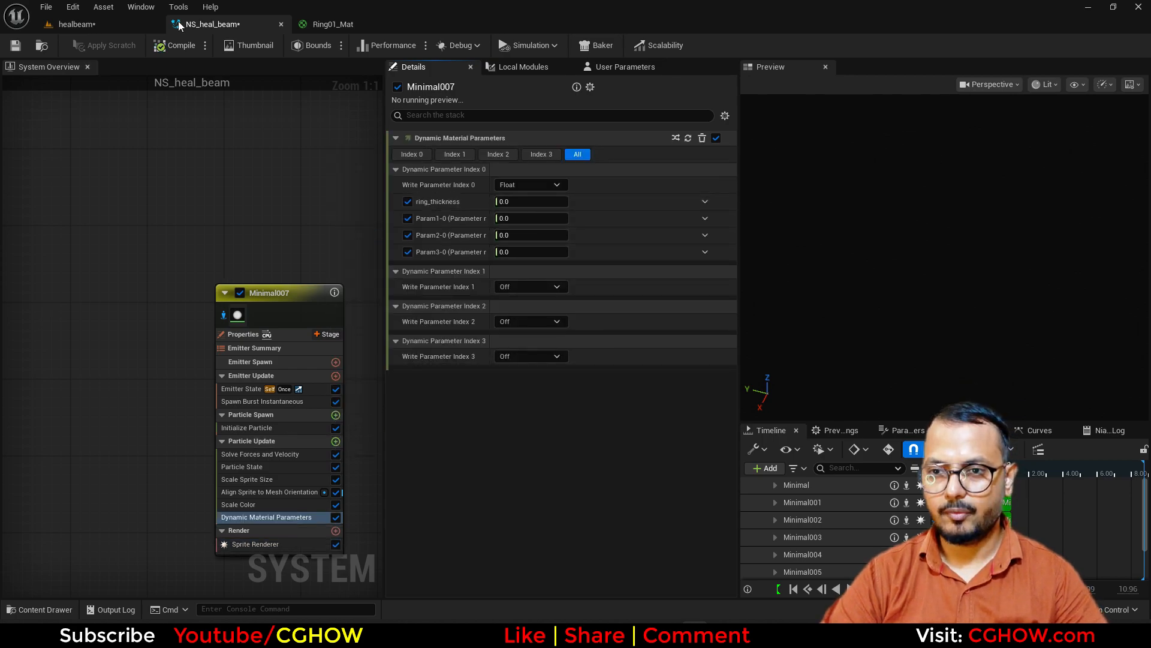
{"action": "left_click", "coordinate": [142, 25]}
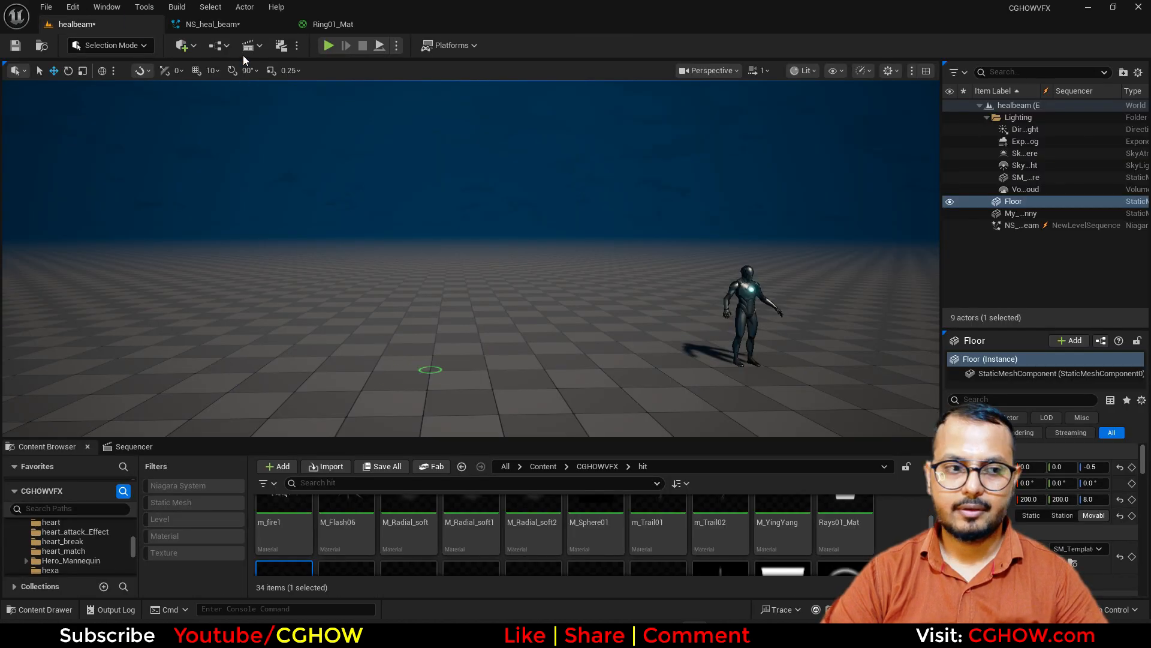
Edit the Spawn Count of Minimal007's Spawn Burst Instantaneous and preview the rings in the level.
{"action": "left_click", "coordinate": [235, 26]}
{"action": "left_click", "coordinate": [280, 403]}
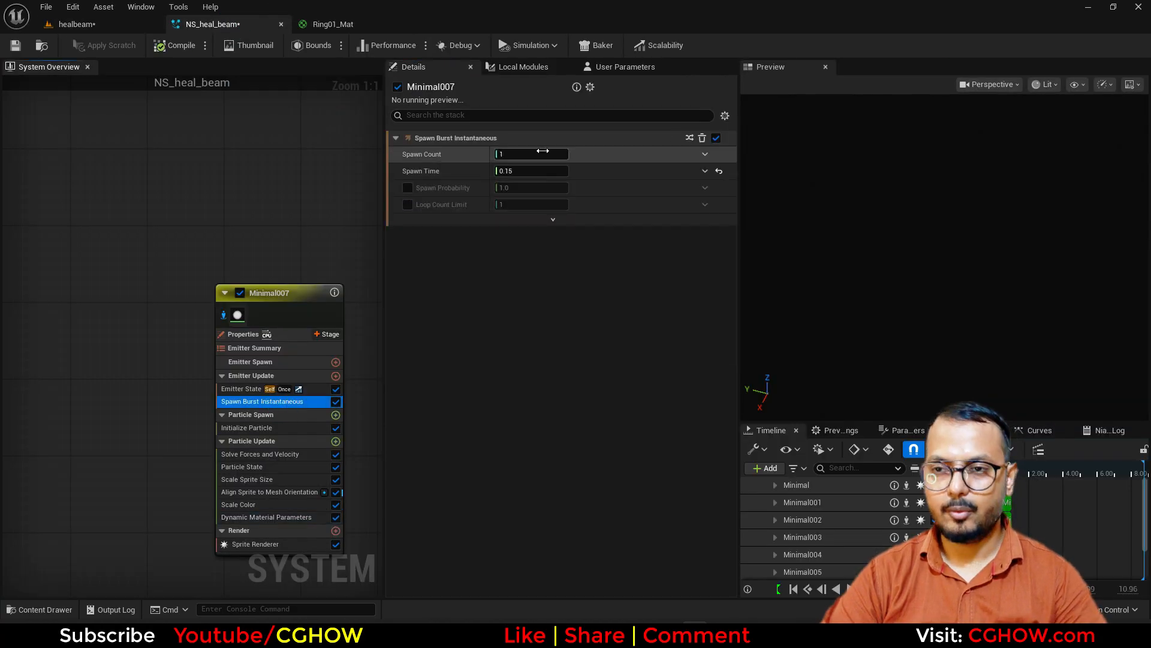
{"action": "left_click", "coordinate": [531, 154]}
{"action": "left_click", "coordinate": [111, 24]}
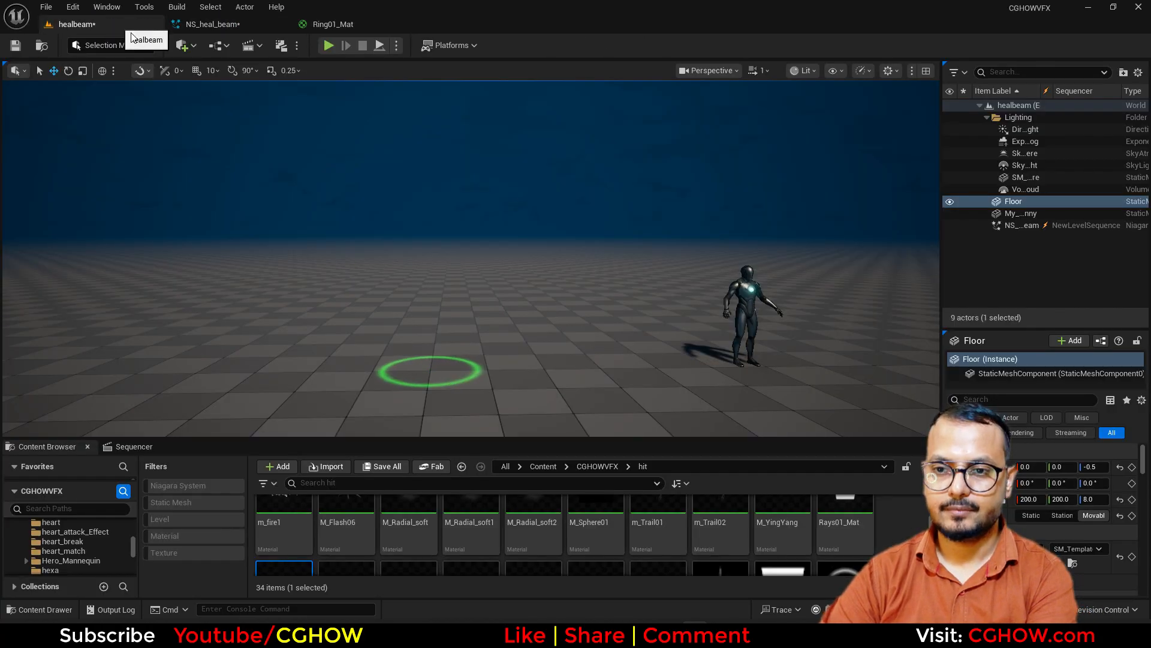
Set Minimal007's Lifetime Mode to Random with a Lifetime Min of 0.4 and Max of 0.6, and preview the level.
{"action": "left_click", "coordinate": [237, 26]}
{"action": "left_click", "coordinate": [317, 428]}
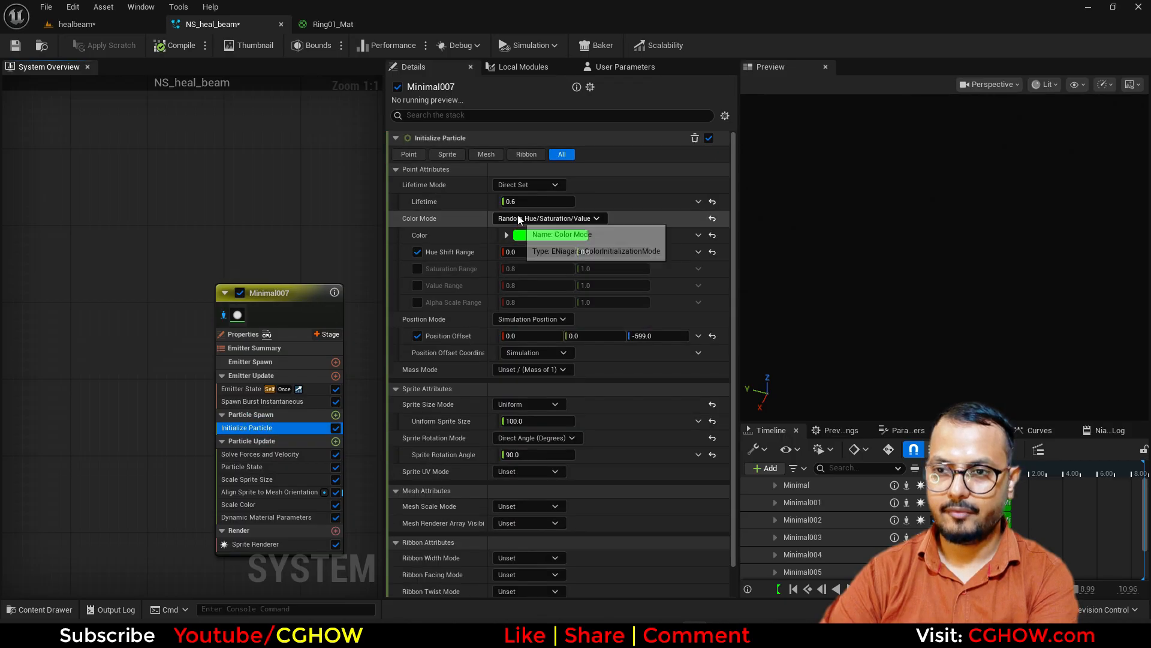
{"action": "left_click", "coordinate": [527, 185]}
{"action": "left_click", "coordinate": [533, 216]}
{"action": "left_click", "coordinate": [520, 218]}
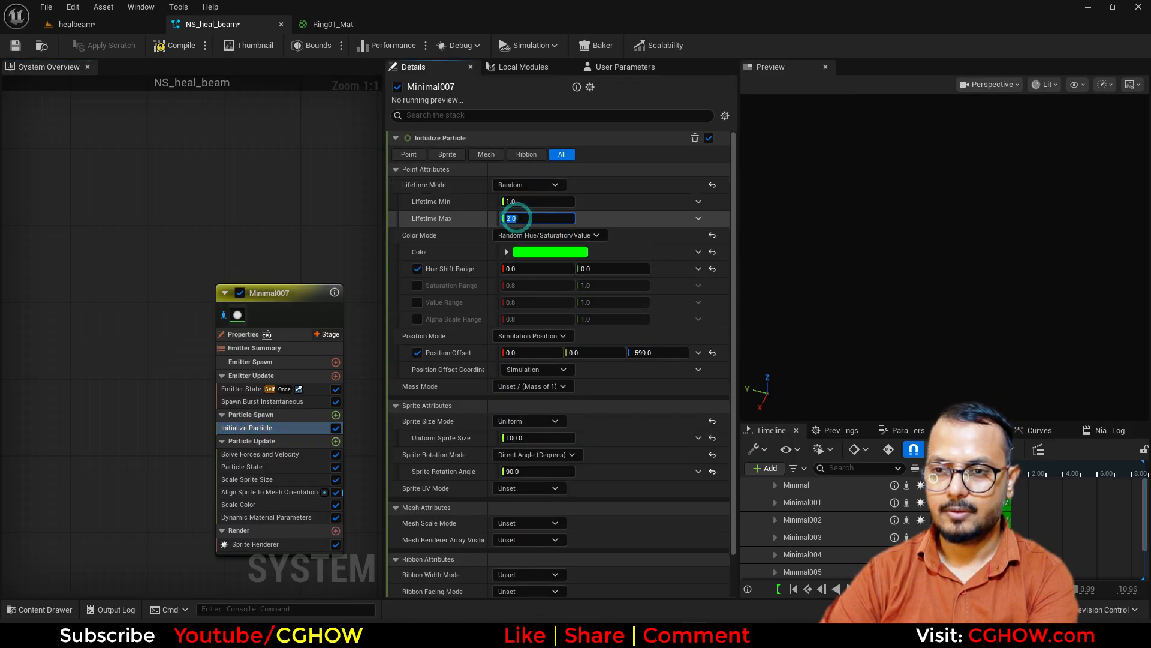
{"action": "type", "text": "0.3"}
{"action": "left_click", "coordinate": [527, 203]}
{"action": "type", "text": "."}
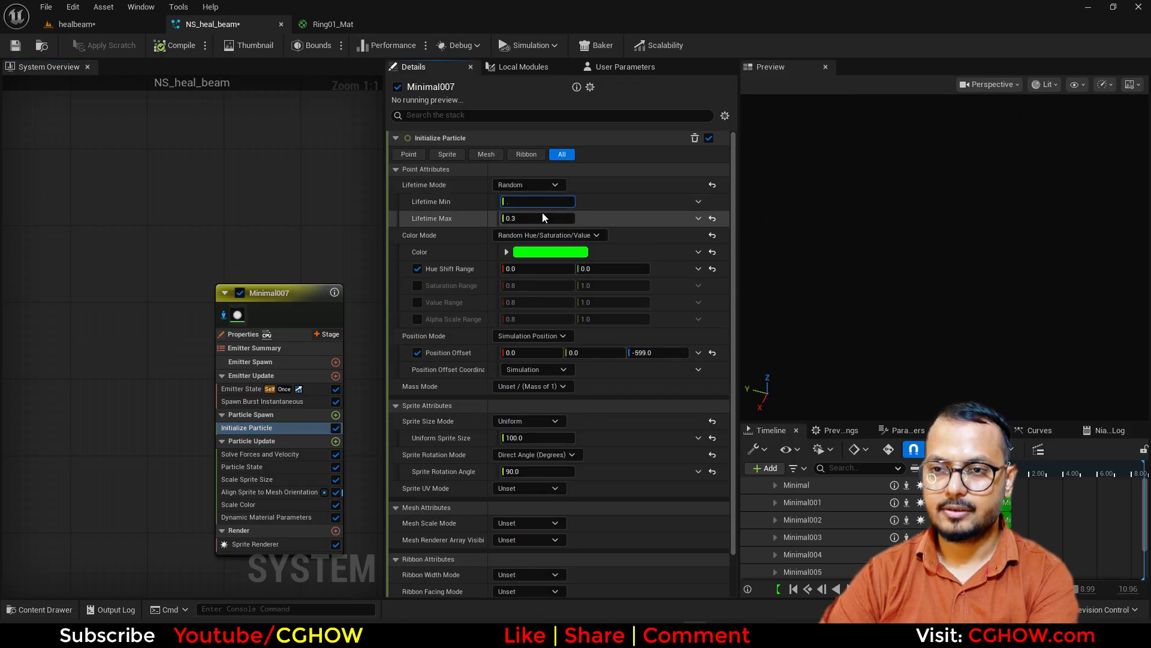
{"action": "left_click", "coordinate": [113, 29]}
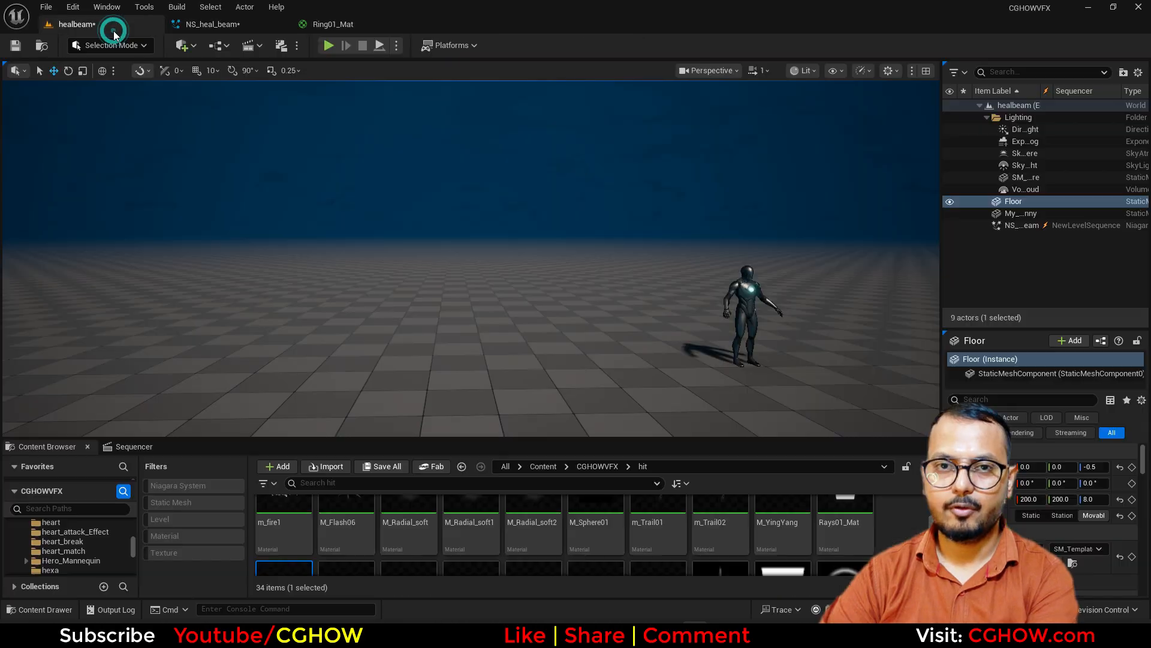
Set the Scale Curve of Minimal007's Scale Sprite Size to 5 and preview the full effect in the level.
{"action": "left_click", "coordinate": [213, 24]}
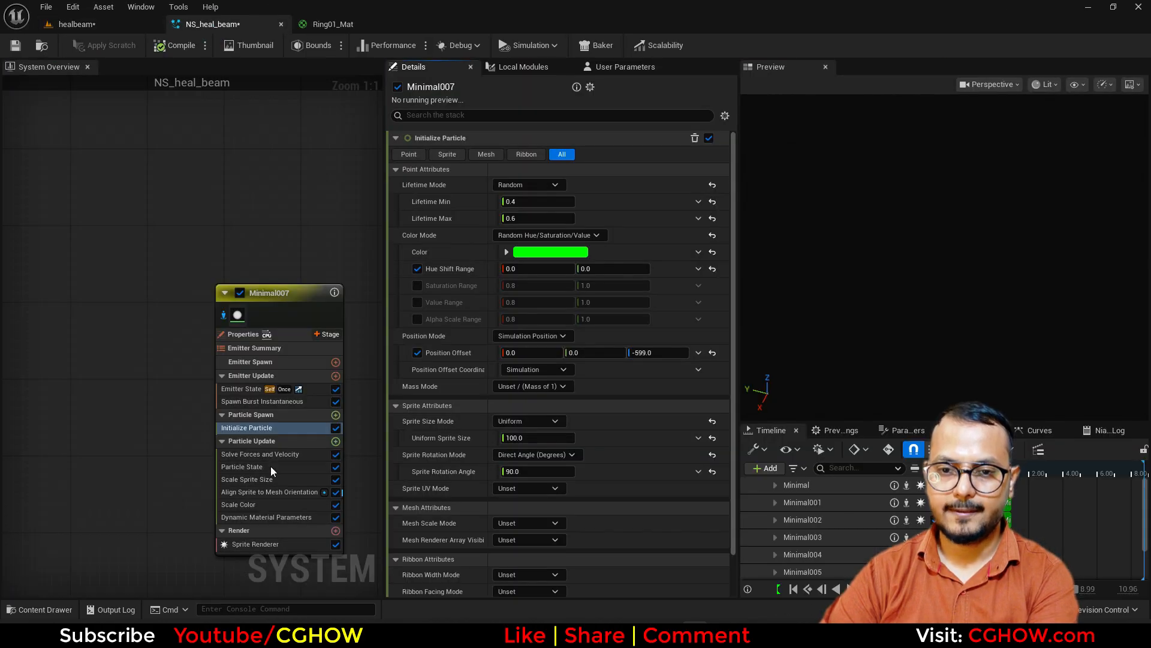
{"action": "left_click", "coordinate": [264, 478]}
{"action": "left_click", "coordinate": [544, 323]}
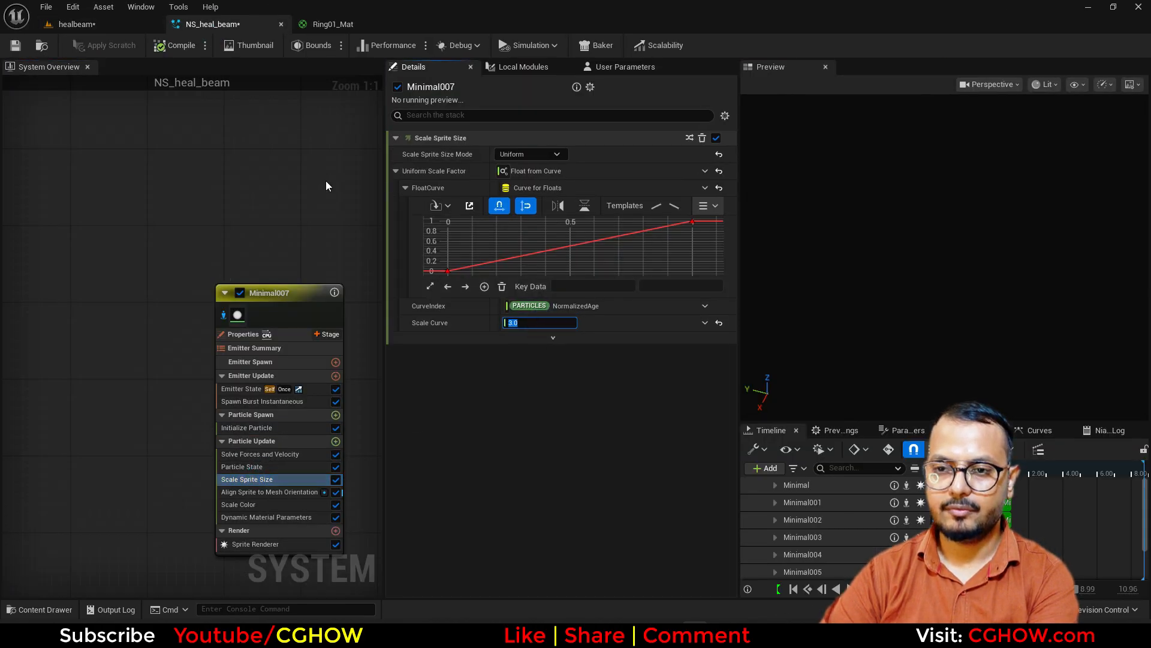
{"action": "type", "text": "5"}
{"action": "left_click", "coordinate": [138, 25]}
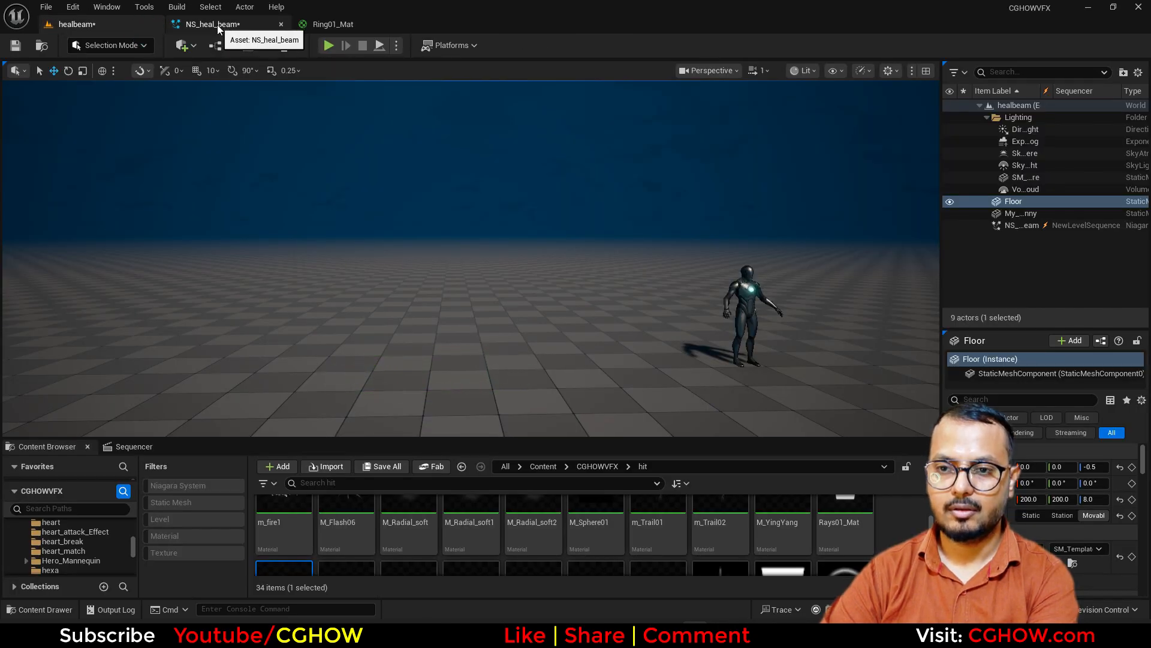
{"action": "left_click", "coordinate": [215, 24]}
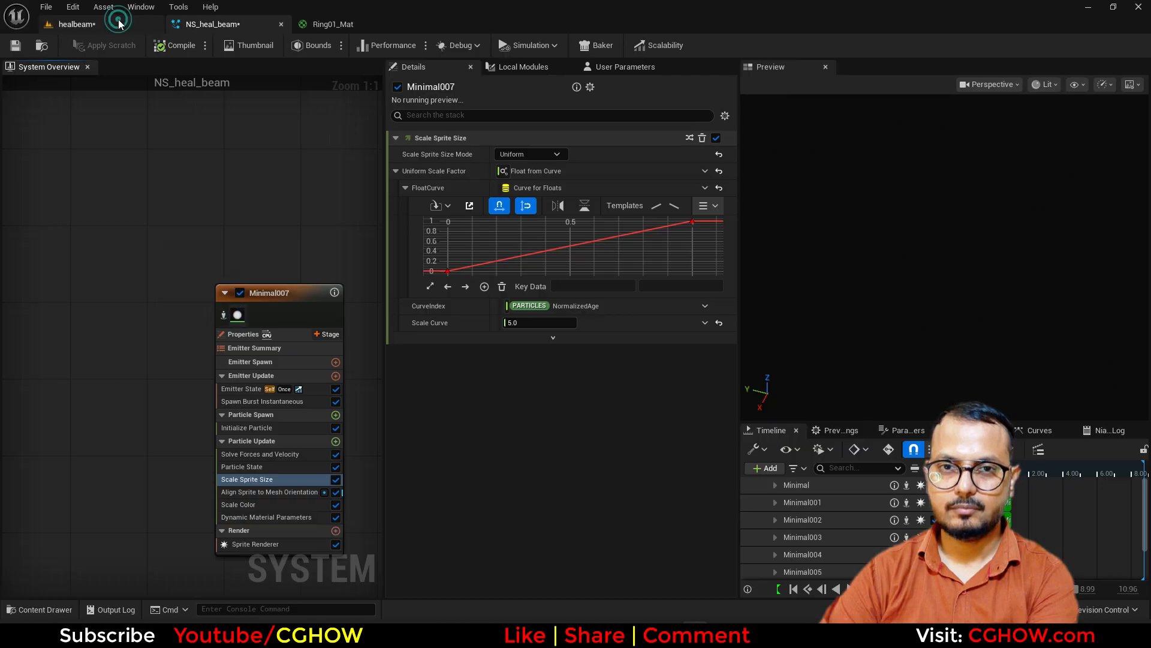
{"action": "left_click", "coordinate": [120, 23]}
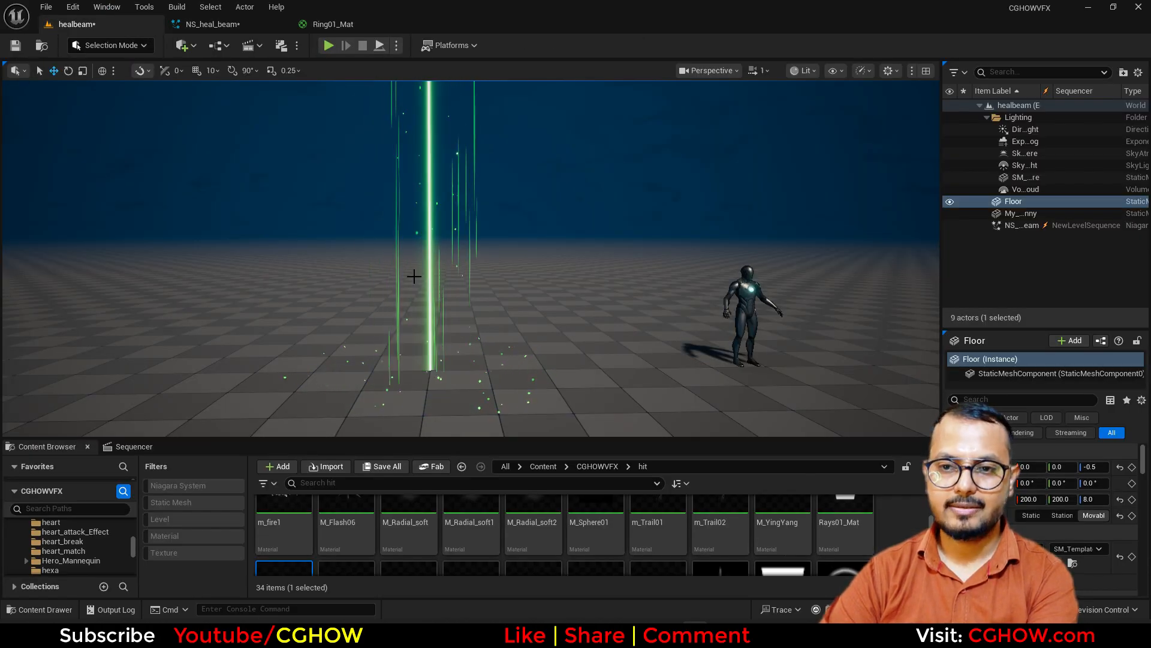
Duplicate the Minimal007 ring emitter in the NS_heal_beam system.
{"action": "left_click", "coordinate": [214, 24]}
{"action": "scroll", "coordinate": [145, 276], "scroll_direction": "down", "scroll_amount": 3}
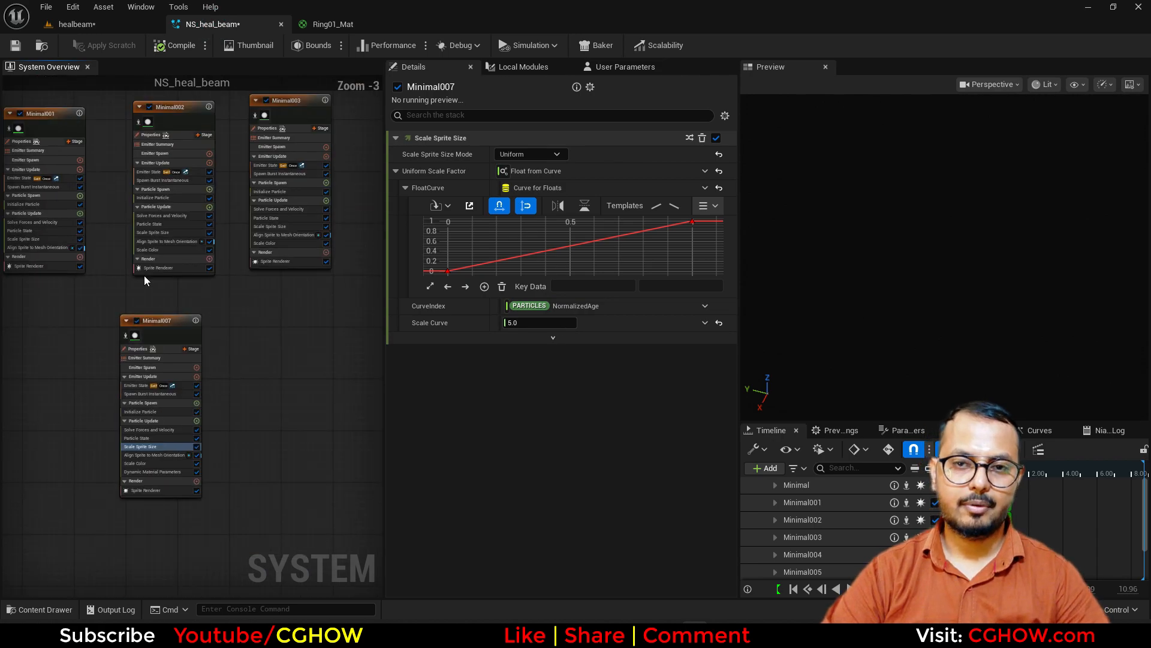
{"action": "left_click", "coordinate": [156, 329]}
{"action": "left_click", "coordinate": [284, 309]}
{"action": "key", "text": "ctrl+v"}
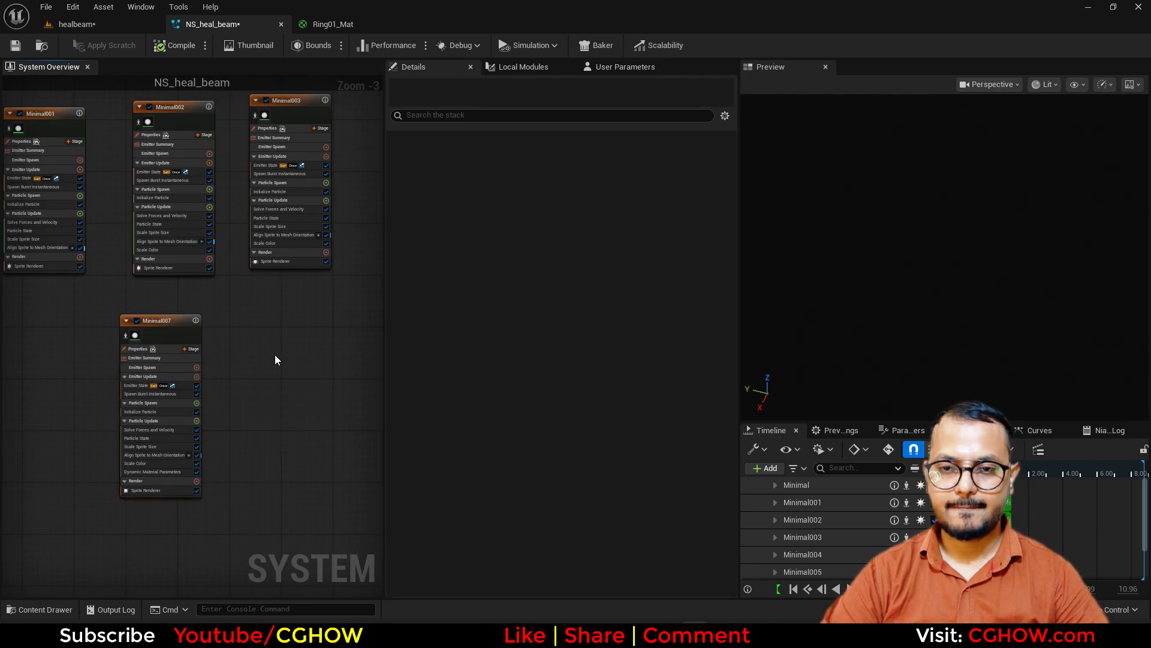
{"action": "scroll", "coordinate": [270, 365], "scroll_direction": "up", "scroll_amount": 3}
{"action": "right_click_drag", "start_coordinate": [247, 322], "coordinate": [137, 259]}
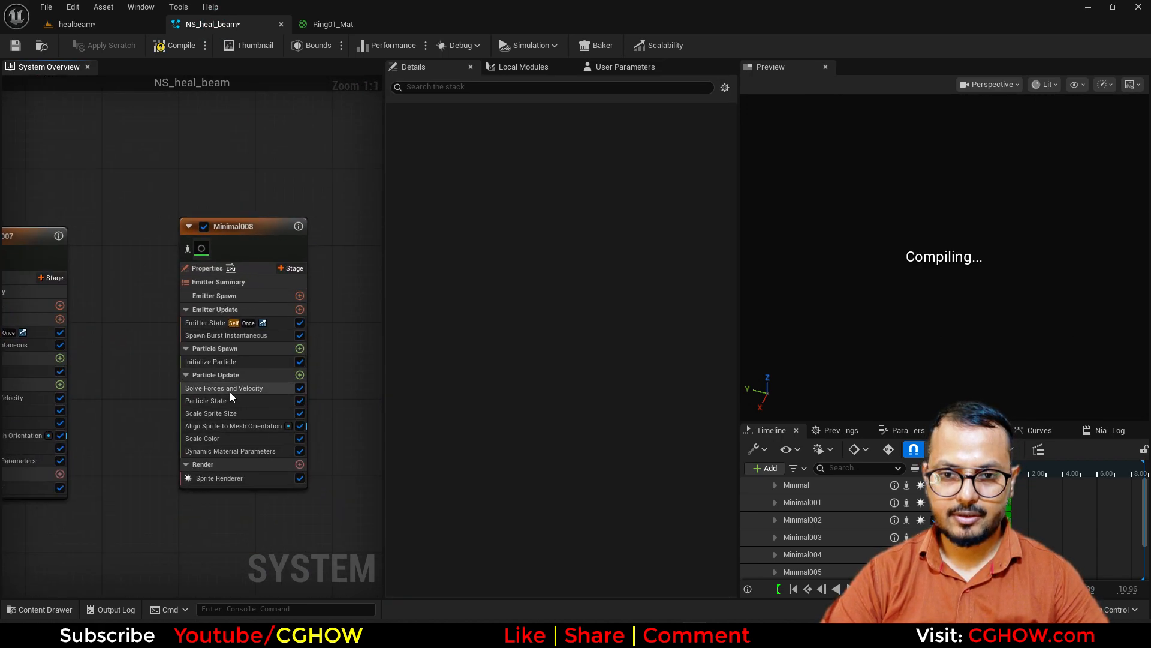
Add an Add Velocity module to Minimal008's Particle Spawn with a Z velocity of 200, and preview the level.
{"action": "left_click", "coordinate": [300, 349]}
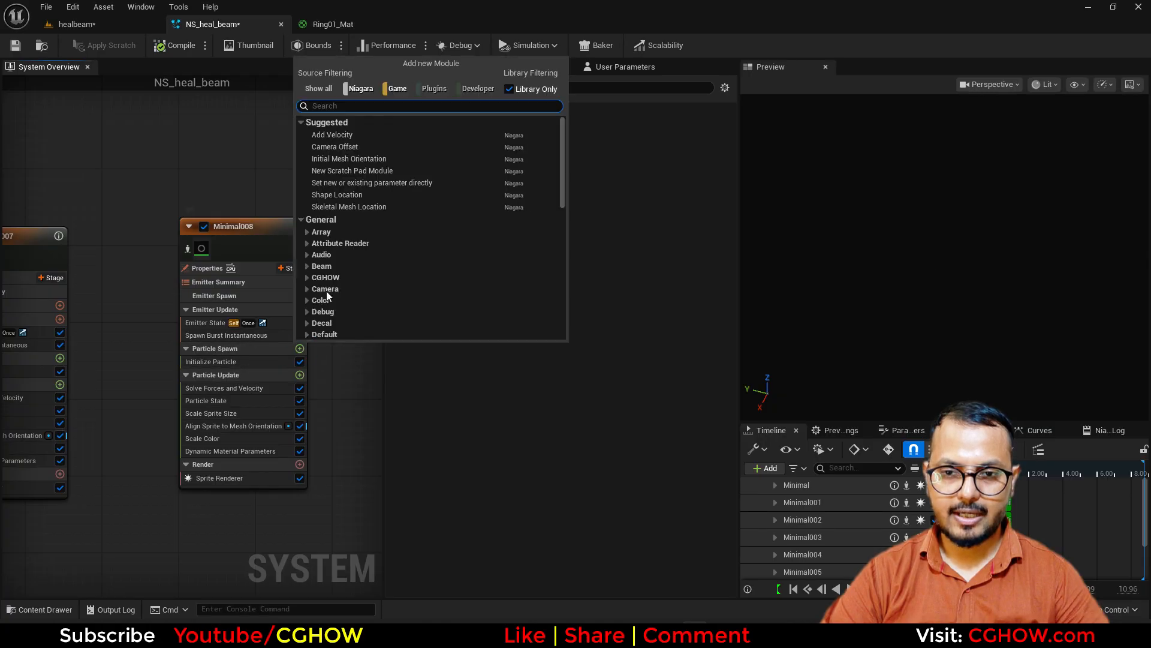
{"action": "left_click", "coordinate": [339, 135]}
{"action": "left_click", "coordinate": [650, 171]}
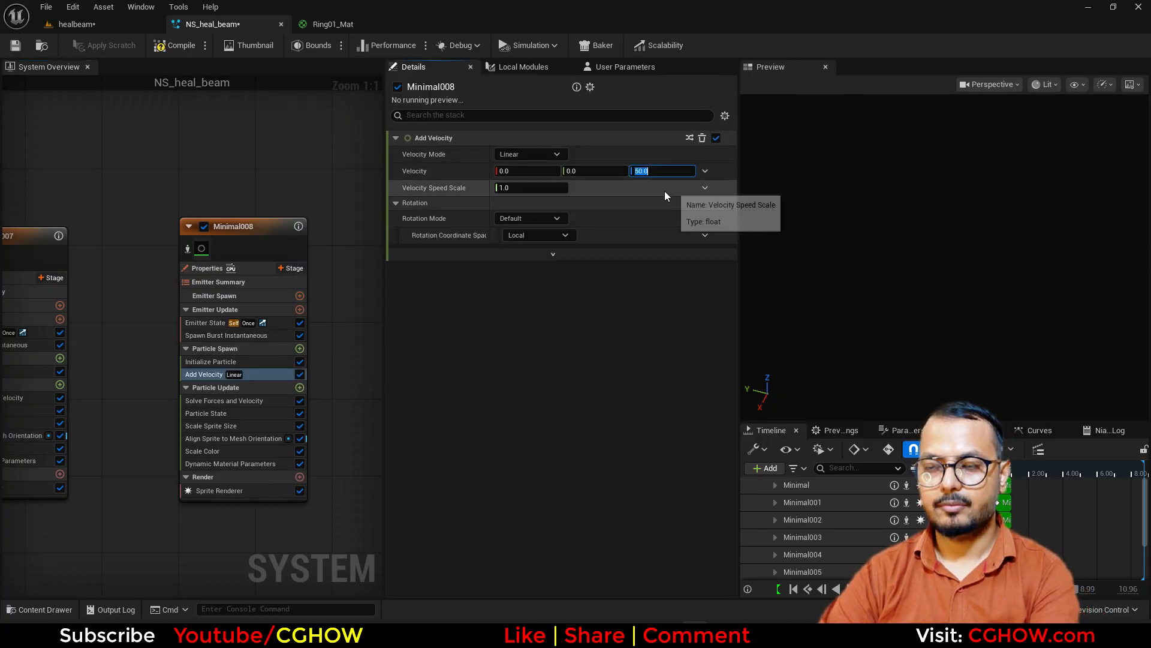
{"action": "type", "text": "200"}
{"action": "left_click", "coordinate": [103, 29]}
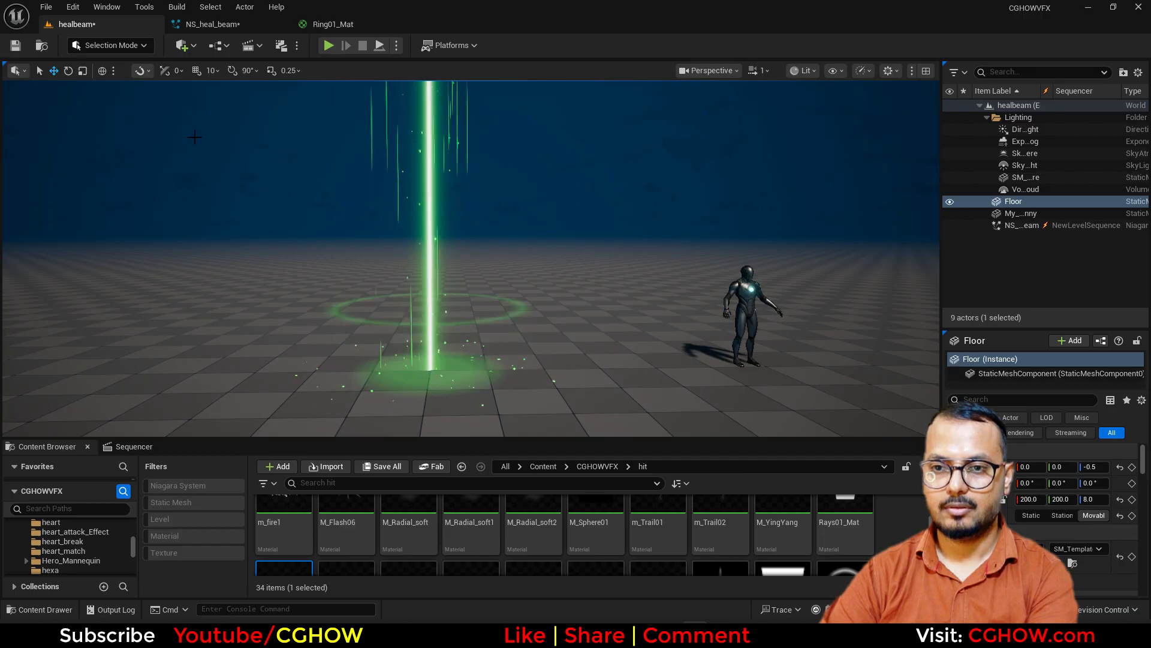
Set the Scale Curve of Minimal008's Scale Sprite Size to 4 and preview the rings in the level.
{"action": "left_click", "coordinate": [220, 26]}
{"action": "left_click", "coordinate": [233, 426]}
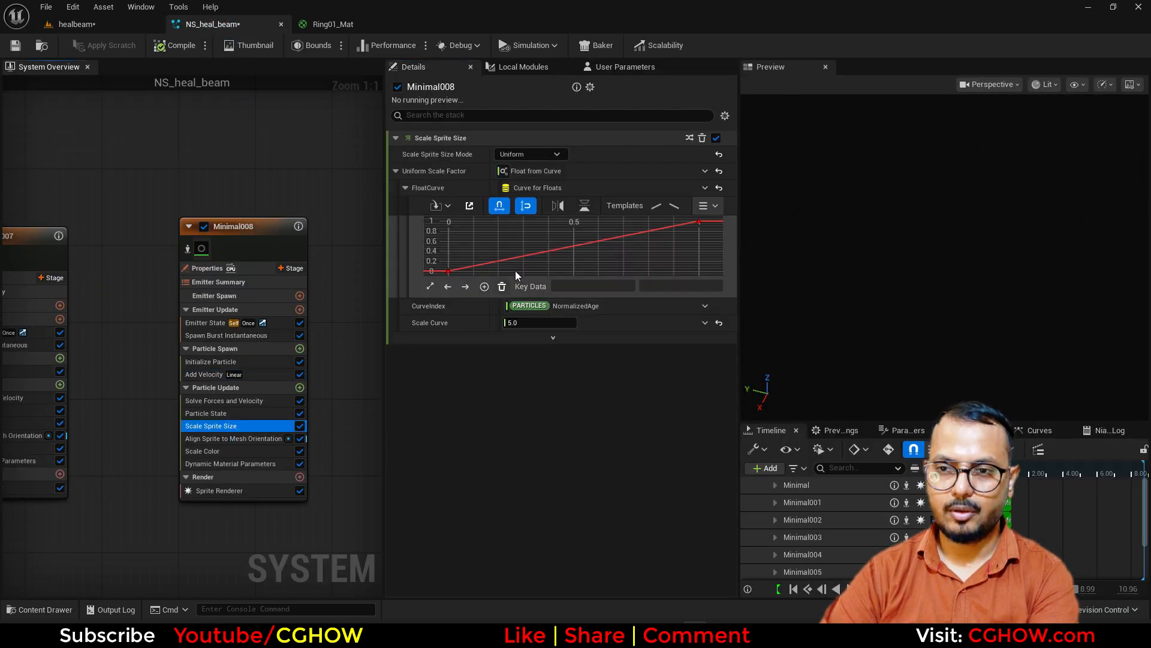
{"action": "left_click", "coordinate": [542, 321]}
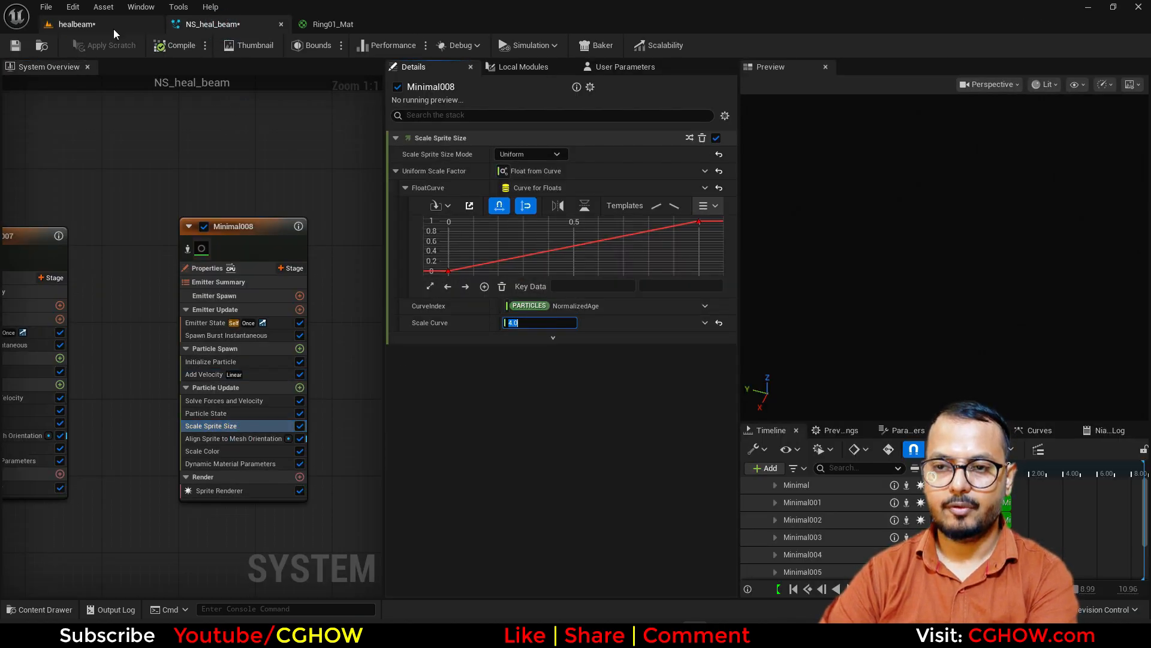
{"action": "left_click", "coordinate": [114, 29]}
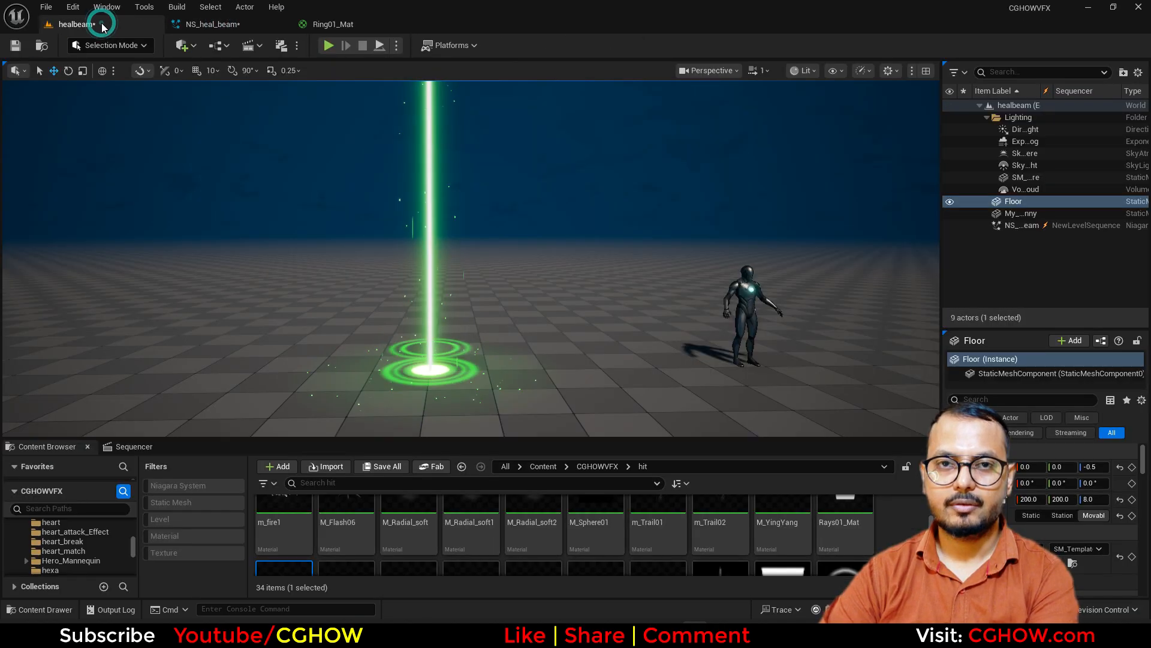
Delete the starting key of Minimal008's Scale Sprite Size curve and preview the effect in the level.
{"action": "left_click", "coordinate": [224, 29]}
{"action": "left_click_drag", "start_coordinate": [479, 247], "coordinate": [430, 286]}
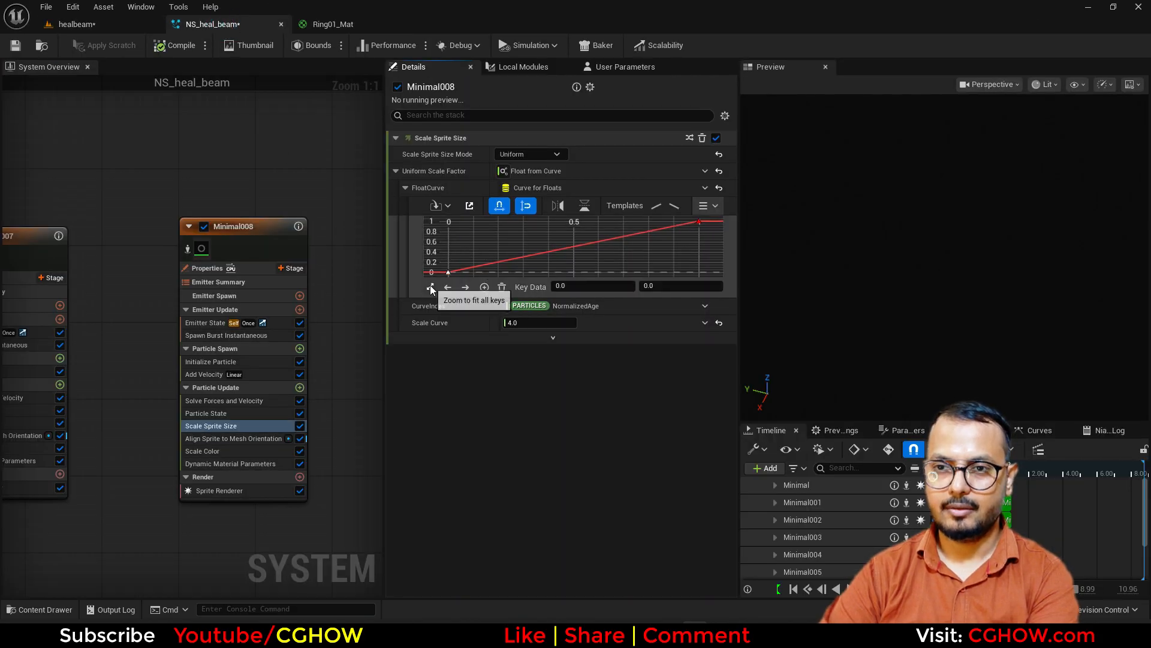
{"action": "key", "text": "Delete"}
{"action": "left_click", "coordinate": [111, 26]}
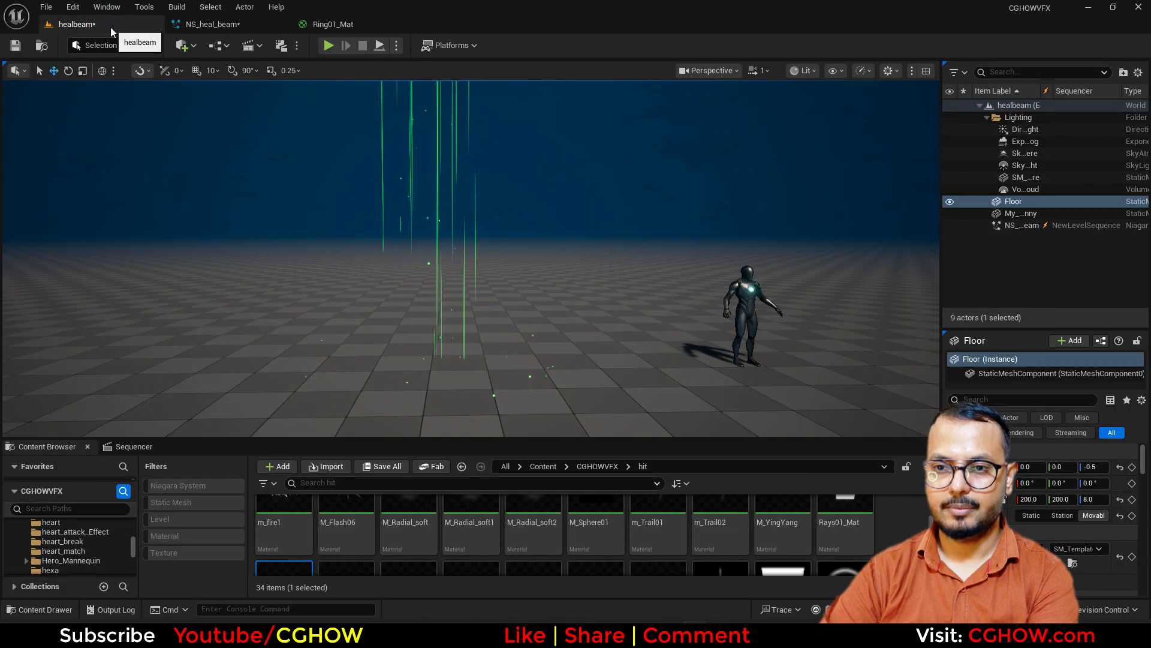
Set the Scale Curve of Minimal008's Scale Sprite Size to 3 and preview the full effect in the level.
{"action": "left_click", "coordinate": [210, 25]}
{"action": "left_click", "coordinate": [536, 323]}
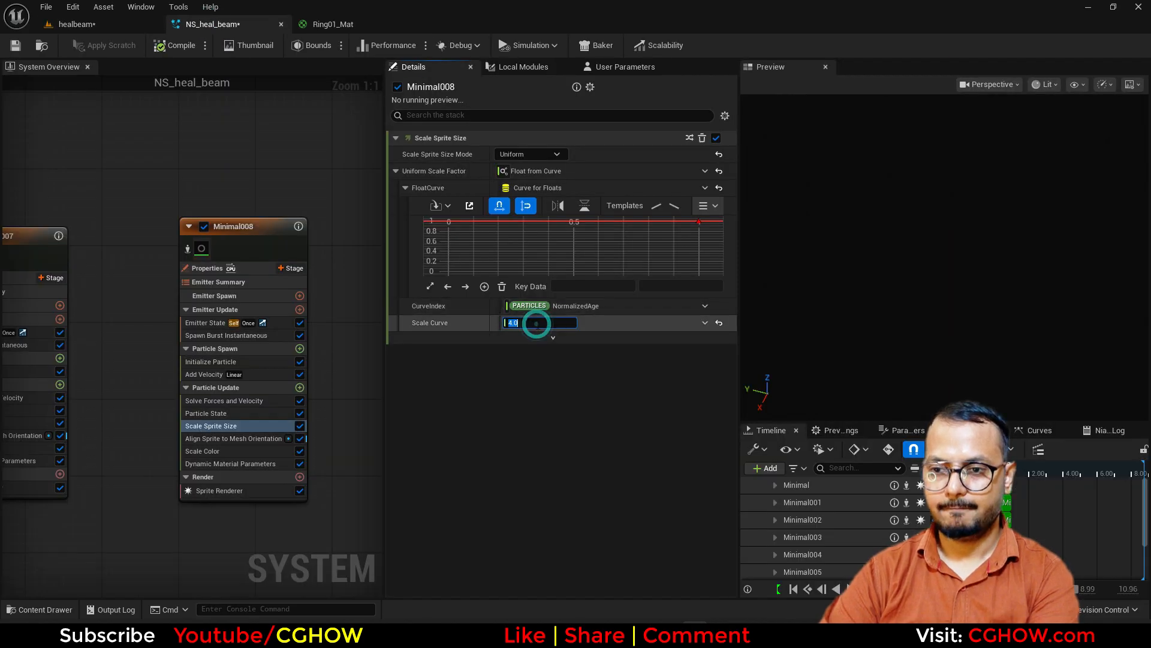
{"action": "left_click", "coordinate": [82, 26]}
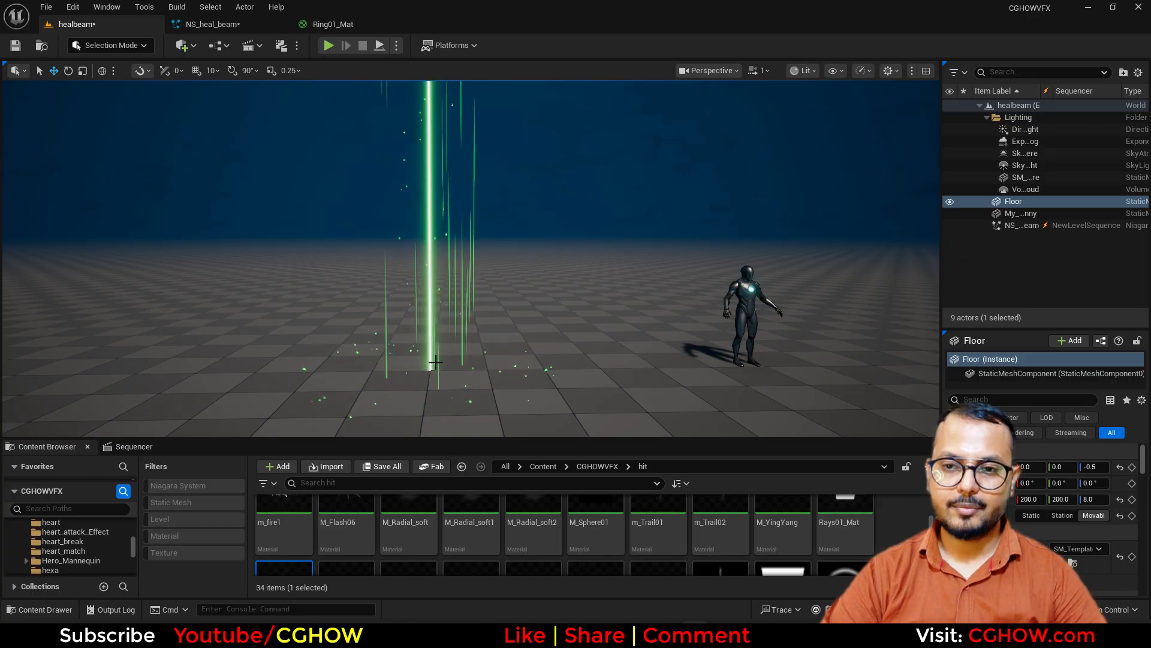
Duplicate the Minimal001 ground glow emitter in the NS_heal_beam system and preview it in the level.
{"action": "left_click", "coordinate": [207, 24]}
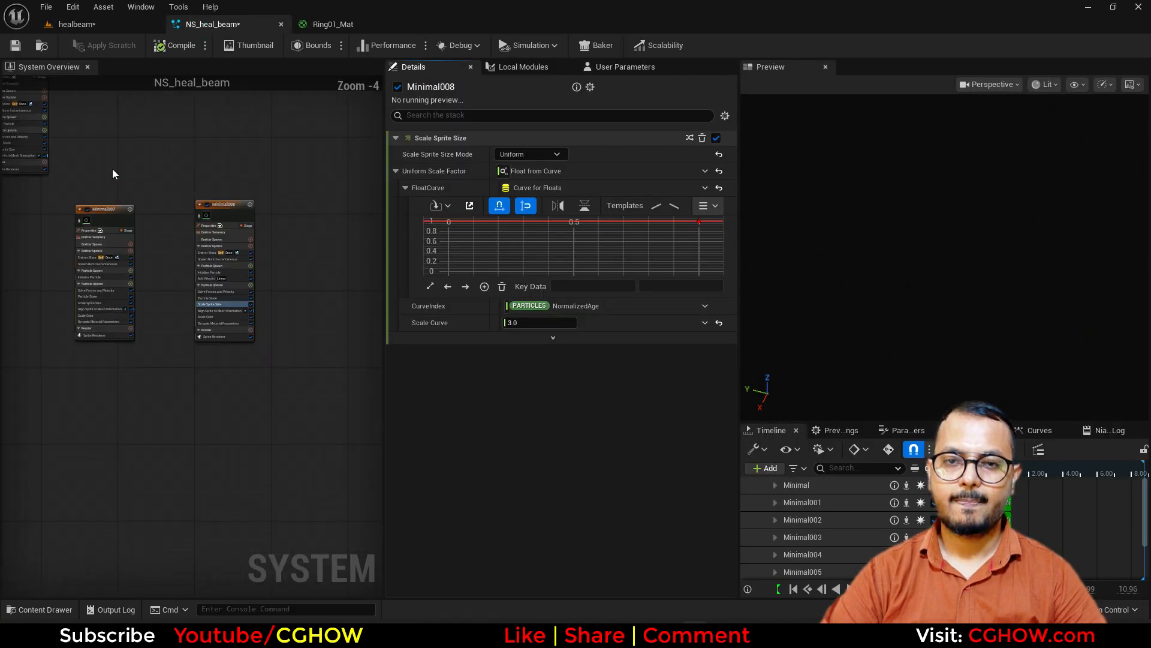
{"action": "scroll", "coordinate": [265, 324], "scroll_direction": "up", "scroll_amount": 3}
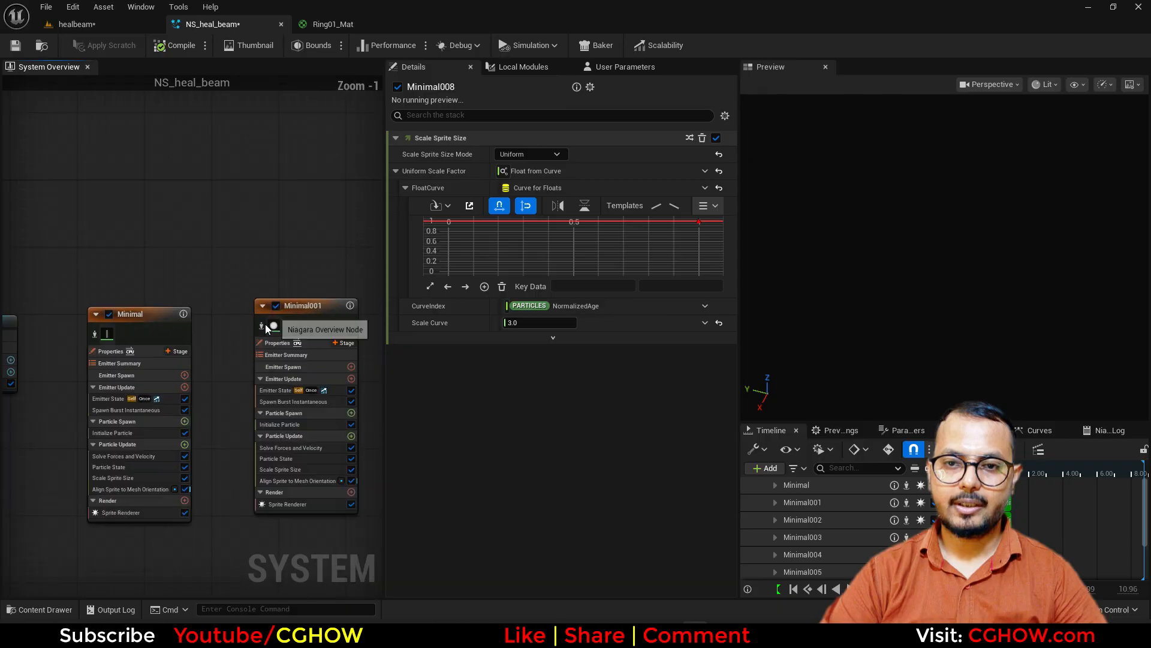
{"action": "left_click", "coordinate": [300, 305]}
{"action": "right_click_drag", "start_coordinate": [248, 530], "coordinate": [217, 334]}
{"action": "left_click", "coordinate": [185, 388]}
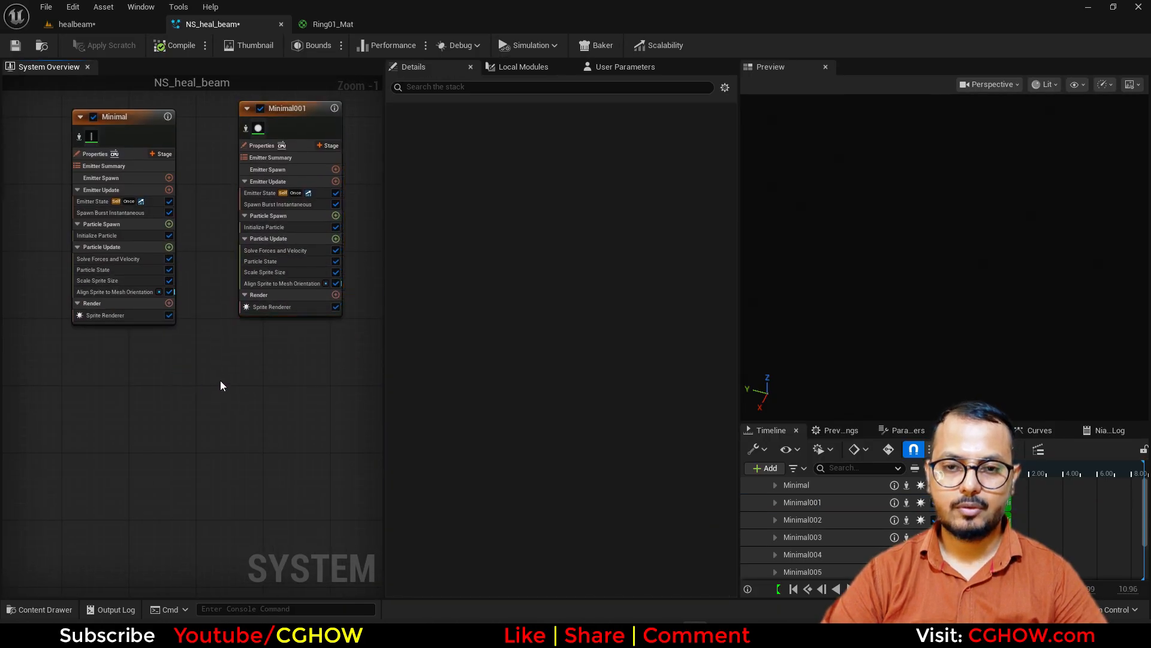
{"action": "scroll", "coordinate": [197, 391], "scroll_direction": "up", "scroll_amount": 1}
{"action": "key", "text": "ctrl+v"}
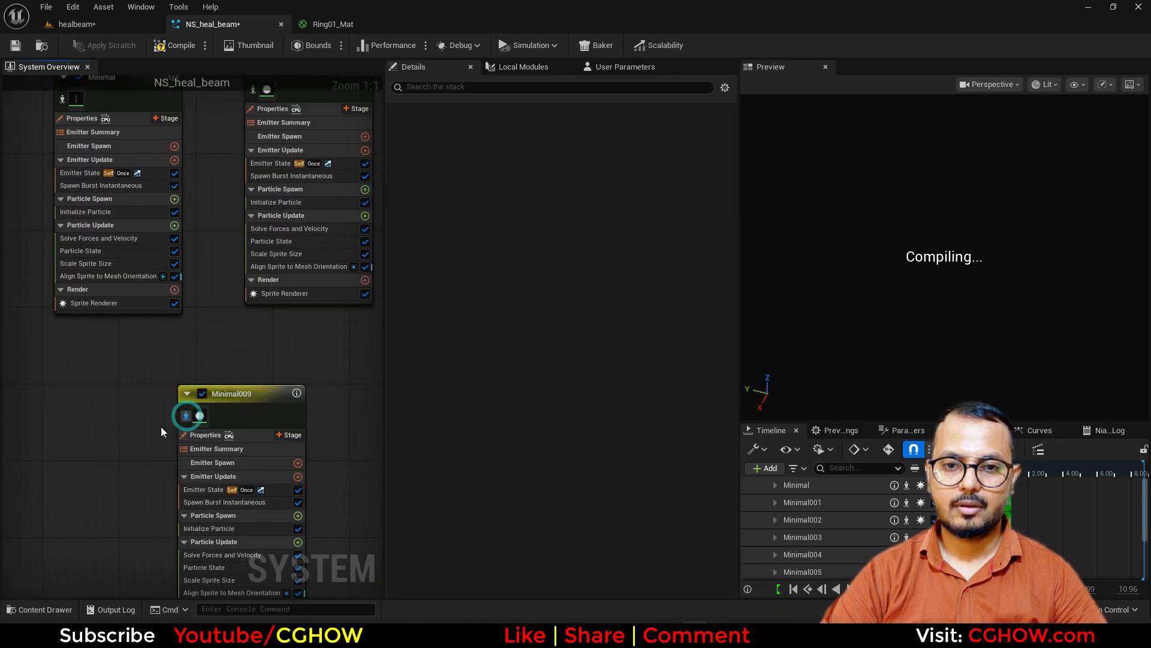
{"action": "left_click", "coordinate": [124, 25]}
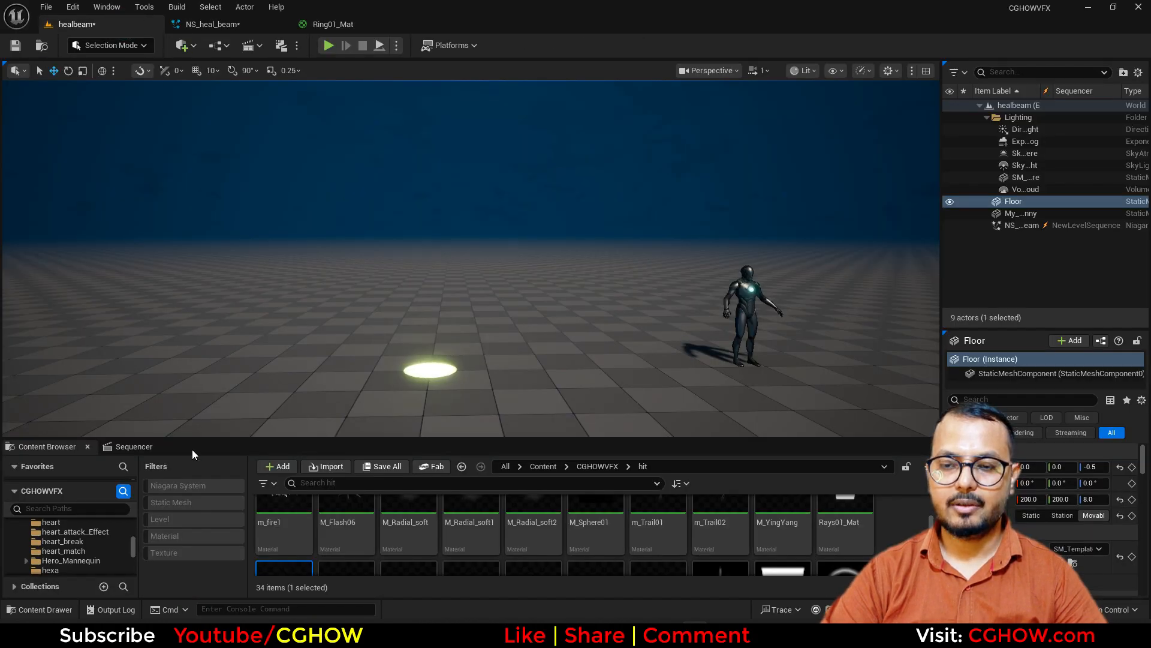
Set Minimal009's Sprite Renderer to Custom Alignment with the Custom Facing Vector facing mode.
{"action": "left_click", "coordinate": [227, 25]}
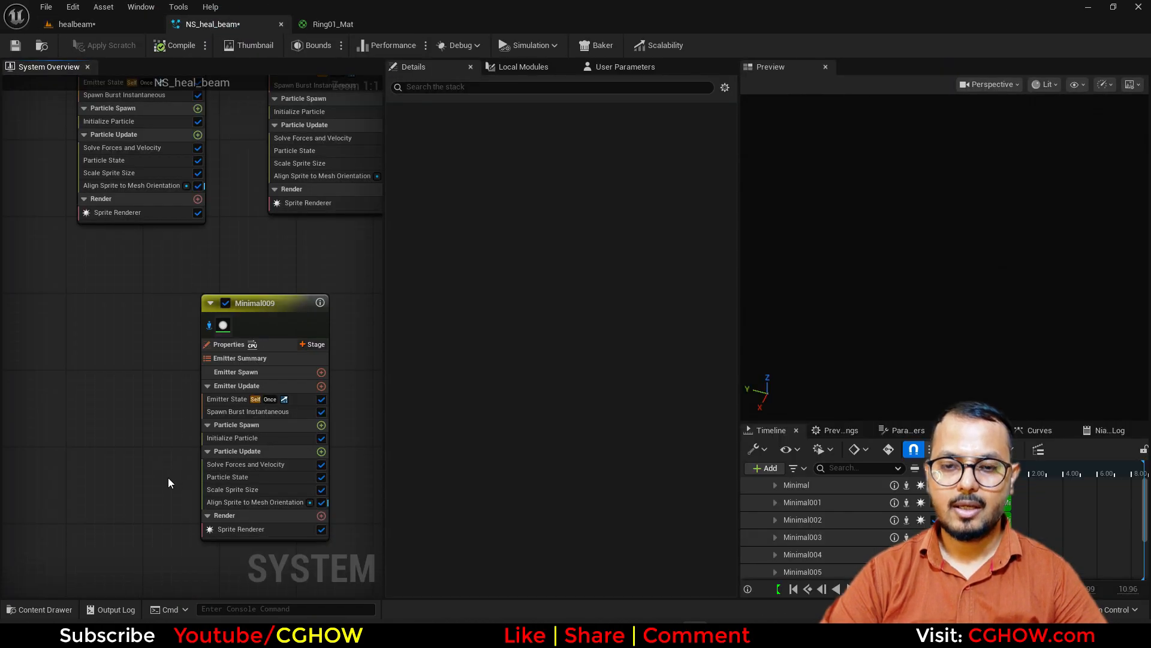
{"action": "left_click", "coordinate": [258, 528]}
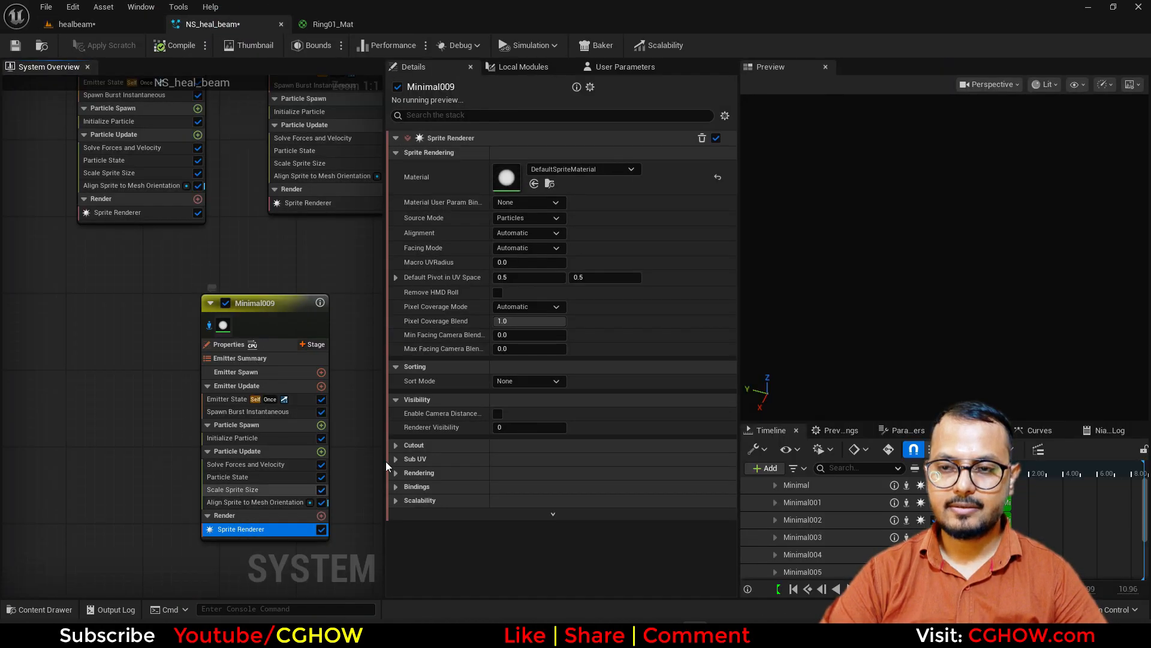
{"action": "left_click", "coordinate": [528, 233]}
{"action": "left_click", "coordinate": [525, 267]}
{"action": "left_click", "coordinate": [527, 248]}
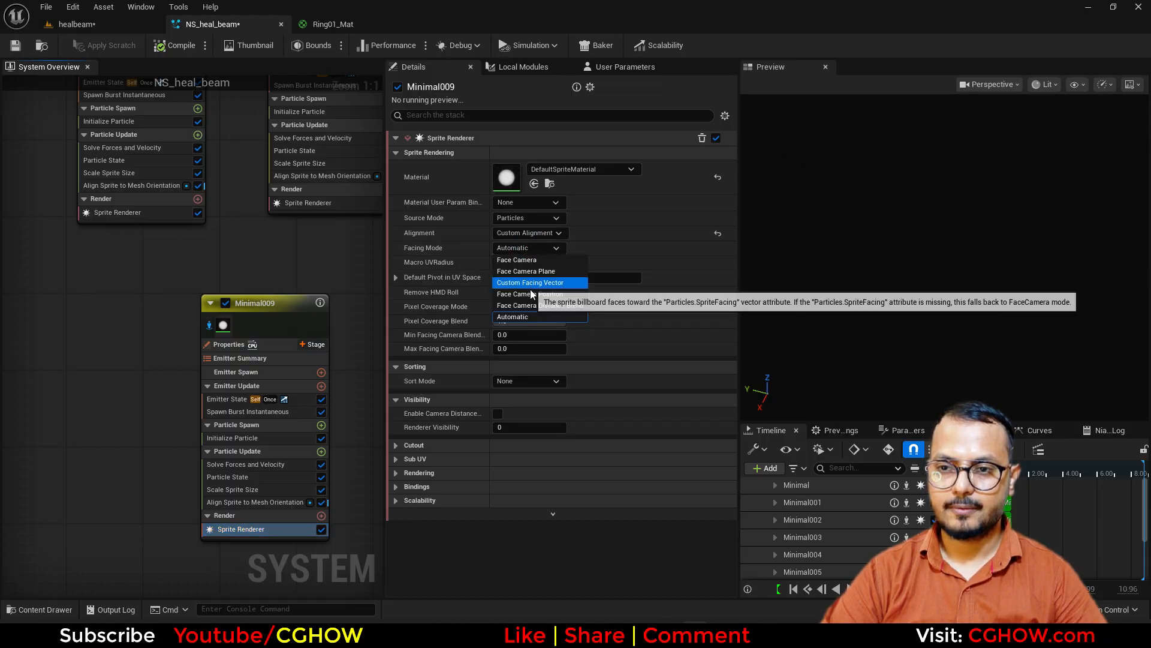
{"action": "left_click", "coordinate": [530, 293]}
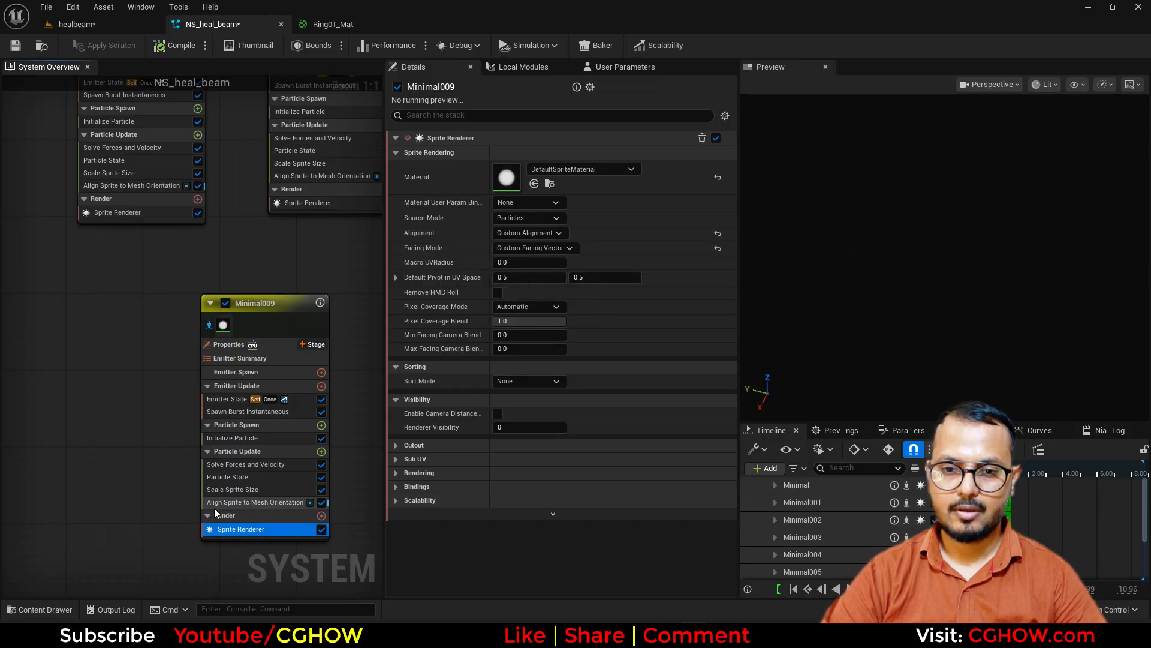
Use a Random Range Vector for the first mesh orientation vector of Minimal009's Align Sprite to Mesh Orientation, with Minimum -1 on all axes.
{"action": "left_click", "coordinate": [255, 502]}
{"action": "left_click", "coordinate": [708, 169]}
{"action": "type", "text": "ran"}
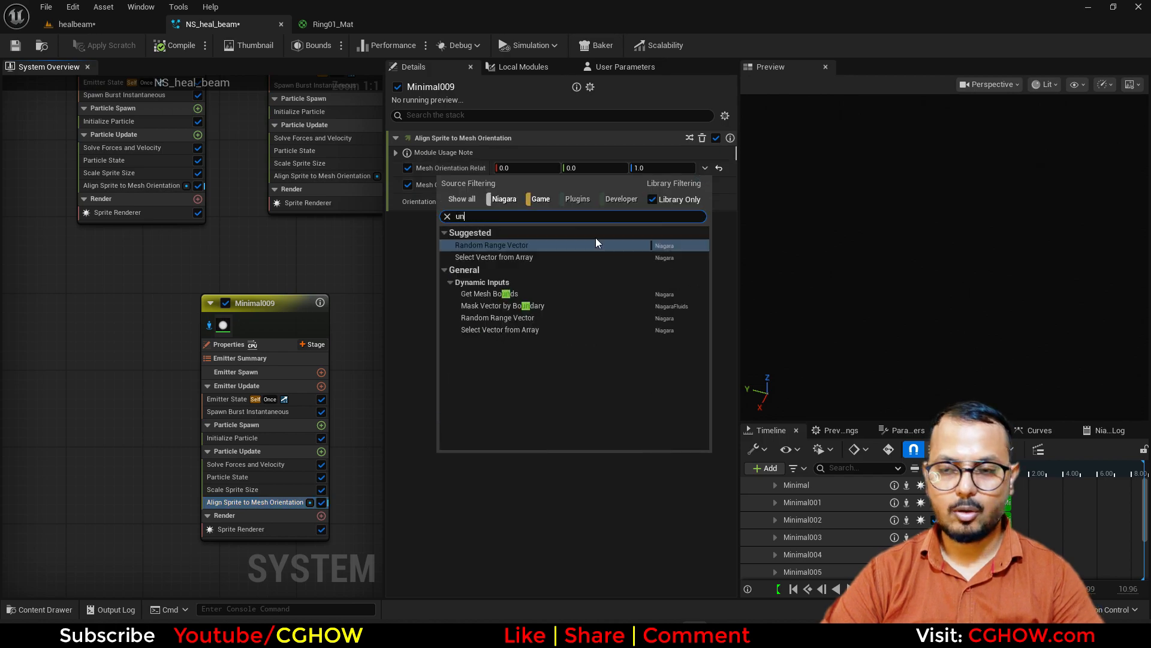
{"action": "left_click", "coordinate": [516, 247]}
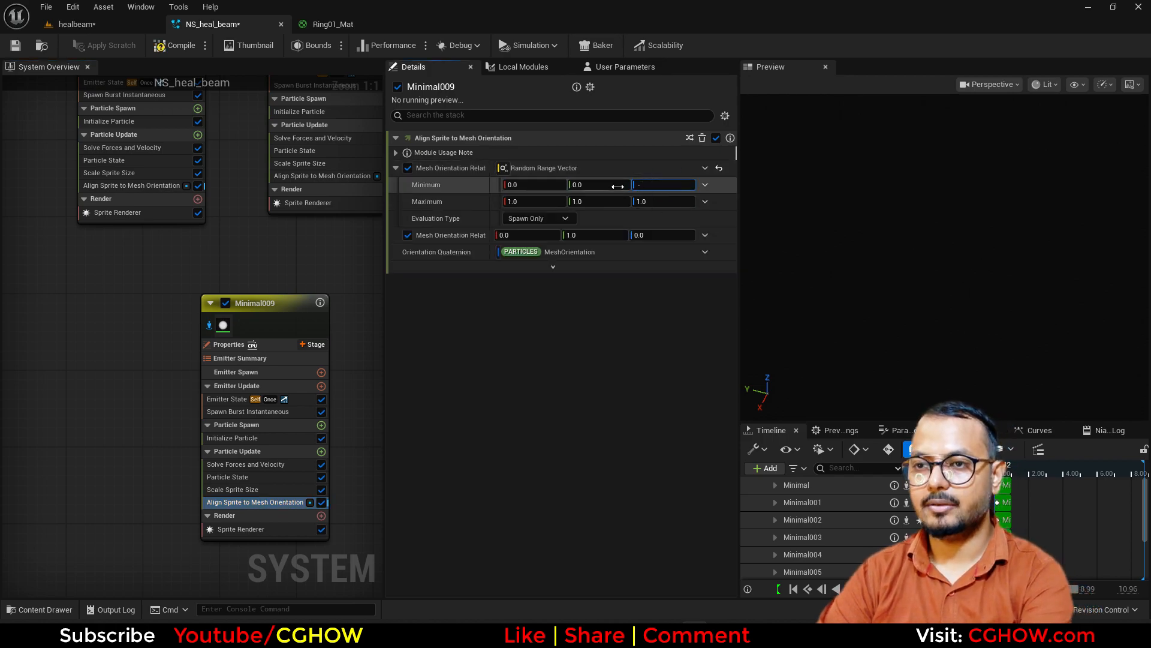
{"action": "left_click", "coordinate": [544, 183]}
{"action": "type", "text": "-1"}
{"action": "key", "text": "Return"}
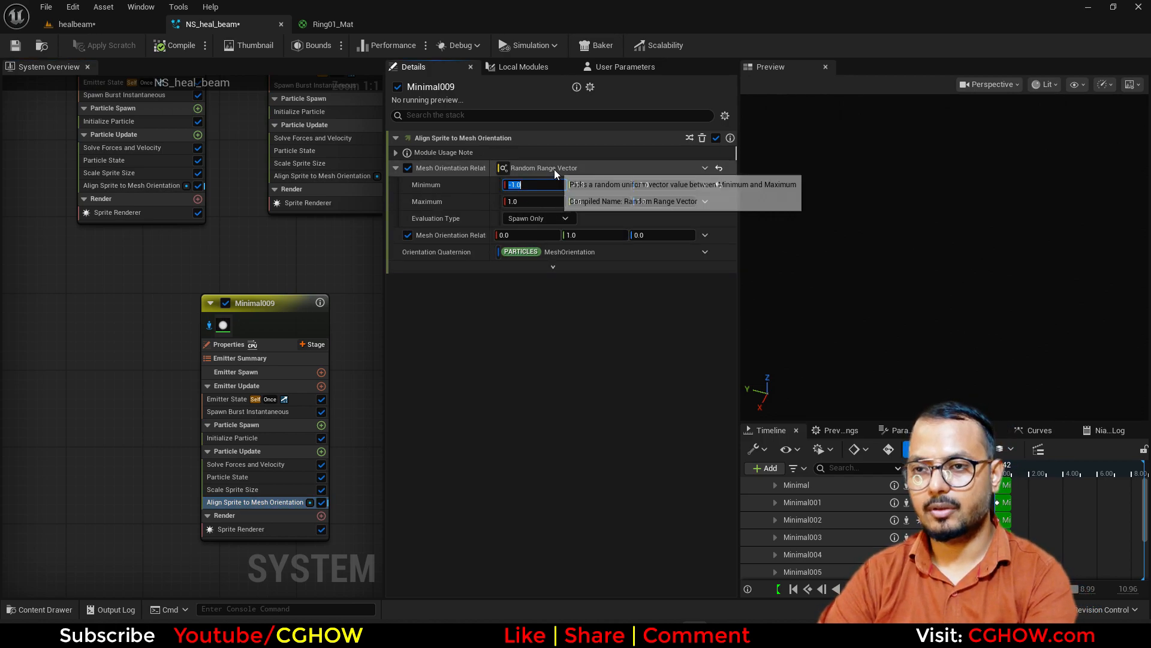
Copy the Random Range Vector input onto the second mesh orientation vector of the Align Sprite to Mesh Orientation module.
{"action": "right_click", "coordinate": [554, 169]}
{"action": "left_click", "coordinate": [609, 266]}
{"action": "right_click", "coordinate": [486, 237]}
{"action": "left_click", "coordinate": [538, 348]}
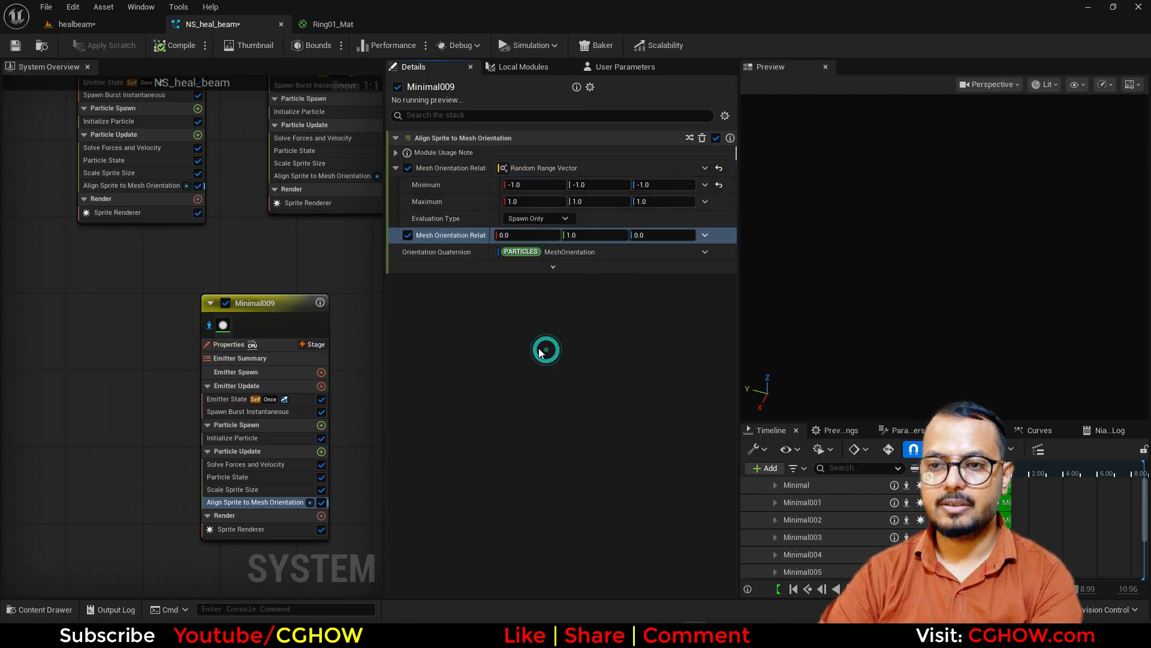
Set the Spawn Count of Minimal009's Spawn Burst Instantaneous to 10 and scrub the level sequence to preview the burst.
{"action": "left_click", "coordinate": [239, 412]}
{"action": "left_click", "coordinate": [516, 154]}
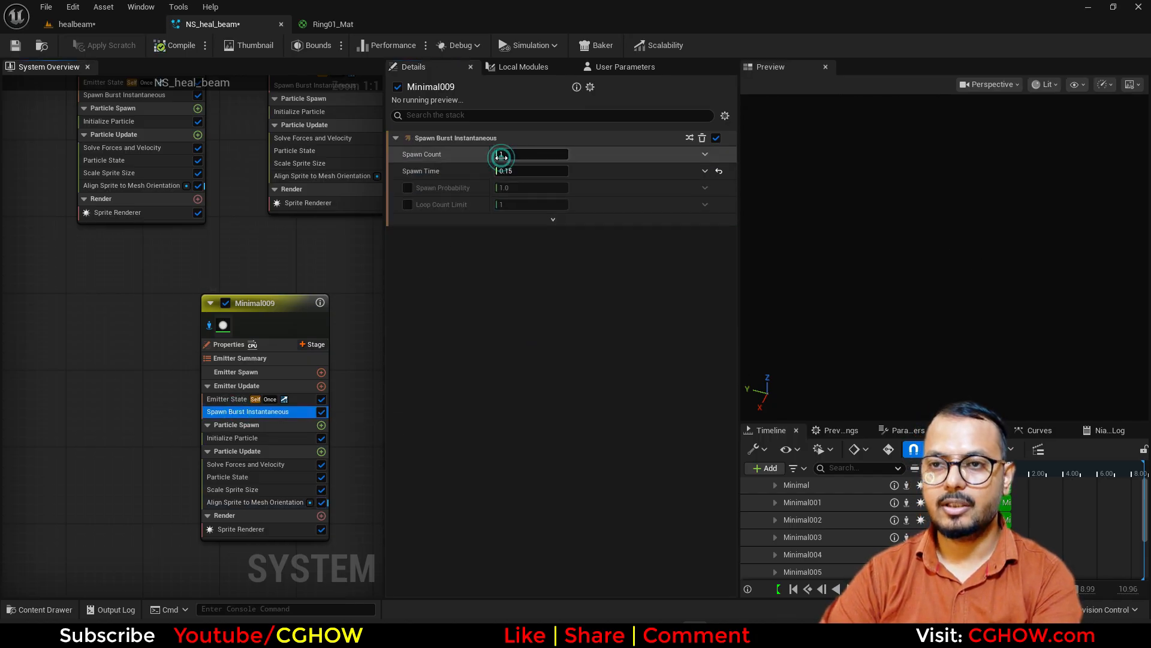
{"action": "type", "text": "10"}
{"action": "left_click", "coordinate": [121, 27]}
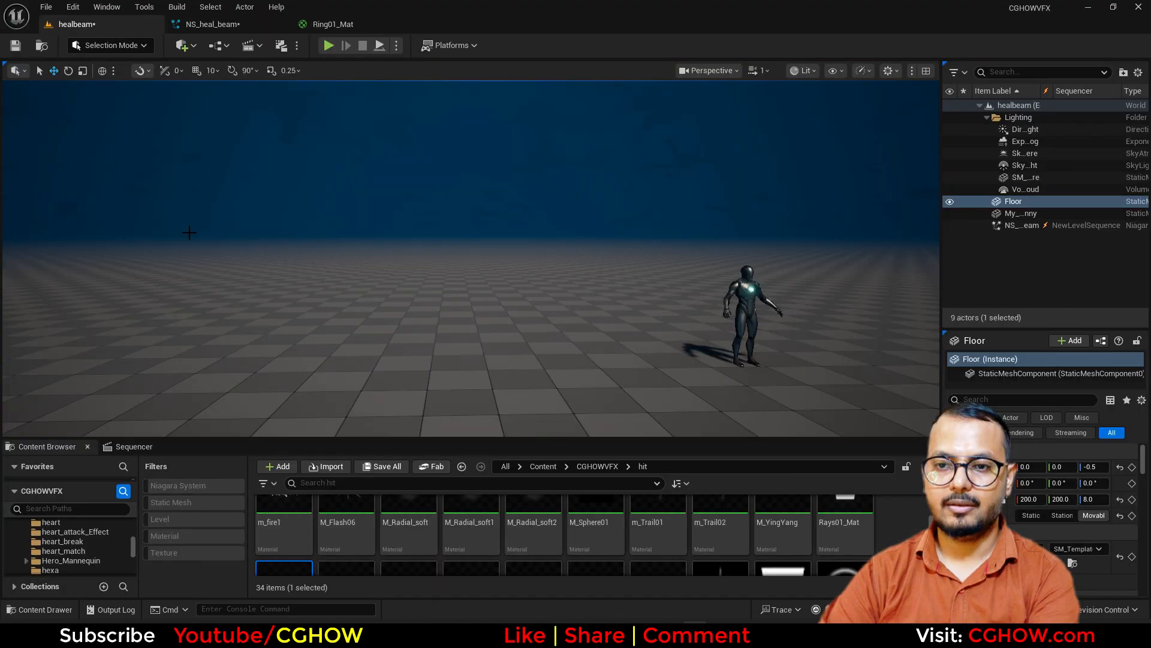
{"action": "left_click", "coordinate": [168, 448]}
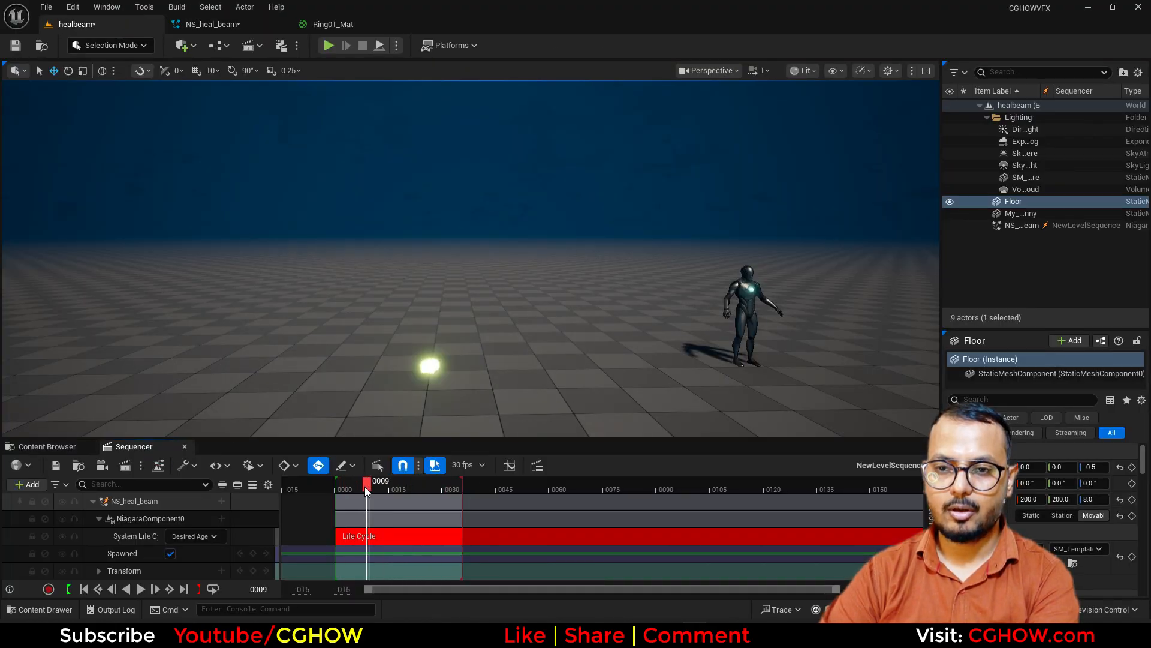
{"action": "left_click_drag", "start_coordinate": [364, 487], "coordinate": [382, 490]}
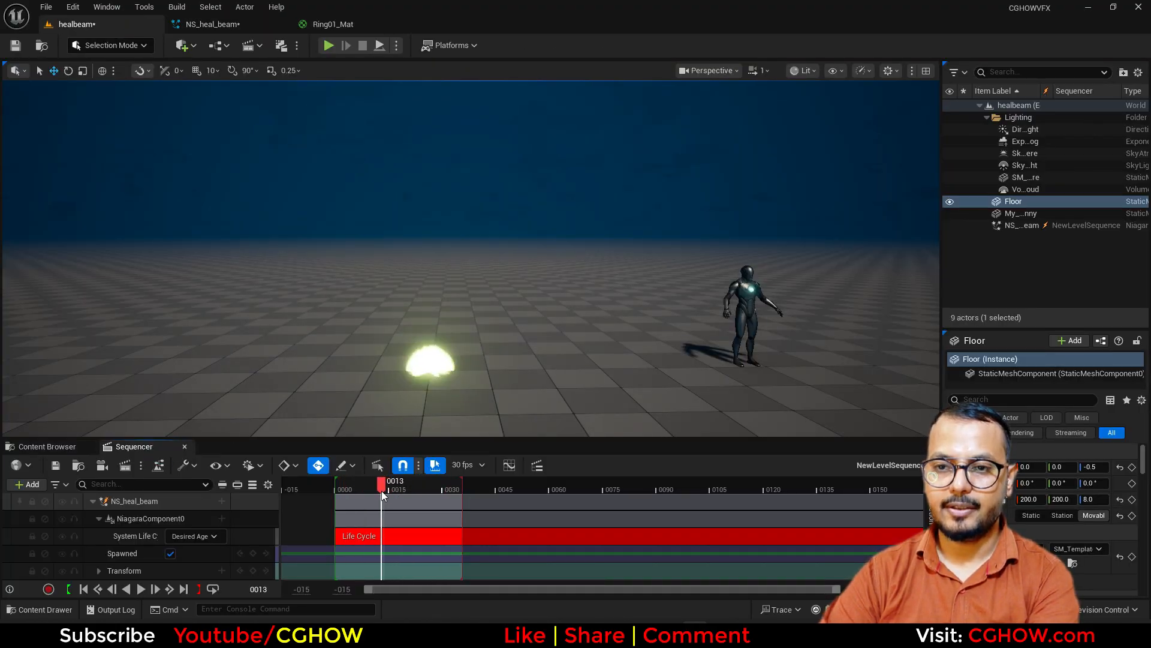
Change Minimal009's Initialize Particle color to a saturated bright green and preview the level.
{"action": "left_click", "coordinate": [213, 24]}
{"action": "left_click", "coordinate": [253, 438]}
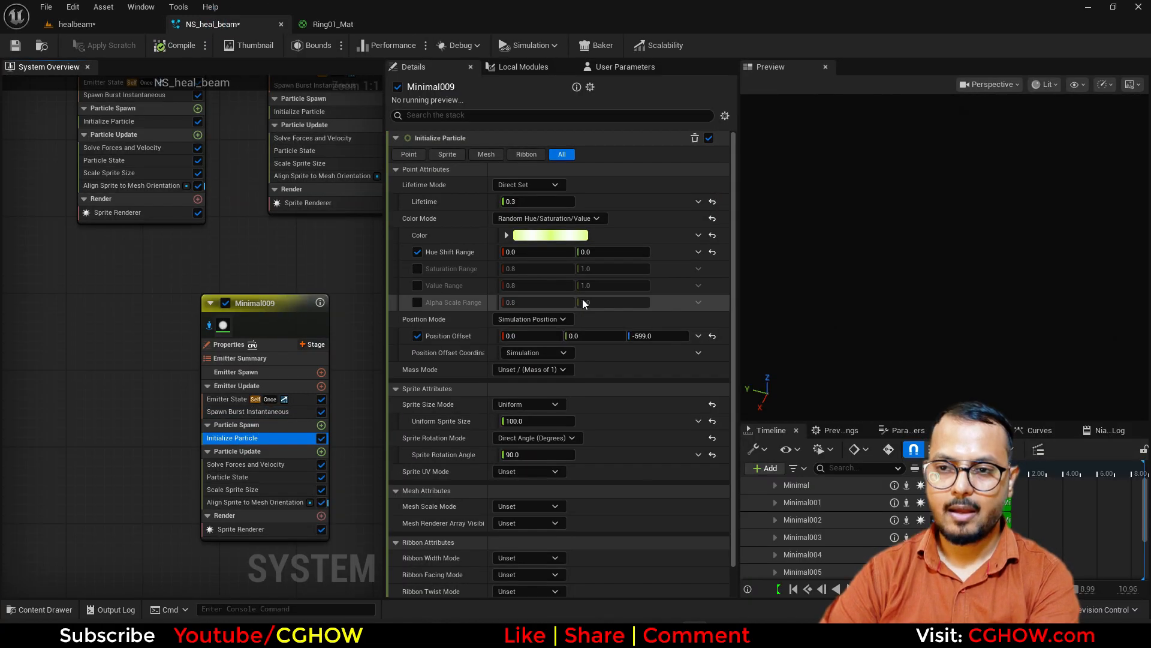
{"action": "left_click", "coordinate": [541, 234]}
{"action": "left_click_drag", "start_coordinate": [595, 379], "coordinate": [589, 384]}
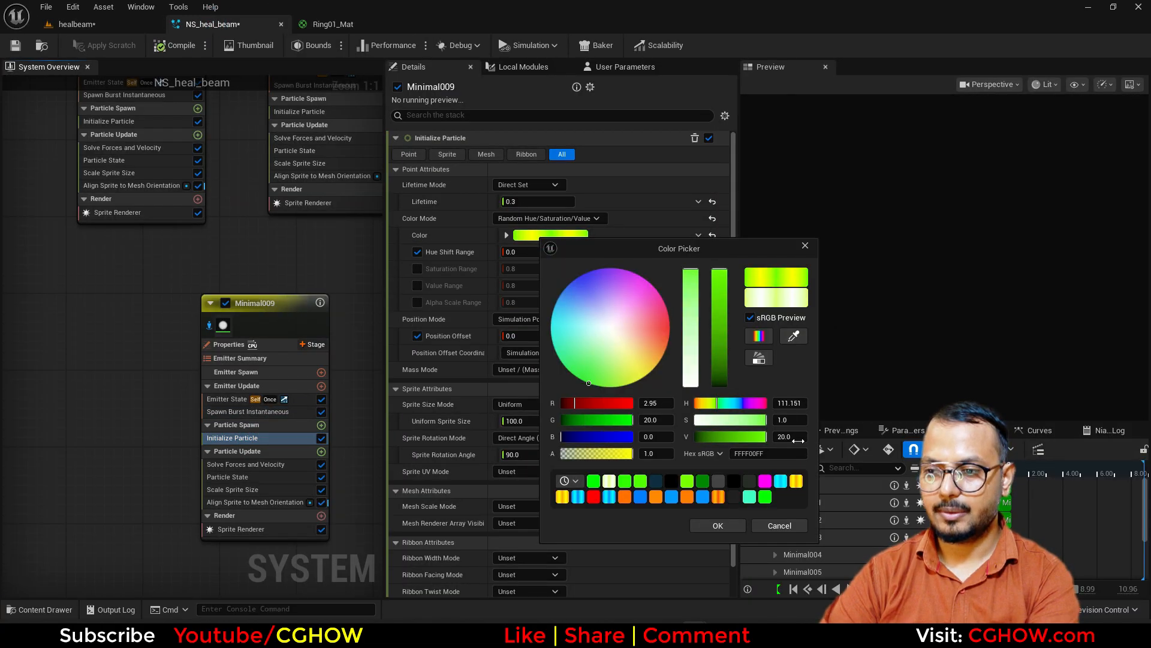
{"action": "left_click", "coordinate": [724, 523]}
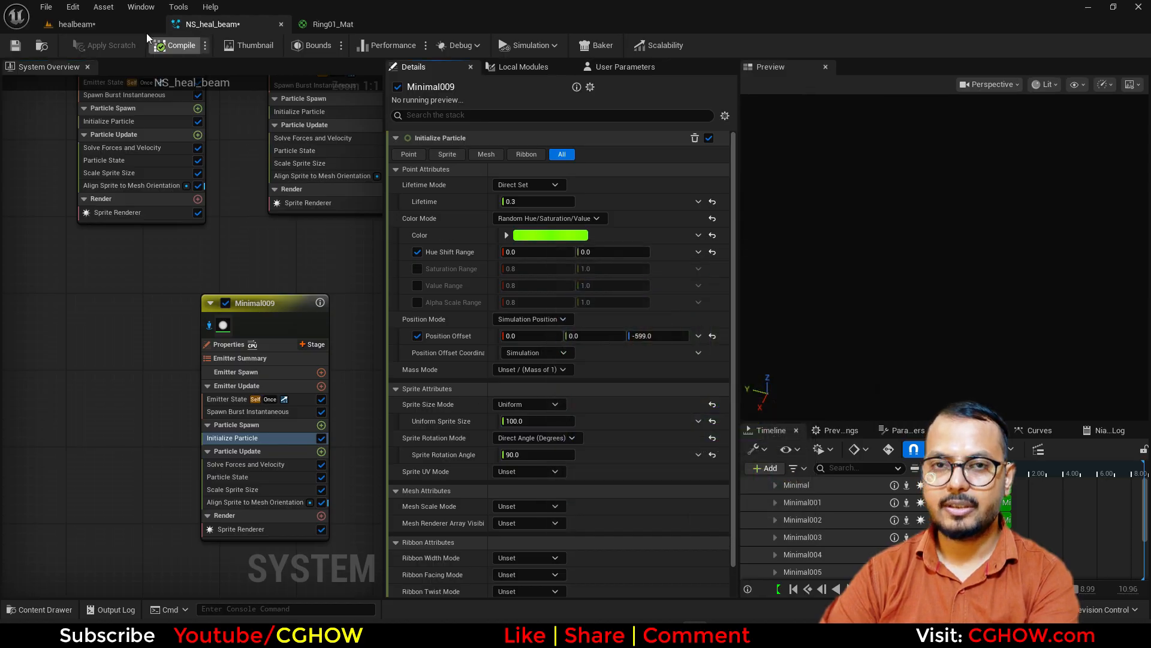
{"action": "left_click", "coordinate": [128, 24]}
Set Minimal009's Uniform Sprite Size to 200 and check the isolated burst in the level.
{"action": "left_click", "coordinate": [189, 28]}
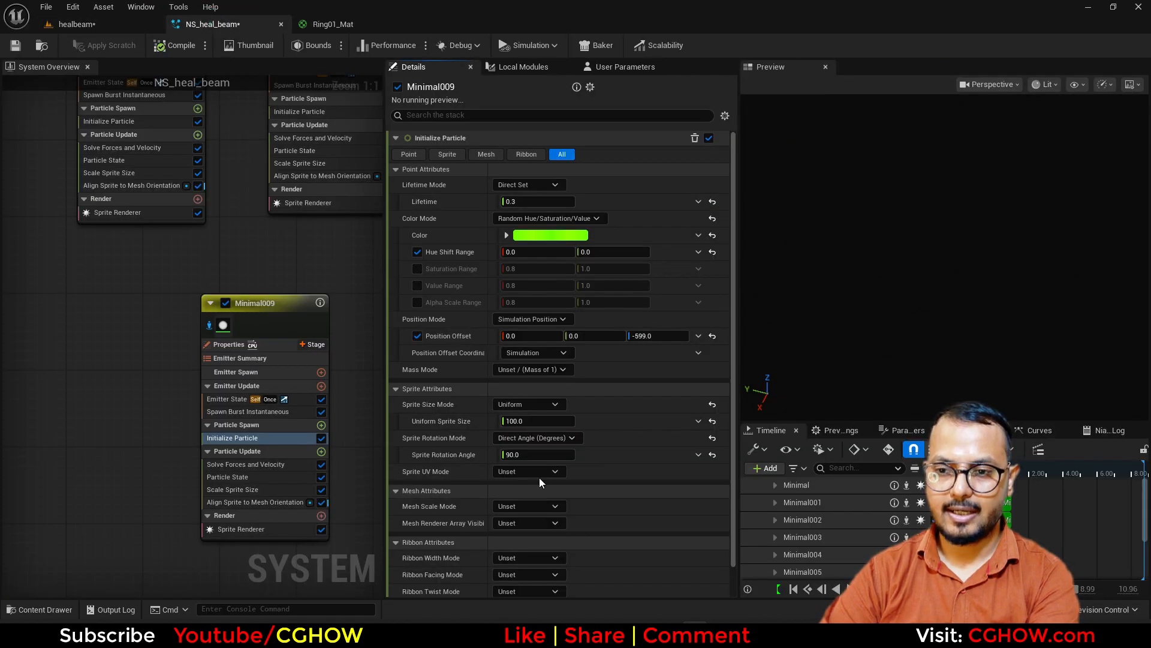
{"action": "left_click", "coordinate": [529, 404]}
{"action": "left_click", "coordinate": [530, 433]}
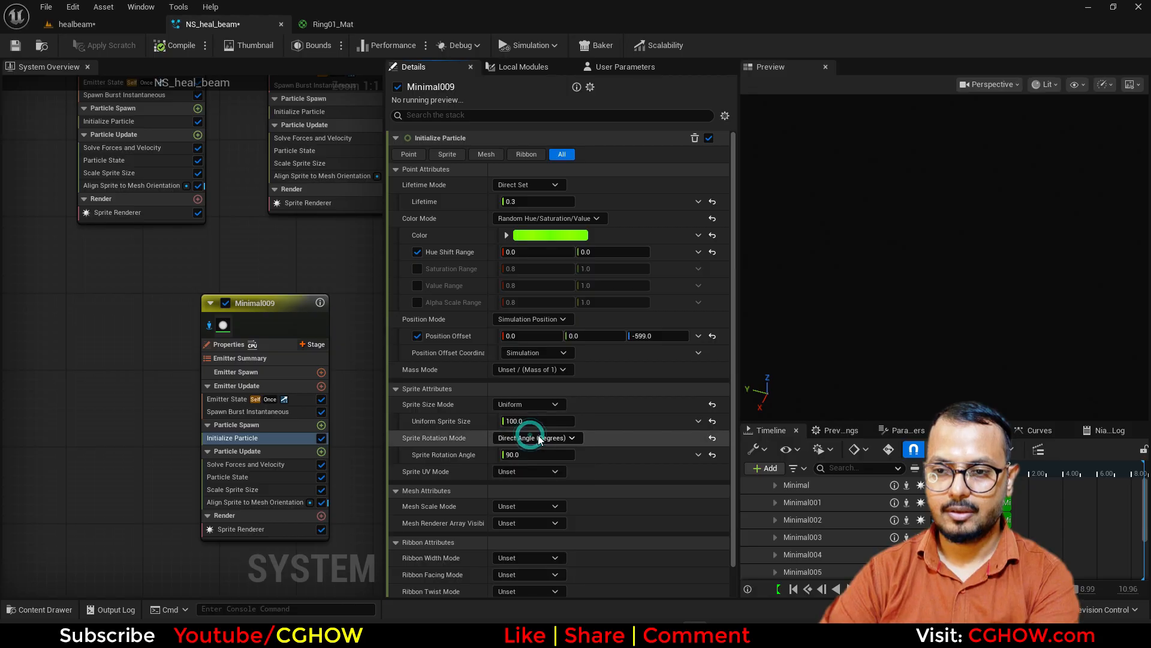
{"action": "left_click", "coordinate": [519, 421]}
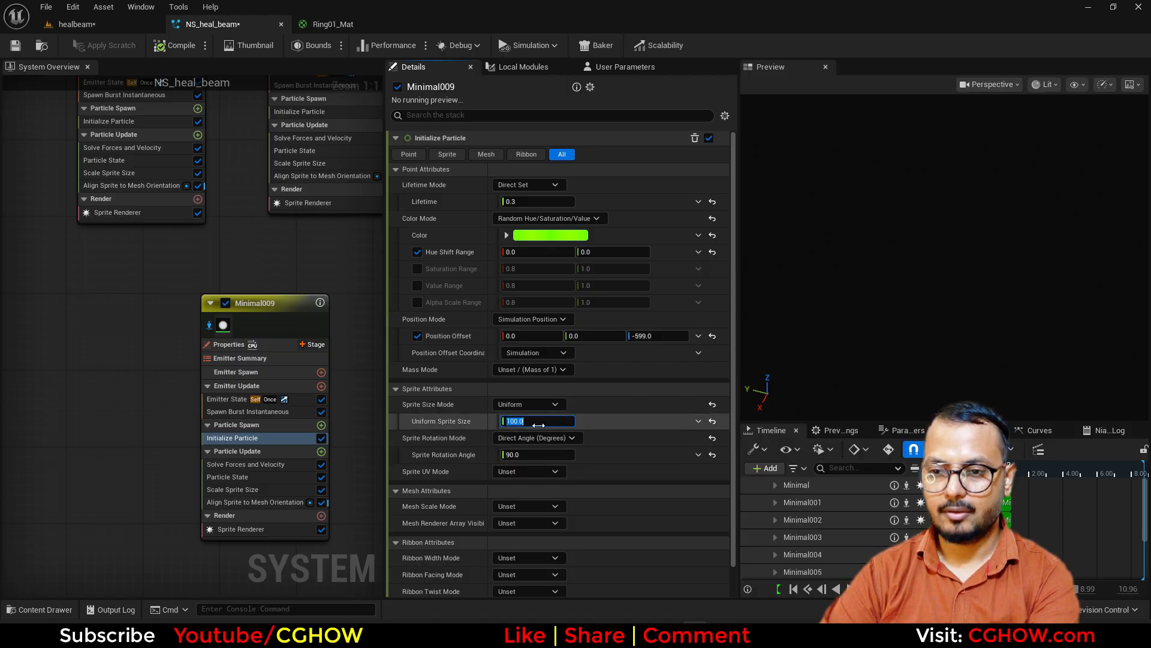
{"action": "type", "text": "20"}
{"action": "left_click", "coordinate": [114, 26]}
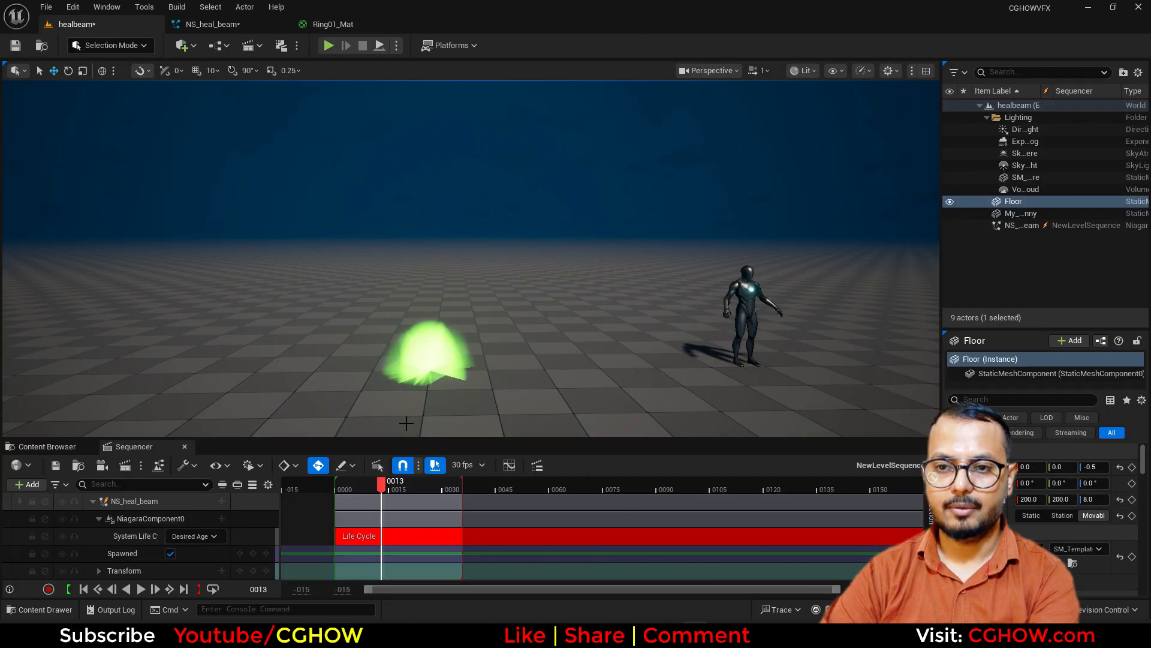
Turn off the isolation of Minimal009 and play the level sequence from the start with all emitters showing.
{"action": "left_click", "coordinate": [201, 25]}
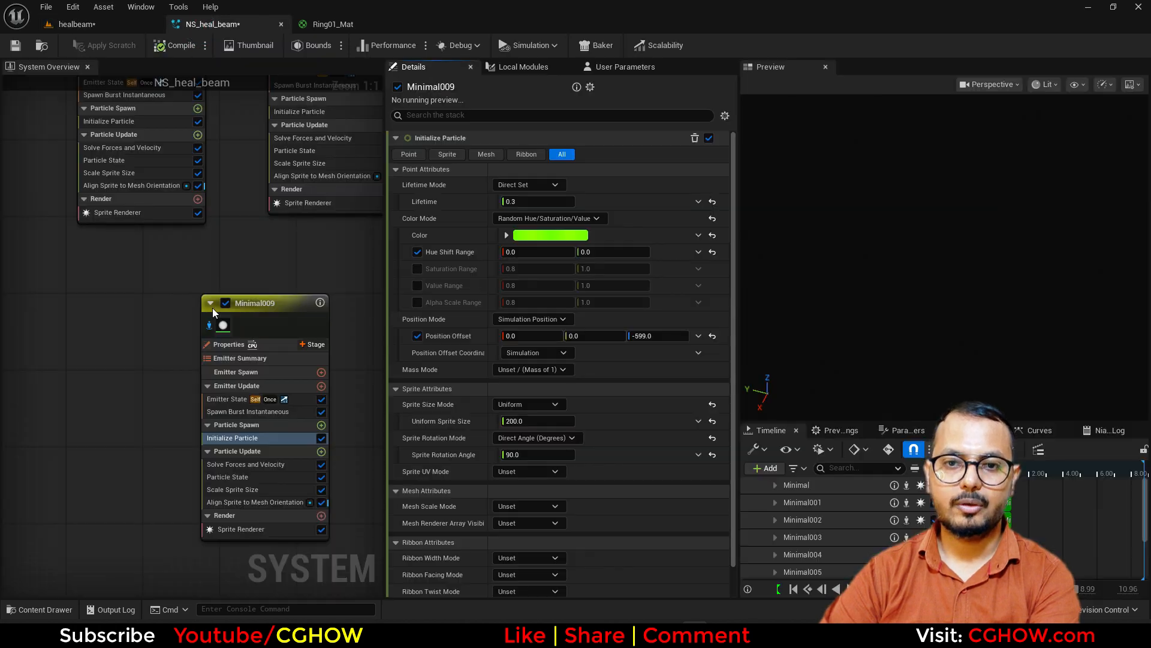
{"action": "left_click", "coordinate": [128, 24]}
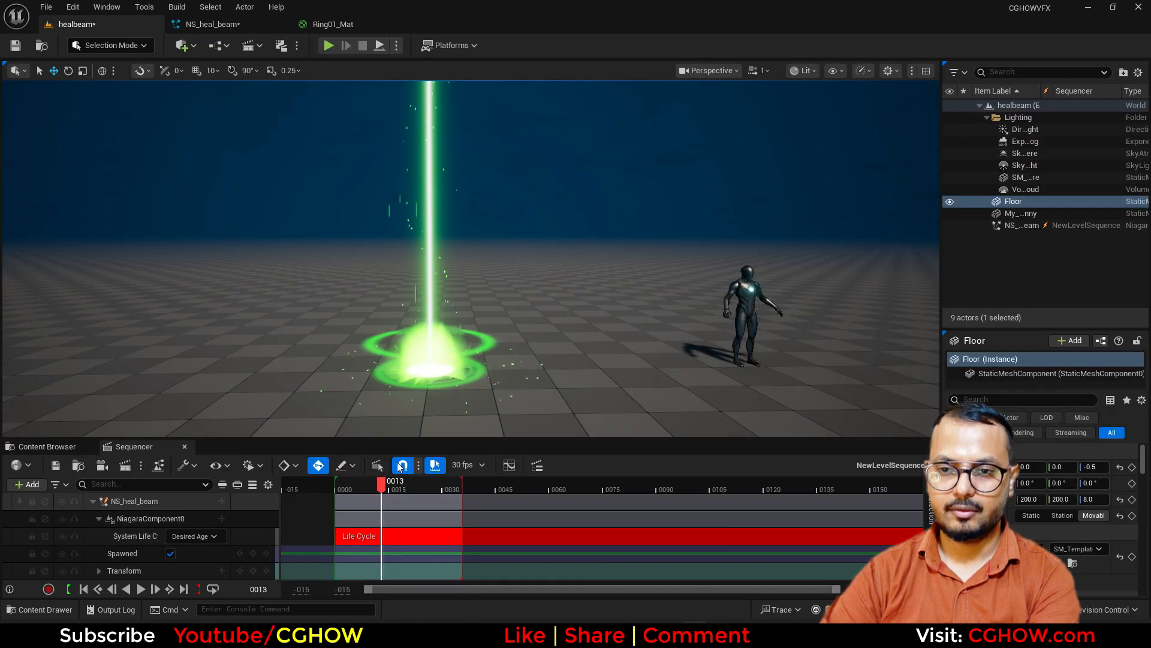
{"action": "left_click_drag", "start_coordinate": [367, 485], "coordinate": [310, 488]}
{"action": "left_click", "coordinate": [142, 589]}
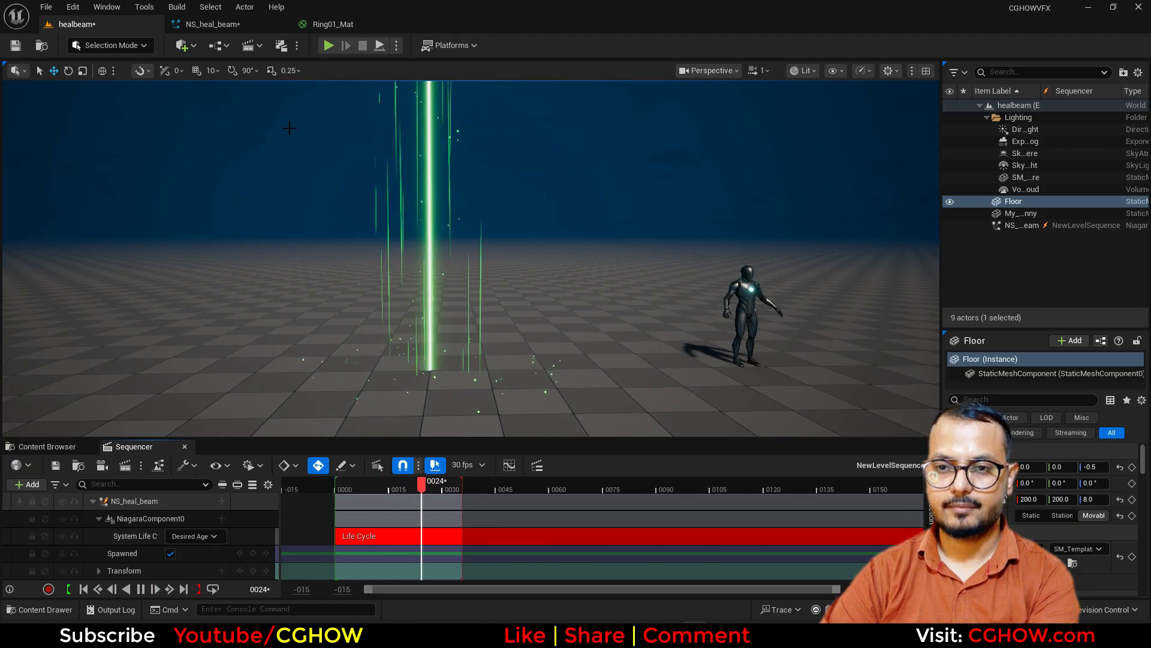
Add a Scale Color module to Minimal009's Particle Update and drive Scale Alpha with a Float from Curve easing from 1 to 0.
{"action": "left_click", "coordinate": [220, 25]}
{"action": "left_click", "coordinate": [325, 450]}
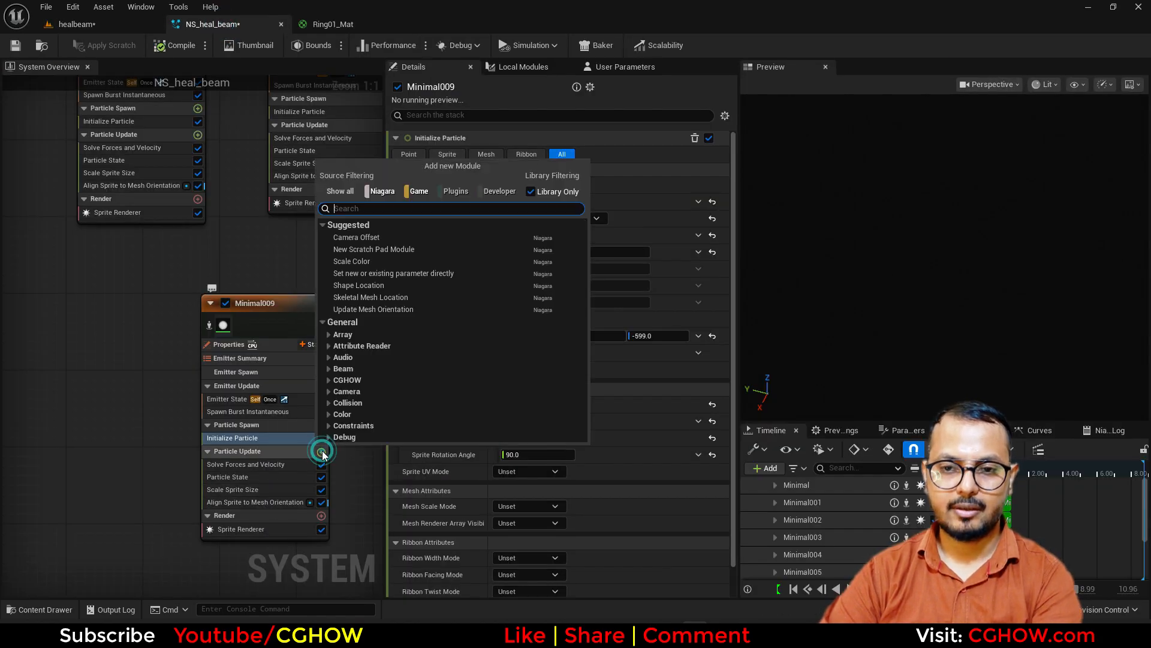
{"action": "type", "text": "sca"}
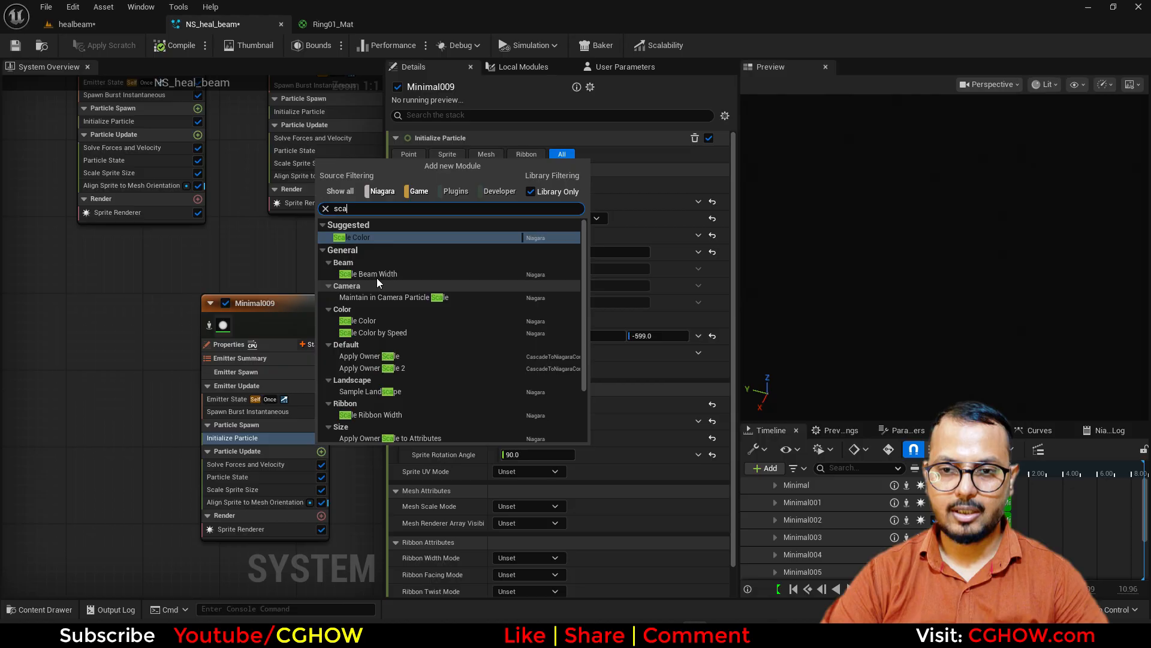
{"action": "left_click", "coordinate": [364, 236]}
{"action": "left_click", "coordinate": [706, 191]}
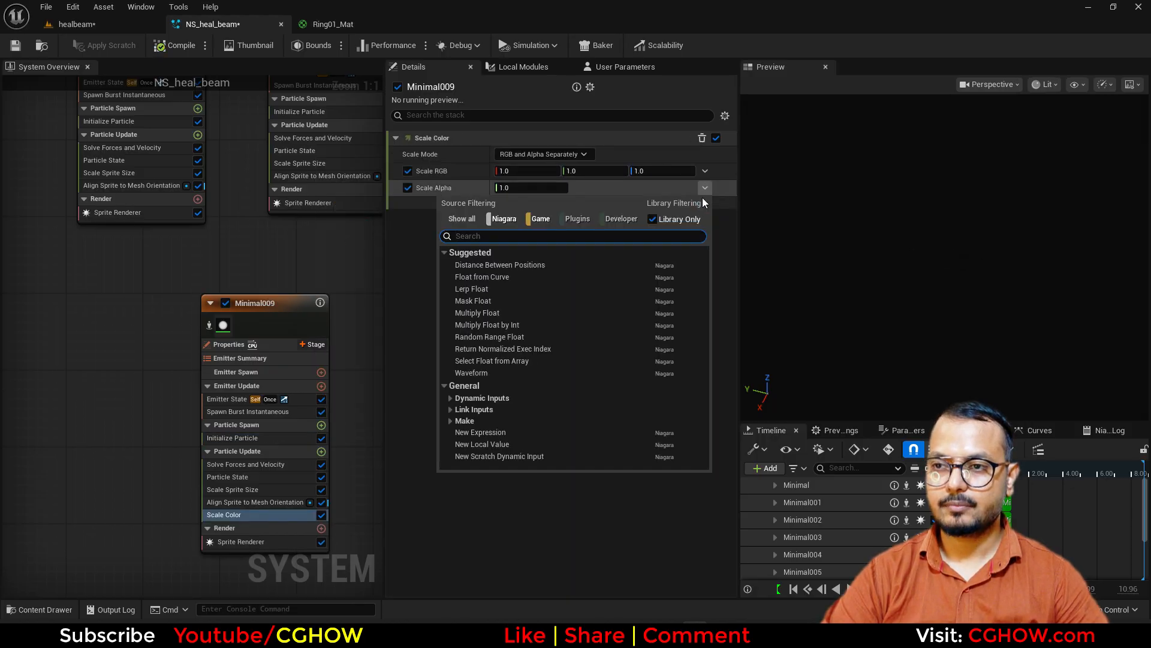
{"action": "left_click", "coordinate": [519, 276]}
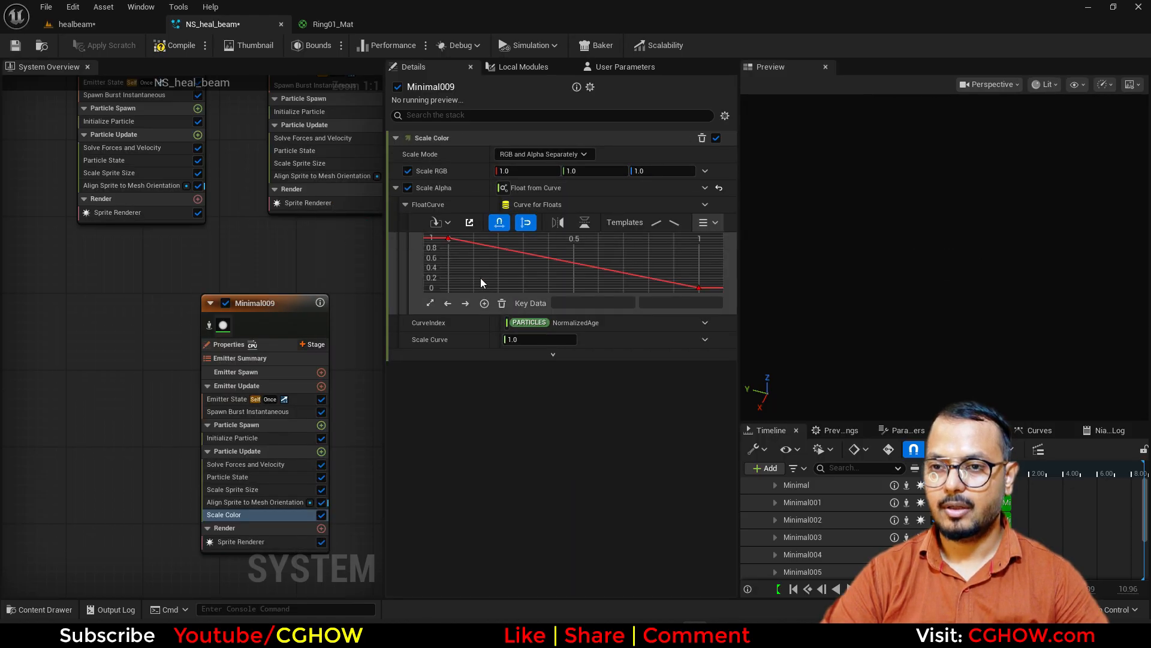
Preview the playing effect in the level and save all modified assets.
{"action": "left_click", "coordinate": [120, 25]}
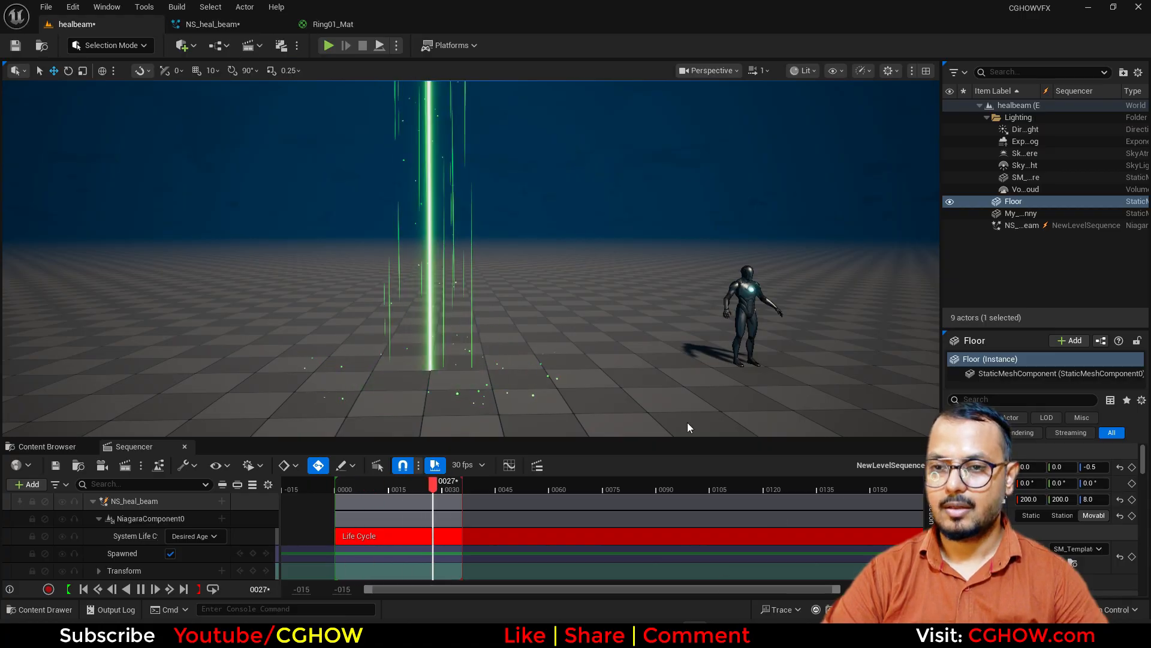
{"action": "key", "text": "ctrl+shift+s"}
{"action": "left_click", "coordinate": [652, 455]}
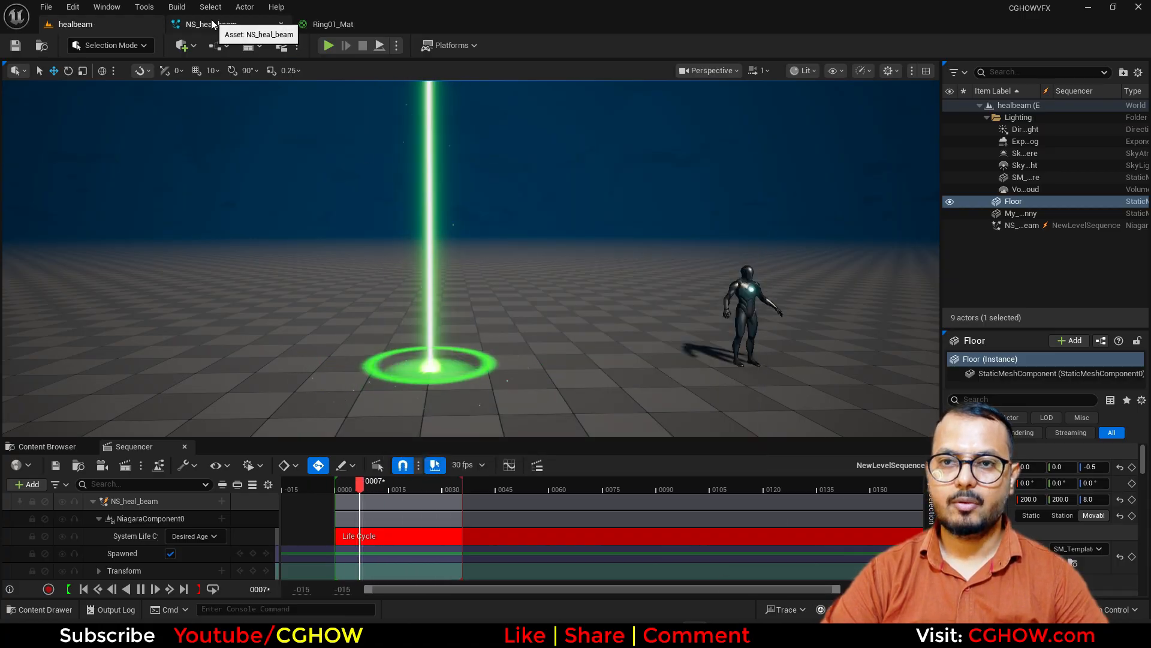
Set the Scale Curve of Minimal002's Scale Sprite Size to 4 and preview the effect in the level.
{"action": "left_click", "coordinate": [211, 24]}
{"action": "scroll", "coordinate": [309, 188], "scroll_direction": "down", "scroll_amount": 5}
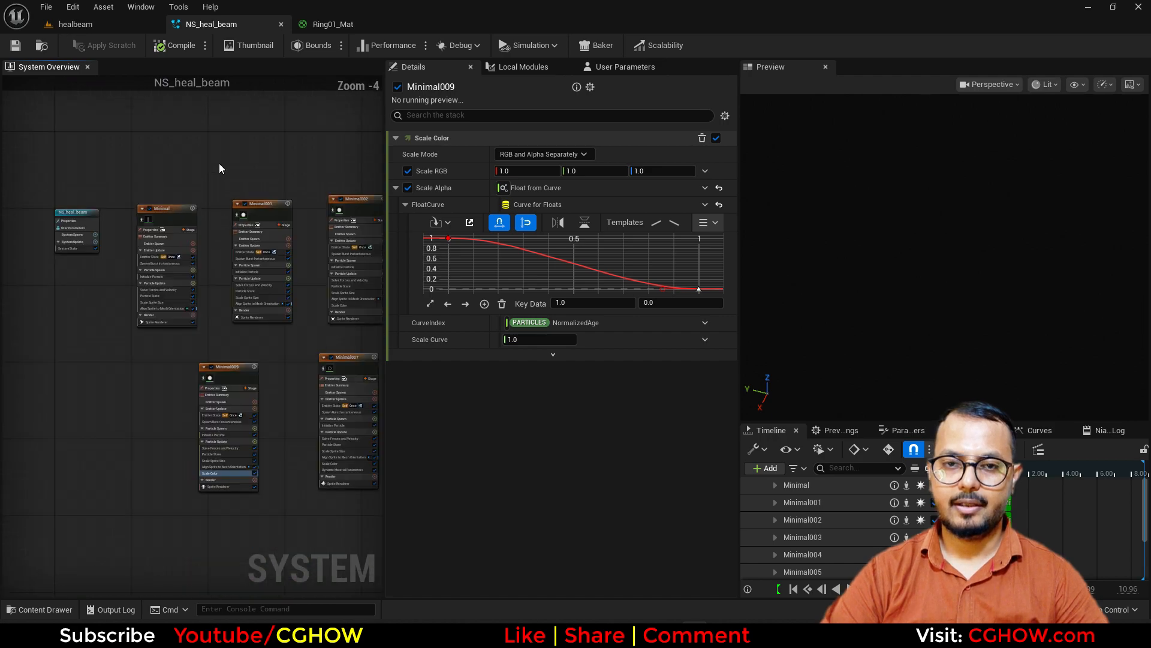
{"action": "scroll", "coordinate": [235, 271], "scroll_direction": "up", "scroll_amount": 5}
{"action": "left_click", "coordinate": [112, 27]}
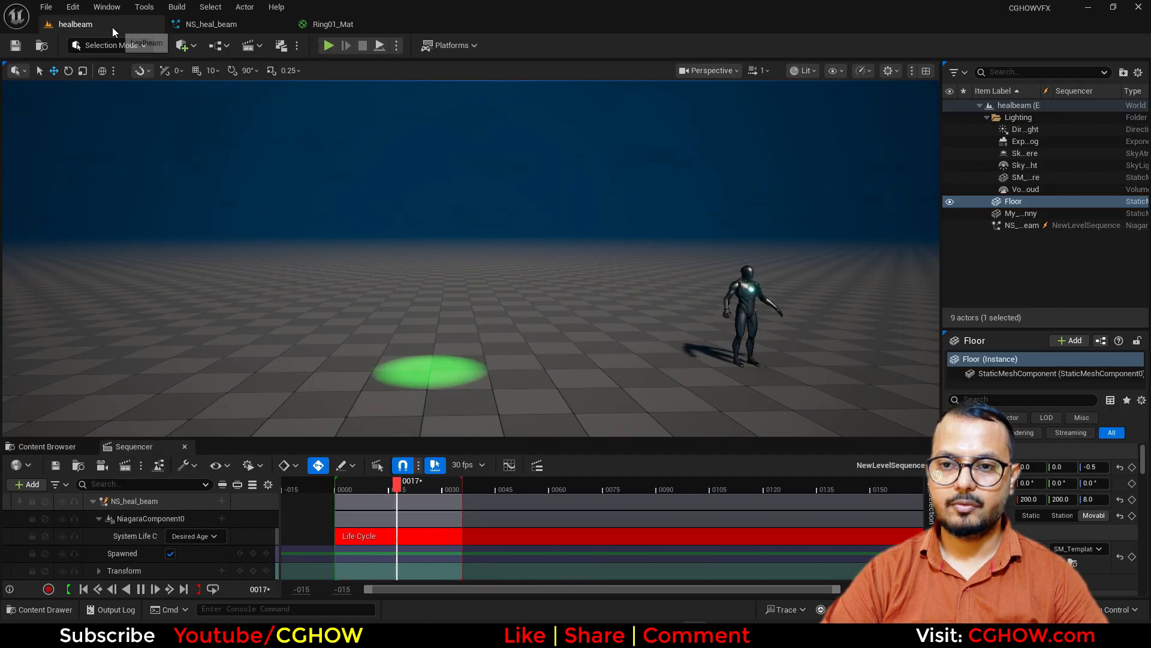
{"action": "left_click", "coordinate": [211, 24]}
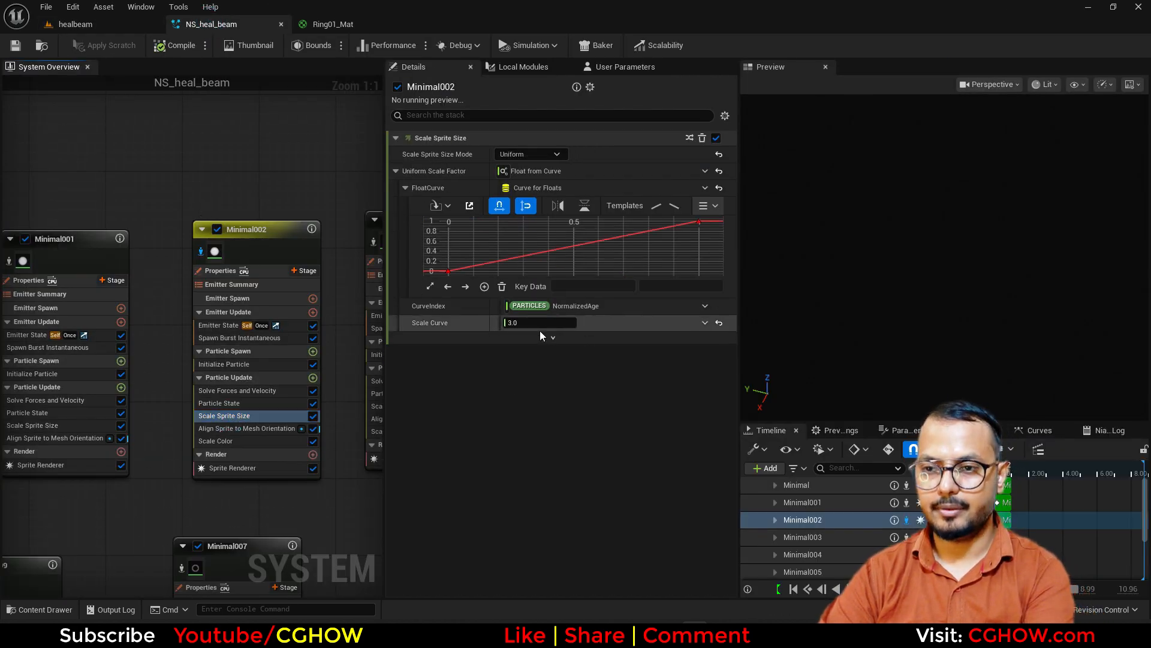
{"action": "left_click", "coordinate": [101, 19]}
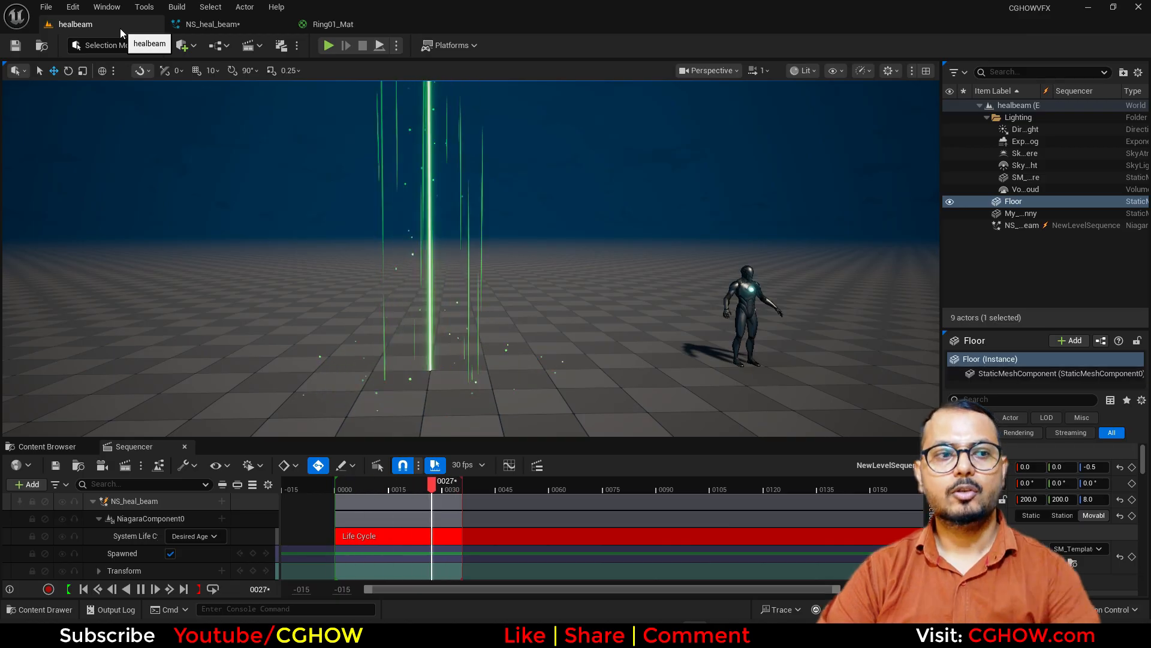
Search the project content for a plus or shape asset, filtering the results to textures.
{"action": "left_click", "coordinate": [24, 445]}
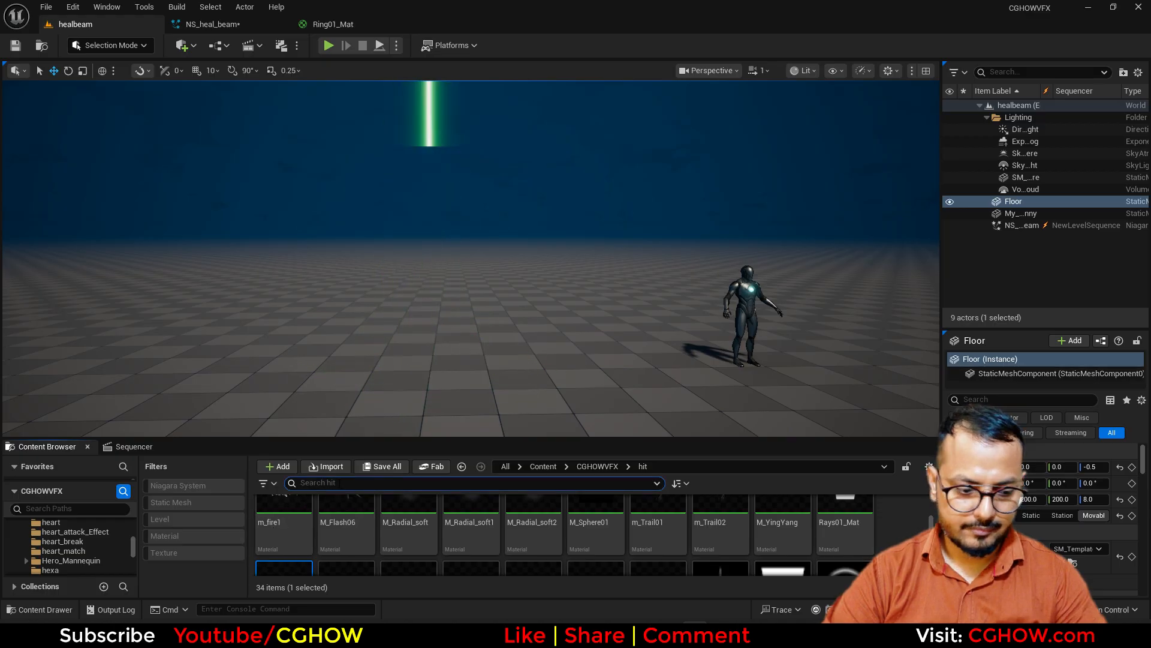
{"action": "type", "text": "plus"}
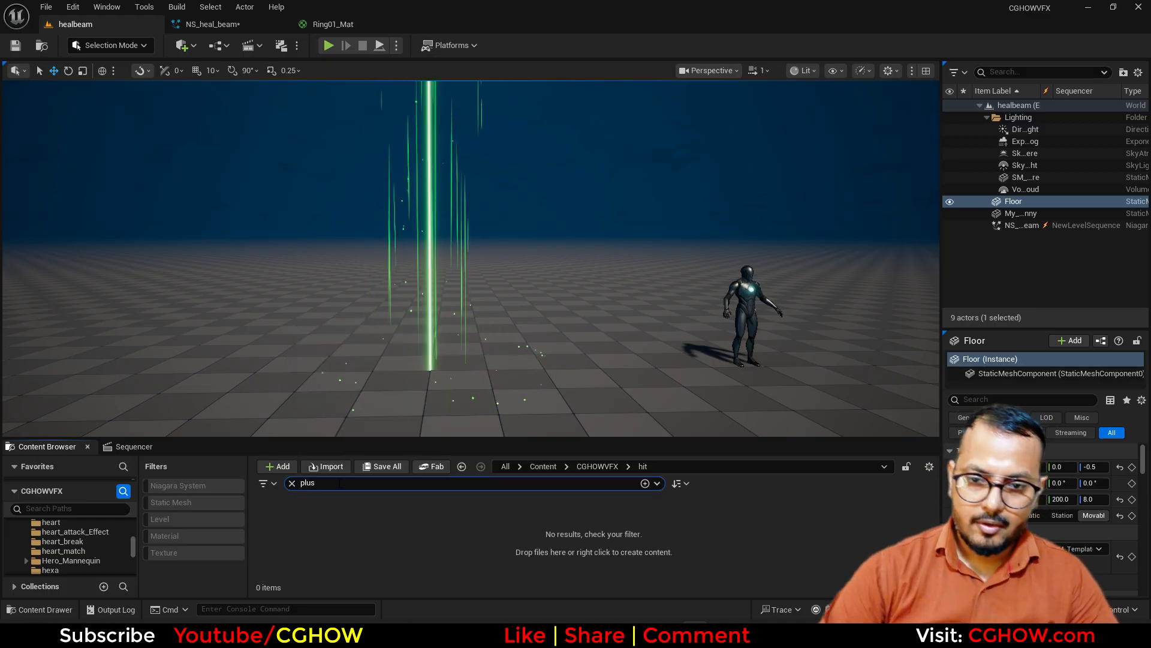
{"action": "left_click", "coordinate": [327, 482]}
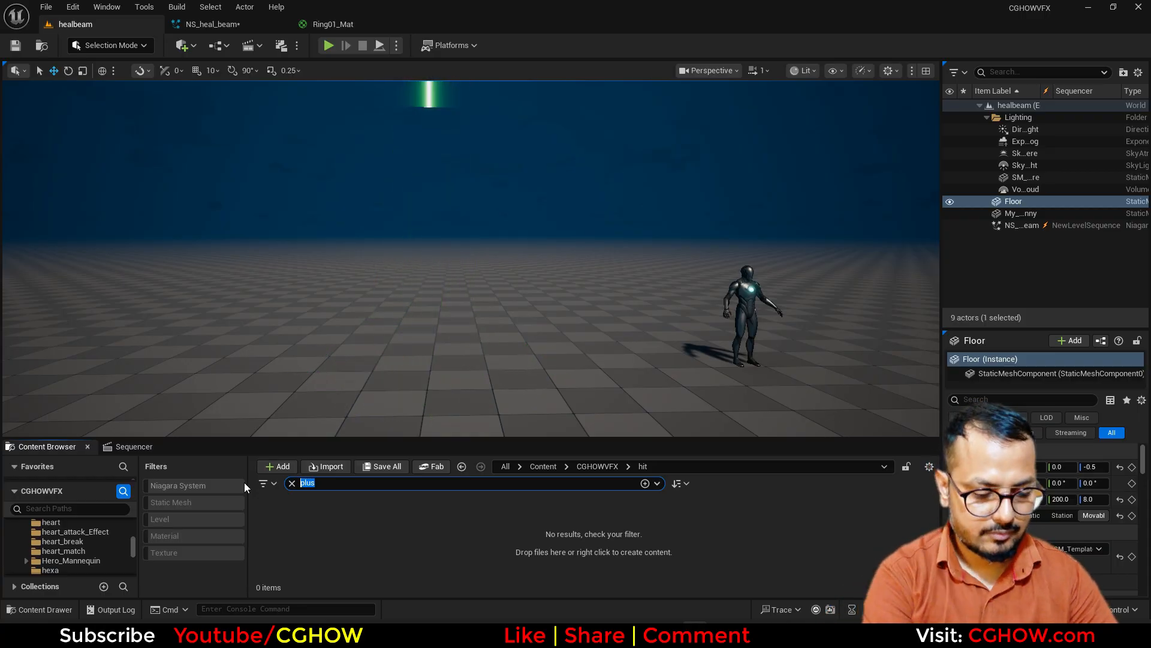
{"action": "type", "text": "shape"}
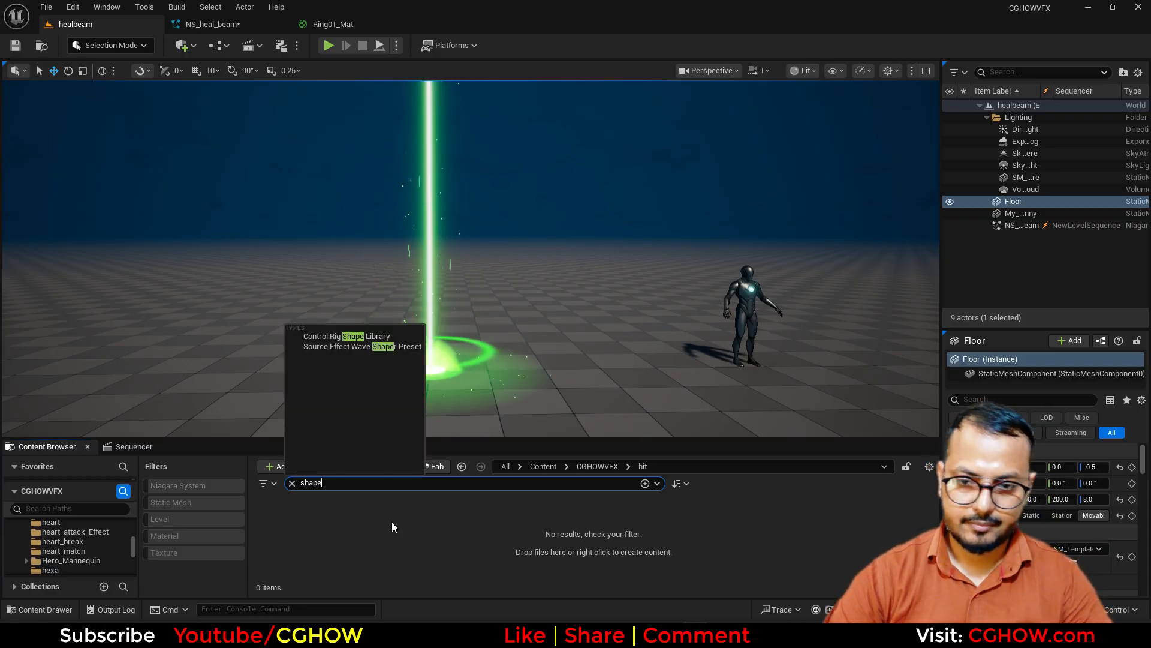
{"action": "left_click", "coordinate": [158, 552]}
{"action": "left_click_drag", "start_coordinate": [134, 552], "coordinate": [137, 491]}
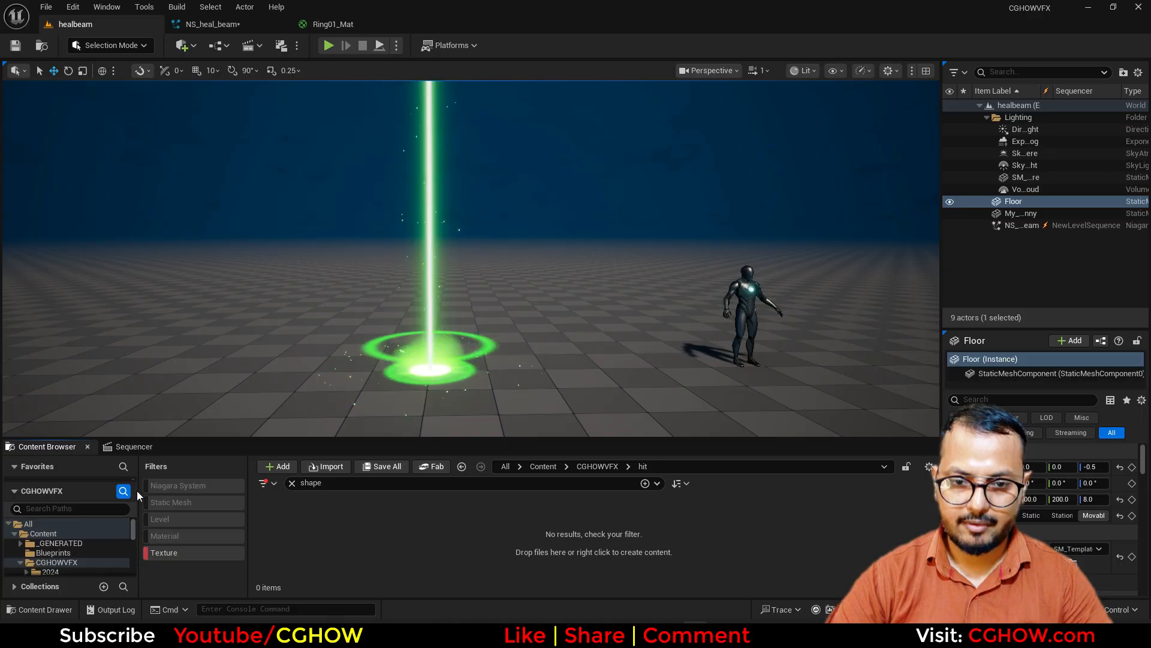
Create a new material named M_plus in the Heal_beam folder alongside the NS_heal_beam system.
{"action": "left_click", "coordinate": [210, 24]}
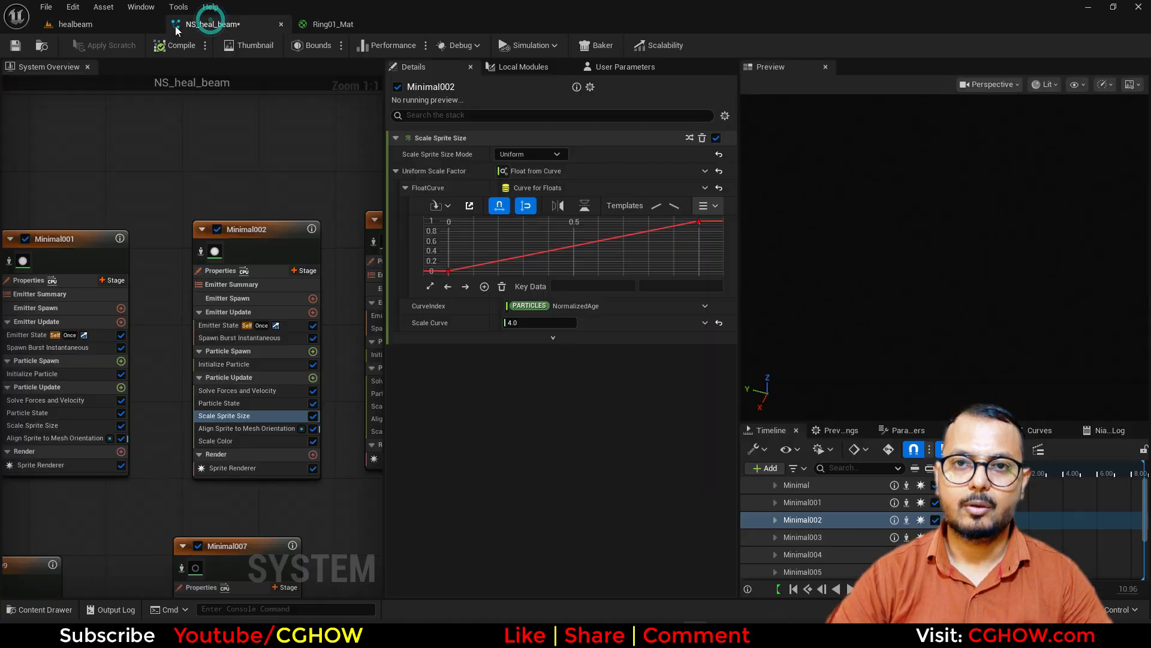
{"action": "left_click", "coordinate": [44, 46]}
{"action": "right_click", "coordinate": [565, 501]}
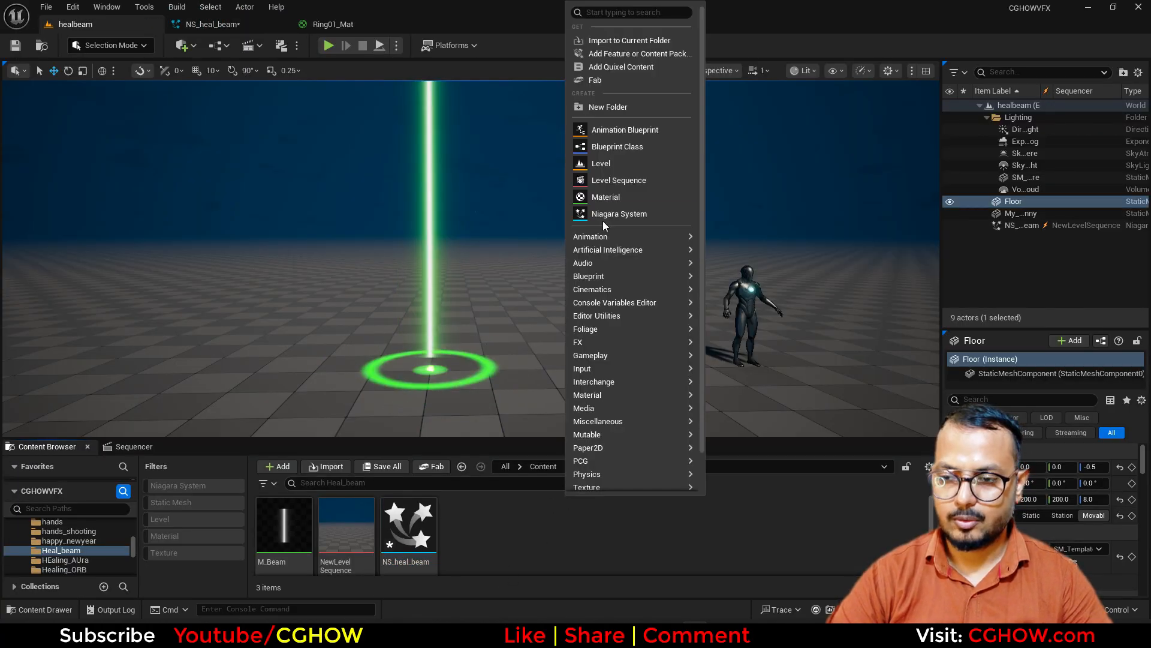
{"action": "left_click", "coordinate": [622, 198]}
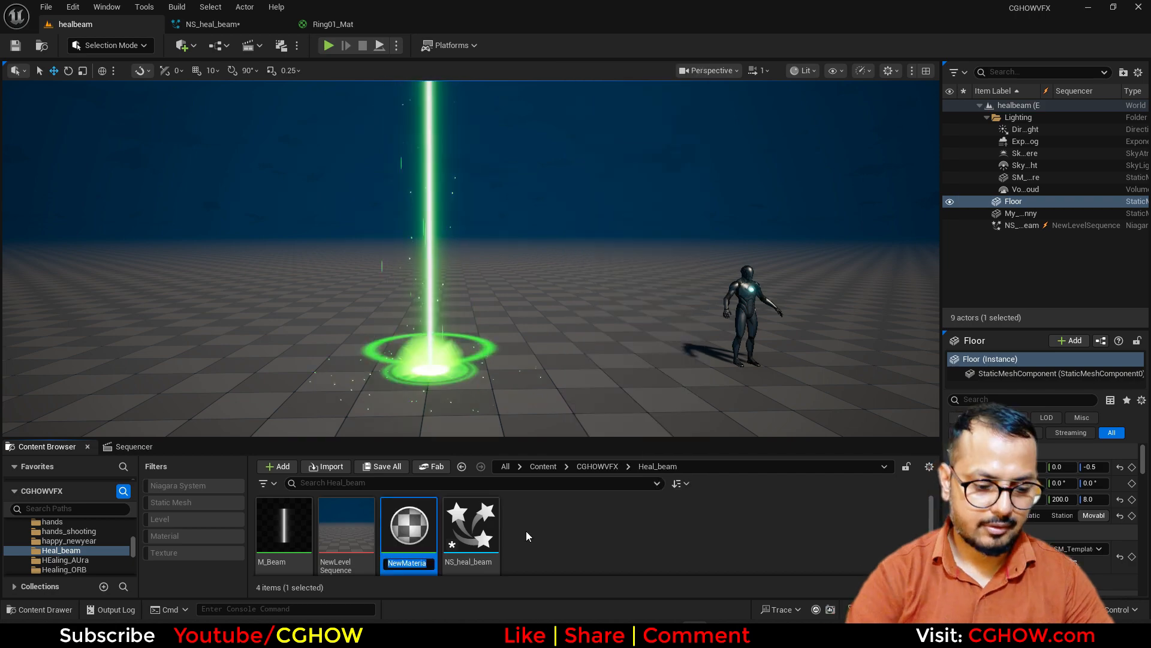
{"action": "type", "text": "M_plu"}
{"action": "type", "text": "s"}
{"action": "key", "text": "Return"}
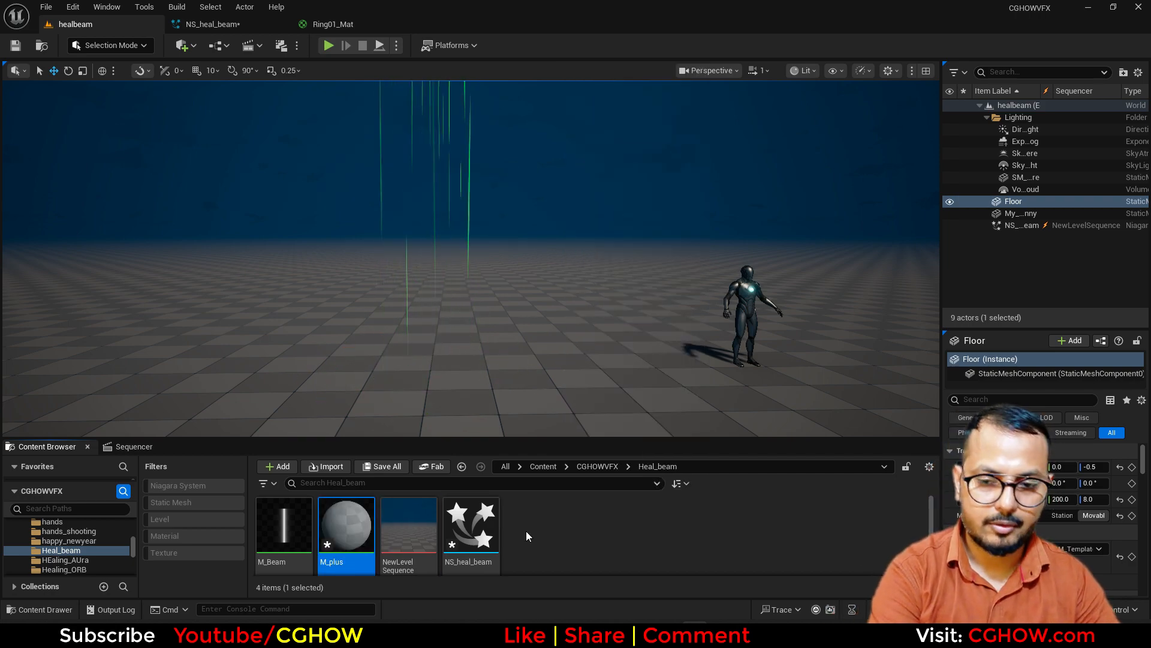
Open the M_plus material for editing and save all modified assets.
{"action": "key", "text": "Return"}
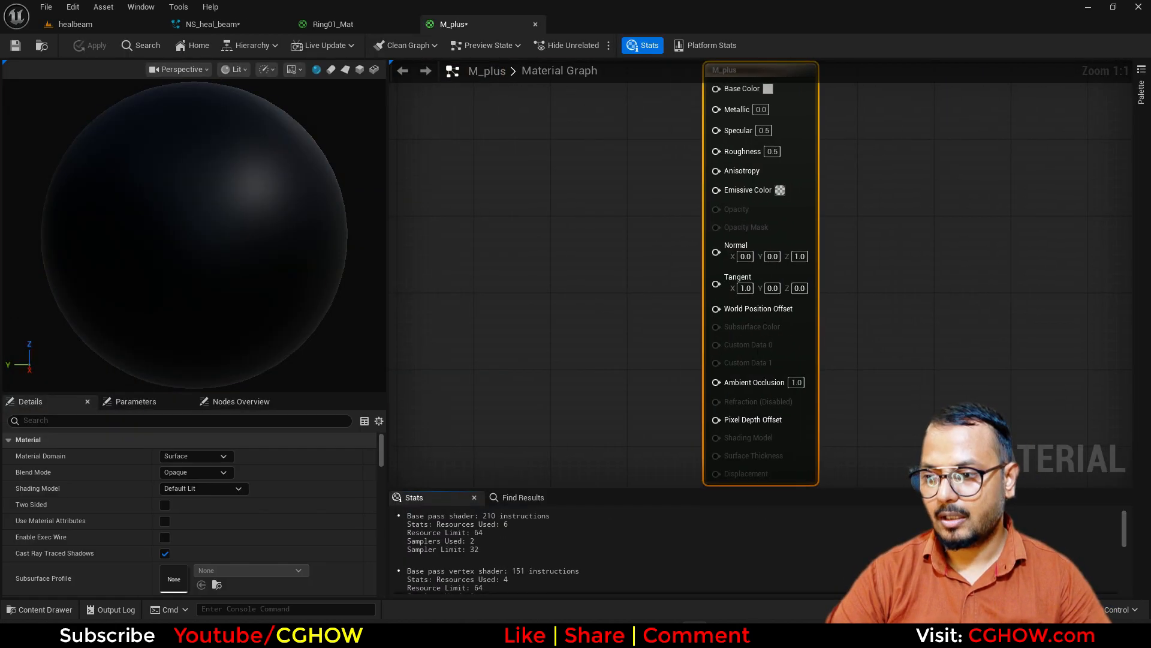
{"action": "key", "text": "ctrl+shift+s"}
{"action": "left_click", "coordinate": [672, 450]}
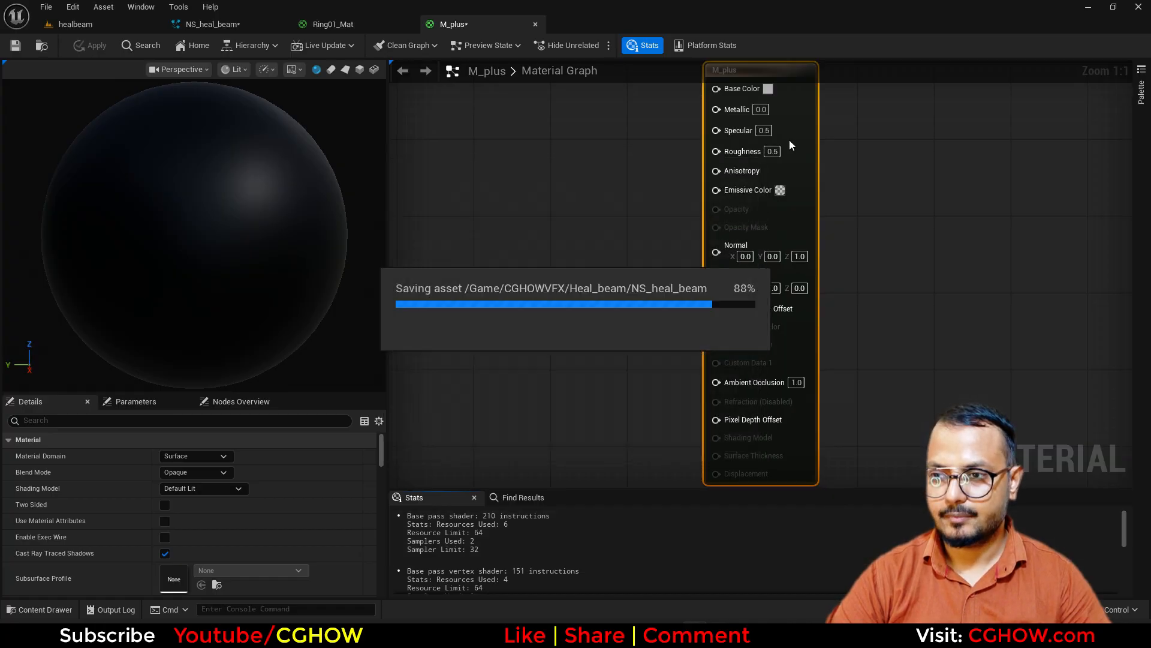
Set M_plus's Blend Mode to Translucent and its Shading Model to Unlit.
{"action": "left_click", "coordinate": [229, 474]}
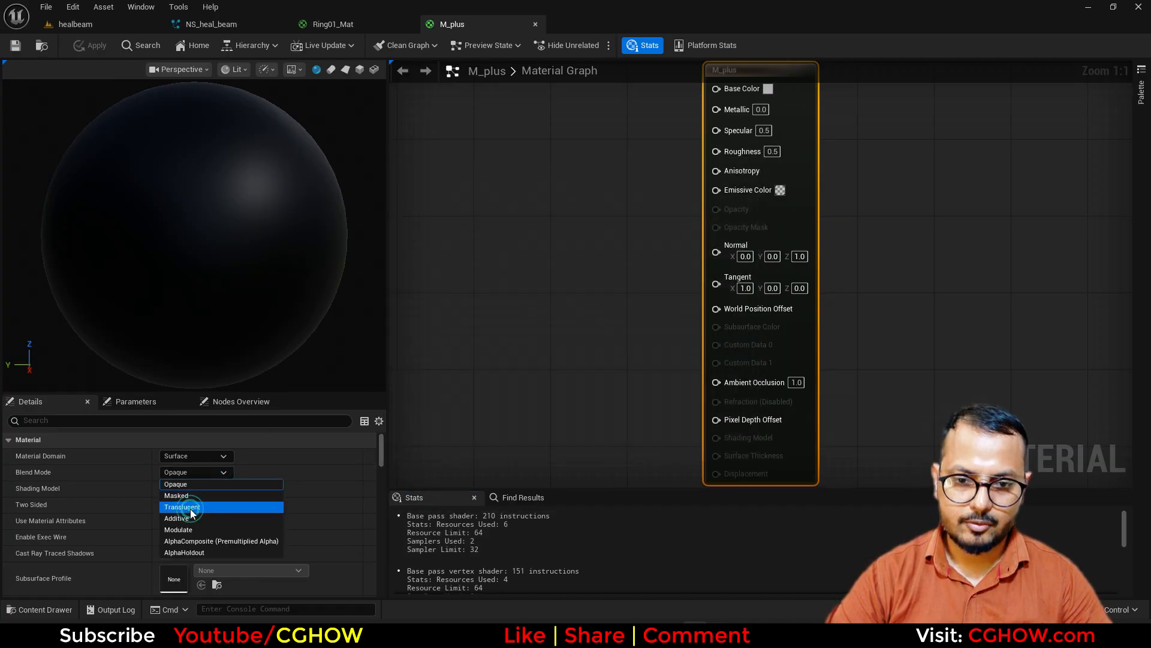
{"action": "left_click", "coordinate": [189, 508]}
{"action": "left_click", "coordinate": [206, 489]}
{"action": "left_click", "coordinate": [172, 339]}
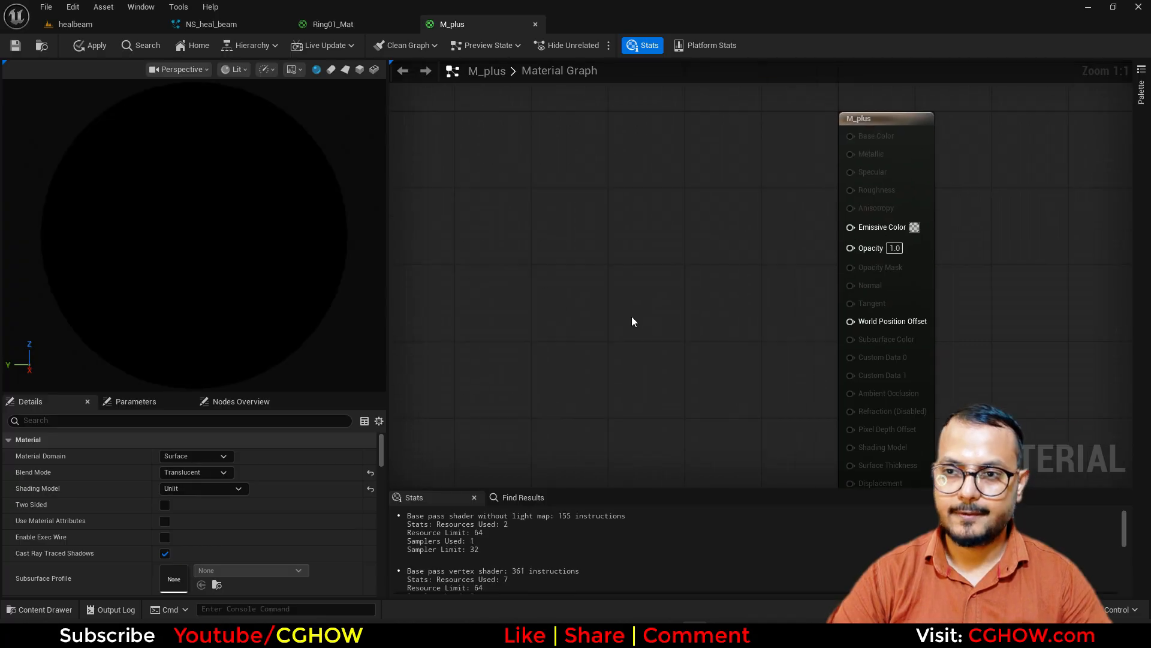
Add a TexCoord node to the M_plus graph and switch the material preview to a plane.
{"action": "left_click", "coordinate": [467, 236]}
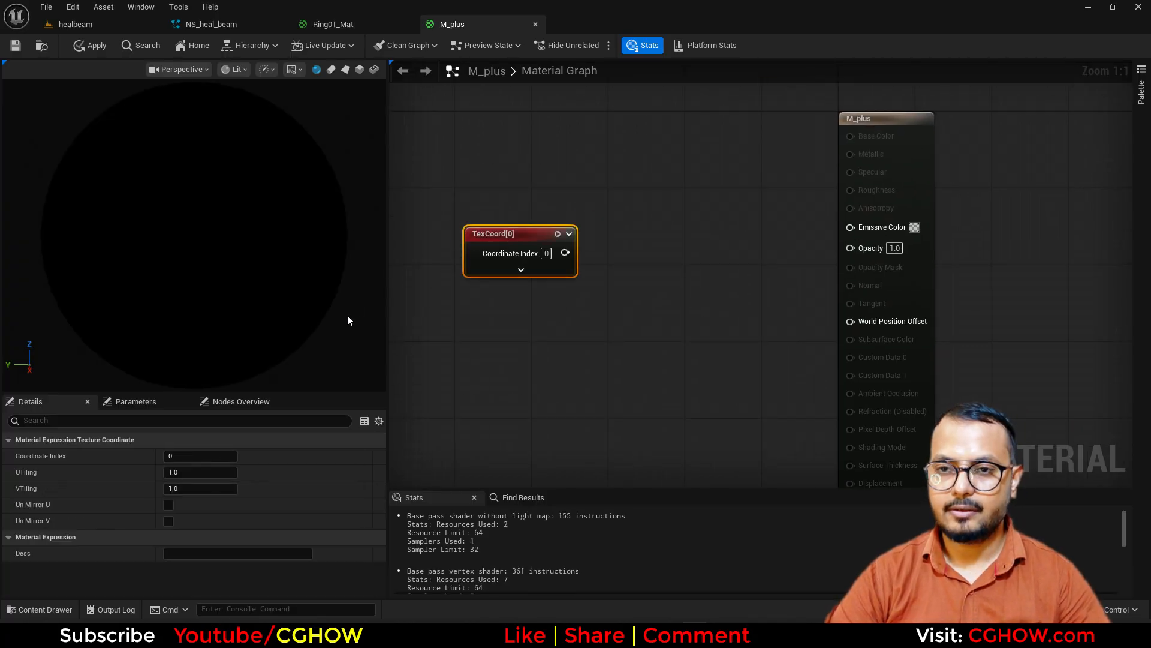
{"action": "left_click", "coordinate": [346, 70]}
{"action": "left_click_drag", "start_coordinate": [183, 278], "coordinate": [178, 249]}
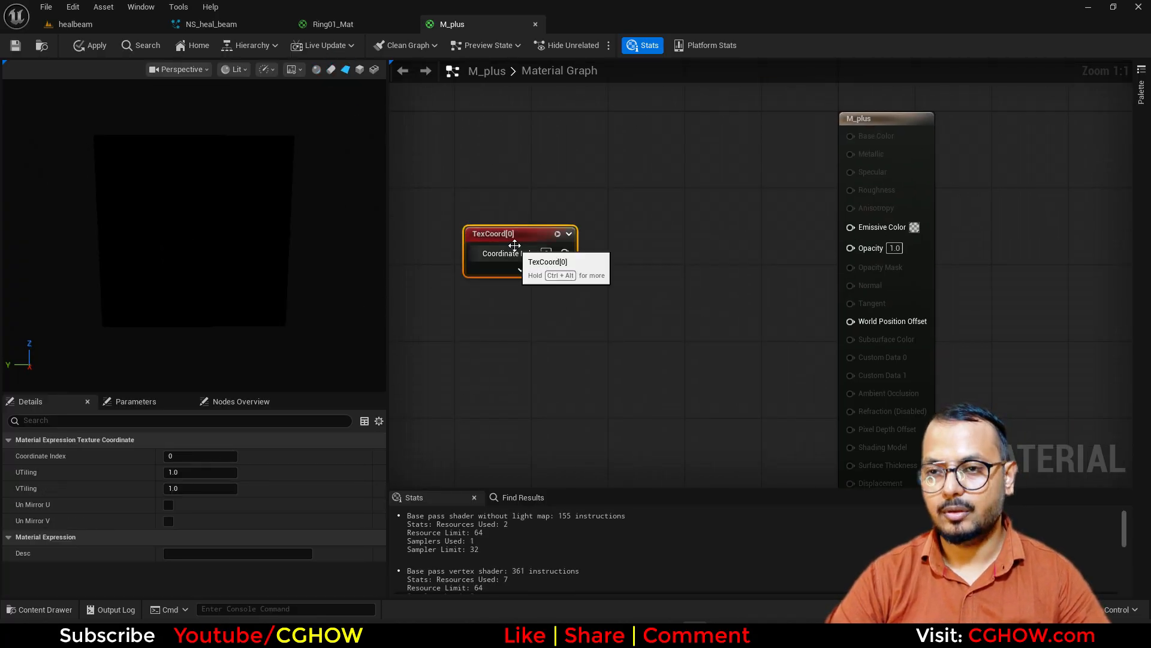
{"action": "left_click_drag", "start_coordinate": [514, 245], "coordinate": [459, 247]}
{"action": "right_click_drag", "start_coordinate": [523, 293], "coordinate": [570, 292]}
Feed the TexCoord output into a new Subtract node with B set to 0.5.
{"action": "left_click_drag", "start_coordinate": [551, 253], "coordinate": [591, 240]}
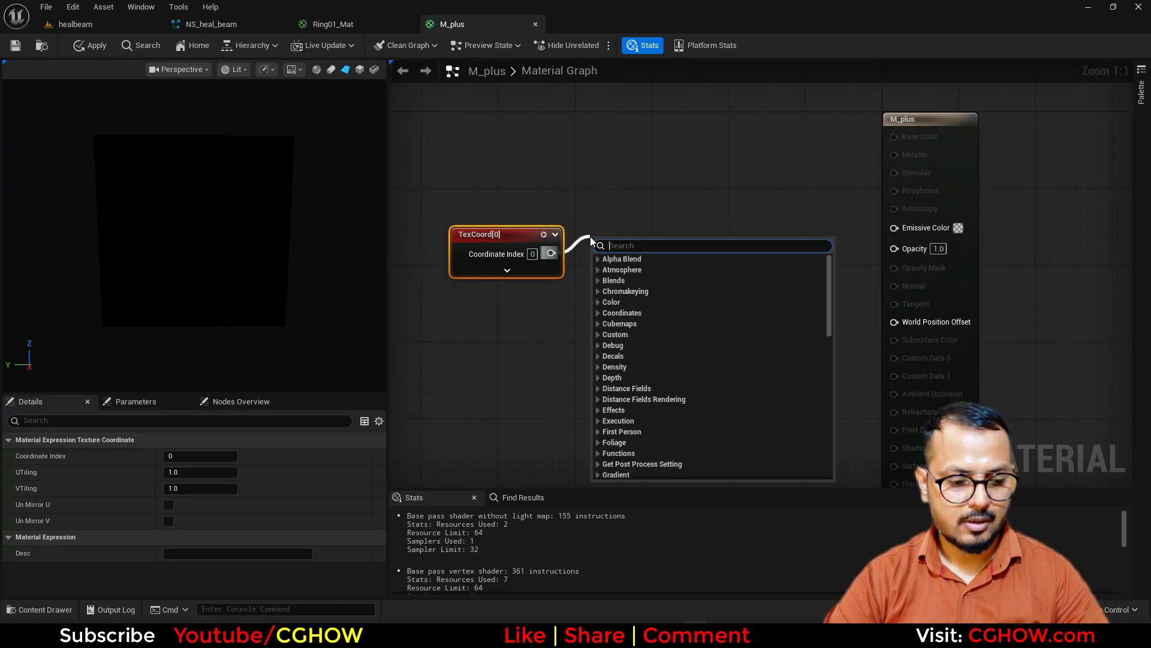
{"action": "type", "text": "sub"}
{"action": "left_click", "coordinate": [627, 272]}
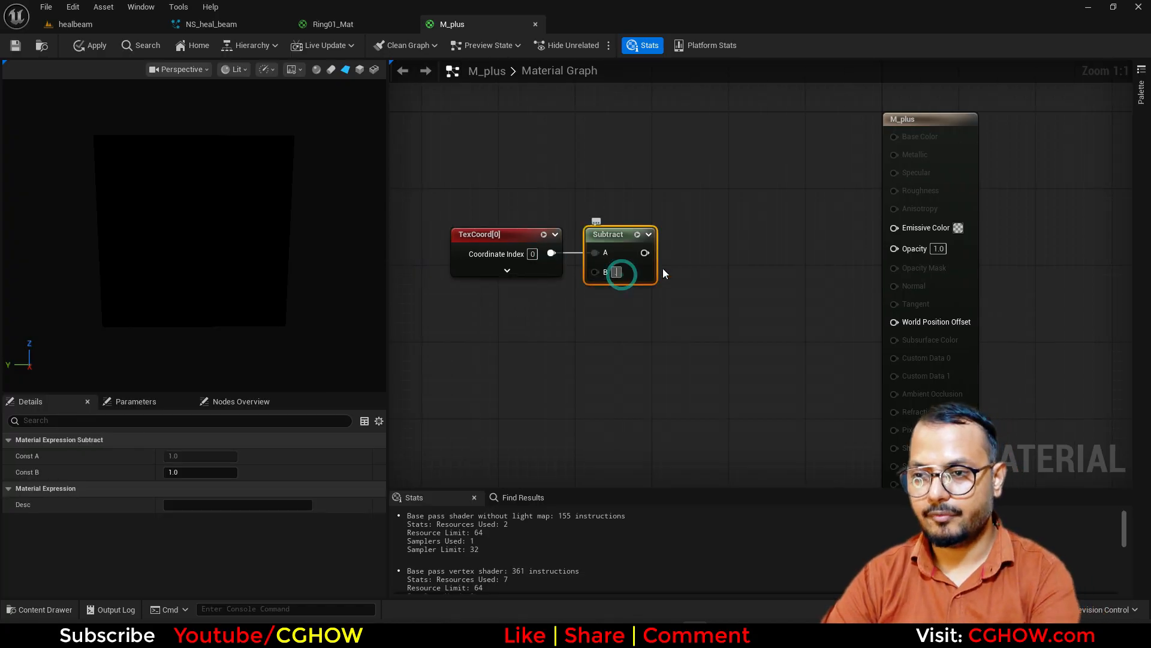
{"action": "type", "text": "0.5"}
{"action": "key", "text": "Return"}
Feed the Subtract output into a new Abs node and move the M_plus result node farther away.
{"action": "right_click_drag", "start_coordinate": [663, 274], "coordinate": [505, 293]}
{"action": "left_click_drag", "start_coordinate": [486, 272], "coordinate": [519, 271]}
{"action": "type", "text": "a"}
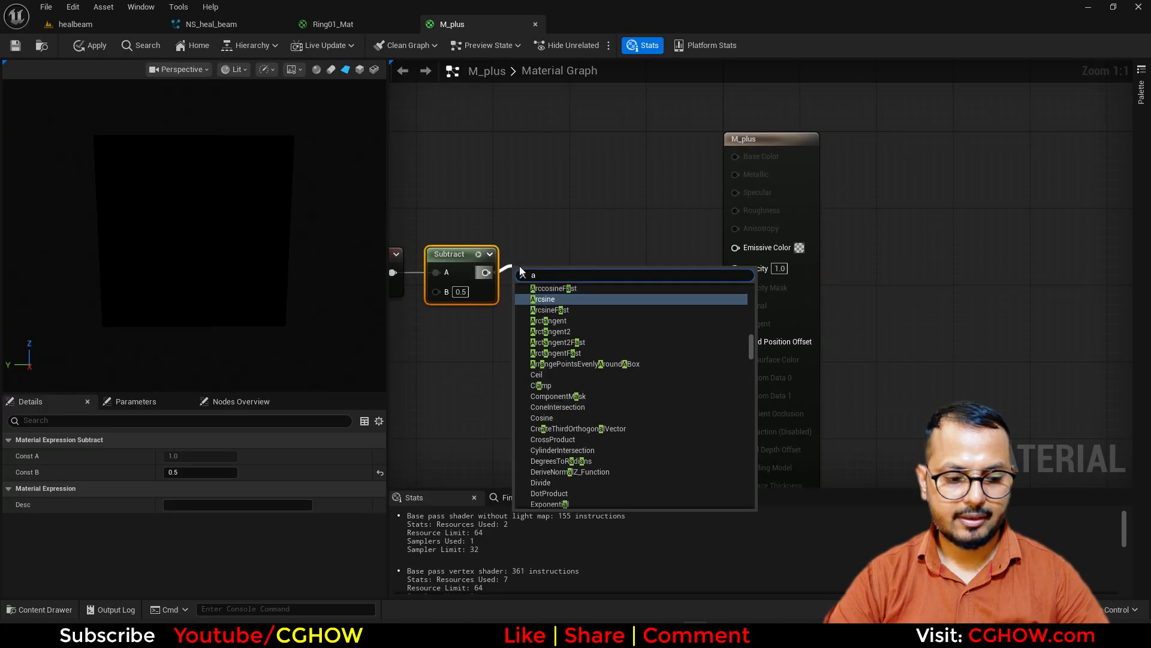
{"action": "type", "text": "b"}
{"action": "key", "text": "Return"}
{"action": "left_click_drag", "start_coordinate": [776, 210], "coordinate": [889, 201]}
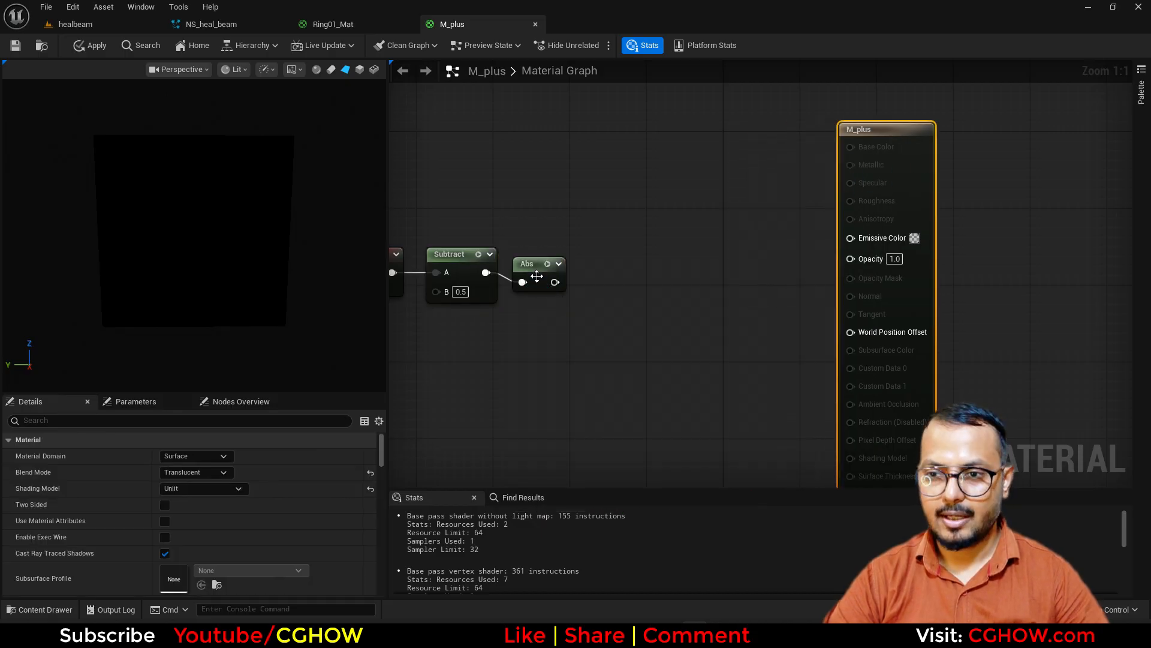
Split the Abs output into separate R and G channels with a BreakOutFloat2Components node.
{"action": "left_click_drag", "start_coordinate": [537, 276], "coordinate": [576, 256]}
{"action": "left_click_drag", "start_coordinate": [593, 263], "coordinate": [616, 257]}
{"action": "type", "text": "break"}
{"action": "left_click", "coordinate": [676, 288]}
{"action": "right_click_drag", "start_coordinate": [672, 330], "coordinate": [474, 338]}
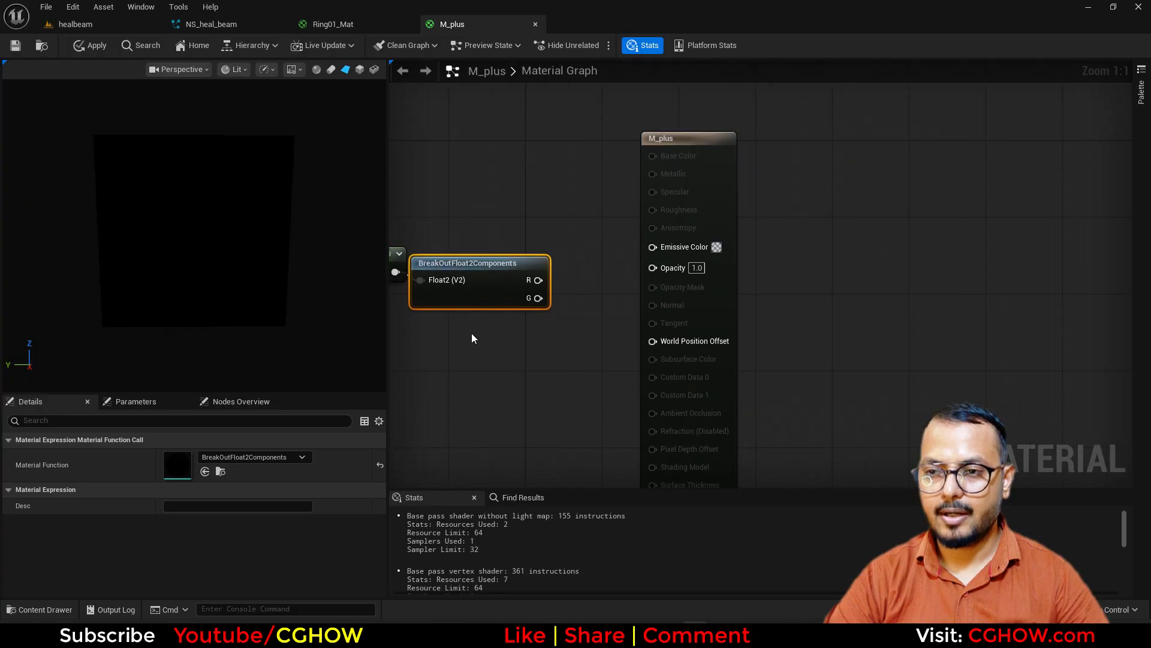
Preview the R and G outputs of BreakOutFloat2Components in turn through a Multiply node.
{"action": "left_click_drag", "start_coordinate": [720, 180], "coordinate": [864, 170]}
{"action": "left_click", "coordinate": [570, 246]}
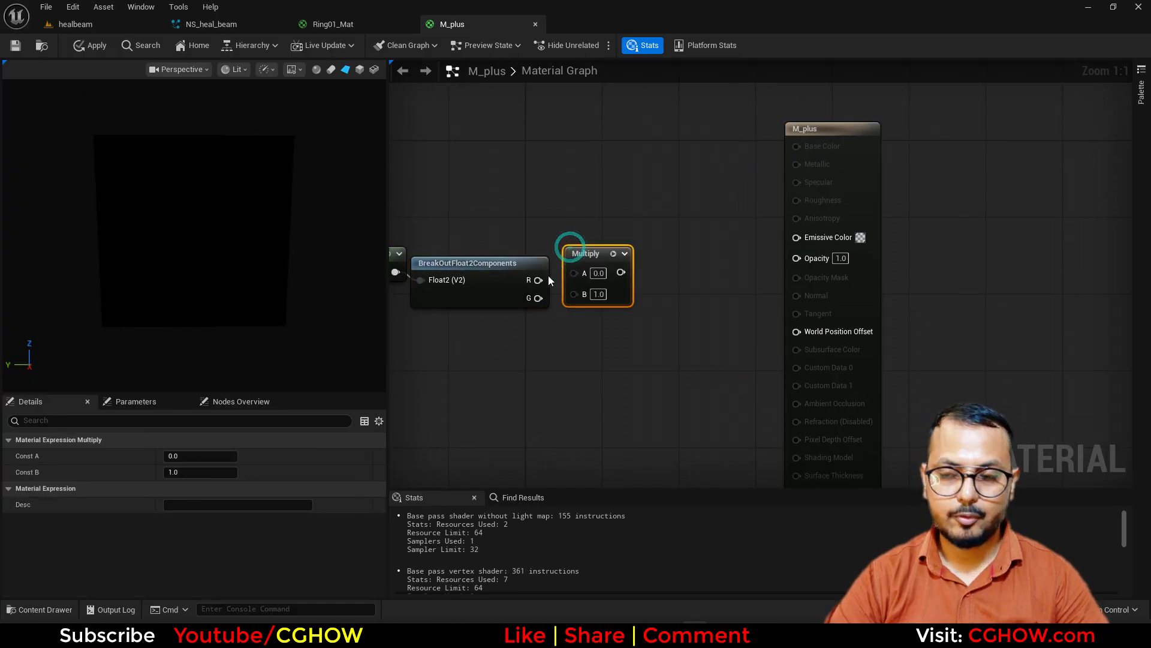
{"action": "left_click_drag", "start_coordinate": [579, 274], "coordinate": [579, 273]}
{"action": "left_click", "coordinate": [612, 253]}
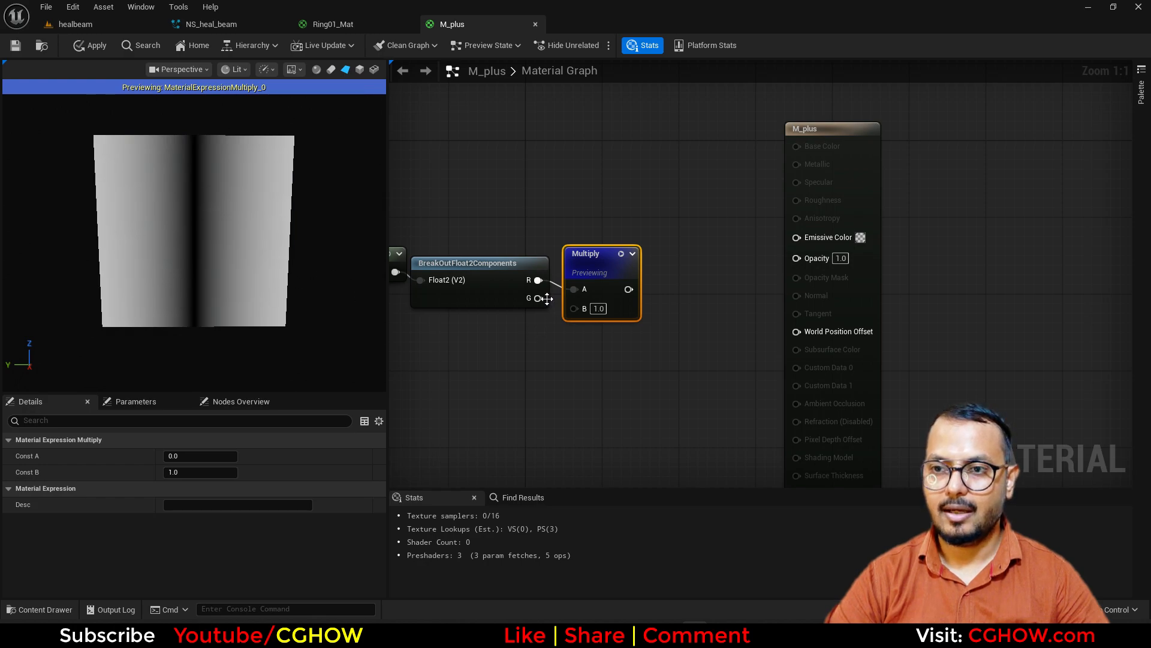
{"action": "left_click_drag", "start_coordinate": [566, 289], "coordinate": [649, 149]}
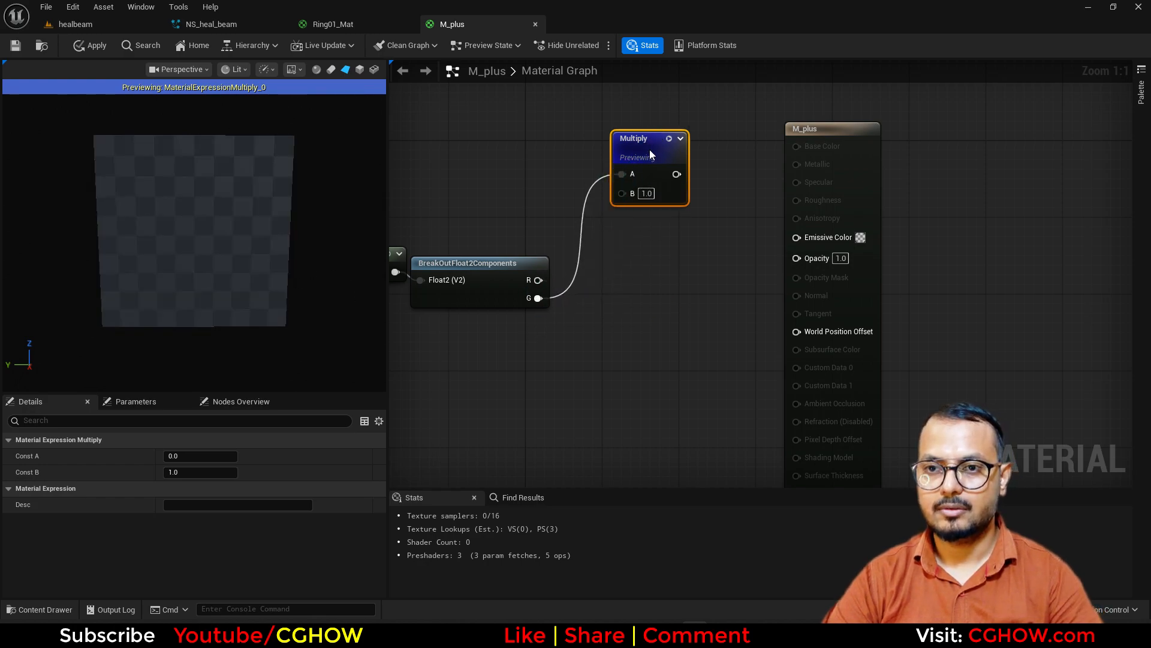
Add a Min node with R wired to A and G to B, and preview its result.
{"action": "right_click", "coordinate": [613, 286]}
{"action": "type", "text": "mi"}
{"action": "left_click", "coordinate": [637, 320]}
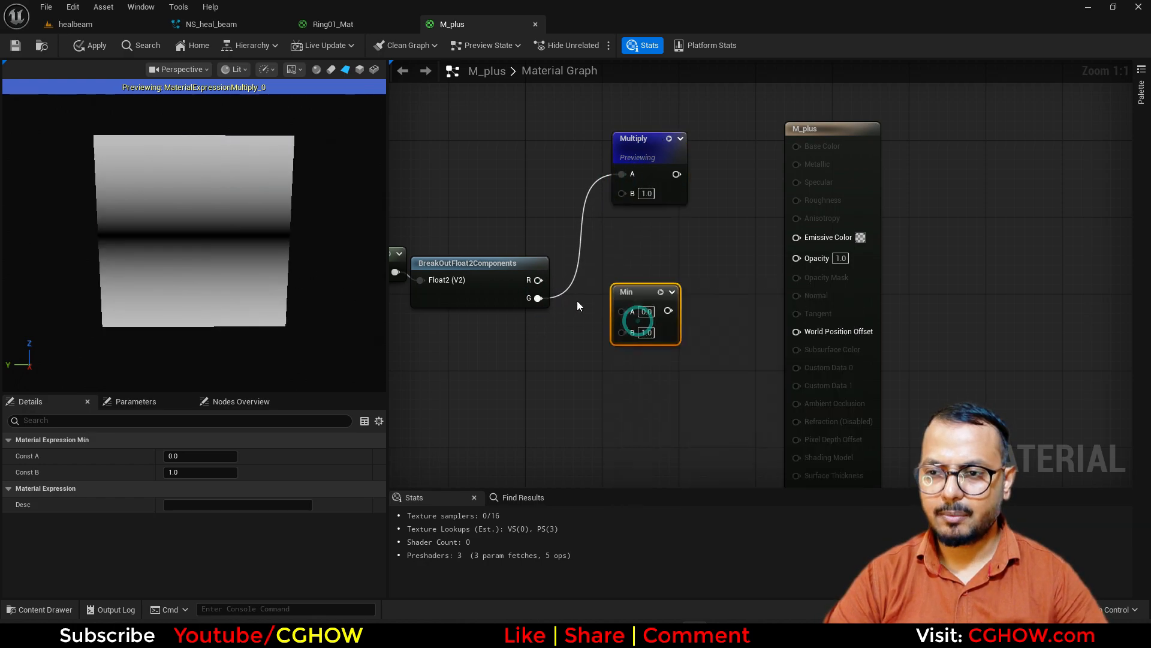
{"action": "left_click_drag", "start_coordinate": [631, 313], "coordinate": [537, 299]}
{"action": "left_click", "coordinate": [646, 292]}
{"action": "left_click_drag", "start_coordinate": [640, 292], "coordinate": [649, 263]}
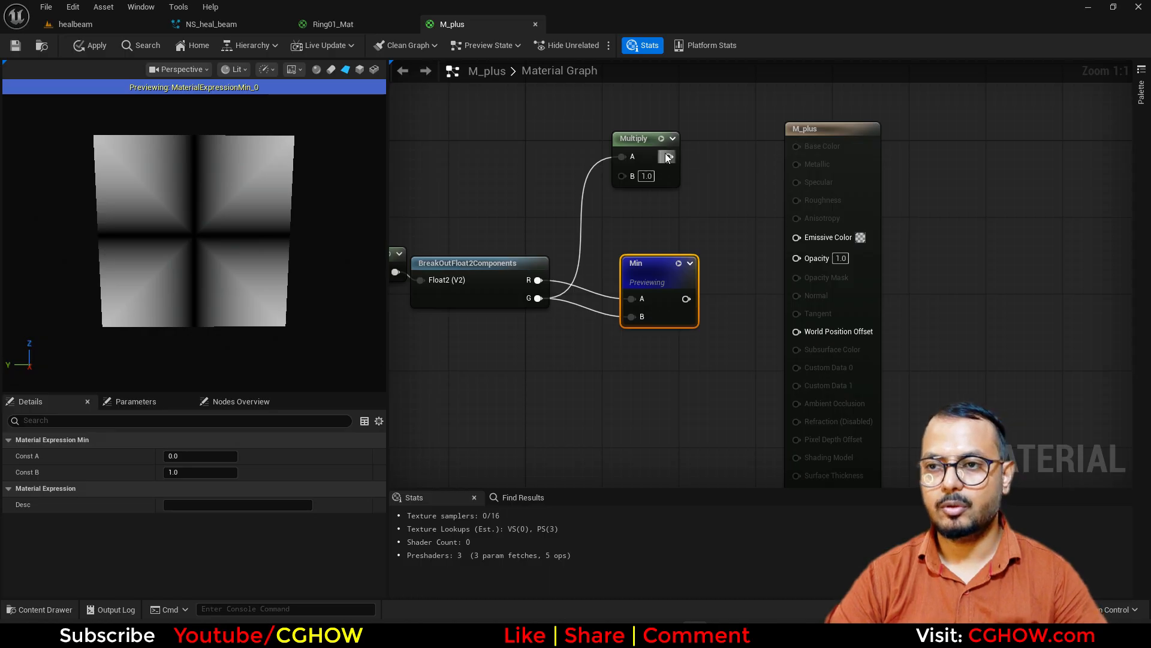
Feed the Min output into a new 1-x node, making room before the M_plus result node.
{"action": "left_click_drag", "start_coordinate": [865, 174], "coordinate": [1000, 165]}
{"action": "right_click_drag", "start_coordinate": [764, 316], "coordinate": [679, 339]}
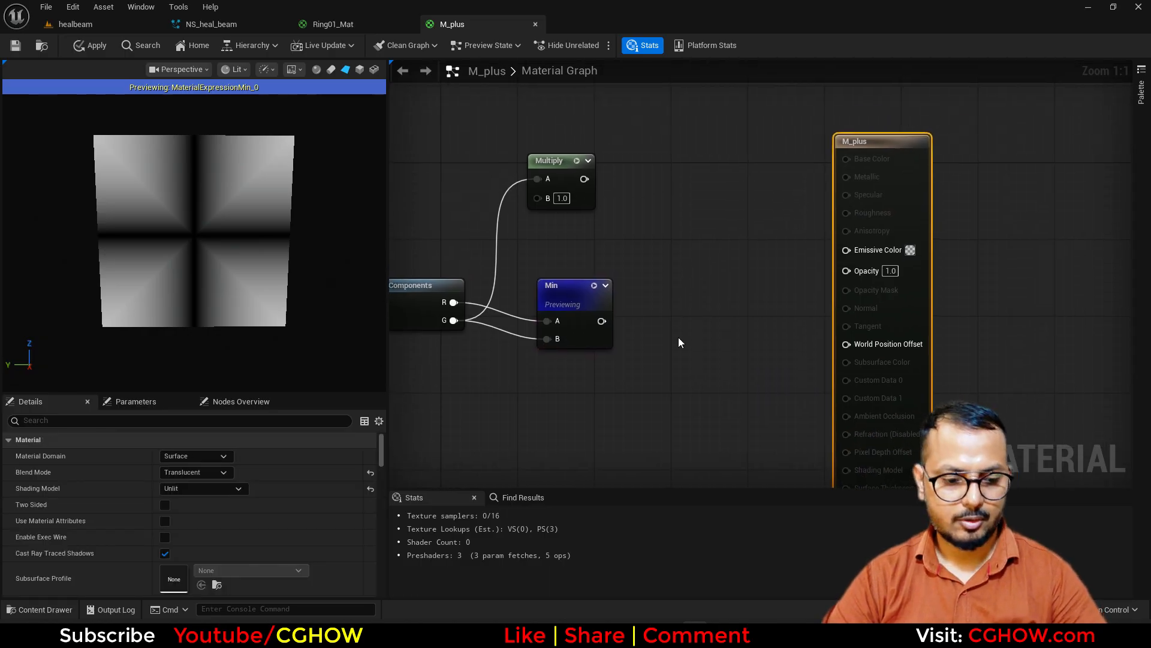
{"action": "key", "text": "o"}
{"action": "left_click", "coordinate": [651, 300]}
{"action": "left_click_drag", "start_coordinate": [602, 321], "coordinate": [652, 322]}
Add a Step node with the 1-x output wired to its Y input, and preview its result.
{"action": "right_click", "coordinate": [725, 269]}
{"action": "type", "text": "ste"}
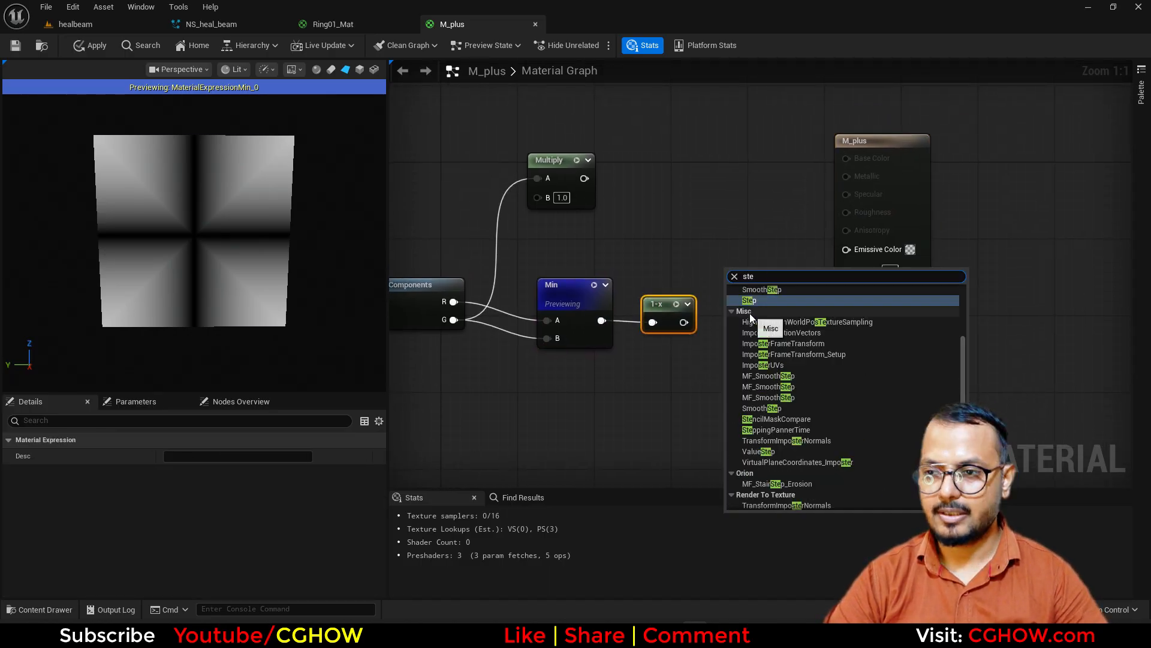
{"action": "left_click", "coordinate": [750, 301]}
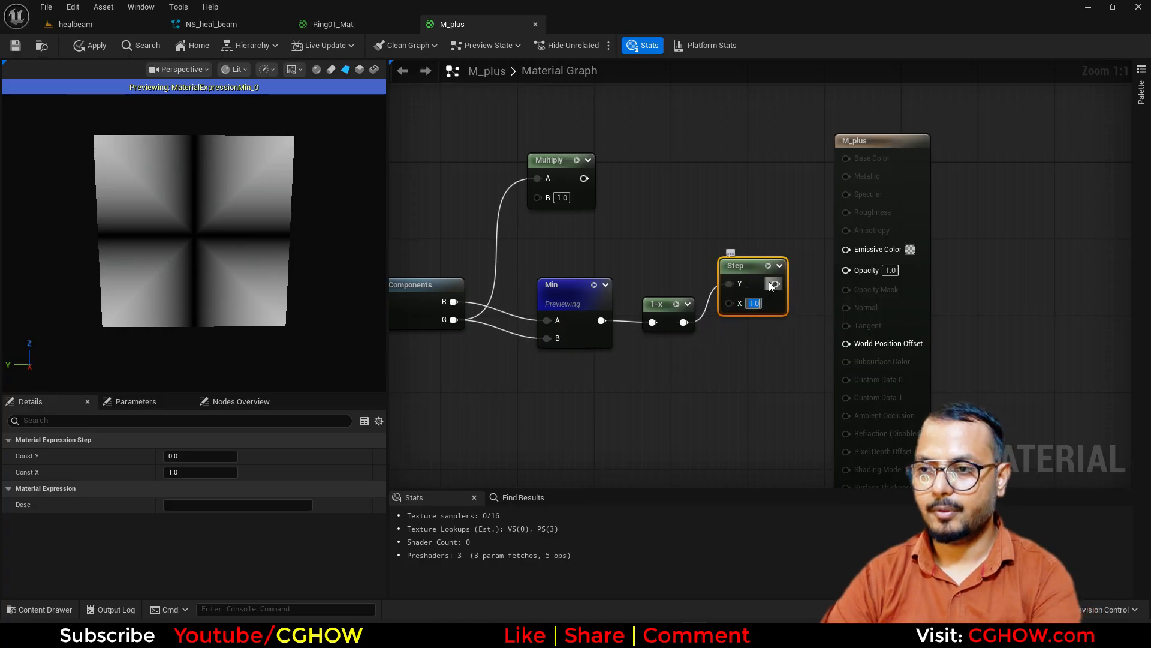
{"action": "left_click", "coordinate": [768, 266]}
Try 0.5, 0.1 and 0.9 as the Step node's X value.
{"action": "left_click_drag", "start_coordinate": [559, 160], "coordinate": [549, 142]}
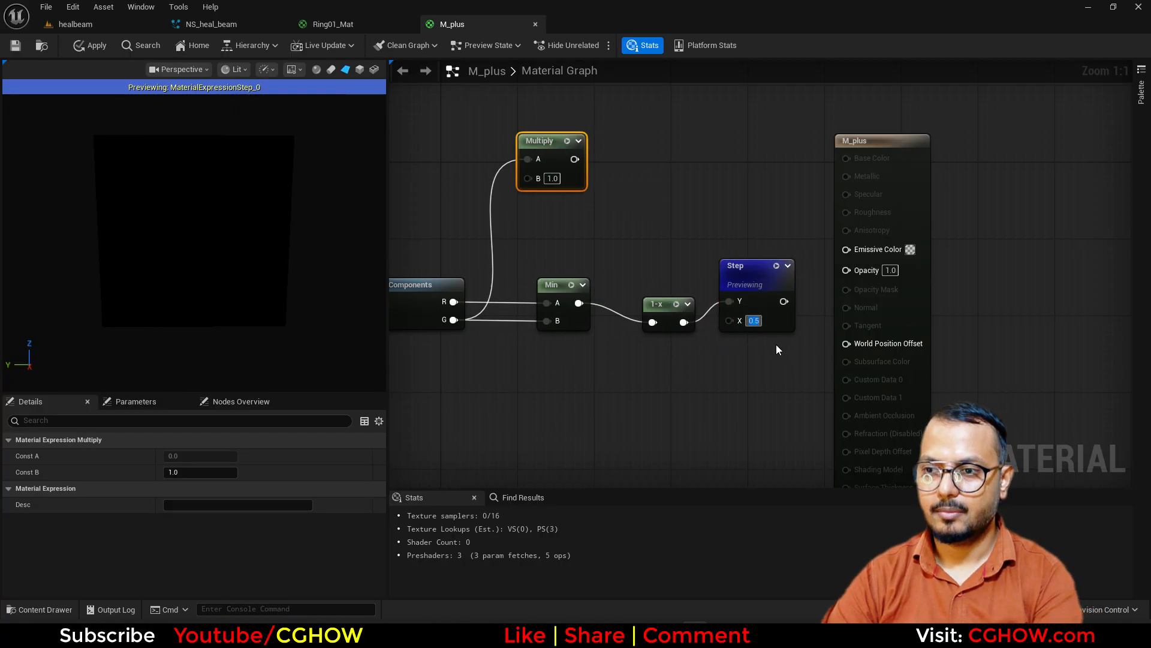
{"action": "left_click_drag", "start_coordinate": [660, 305], "coordinate": [622, 295]}
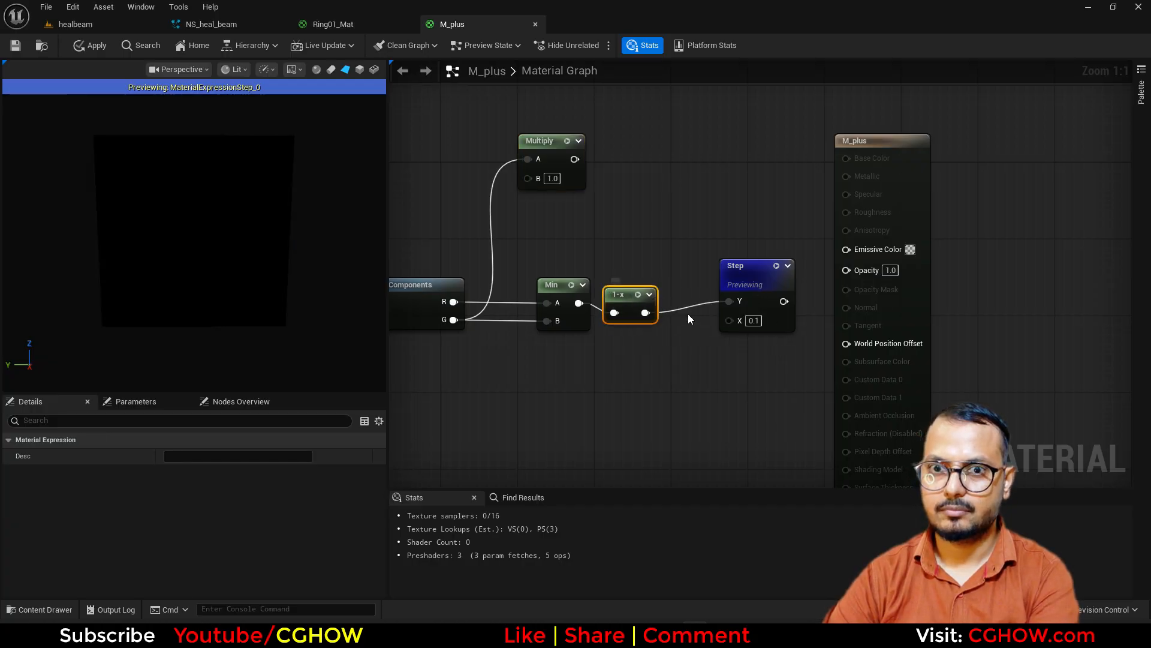
{"action": "type", "text": "0.9"}
{"action": "key", "text": "Return"}
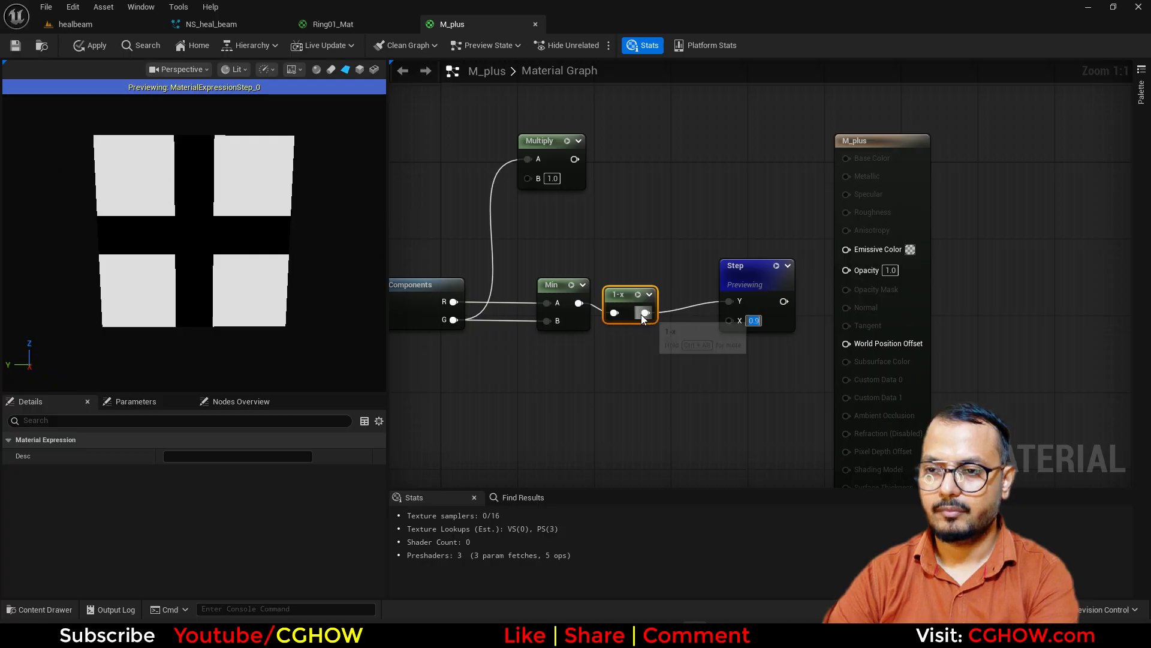
Wire the Min output directly into the Step node's Y input and set X to 0.1.
{"action": "left_click_drag", "start_coordinate": [761, 293], "coordinate": [723, 294]}
{"action": "left_click_drag", "start_coordinate": [579, 303], "coordinate": [691, 301]}
{"action": "left_click_drag", "start_coordinate": [618, 294], "coordinate": [624, 377]}
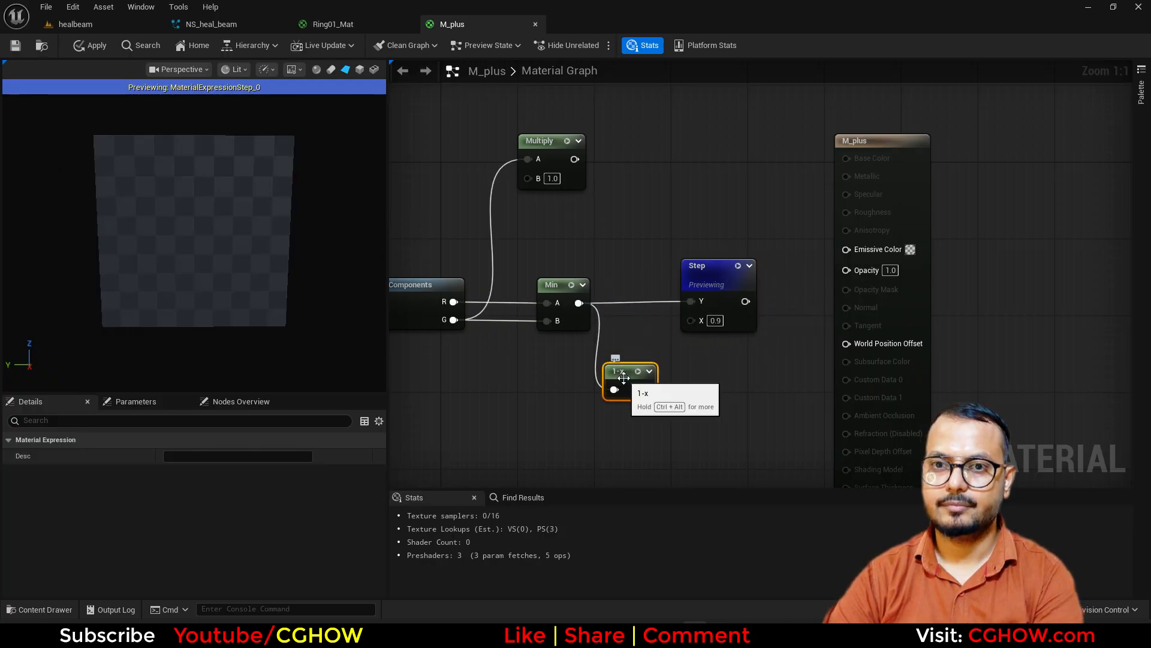
{"action": "left_click", "coordinate": [716, 321]}
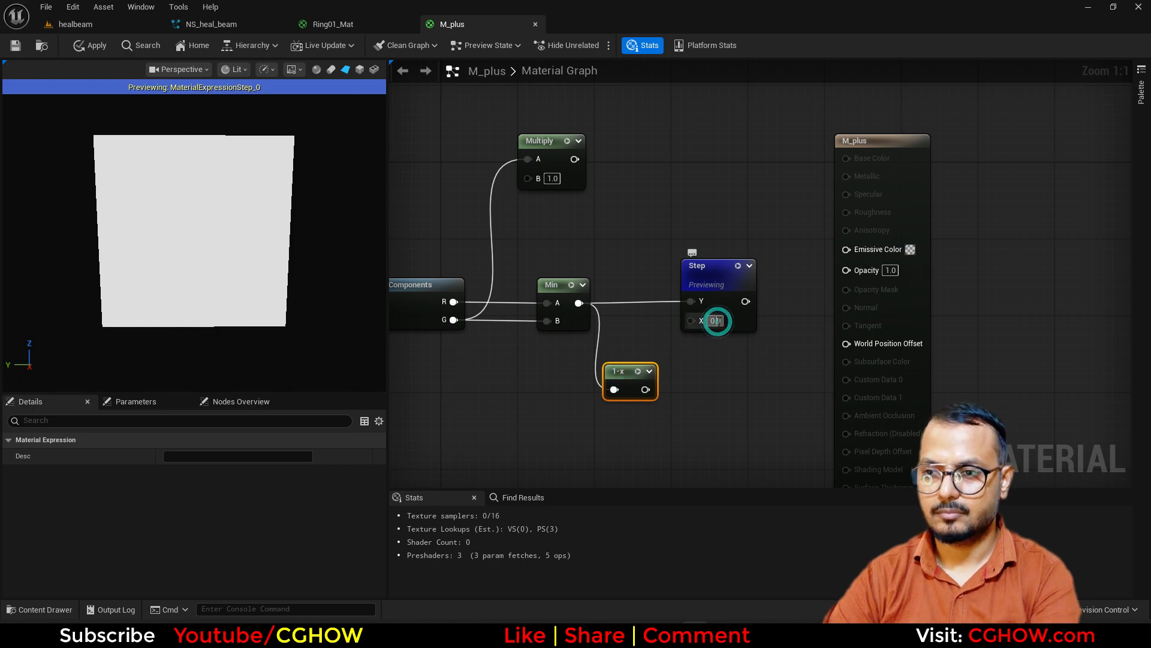
{"action": "type", "text": "0.1"}
{"action": "key", "text": "Return"}
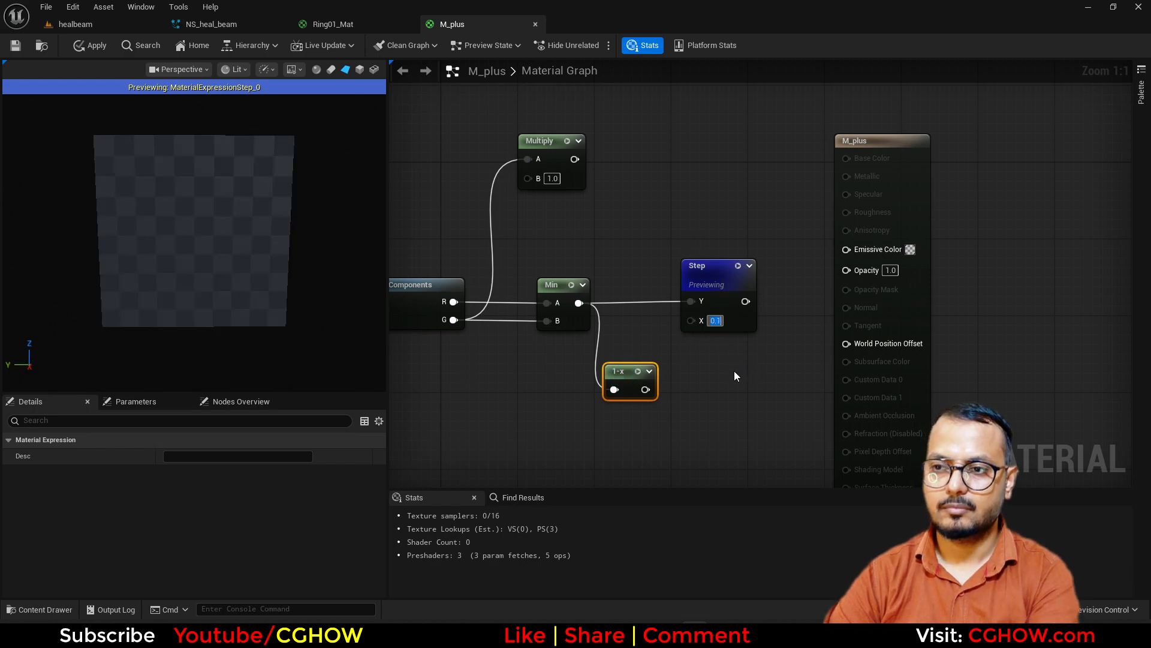
Delete the unused 1-x and Multiply nodes from the M_plus graph.
{"action": "left_click", "coordinate": [635, 381]}
{"action": "key", "text": "Delete"}
{"action": "left_click", "coordinate": [553, 150]}
{"action": "key", "text": "Delete"}
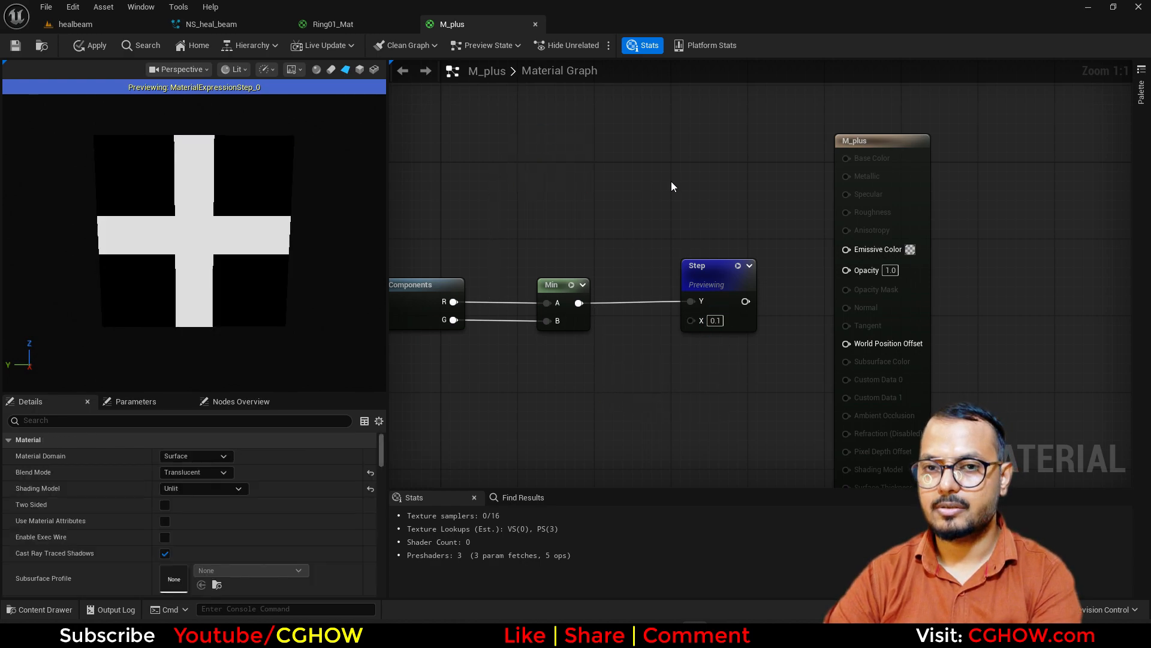
Add a Particle Color node and connect its RGB output to M_plus's Emissive Color.
{"action": "right_click_drag", "start_coordinate": [617, 135], "coordinate": [602, 198]}
{"action": "right_click", "coordinate": [602, 198]}
{"action": "type", "text": "particle"}
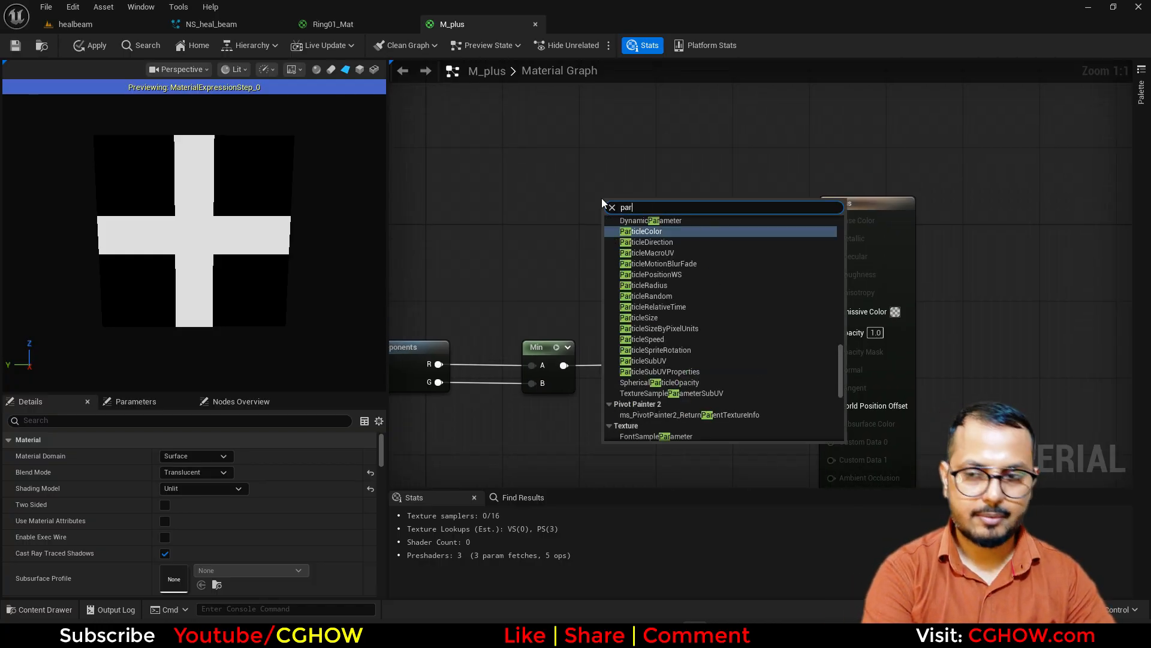
{"action": "key", "text": "Return"}
{"action": "left_click_drag", "start_coordinate": [667, 234], "coordinate": [832, 312]}
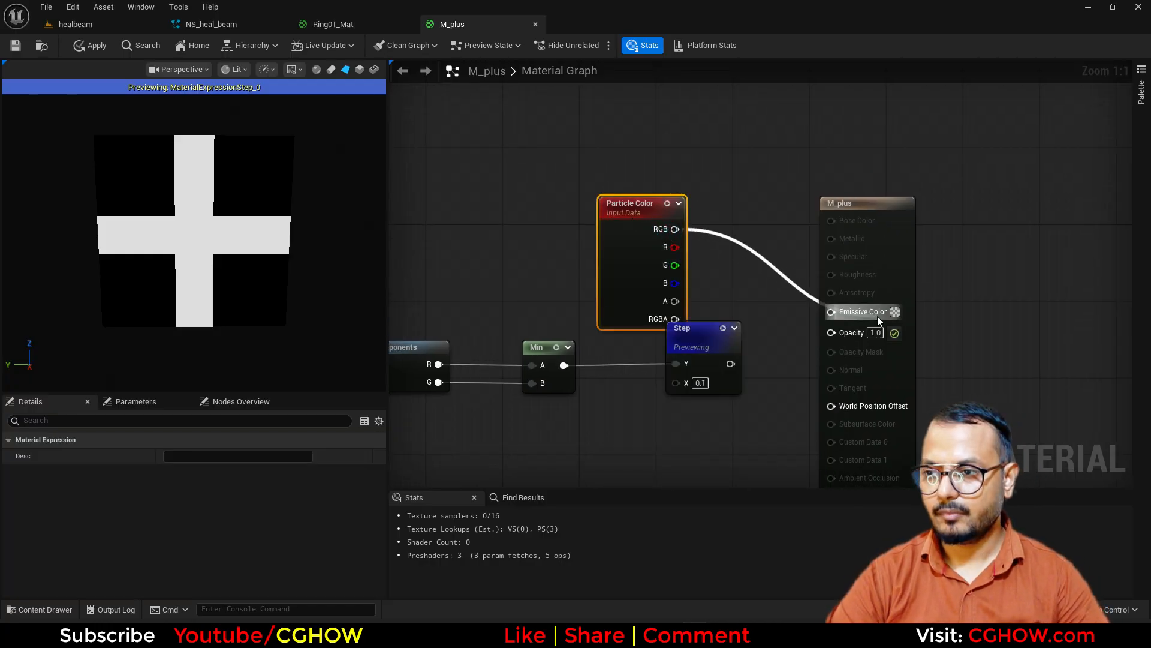
Multiply Particle Color's A output by the Step output and connect the product to M_plus's Opacity.
{"action": "left_click_drag", "start_coordinate": [851, 203], "coordinate": [958, 164]}
{"action": "left_click", "coordinate": [804, 324]}
{"action": "left_click_drag", "start_coordinate": [730, 363], "coordinate": [792, 339]}
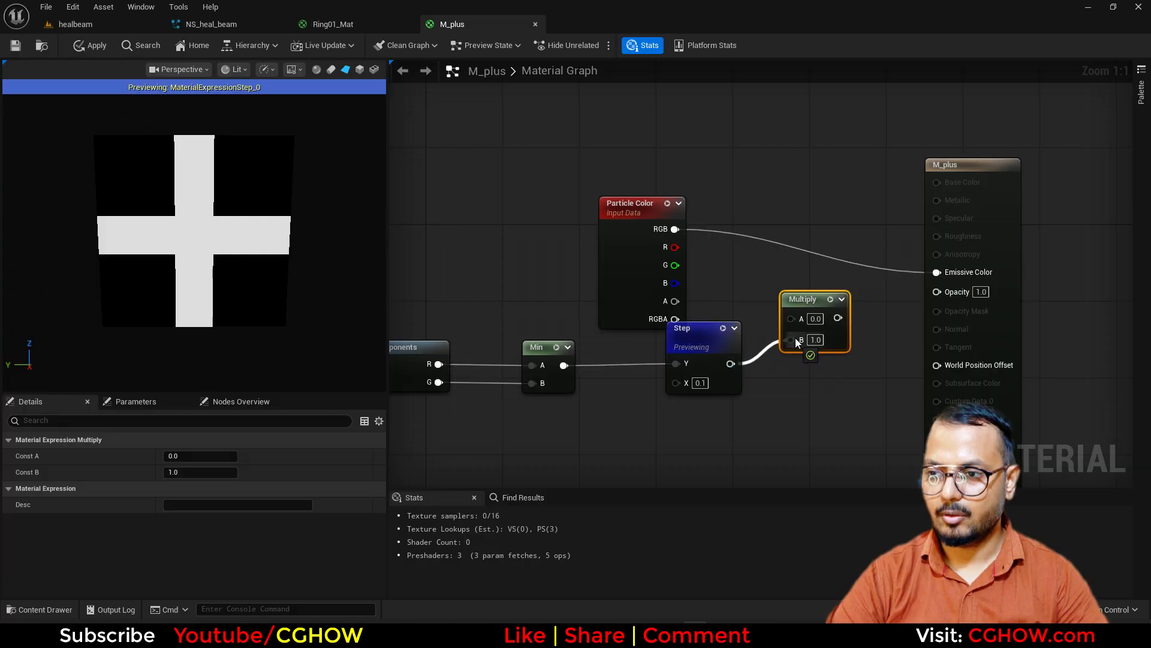
{"action": "left_click_drag", "start_coordinate": [674, 301], "coordinate": [937, 292]}
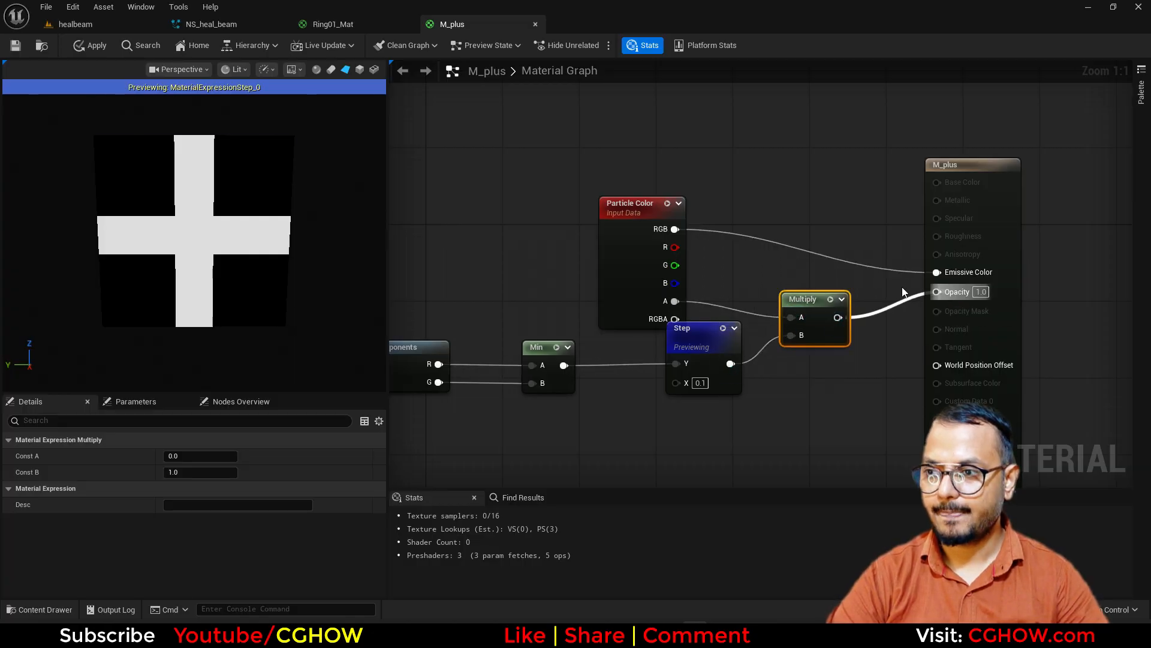
Apply and save the M_plus material, and locate the asset in the Heal_beam folder.
{"action": "scroll", "coordinate": [642, 412], "scroll_direction": "down", "scroll_amount": 3}
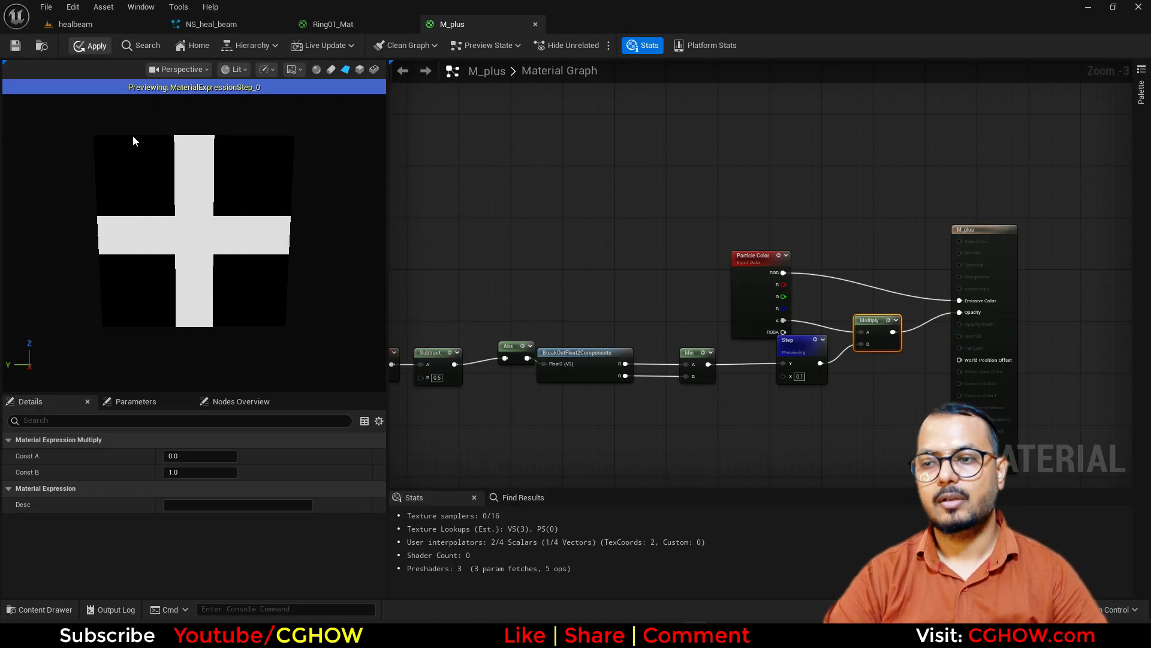
{"action": "key", "text": "ctrl+s"}
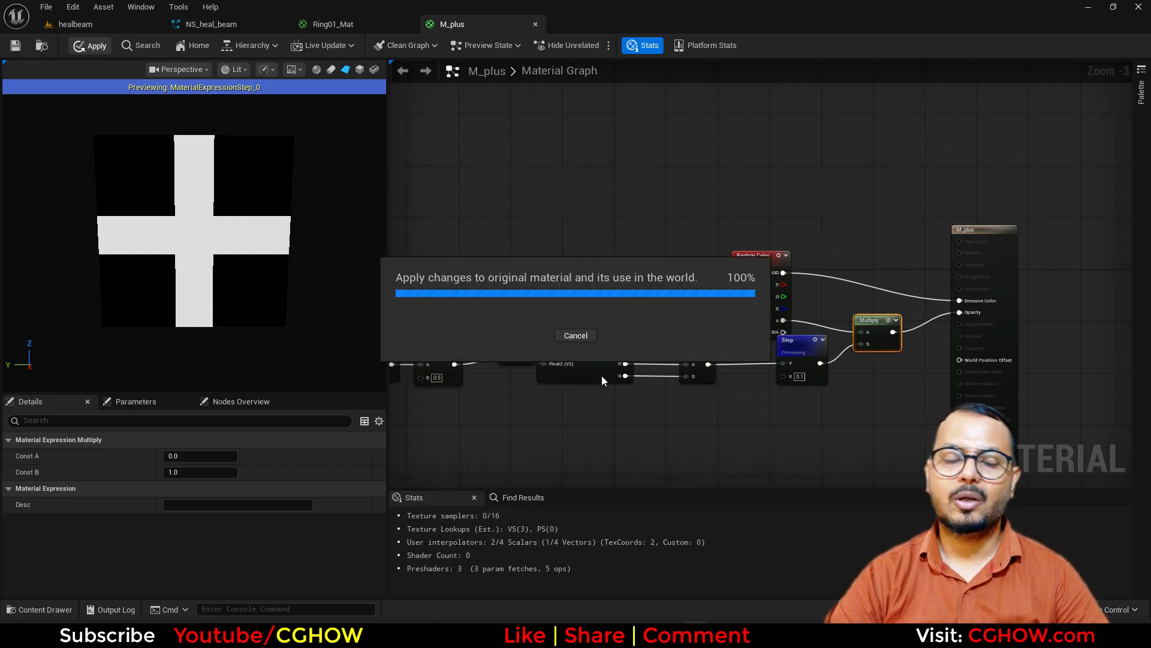
{"action": "left_click", "coordinate": [41, 46]}
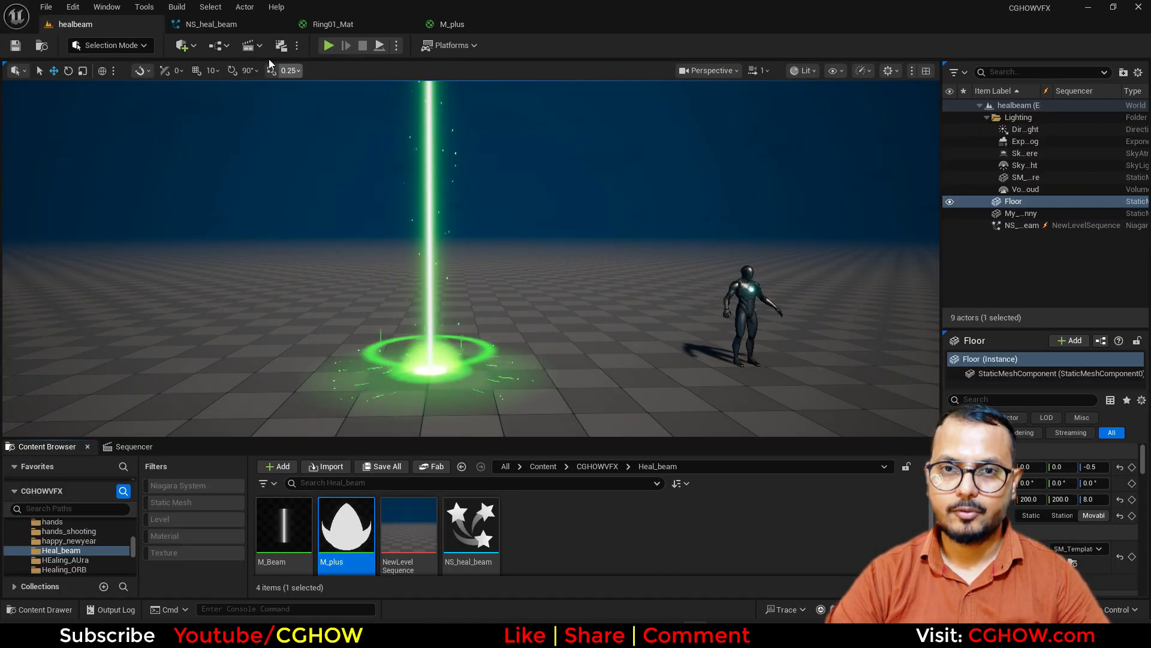
Isolate NS_heal_beam's emitters one after another and check each in the level to identify the scattered-particle emitter.
{"action": "left_click", "coordinate": [216, 24]}
{"action": "scroll", "coordinate": [283, 201], "scroll_direction": "down", "scroll_amount": 3}
{"action": "right_click_drag", "start_coordinate": [283, 201], "coordinate": [122, 208]}
{"action": "scroll", "coordinate": [156, 229], "scroll_direction": "up", "scroll_amount": 4}
{"action": "left_click", "coordinate": [185, 240]}
{"action": "left_click", "coordinate": [138, 24]}
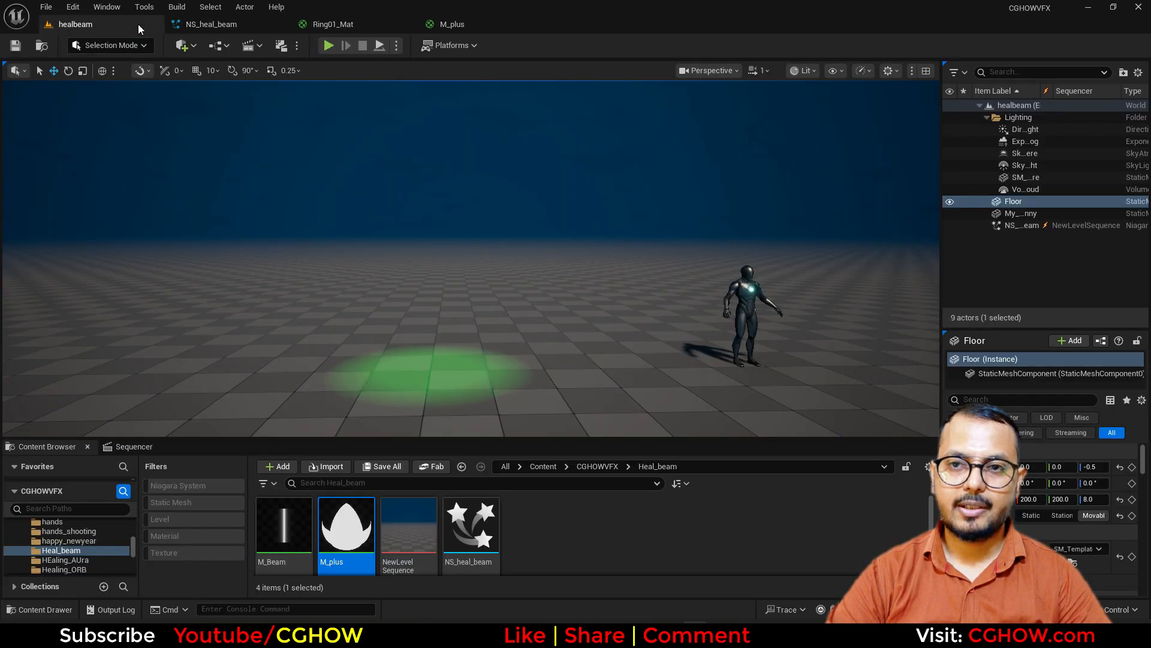
{"action": "left_click", "coordinate": [210, 24]}
{"action": "left_click", "coordinate": [174, 216]}
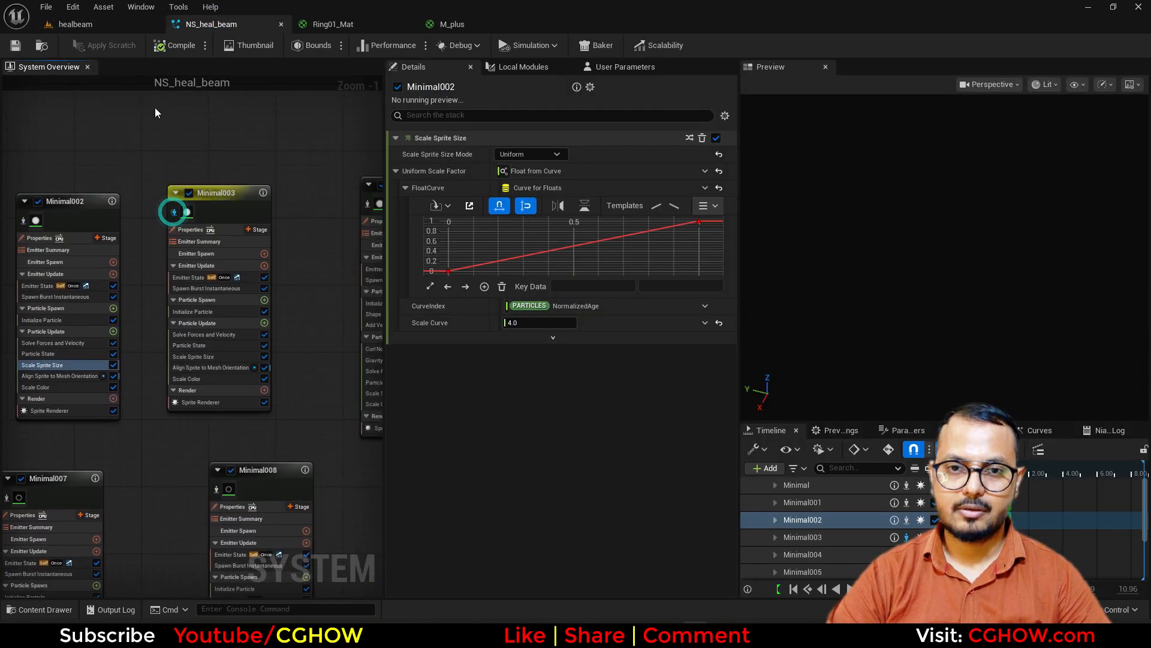
{"action": "left_click", "coordinate": [136, 24]}
{"action": "left_click", "coordinate": [228, 24]}
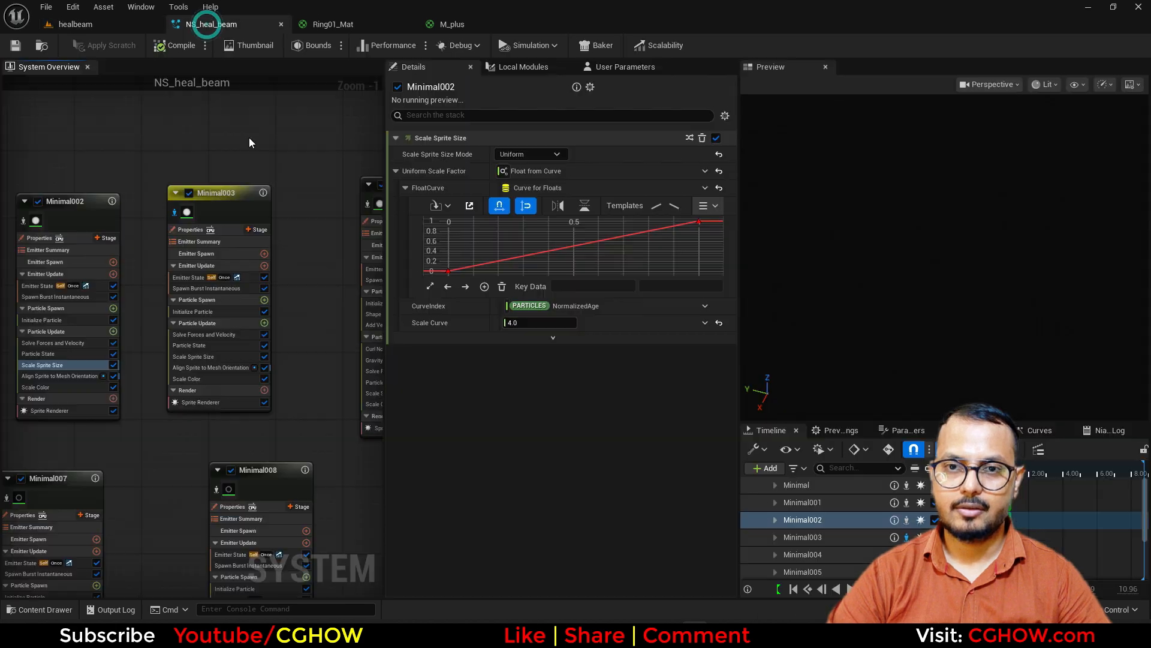
{"action": "left_click", "coordinate": [199, 202]}
{"action": "left_click", "coordinate": [129, 23]}
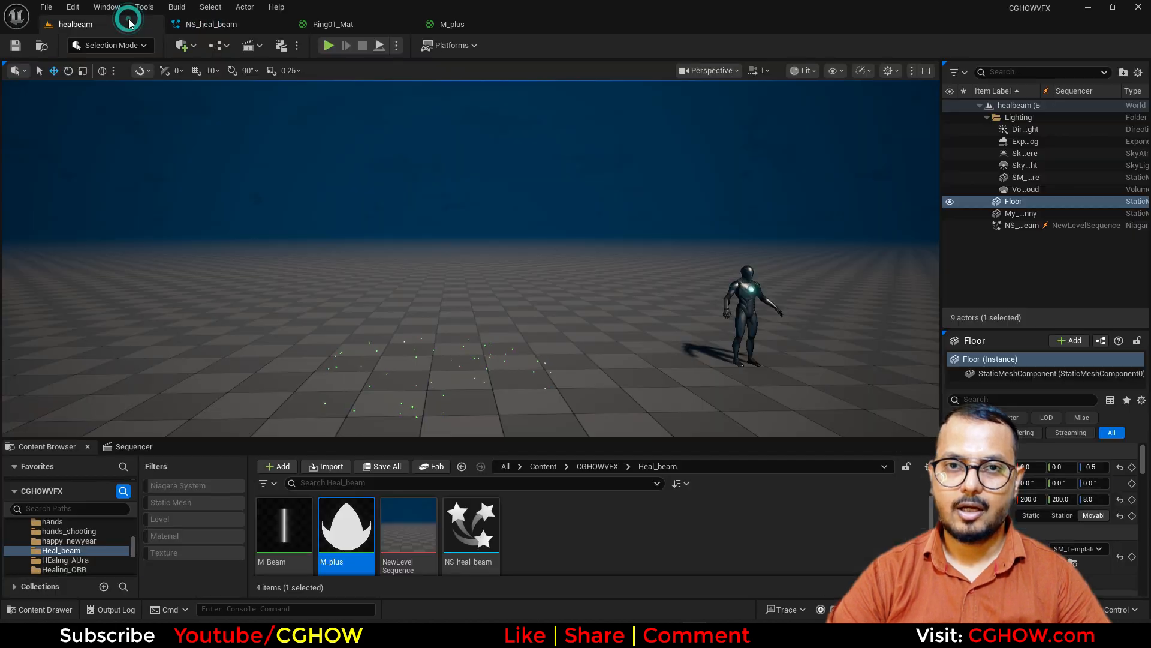
{"action": "left_click", "coordinate": [237, 23]}
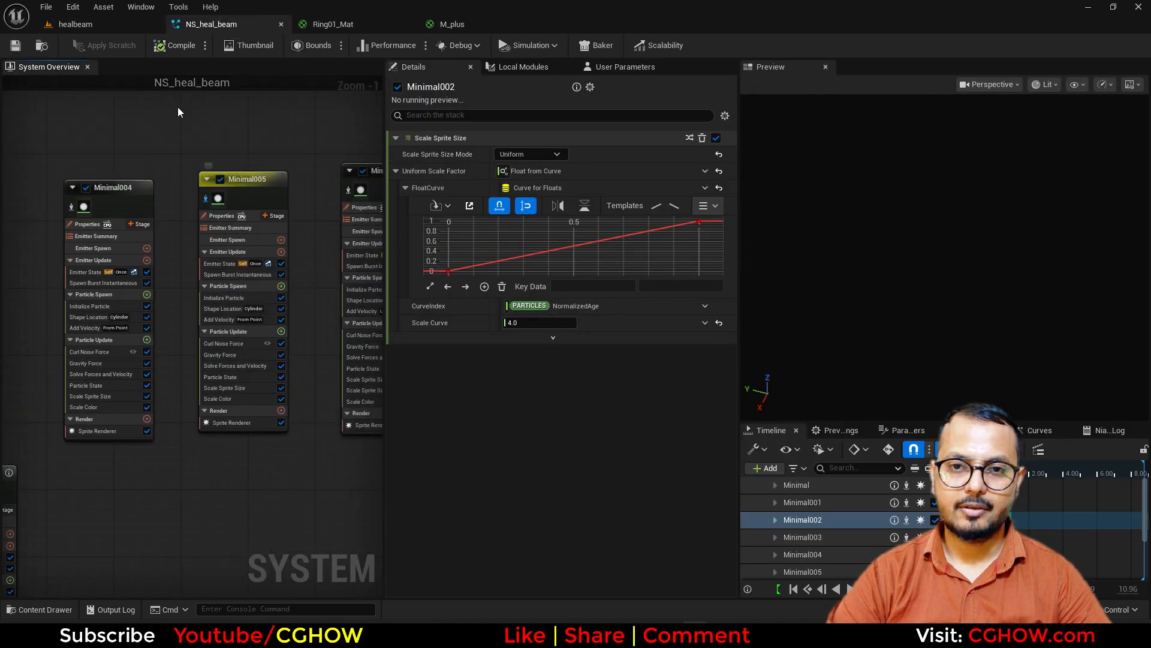
{"action": "left_click", "coordinate": [96, 24]}
{"action": "left_click", "coordinate": [210, 21]}
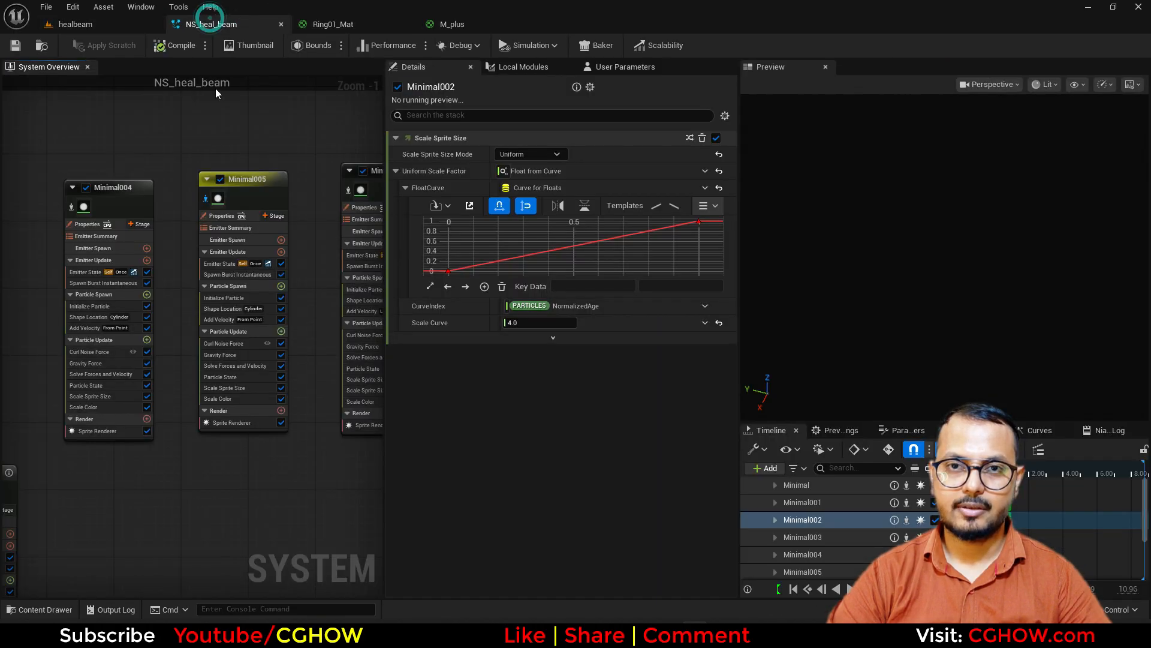
Duplicate the Minimal005 emitter into the empty area below it and isolate the copy.
{"action": "left_click", "coordinate": [251, 181]}
{"action": "right_click_drag", "start_coordinate": [209, 517], "coordinate": [206, 290]}
{"action": "left_click", "coordinate": [204, 294]}
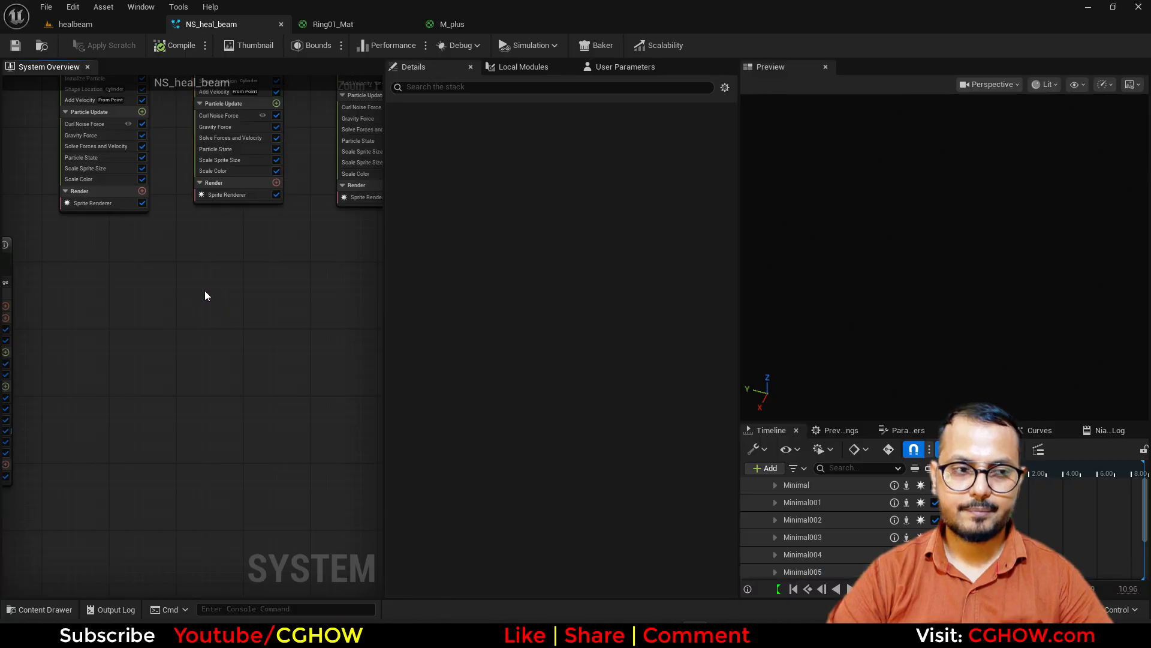
{"action": "key", "text": "ctrl+v"}
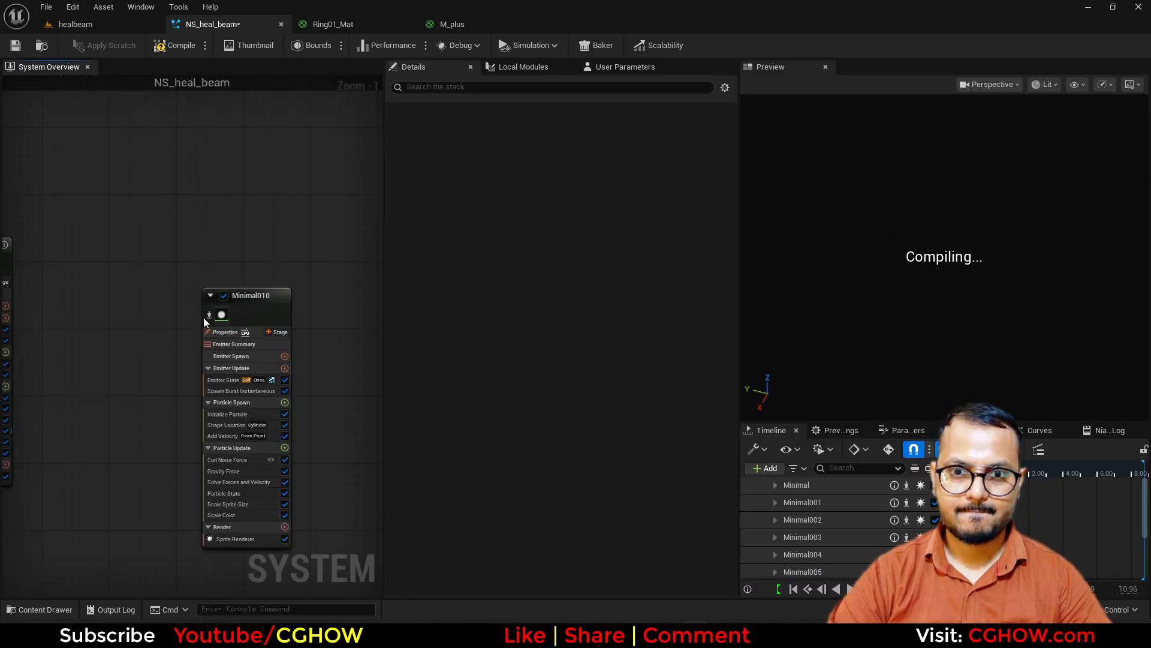
{"action": "left_click", "coordinate": [207, 318]}
Assign M_plus to Minimal010's Sprite Renderer, set the uniform sprite size to 20–50, and check the particles in the level.
{"action": "left_click", "coordinate": [240, 539]}
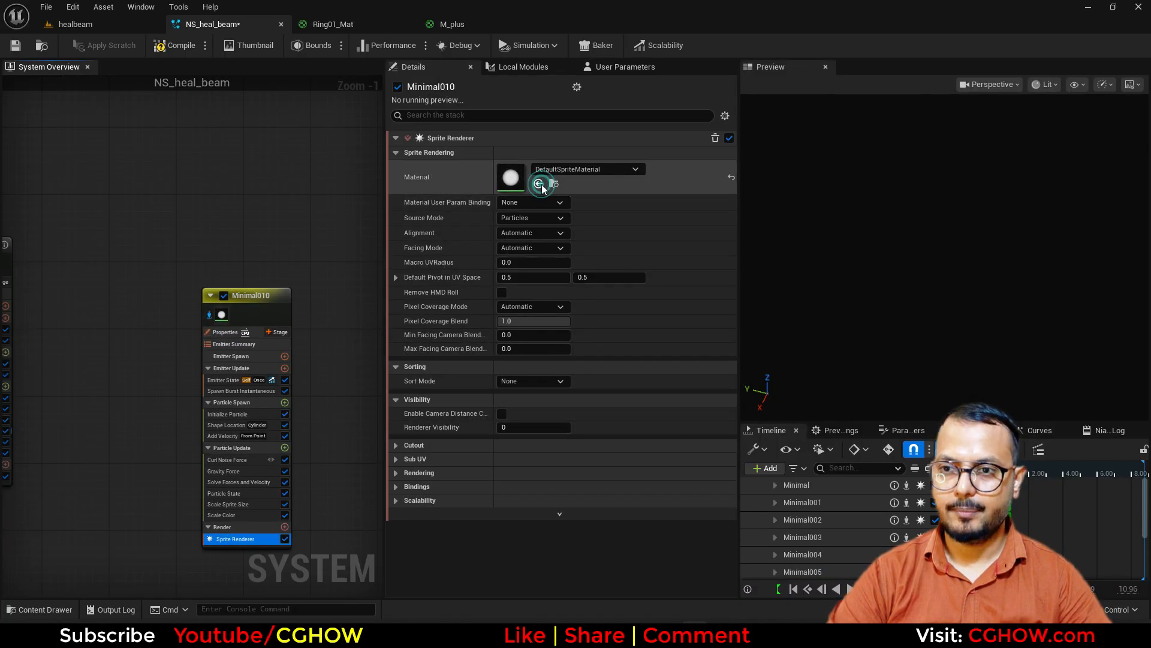
{"action": "left_click", "coordinate": [228, 406]}
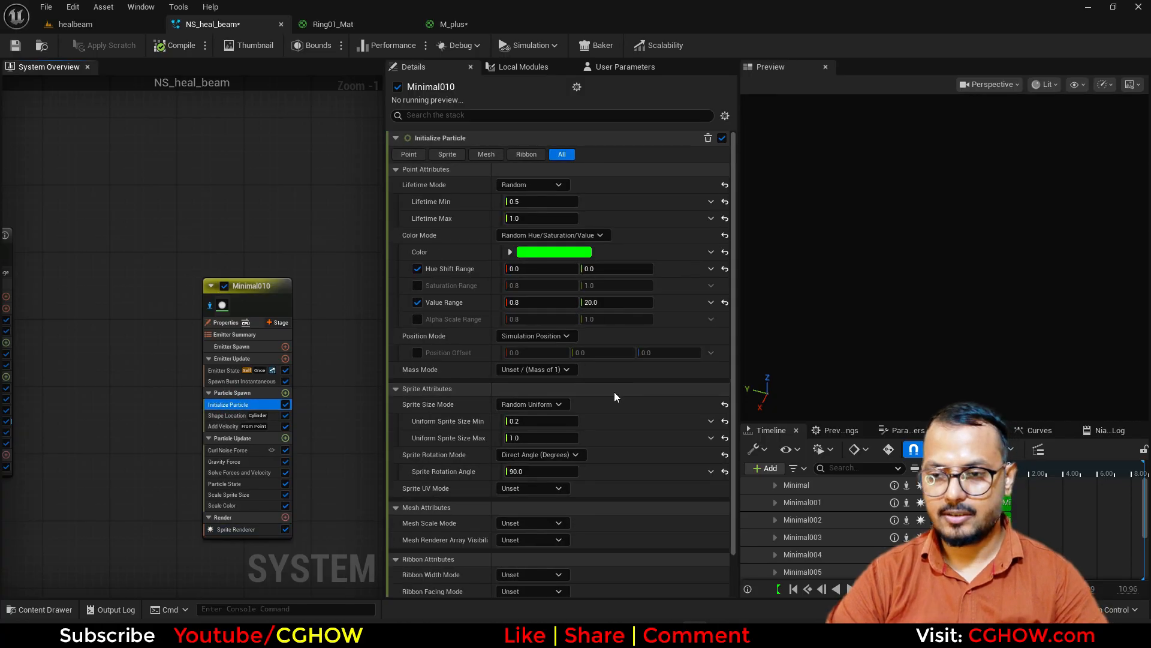
{"action": "left_click", "coordinate": [540, 438]}
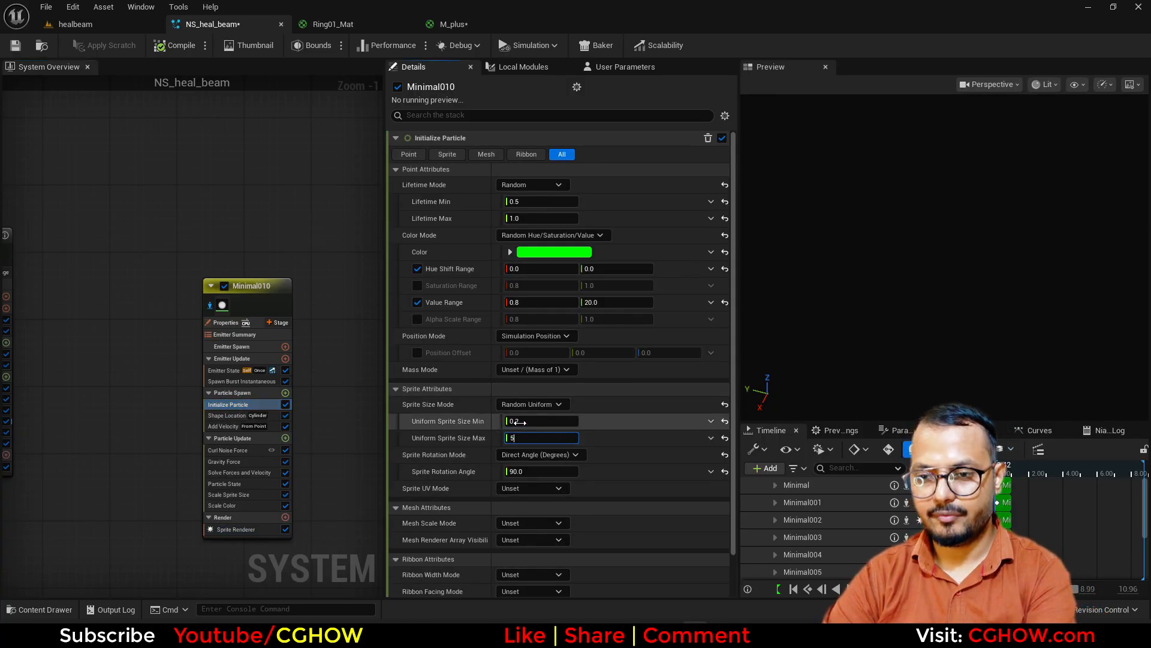
{"action": "left_click", "coordinate": [108, 24]}
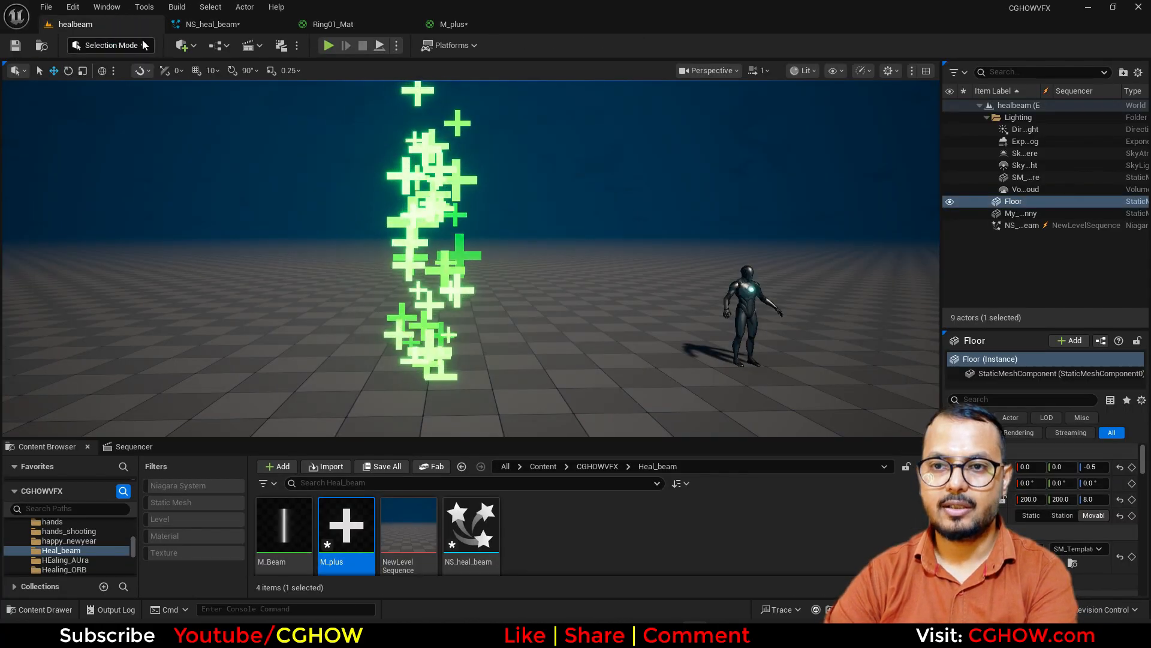
Reduce Minimal010's burst spawn count to 5, set its uniform sprite size to 5–20, and check the level.
{"action": "left_click", "coordinate": [180, 24]}
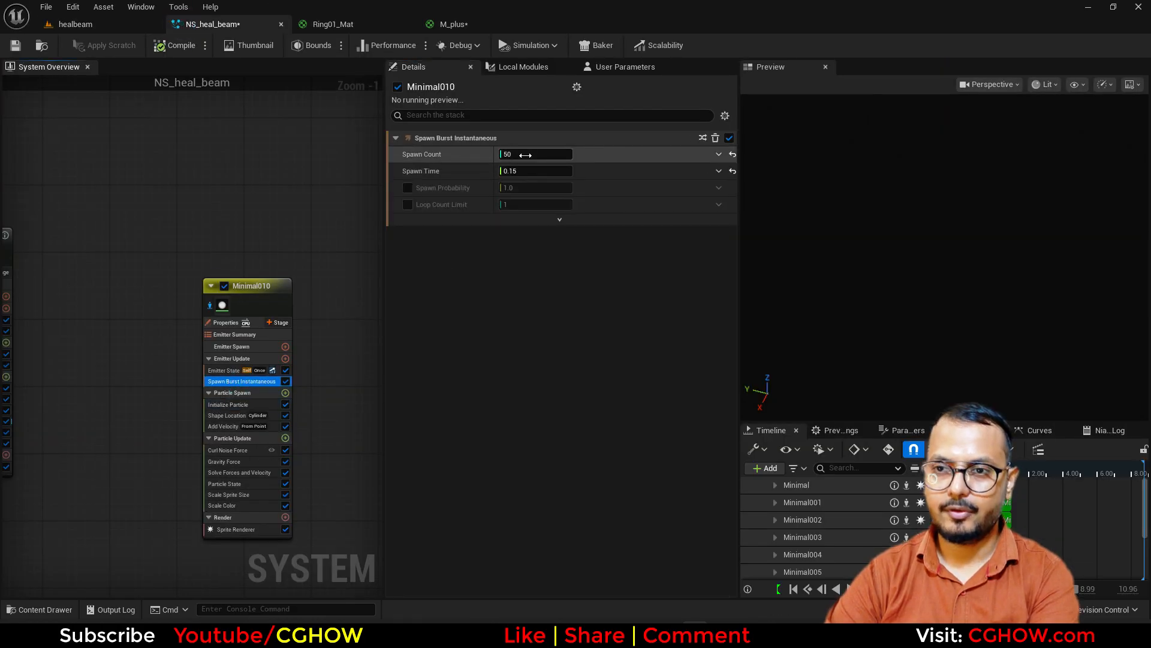
{"action": "type", "text": "5"}
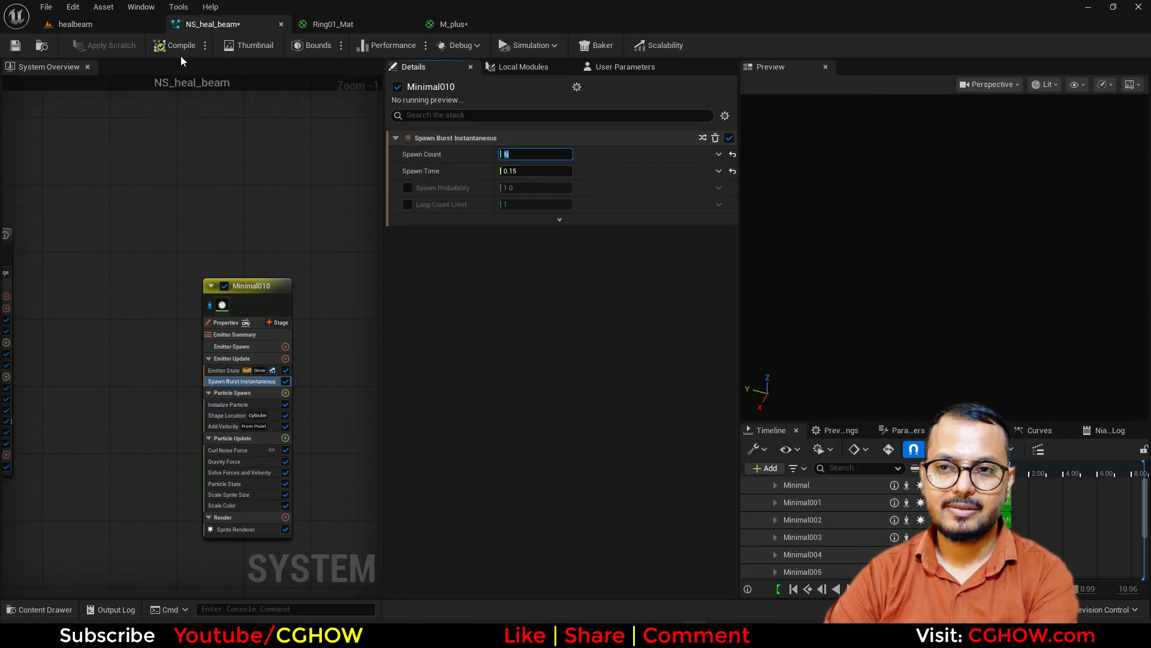
{"action": "left_click", "coordinate": [242, 404]}
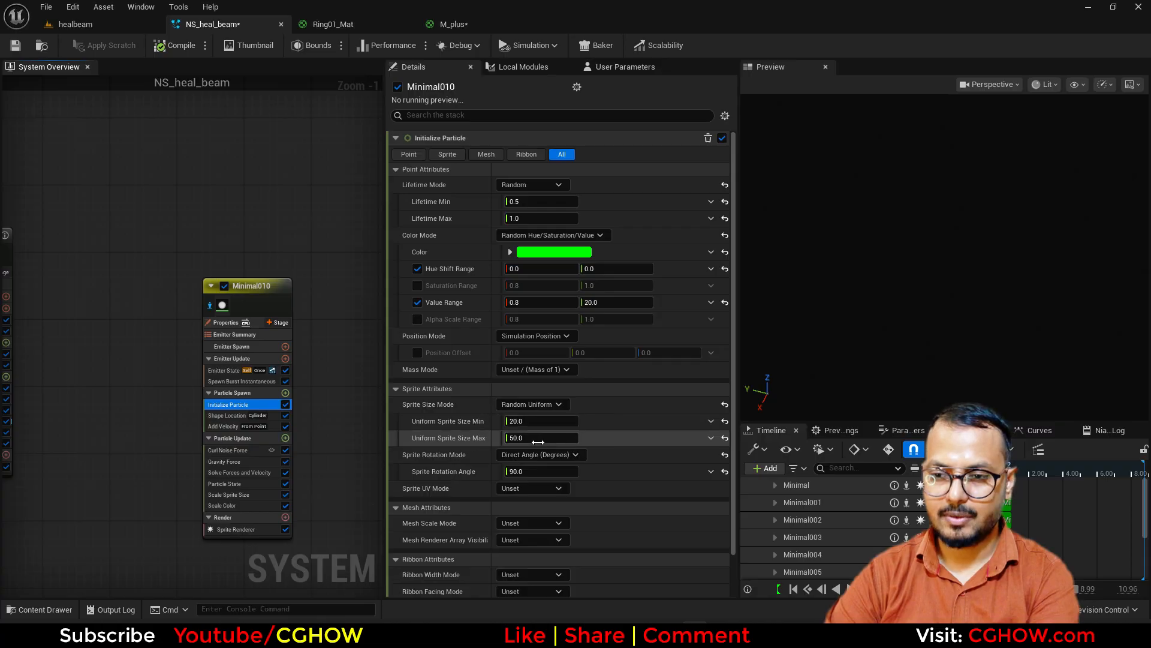
{"action": "type", "text": "20"}
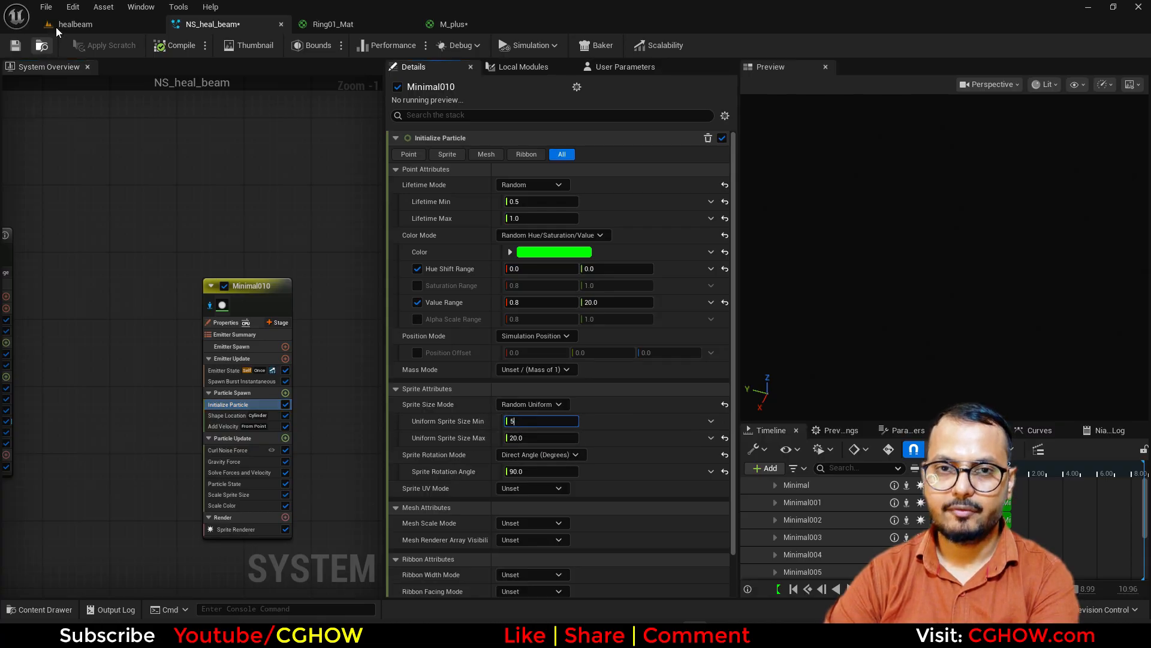
{"action": "left_click", "coordinate": [76, 24]}
Set Minimal010's Shape Location cylinder radius to 100, turn off the emitter's isolation, and view the full effect in the level.
{"action": "left_click", "coordinate": [202, 25]}
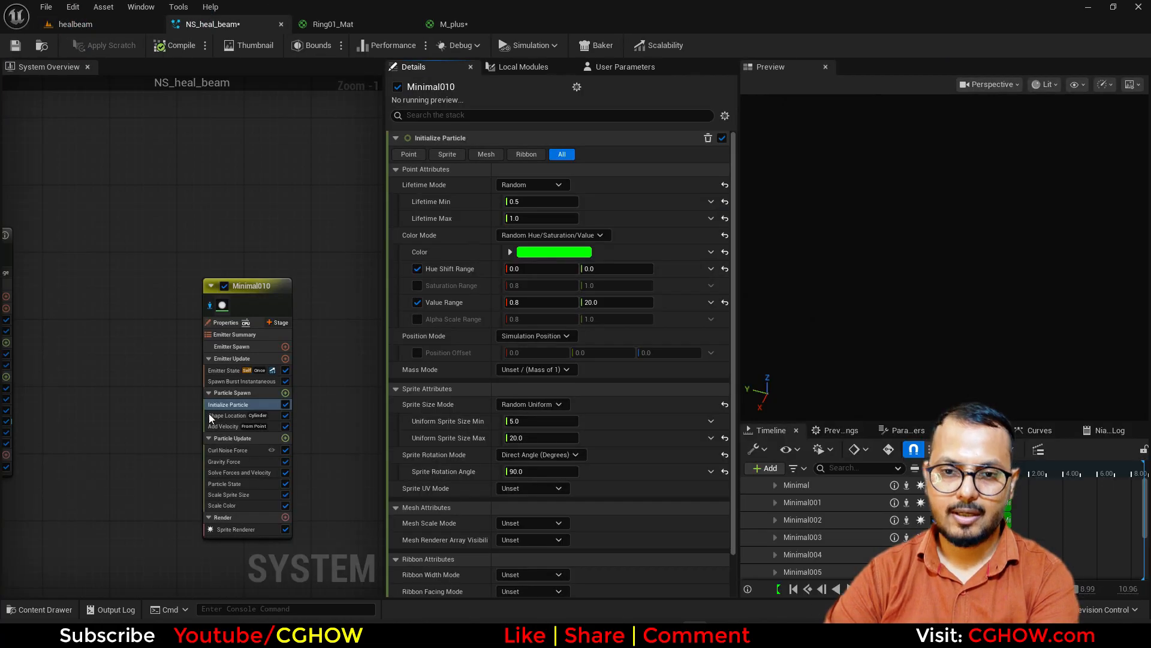
{"action": "left_click", "coordinate": [228, 415]}
{"action": "double_click", "coordinate": [535, 218]}
{"action": "type", "text": "100"}
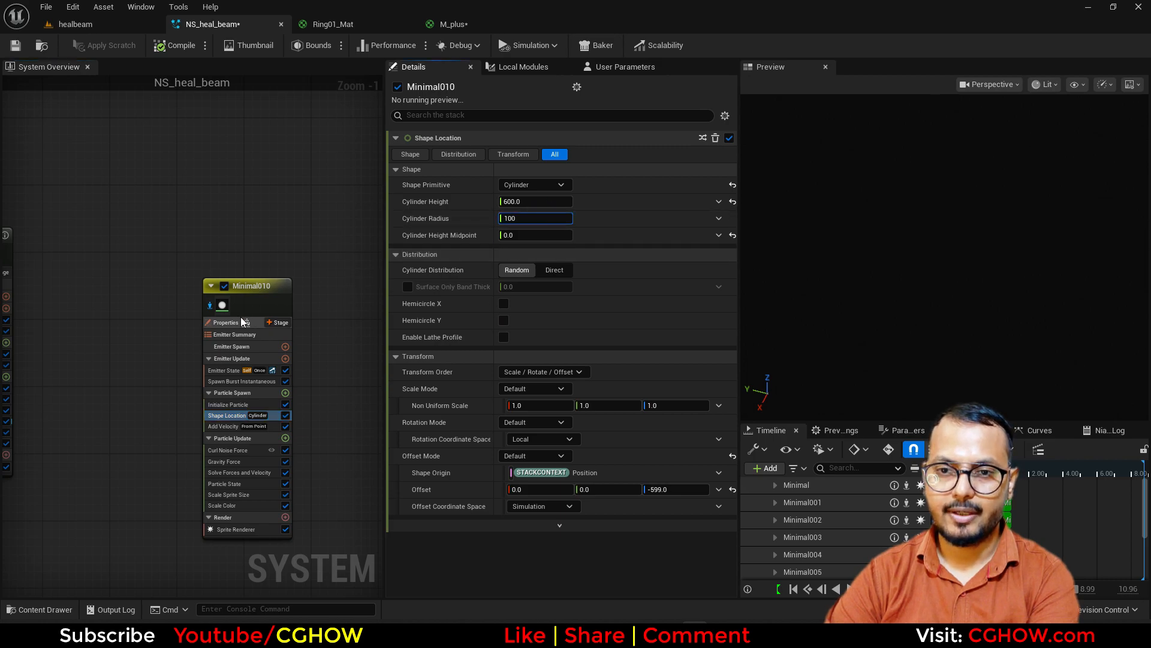
{"action": "left_click", "coordinate": [212, 306]}
{"action": "left_click", "coordinate": [101, 22]}
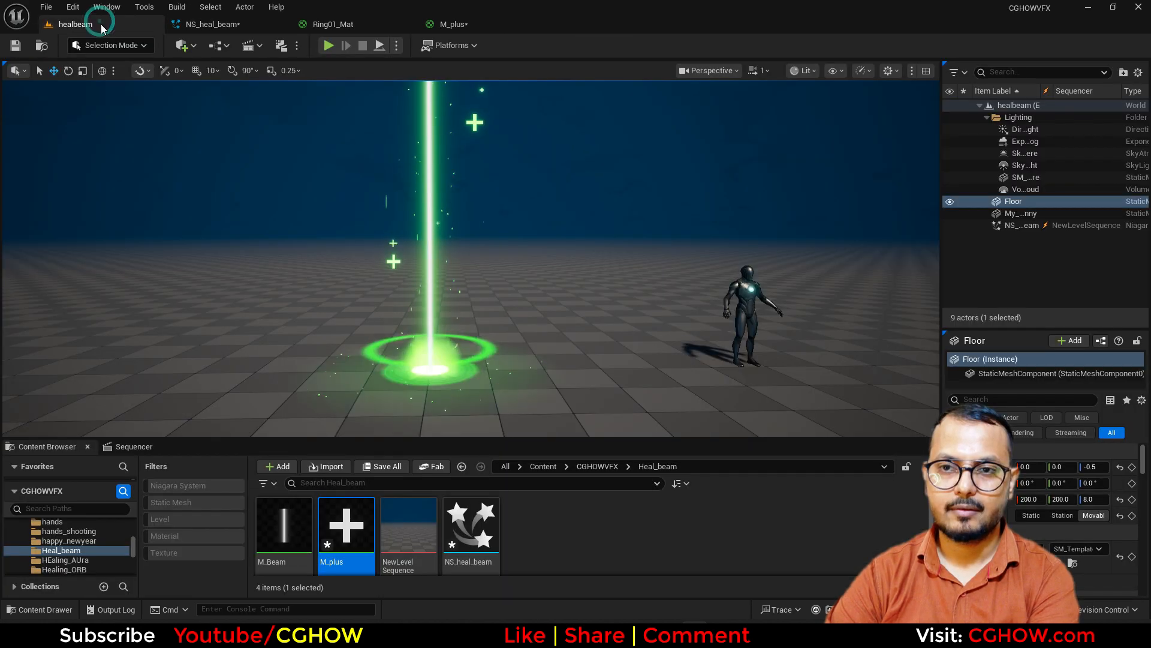
Set Minimal010's uniform sprite size to a minimum of 1 and a maximum of 10, and check the effect in the level.
{"action": "left_click", "coordinate": [191, 25]}
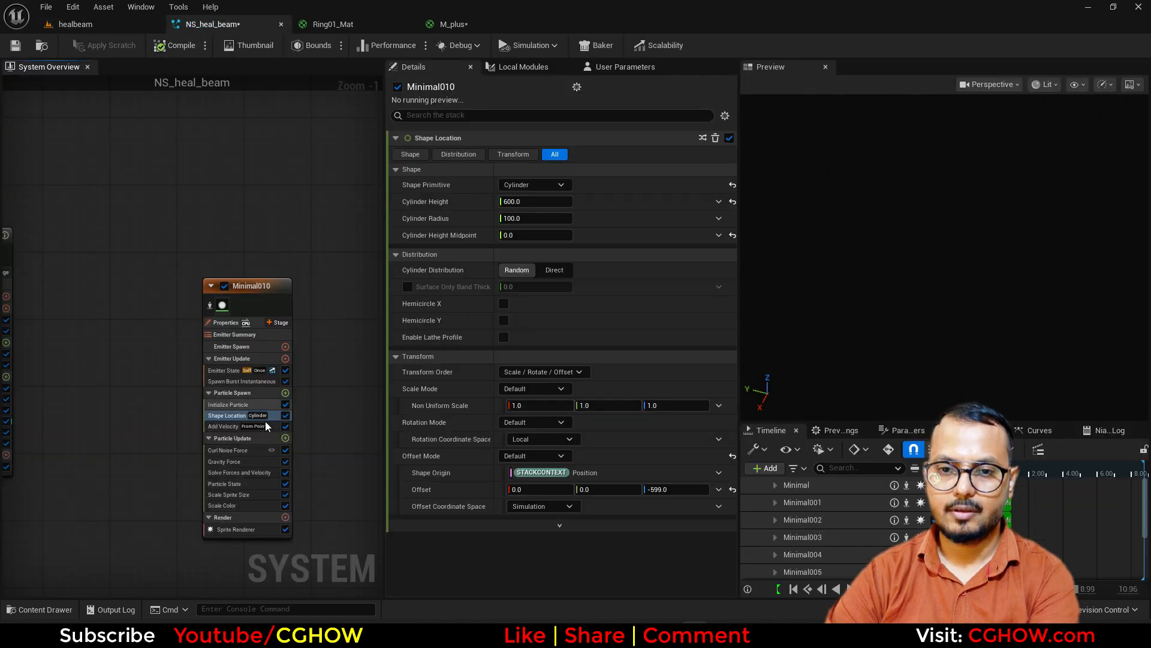
{"action": "left_click", "coordinate": [228, 404]}
{"action": "double_click", "coordinate": [540, 437]}
{"action": "type", "text": "1"}
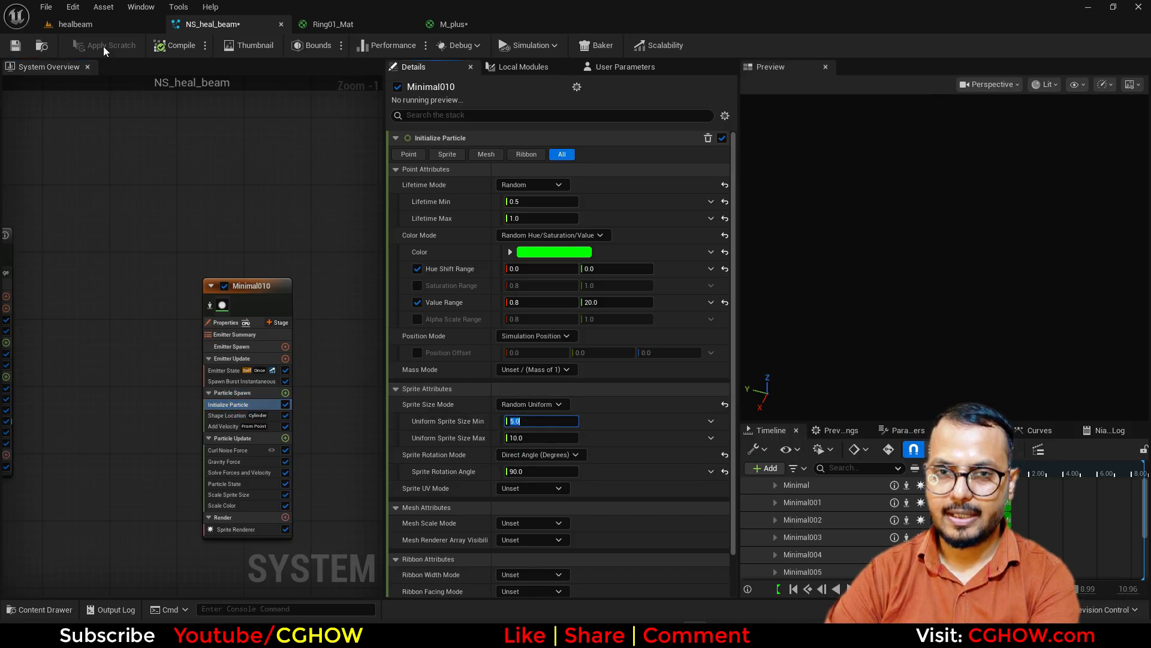
{"action": "left_click", "coordinate": [75, 24]}
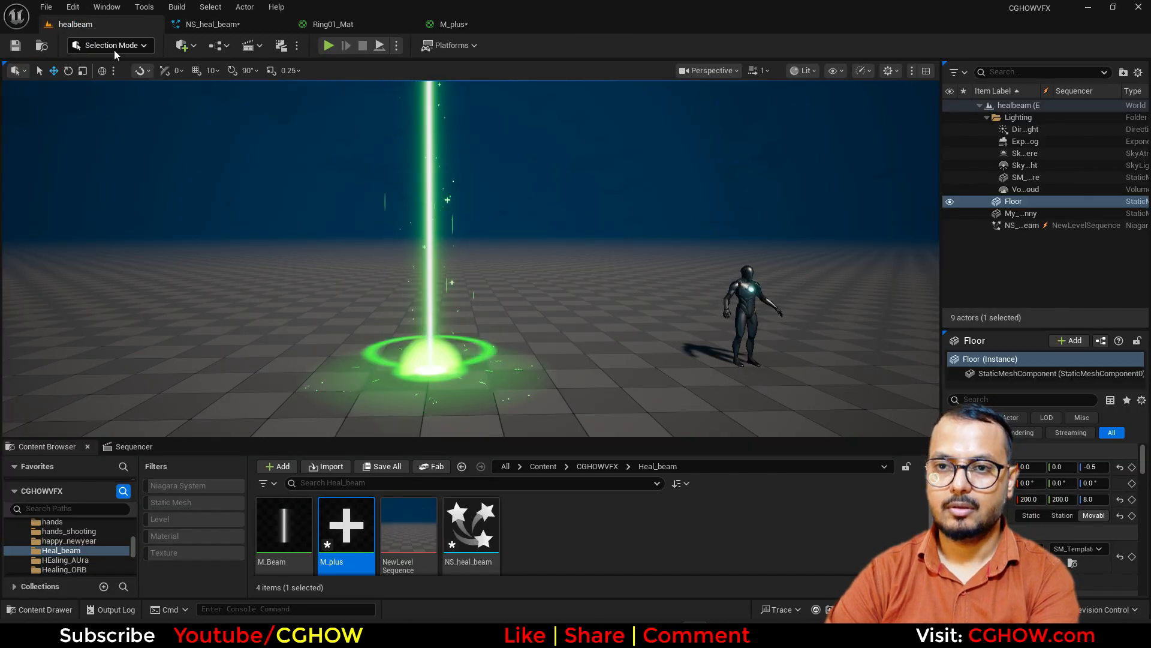
Widen Minimal010's Shape Location cylinder radius to 200 and check the particle spread in the level.
{"action": "left_click", "coordinate": [211, 25]}
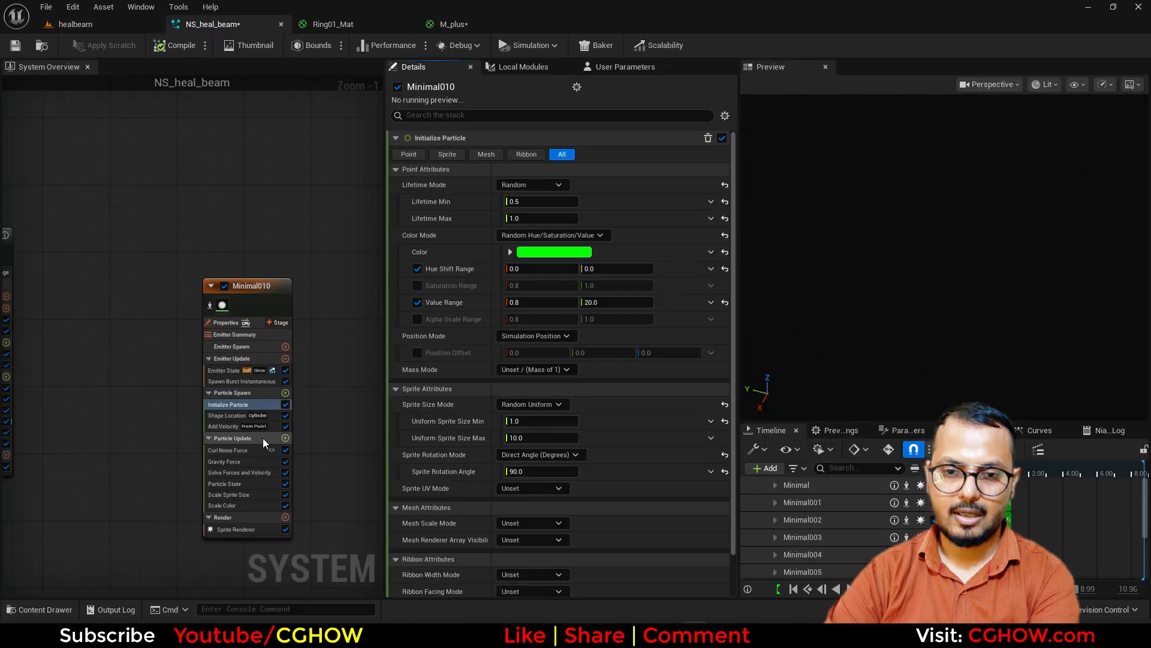
{"action": "left_click", "coordinate": [537, 219]}
{"action": "type", "text": "200"}
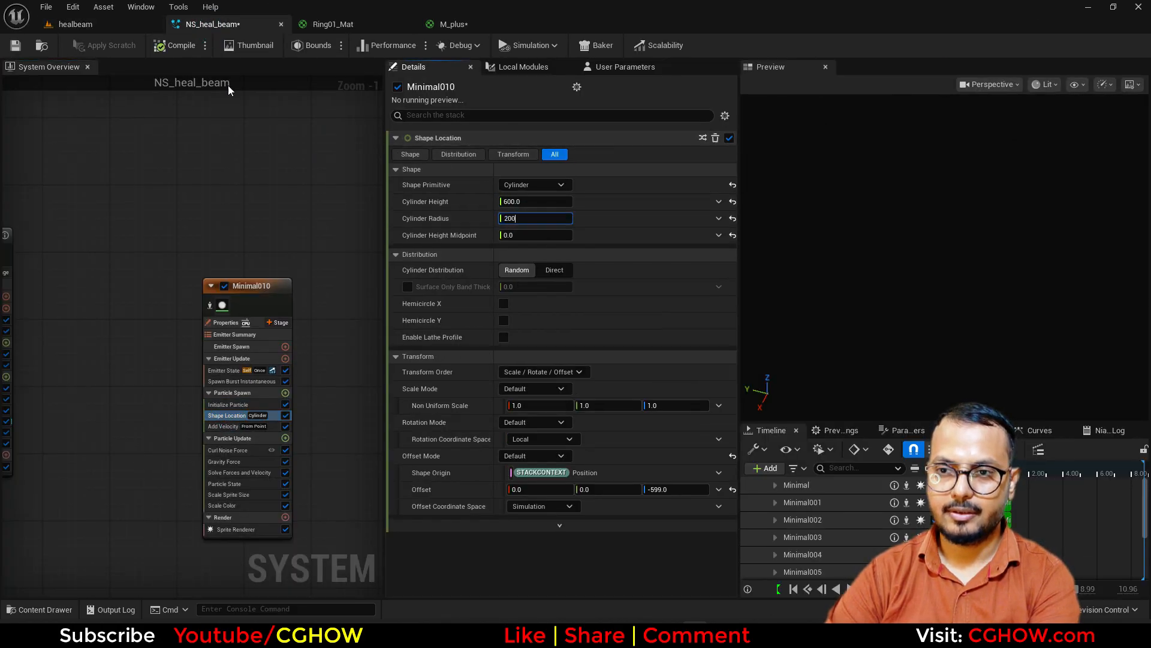
{"action": "left_click", "coordinate": [75, 24]}
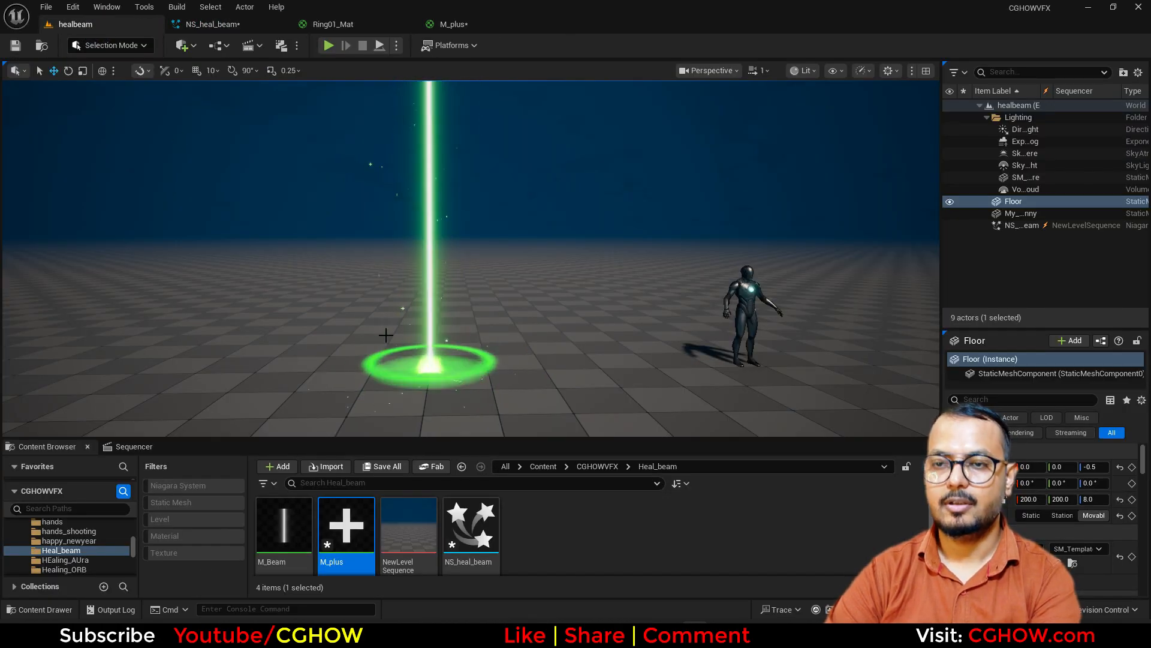